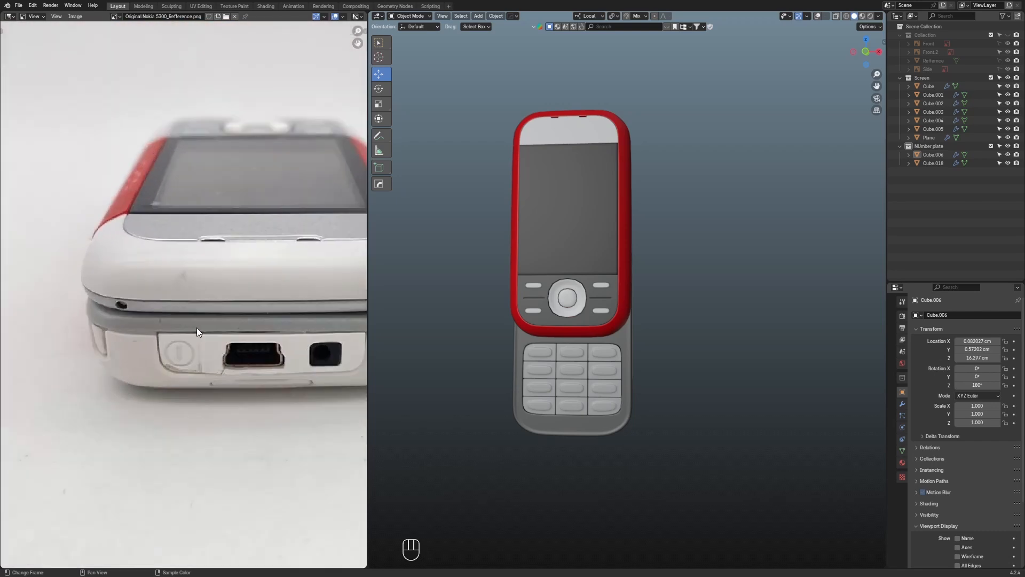
Examine the bottom-end photo of the phone and the other photos on the reference sheet
scroll(197, 328, down, 5)
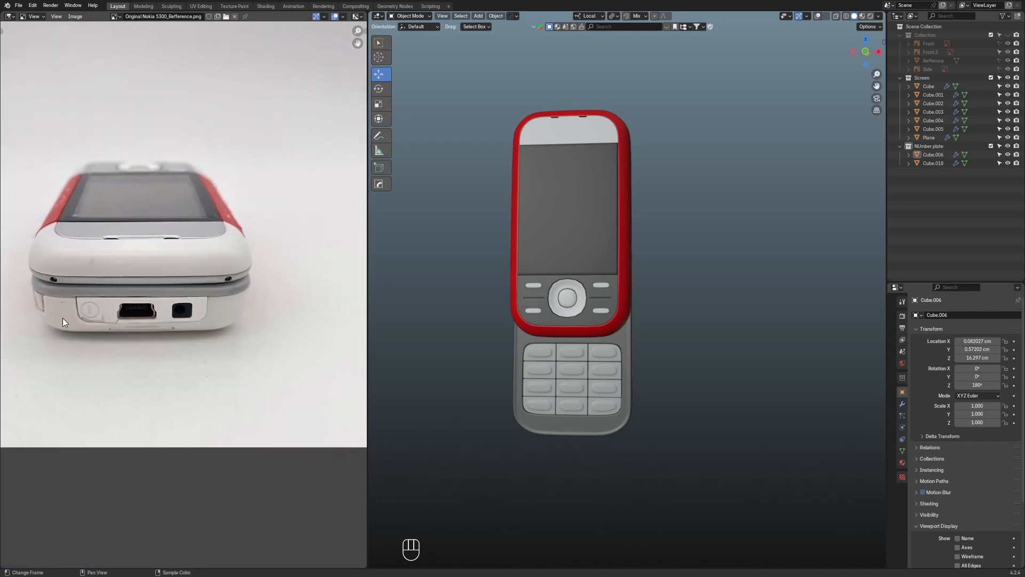
scroll(121, 318, down, 3)
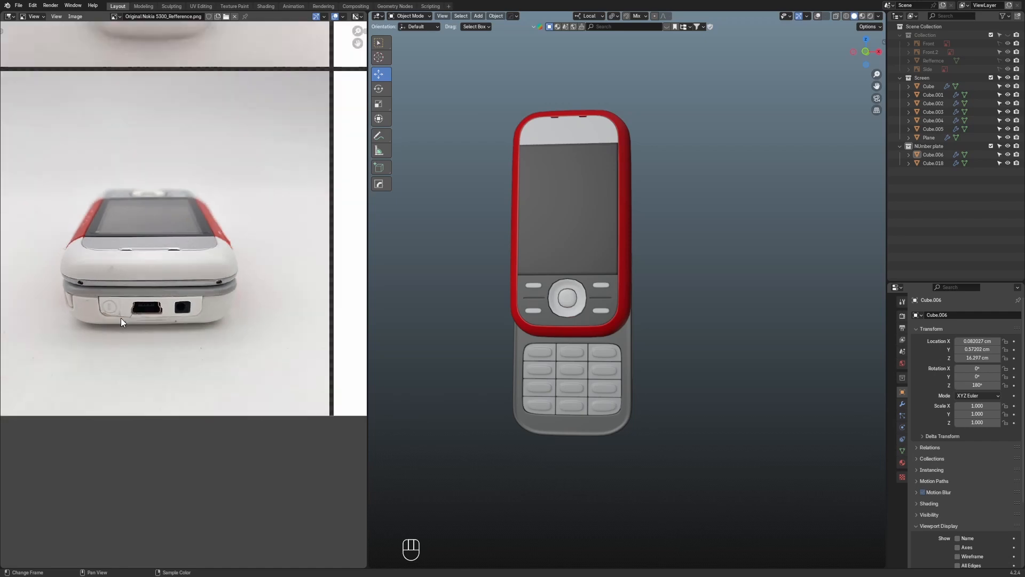
scroll(176, 299, down, 4)
middle_drag(298, 190, 254, 288)
middle_drag(167, 165, 270, 154)
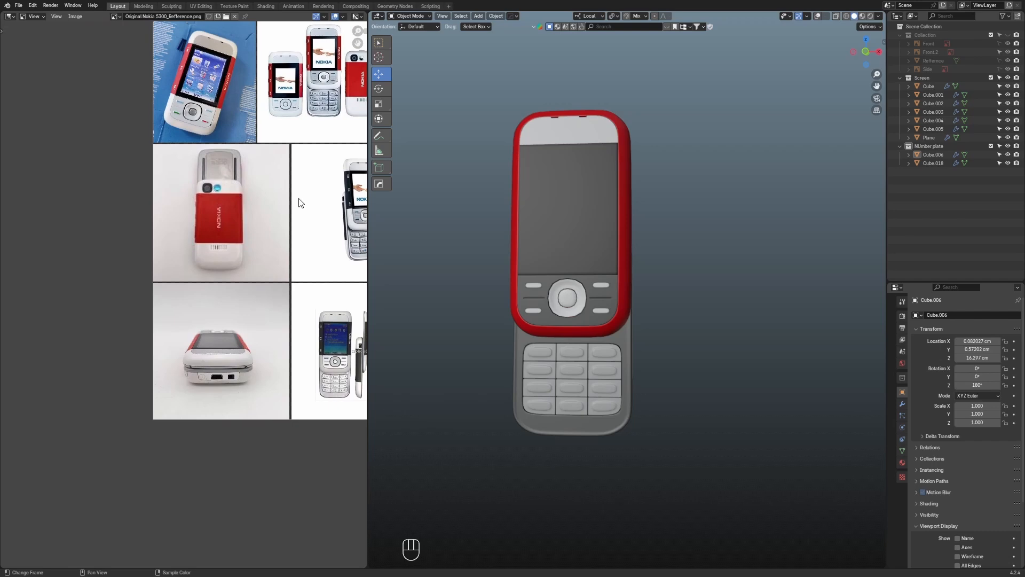
scroll(186, 293, up, 3)
middle_drag(293, 207, 188, 402)
scroll(232, 293, down, 1)
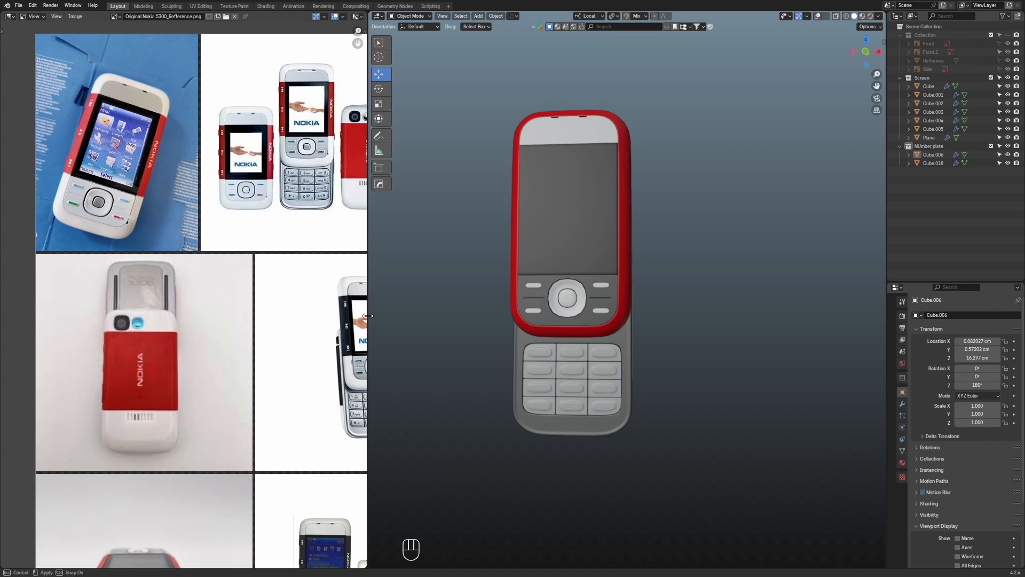
Widen the reference image area and examine the bottom ports and the back of the phone
drag(368, 316, 538, 307)
middle_drag(254, 361, 295, 196)
middle_drag(299, 407, 376, 209)
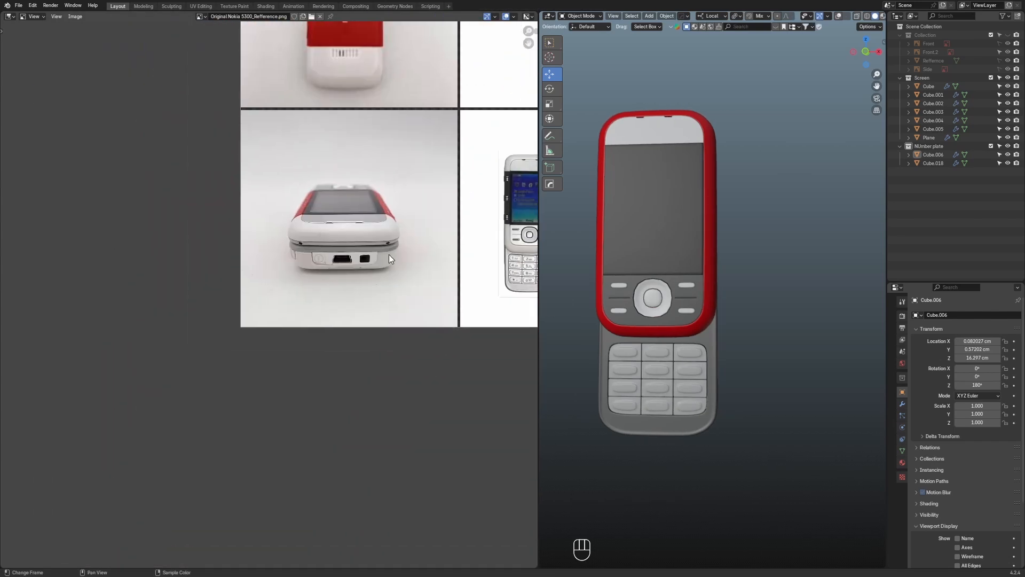
scroll(389, 255, up, 4)
middle_drag(509, 200, 333, 240)
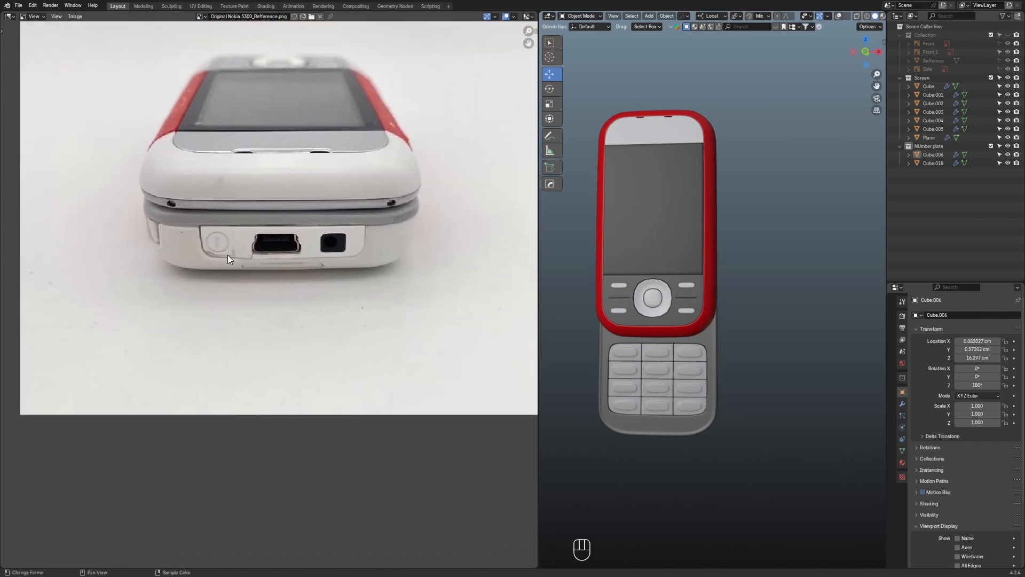
scroll(350, 249, down, 5)
middle_drag(383, 154, 381, 300)
scroll(236, 223, up, 3)
middle_drag(236, 223, 247, 349)
scroll(248, 348, down, 2)
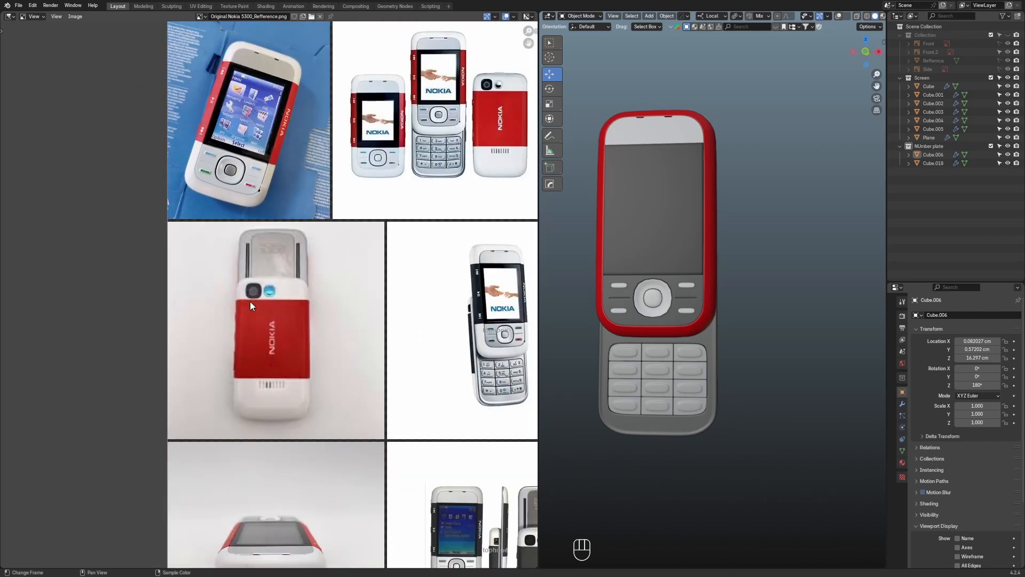
Examine the opened slider in the front, side and back reference photos
middle_drag(343, 195, 271, 264)
middle_drag(439, 342, 351, 241)
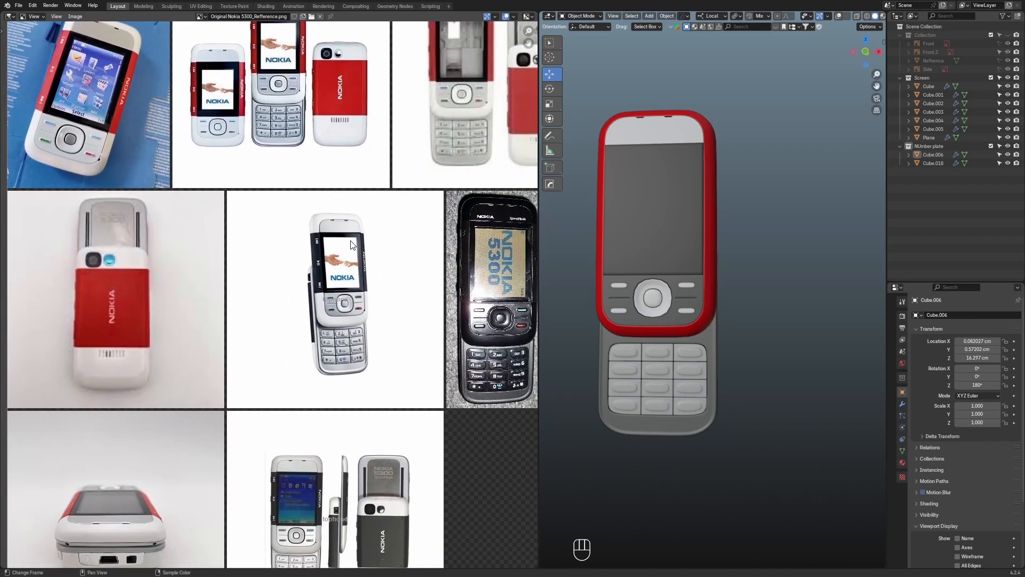
middle_drag(381, 343, 360, 157)
scroll(356, 297, up, 4)
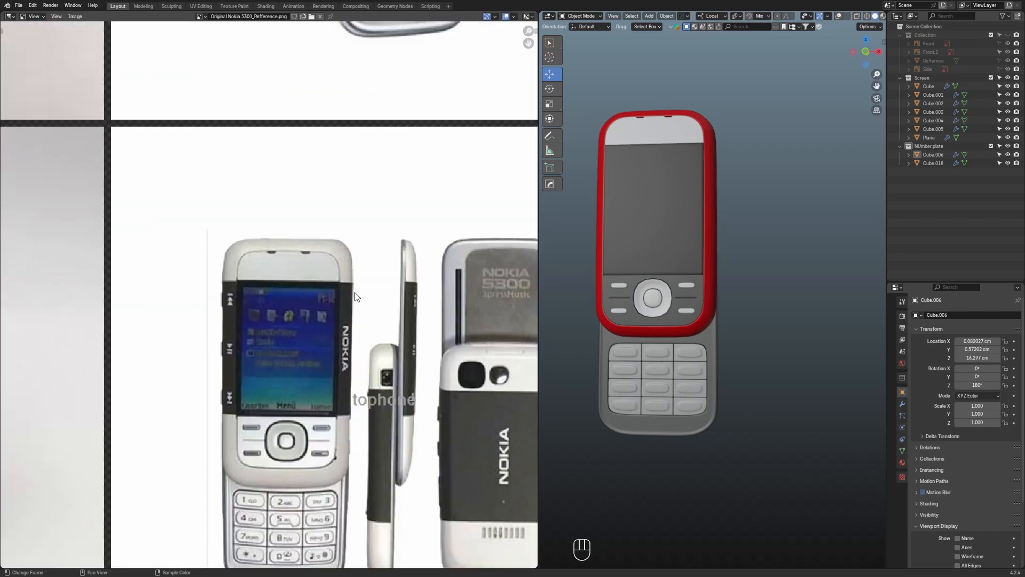
scroll(388, 373, down, 4)
middle_drag(377, 245, 368, 197)
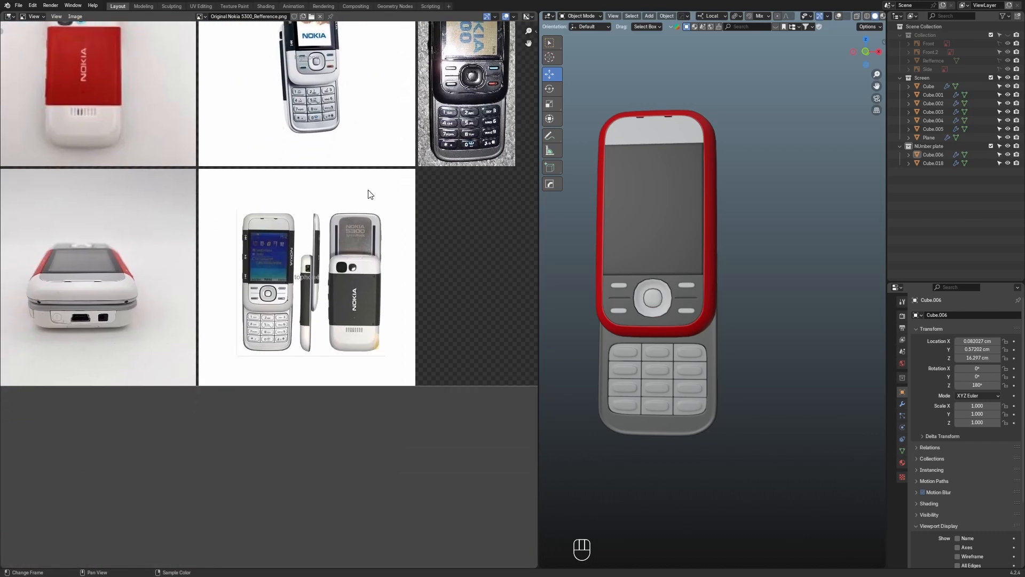
scroll(319, 271, up, 3)
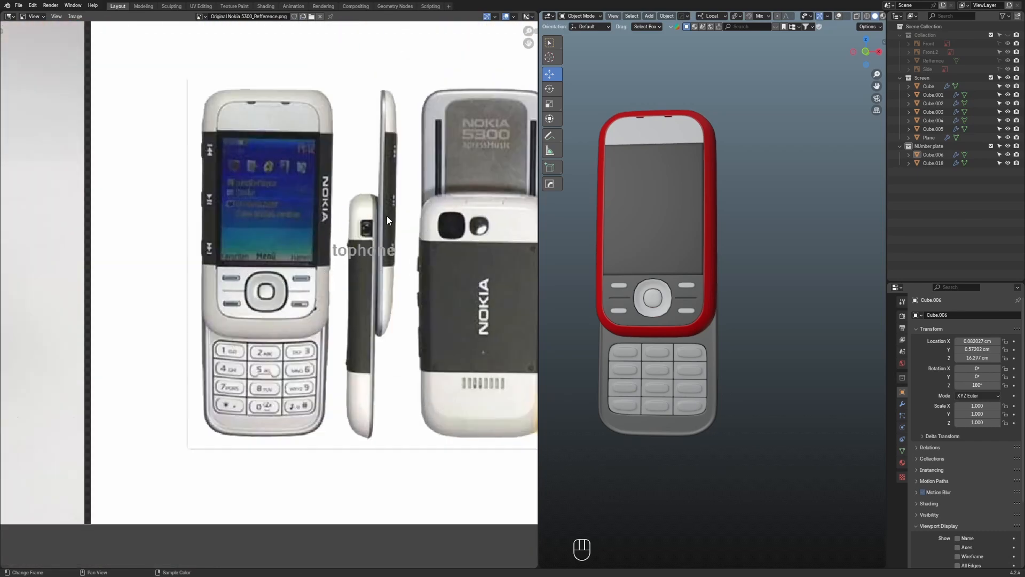
scroll(386, 221, up, 3)
scroll(435, 167, down, 7)
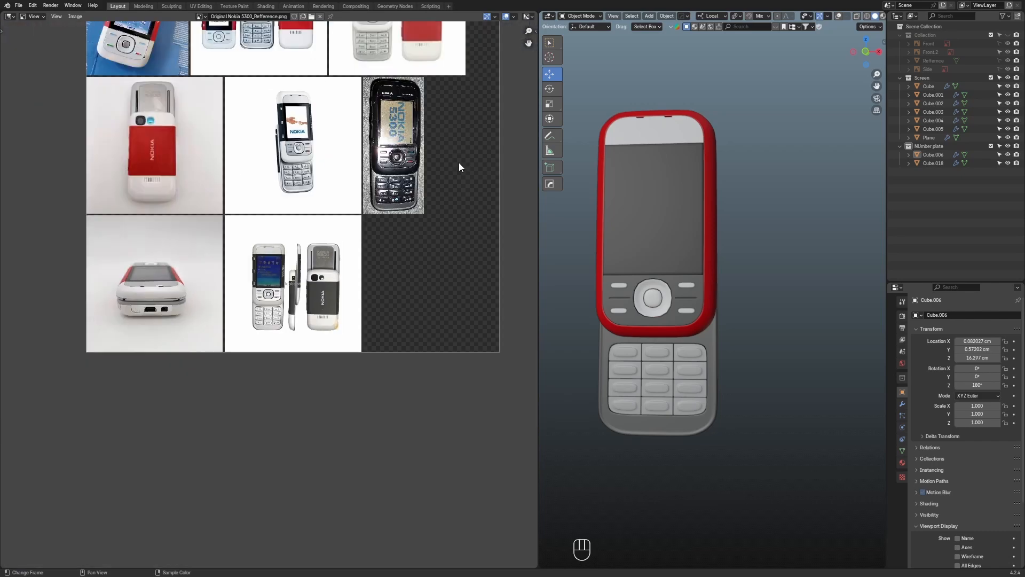
middle_drag(459, 163, 428, 271)
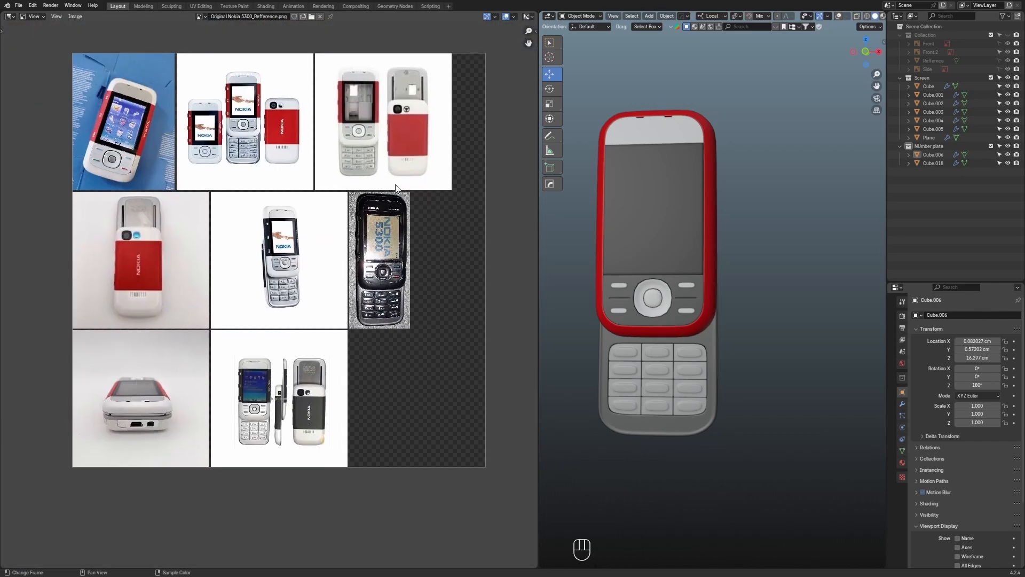
middle_drag(425, 92, 389, 195)
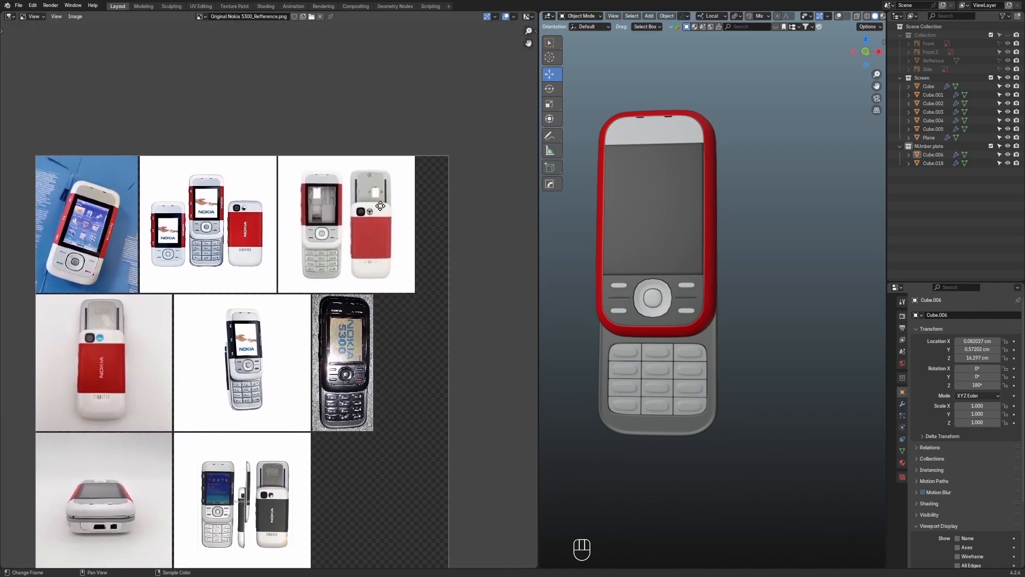
Examine the slider rails and back cover in the red-and-white empty housing photo
scroll(379, 194, up, 4)
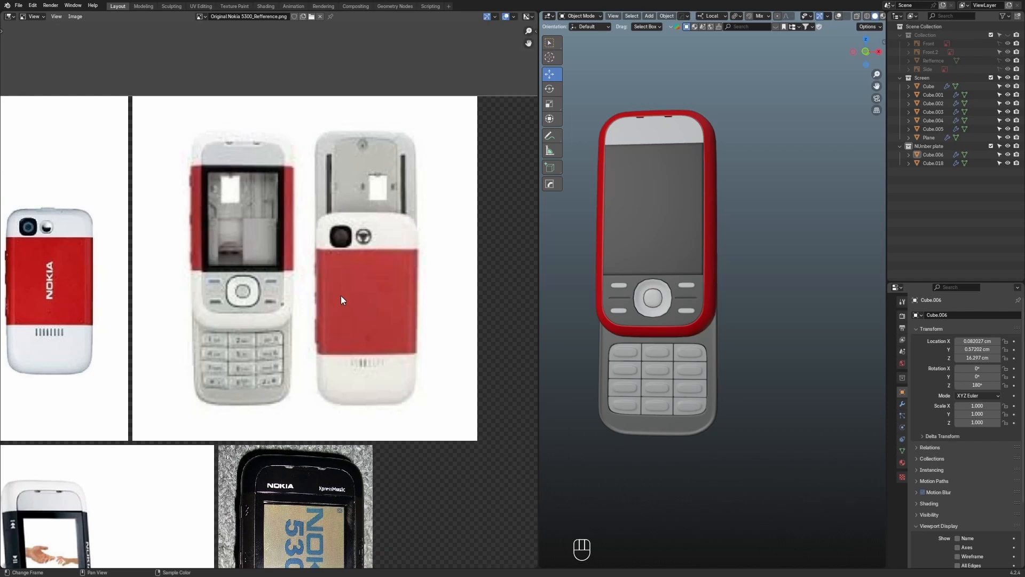
scroll(436, 267, up, 3)
middle_drag(437, 165, 256, 306)
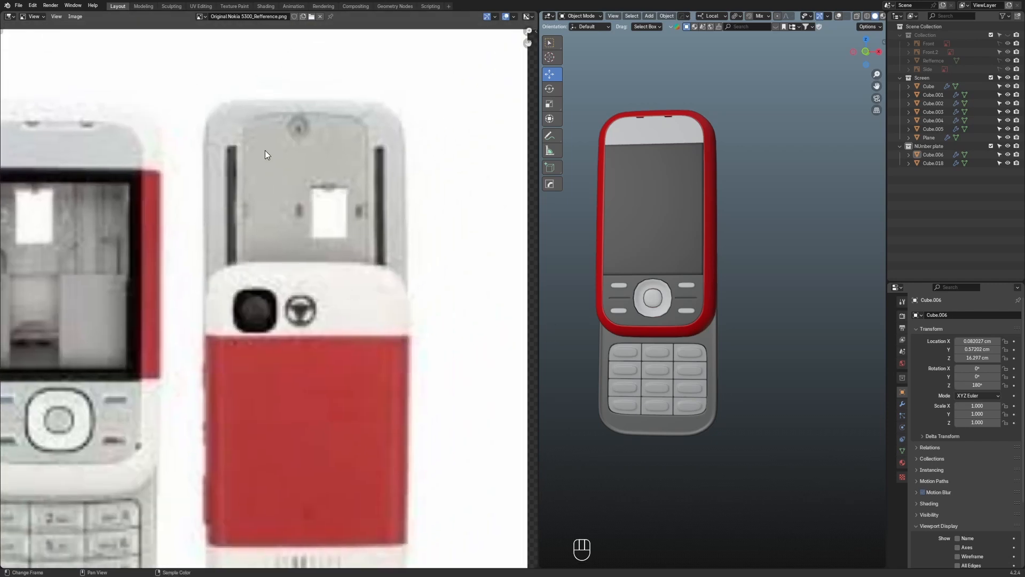
scroll(459, 189, down, 4)
middle_drag(312, 421, 411, 250)
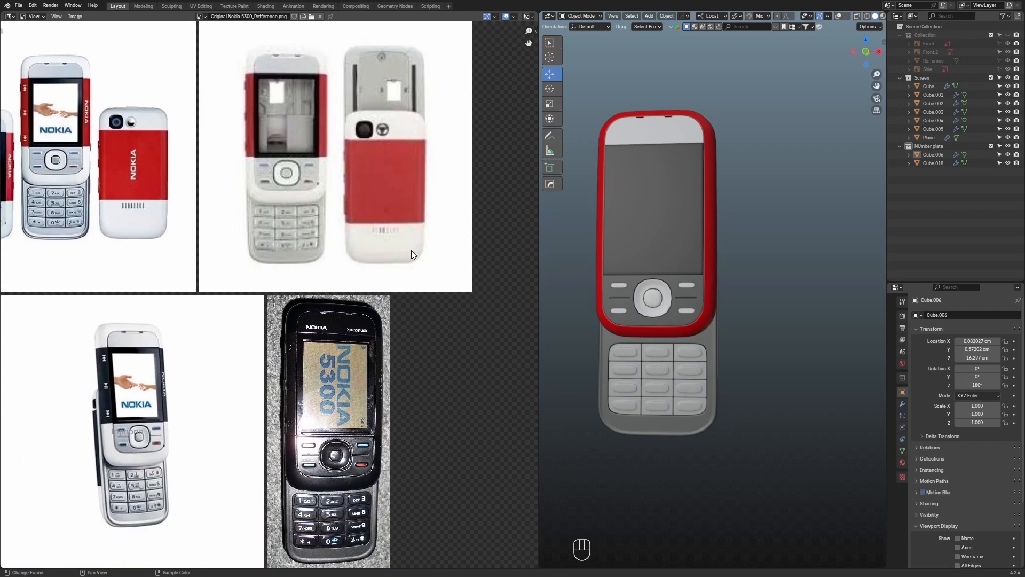
scroll(315, 368, down, 4)
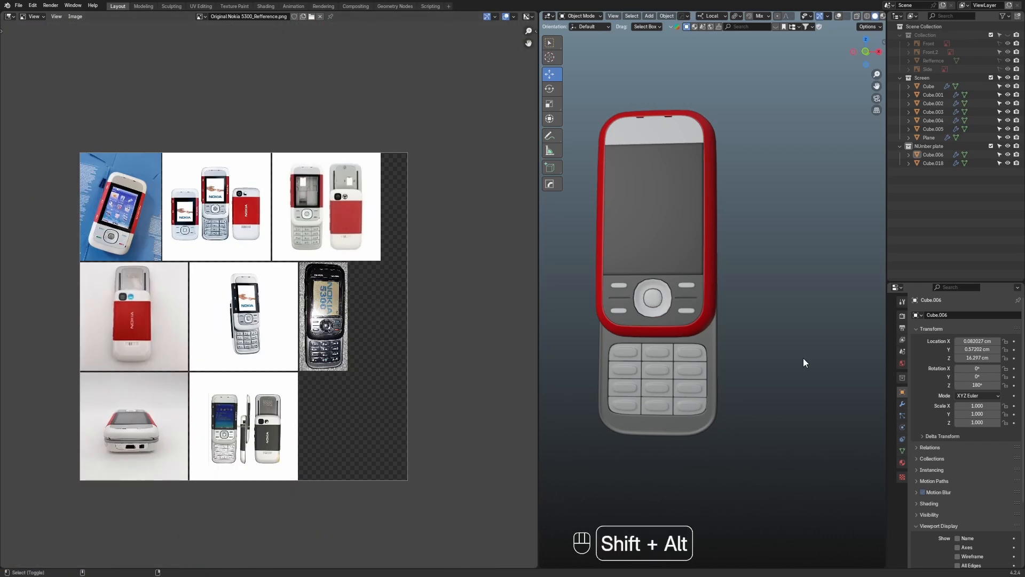
Show the viewport overlays and select the vertical edge loops below one notch of the light plate above the screen in Edit Mode
key(shift+alt+z)
scroll(757, 405, up, 4)
scroll(835, 402, down, 4)
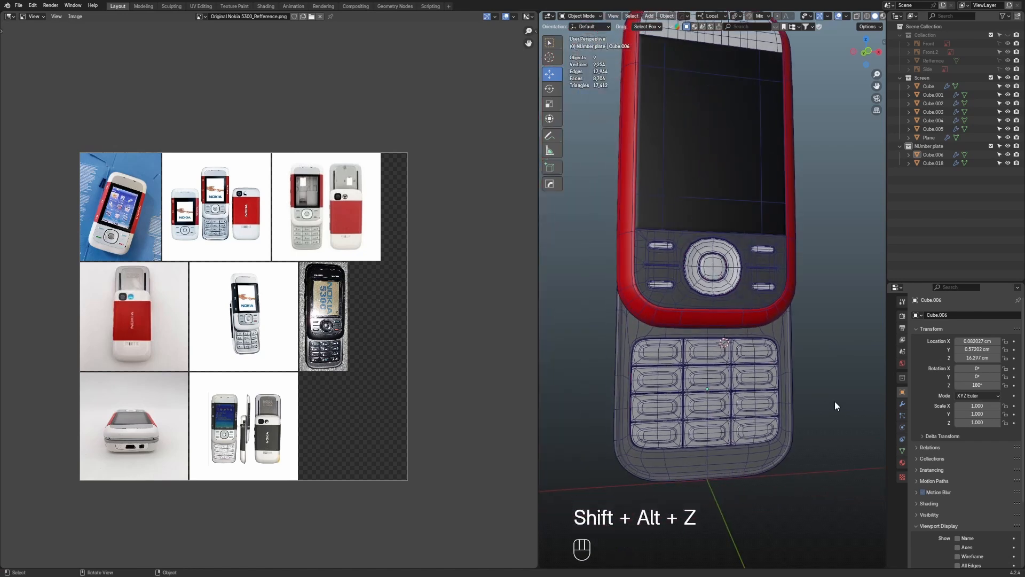
middle_drag(834, 400, 795, 419)
scroll(795, 418, up, 1)
shift+middle_drag(747, 293, 742, 491)
drag(690, 302, 694, 283)
scroll(694, 284, up, 4)
key(Tab)
key(2)
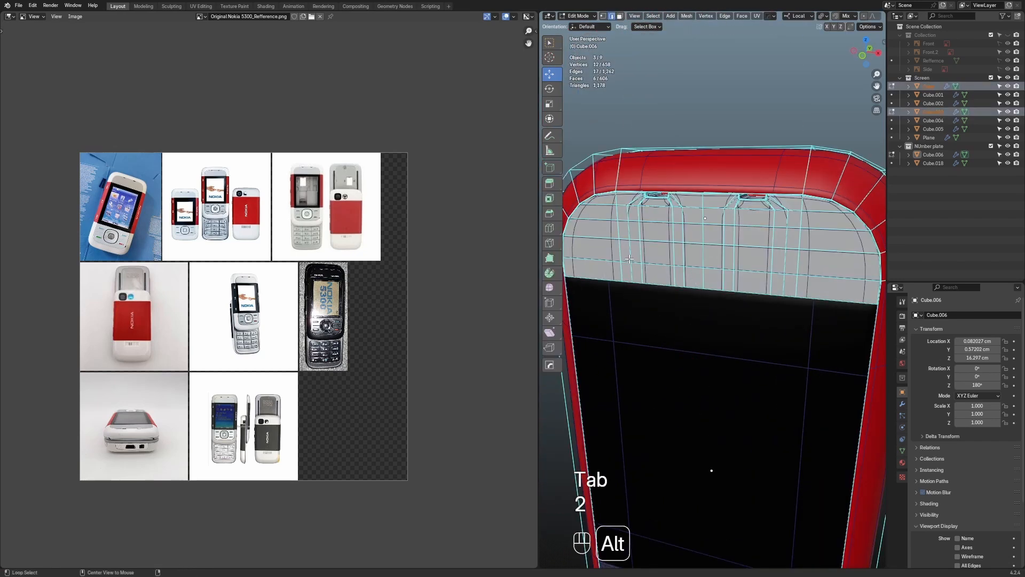
alt+shift+click(660, 257)
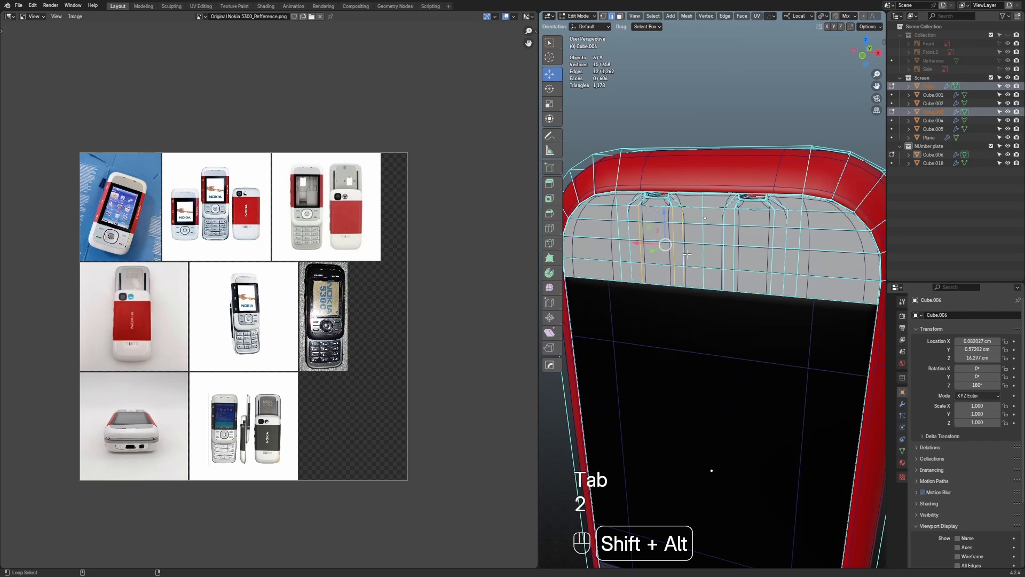
middle_drag(687, 254, 691, 307)
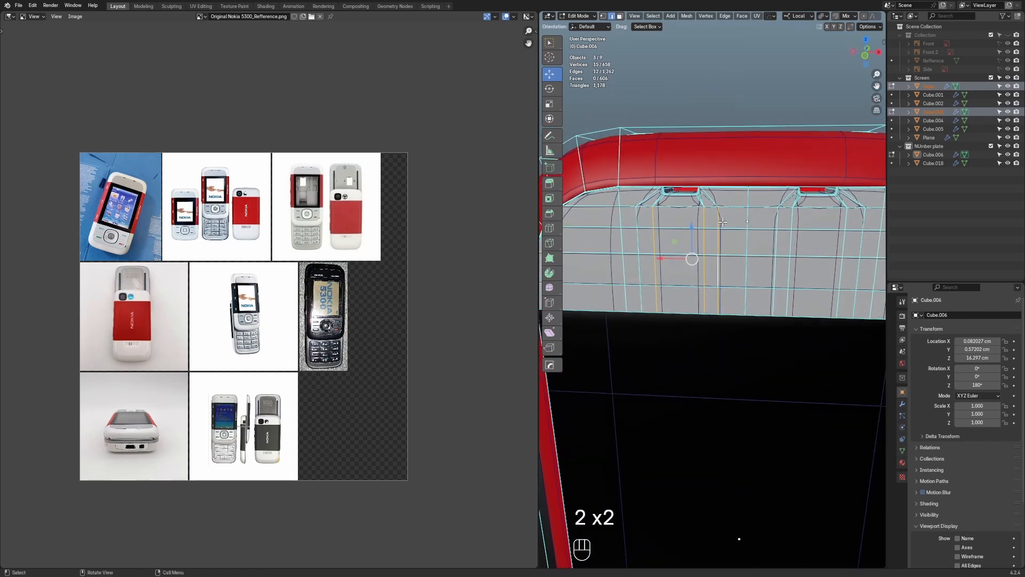
Isolate the light notched plate Cube.003 by hiding all other objects, and enter Edit Mode on it
key(Tab)
scroll(720, 257, down, 2)
shift+click(720, 252)
key(shift+h)
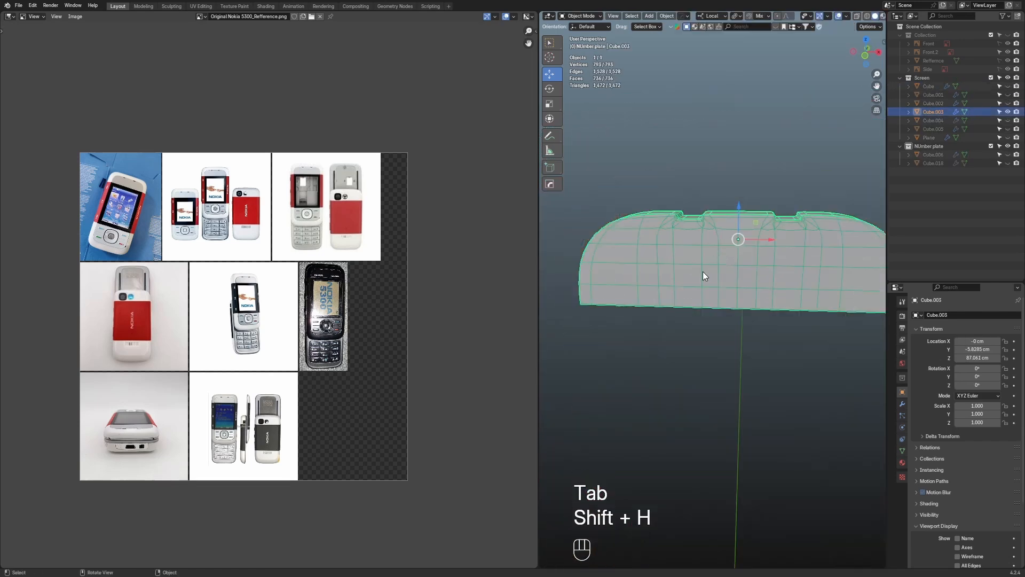
middle_drag(703, 271, 851, 347)
click(904, 403)
shift+middle_drag(778, 349, 745, 345)
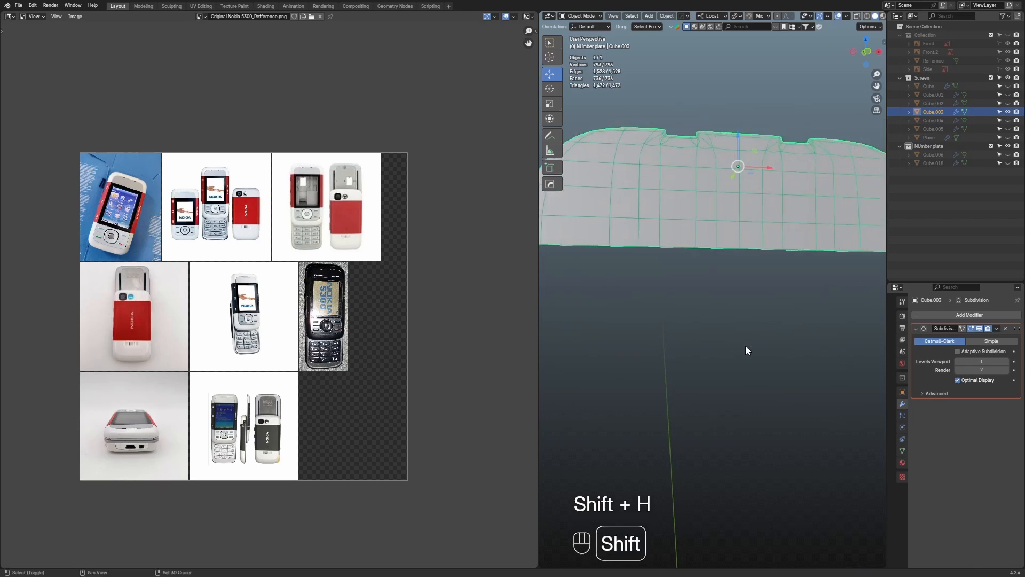
scroll(760, 320, down, 2)
key(Tab)
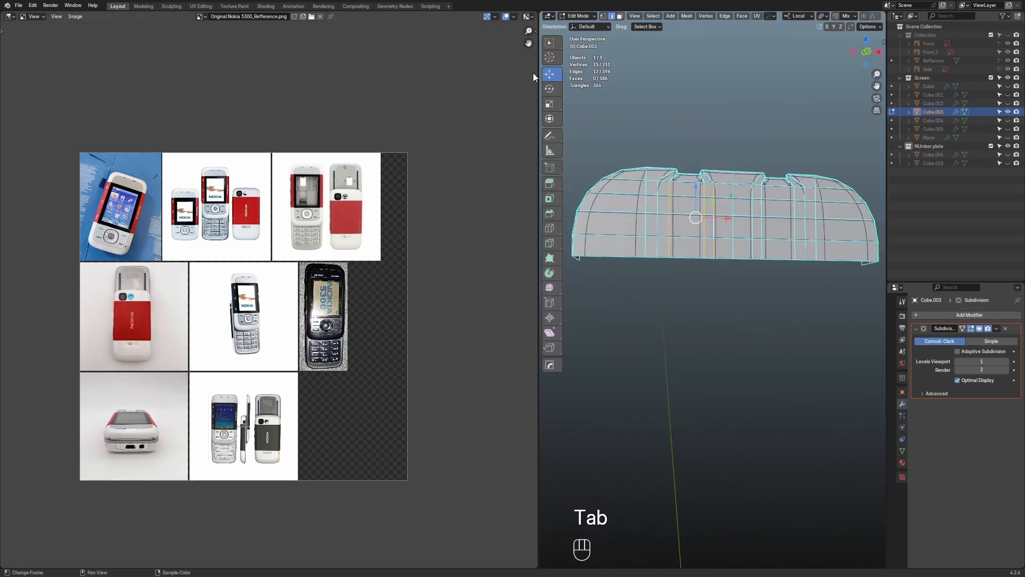
Expand the 3D viewport over the reference image area and turn off the plate's Subdivision modifier display in Edit Mode
drag(540, 14, 499, 22)
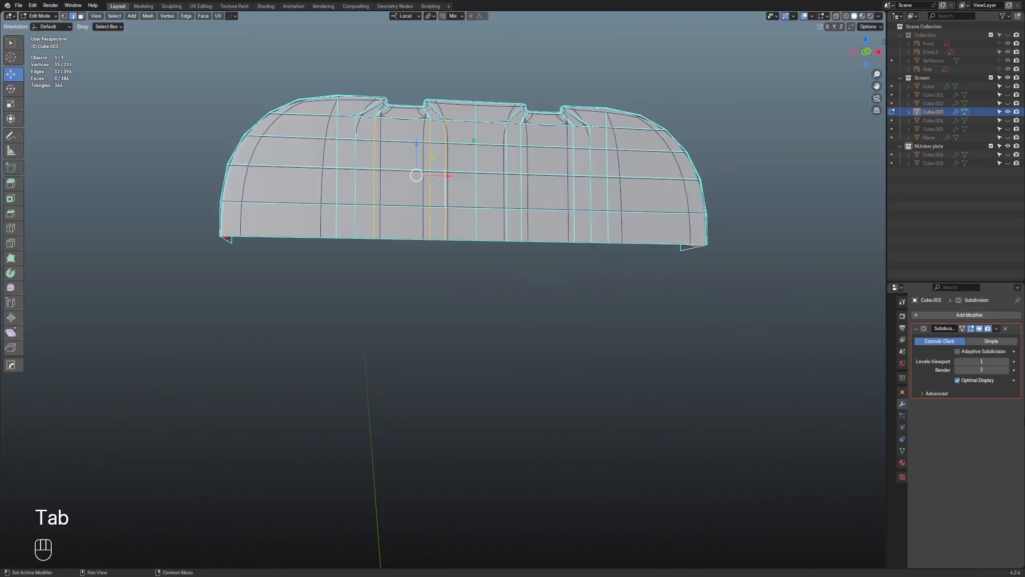
click(972, 326)
shift+middle_drag(467, 340, 495, 434)
Move the horizontal edge below the plate's left notch slightly upward
click(495, 434)
key(2)
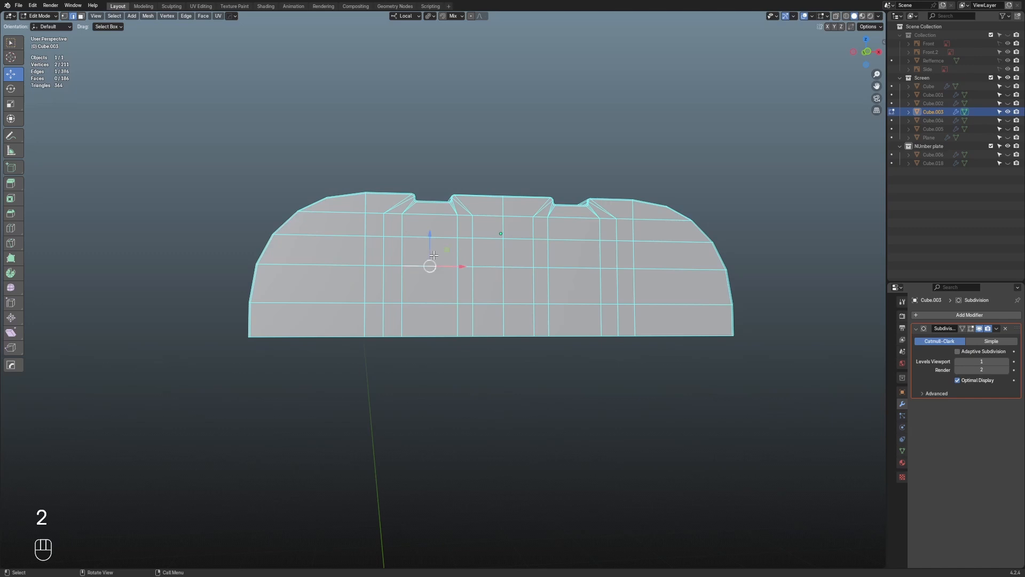
scroll(434, 256, up, 3)
shift+middle_drag(433, 255, 456, 303)
click(444, 274)
drag(444, 252, 379, 267)
key(1)
key(ctrl+z)
Connect the two vertices on either side of the raised edge with a straight edge below it
key(1)
click(379, 267)
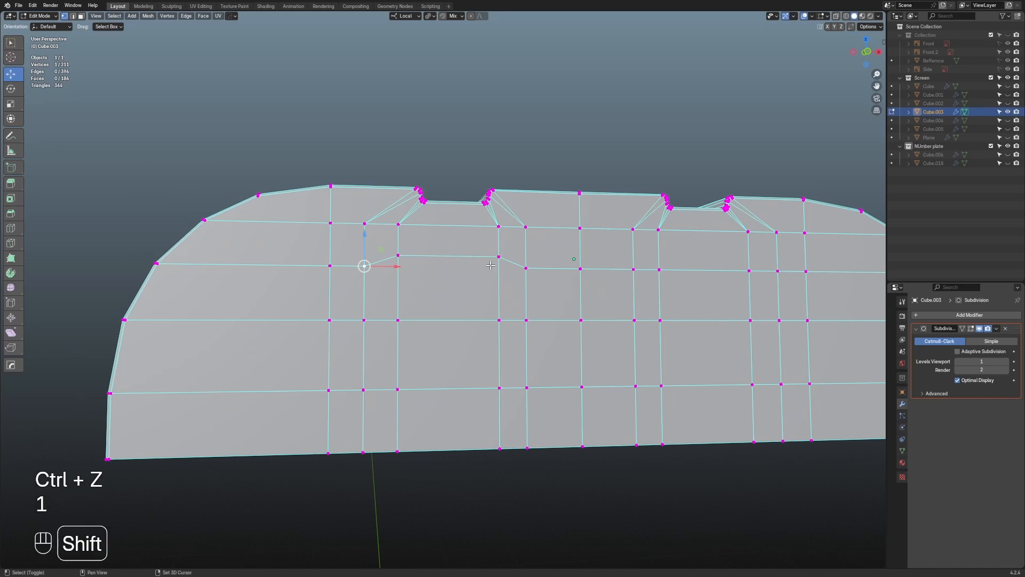
shift+click(493, 265)
key(j)
key(2)
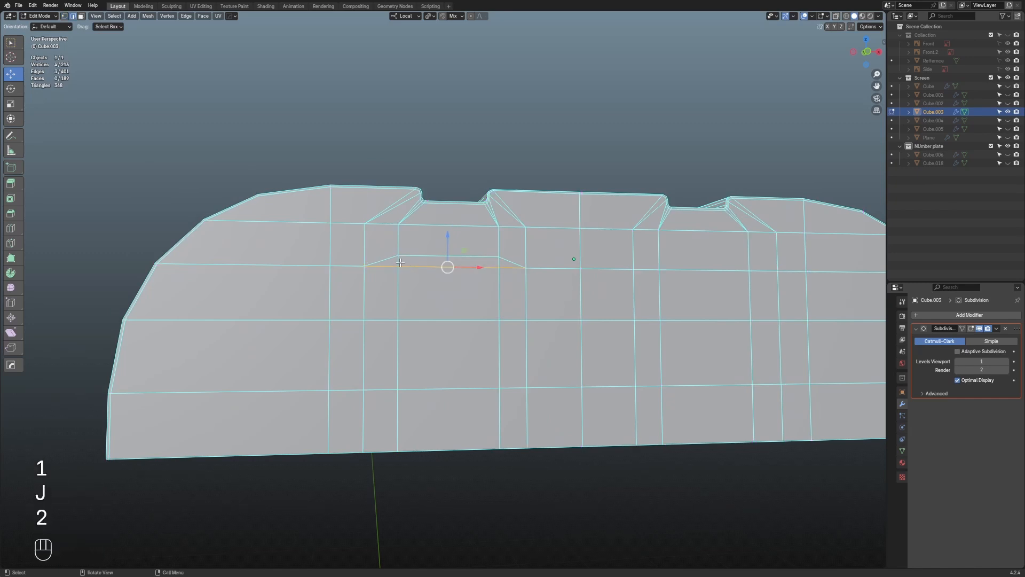
Dissolve the two short vertical edges between the raised edge and the new connecting edge
click(395, 261)
click(503, 263)
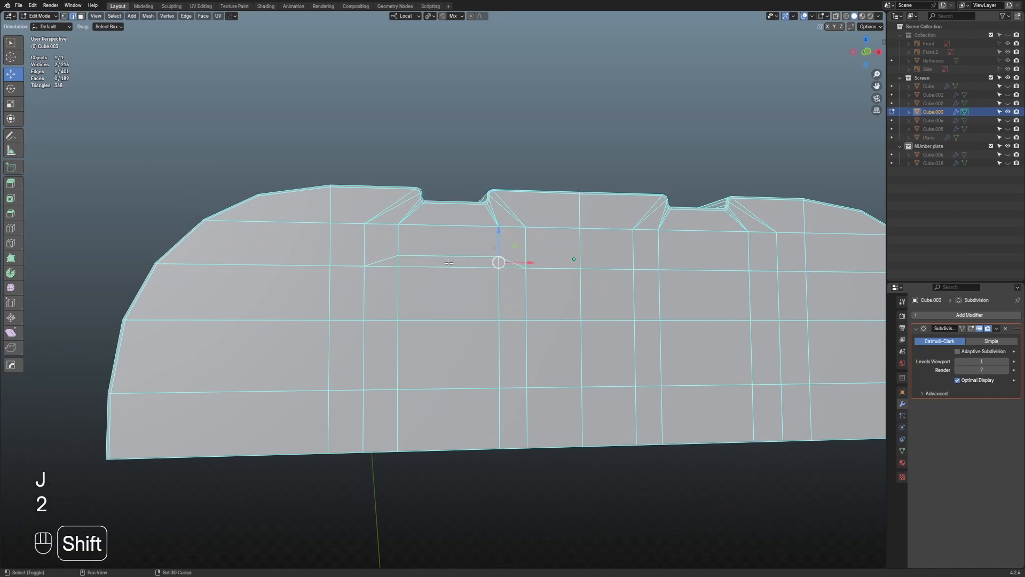
shift+click(417, 266)
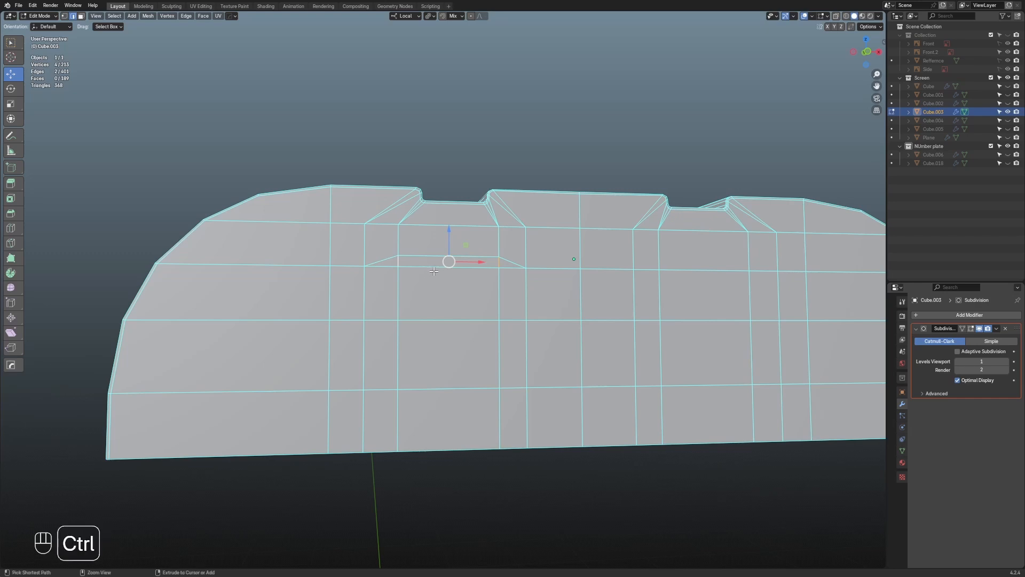
key(ctrl+x)
Dissolve the two vertical edge runs from the connecting edge down to the plate's lower border
key(2)
alt+click(400, 295)
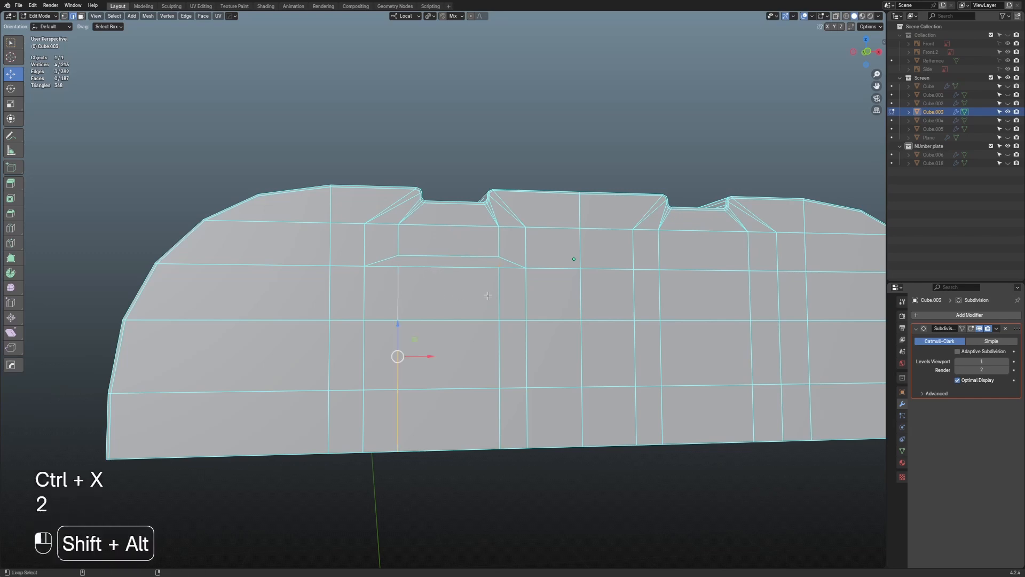
key(ctrl+x)
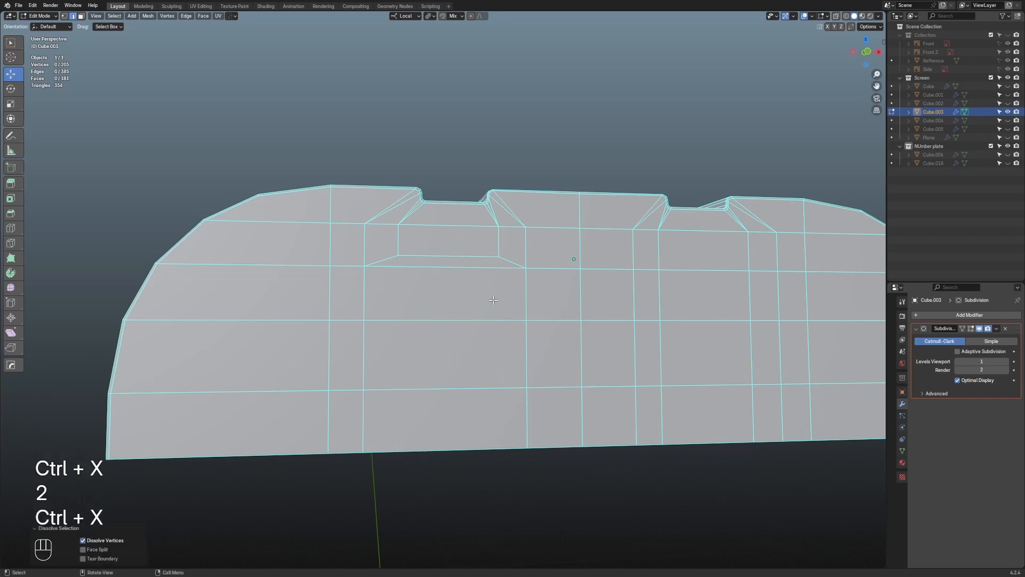
key(2)
scroll(416, 331, down, 4)
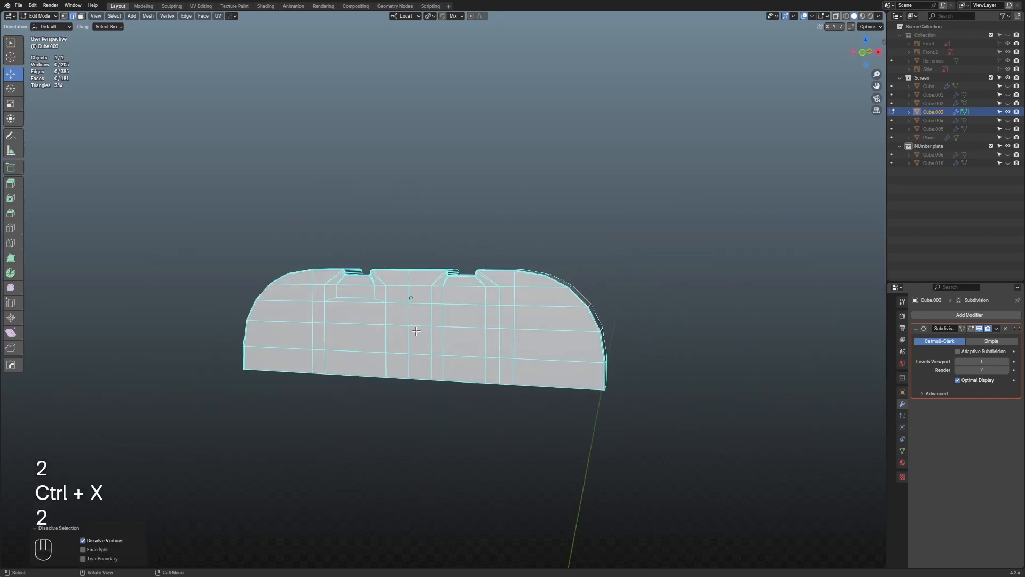
middle_drag(416, 331, 436, 327)
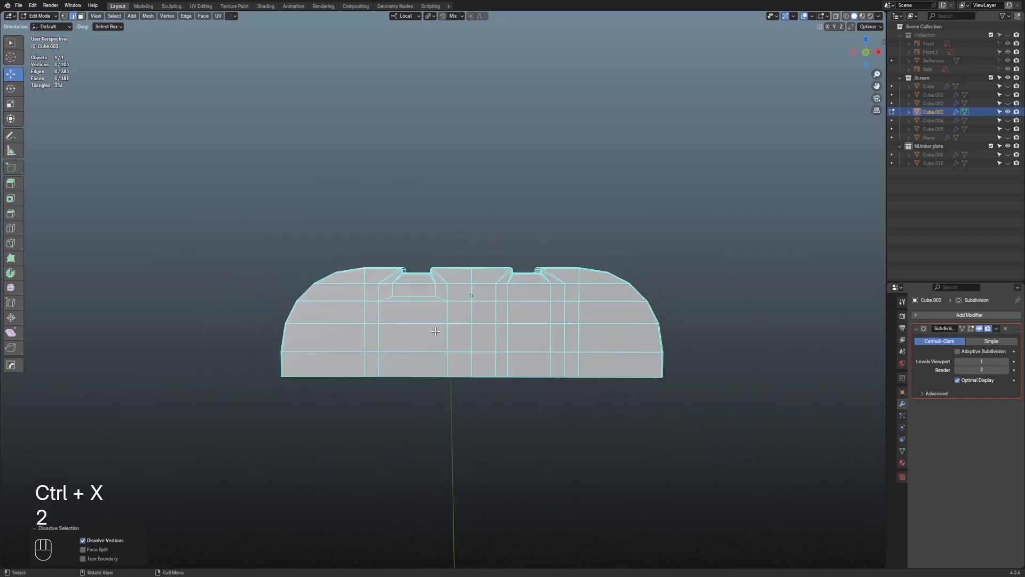
Move the second horizontal edge below the plate's left notch slightly upward
key(2)
click(415, 325)
drag(414, 322, 411, 299)
key(1)
key(ctrl+z)
key(ctrl+z)
key(1)
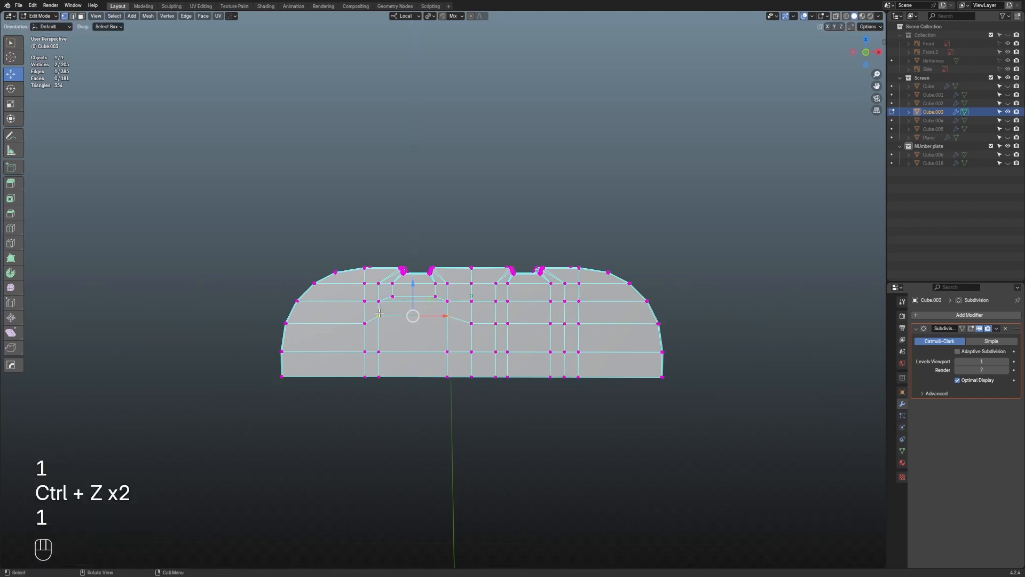
Connect the two outer vertices beside the second raised edge with a straight edge beneath it
click(365, 323)
shift+click(472, 323)
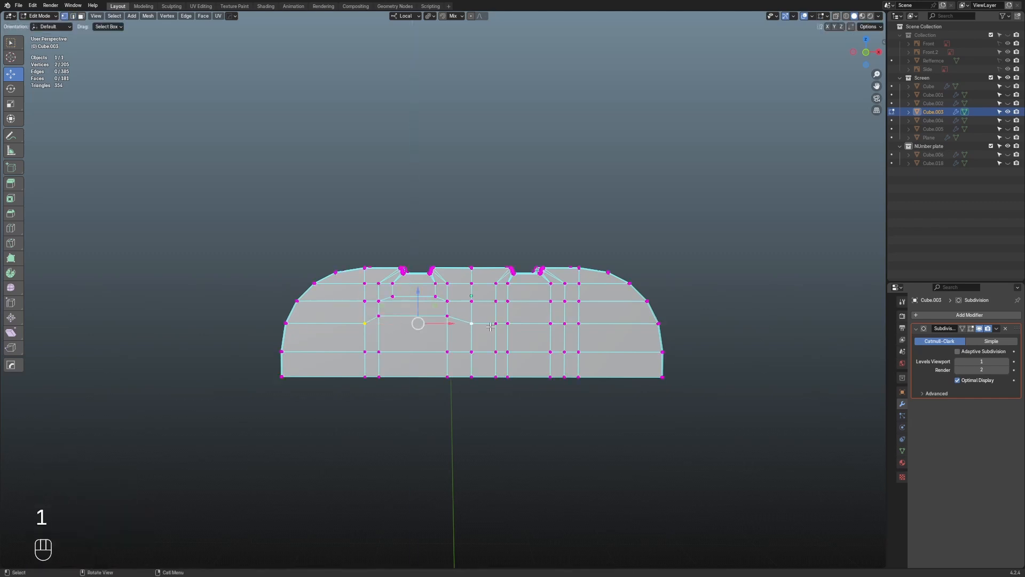
key(j)
key(2)
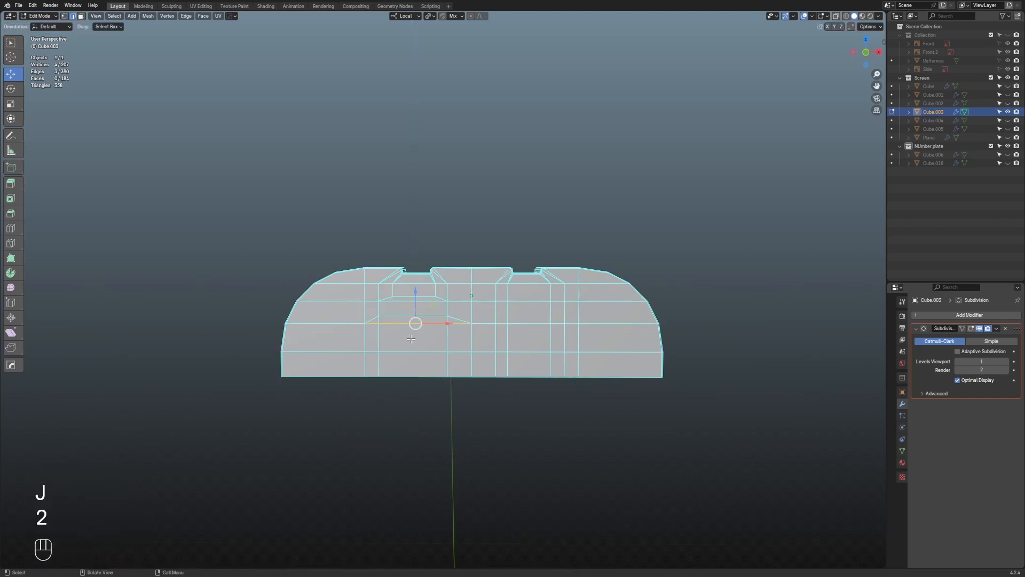
Dissolve the vertical edges from the second raised edge down to the plate's lower border, beneath the left notch
click(378, 321)
ctrl+click(448, 319)
key(ctrl+x)
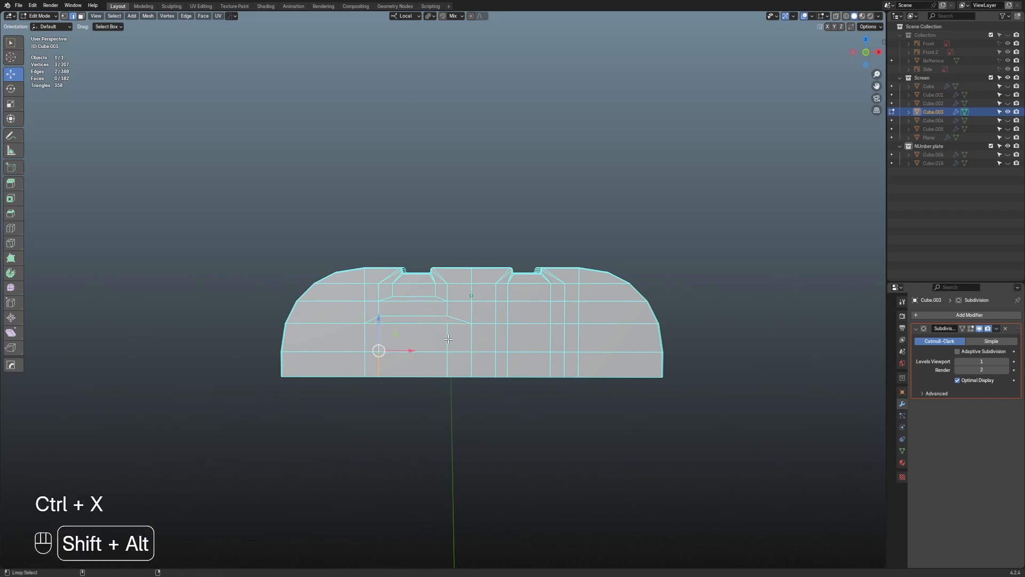
key(ctrl+x)
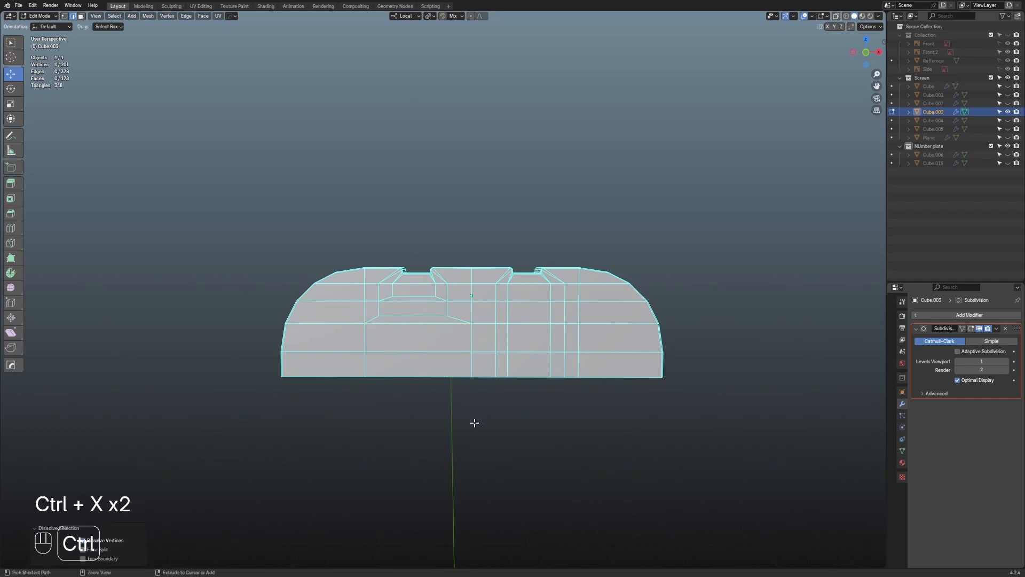
middle_drag(442, 421, 441, 400)
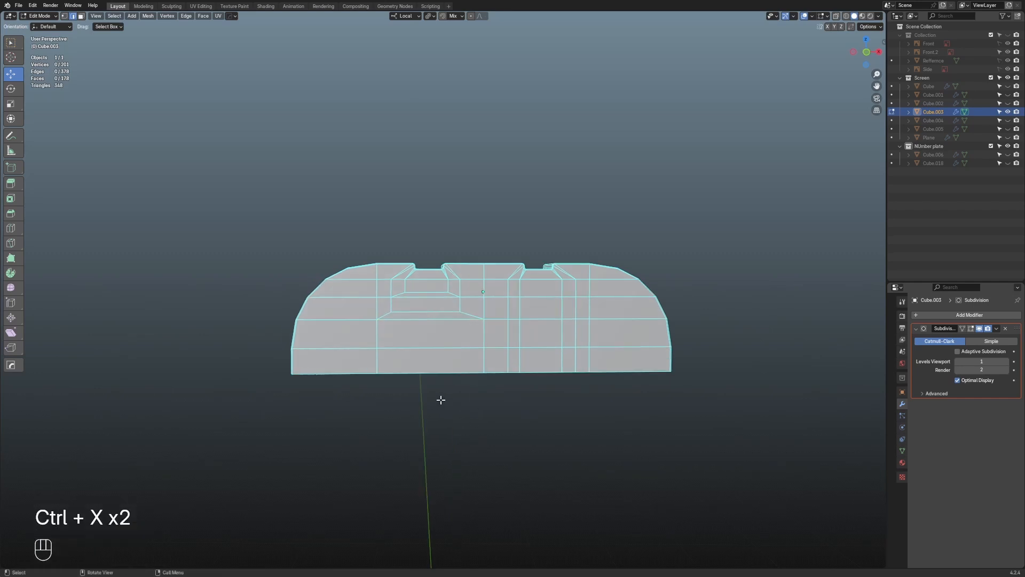
Symmetrize the plate's mesh along X, copying the cleaned left half onto the right half
key(Tab)
scroll(443, 396, down, 2)
key(alt+x)
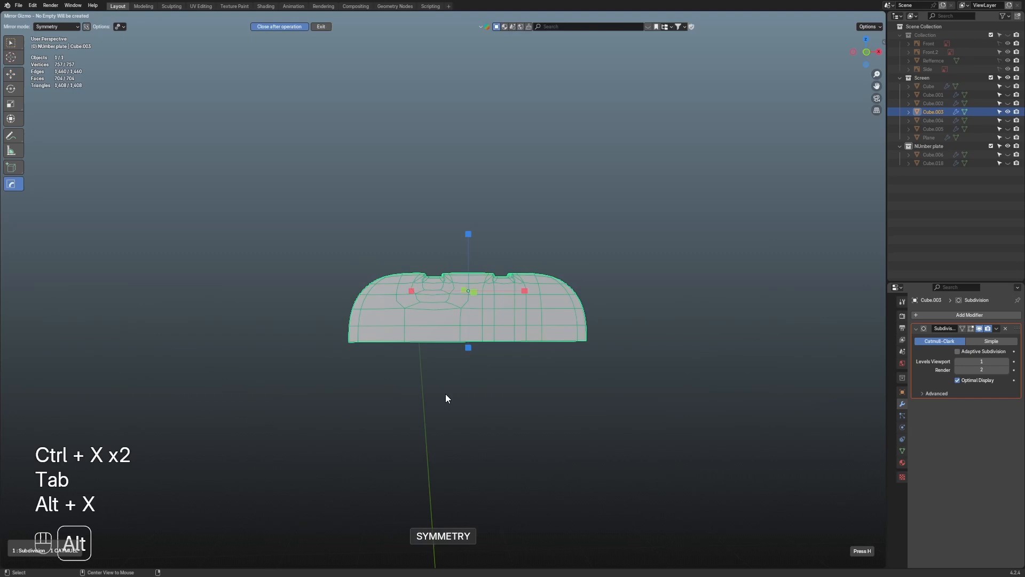
click(413, 289)
click(592, 225)
scroll(575, 292, up, 3)
key(Tab)
key(2)
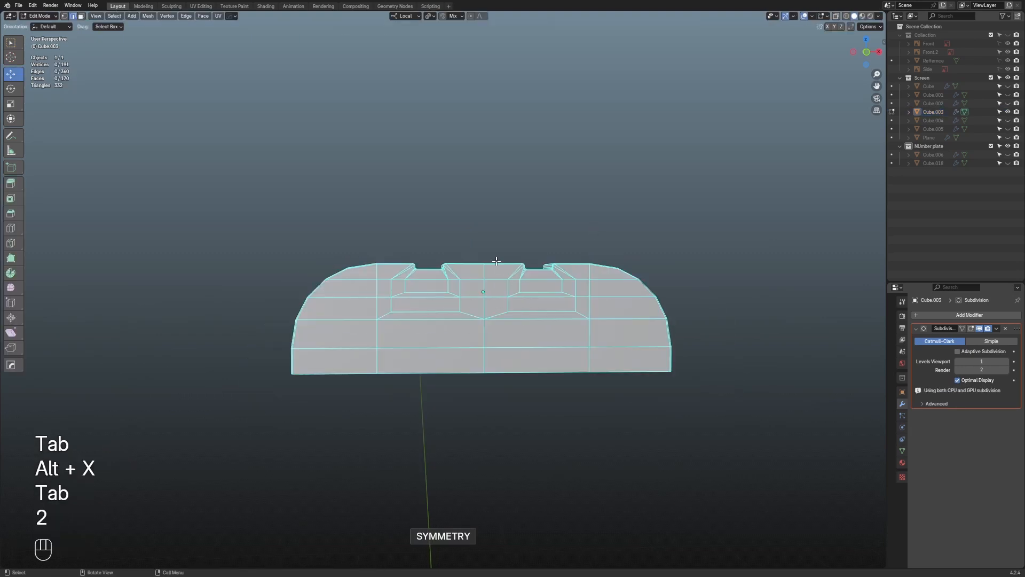
Examine the horizontal edge flow around both notches and the plate's subdivided surface
drag(485, 265, 484, 279)
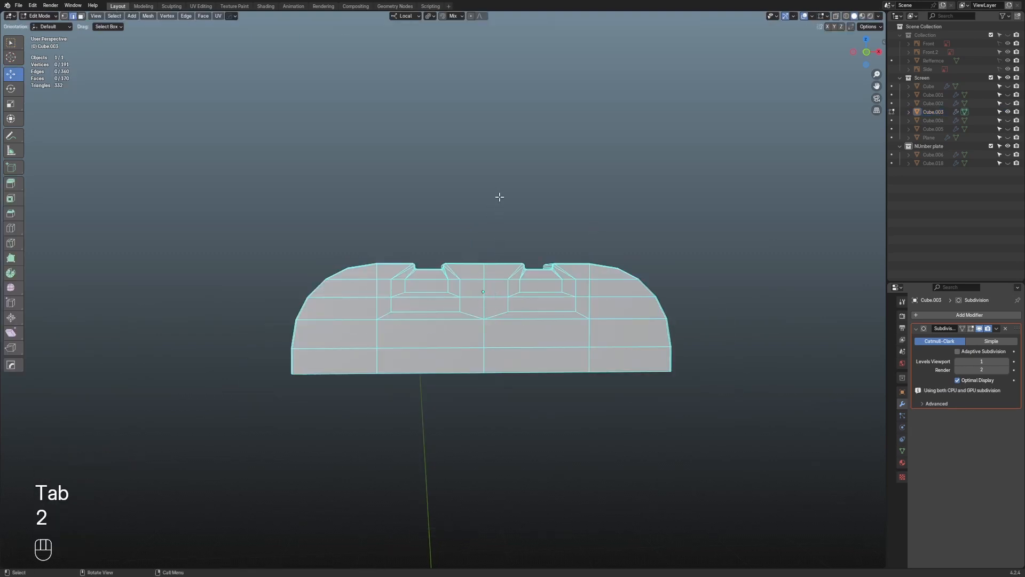
scroll(521, 255, up, 1)
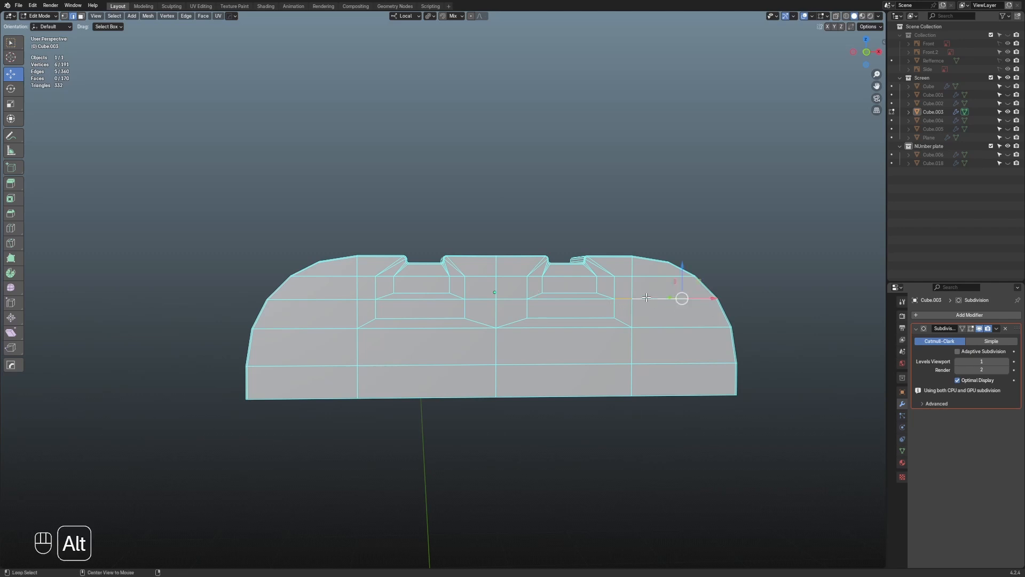
alt+shift+click(573, 302)
alt+shift+click(511, 303)
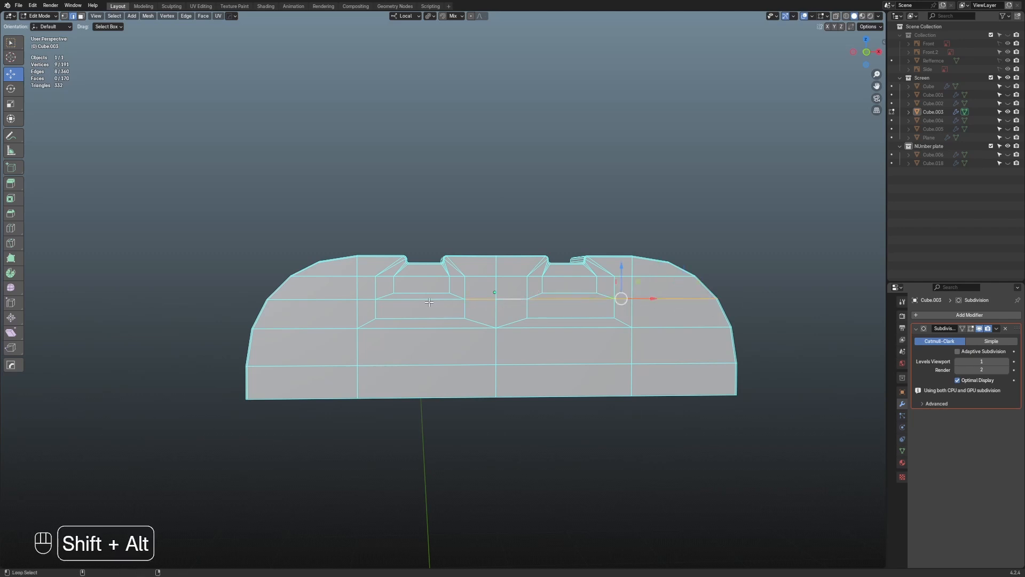
alt+shift+click(428, 302)
click(768, 316)
scroll(768, 316, down, 1)
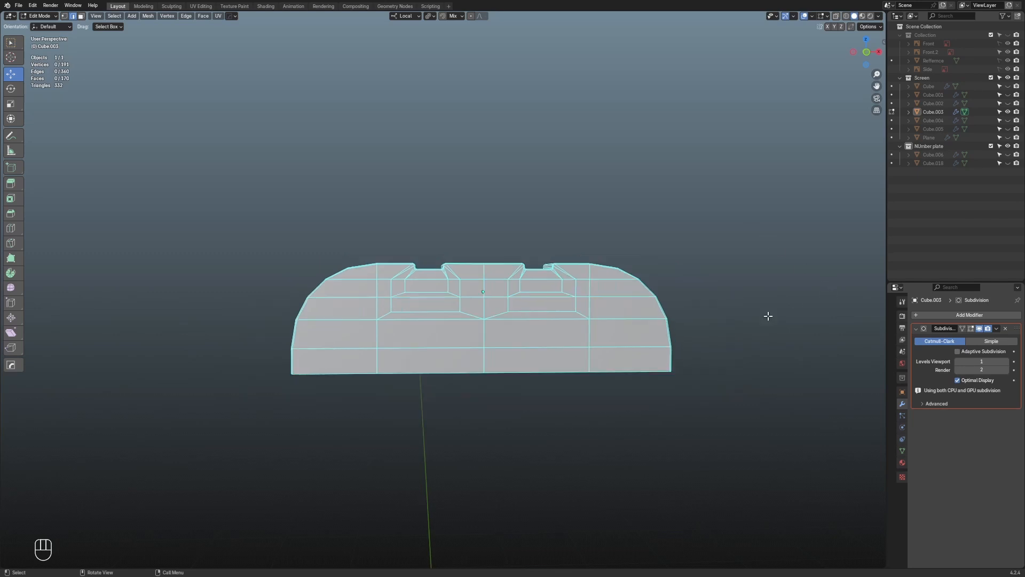
middle_drag(768, 316, 613, 348)
key(Tab)
scroll(627, 350, up, 3)
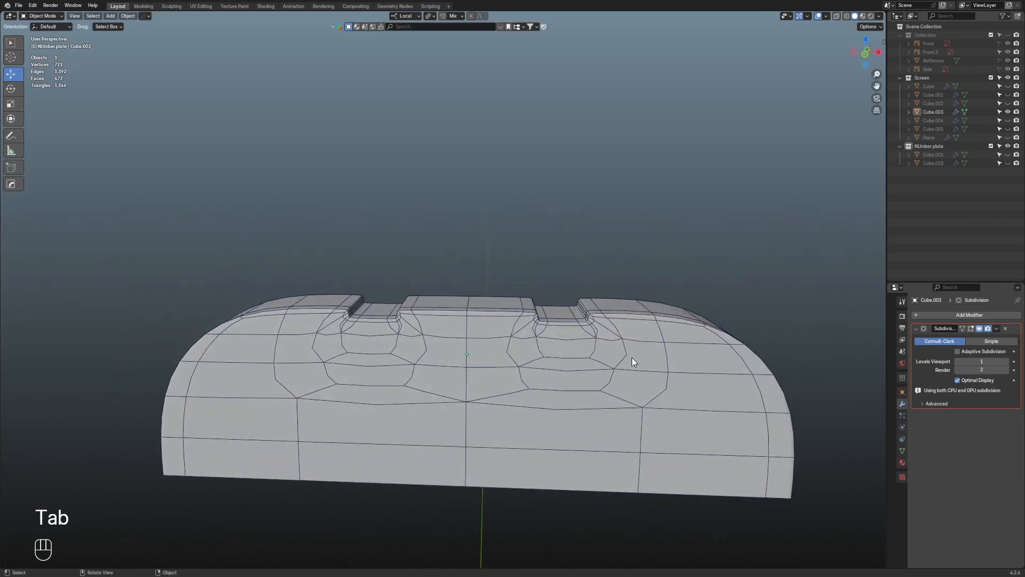
key(Tab)
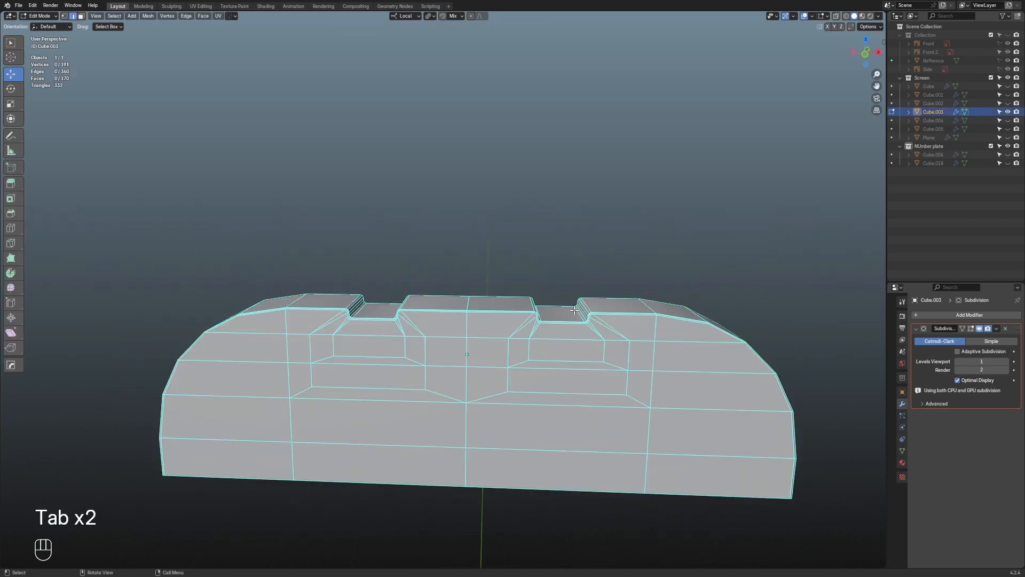
scroll(573, 310, down, 4)
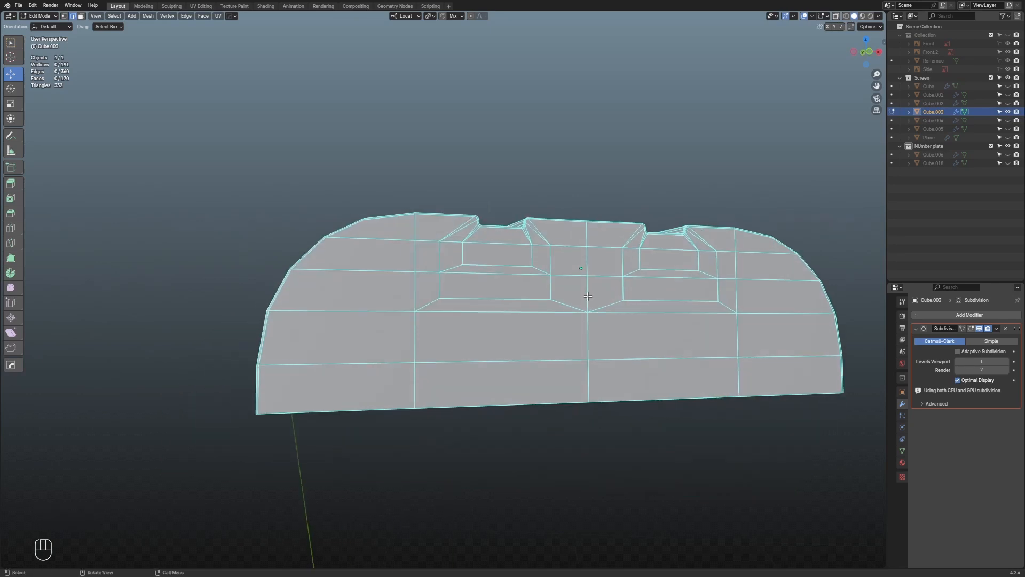
Leave mesh editing, unhide all the phone parts and view the whole model from the front
key(Tab)
key(alt+h)
click(746, 285)
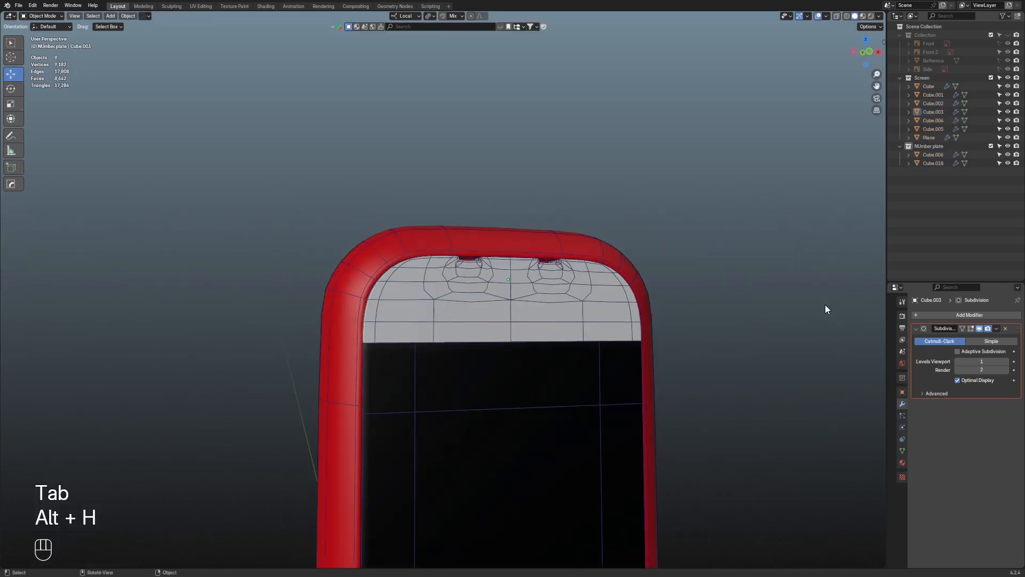
middle_drag(826, 306, 760, 335)
shift+middle_drag(677, 460, 643, 393)
key(KP_1)
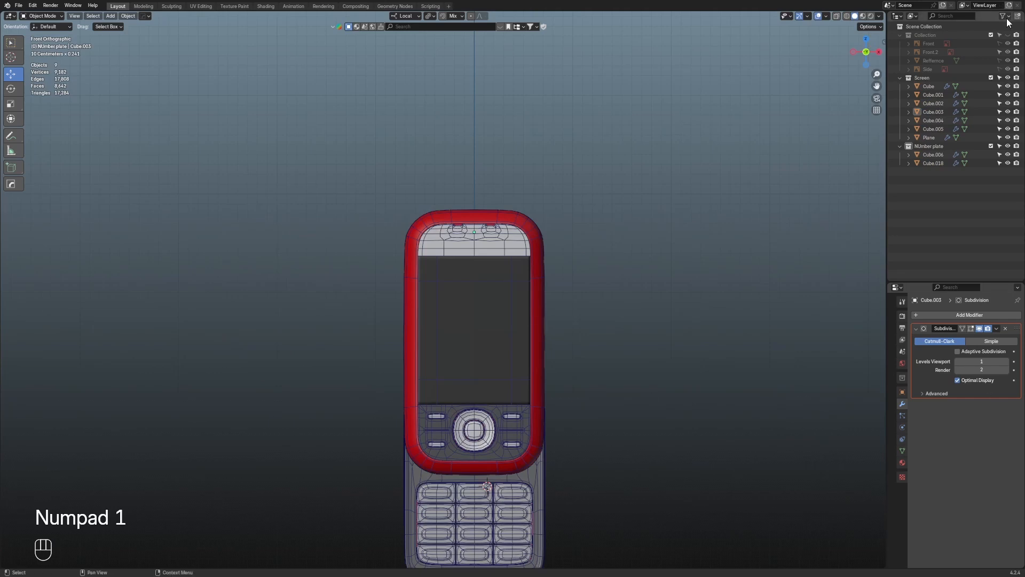
Show the reference image collection, select the Front.2 image and turn on X-ray in front view
click(1007, 35)
scroll(679, 315, down, 3)
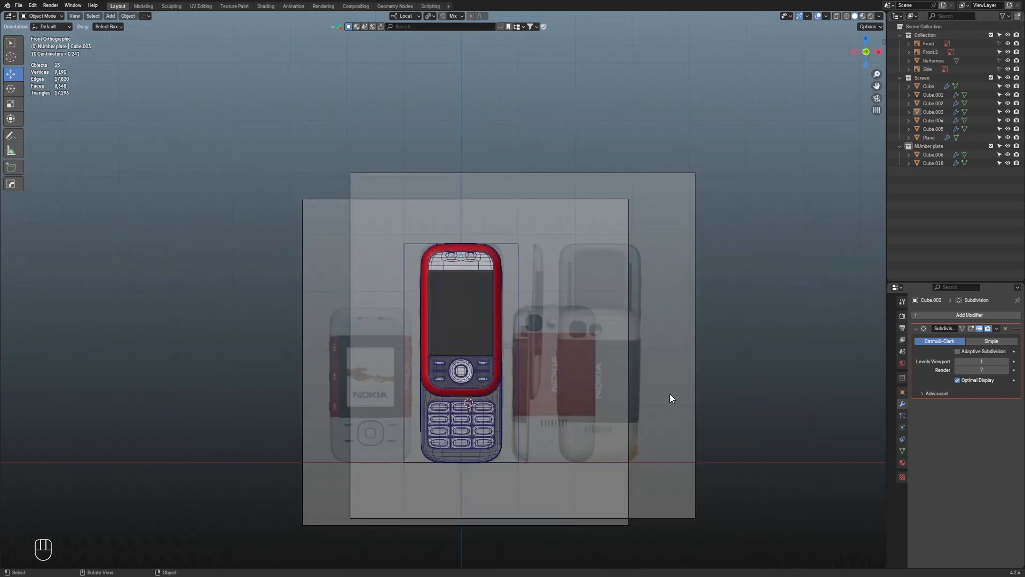
middle_drag(671, 398, 505, 439)
click(408, 433)
middle_drag(409, 434, 496, 414)
click(867, 52)
key(alt+z)
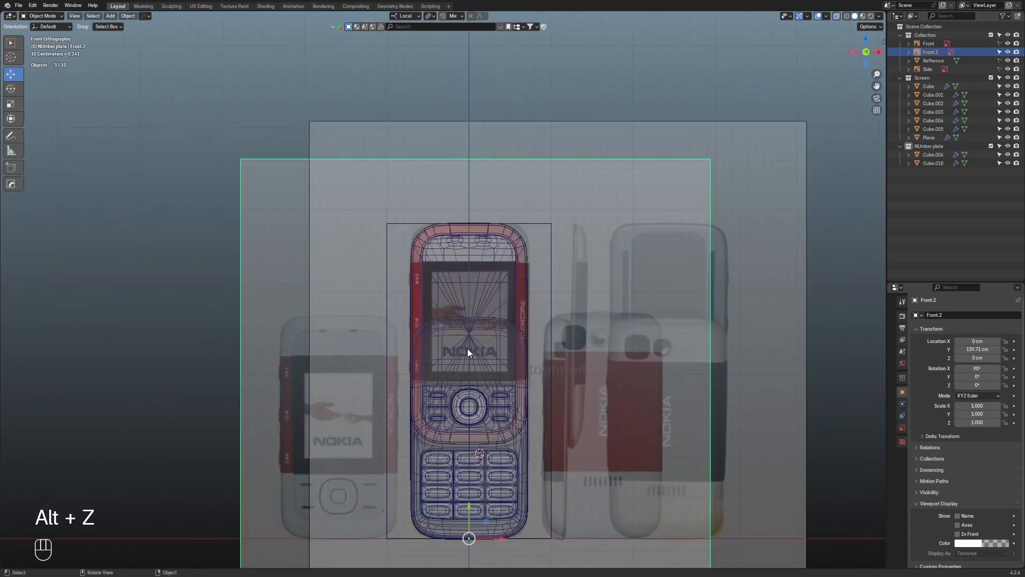
Isolate the Front.2 reference image to view it on its own
scroll(367, 316, down, 6)
middle_drag(384, 339, 465, 435)
key(shift+h)
scroll(422, 371, up, 4)
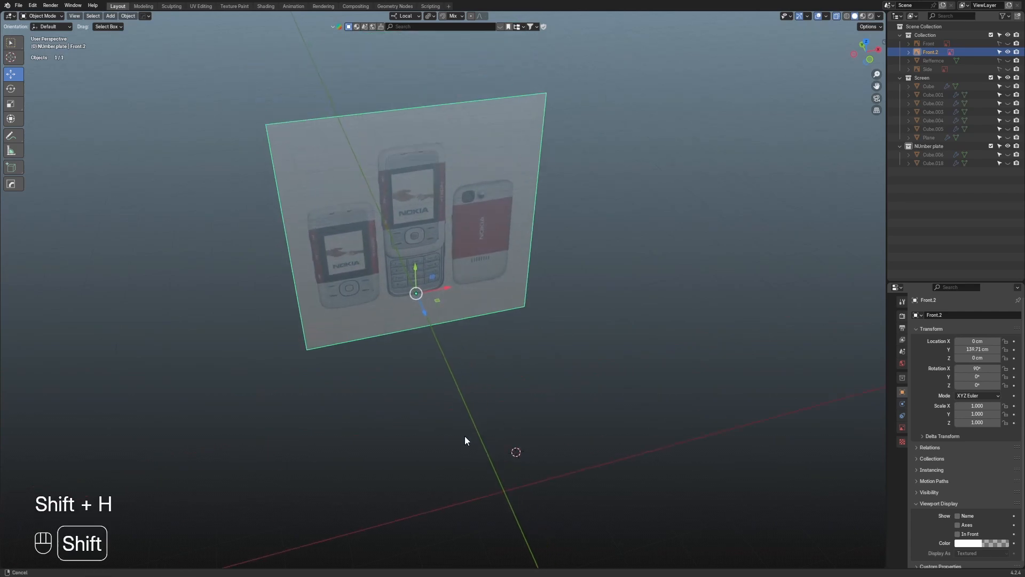
middle_drag(654, 384, 628, 345)
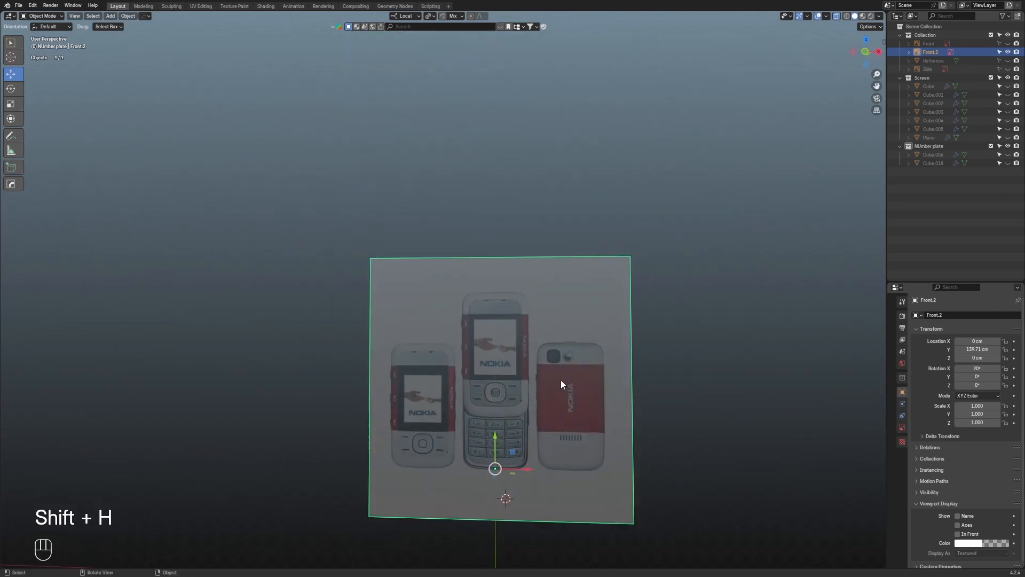
Unhide all objects and make the Front, Refference and Side objects selectable
scroll(578, 396, down, 2)
scroll(578, 396, down, 1)
key(alt+h)
middle_drag(578, 399, 576, 373)
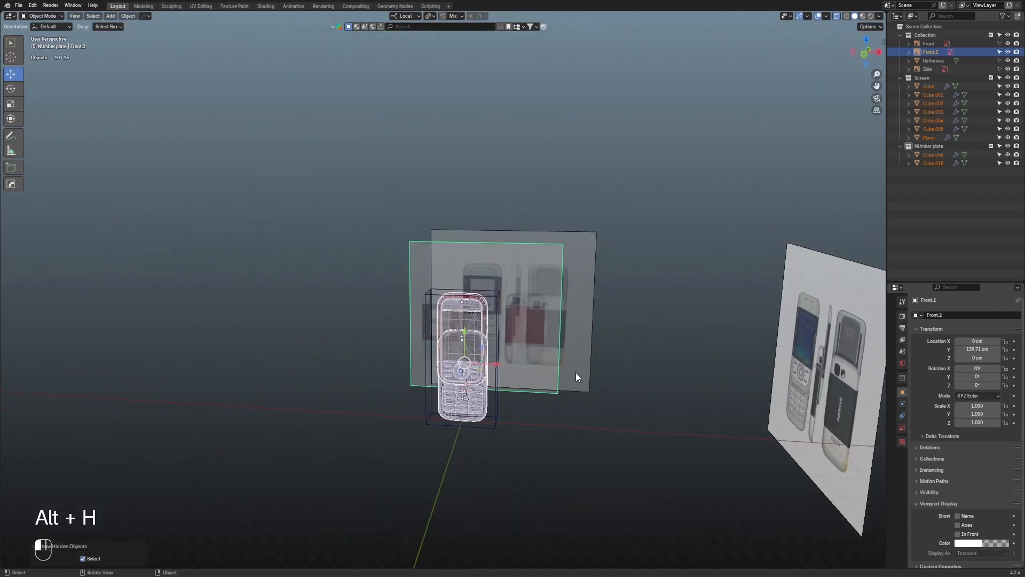
click(997, 46)
click(997, 59)
click(998, 69)
scroll(593, 255, up, 2)
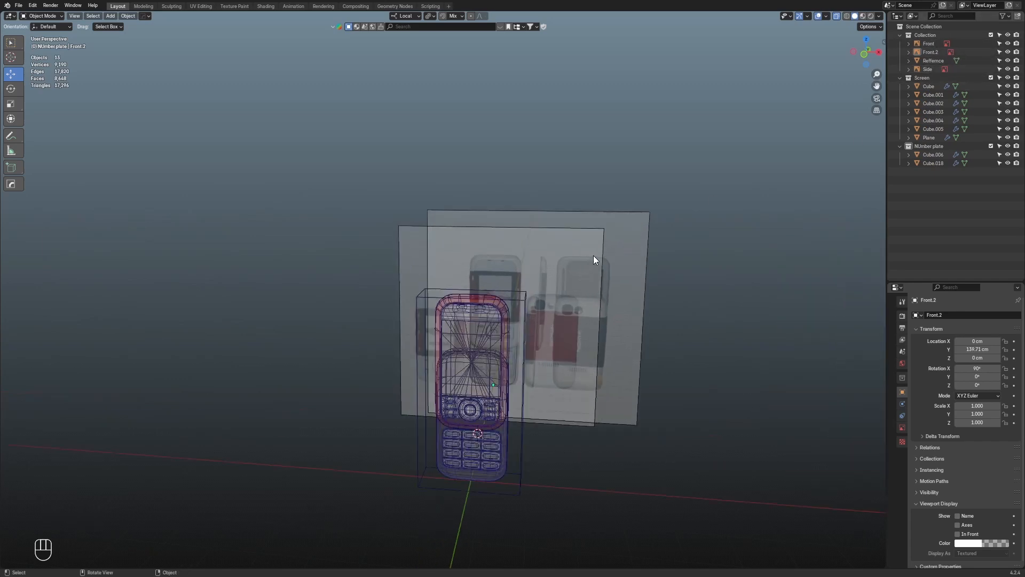
Isolate the Front reference image and view its phone photos from the front
click(634, 252)
key(shift+h)
scroll(640, 360, up, 3)
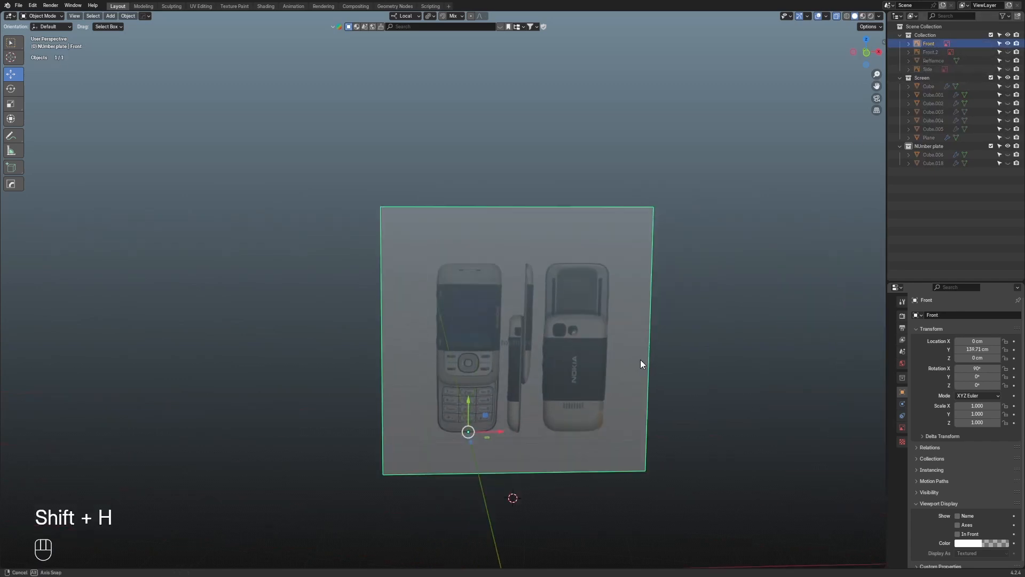
key(KP_1)
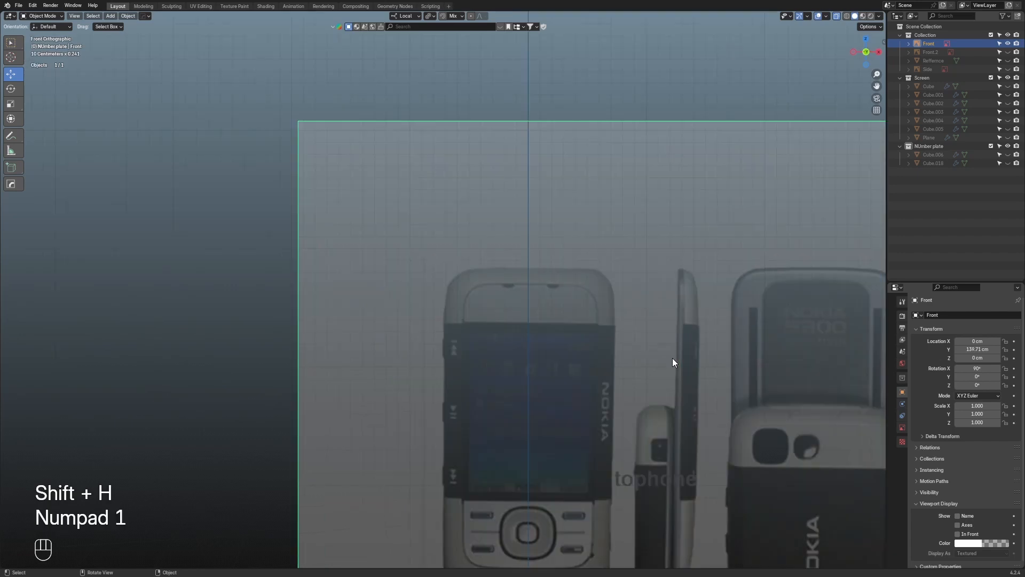
shift+middle_drag(672, 358, 621, 350)
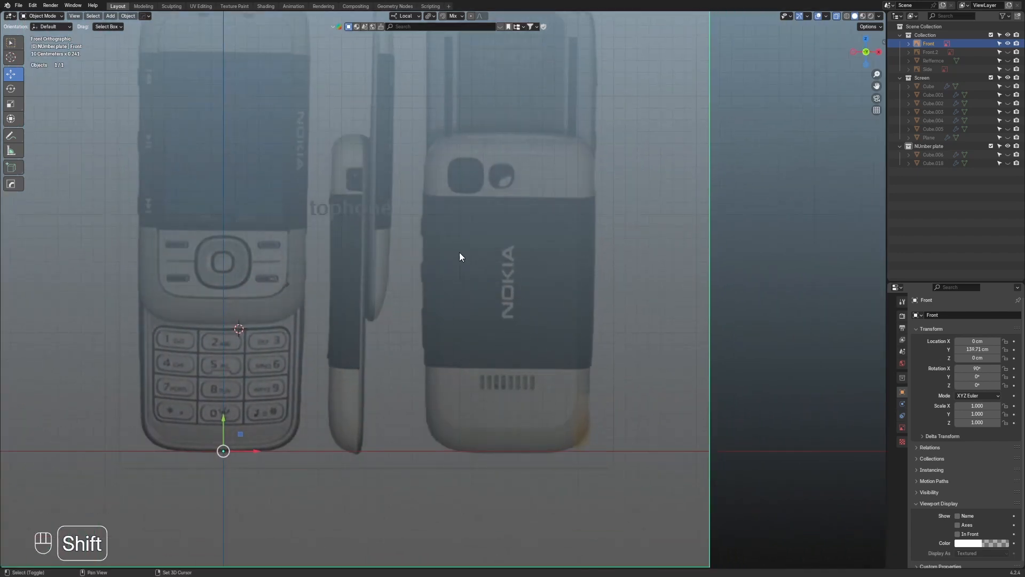
Compare the Front and Front.2 reference images, leave only Front.2 visible and turn off X-ray
click(1007, 44)
click(1007, 52)
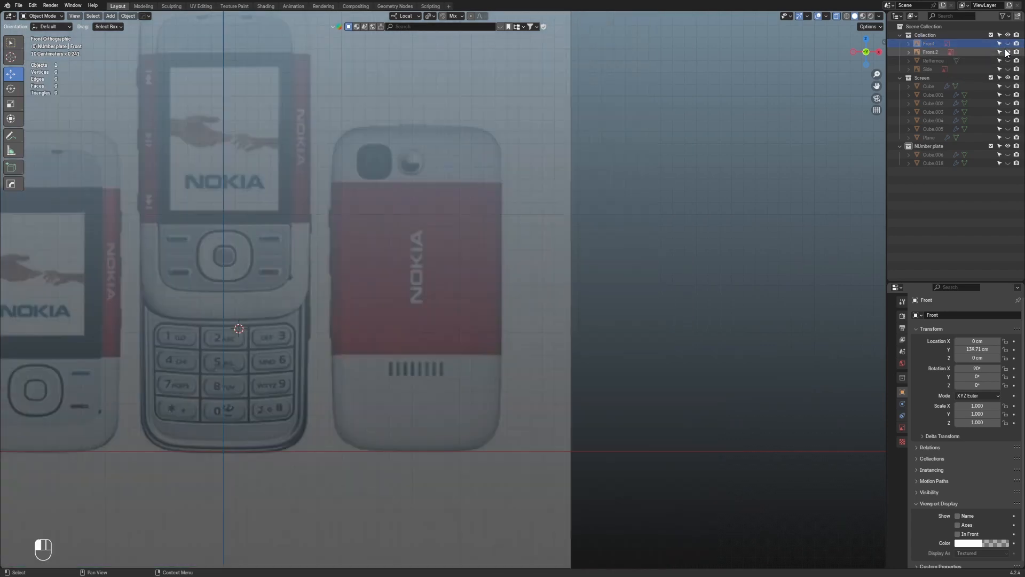
click(1007, 51)
click(1007, 45)
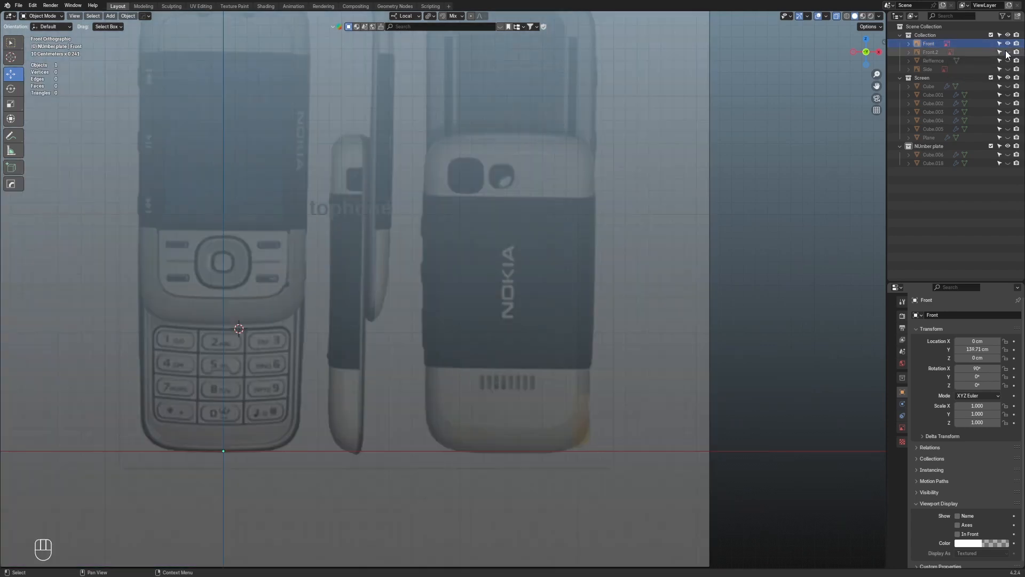
click(1007, 52)
click(1007, 45)
click(1007, 52)
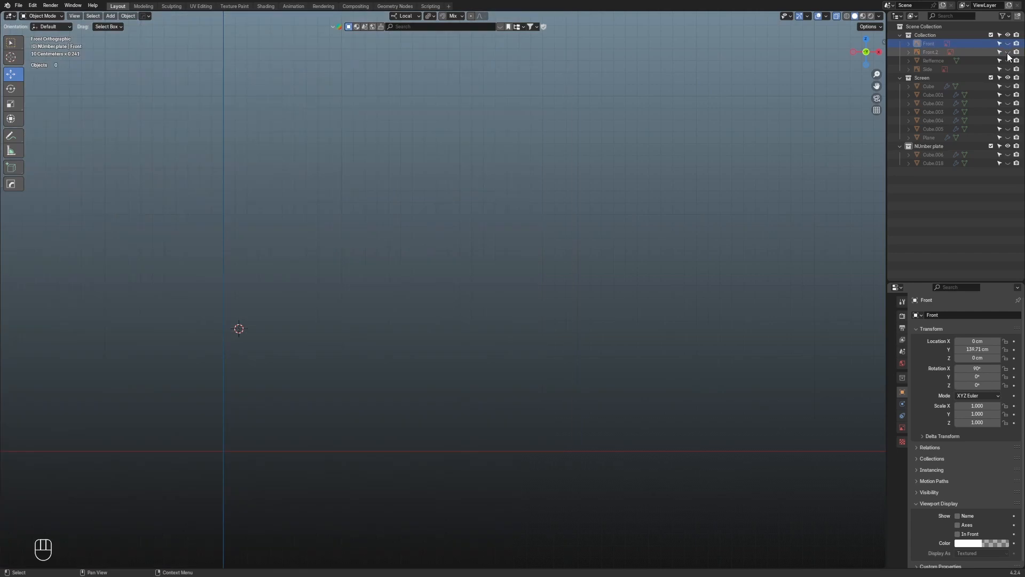
click(1007, 52)
key(alt+z)
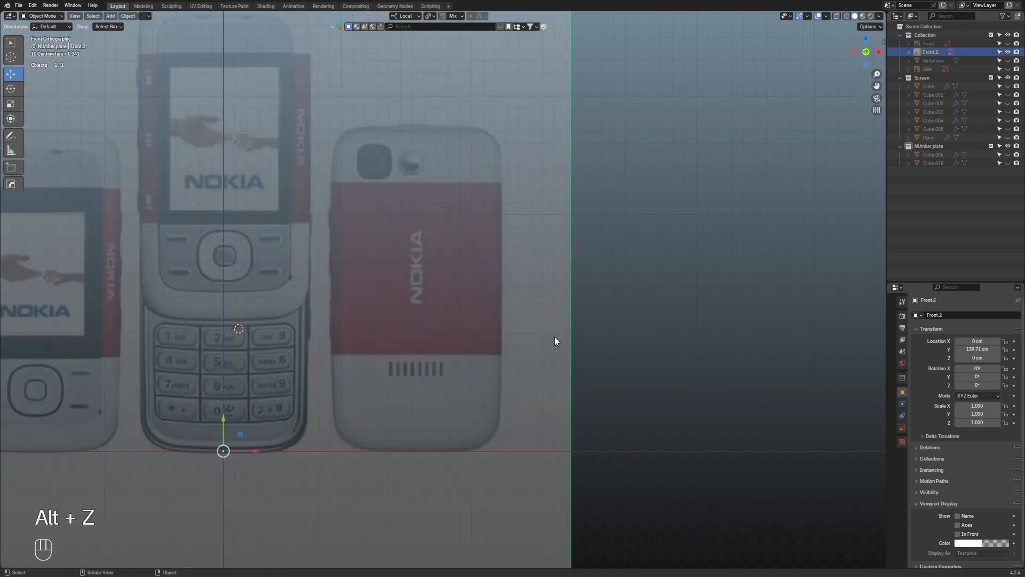
Raise the opacity of the Front.2 reference image to 0.819 for a clear view of the phone's back
click(901, 428)
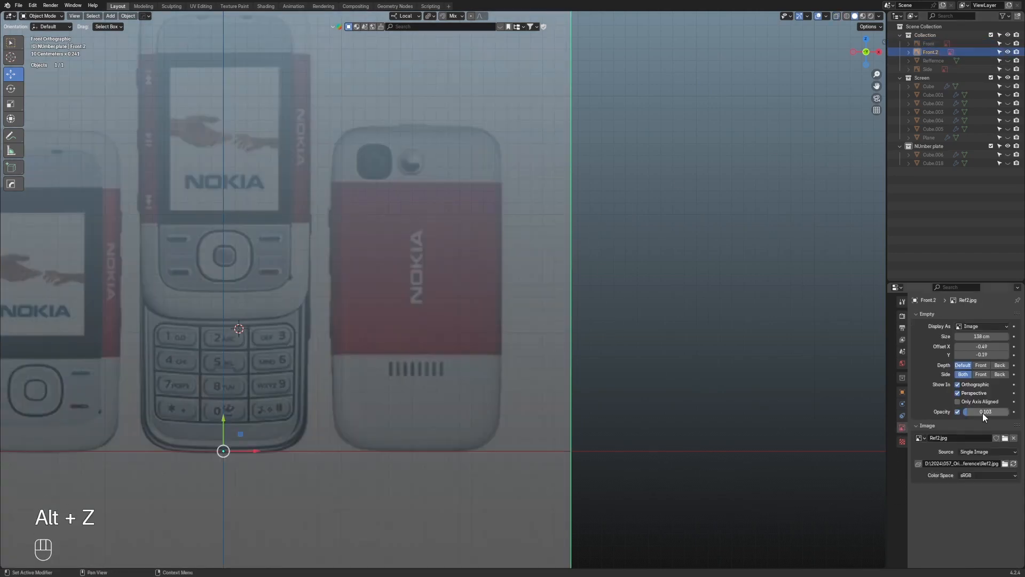
drag(983, 412, 1010, 411)
scroll(559, 376, up, 3)
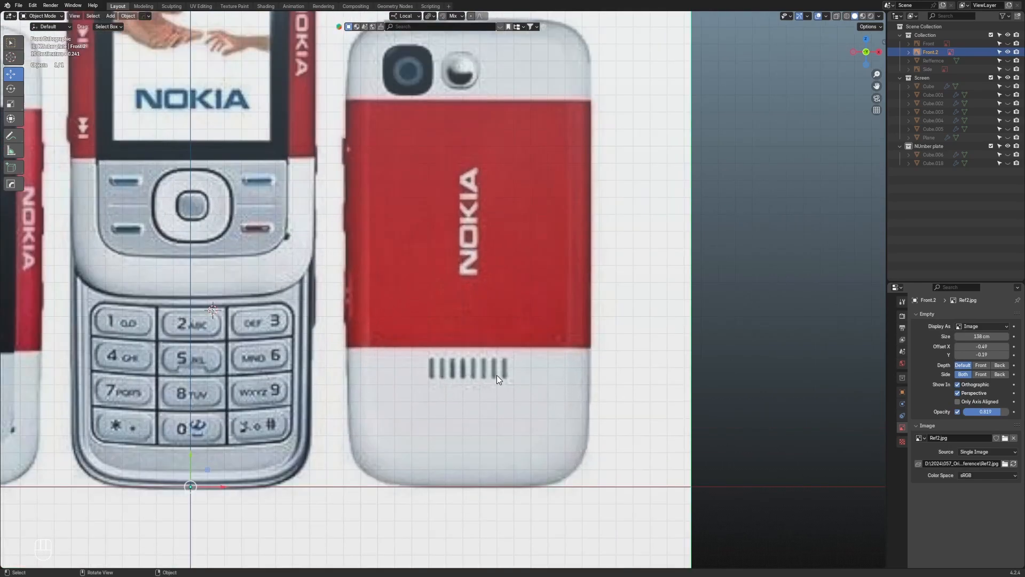
scroll(501, 374, up, 3)
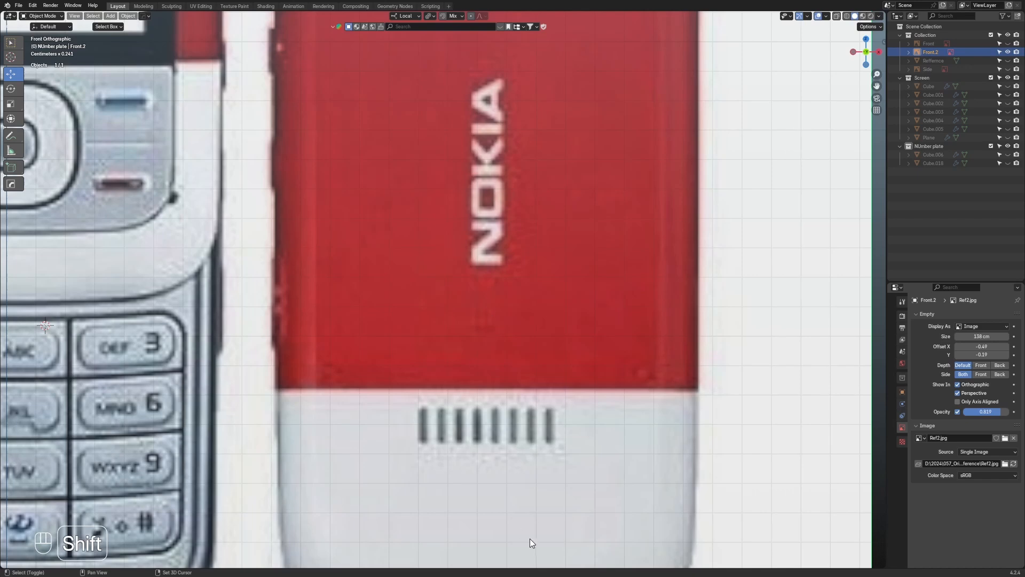
shift+middle_drag(530, 538, 519, 431)
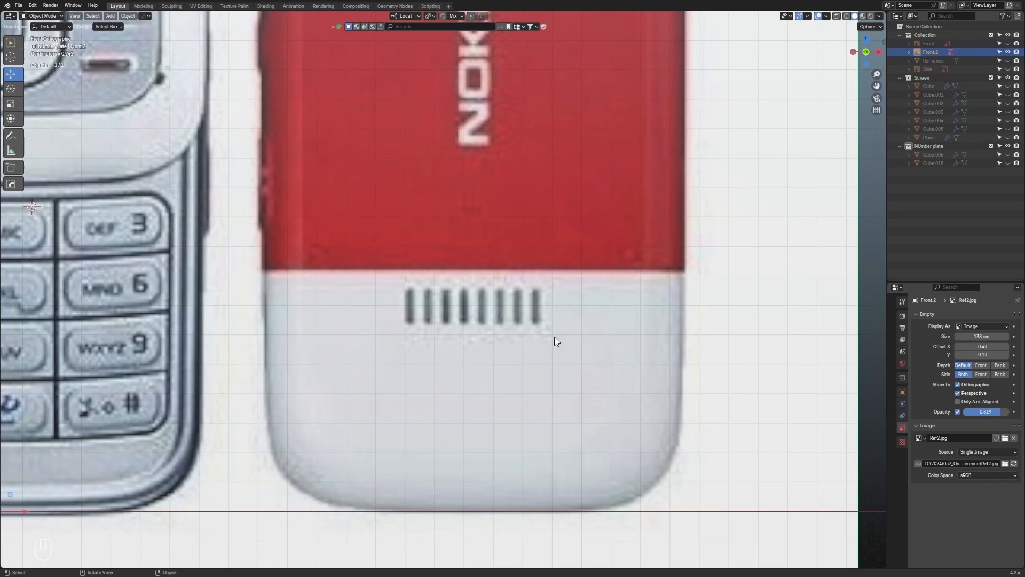
scroll(555, 337, down, 2)
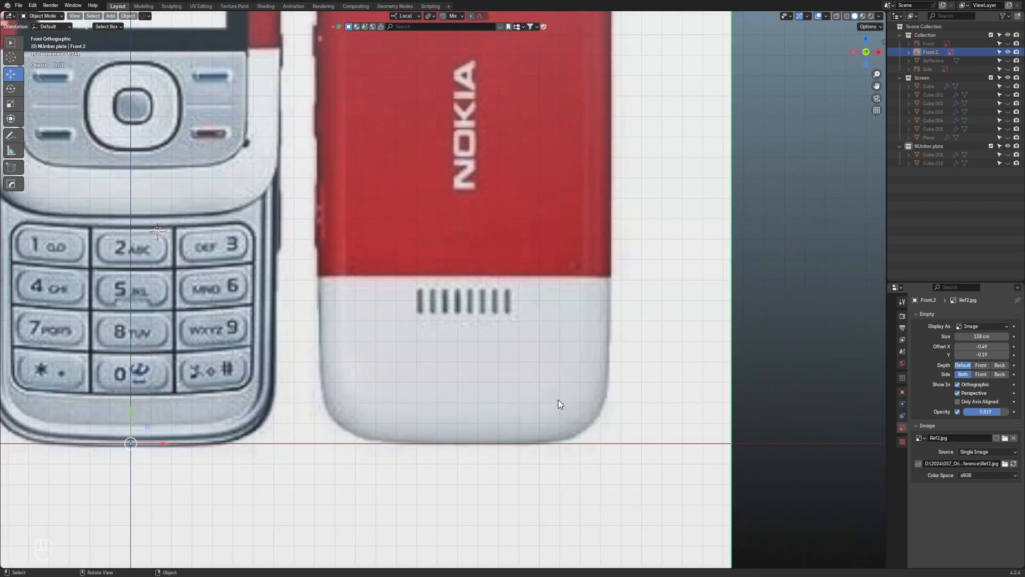
Examine the phone's back in the Front.2 reference image, especially the camera, the round mirror and the outline of the upper edge
scroll(499, 419, down, 2)
shift+middle_drag(511, 225, 593, 411)
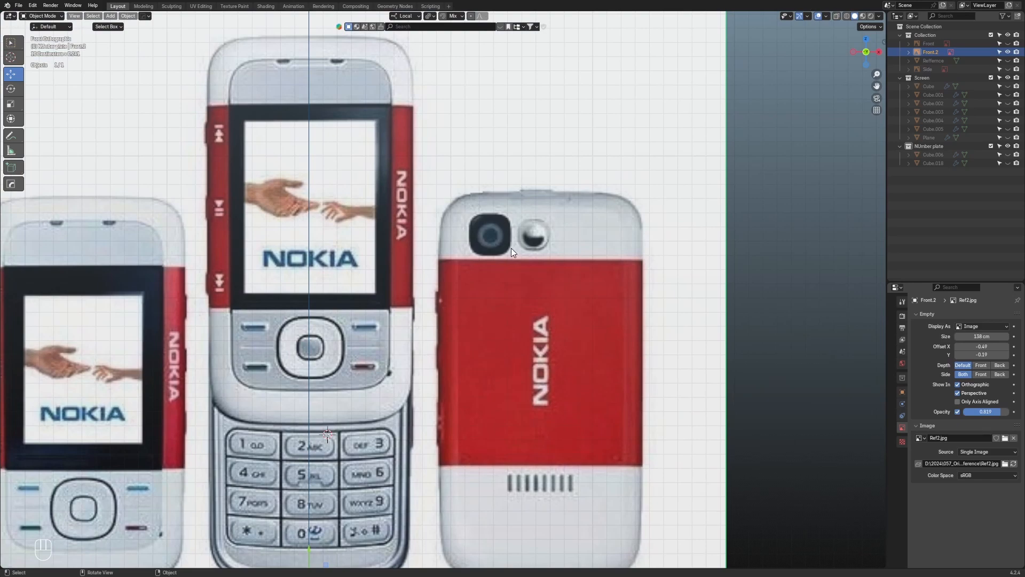
scroll(554, 230, up, 1)
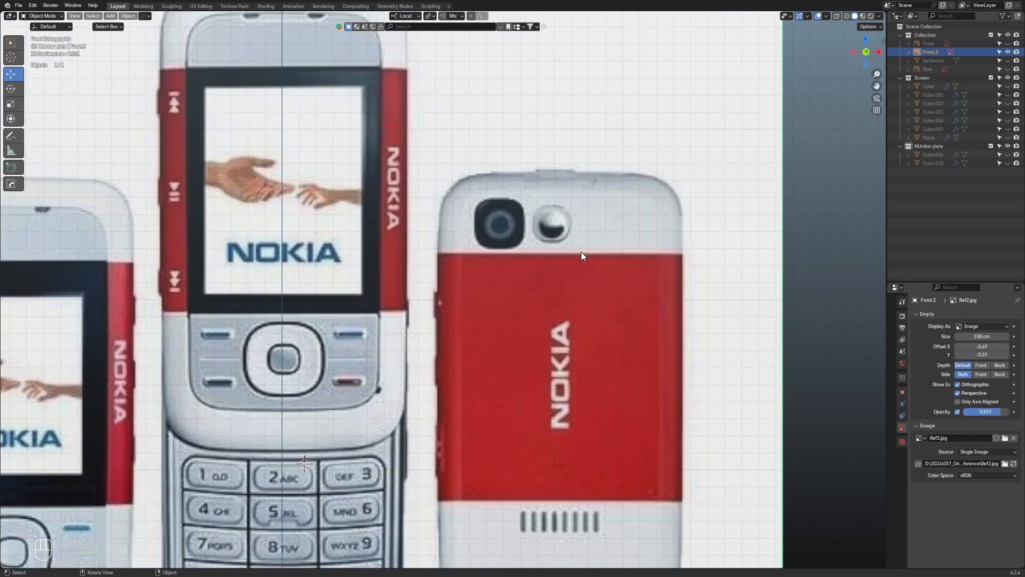
scroll(581, 251, up, 1)
shift+middle_drag(731, 171, 629, 252)
scroll(592, 282, up, 2)
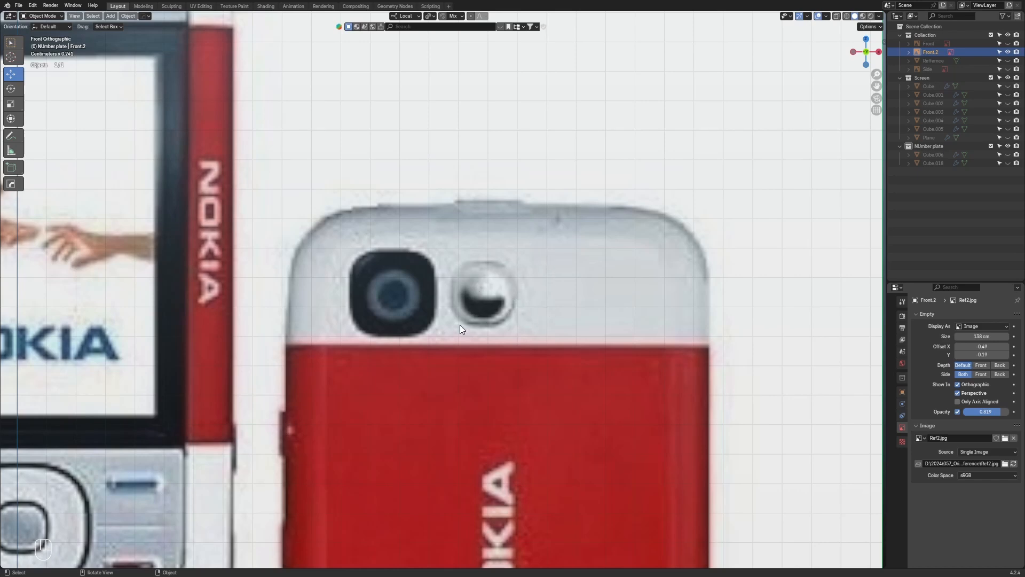
scroll(489, 276, down, 6)
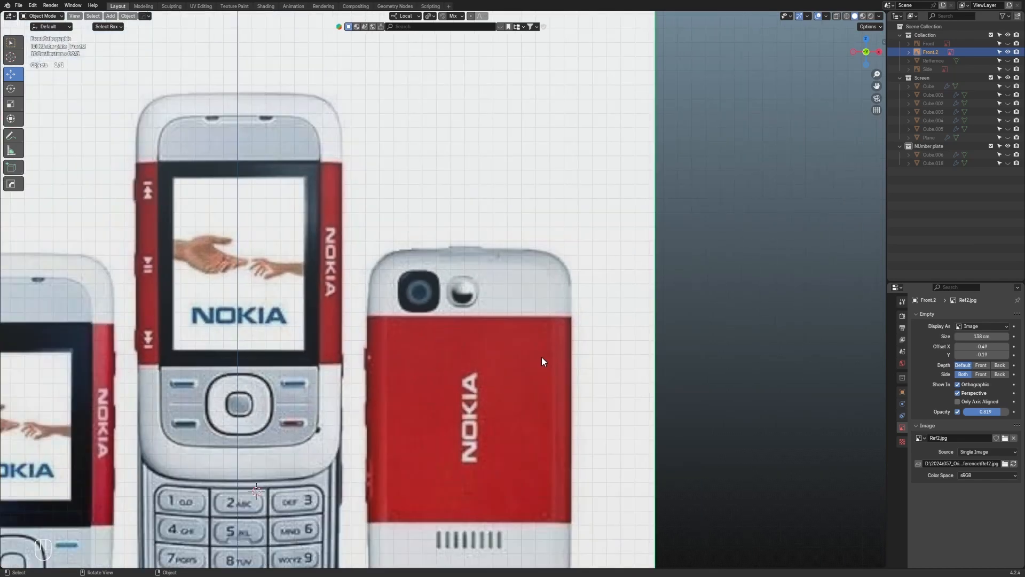
scroll(542, 358, up, 3)
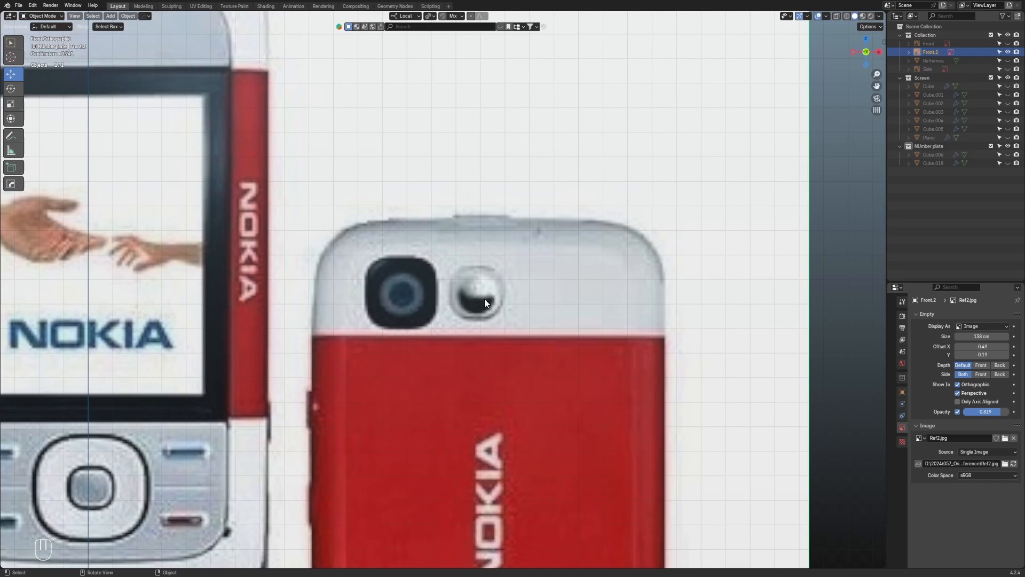
scroll(485, 299, down, 5)
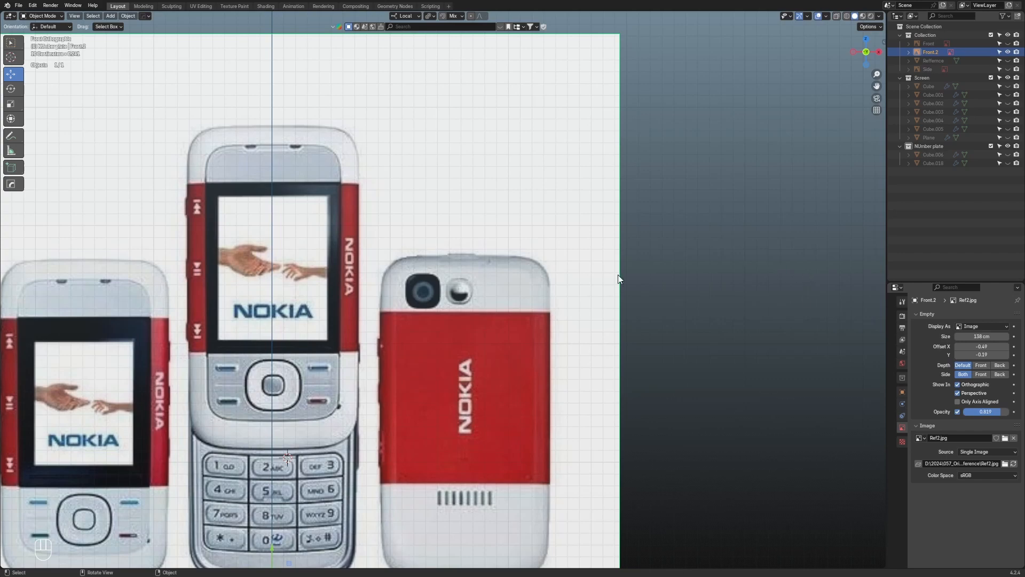
scroll(579, 320, up, 6)
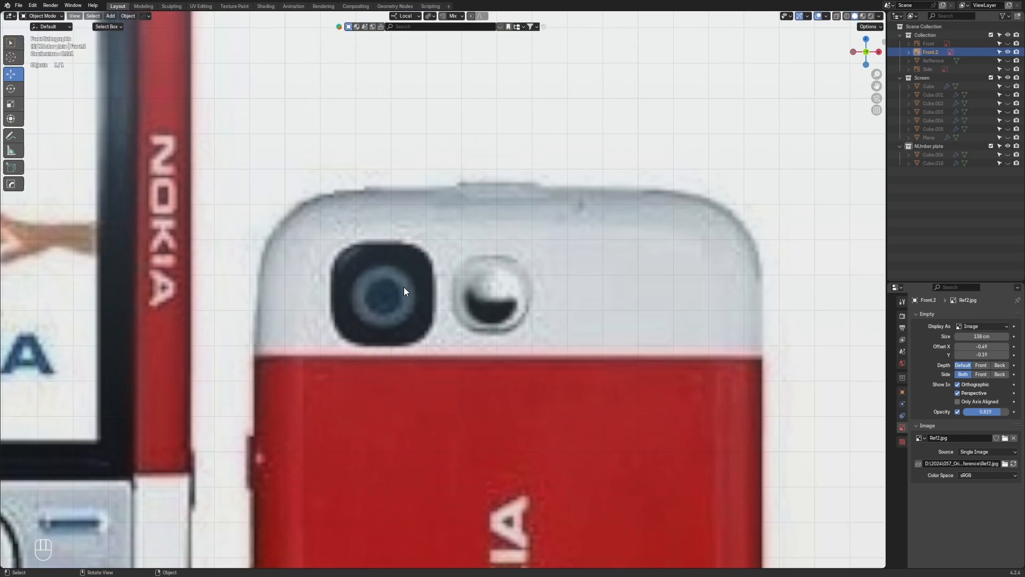
scroll(404, 286, down, 10)
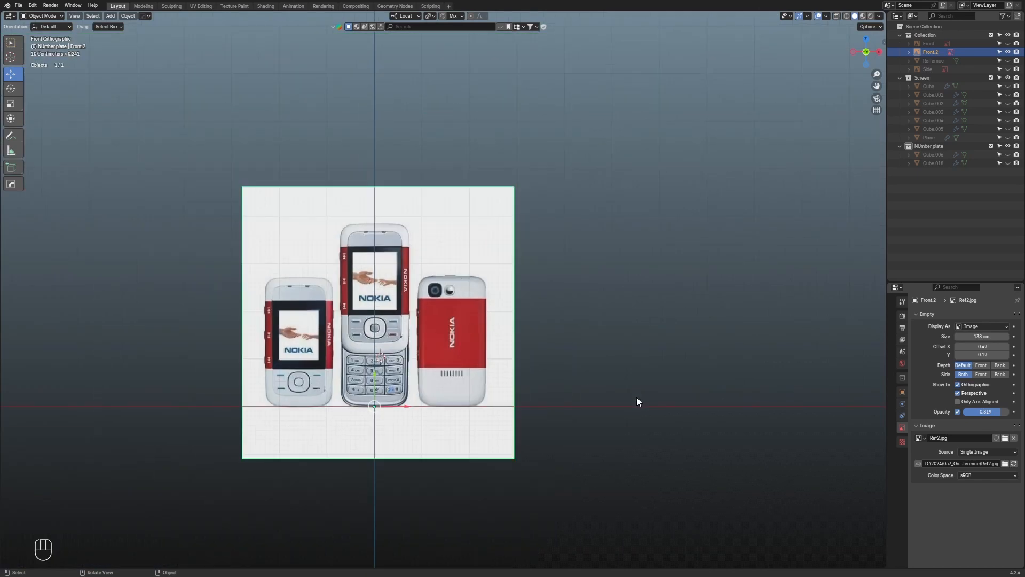
Hide the Front.2 reference image and show the Front reference image in its place
middle_drag(639, 365, 630, 396)
scroll(587, 399, up, 2)
shift+middle_drag(550, 402, 654, 416)
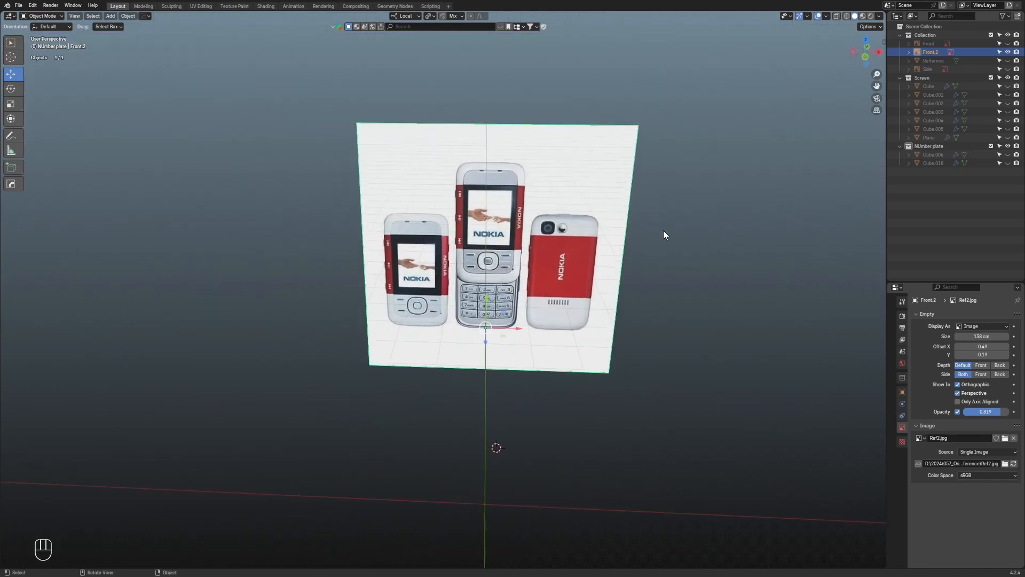
middle_drag(663, 229, 671, 236)
click(671, 292)
click(373, 270)
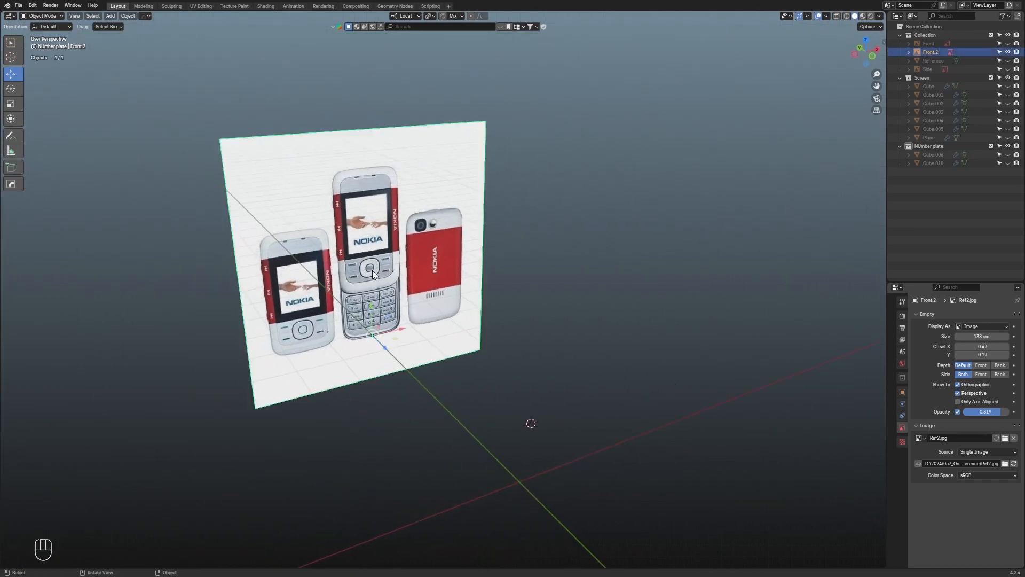
click(1008, 51)
click(1008, 43)
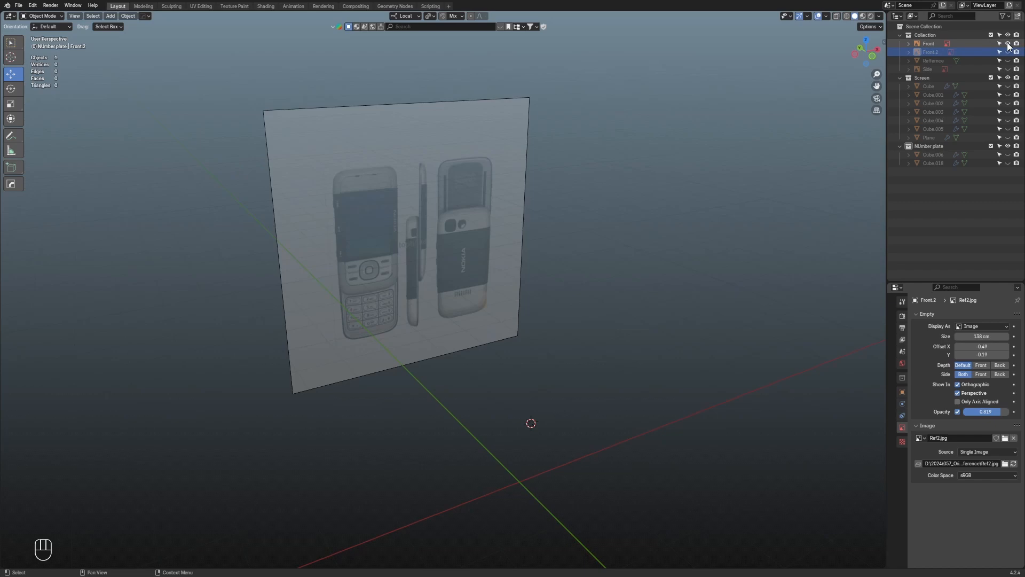
Raise the opacity of the Front reference image to 0.887 and view it from the front
click(478, 234)
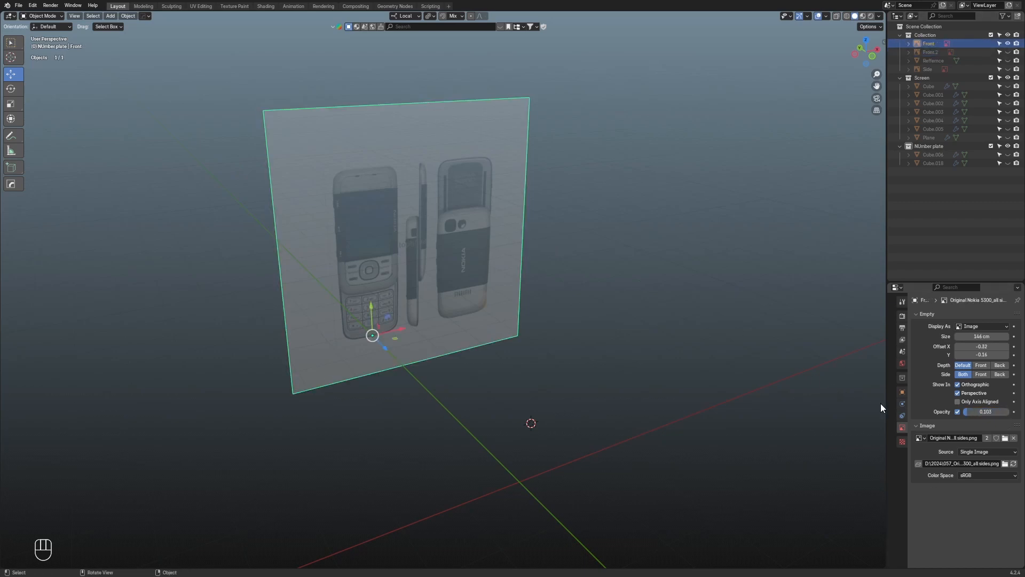
drag(986, 411, 1019, 410)
mouse_move(622, 336)
middle_down()
mouse_move(591, 334)
mouse_move(659, 341)
mouse_move(610, 332)
middle_up()
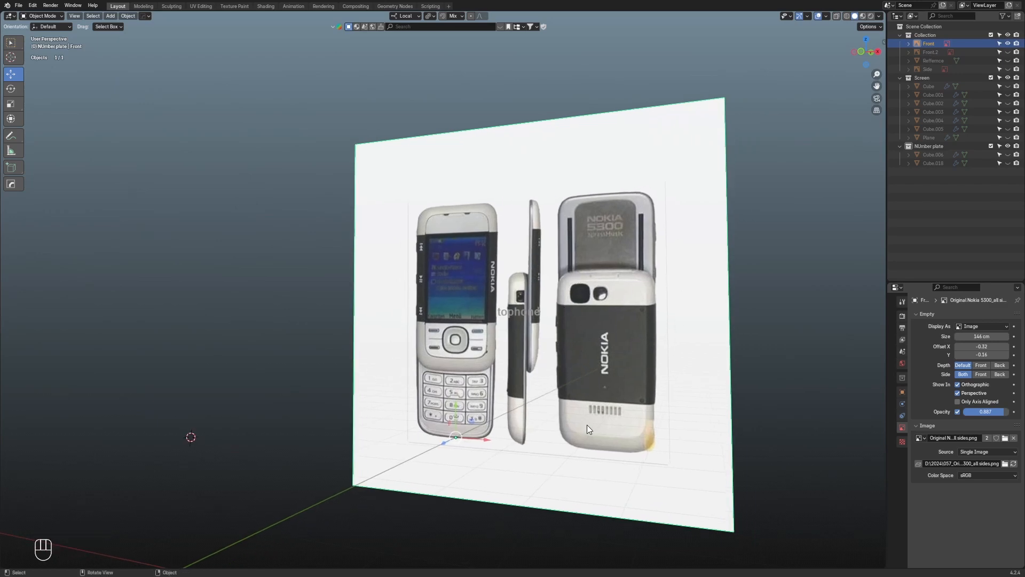
click(861, 51)
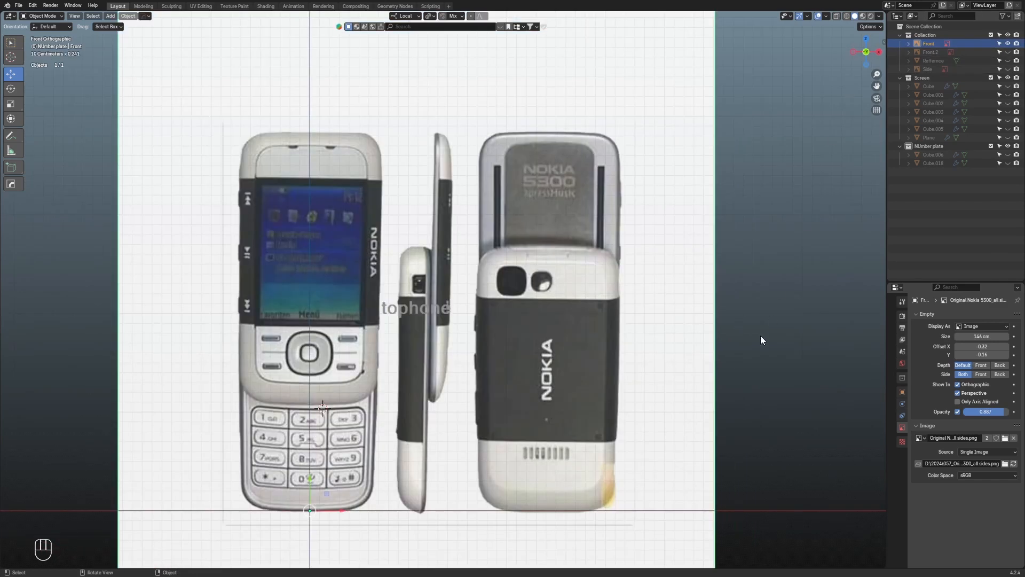
Compare the Front reference image with Front.2 by toggling their visibility, leaving only Front shown
click(1008, 43)
click(1008, 43)
click(1008, 52)
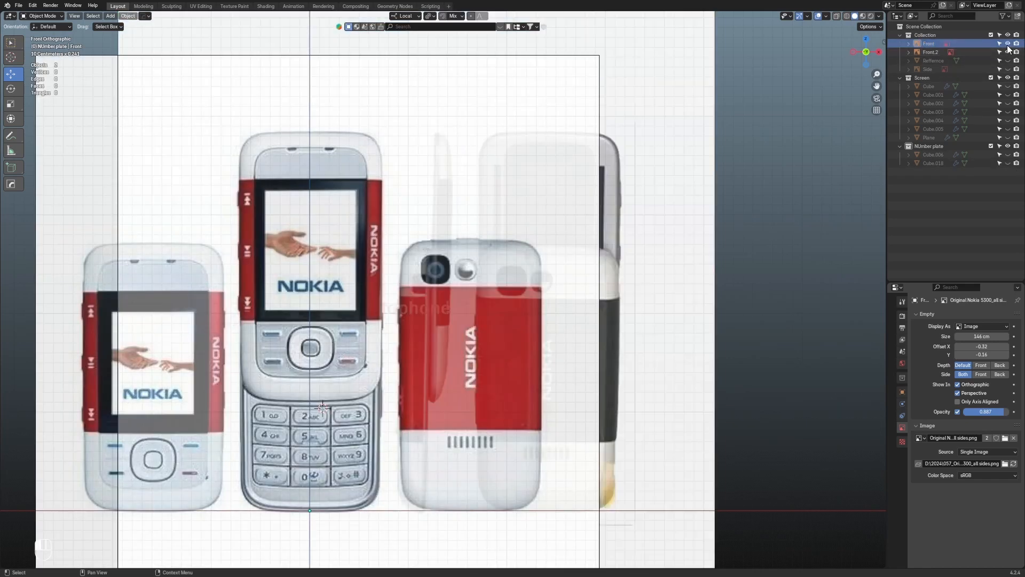
scroll(654, 231, down, 1)
click(1008, 52)
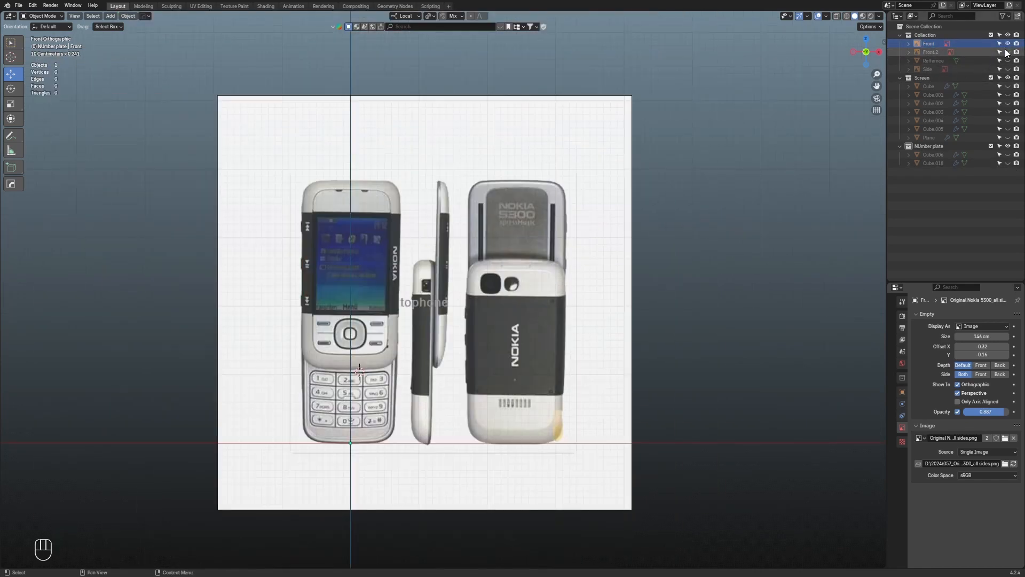
Unhide all objects in the scene and hide only the Front.2 reference image again
scroll(554, 392, down, 2)
key(alt+h)
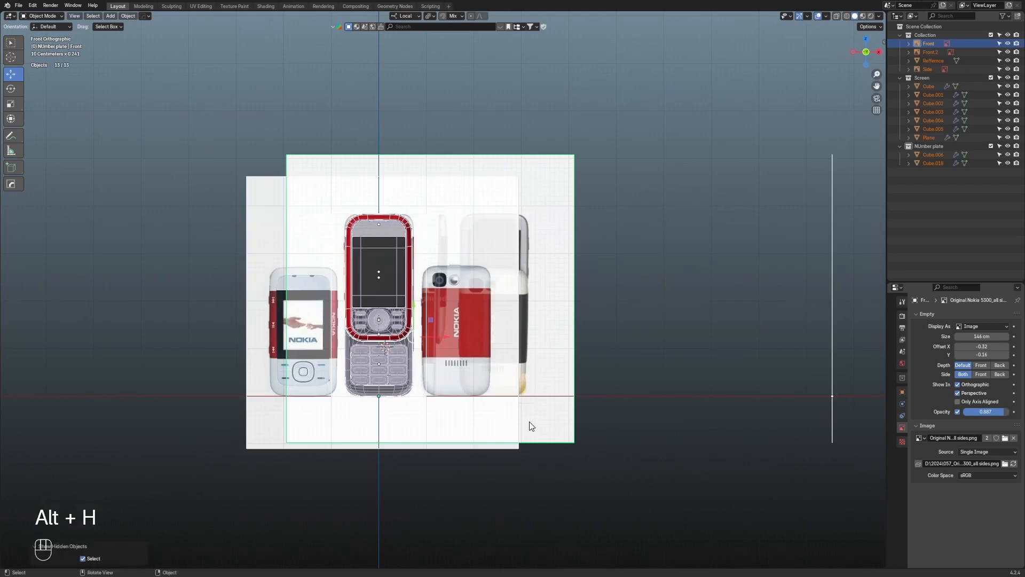
scroll(532, 424, down, 2)
middle_drag(536, 432, 597, 220)
click(562, 254)
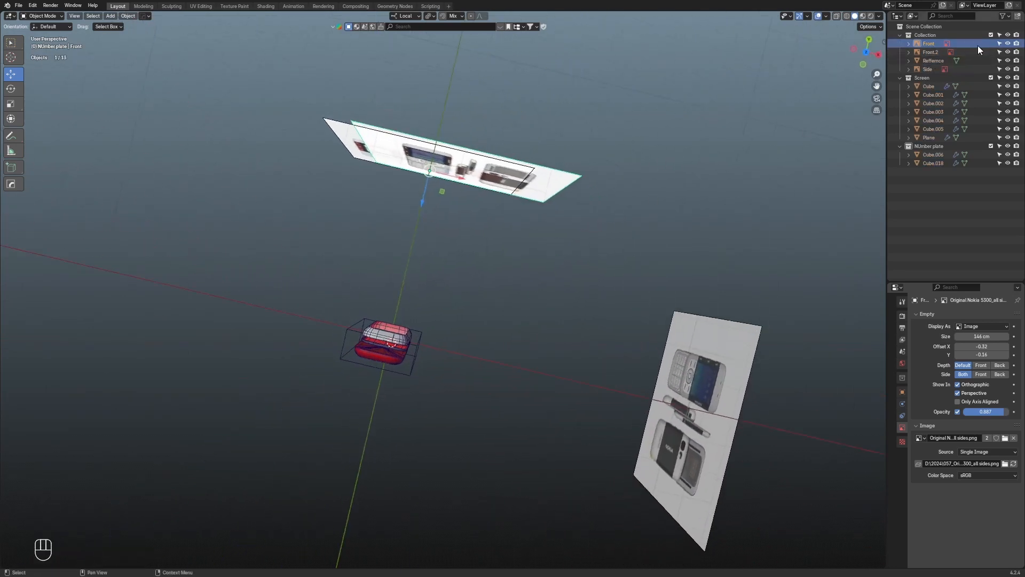
click(1008, 52)
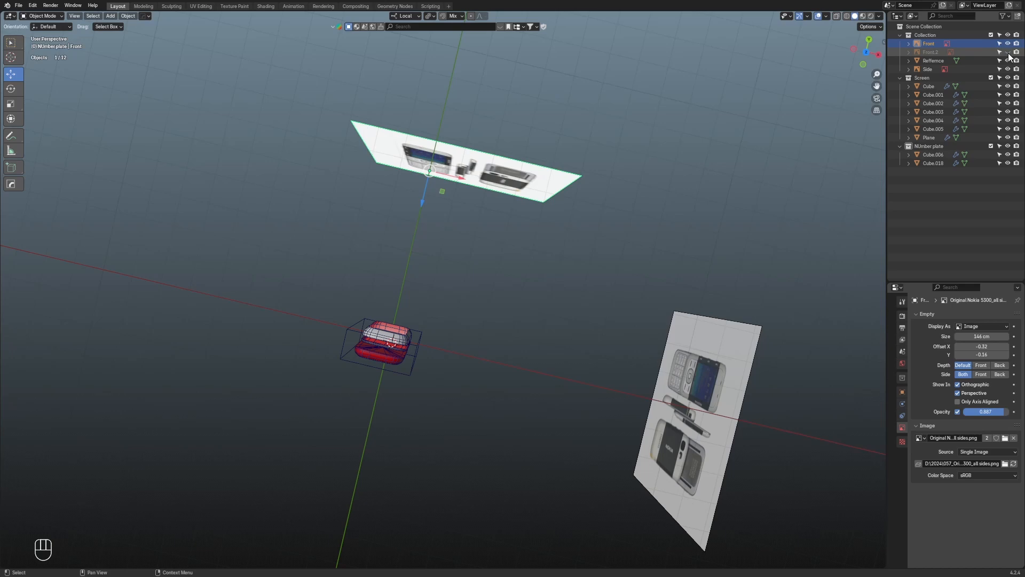
Move the phone's rear shell, Cube.001, into a new collection named Backplate
click(706, 379)
middle_drag(707, 379, 671, 336)
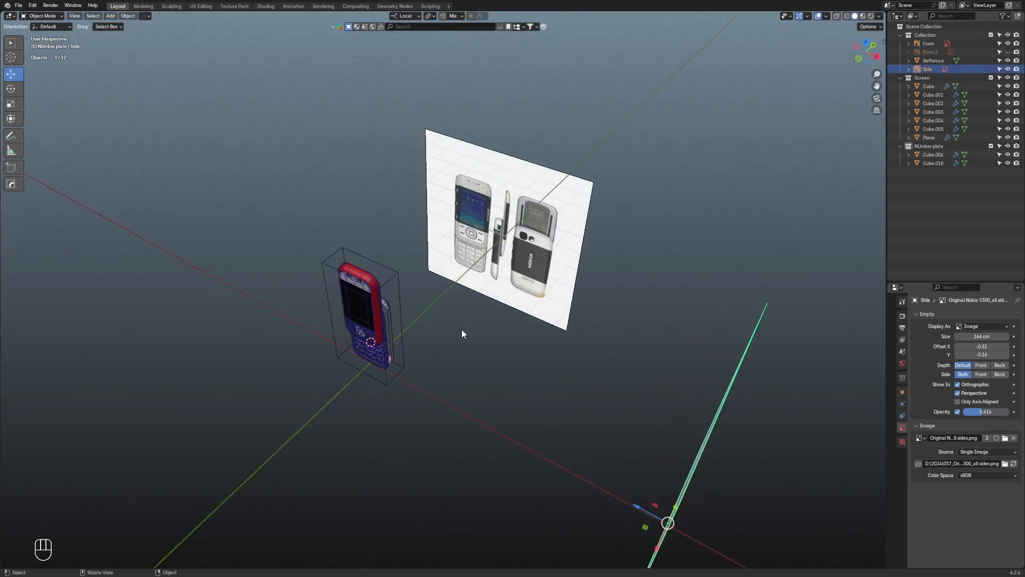
click(388, 334)
middle_drag(393, 336, 536, 401)
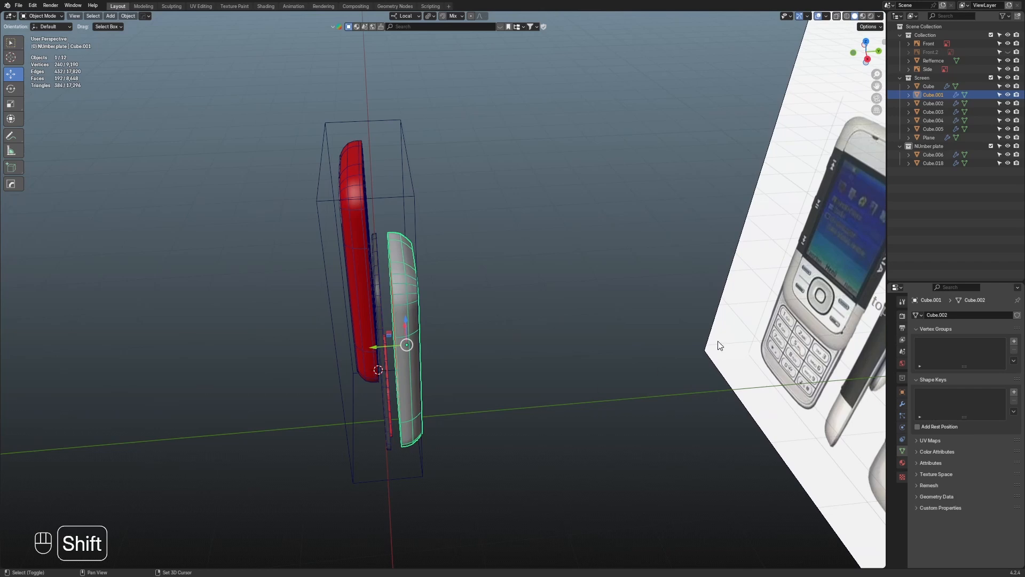
key(m)
click(384, 365)
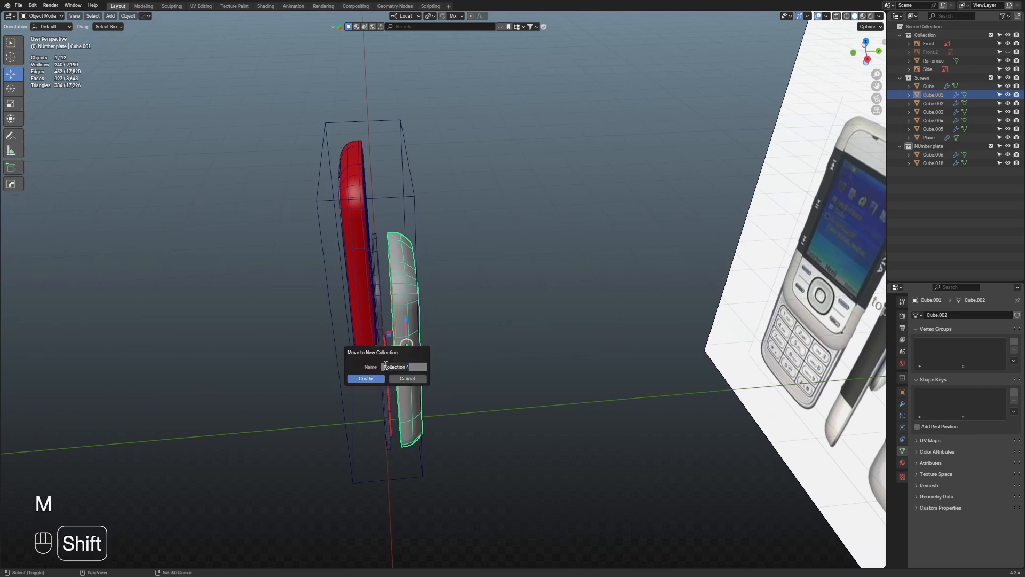
text(Backplate)
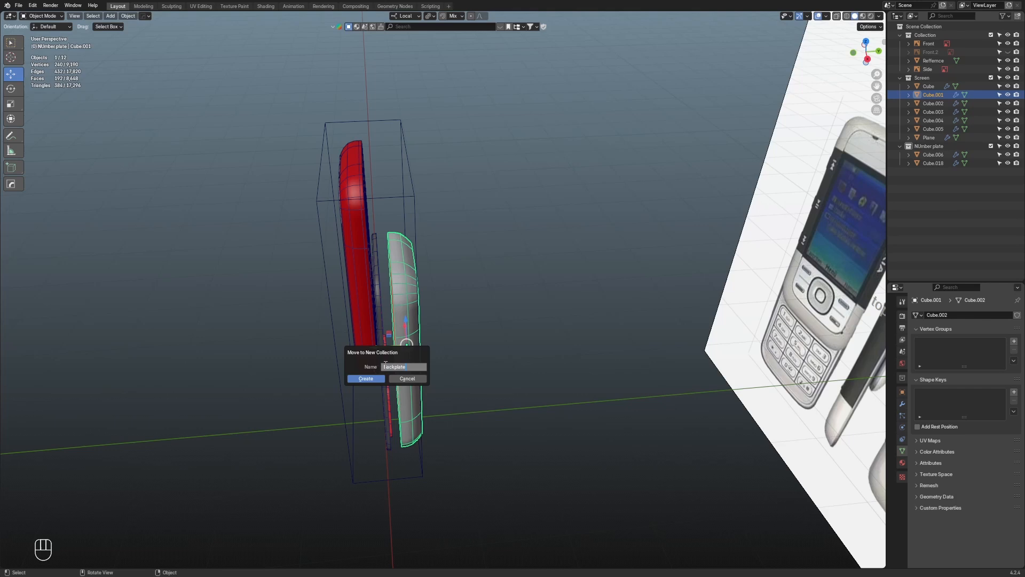
key(Return)
key(Return)
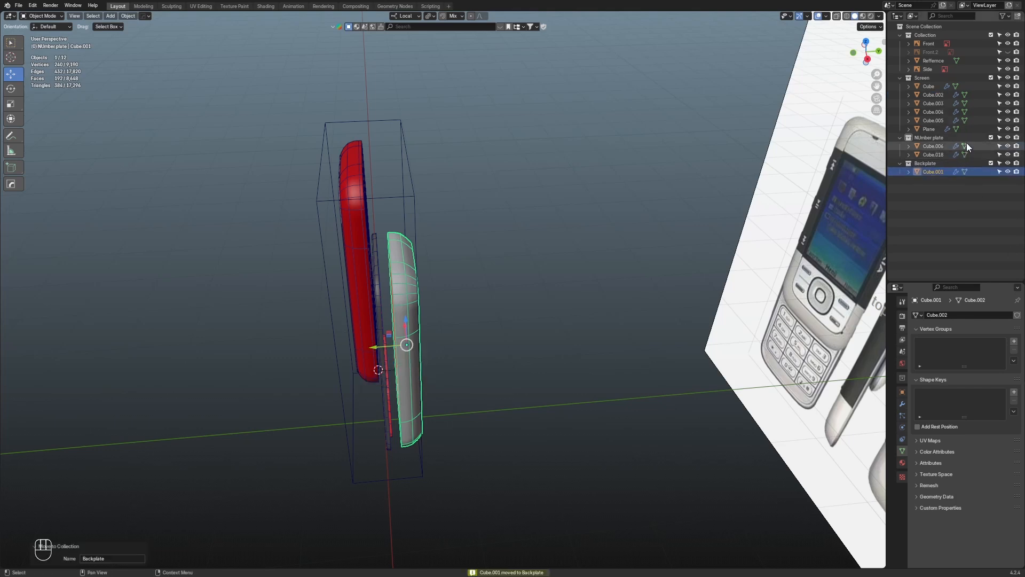
Exclude the Screen and NUmber plate collections so the Backplate shell stands alone beside the references
click(991, 78)
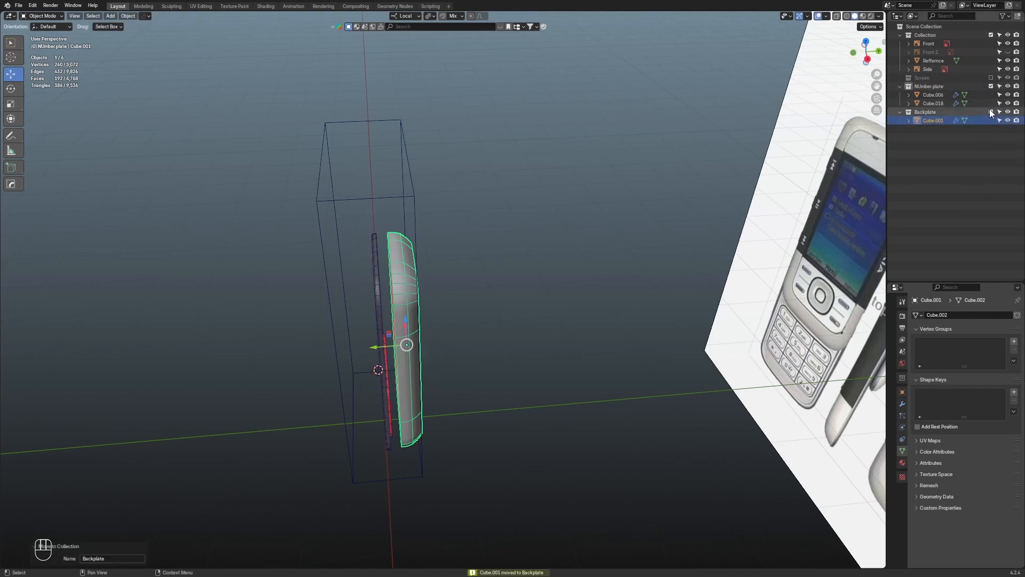
click(990, 86)
middle_drag(521, 213, 598, 192)
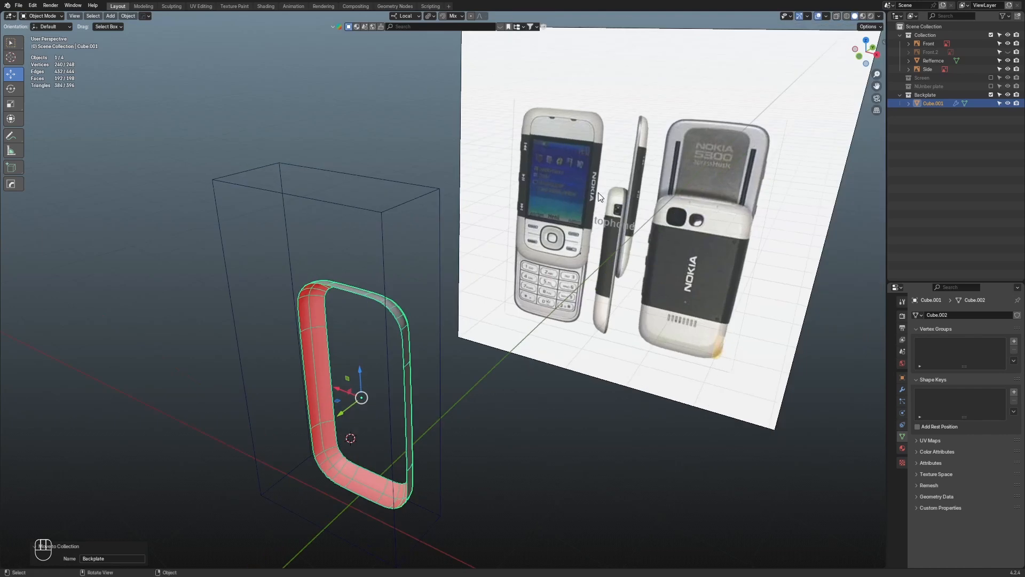
In front view with X-ray on, set the Front reference image's X offset to -0.72, aligning its back-view phone with the rear shell
key(KP_1)
scroll(543, 499, down, 3)
shift+middle_drag(491, 474, 602, 407)
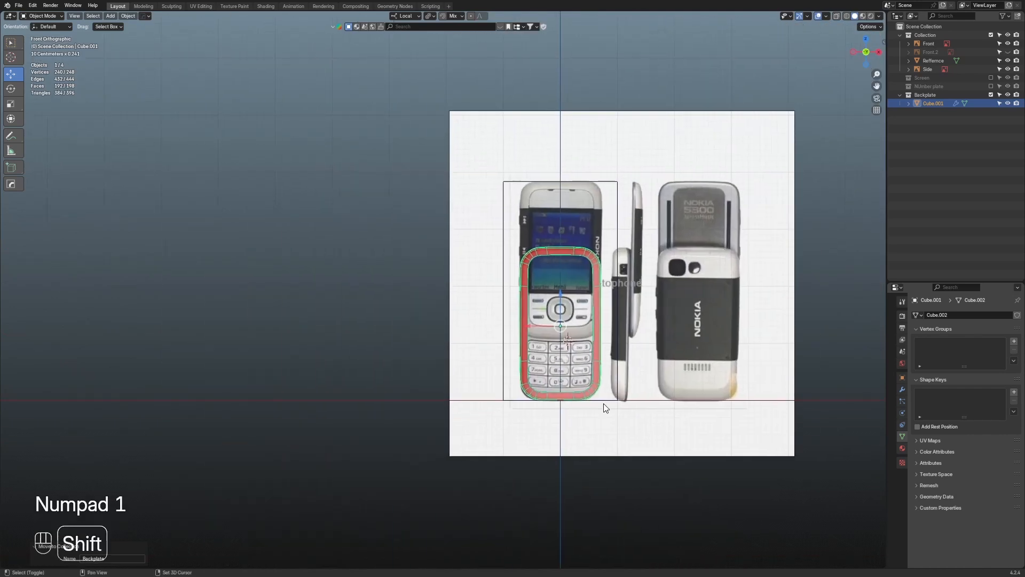
scroll(726, 539, up, 3)
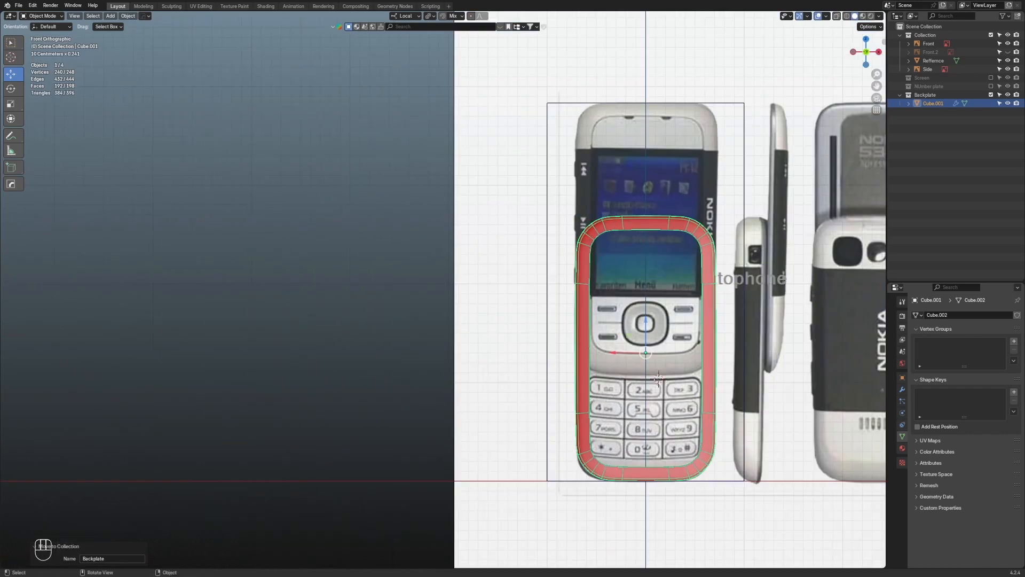
scroll(820, 347, down, 3)
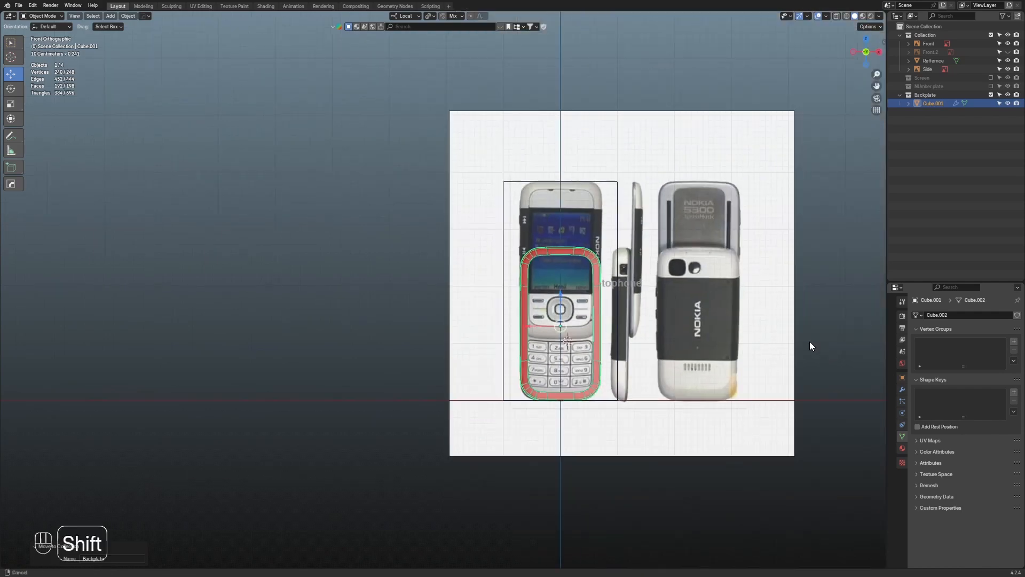
shift+middle_drag(808, 343, 733, 288)
scroll(675, 405, up, 3)
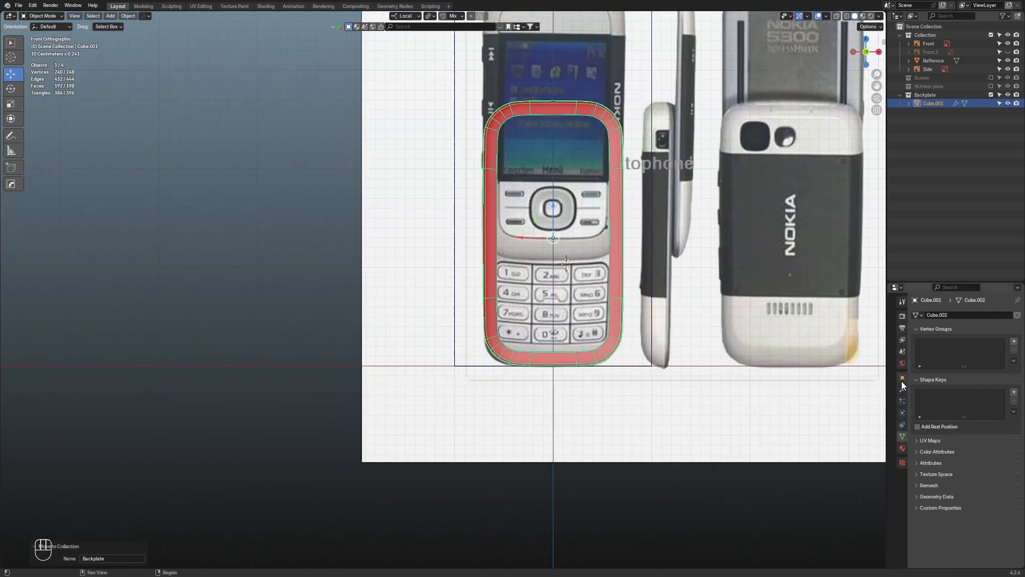
click(861, 399)
drag(980, 355, 957, 346)
key(ctrl+z)
key(alt+z)
scroll(753, 338, up, 3)
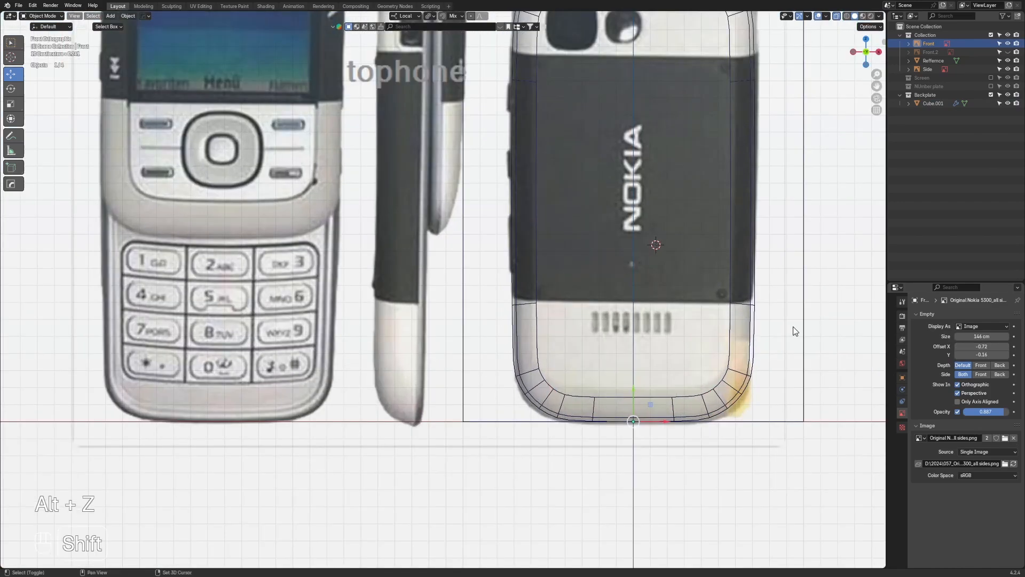
shift+middle_drag(794, 332, 774, 344)
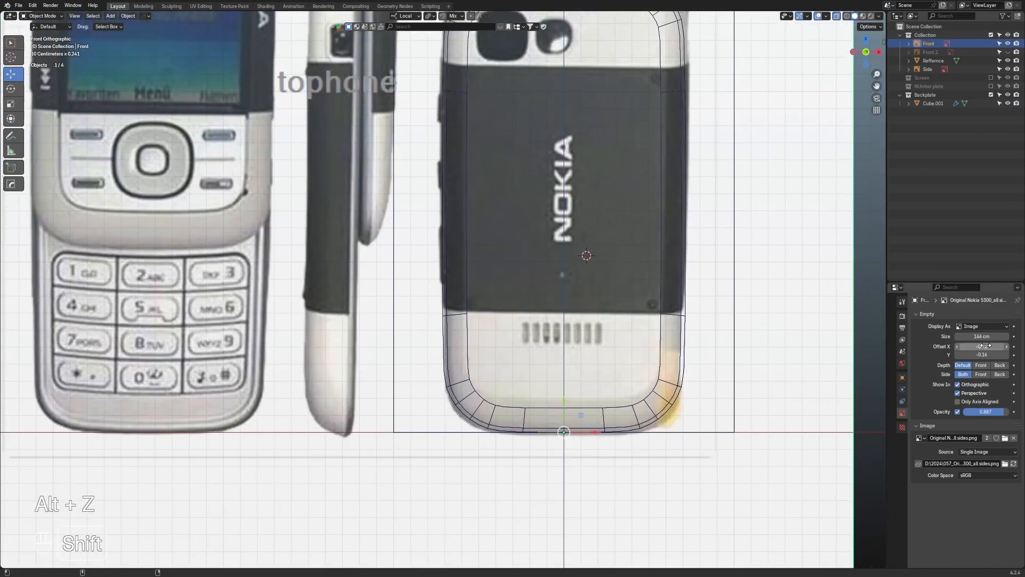
shift+drag(987, 346, 993, 346)
scroll(794, 329, down, 2)
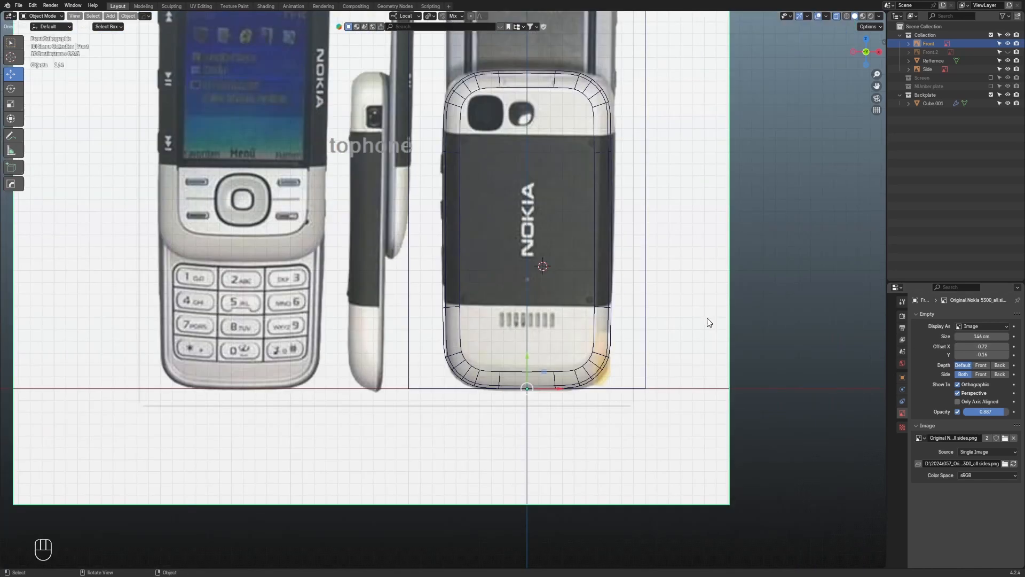
Remove the Subdivision modifier from the rear shell and open its mesh for editing
click(565, 330)
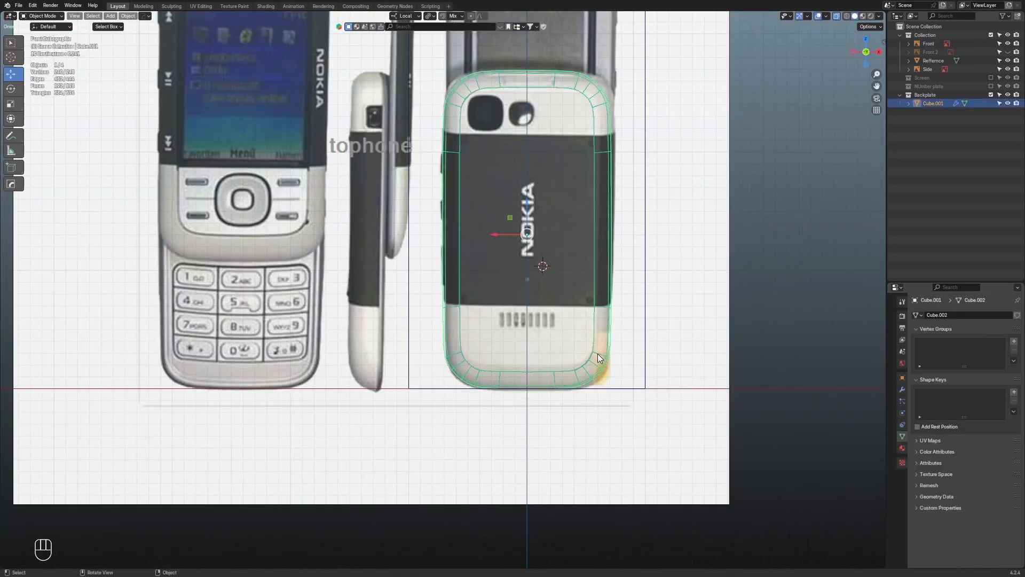
click(902, 389)
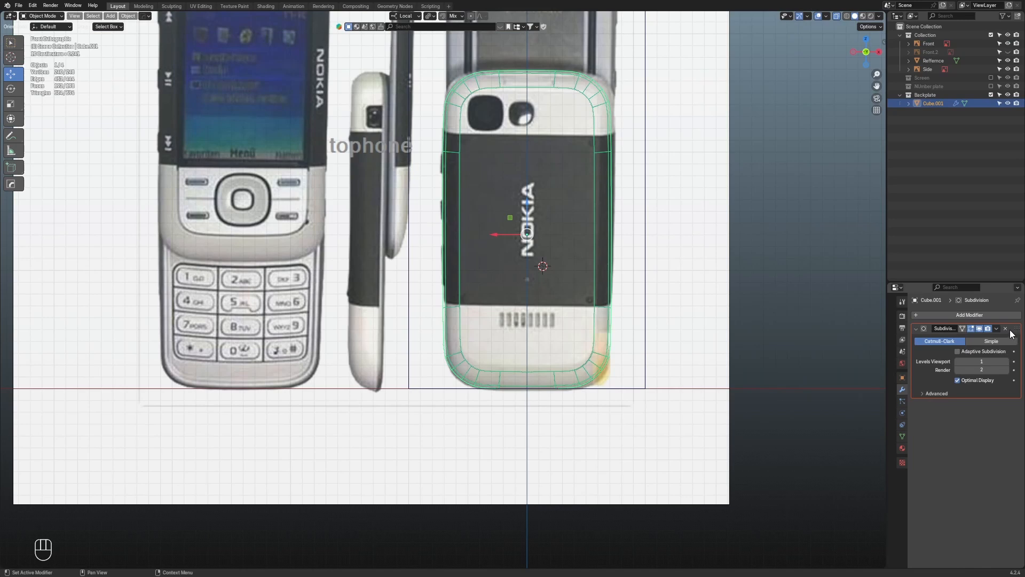
click(1006, 328)
shift+middle_drag(501, 167, 508, 233)
scroll(509, 229, up, 1)
key(Tab)
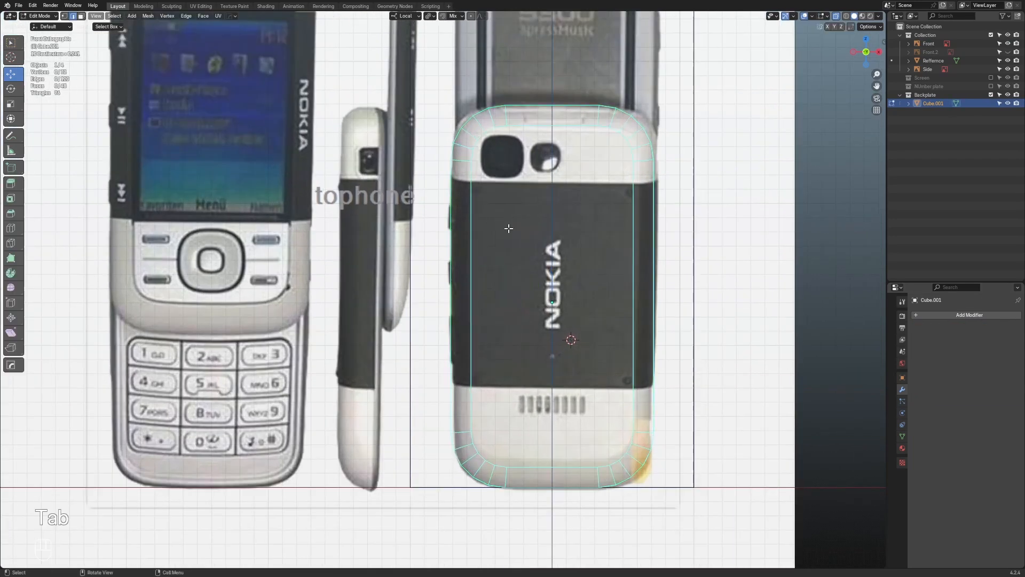
shift+middle_drag(523, 194, 501, 259)
scroll(502, 258, up, 1)
key(ctrl+r)
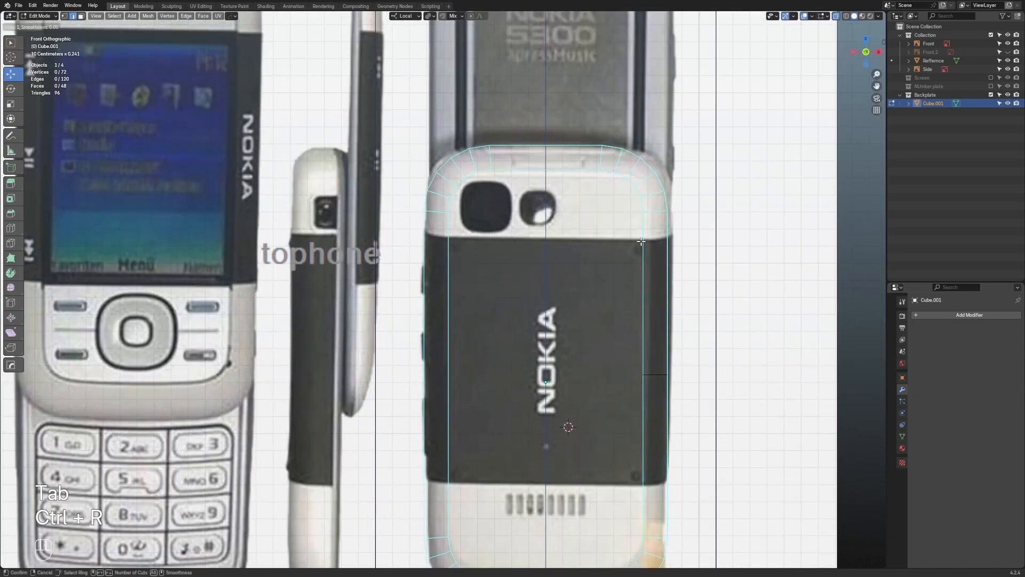
right_click(768, 257)
Fill the shell's two open edge loops with faces so both its broad sides are closed
key(alt+z)
middle_drag(769, 256, 617, 308)
key(alt+z)
scroll(437, 309, up, 3)
key(2)
alt+click(388, 314)
key(f)
alt+click(511, 313)
key(f)
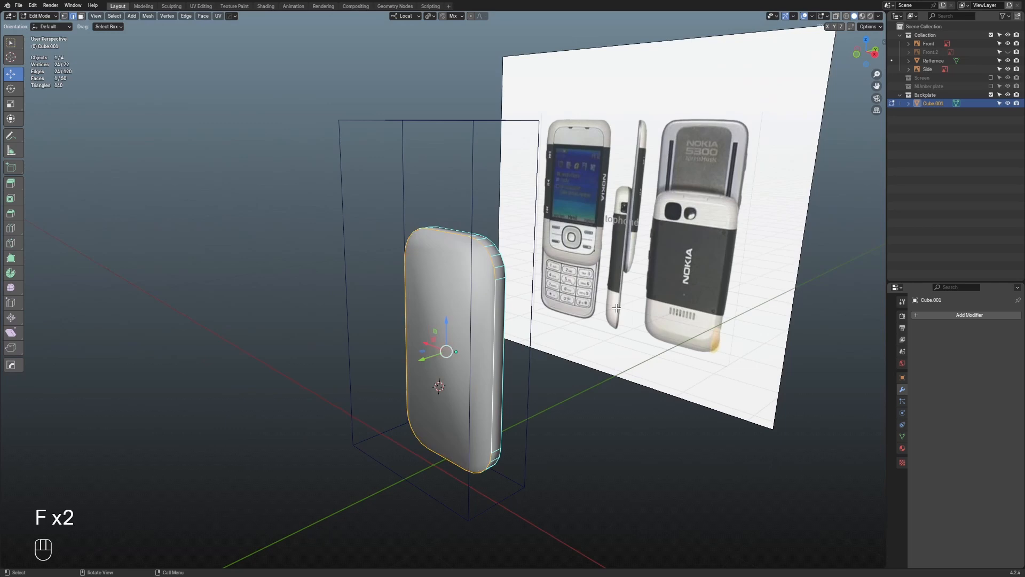
right_click(617, 308)
Rotate the rear shell 180° about its local Z axis and view it from the front
key(Tab)
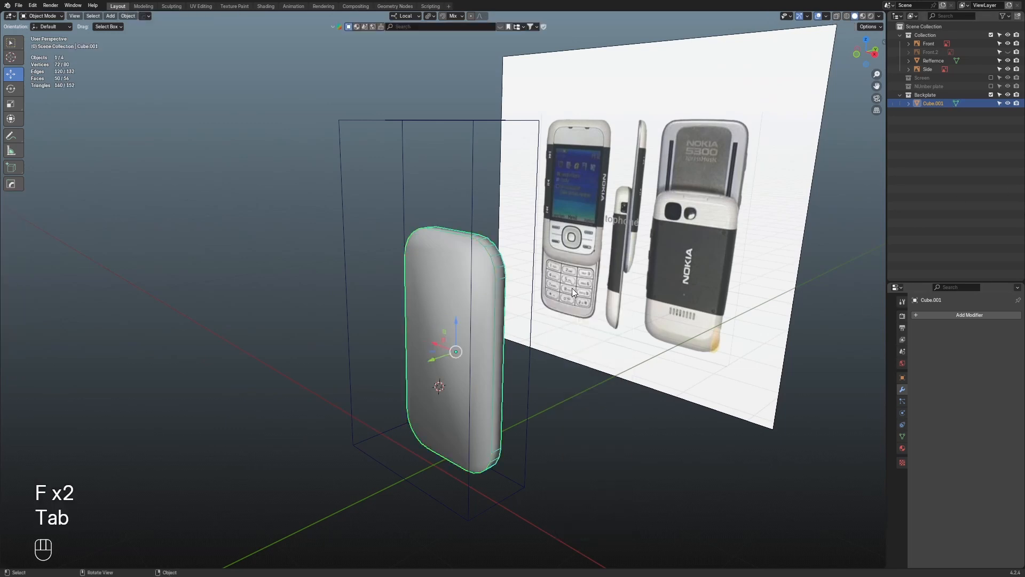
key(r)
key(z)
key(KP_1)
key(KP_8)
key(KP_0)
key(Return)
key(KP_1)
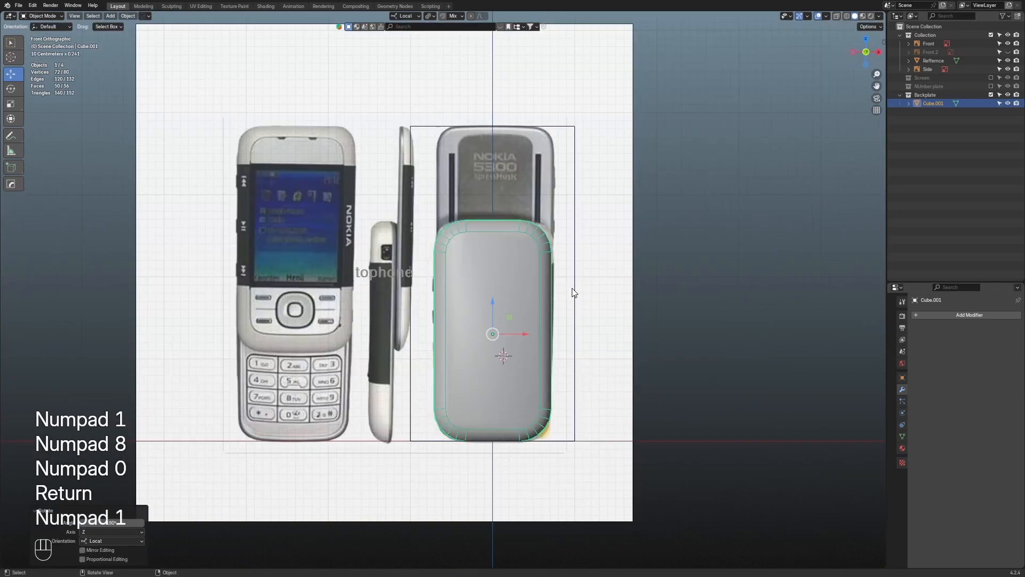
Try to knife-cut horizontal lines across the shell along the upper and lower edges of the photo's dark panel
key(alt+z)
scroll(571, 288, up, 5)
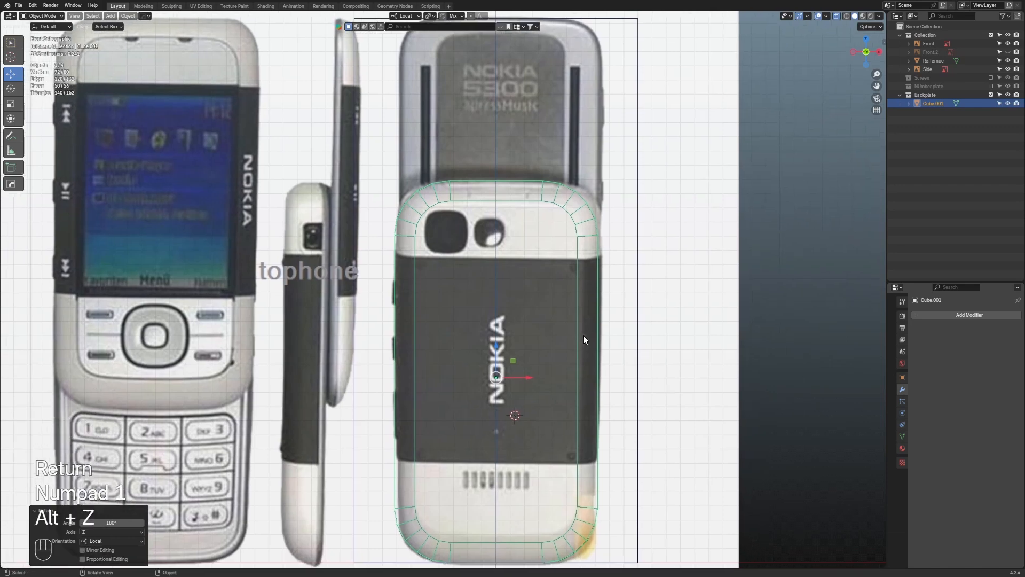
key(Tab)
scroll(584, 339, up, 3)
shift+middle_drag(589, 209, 595, 224)
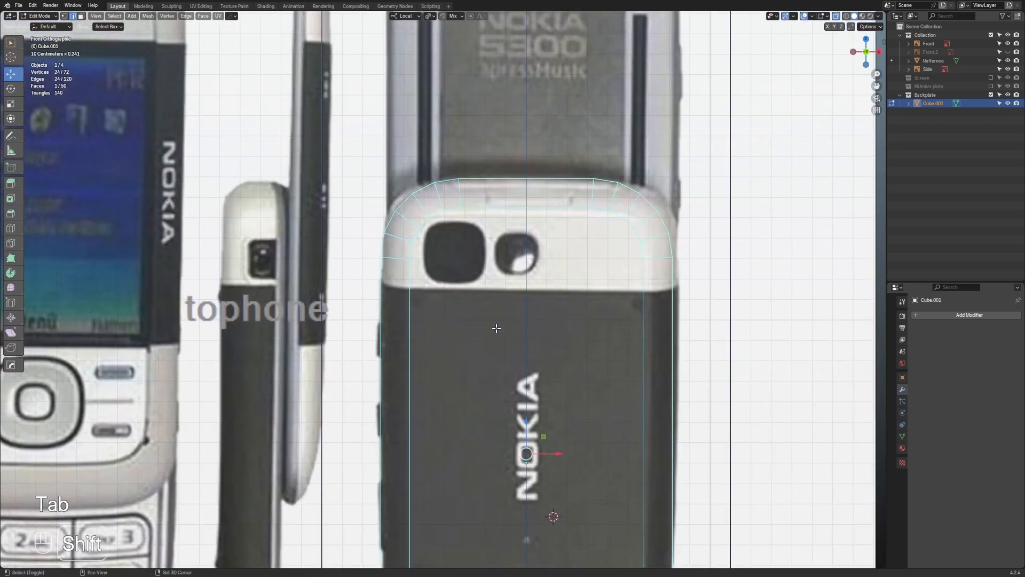
key(k)
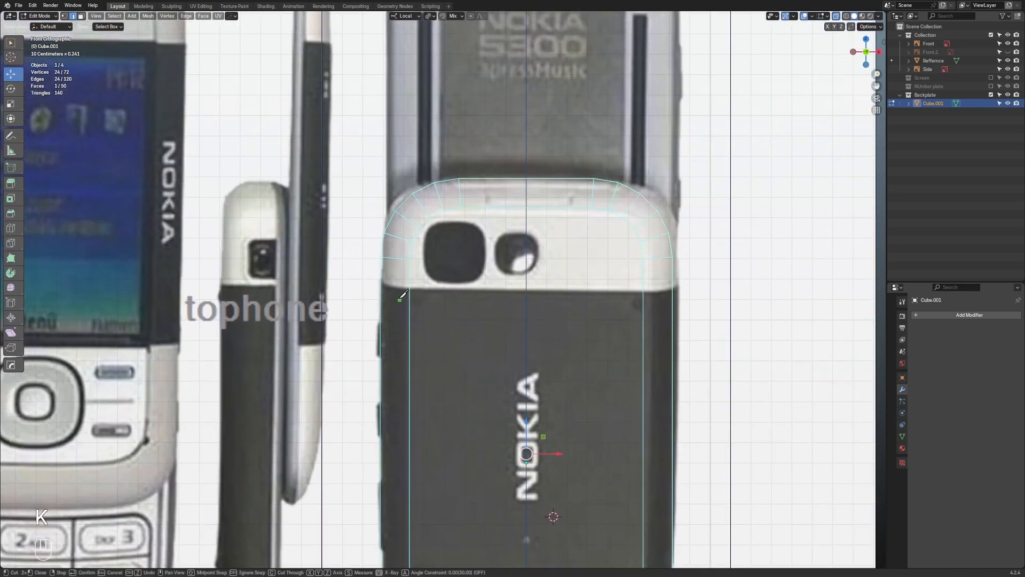
click(366, 287)
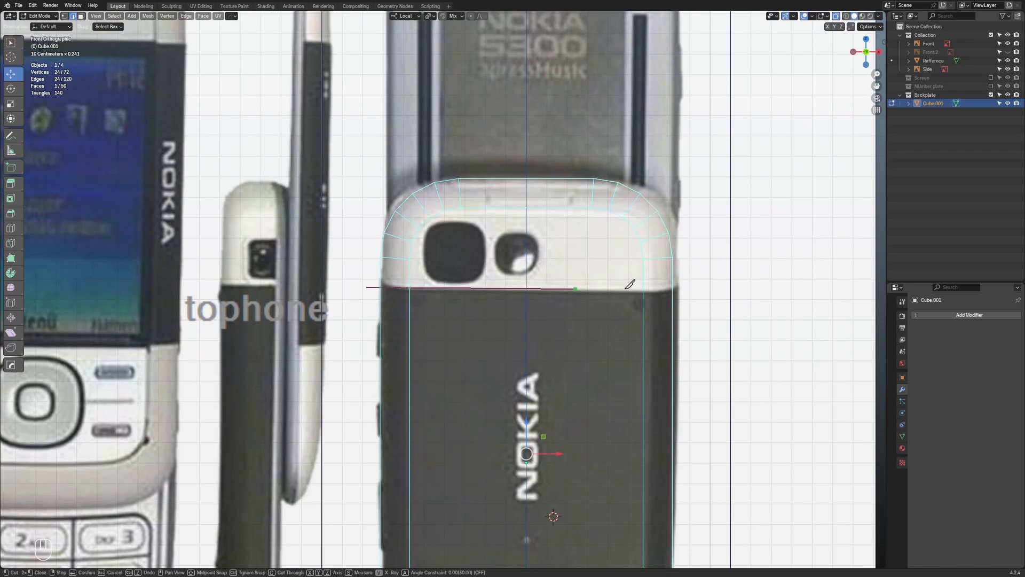
key(c)
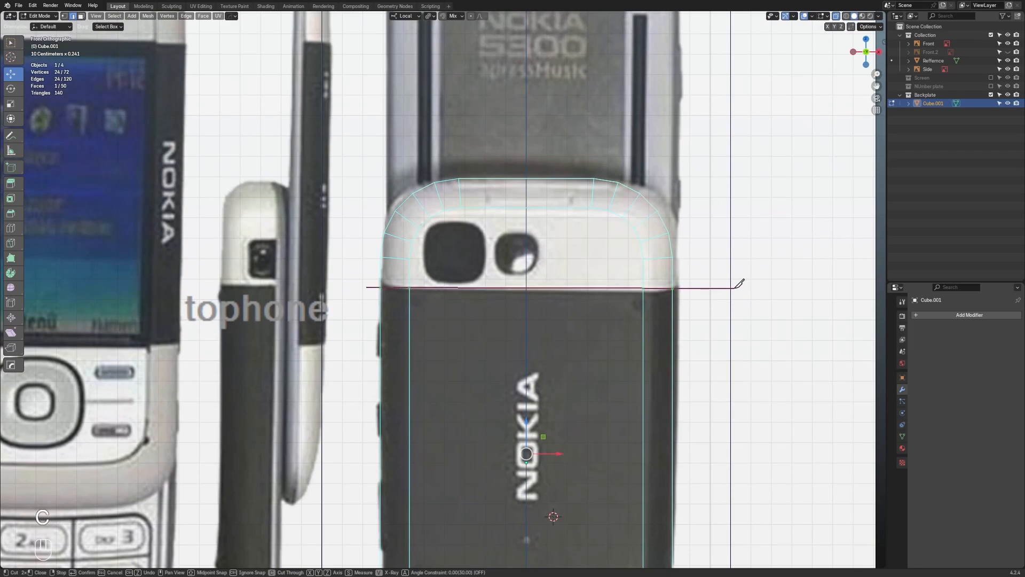
key(a)
click(736, 287)
right_click(735, 288)
scroll(735, 288, down, 4)
shift+middle_drag(710, 339, 726, 183)
click(424, 279)
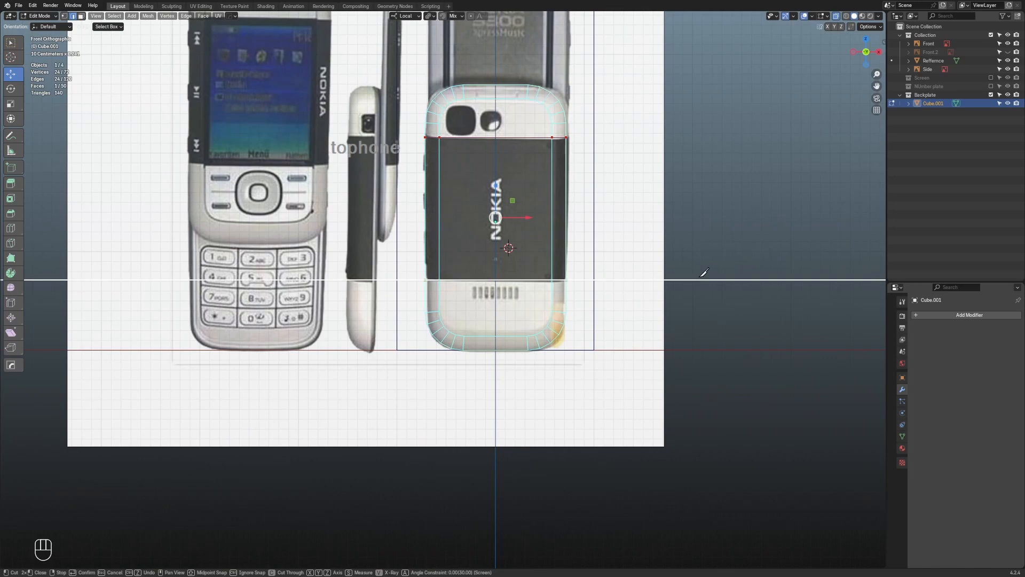
click(700, 276)
key(Return)
Check the knife cuts around the shell's sides and undo them
middle_drag(698, 277, 510, 314)
key(alt+z)
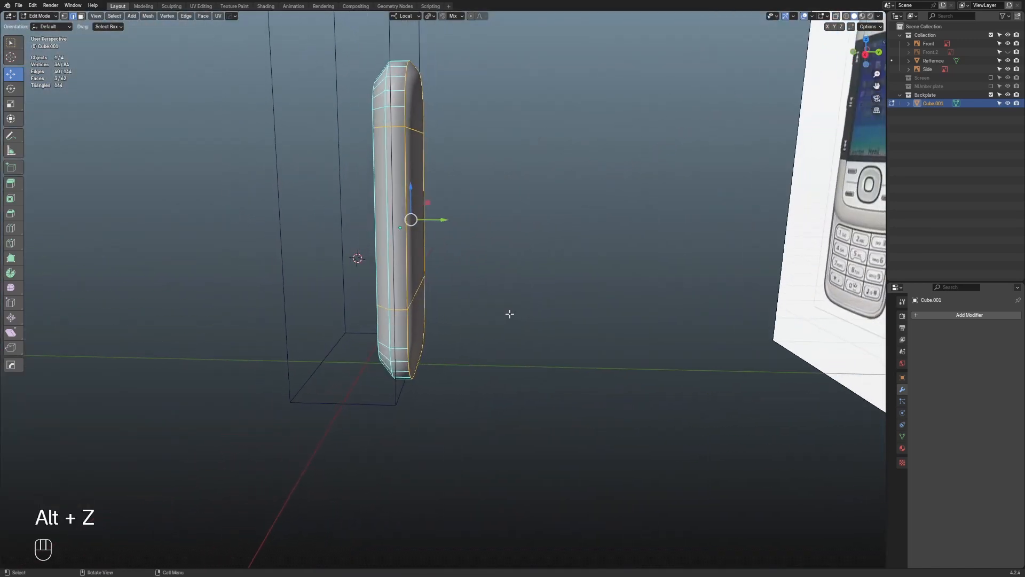
scroll(408, 302, up, 3)
key(ctrl+z)
key(ctrl+z)
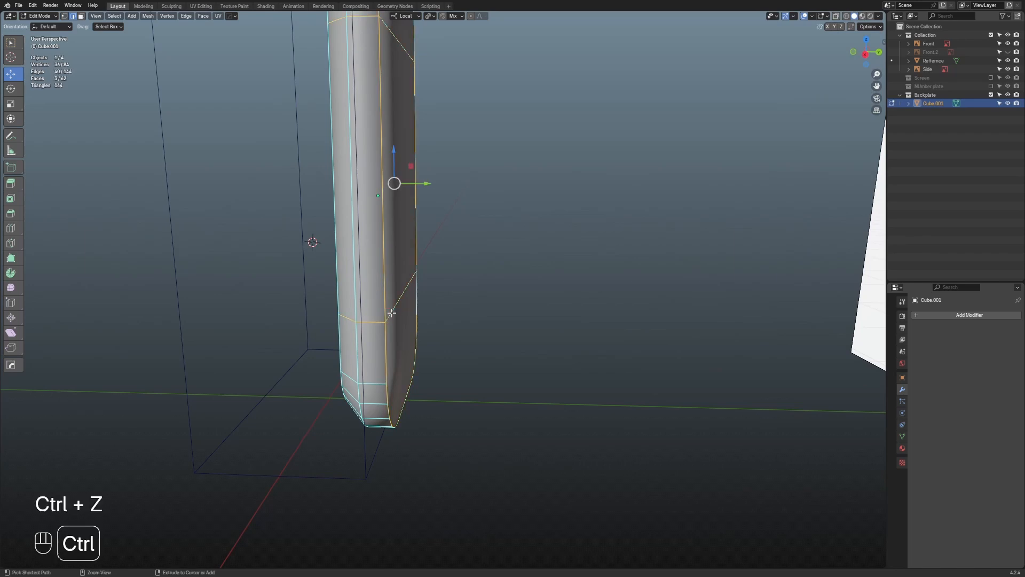
key(ctrl+z)
click(865, 54)
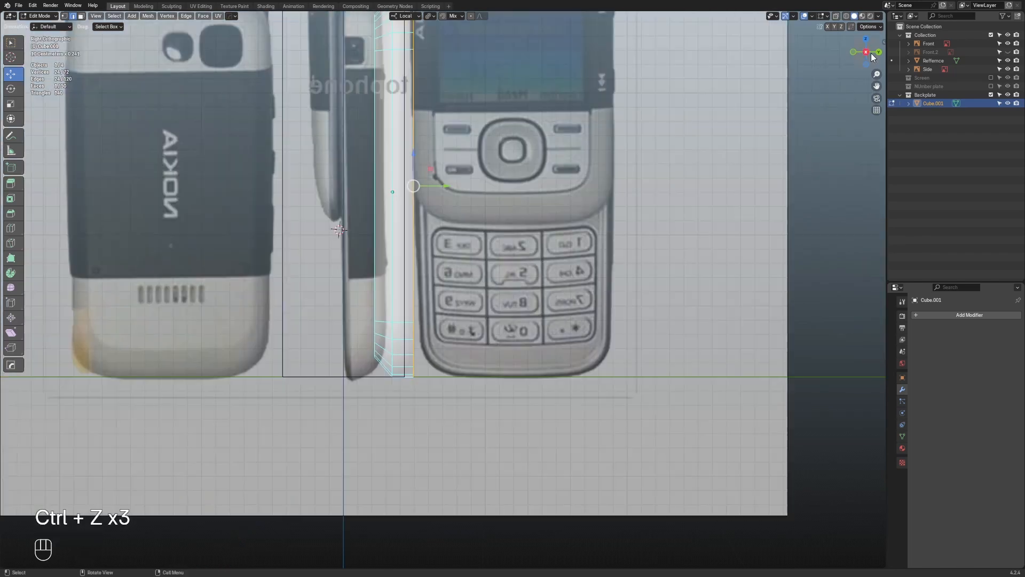
scroll(618, 275, up, 4)
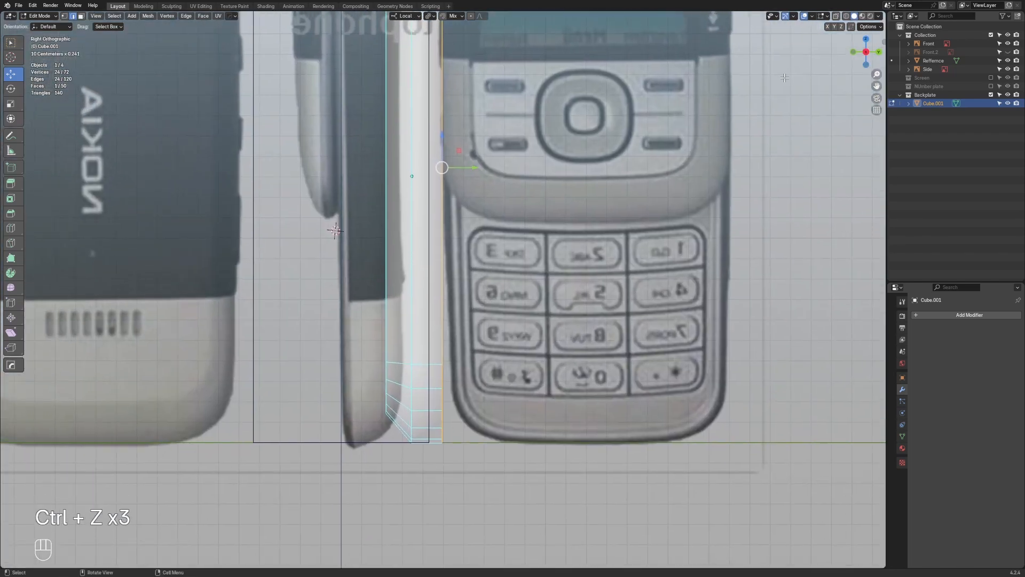
click(853, 52)
key(k)
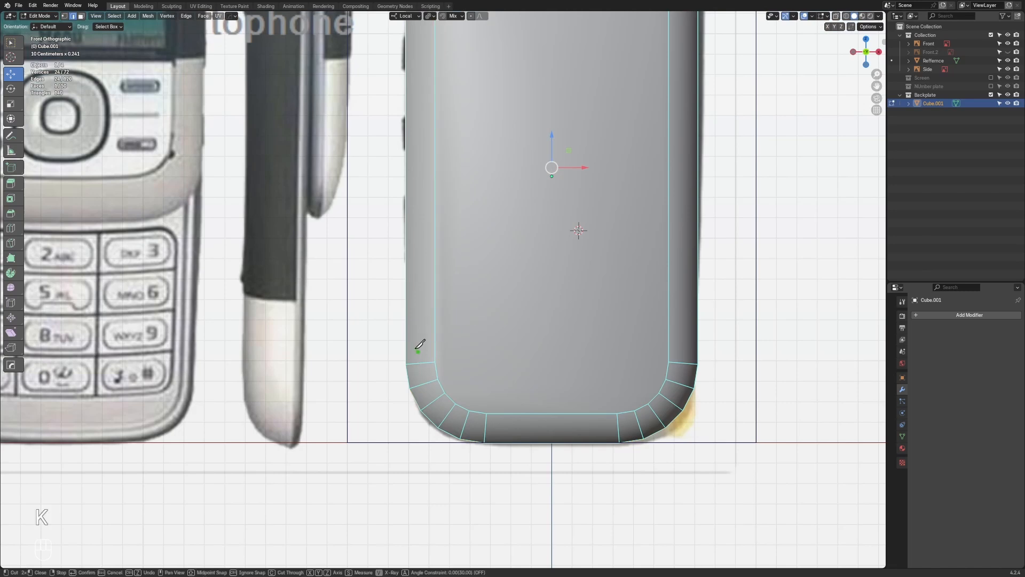
key(alt+z)
key(alt+z)
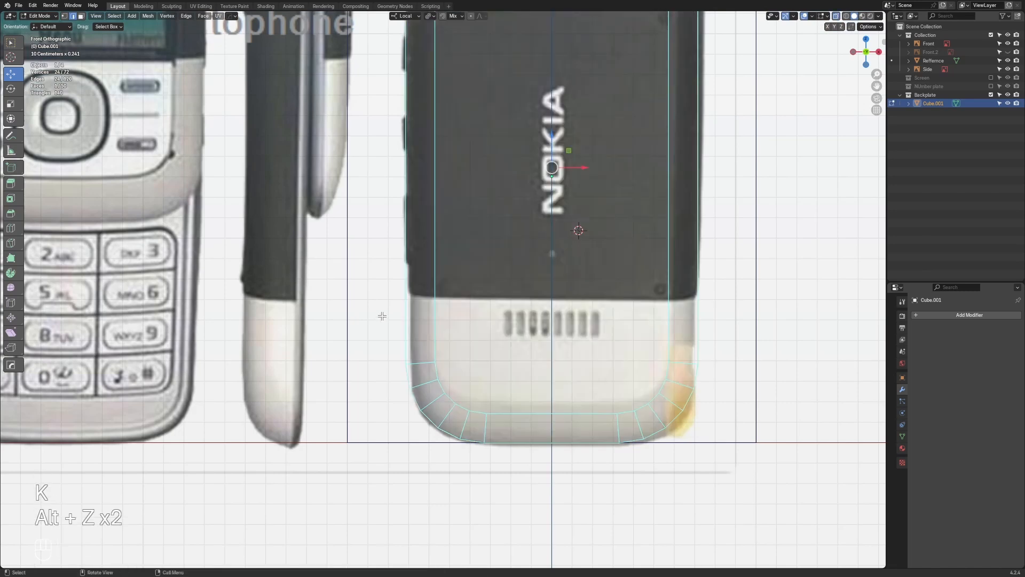
Try an angle-constrained horizontal knife cut at the dark panel's lower edge, inspect the shell's side and undo it
key(k)
click(398, 288)
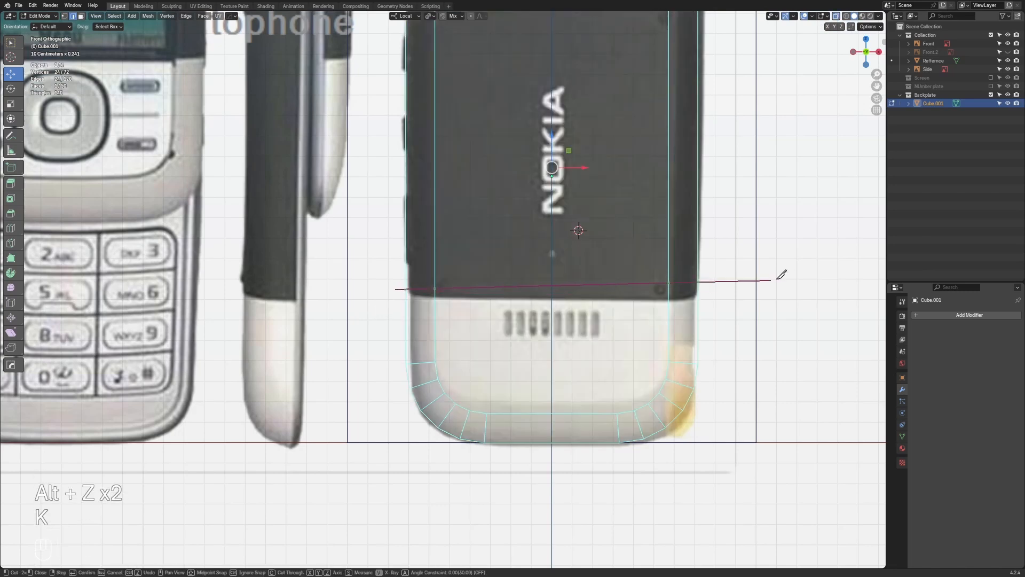
key(a)
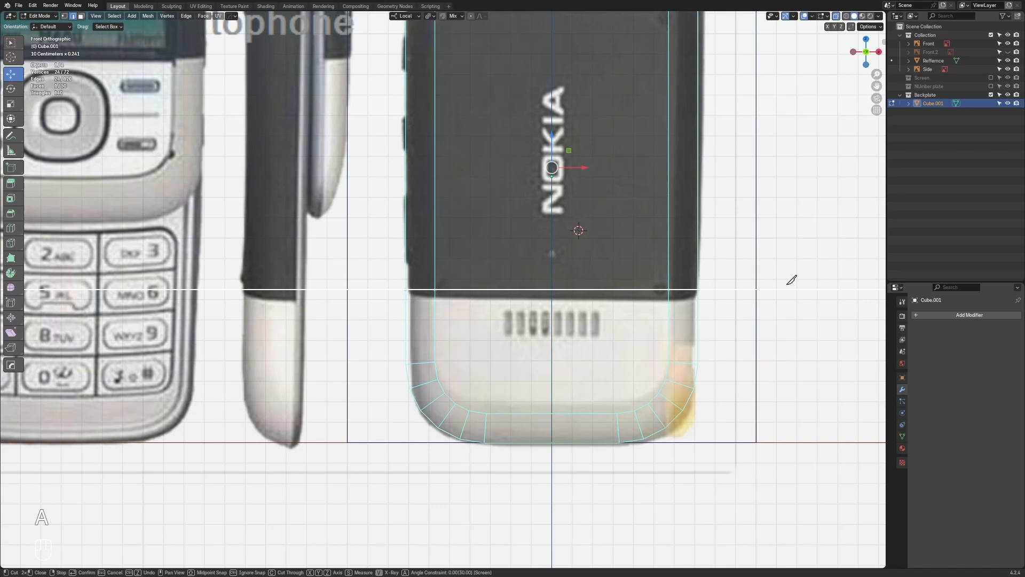
click(788, 284)
middle_drag(807, 285, 458, 337)
key(Return)
key(alt+z)
middle_drag(588, 275, 581, 297)
key(ctrl+z)
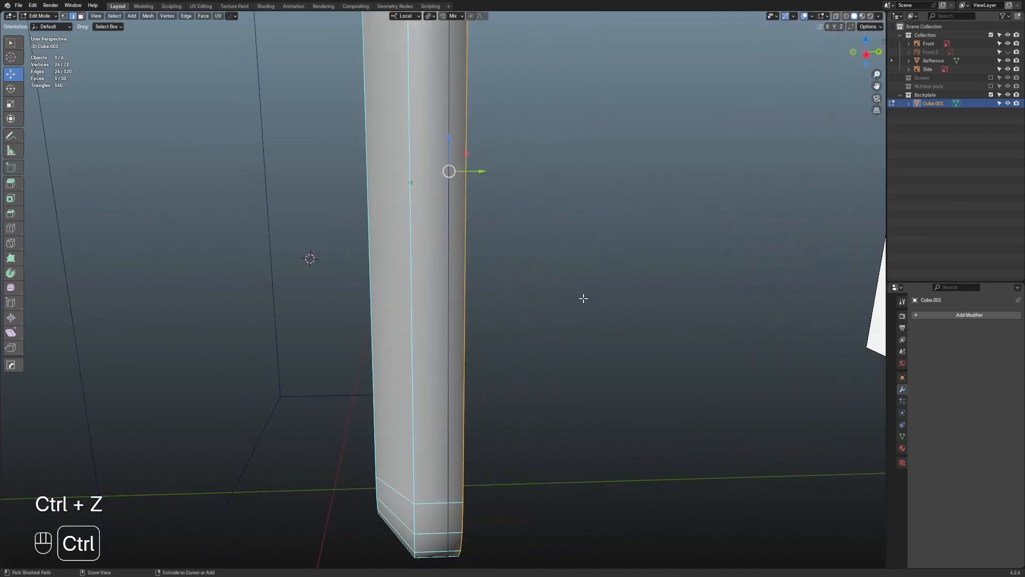
Knife-cut a straight horizontal line through the entire shell along the lower edge of the dark panel, with cut-through enabled
click(853, 52)
key(alt+z)
key(k)
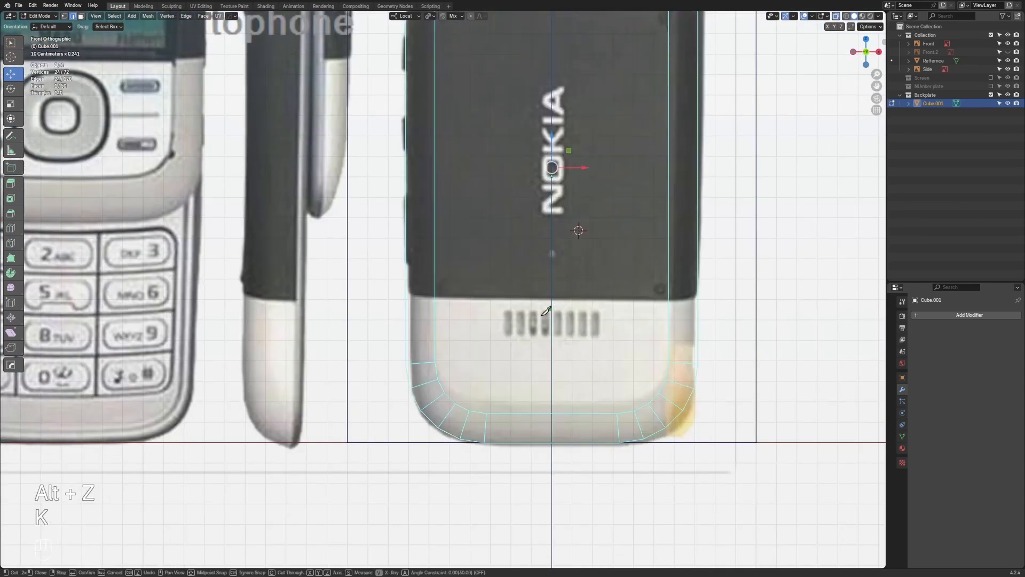
click(402, 291)
key(a)
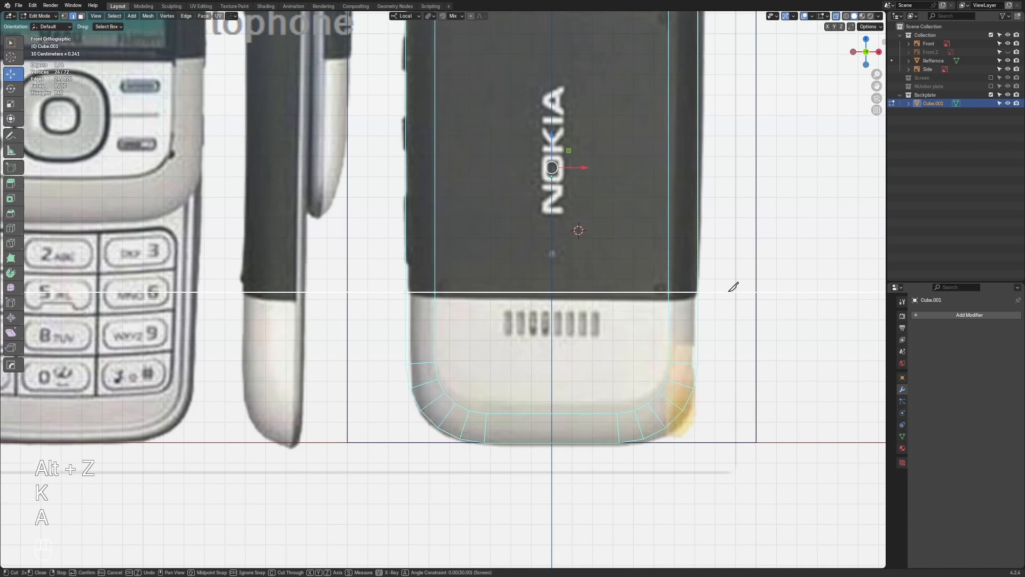
key(c)
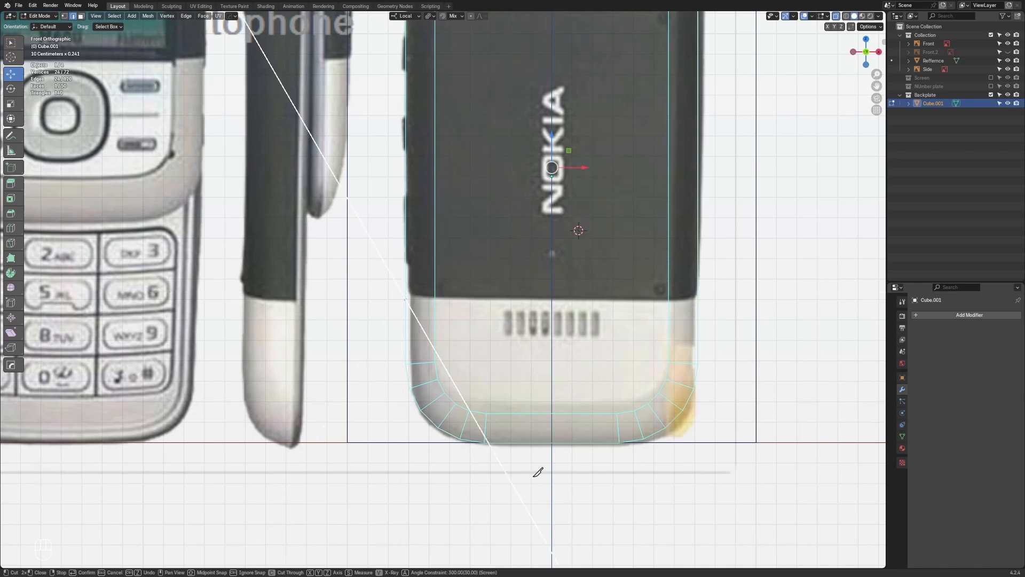
click(781, 290)
key(Return)
middle_drag(781, 290, 652, 363)
key(alt+z)
click(629, 343)
Knife-cut a second straight horizontal line through the shell along the upper edge of the dark panel below the camera
scroll(652, 363, down, 1)
shift+middle_drag(588, 275, 673, 367)
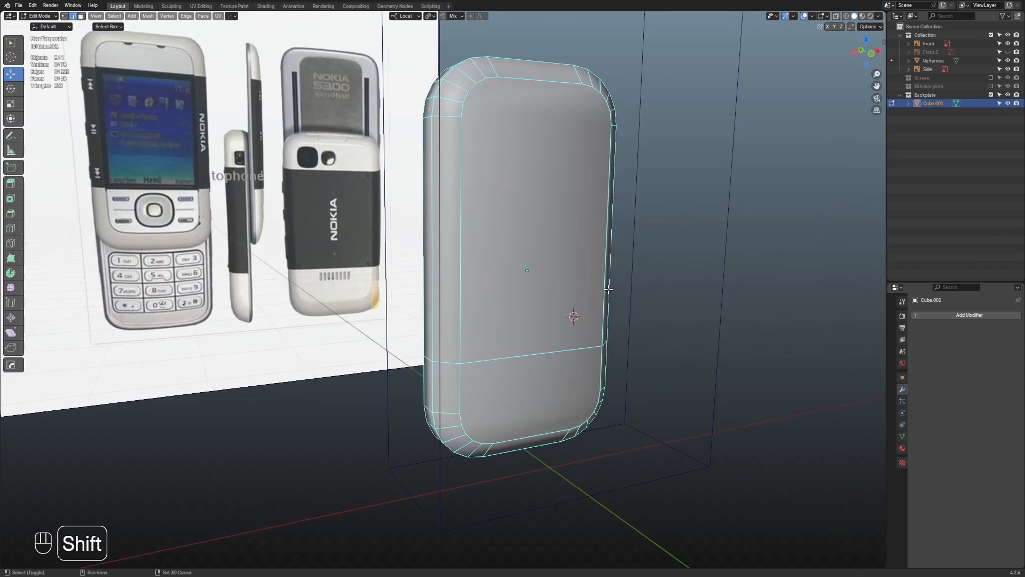
shift+middle_drag(609, 292, 620, 332)
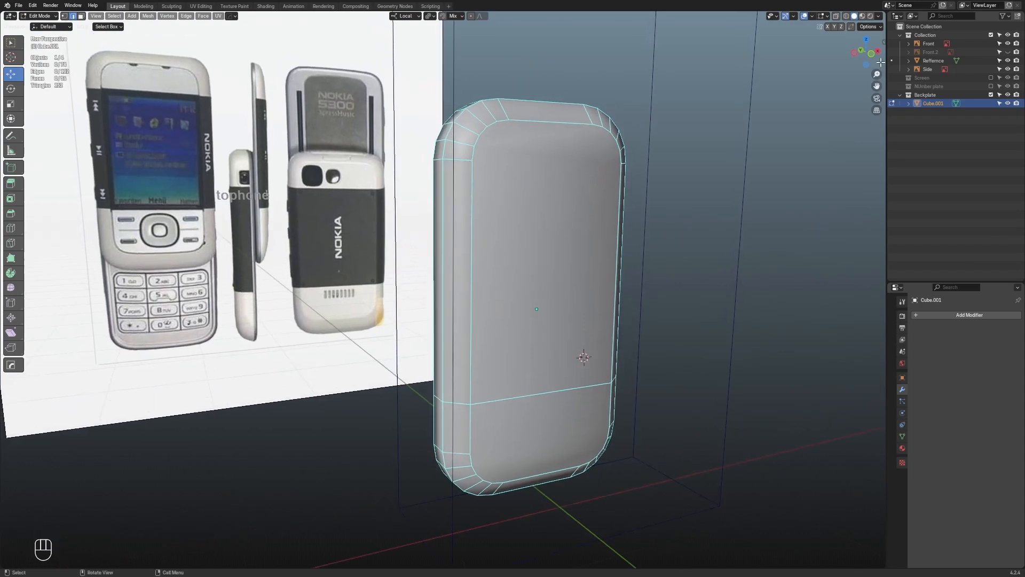
key(KP_1)
key(alt+z)
scroll(492, 285, up, 4)
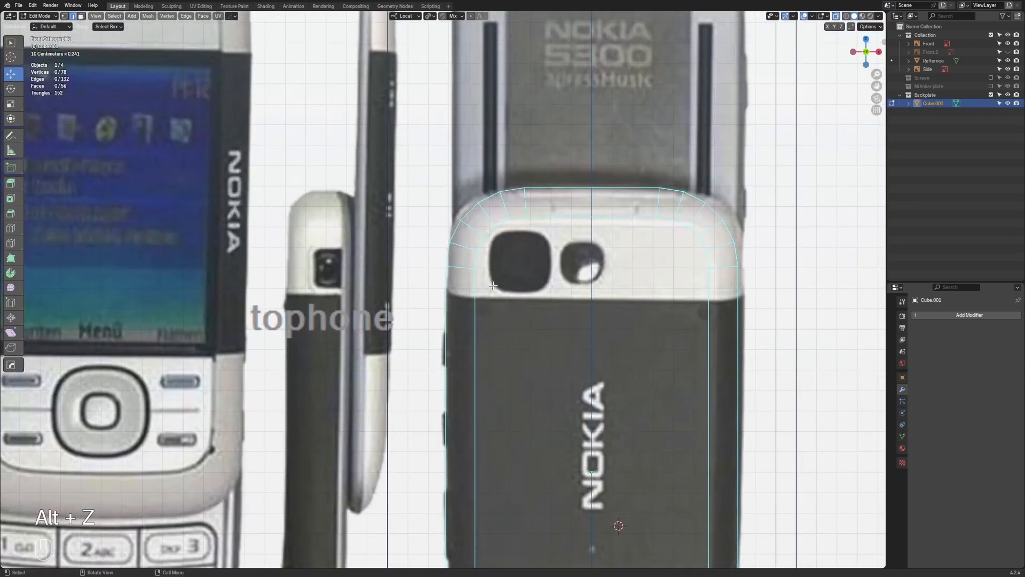
key(k)
click(441, 293)
key(a)
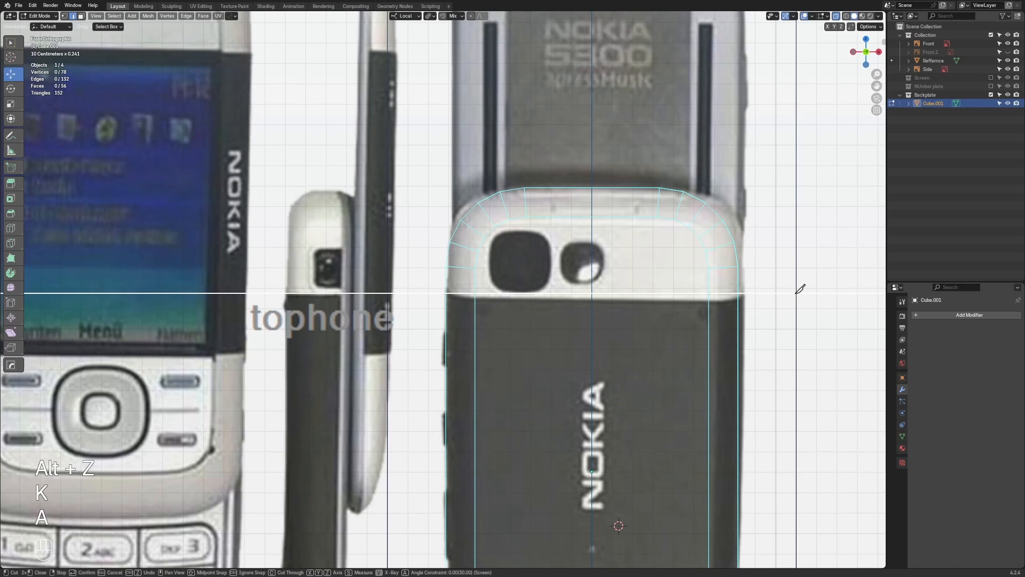
key(x)
key(x)
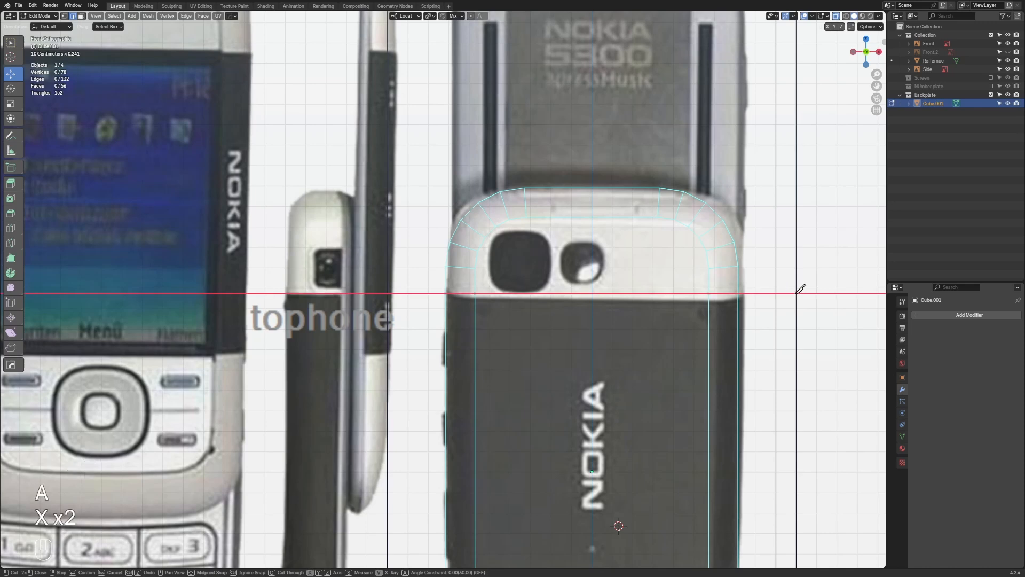
key(c)
key(c)
key(c)
key(c)
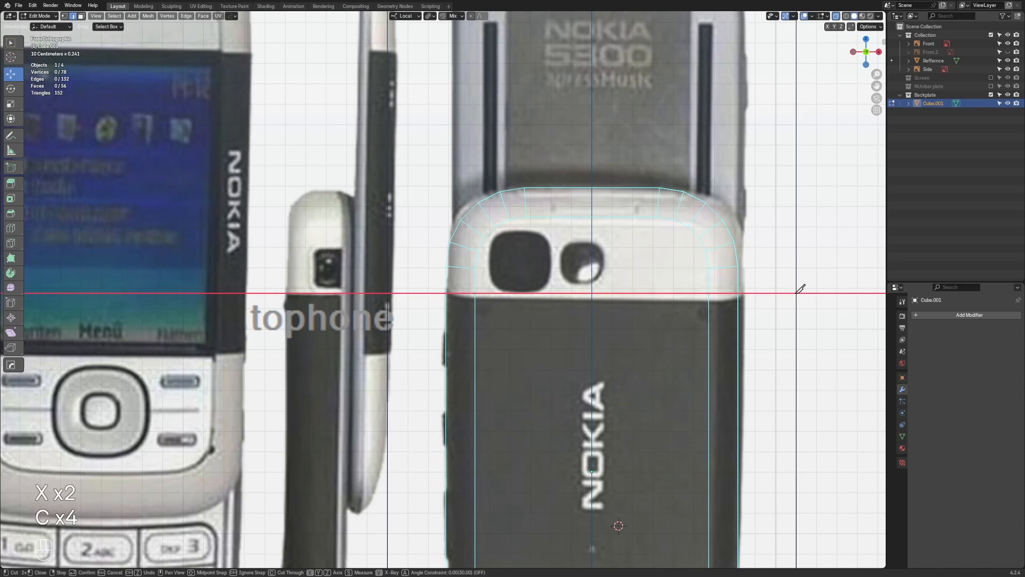
key(c)
key(Return)
scroll(771, 294, down, 3)
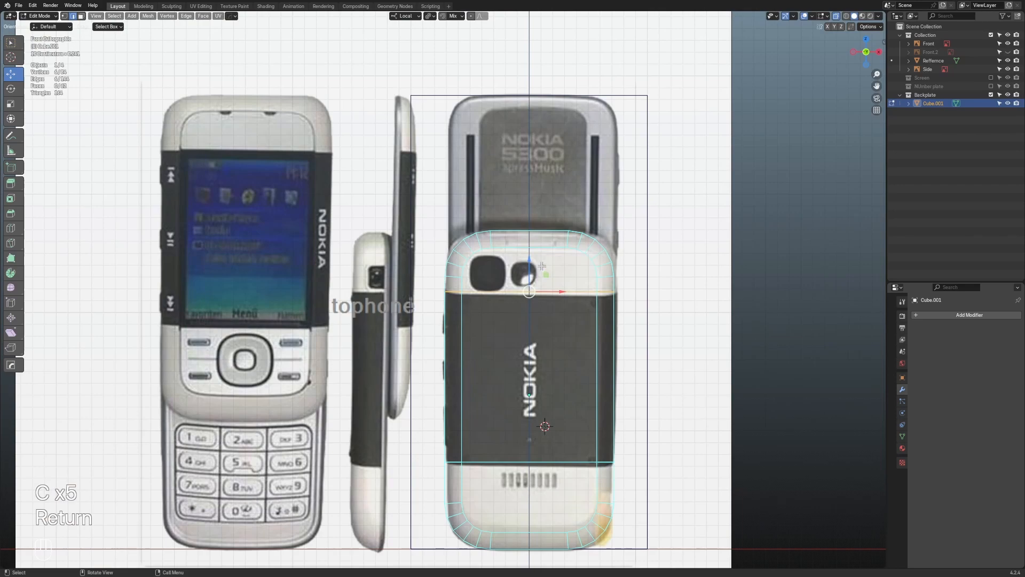
Return to object mode with X-ray off and the shell deselected
key(Tab)
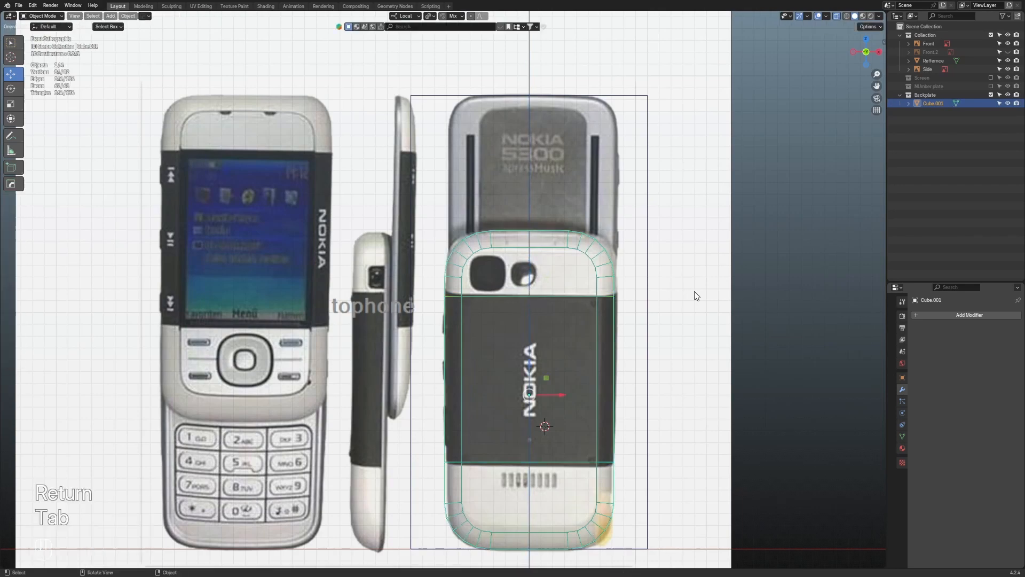
middle_drag(696, 296, 600, 319)
key(alt+z)
click(754, 289)
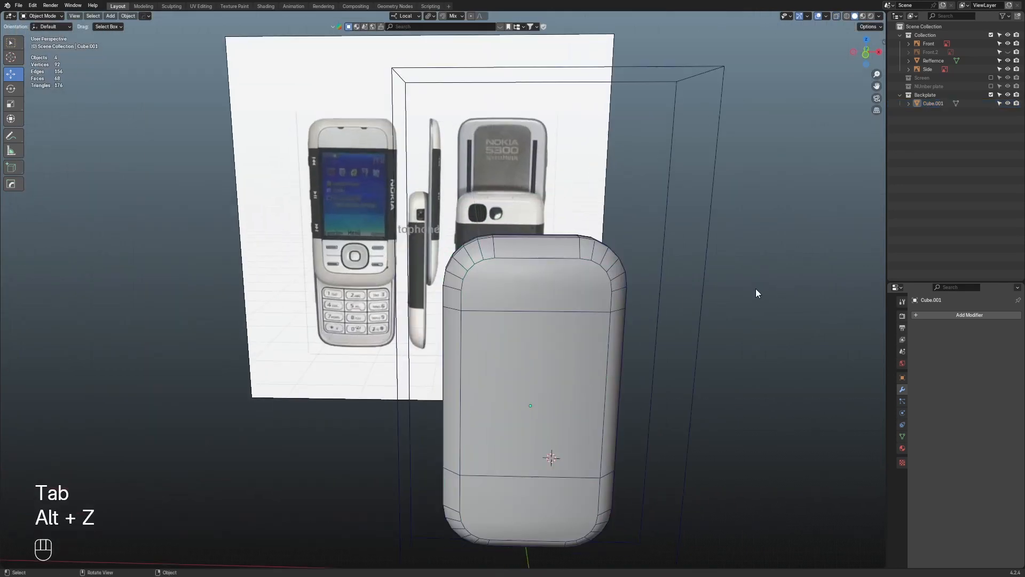
Select the backplate shell and start editing its mesh
middle_drag(513, 284, 559, 285)
click(559, 284)
scroll(598, 288, up, 2)
key(Tab)
middle_drag(633, 293, 665, 289)
key(Tab)
key(3)
key(Tab)
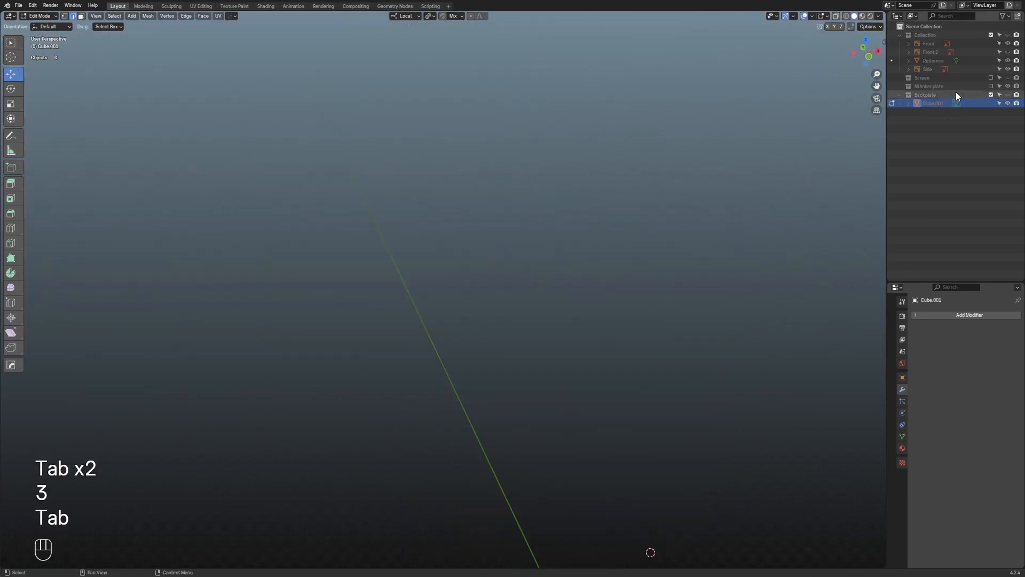
Make the Backplate and reference collections visible again and return the shell to object mode
key(Tab)
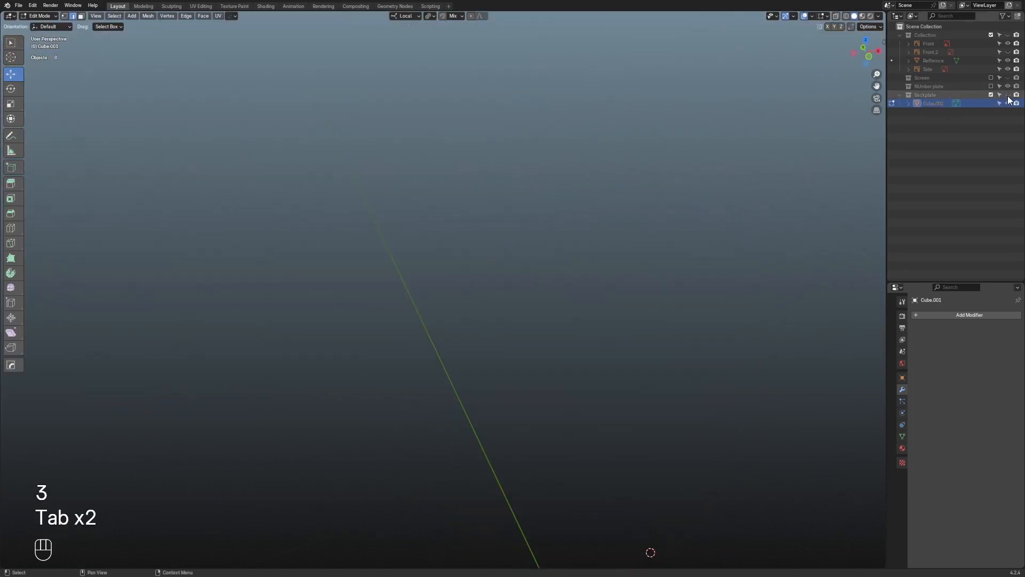
click(1008, 94)
key(3)
key(2)
key(Tab)
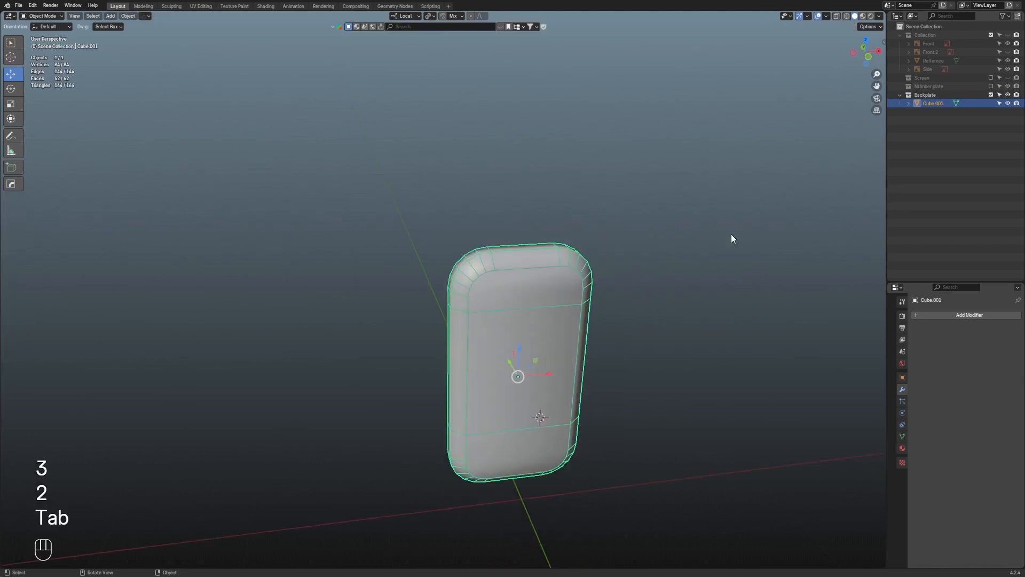
click(1008, 34)
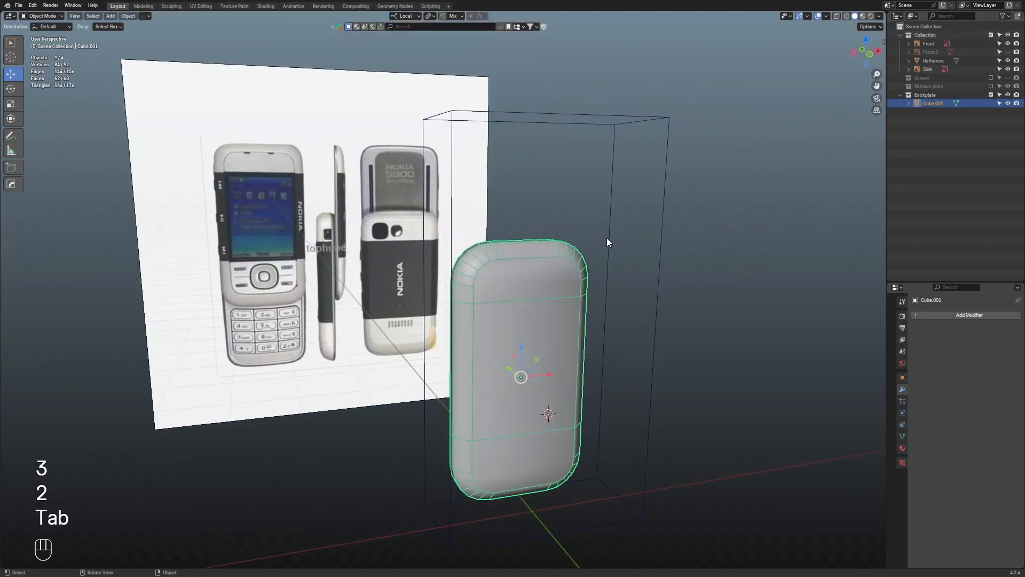
Snap the 3D cursor to the large back face of the shell's upper panel and return to object mode
scroll(565, 305, up, 3)
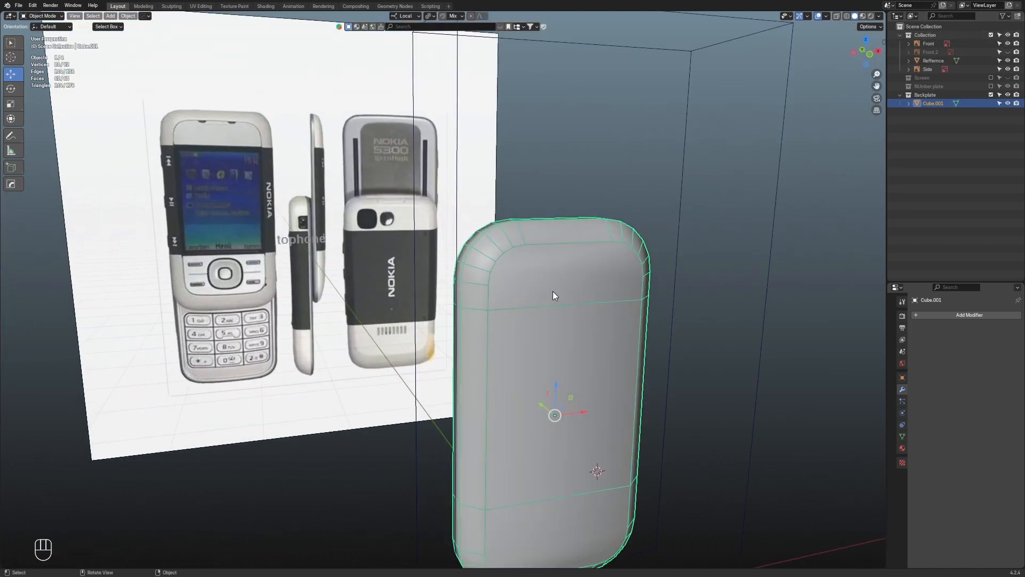
key(Tab)
key(3)
click(526, 281)
key(shift+s)
click(645, 365)
key(Tab)
Add a cube at the 3D cursor and shrink it in front view to a small block on the upper panel
key(shift+a)
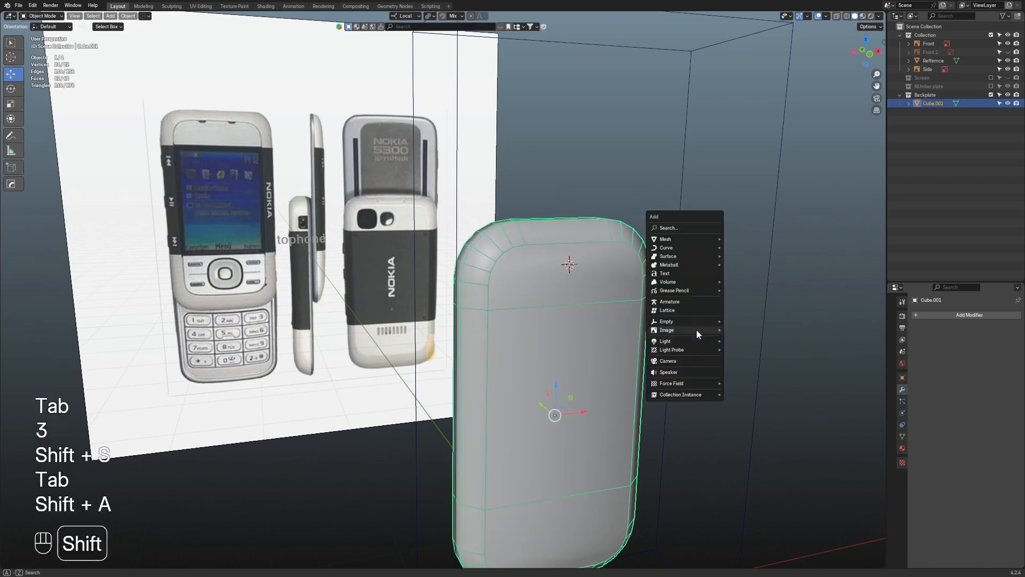
mouse_move(677, 241)
click(750, 249)
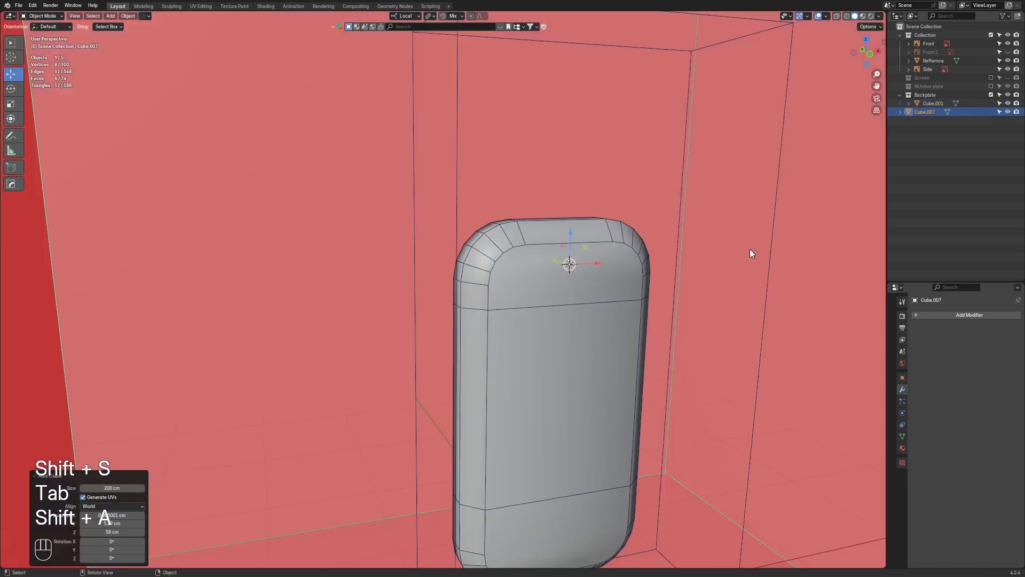
key(KP_1)
key(s)
click(534, 264)
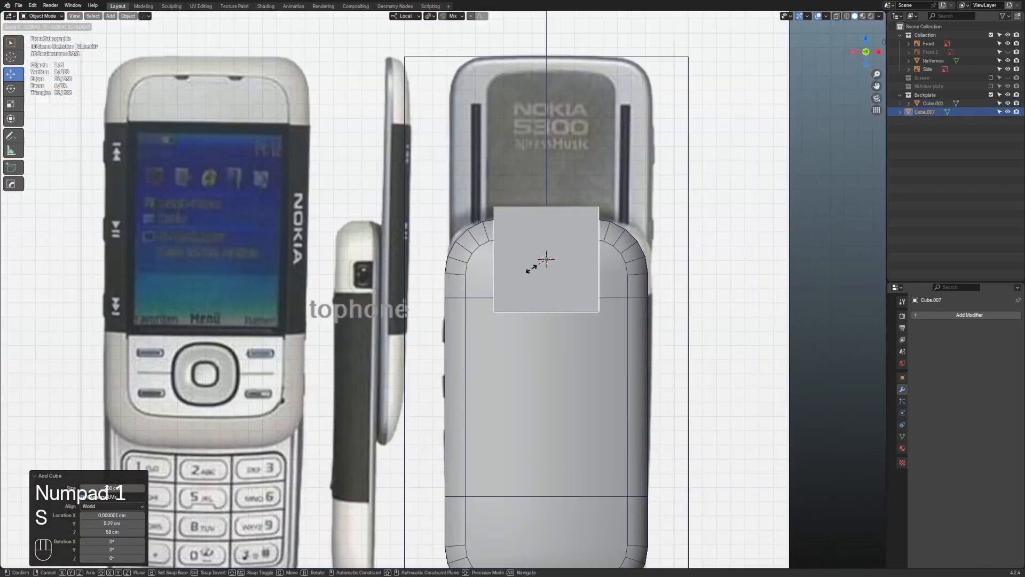
With X-ray on, move the cube over the large dark camera window and scale it to about 0.38 to fit
key(alt+z)
scroll(583, 274, up, 3)
drag(656, 230, 554, 254)
key(s)
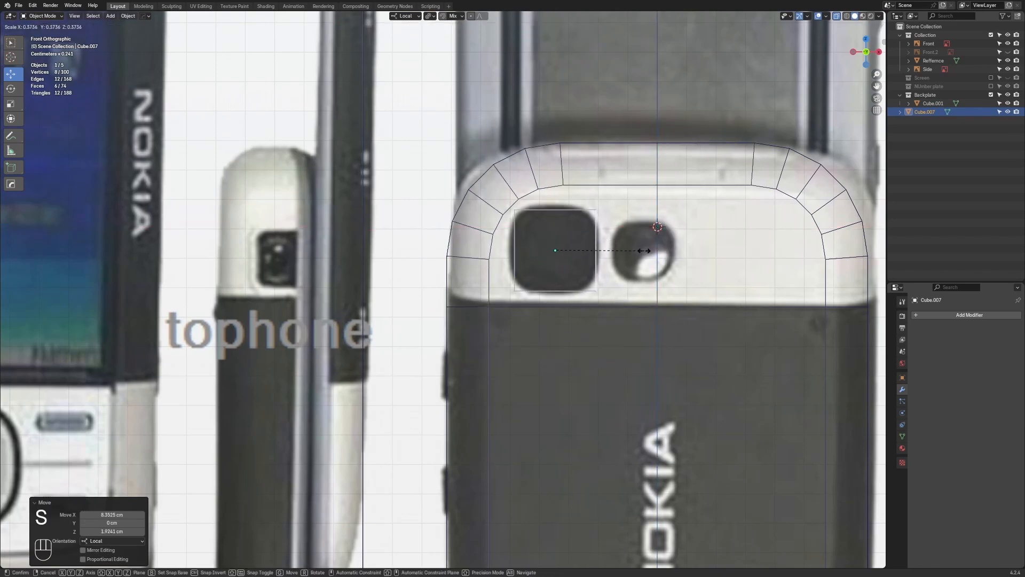
click(646, 250)
Reselect the camera-window cube and scale it to 0.96 so it sits just inside the dark window's outline
scroll(649, 251, up, 2)
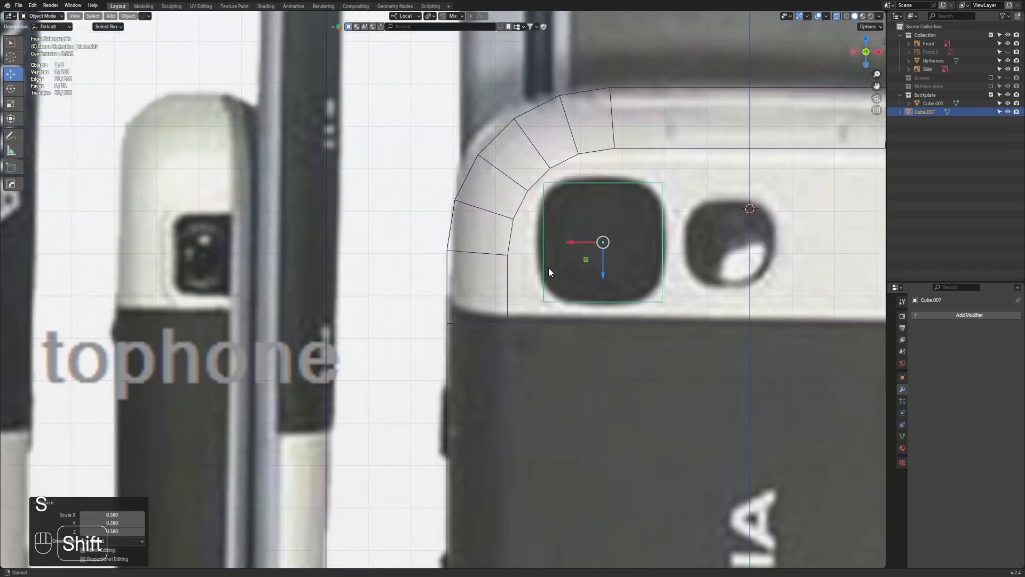
click(597, 262)
key(r)
right_click(600, 262)
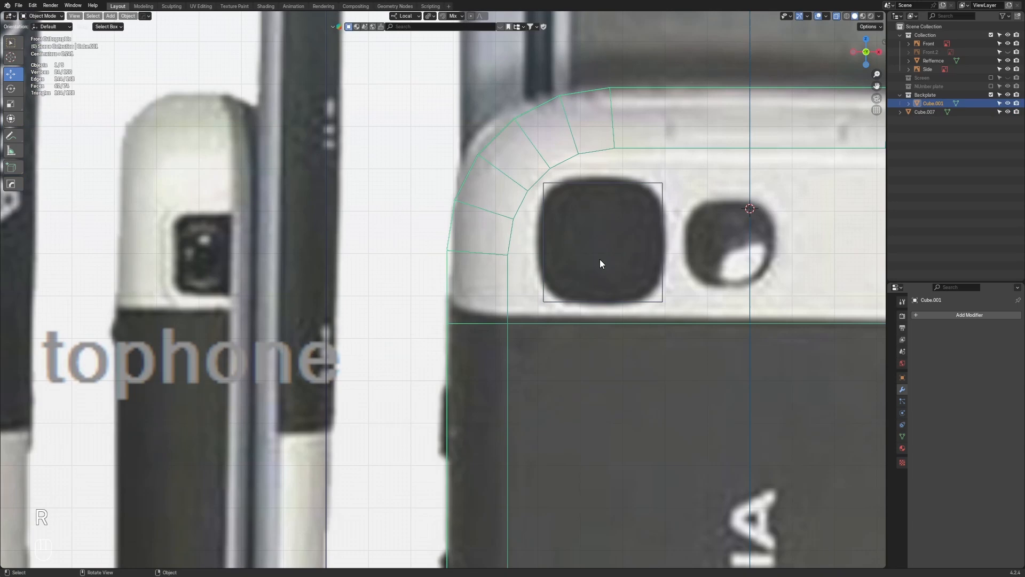
click(544, 278)
click(544, 277)
shift+middle_drag(626, 249, 604, 268)
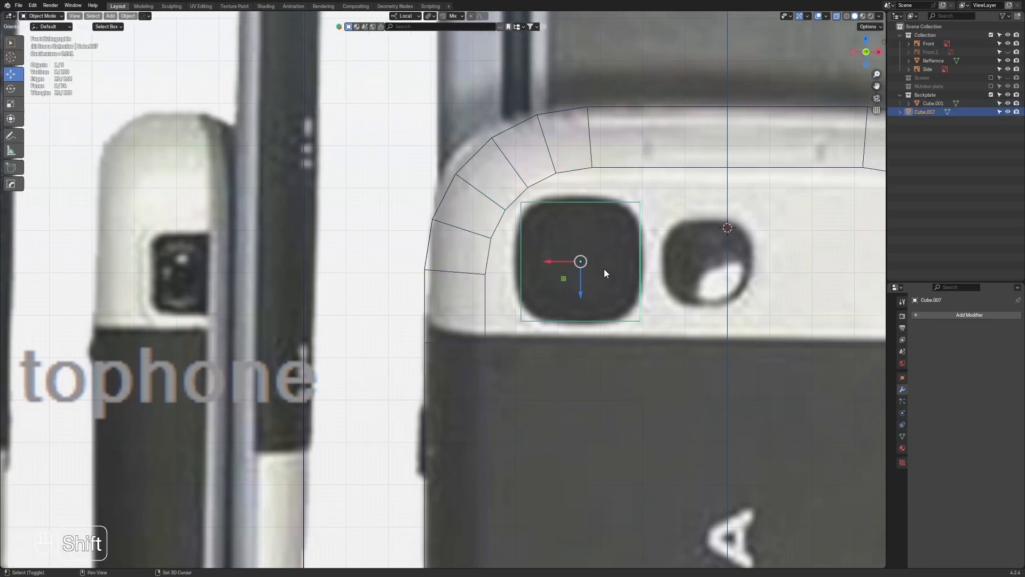
key(s)
click(675, 252)
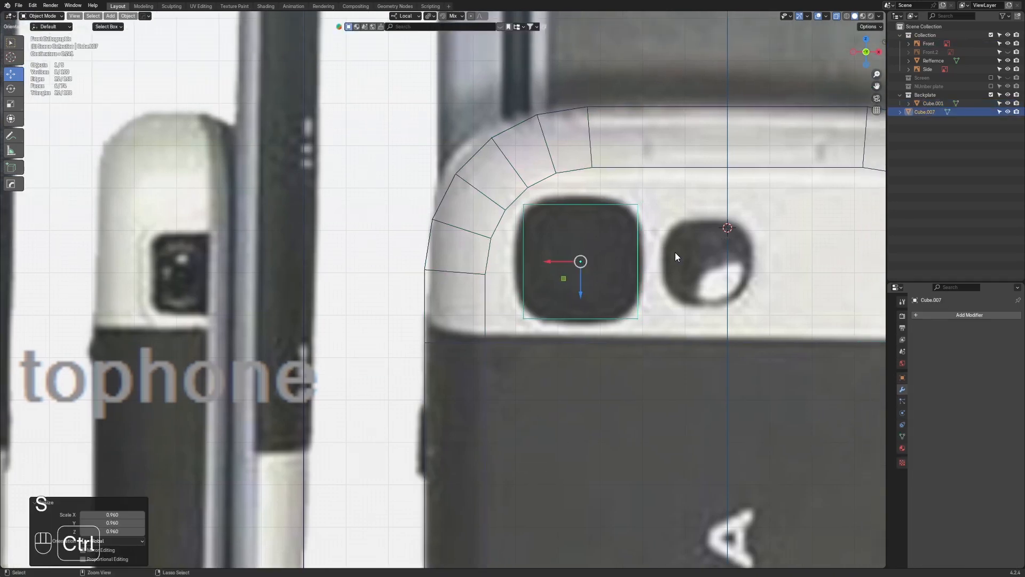
Add a level 1 Subdivision modifier to the cube and move it outward in front of the shell's back
key(ctrl+1)
scroll(675, 252, up, 2)
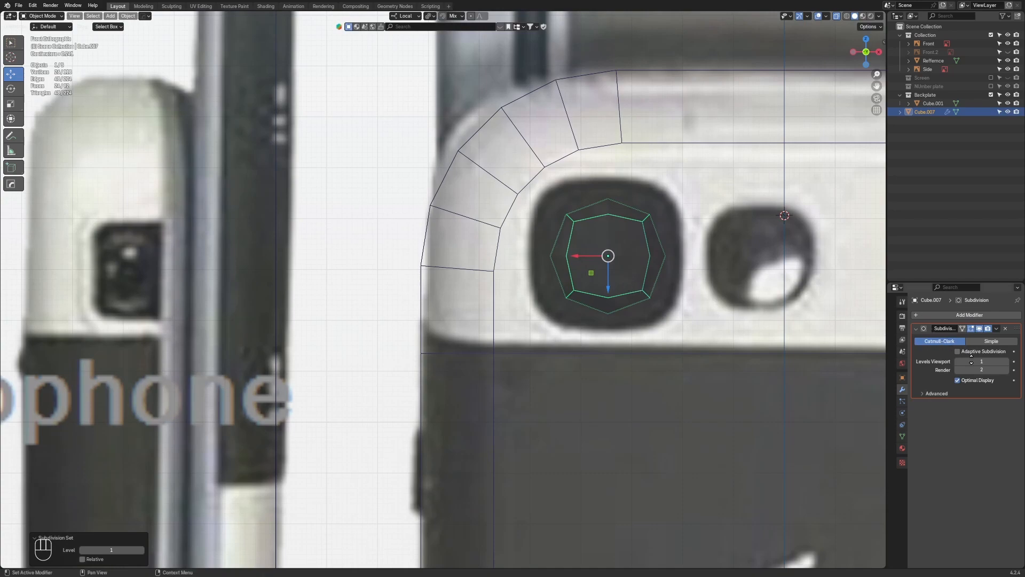
middle_drag(625, 335, 646, 343)
scroll(645, 344, down, 2)
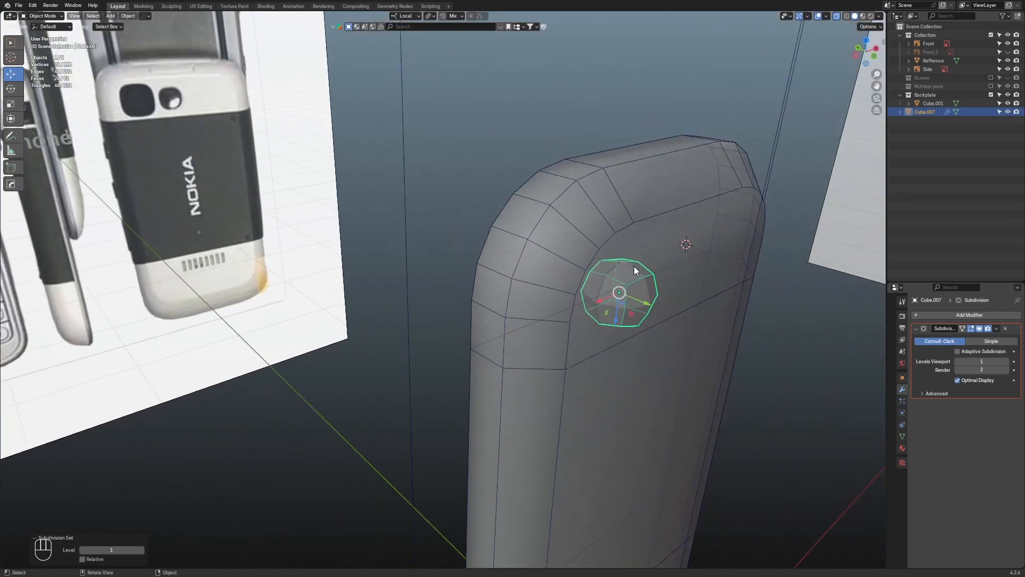
drag(649, 303, 735, 340)
Subdivide all faces of the cube's mesh once with X-ray off, and return to object mode
key(alt+z)
key(Tab)
scroll(623, 355, up, 3)
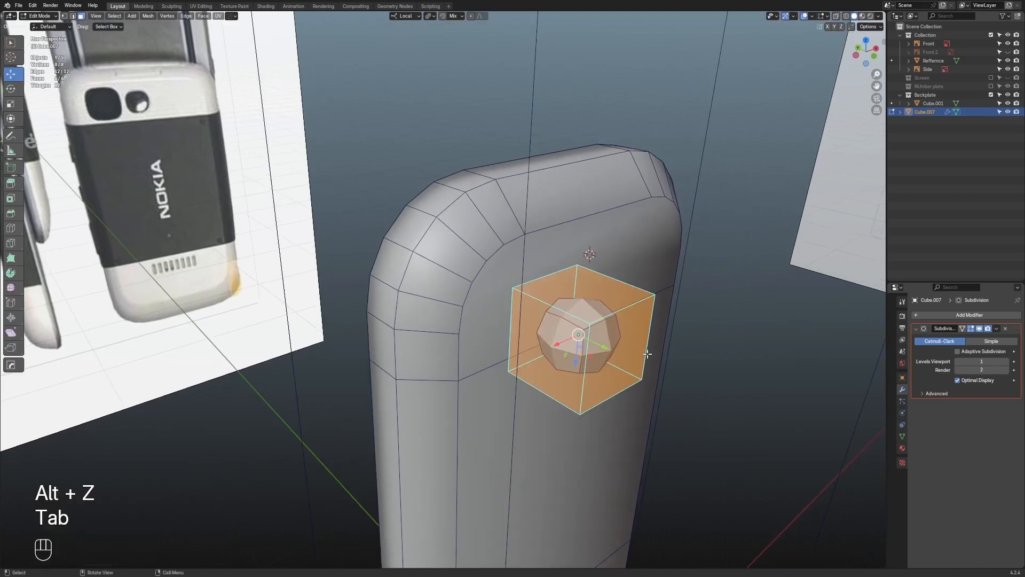
key(a)
right_click(623, 355)
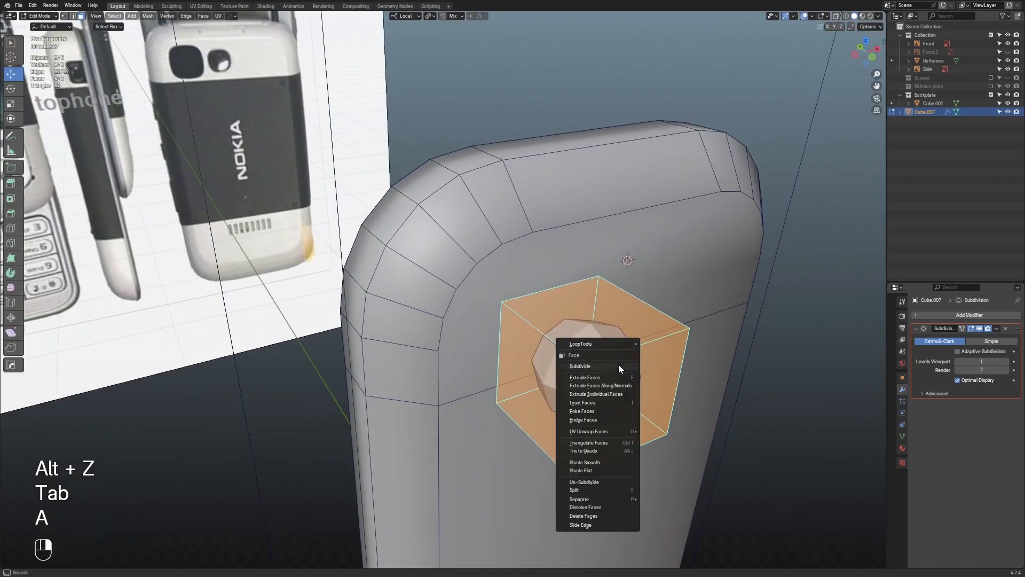
click(618, 364)
middle_drag(618, 364, 751, 359)
key(Tab)
middle_drag(654, 324, 549, 273)
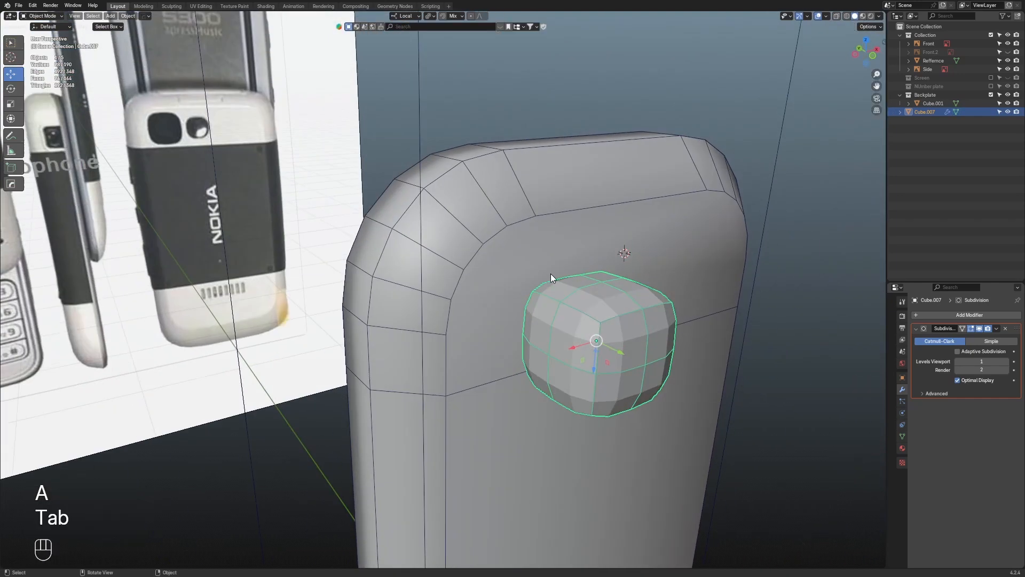
middle_drag(579, 322, 622, 304)
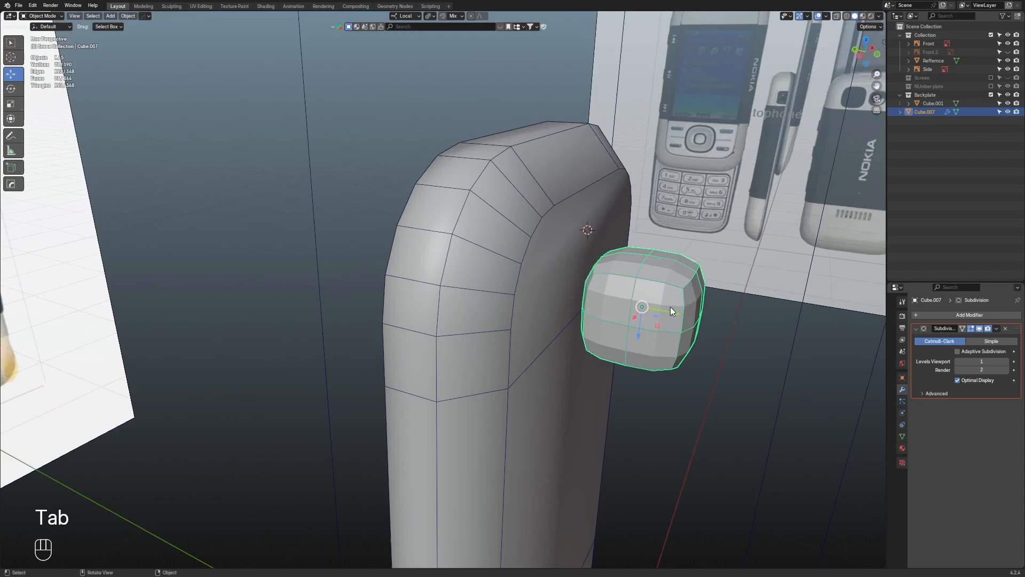
Move the rounded cube about 4.2 cm along its Y axis toward the shell's back and return to front view
mouse_move(864, 53)
mouse_down()
mouse_move(820, 97)
mouse_move(866, 50)
mouse_up()
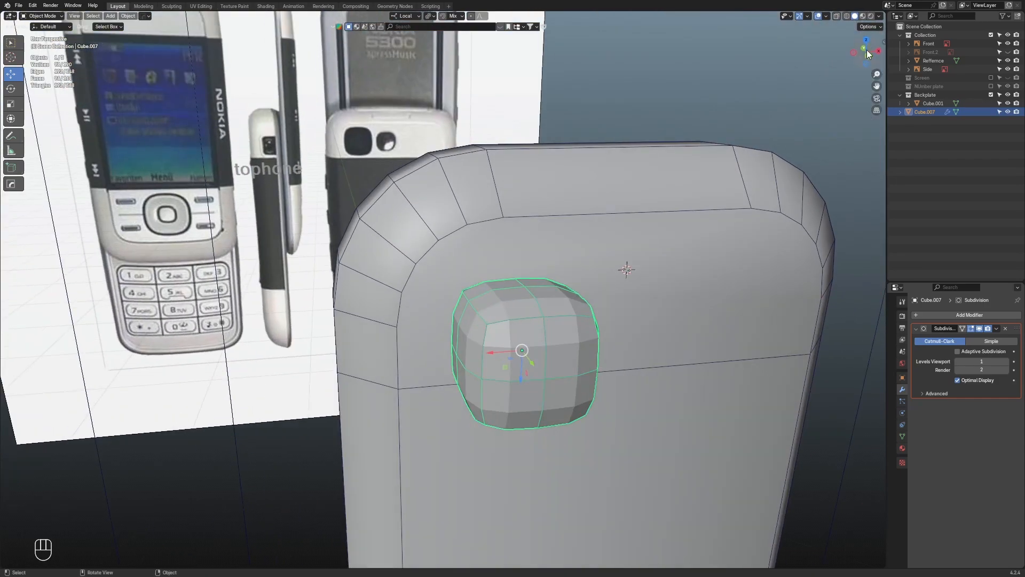
click(869, 56)
middle_drag(598, 198, 751, 300)
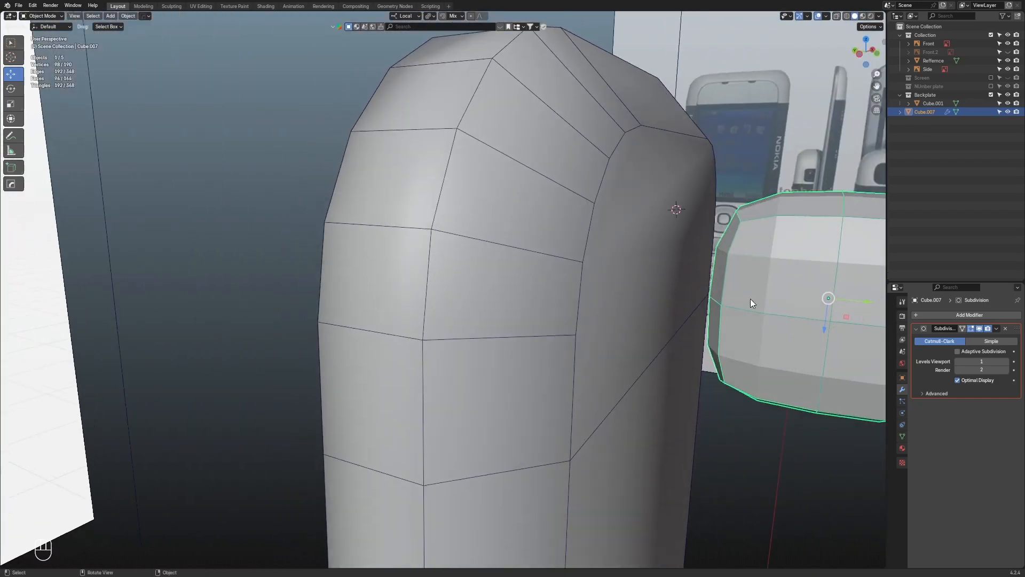
drag(860, 301, 692, 269)
middle_drag(692, 269, 799, 167)
click(878, 56)
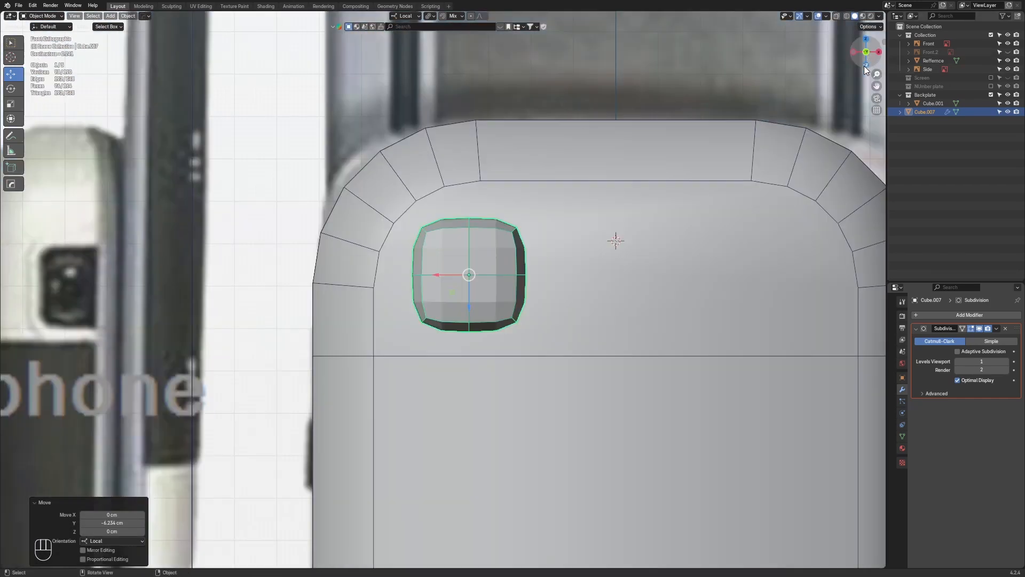
Scale the rounded cube to match the camera window in the photo and move it about 0.31 cm further toward the shell
key(alt+z)
scroll(623, 238, up, 3)
key(s)
click(629, 230)
middle_drag(629, 230, 602, 309)
key(alt+z)
drag(601, 309, 585, 302)
middle_drag(707, 284, 659, 275)
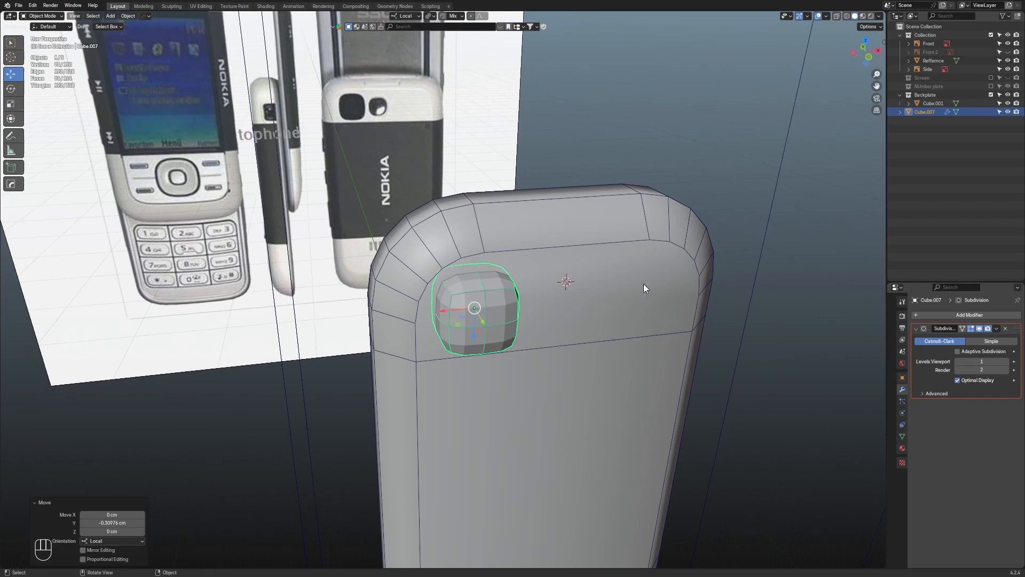
Check the rounded cube against the camera window in X-ray front view and apply its Subdivision modifier
click(869, 58)
key(alt+z)
scroll(659, 211, up, 3)
shift+middle_drag(649, 216, 559, 202)
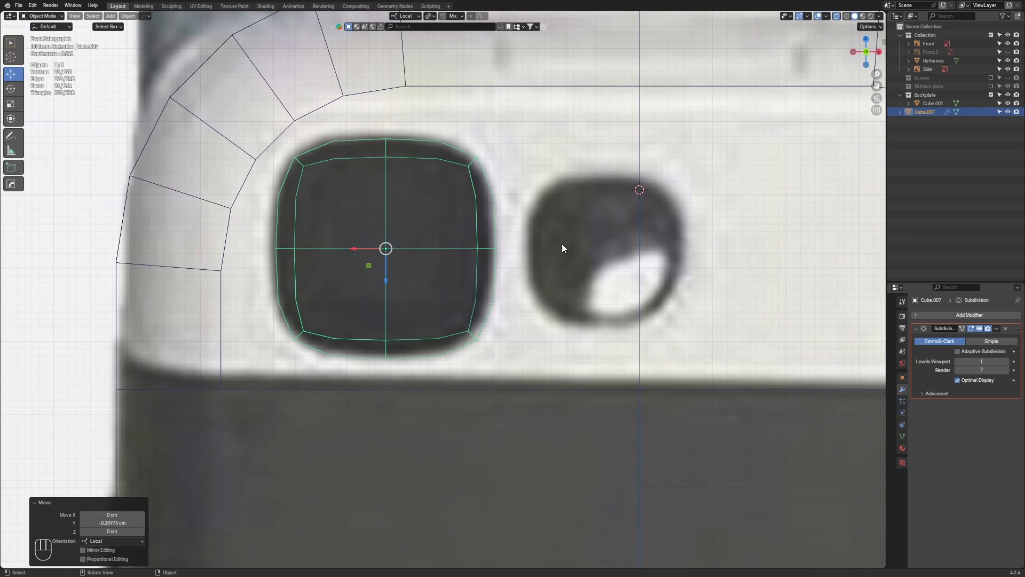
scroll(587, 238, down, 2)
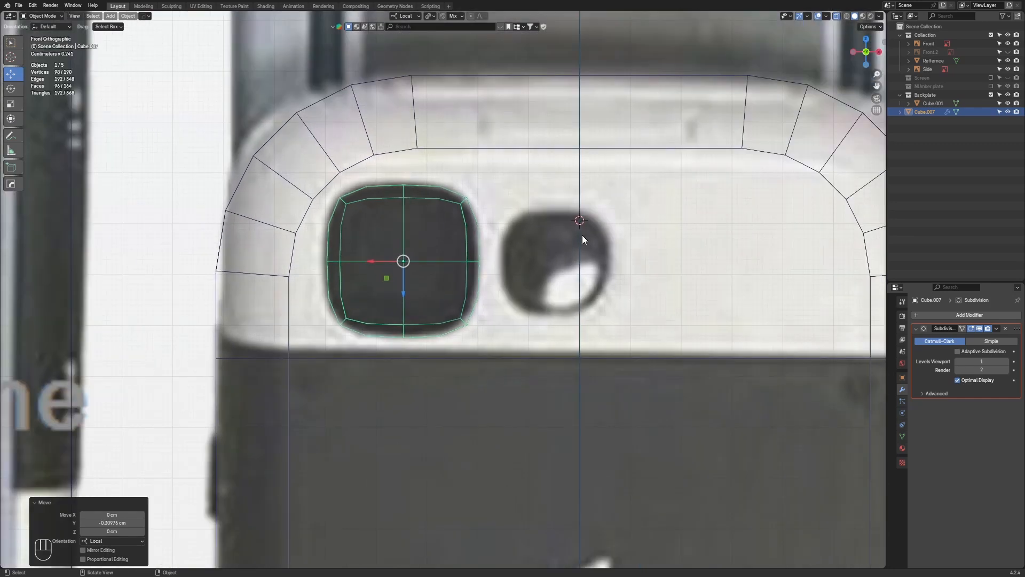
key(ctrl+a)
scroll(441, 255, up, 3)
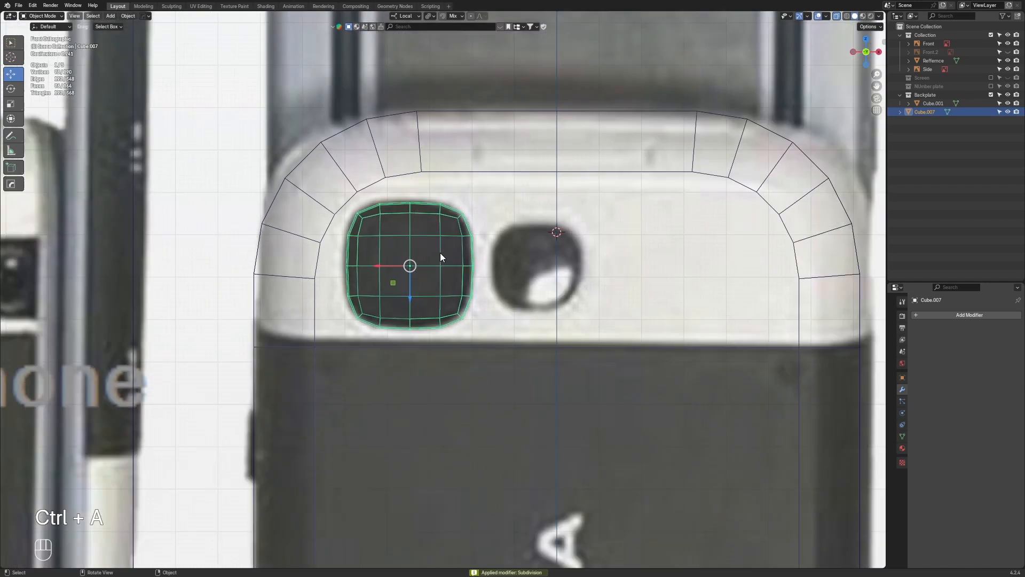
scroll(440, 252, up, 2)
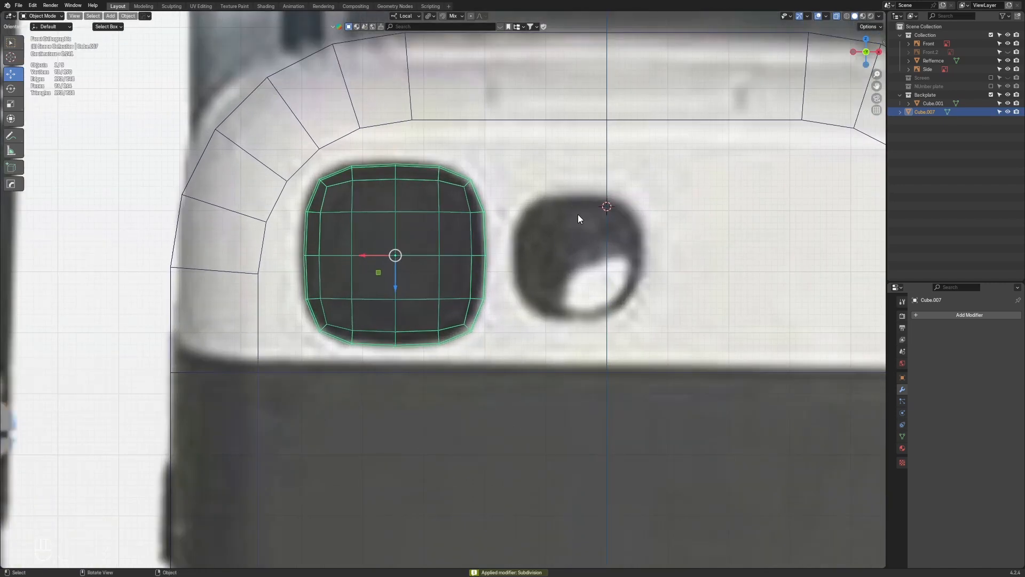
Try adding a 16-vertex cylinder at the 3D cursor beside the rounded cube, and delete it
key(shift+a)
mouse_move(580, 220)
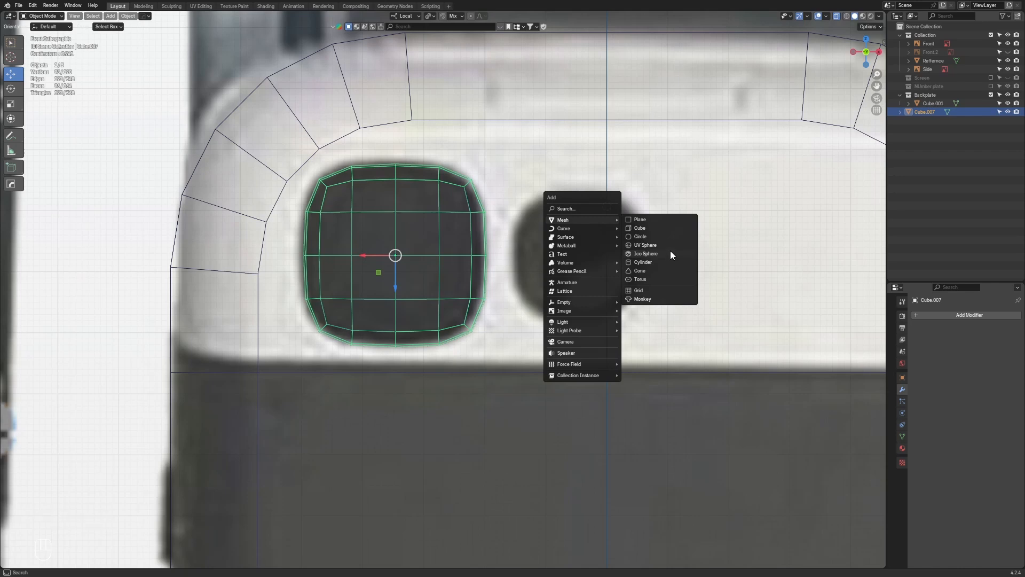
click(668, 261)
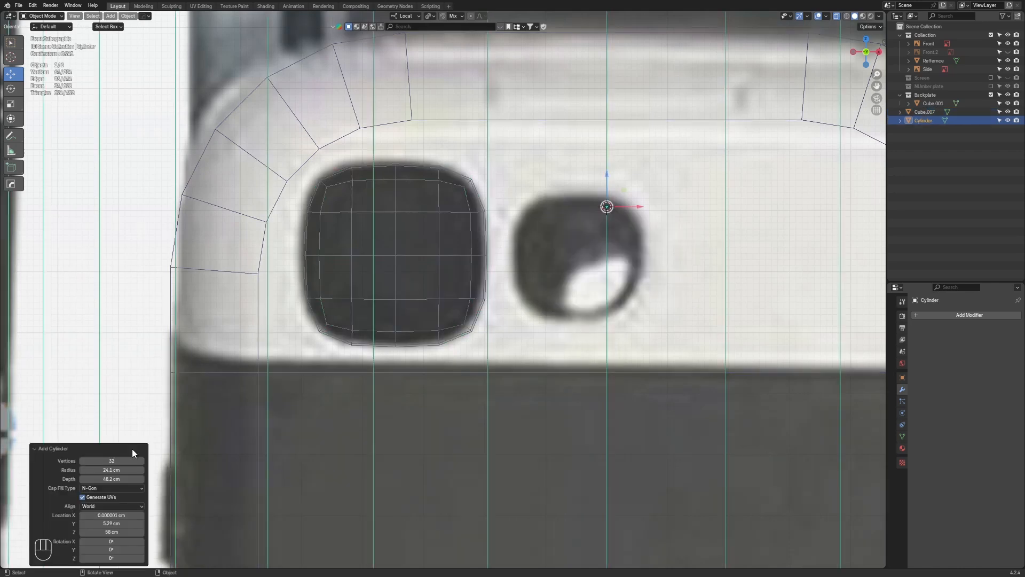
click(117, 458)
text(16)
key(Return)
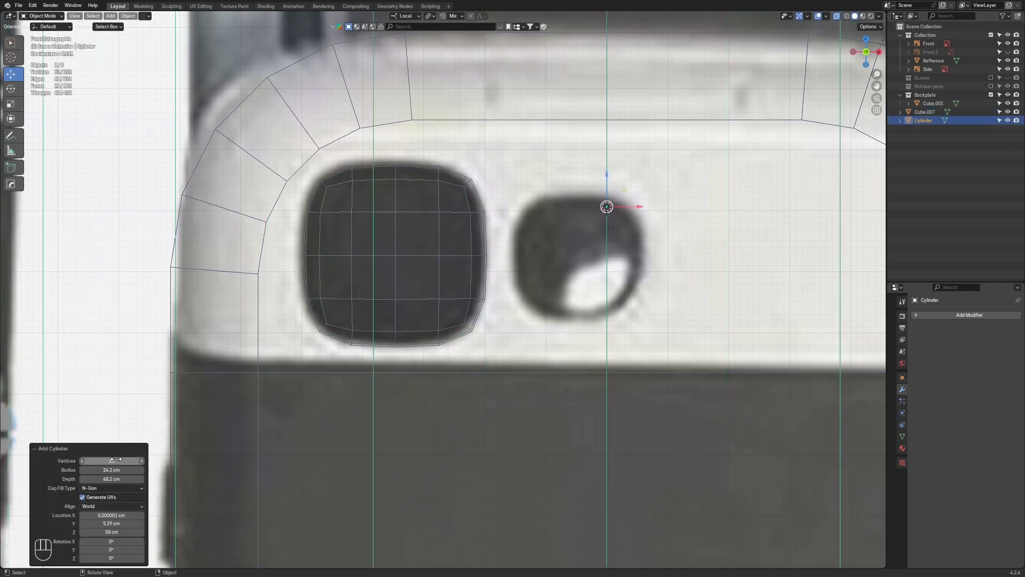
click(46, 448)
scroll(619, 235, down, 2)
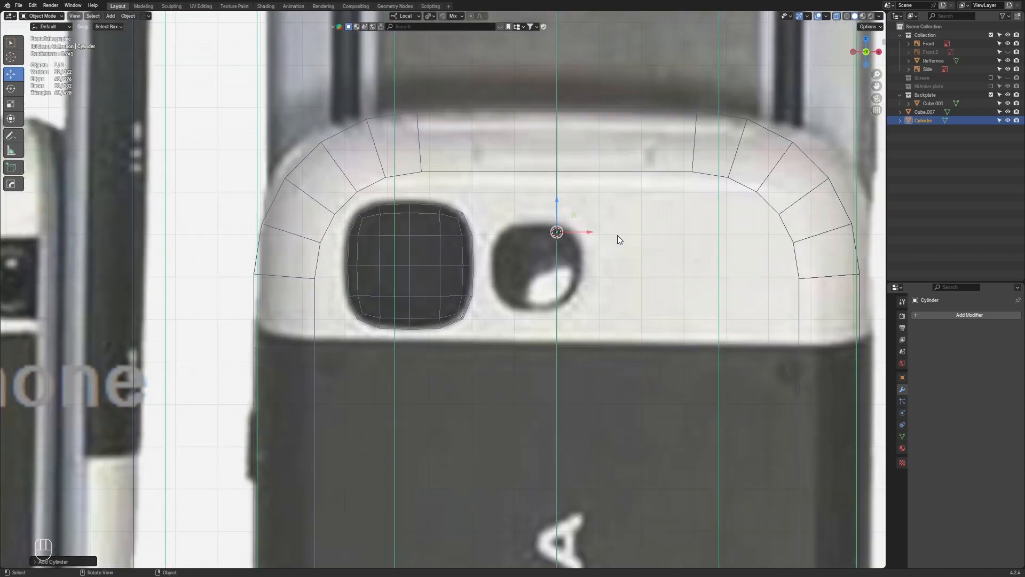
scroll(463, 261, down, 6)
key(x)
scroll(540, 248, up, 5)
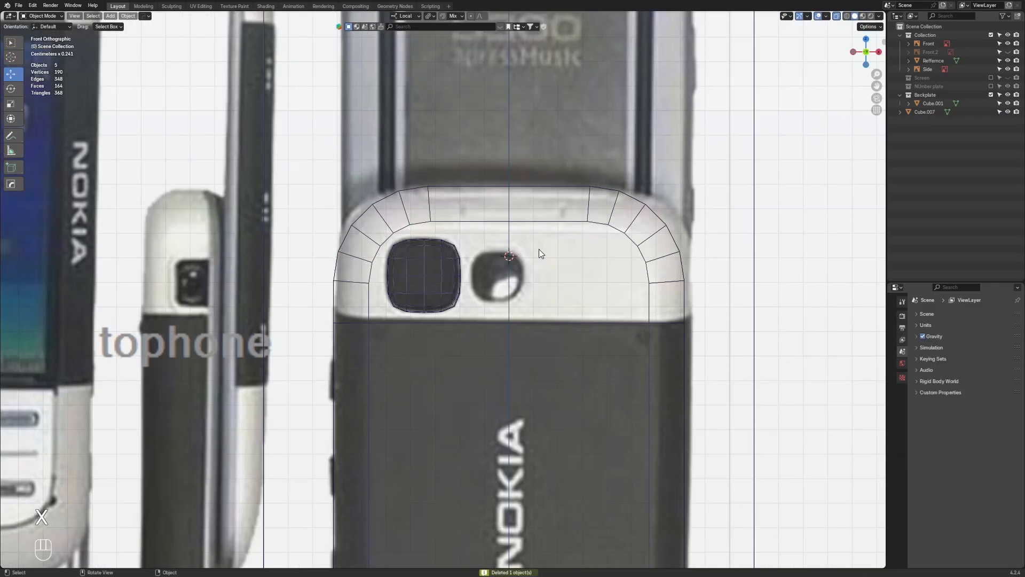
Dissolve the central horizontal and vertical edge loops of the rounded camera-window cube and return to object mode
click(437, 269)
key(Tab)
scroll(463, 258, up, 5)
key(2)
key(alt+z)
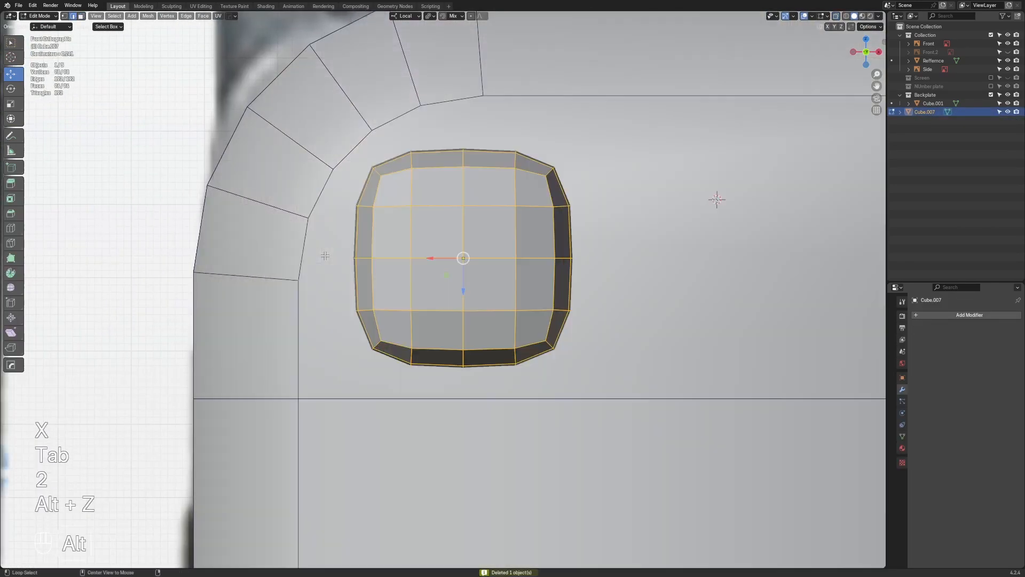
drag(325, 257, 382, 259)
key(alt+z)
drag(332, 243, 669, 264)
shift+drag(457, 123, 477, 392)
key(ctrl+x)
shift+middle_drag(524, 309, 521, 325)
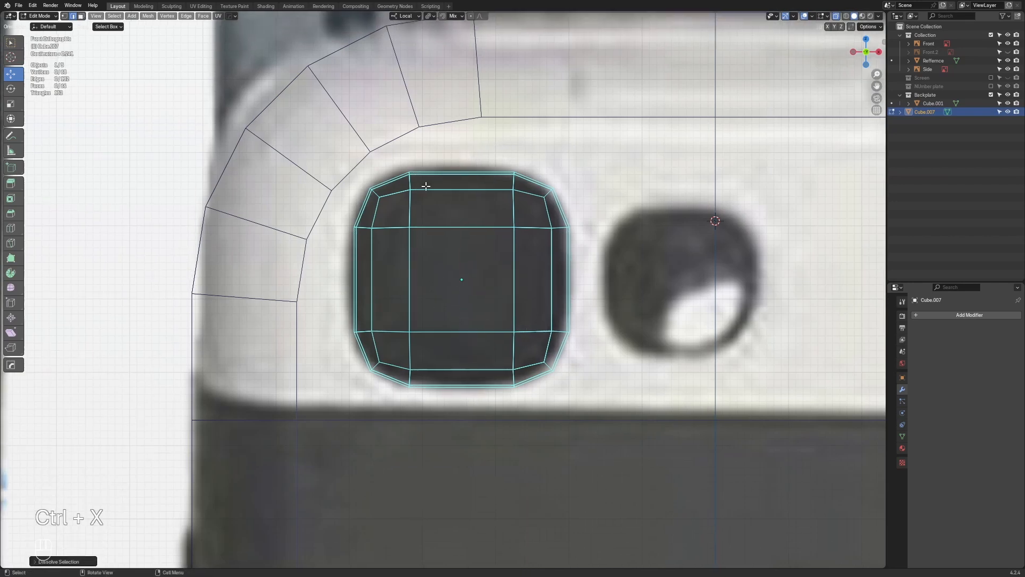
key(Tab)
scroll(566, 236, down, 3)
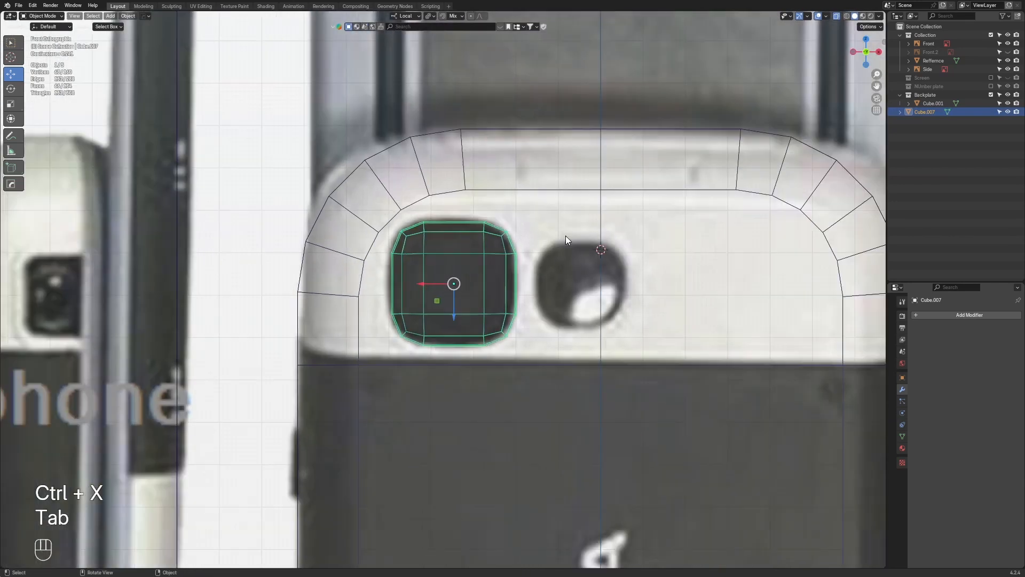
Snap the 3D cursor to the rounded cube and add an 8-vertex mesh circle there
scroll(546, 246, up, 2)
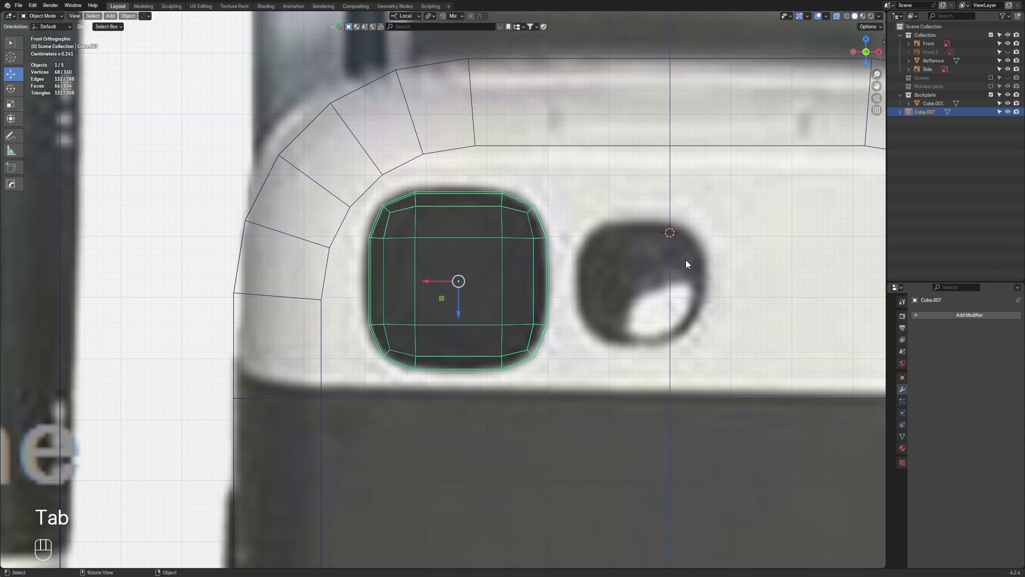
key(shift+a)
key(Escape)
key(shift+s)
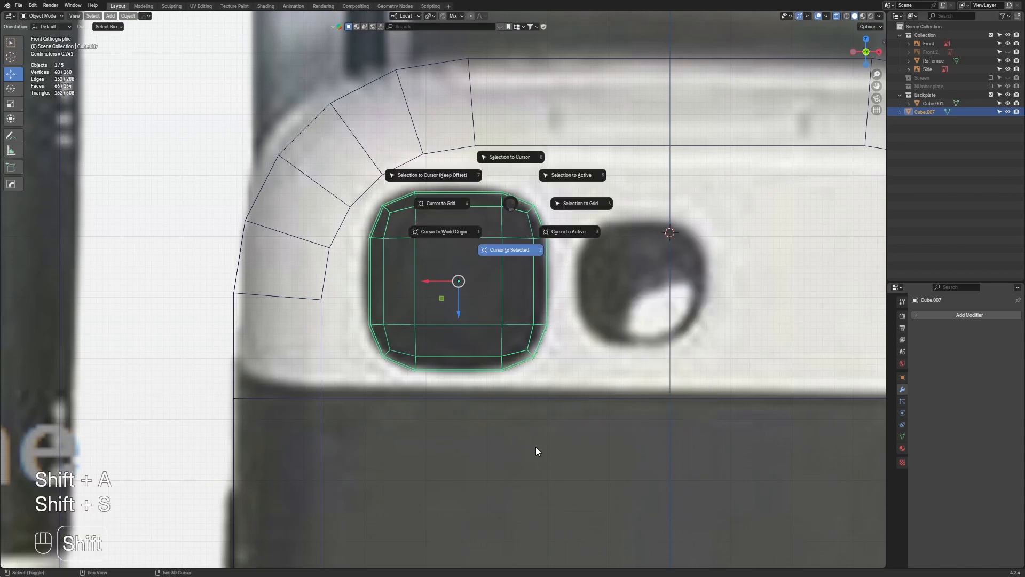
key(shift+a)
mouse_move(613, 270)
click(680, 289)
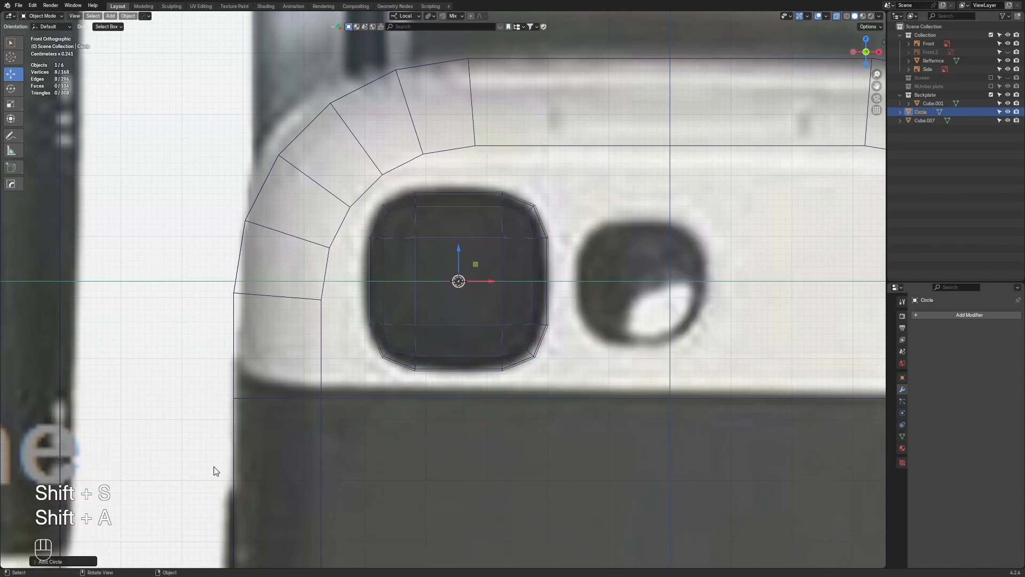
click(51, 561)
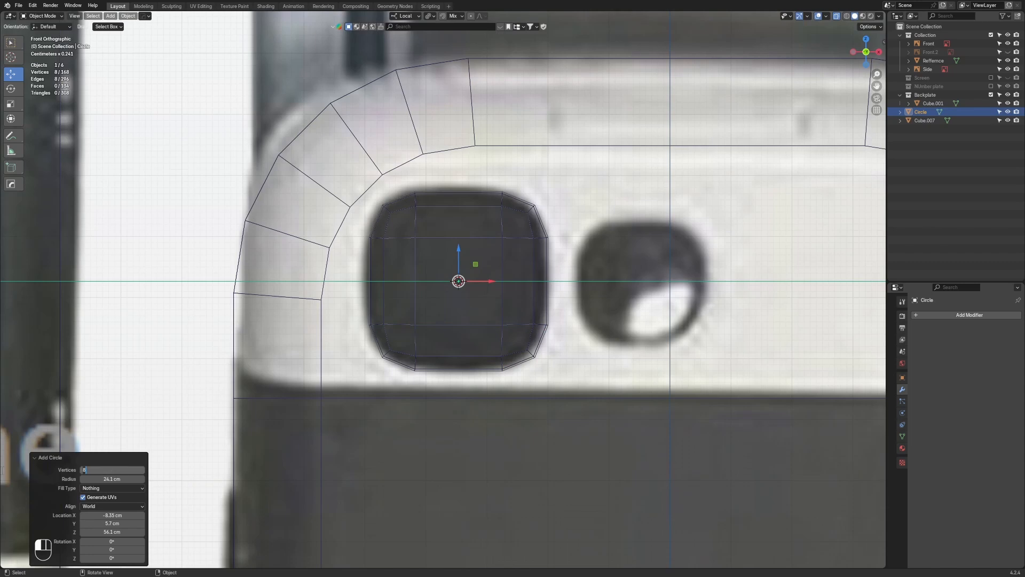
Scale the circle down and move it about 8.27 cm along X onto the small round lens in the photo
key(s)
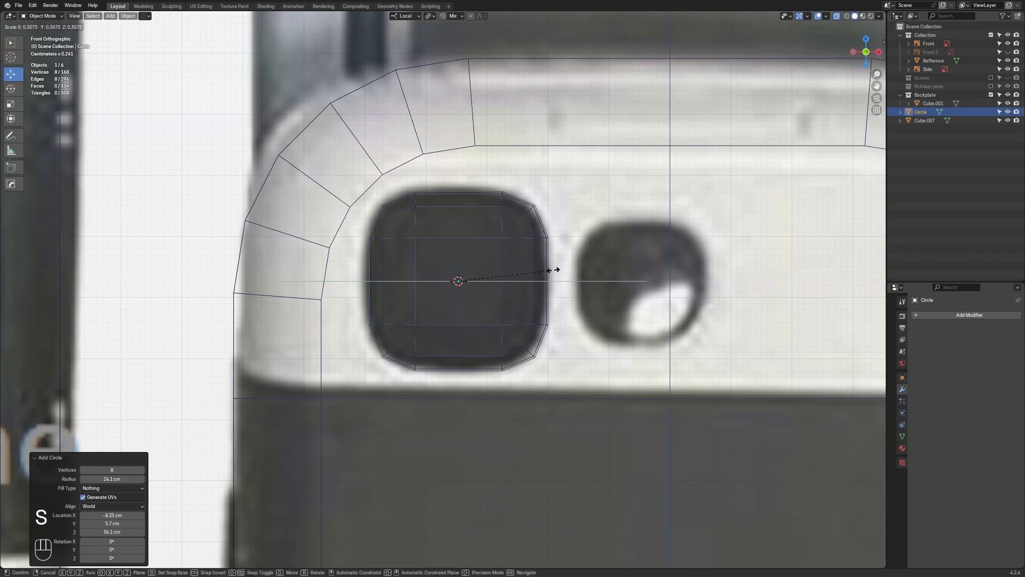
click(516, 282)
key(g)
key(x)
click(698, 282)
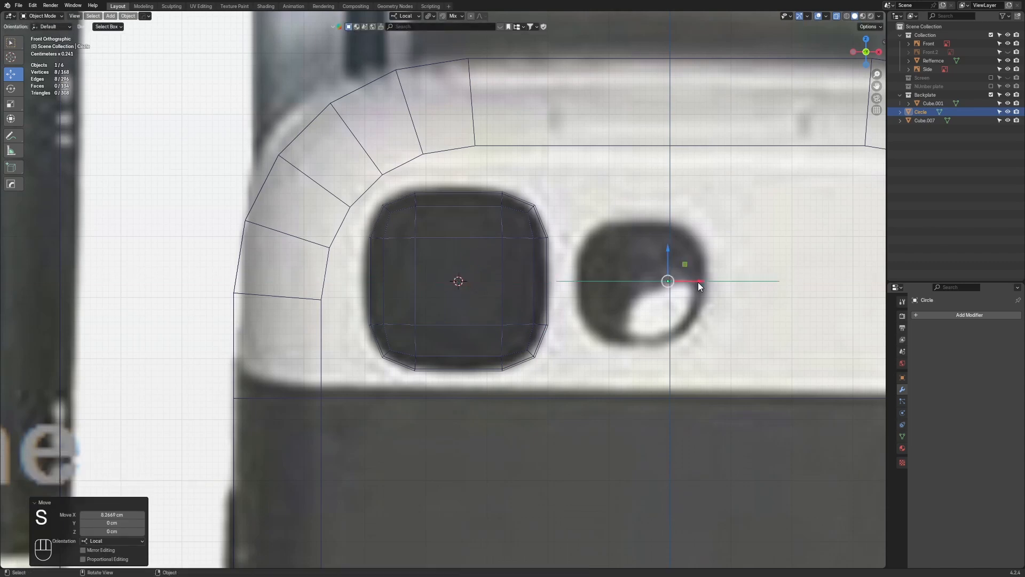
key(r)
key(x)
key(z)
key(KP_9)
key(KP_0)
click(697, 283)
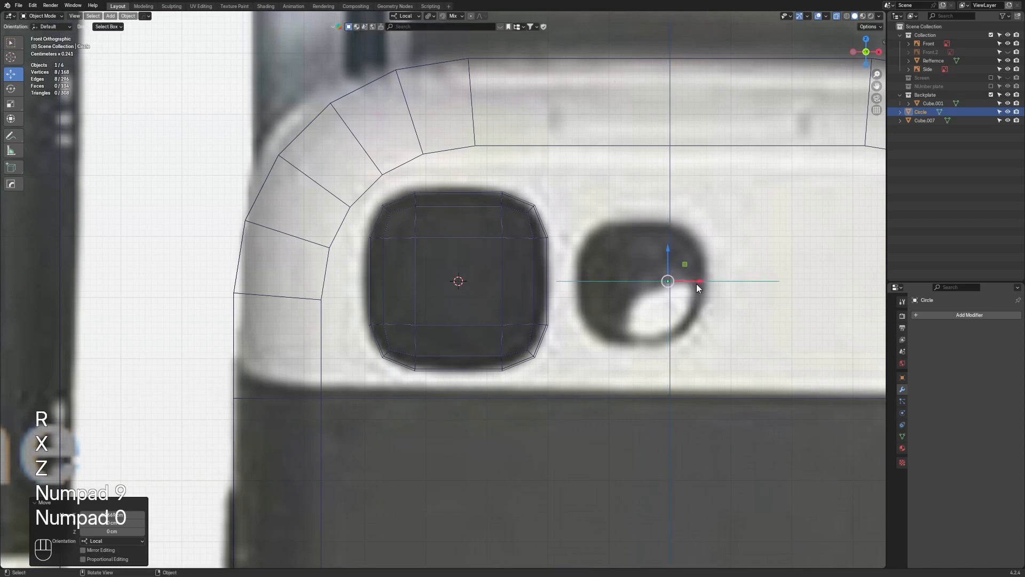
Rotate the circle 90° about its local X axis so it stands parallel to the backplate
key(r)
key(x)
key(KP_9)
key(KP_0)
key(Return)
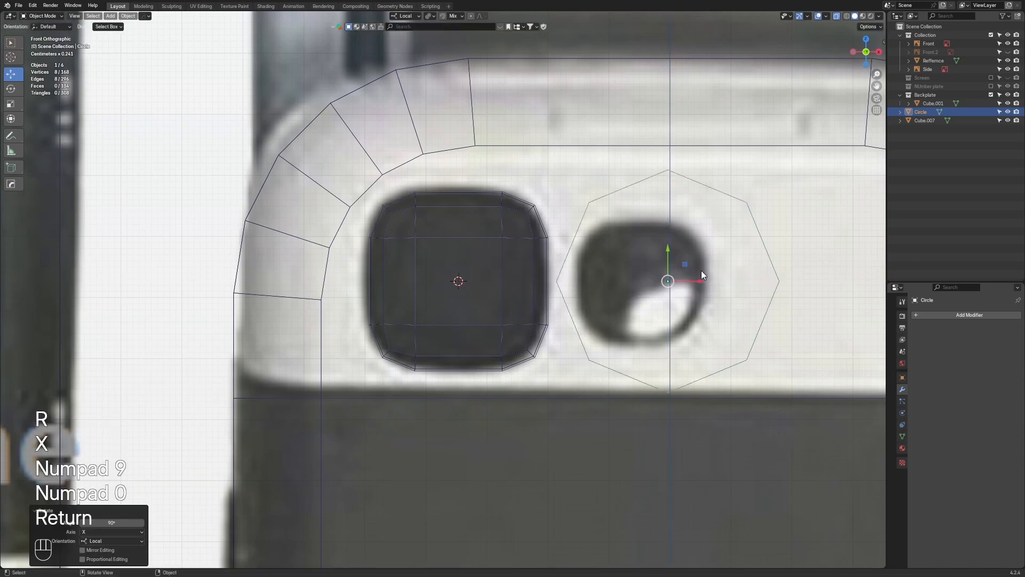
Shift the circle about -1.08 cm along X and scale it to about 0.608 to match the lens outline
drag(699, 276, 673, 275)
key(s)
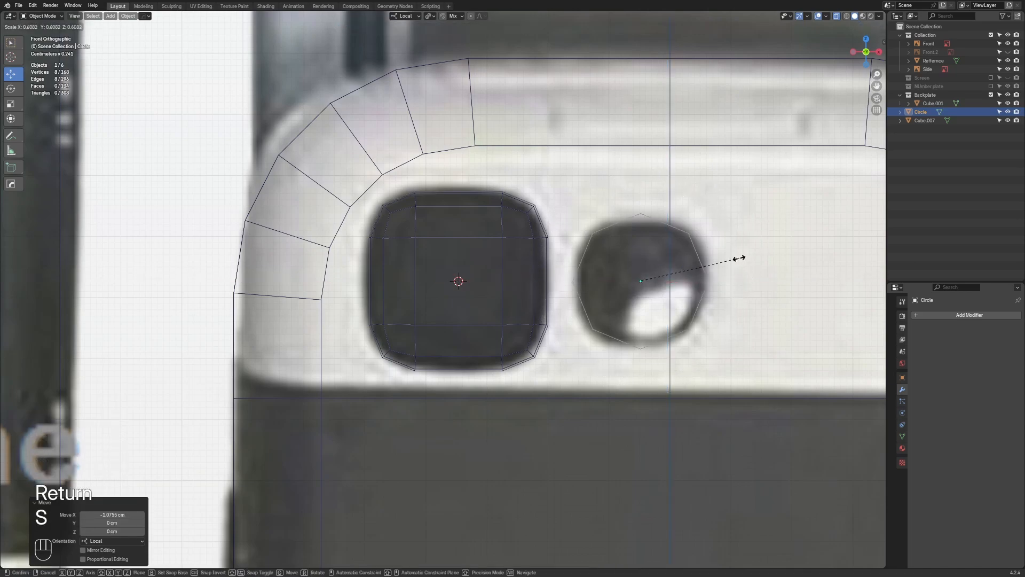
click(739, 258)
Extrude the lens circle into an eight-sided prism crossing the backplate surface and fill both of its open ends
middle_drag(738, 258, 598, 270)
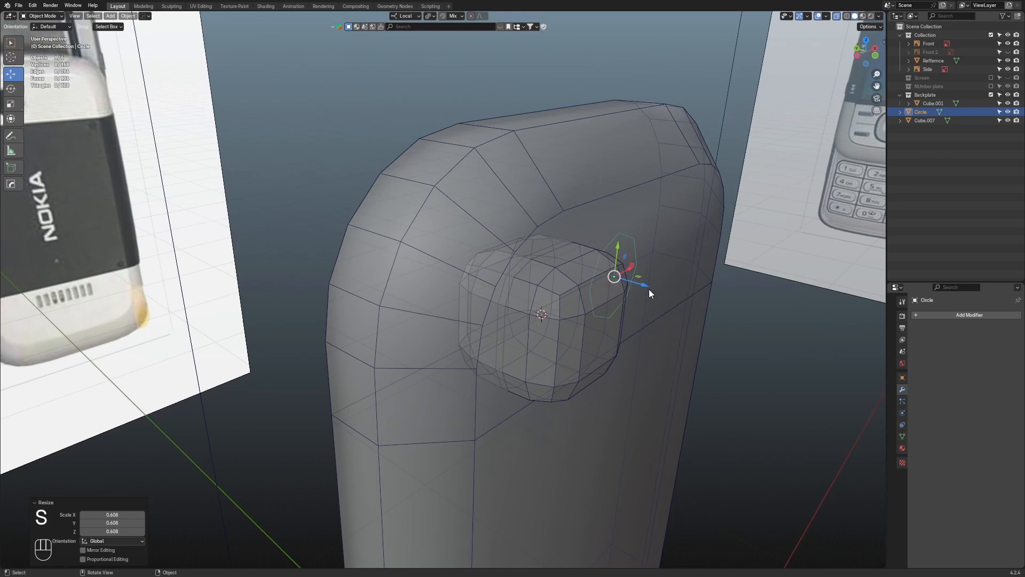
drag(649, 293, 628, 283)
key(Tab)
key(1)
key(e)
right_click(685, 299)
middle_drag(627, 282, 765, 289)
drag(707, 169, 589, 298)
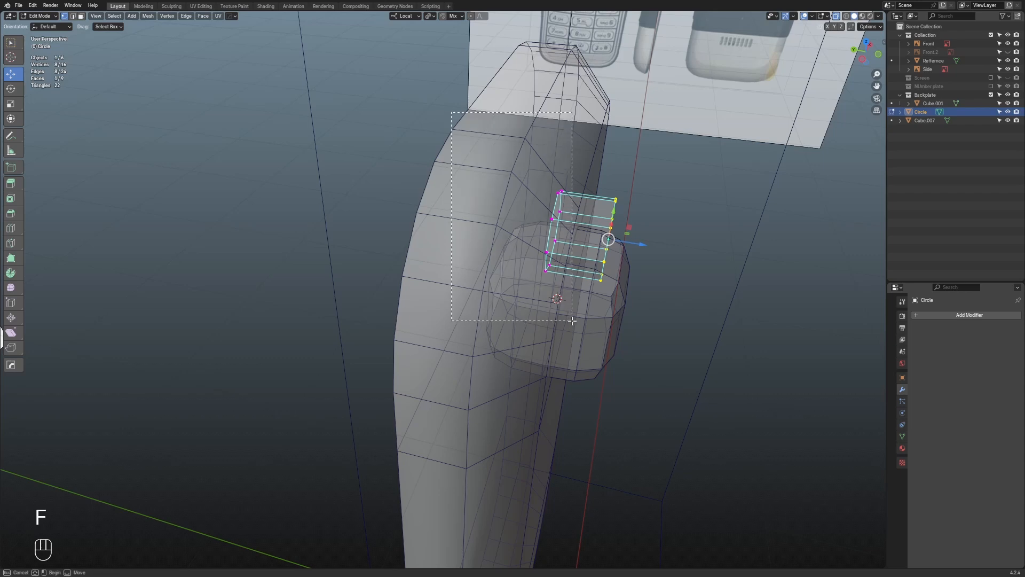
key(f)
key(Tab)
Switch the transform orientation to Global and move the prism and rounded cube together along Y, clear of the backplate
shift+click(629, 253)
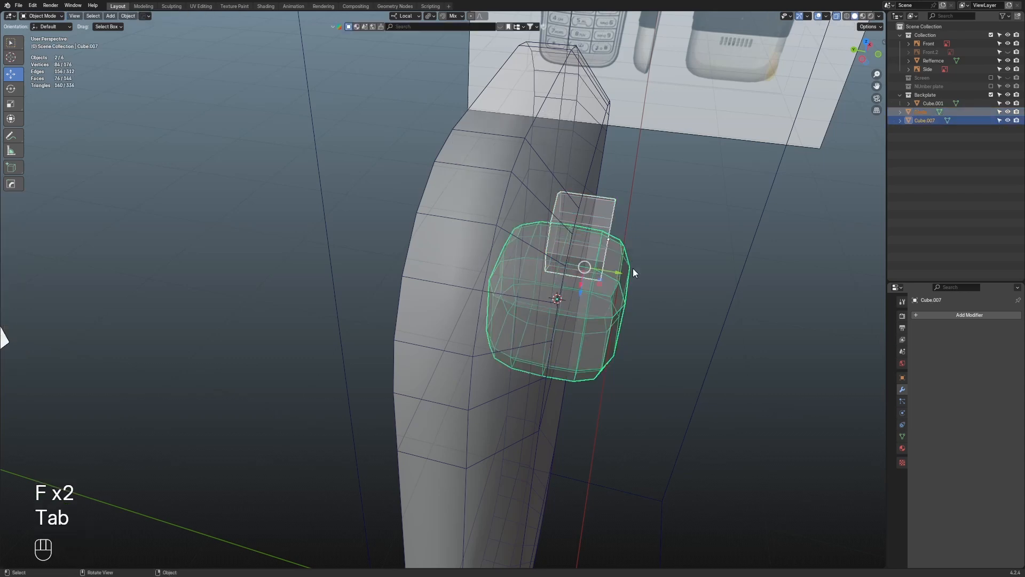
key(ctrl+z)
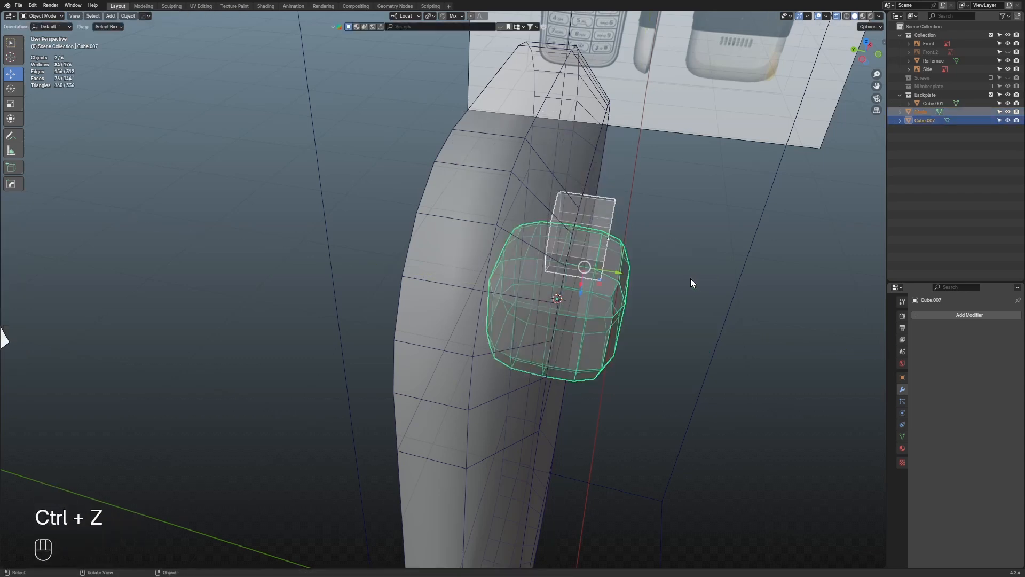
key(comma)
click(483, 239)
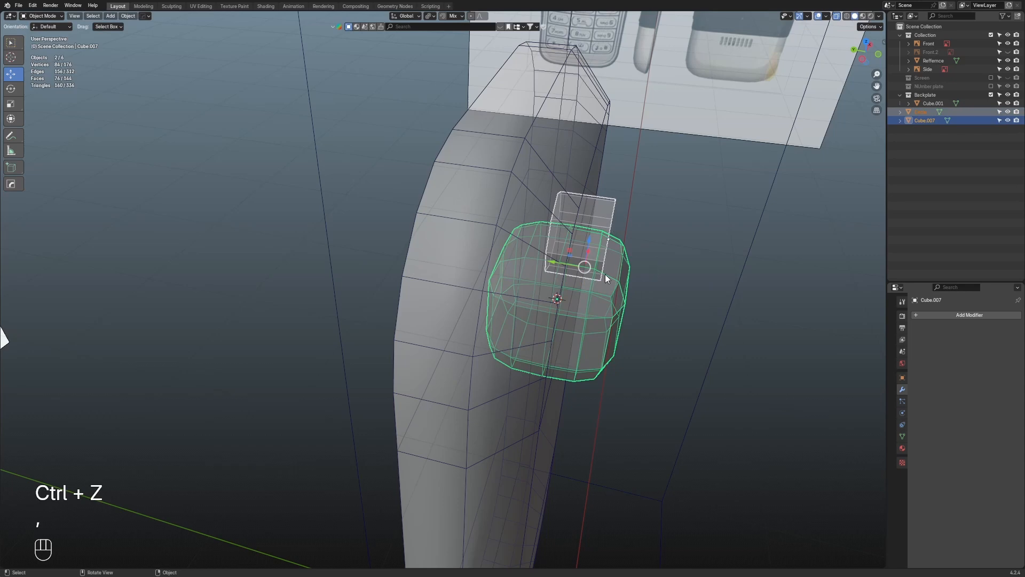
drag(559, 264, 664, 283)
Merge the rounded cube's vertices by distance, dissolve one edge loop around it, and return to object mode
scroll(666, 283, down, 3)
key(alt+z)
middle_drag(725, 290, 639, 322)
key(q)
mouse_move(665, 289)
key(Tab)
key(2)
key(a)
key(m)
click(631, 338)
key(2)
alt+click(590, 324)
key(ctrl+x)
key(Tab)
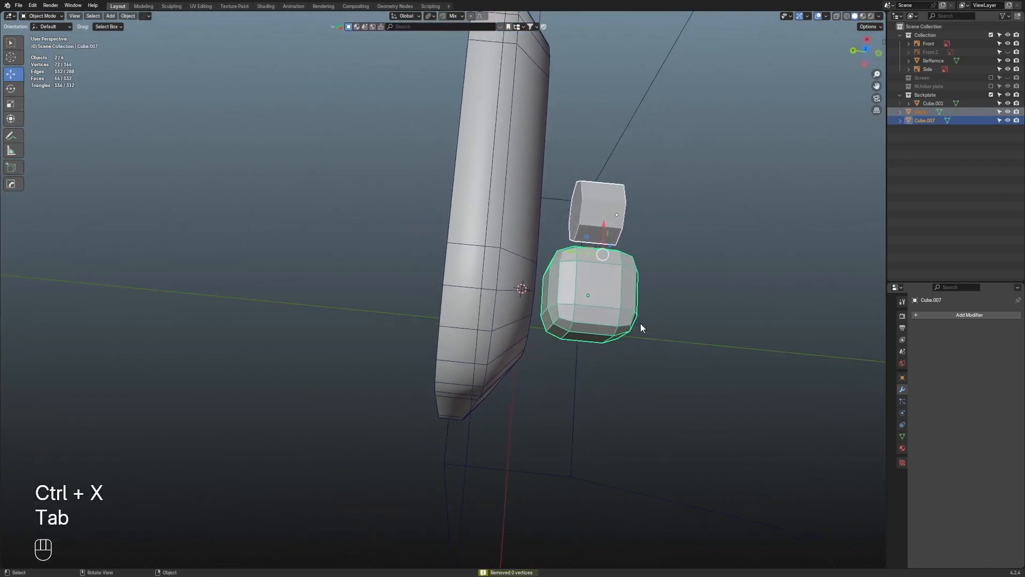
Move the rounded cube and the prism into a new collection named Collection 5
key(m)
click(642, 311)
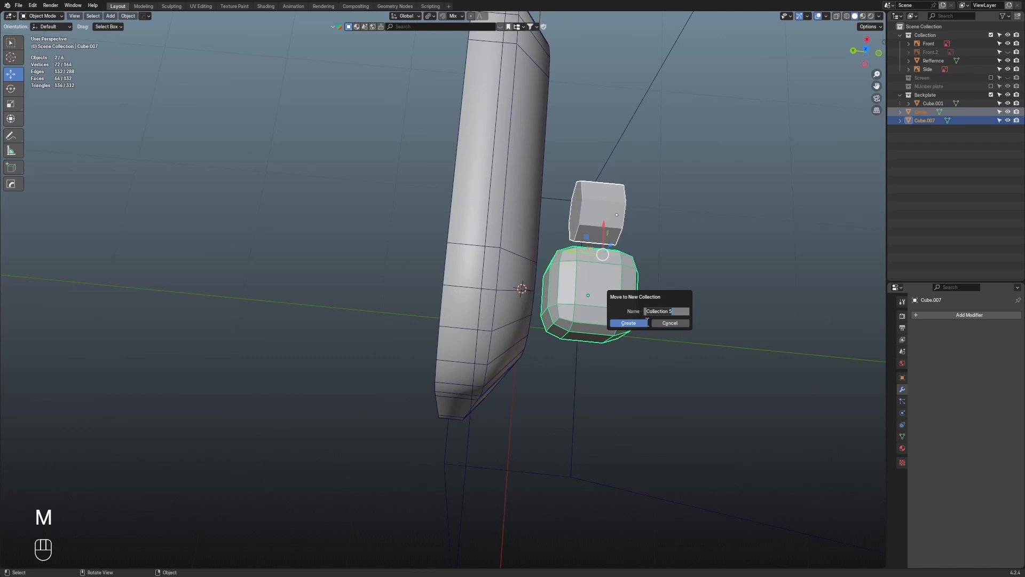
click(637, 325)
middle_drag(829, 184, 823, 189)
click(771, 220)
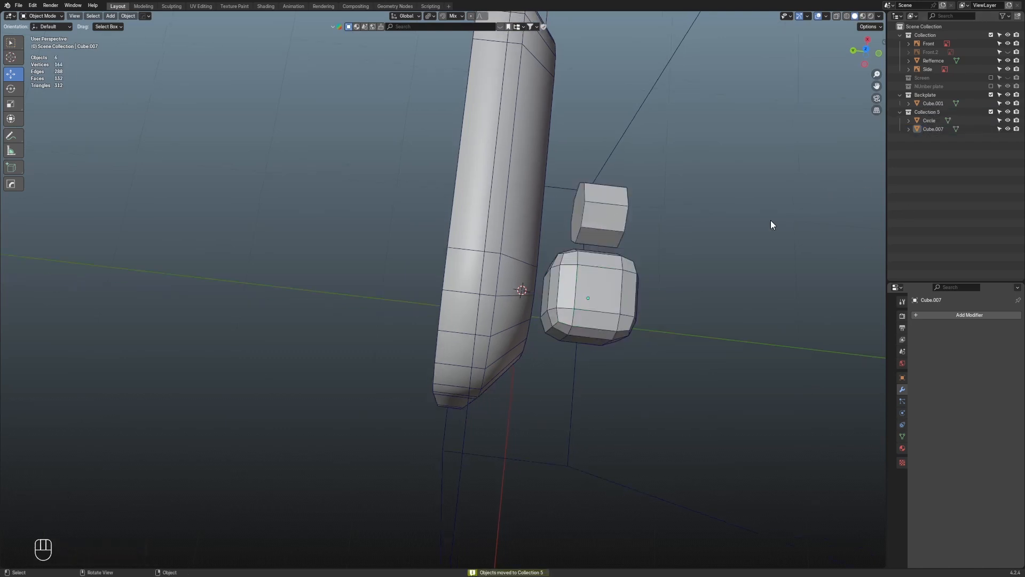
Move the rounded cube and the prism together about 4.44 cm along global Y, back into the backplate
click(617, 274)
shift+click(626, 231)
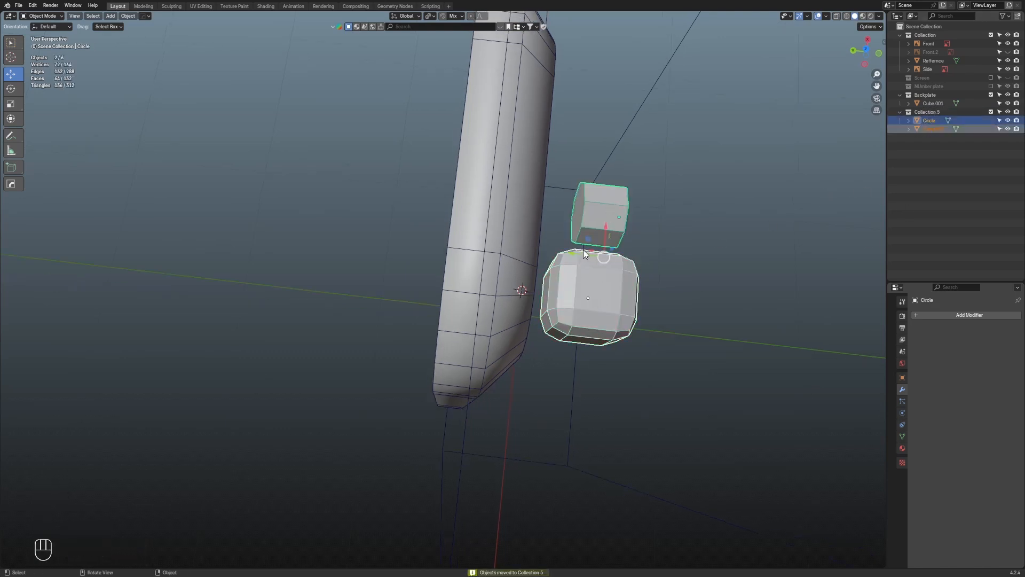
drag(583, 249, 527, 242)
middle_drag(527, 243, 721, 241)
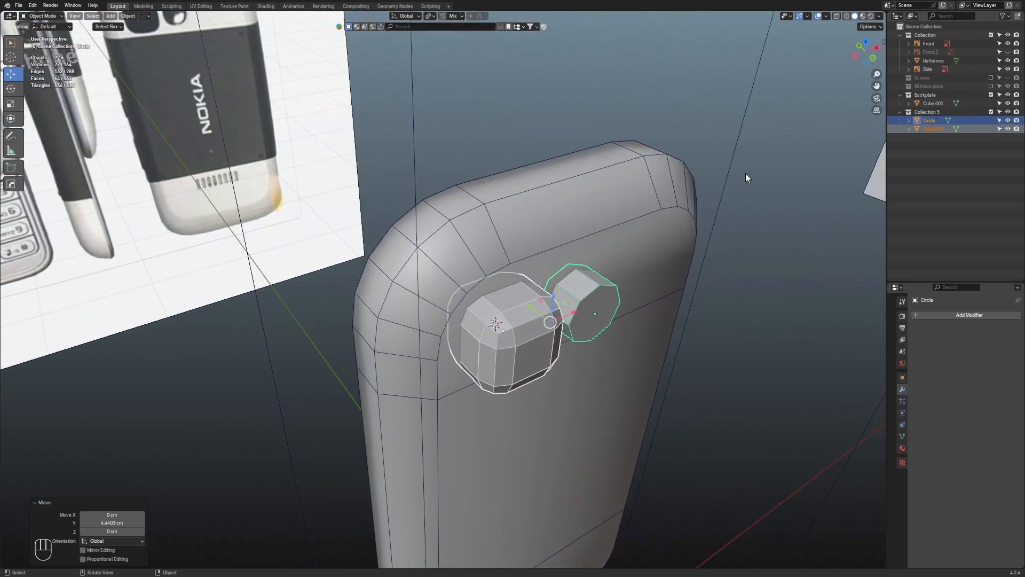
Add a Boolean modifier to the backplate and enlarge the area showing the modifier settings
middle_drag(745, 178, 661, 163)
click(710, 123)
click(587, 254)
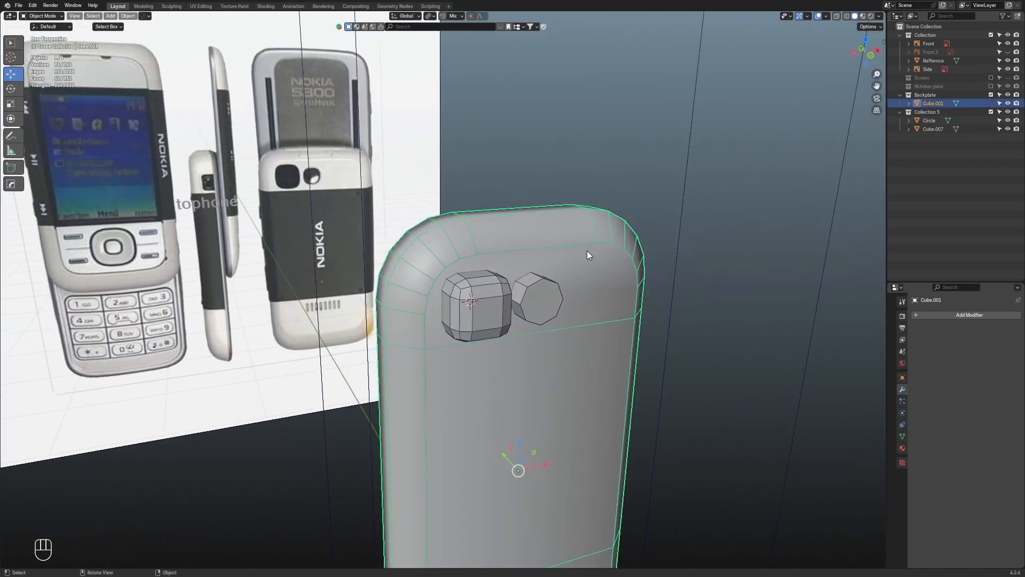
click(935, 316)
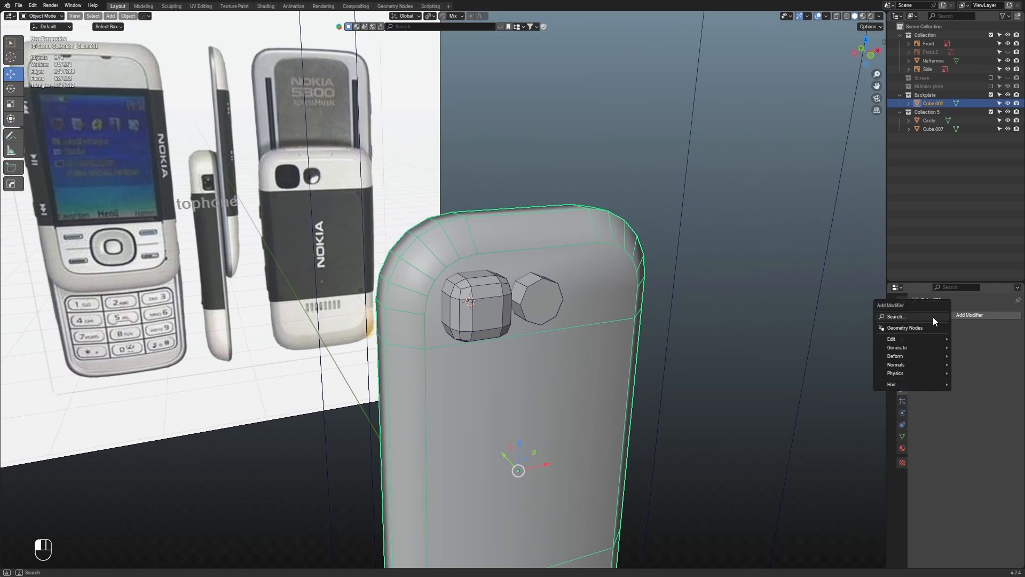
mouse_move(904, 344)
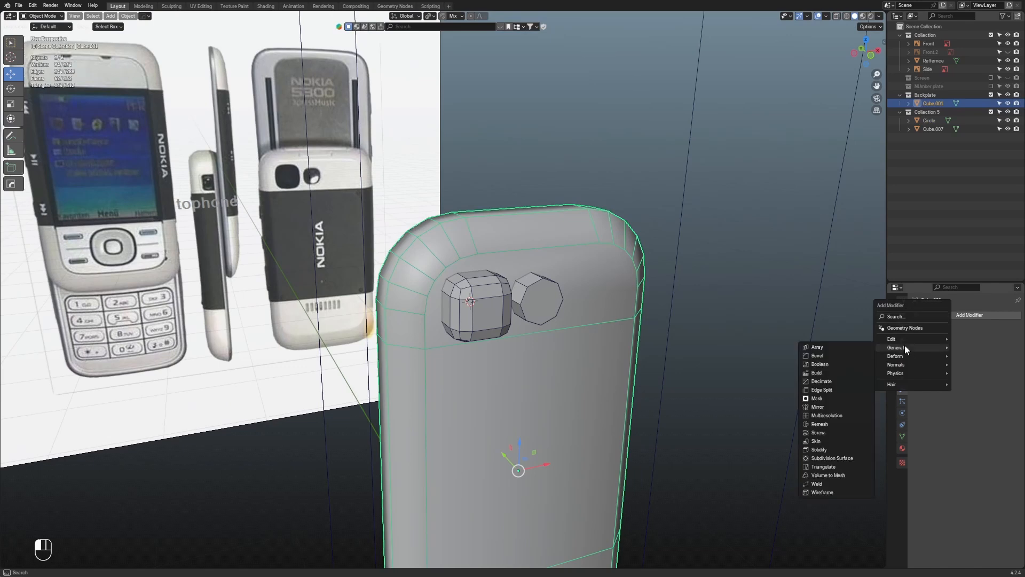
click(849, 366)
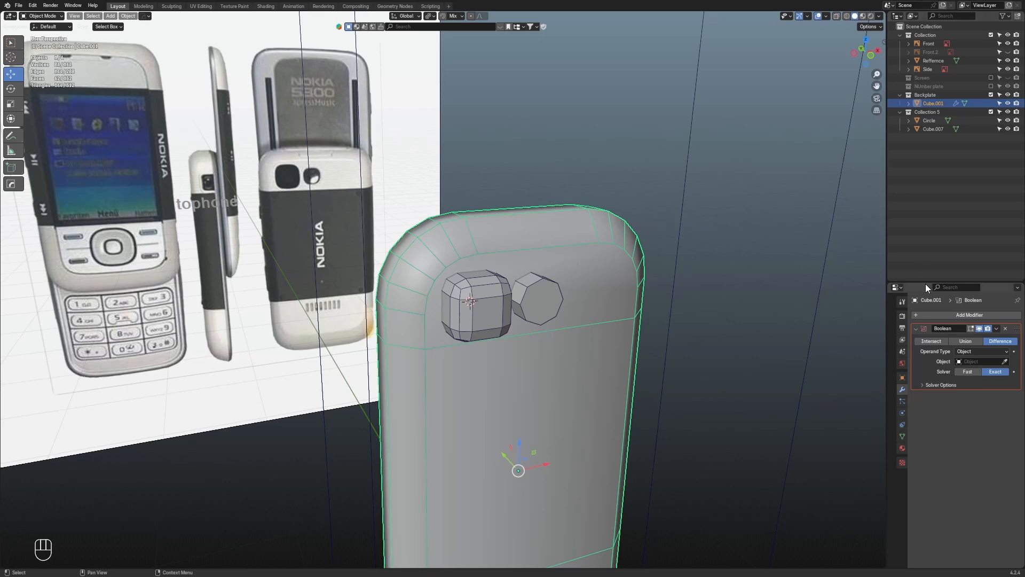
drag(924, 283, 927, 193)
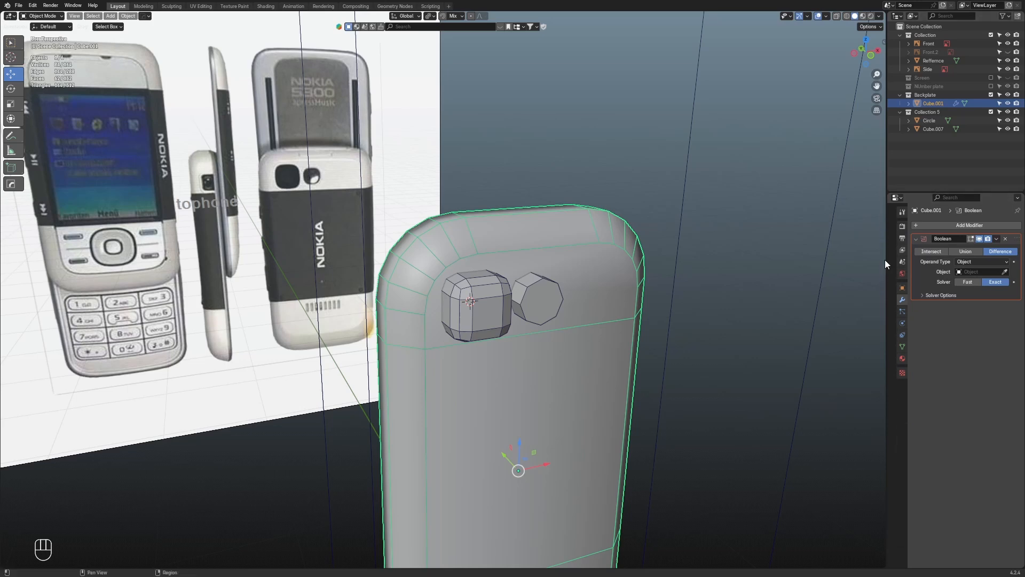
drag(885, 259, 838, 261)
Set the Boolean's operand type to Collection and choose Collection 5 as the cutter
click(929, 262)
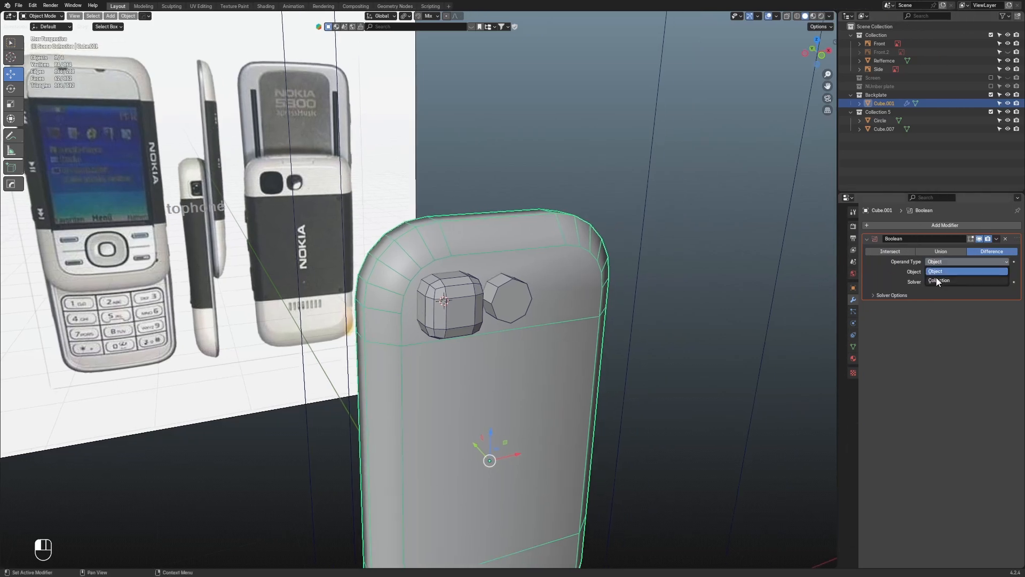
click(937, 280)
click(983, 271)
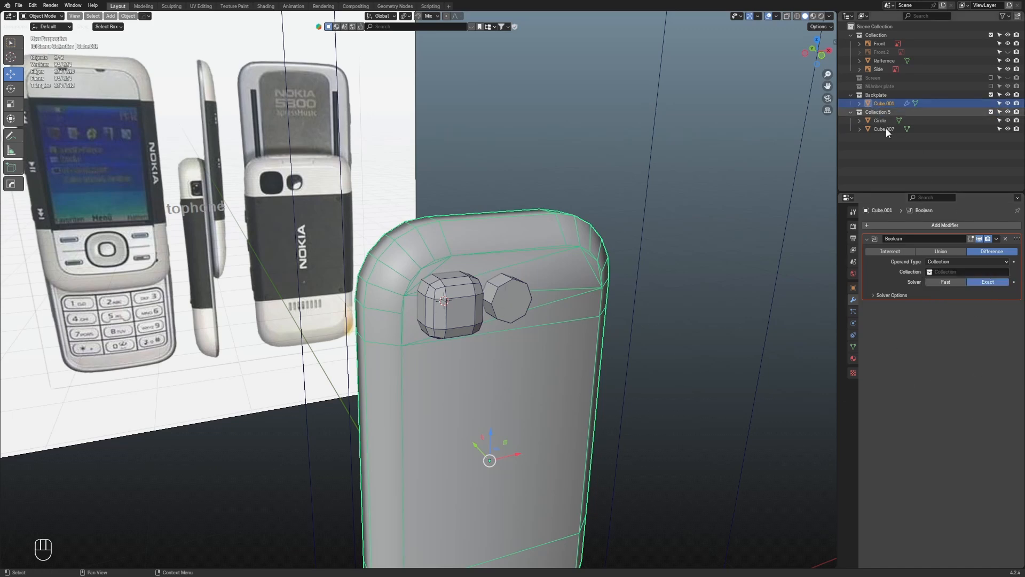
click(929, 272)
click(940, 302)
Inspect the cutters against the backplate and apply the backplate's Boolean modifier
scroll(645, 254, up, 1)
middle_drag(645, 254, 719, 277)
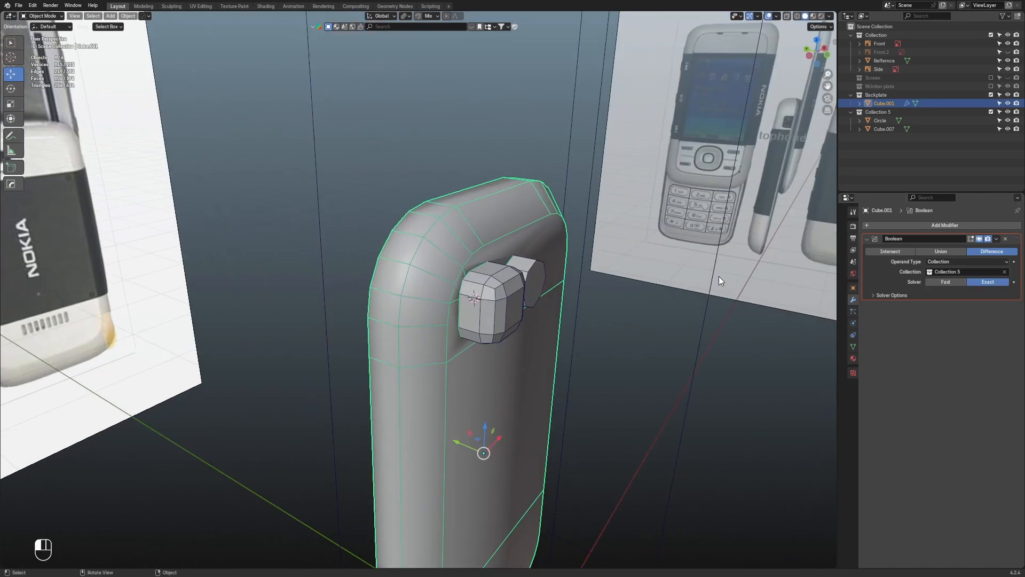
click(719, 277)
scroll(716, 282, up, 1)
click(517, 327)
middle_drag(517, 327, 709, 354)
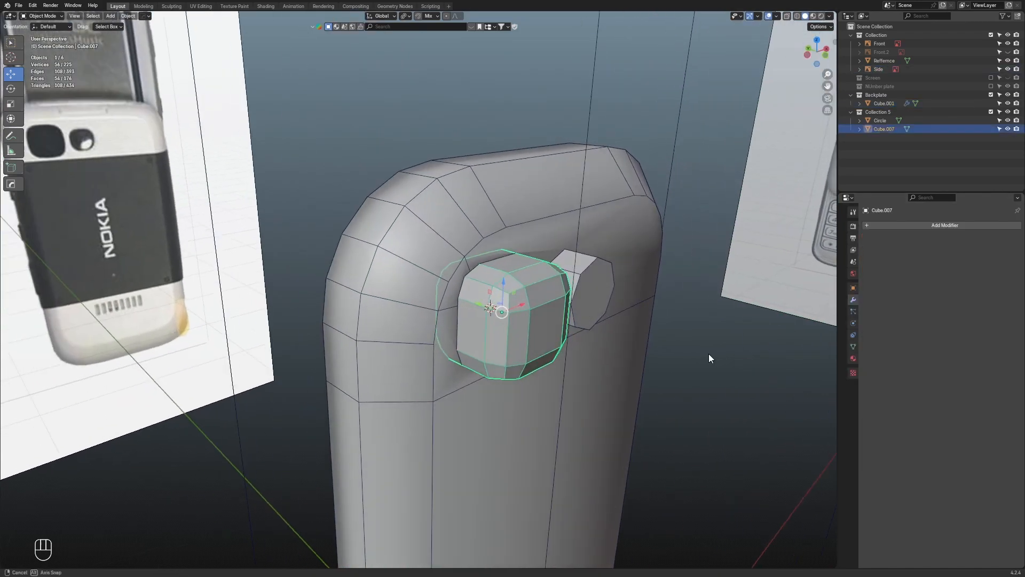
click(506, 232)
key(ctrl+a)
Hide the rounded cube and prism cutters, and isolate the backplate by hiding all other objects
scroll(641, 289, up, 1)
middle_drag(635, 289, 617, 308)
click(598, 292)
shift+click(628, 294)
scroll(641, 290, down, 3)
key(h)
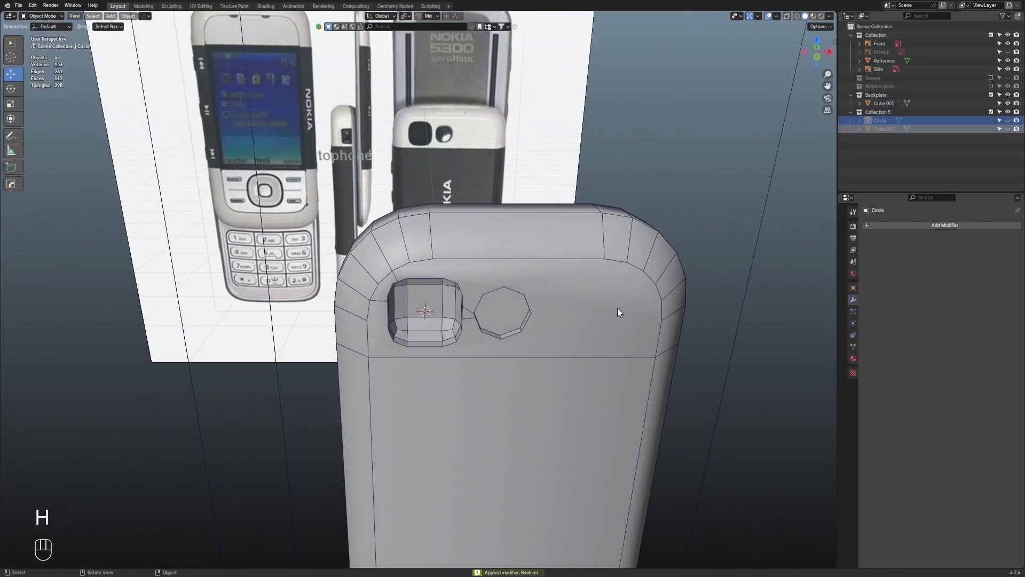
click(617, 307)
scroll(556, 312, up, 2)
key(shift+h)
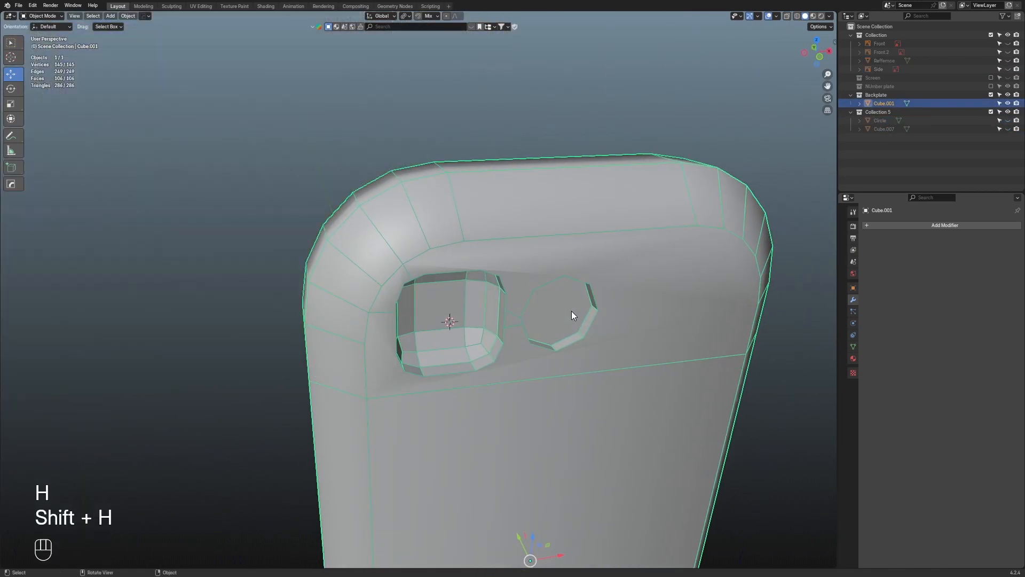
In edit mode, select the backplate rim vertices on the side opposite the cutouts in X-ray top view and hide them
scroll(566, 311, down, 1)
key(Tab)
middle_drag(555, 309, 611, 322)
key(KP_7)
key(1)
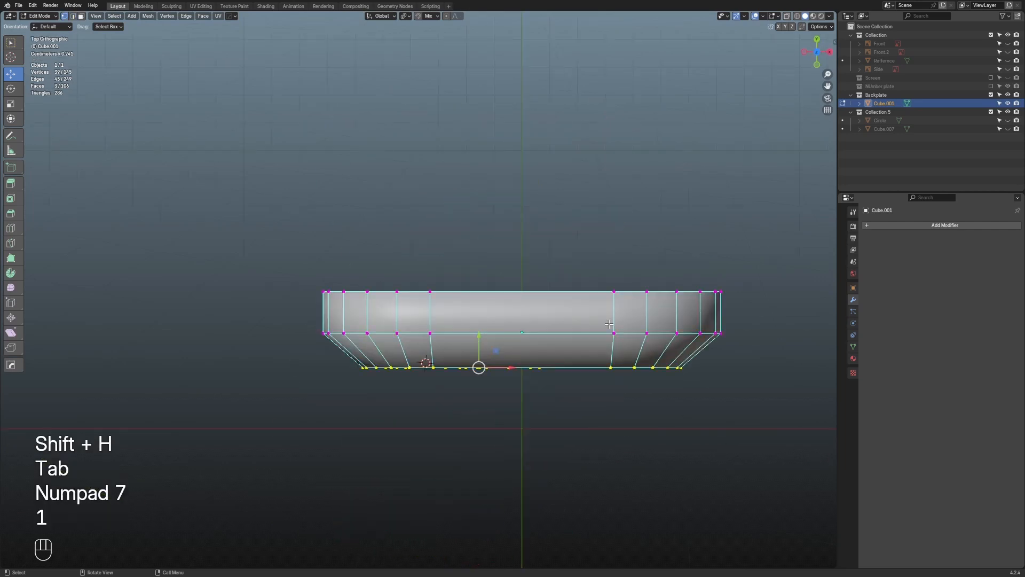
key(alt+z)
drag(354, 241, 745, 303)
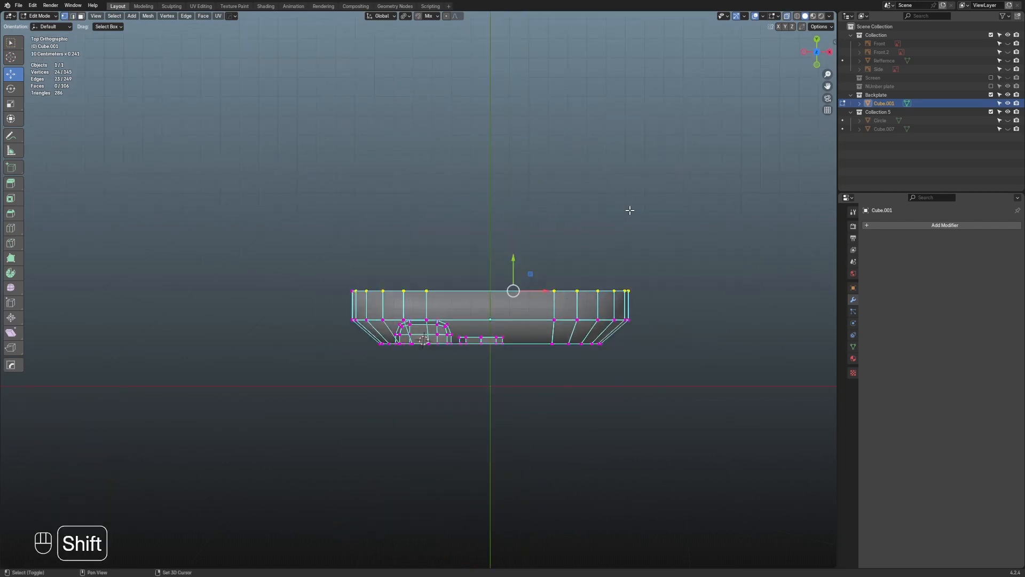
shift+drag(281, 231, 576, 307)
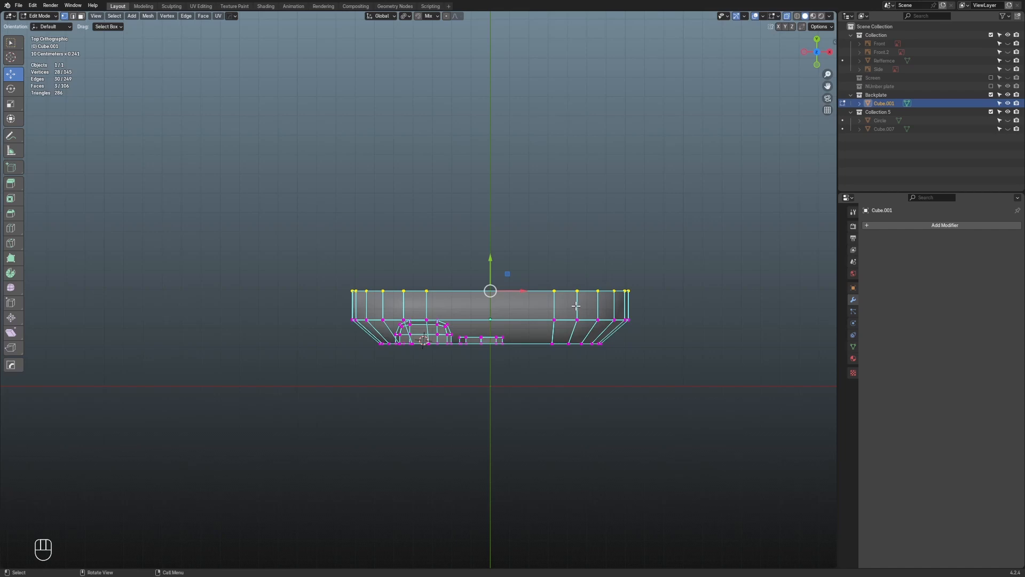
key(h)
Delete the middle loop of wall faces around the rounded-square camera recess in the backplate
middle_drag(622, 270, 513, 197)
key(alt+z)
scroll(604, 181, up, 5)
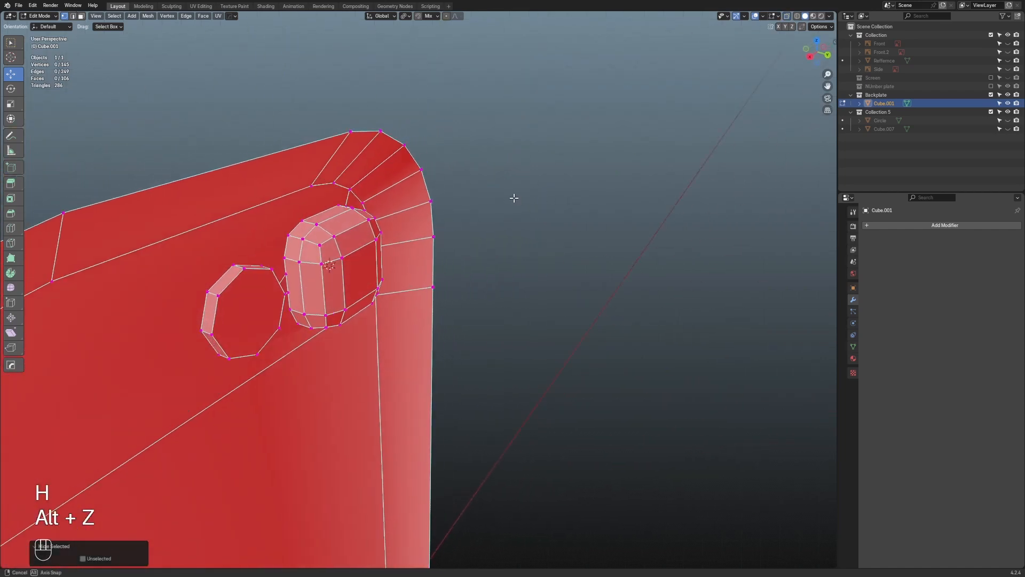
key(2)
key(3)
alt+click(301, 269)
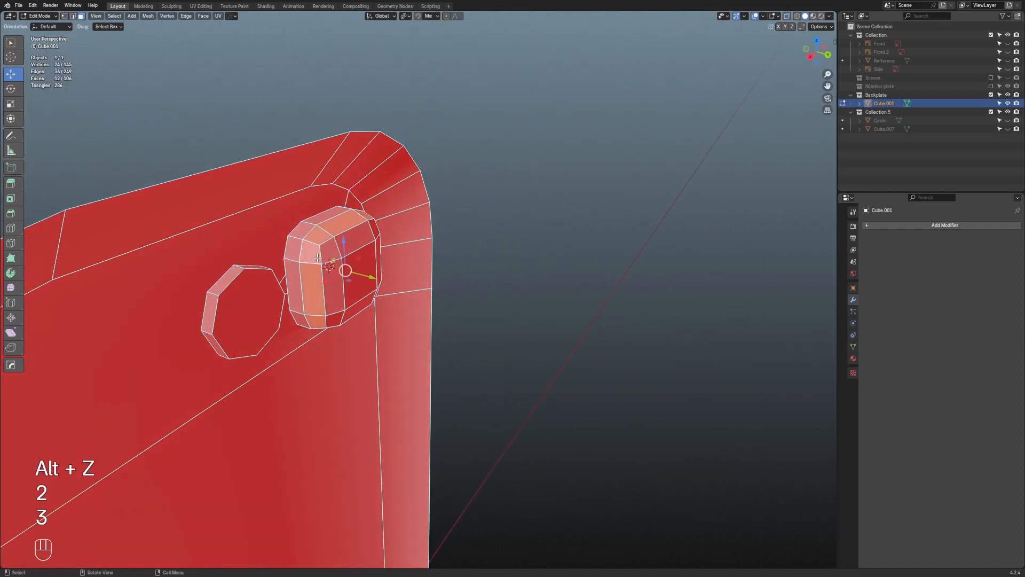
key(x)
click(317, 257)
Delete the remaining outer wall ring and the disconnected inner faces of the rounded-square camera recess
key(2)
alt+click(301, 245)
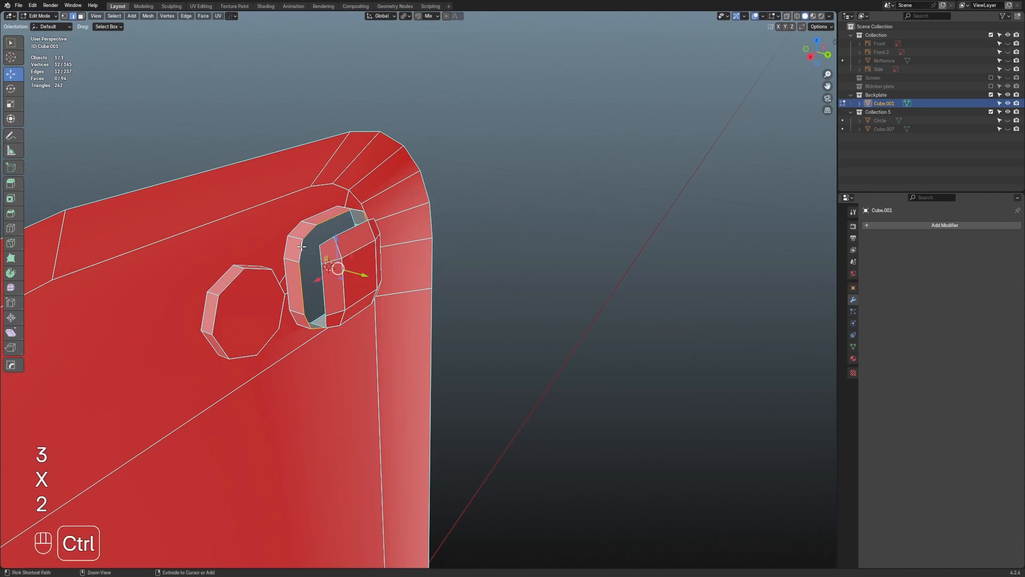
key(ctrl+KP_Add)
key(x)
click(301, 245)
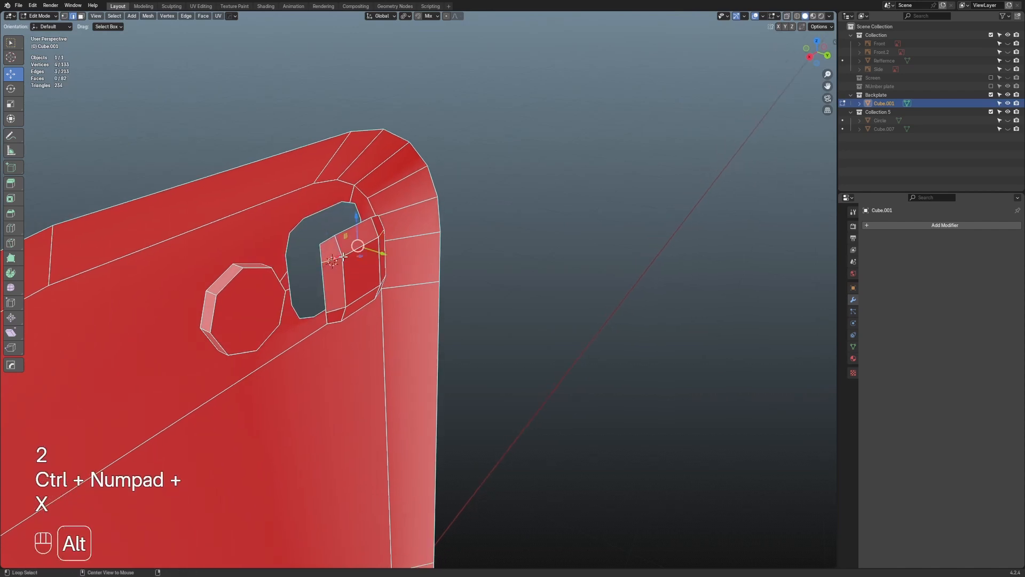
alt+click(343, 256)
key(ctrl+l)
key(x)
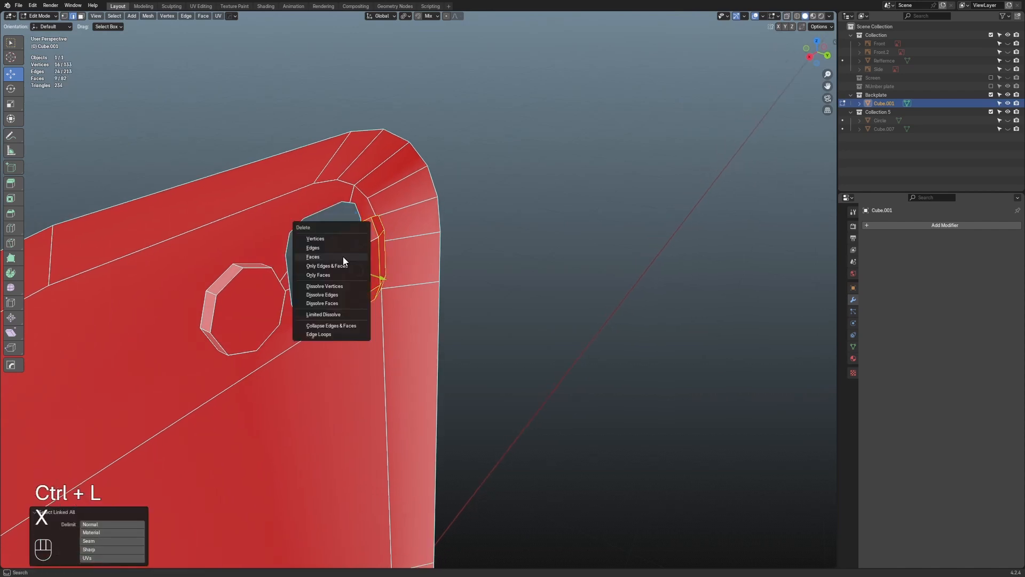
click(343, 256)
Delete the floor and wall faces of the octagonal lens recess beside the camera window
key(3)
key(ctrl+KP_Add)
key(x)
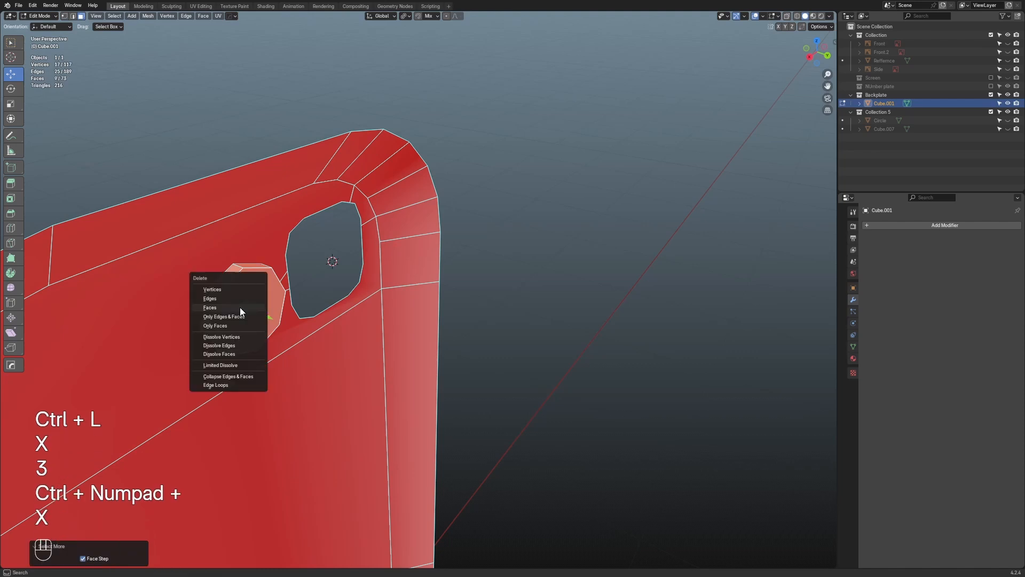
click(239, 307)
middle_drag(239, 307, 389, 272)
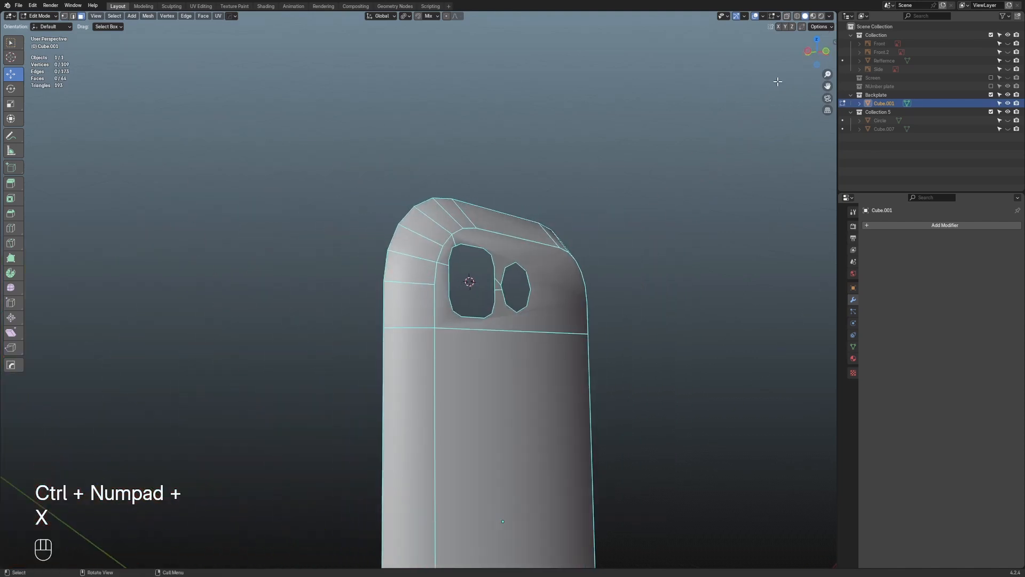
In front view, knife two edges joining the upper and lower facing corner vertices of the camera window and the octagonal lens hole
drag(815, 54, 587, 195)
key(KP_1)
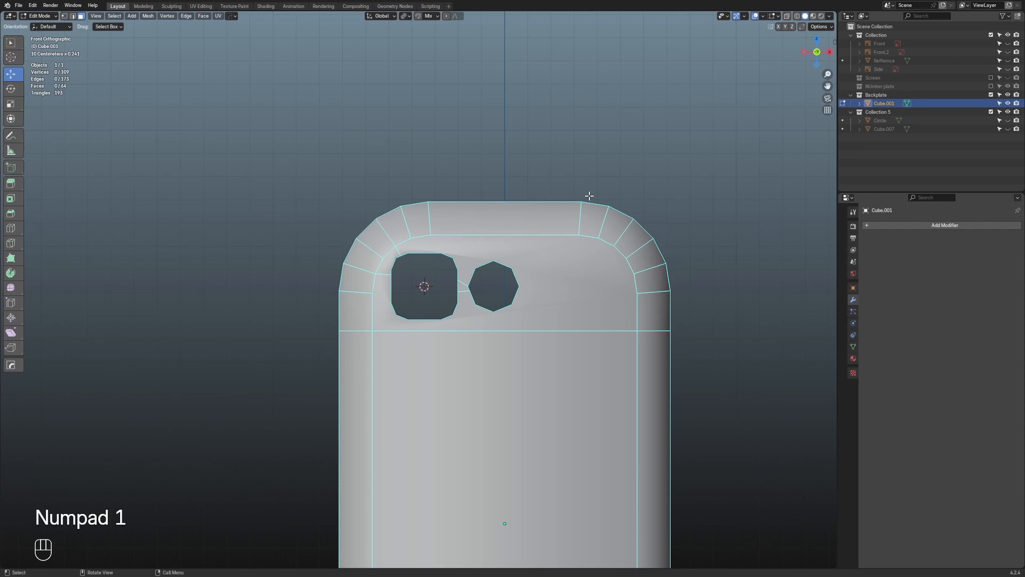
scroll(481, 184, up, 2)
shift+middle_drag(352, 181, 372, 212)
key(1)
scroll(479, 167, up, 3)
shift+middle_drag(479, 166, 476, 159)
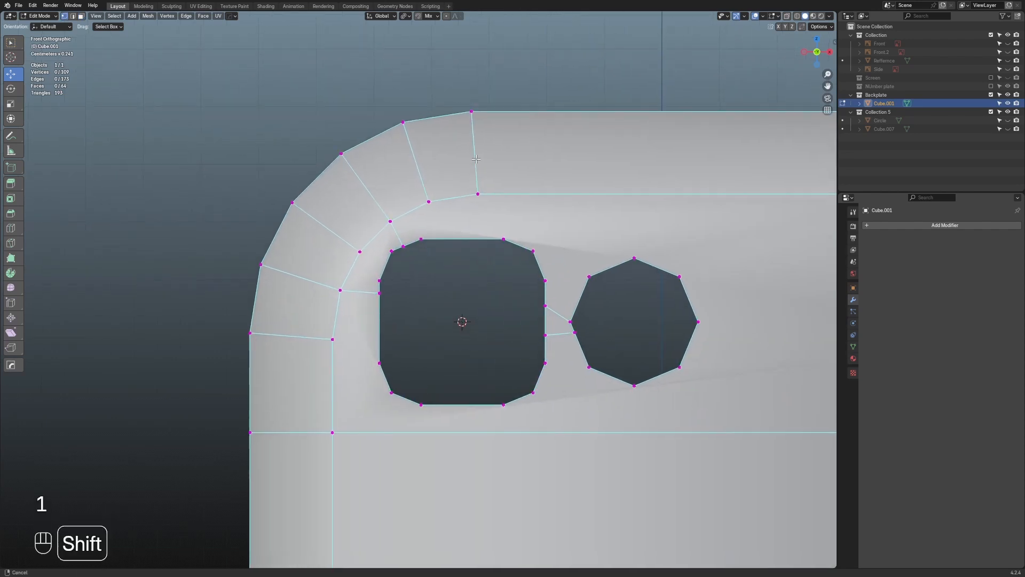
scroll(481, 160, down, 2)
scroll(603, 283, up, 2)
shift+middle_drag(540, 233, 437, 193)
key(k)
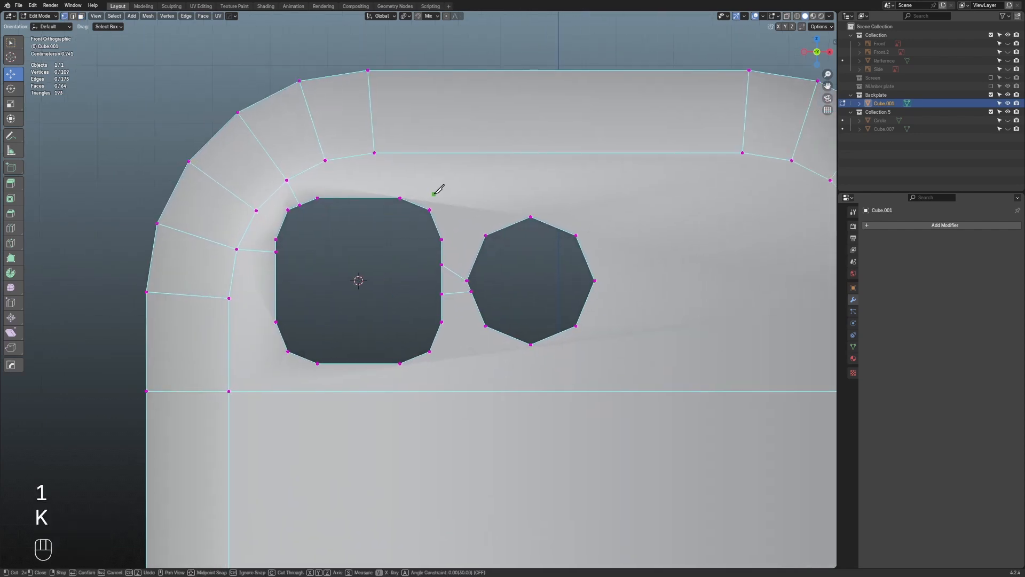
click(442, 239)
scroll(470, 278, up, 1)
shift+middle_drag(467, 307, 471, 279)
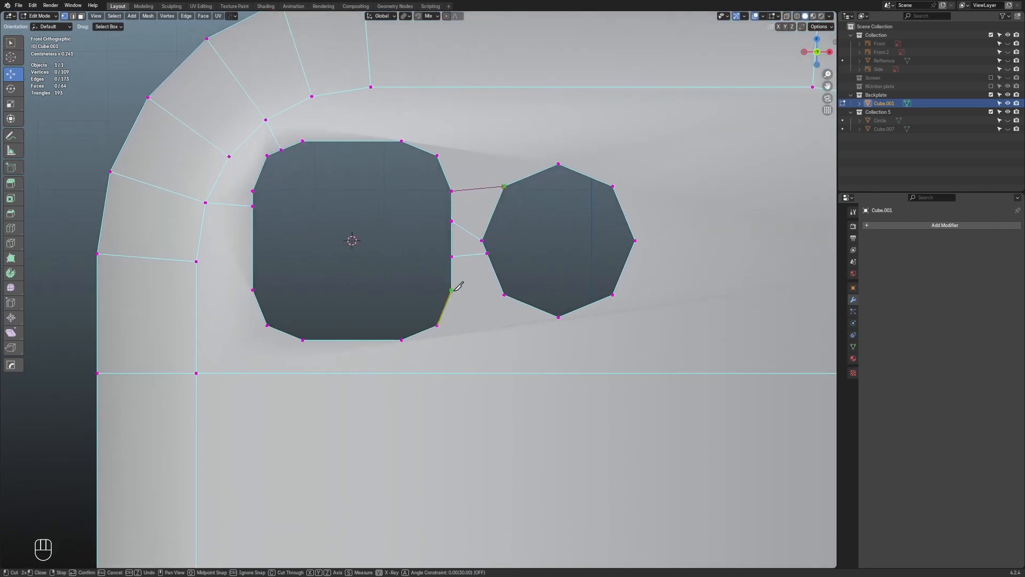
click(453, 289)
scroll(554, 224, down, 2)
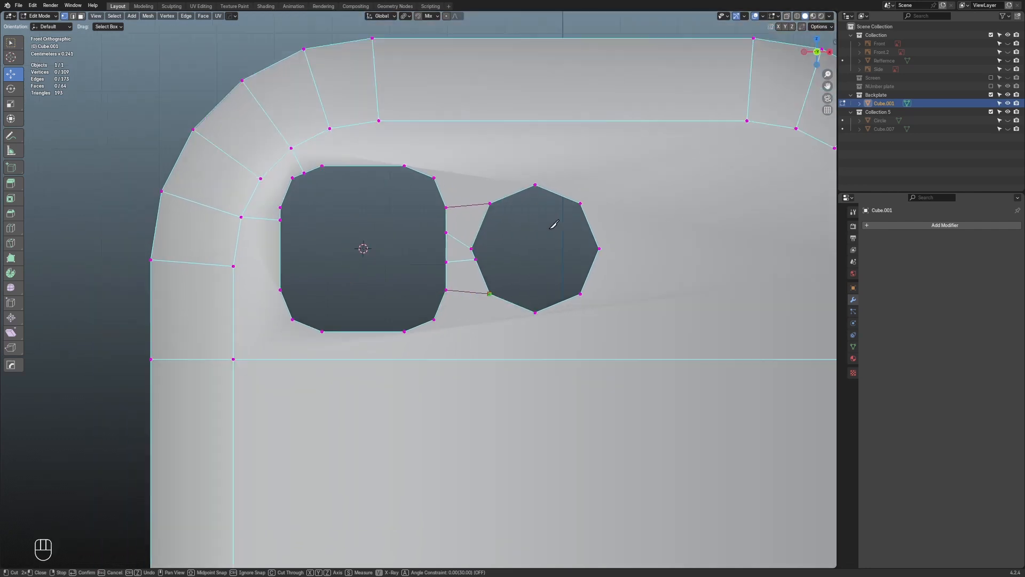
scroll(466, 219, up, 3)
scroll(498, 204, down, 1)
shift+middle_drag(479, 194, 495, 199)
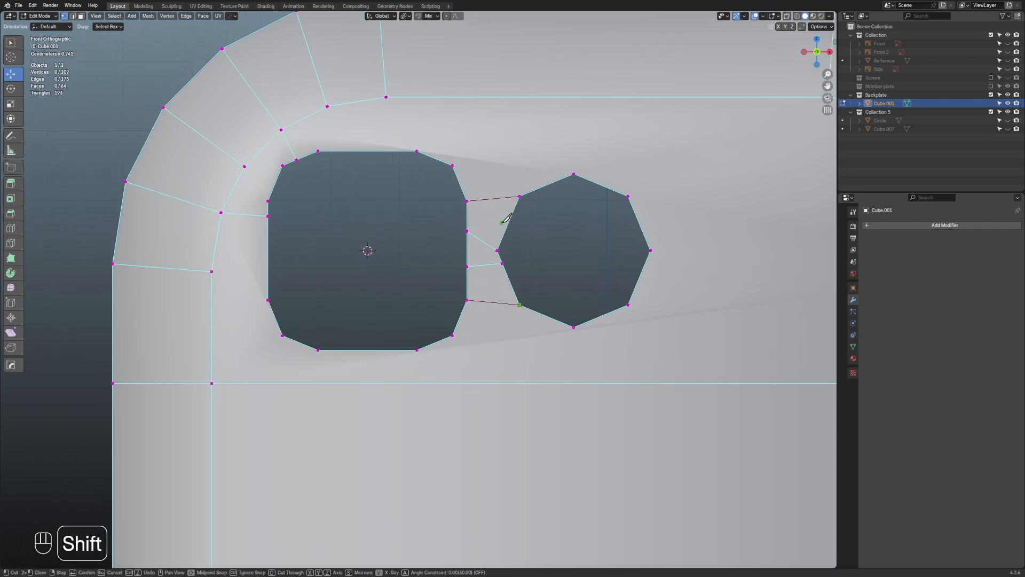
shift+middle_drag(483, 321, 456, 276)
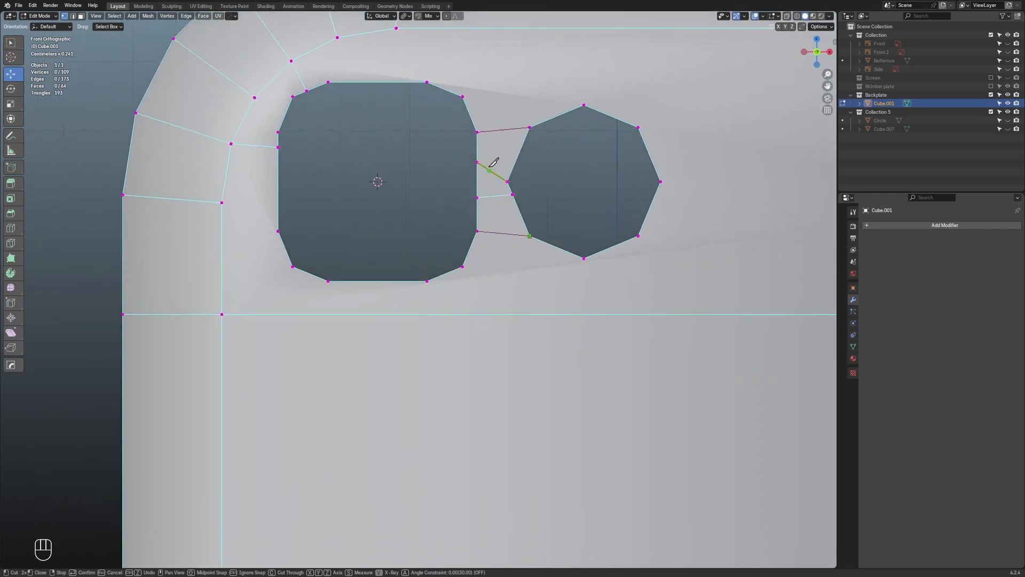
key(Return)
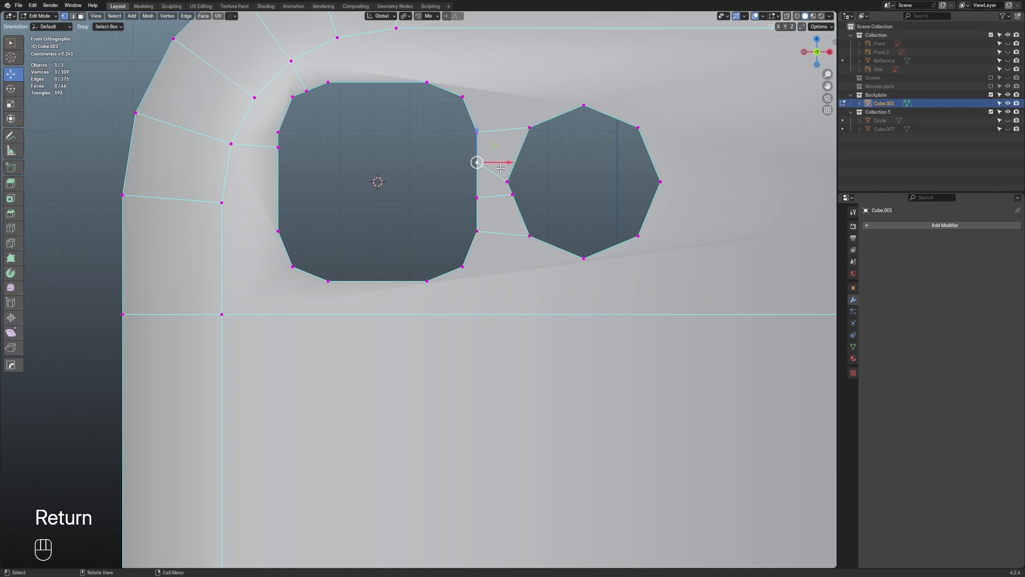
Collapse the short middle edge on the window side facing the lens hole, and slide the hole's stray vertex onto its neighbouring corner
scroll(515, 96, up, 3)
key(2)
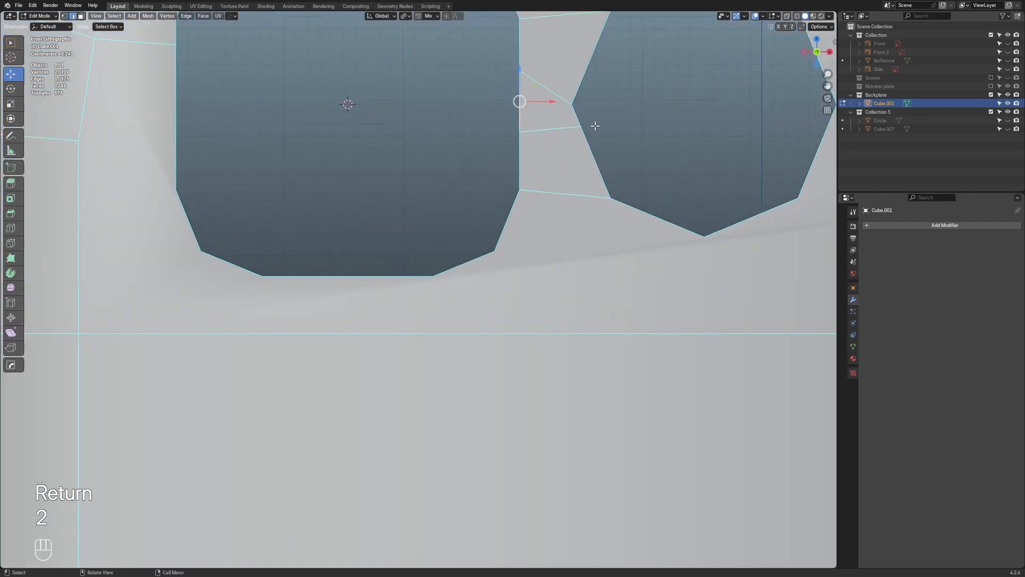
key(m)
click(592, 126)
key(1)
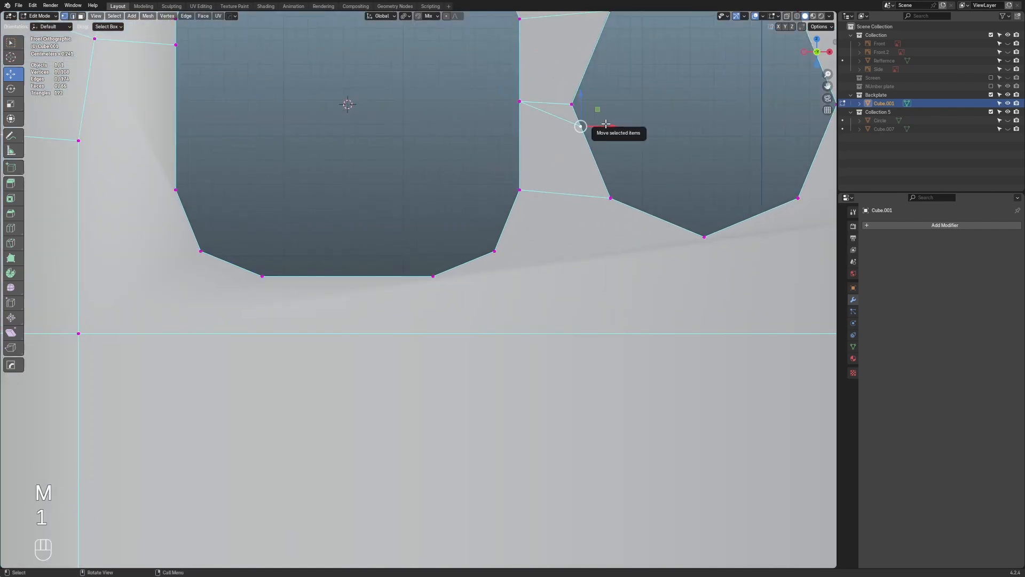
key(g)
key(g)
click(572, 104)
scroll(534, 113, down, 4)
shift+middle_drag(447, 124, 496, 154)
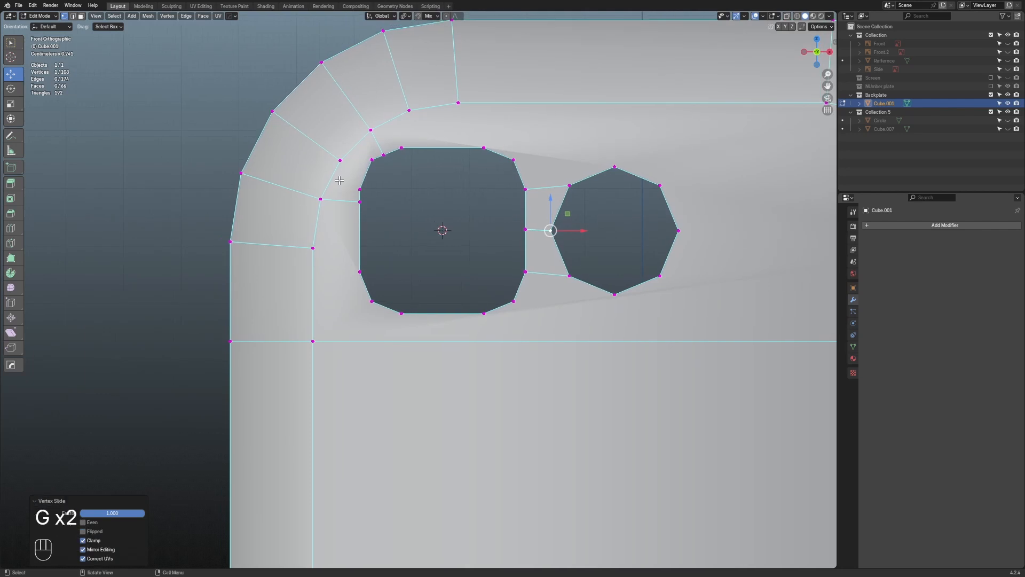
Slide the two stray vertices on the window's upper-left outline onto their neighbouring corner vertices
shift+middle_drag(371, 213, 414, 252)
click(394, 238)
scroll(400, 246, up, 3)
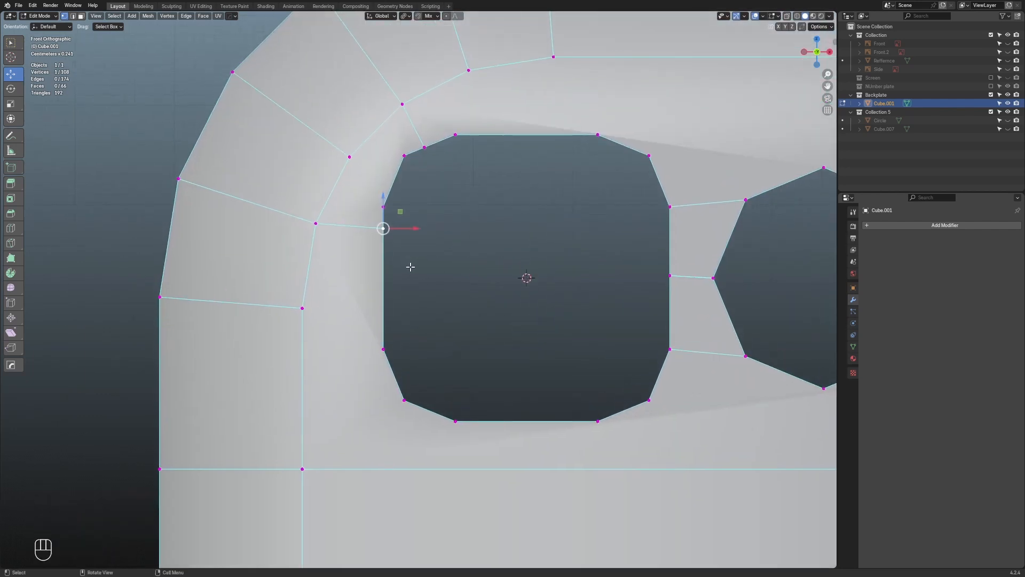
key(g)
key(g)
click(412, 168)
shift+middle_drag(429, 146, 436, 209)
click(433, 210)
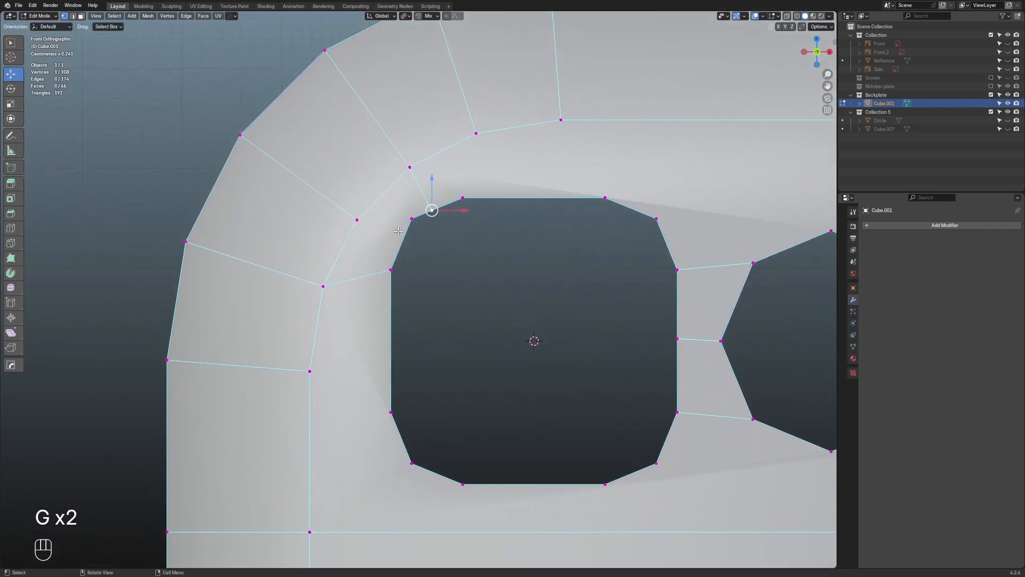
key(g)
key(g)
click(506, 215)
scroll(466, 229, down, 1)
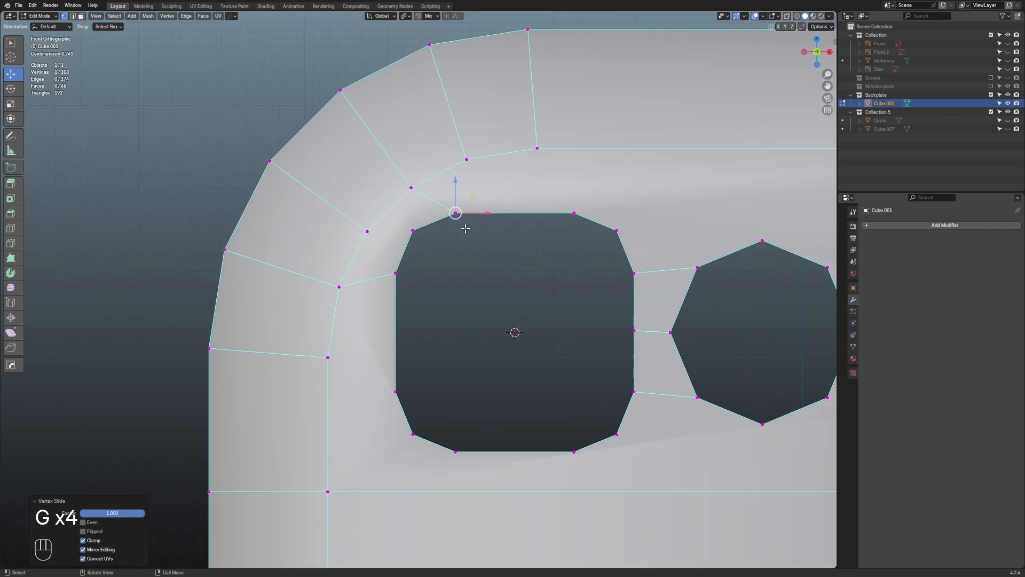
Connect the unlinked inner rim vertex to the facing vertex on the camera window's upper-left corner
click(368, 228)
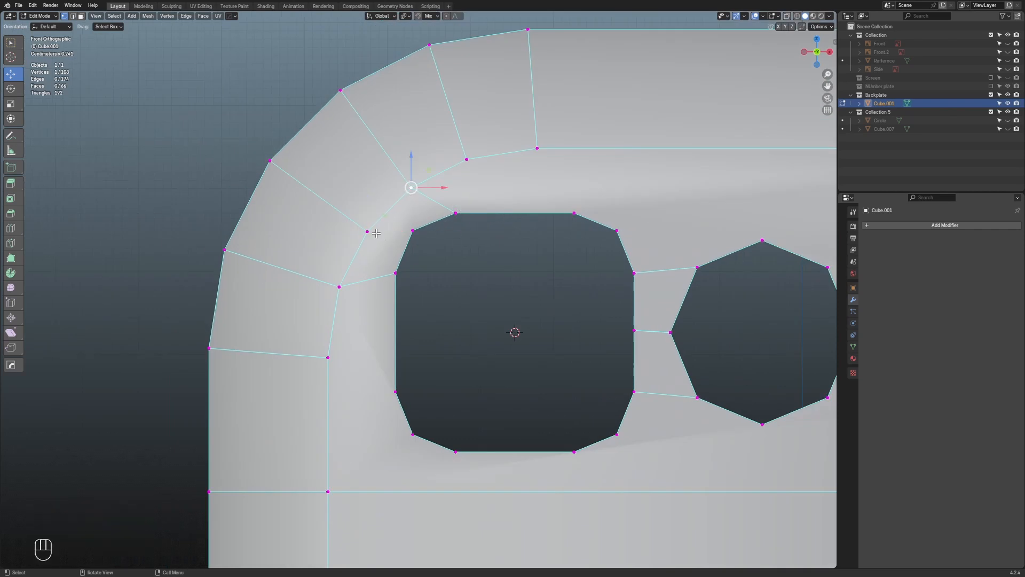
shift+click(415, 230)
key(g)
right_click(420, 230)
key(j)
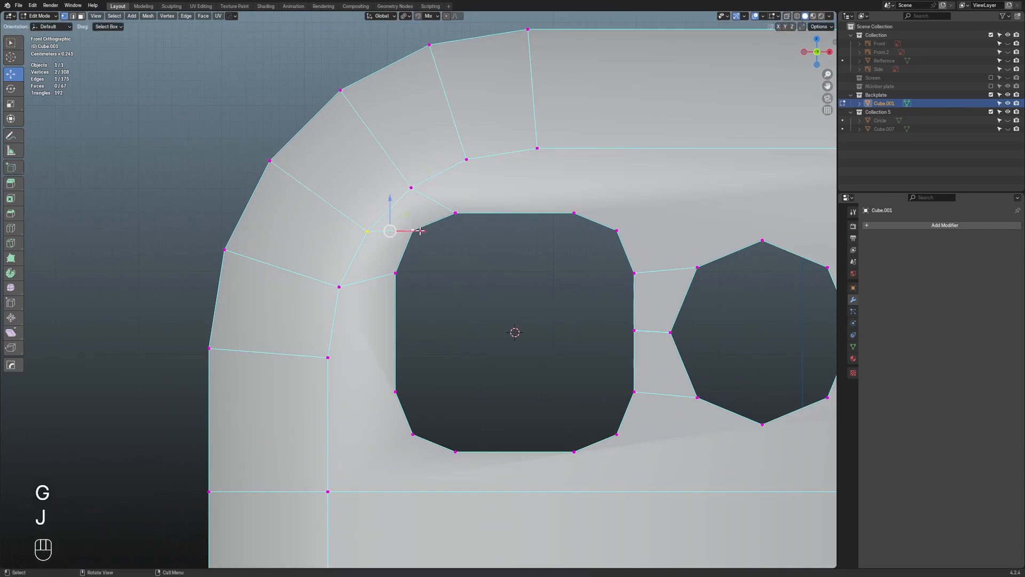
Knife two edges from the backplate's inner left rim vertices to the camera window's lower-left corner vertices
scroll(425, 234, down, 2)
shift+middle_drag(430, 339, 458, 252)
scroll(458, 252, up, 2)
key(k)
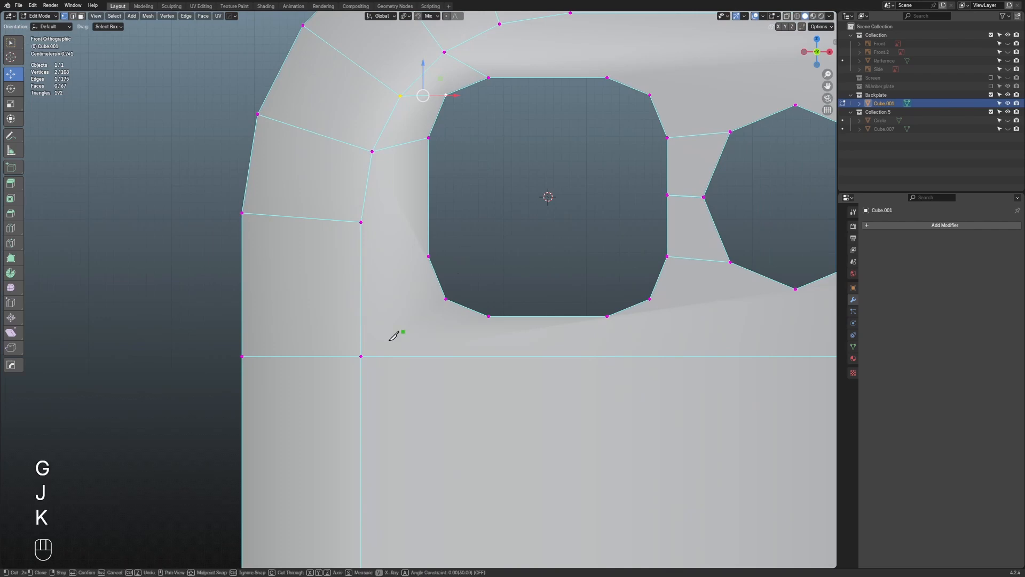
click(361, 356)
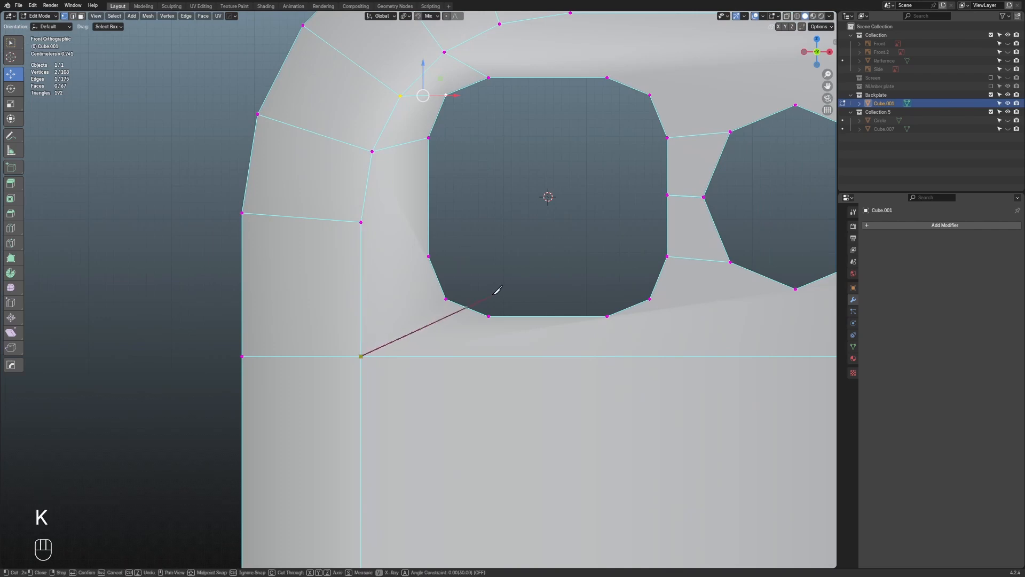
click(447, 299)
click(361, 221)
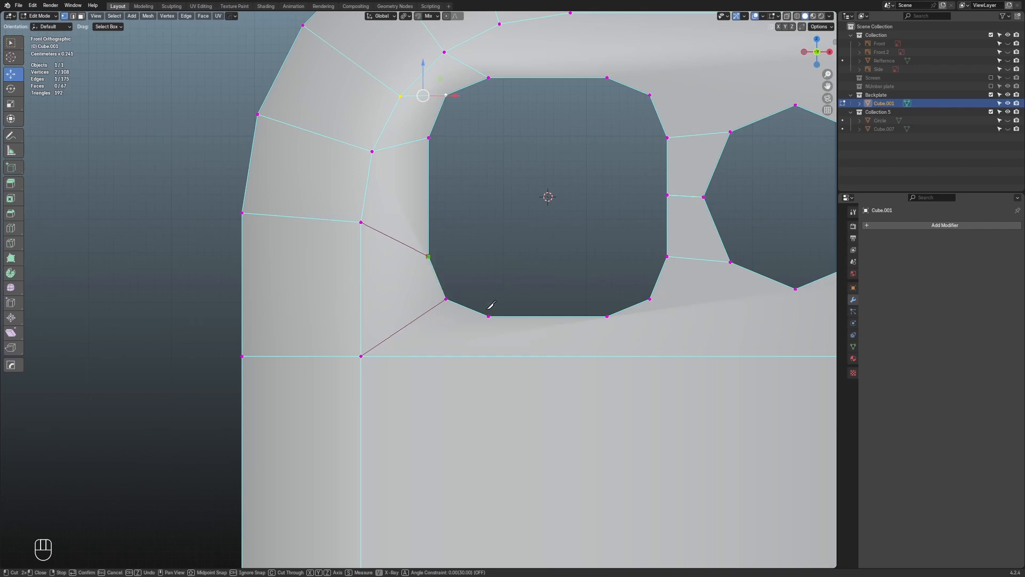
Knife edges joining the window to the lens hole's bottom and top vertices, plus one from the window's top to the upper inner rim vertex
scroll(488, 308, down, 3)
shift+middle_drag(591, 245, 491, 245)
scroll(526, 297, up, 2)
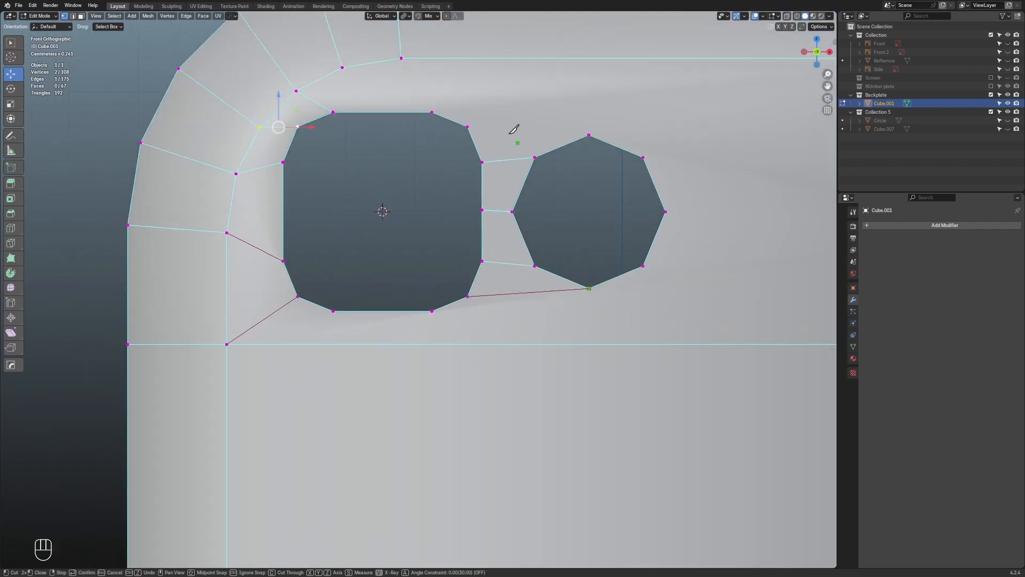
click(474, 122)
click(403, 57)
key(Return)
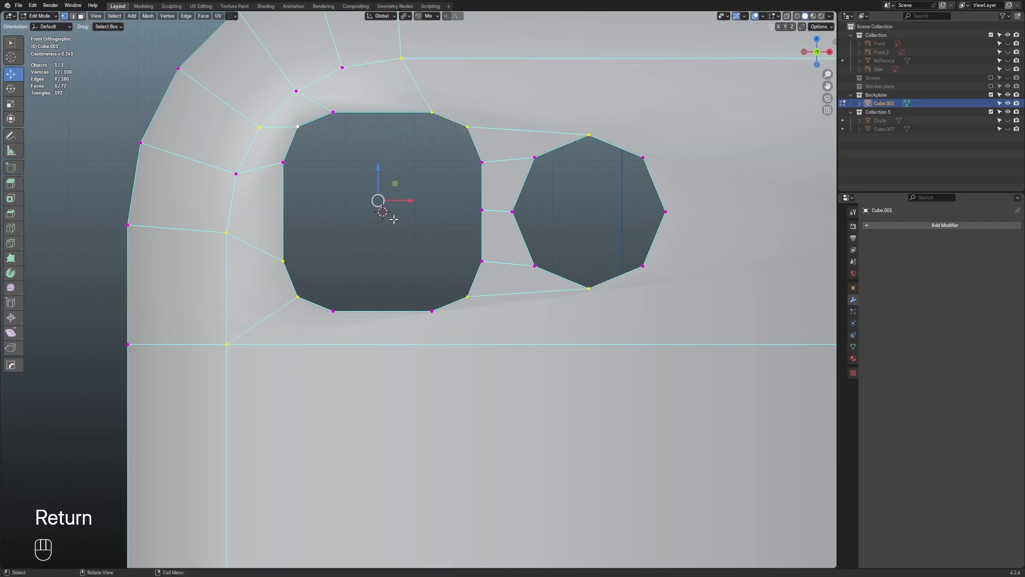
Select the face between the camera window and the upper rim, and examine the topology around the cutouts and across the backplate
scroll(405, 125, up, 2)
scroll(368, 144, down, 3)
shift+middle_drag(360, 149, 378, 190)
scroll(378, 191, up, 2)
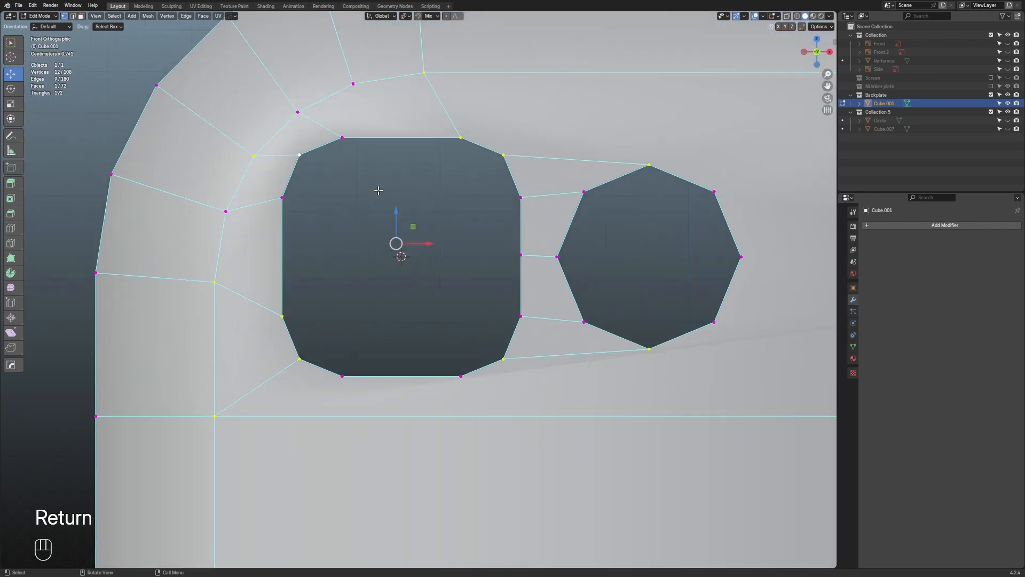
key(3)
click(379, 152)
scroll(390, 151, up, 1)
shift+middle_drag(389, 151, 391, 218)
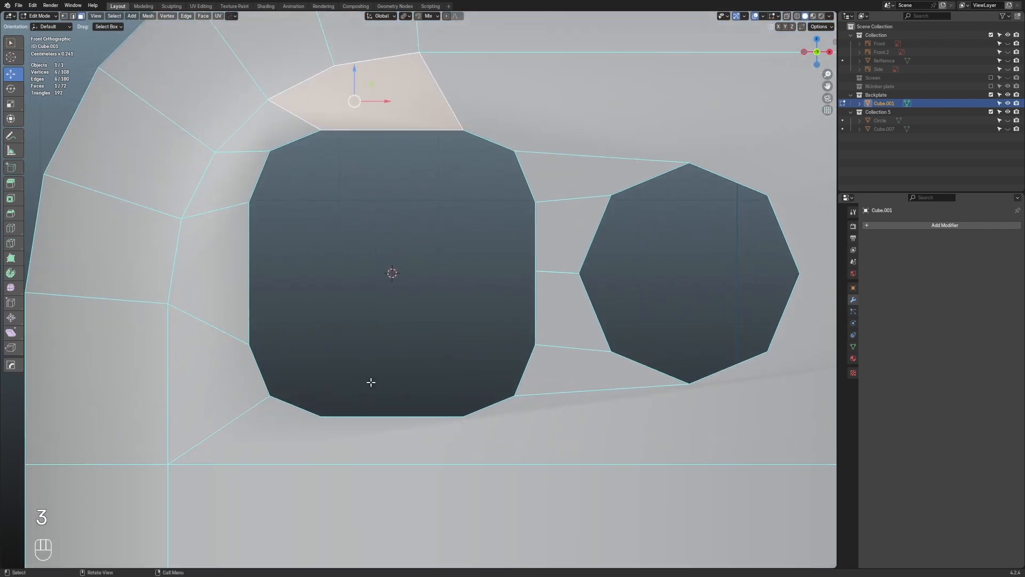
scroll(371, 382, down, 3)
shift+middle_drag(371, 382, 328, 290)
scroll(338, 316, down, 2)
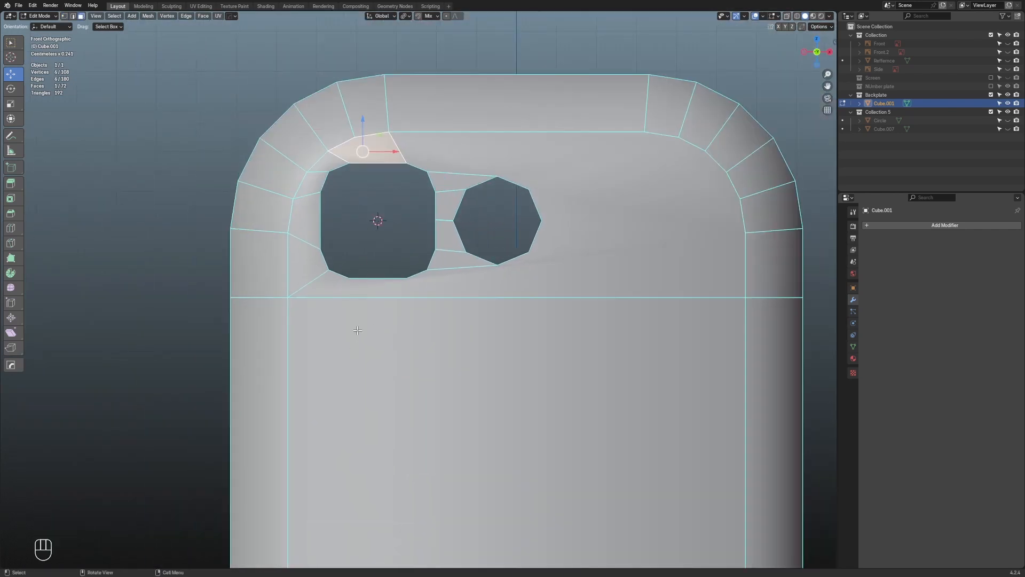
scroll(420, 274, down, 3)
shift+middle_drag(417, 308, 450, 299)
scroll(454, 315, down, 5)
shift+middle_drag(487, 369, 503, 309)
scroll(500, 286, up, 3)
shift+middle_drag(384, 106, 379, 178)
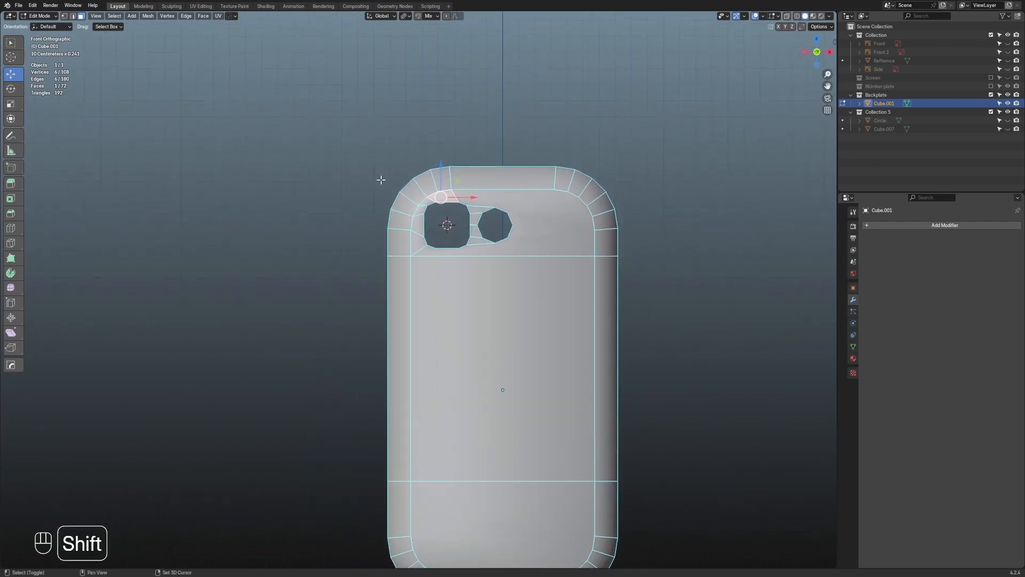
Knife three edges from the lens hole's top, upper-right and right vertices to inner rim vertices at the backplate's upper-right corner
scroll(502, 160, up, 4)
scroll(384, 301, up, 1)
shift+middle_drag(623, 142, 414, 251)
scroll(413, 251, up, 1)
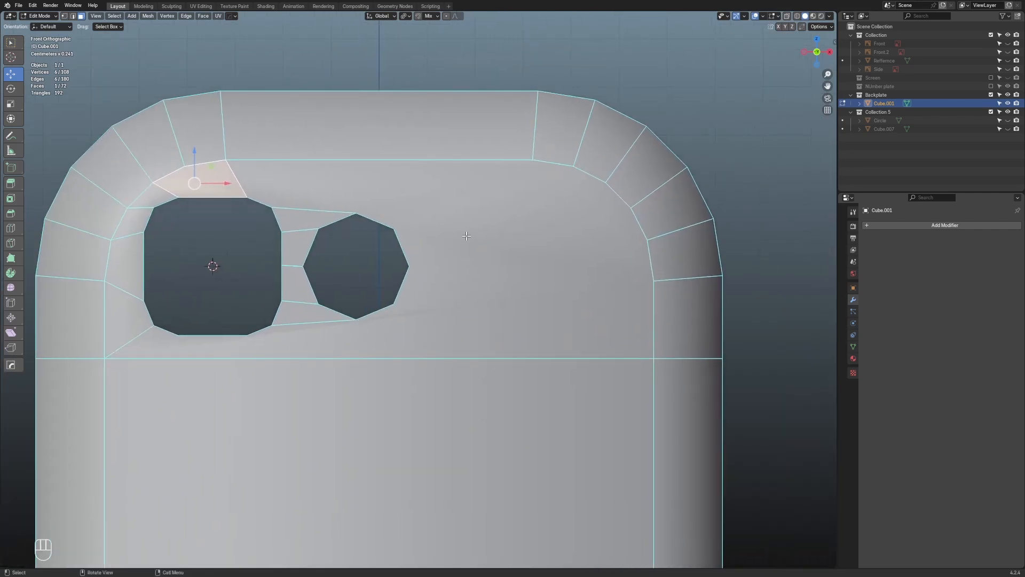
key(k)
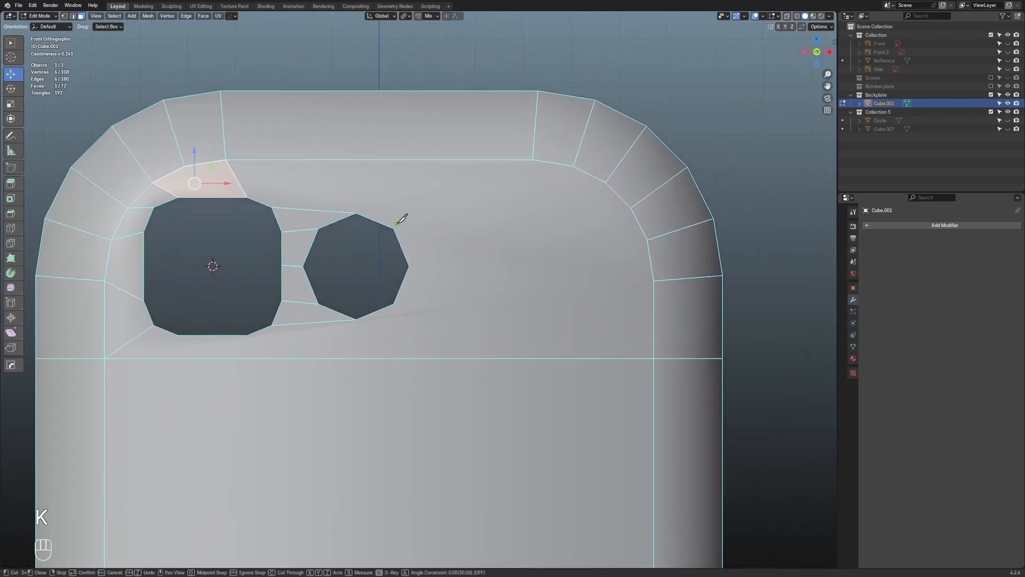
click(357, 212)
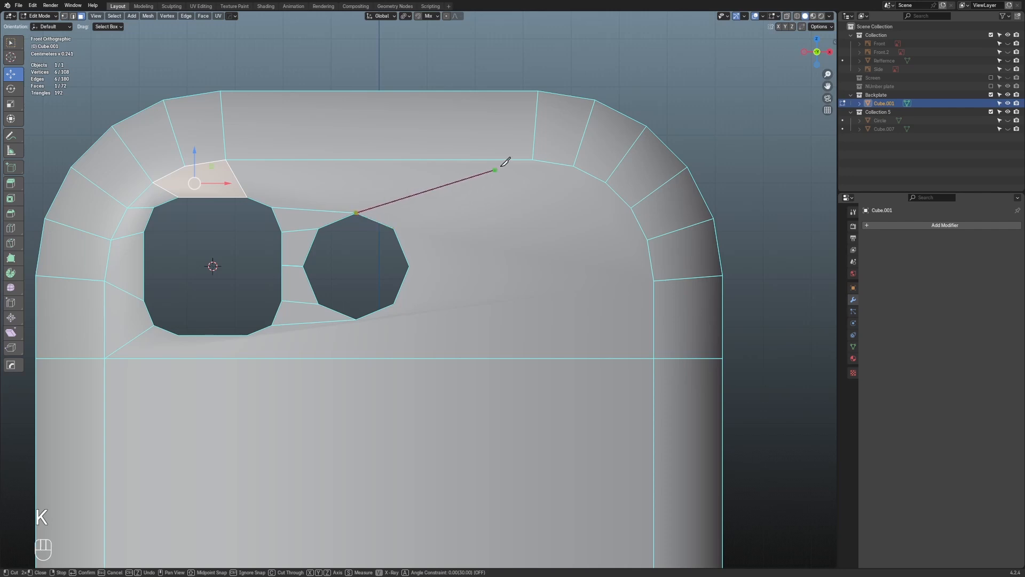
click(533, 159)
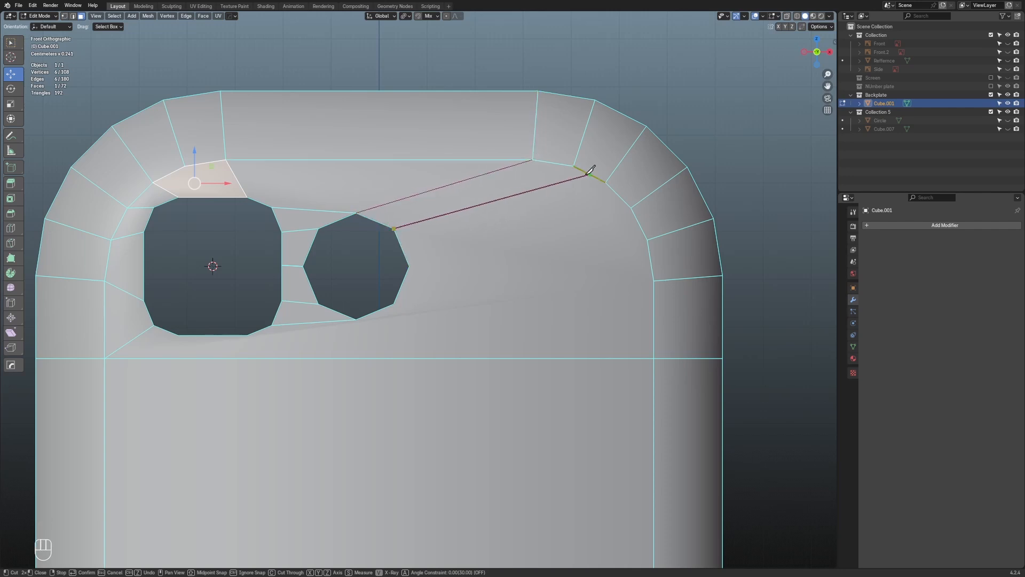
click(409, 264)
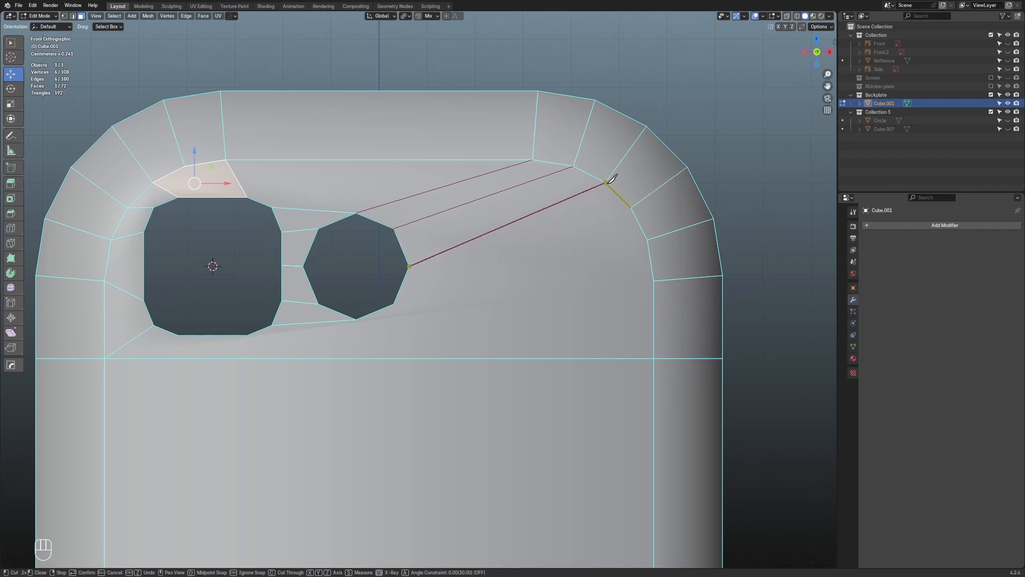
click(632, 207)
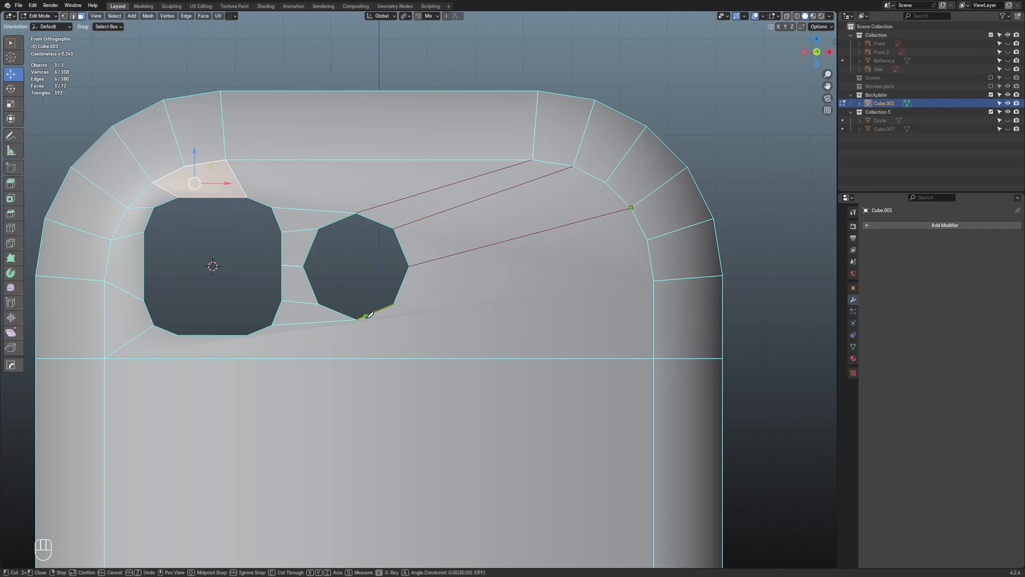
Knife edges from the lens hole's bottom and the window's bottom vertices to the horizontal edge below, plus two from the lens's right side to the inner rim
click(354, 357)
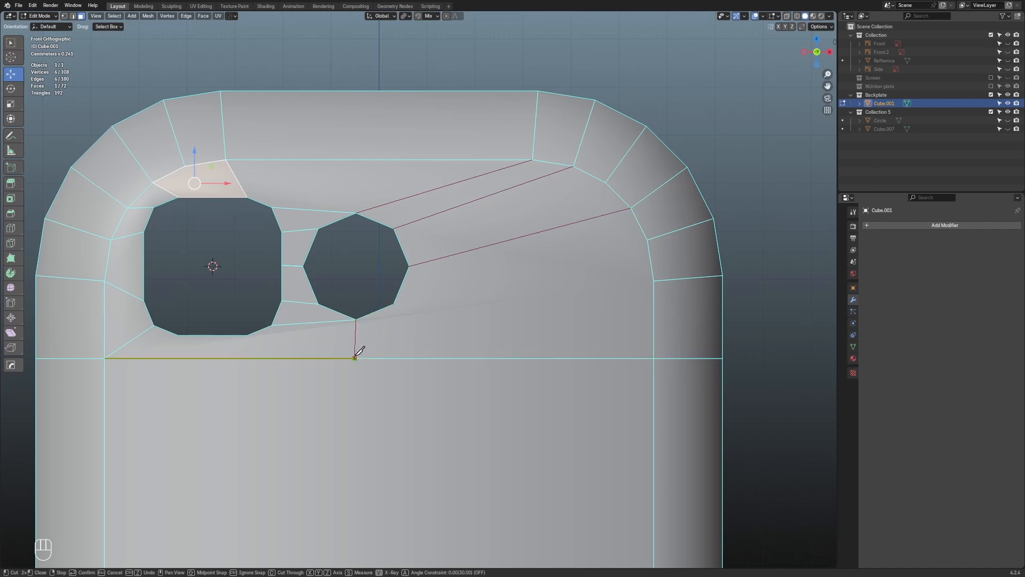
click(247, 335)
click(355, 357)
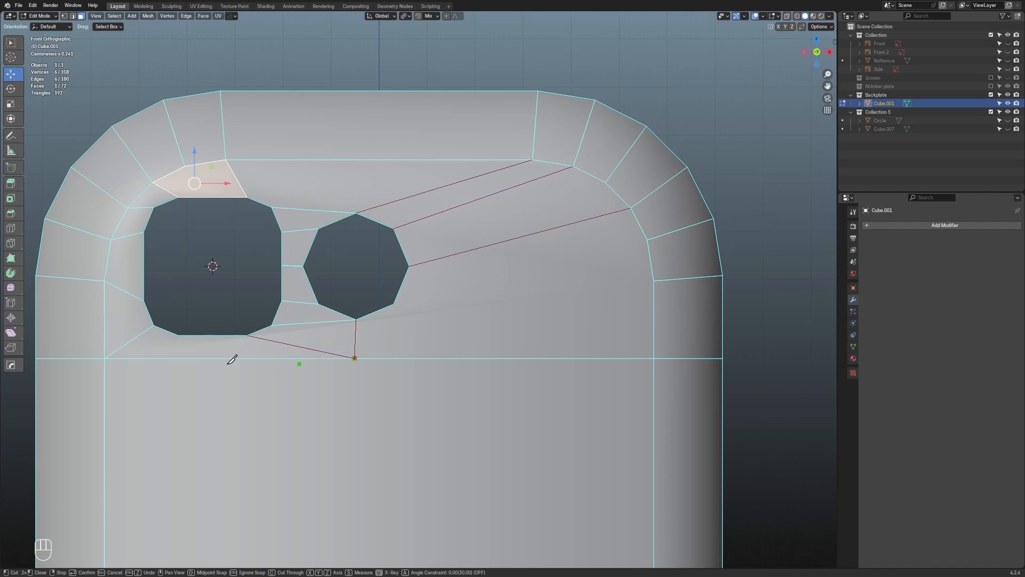
click(105, 358)
click(394, 304)
click(413, 264)
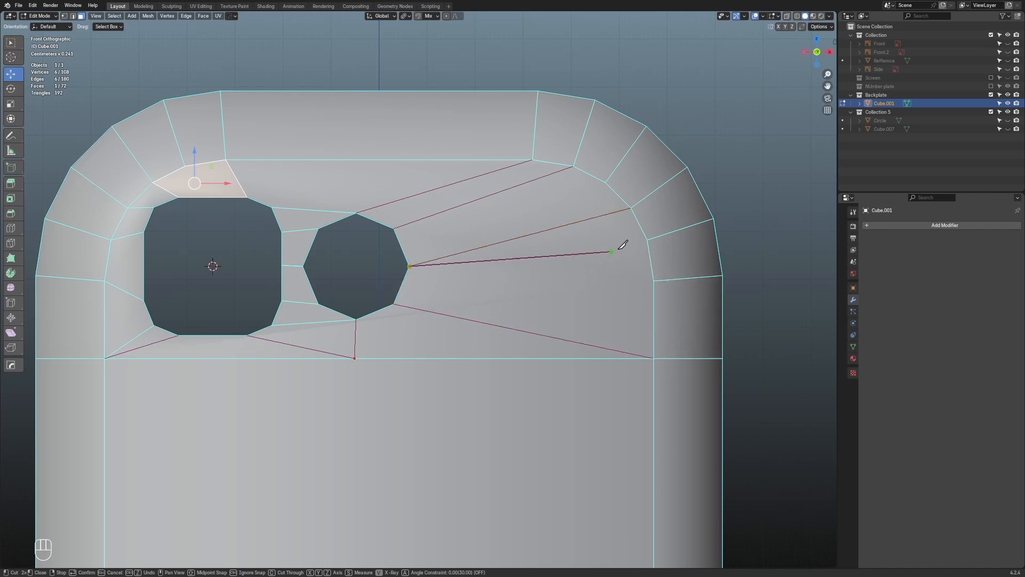
click(649, 239)
key(Return)
scroll(645, 240, down, 3)
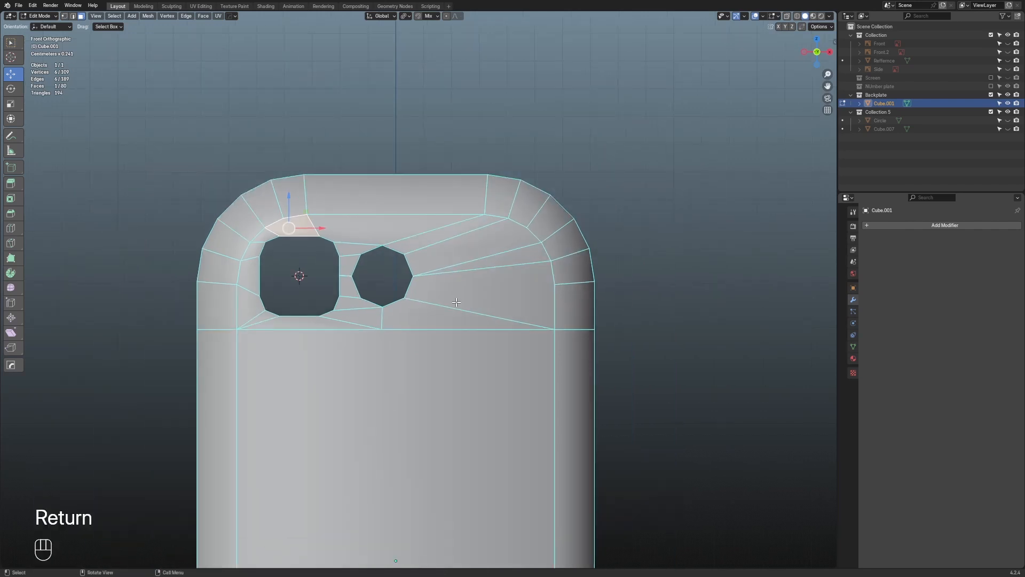
key(a)
scroll(327, 338, up, 1)
key(2)
key(a)
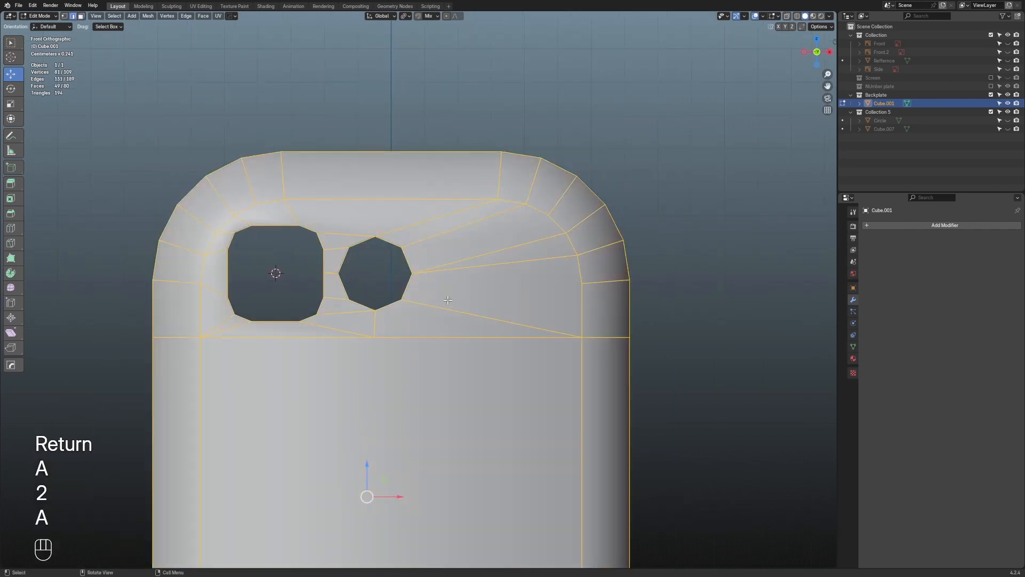
key(1)
scroll(284, 310, up, 1)
shift+middle_drag(287, 316, 342, 305)
scroll(477, 316, up, 2)
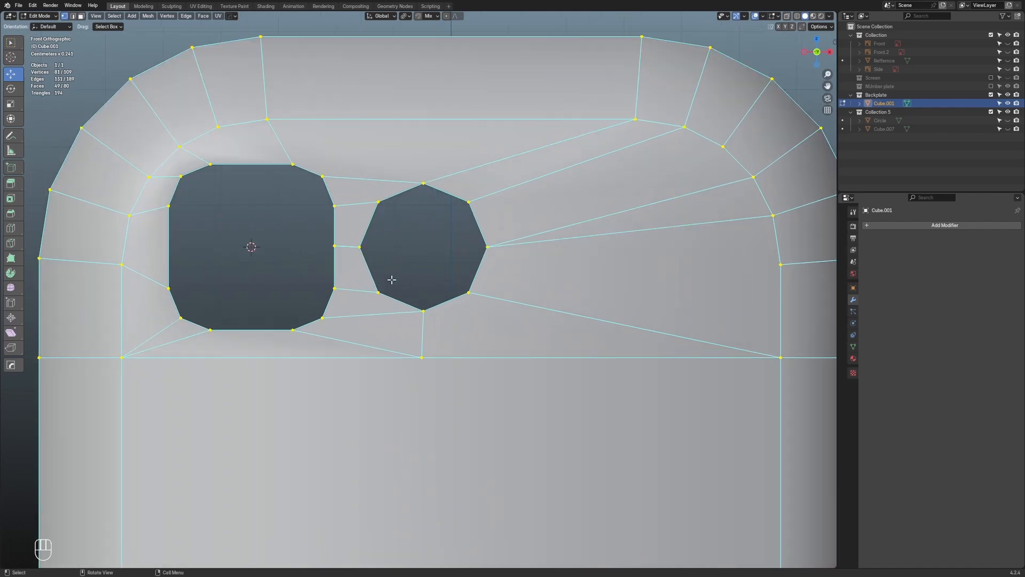
key(q)
key(b)
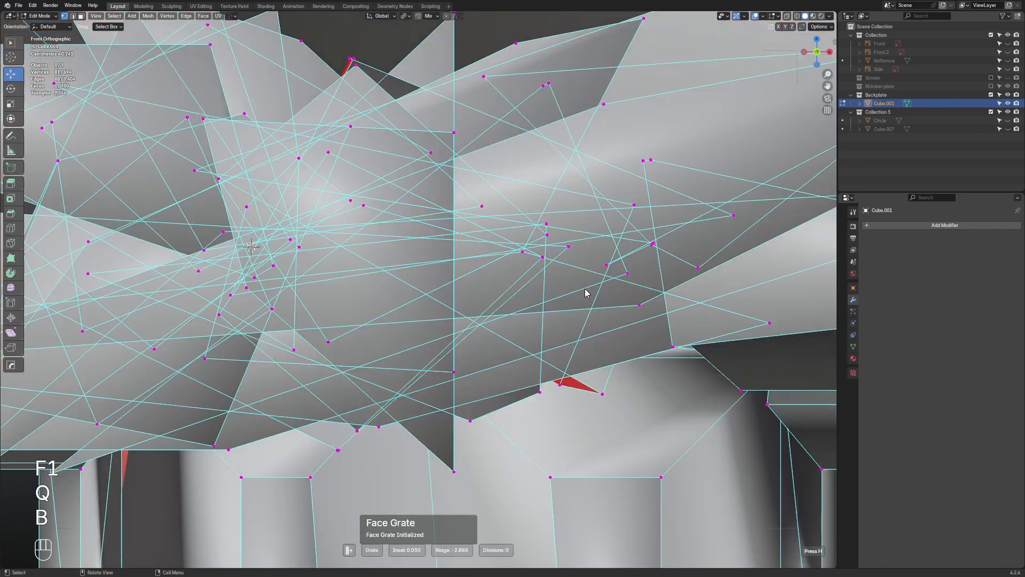
key(Escape)
scroll(526, 289, down, 3)
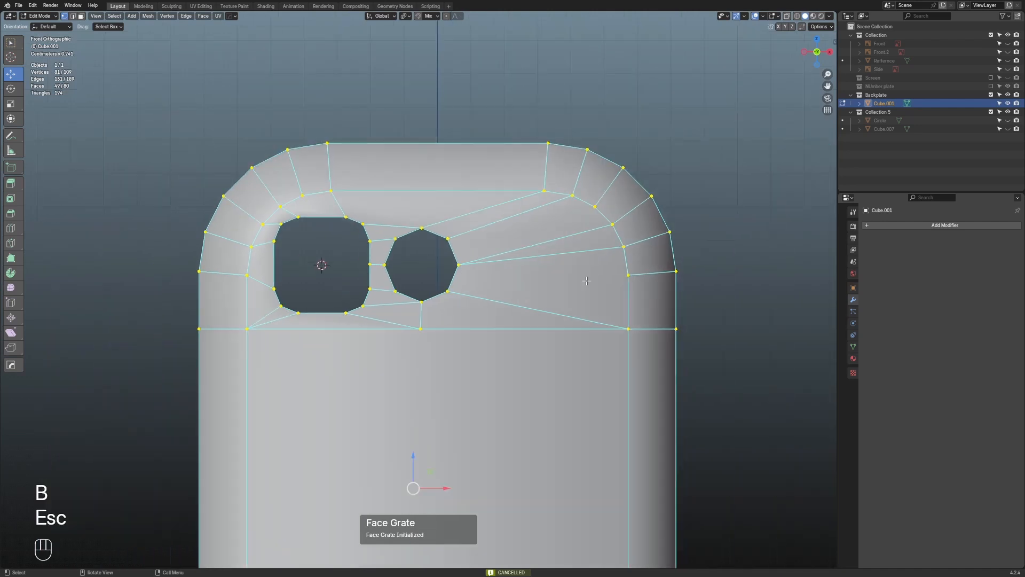
key(a)
key(Escape)
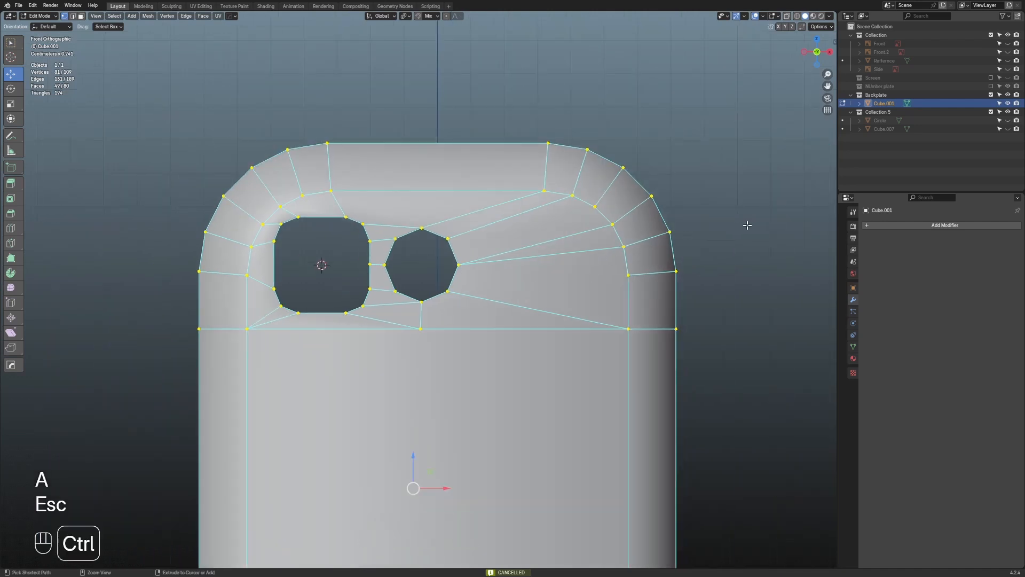
key(ctrl+z)
key(ctrl+z)
Select the whole backplate mesh and merge its duplicate vertices by distance
key(a)
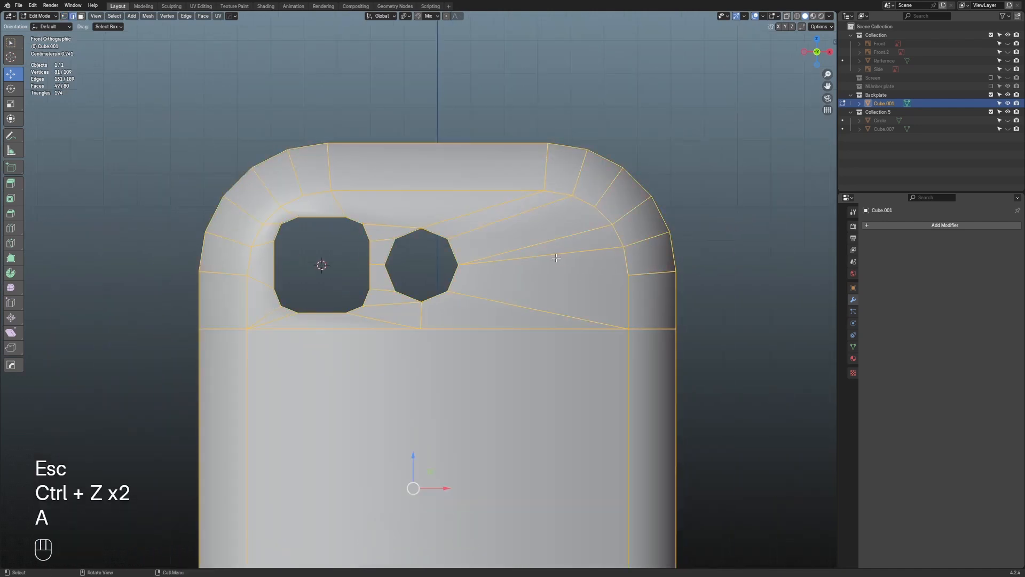
key(m)
key(b)
click(647, 238)
scroll(496, 244, up, 2)
Add a narrow offset edge loop around both the camera window and the lens hole
key(2)
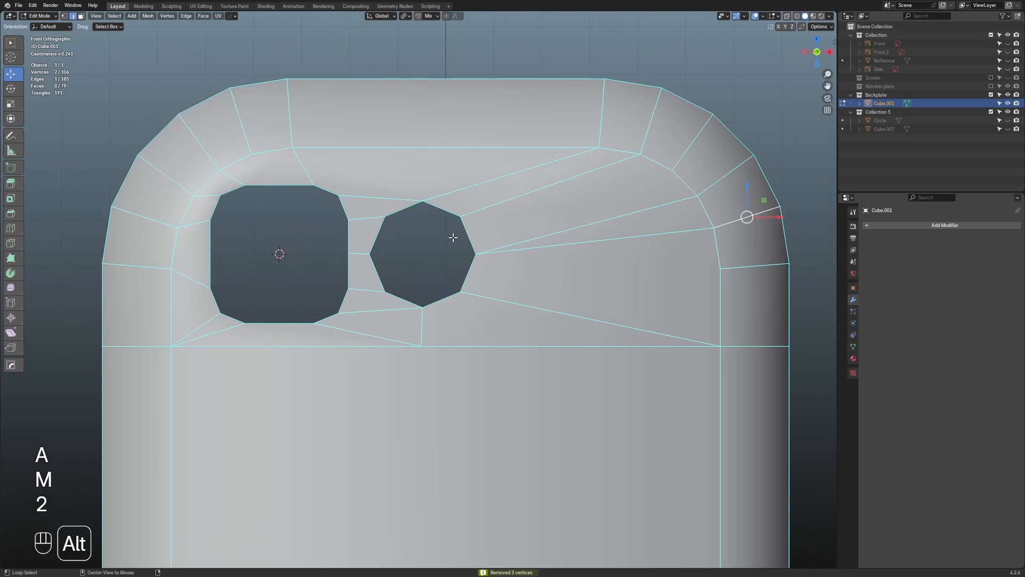
alt+click(466, 234)
alt+shift+click(340, 199)
key(q)
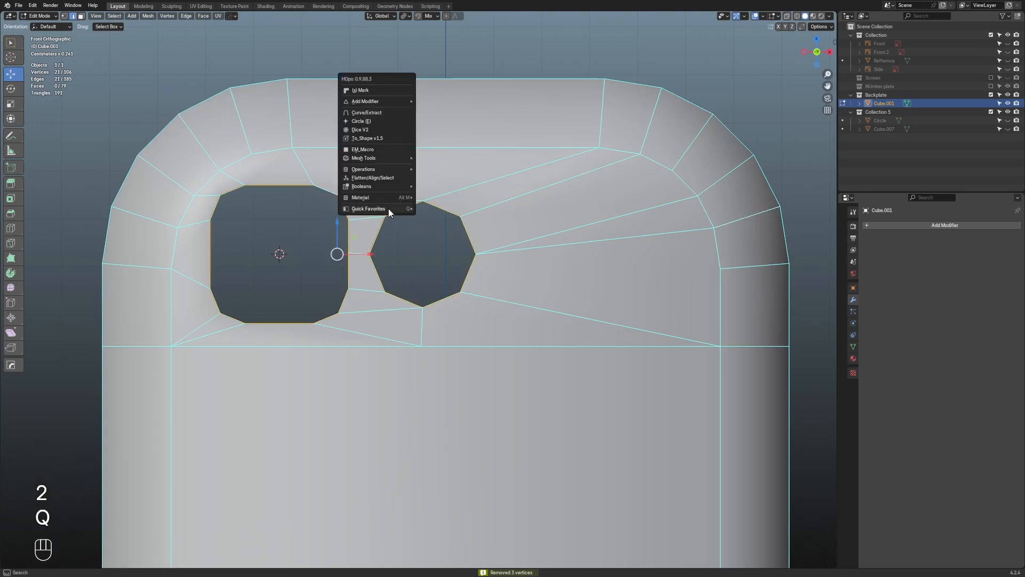
mouse_move(389, 209)
click(463, 215)
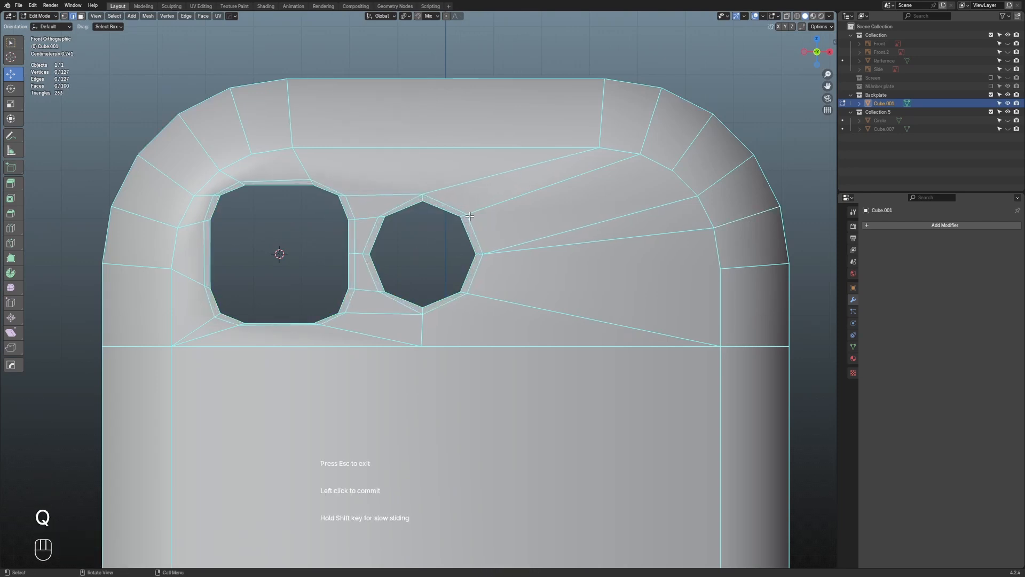
key(shift)
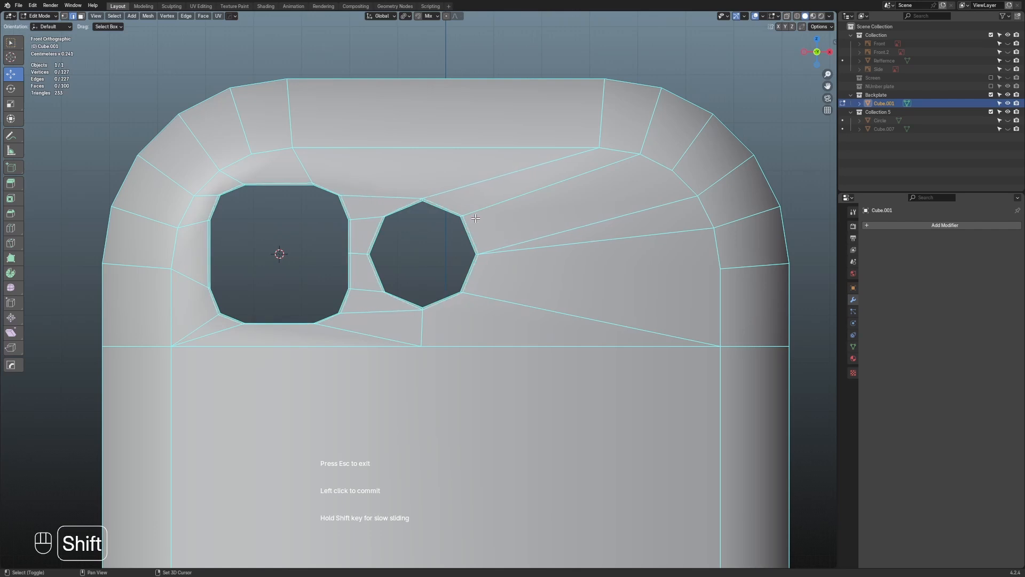
click(476, 220)
scroll(476, 220, up, 4)
Nudge the lens outer loop's upper-left vertex and the window outer loop's bottom and lower-right vertices to even the border widths
key(1)
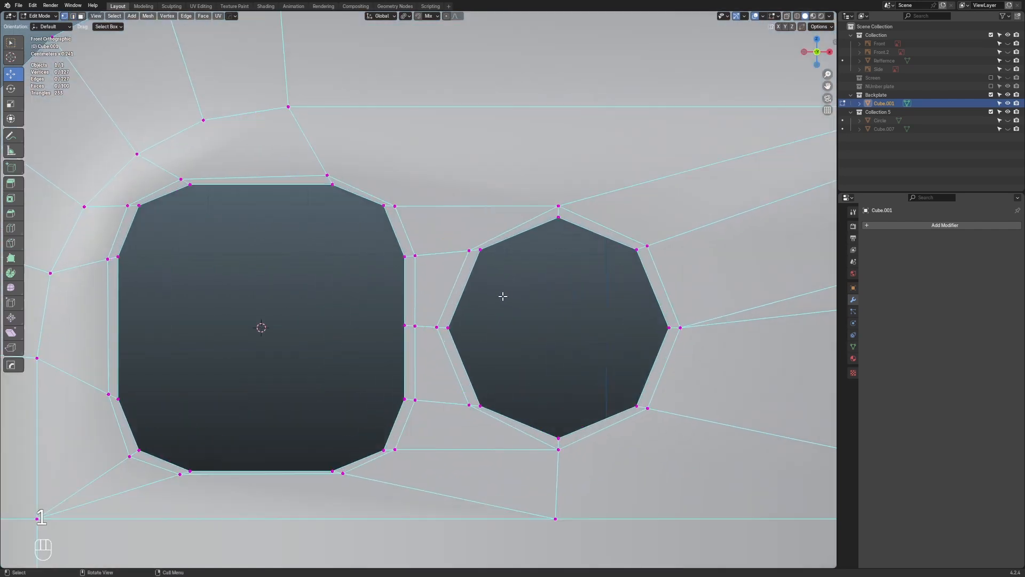
drag(484, 231, 488, 225)
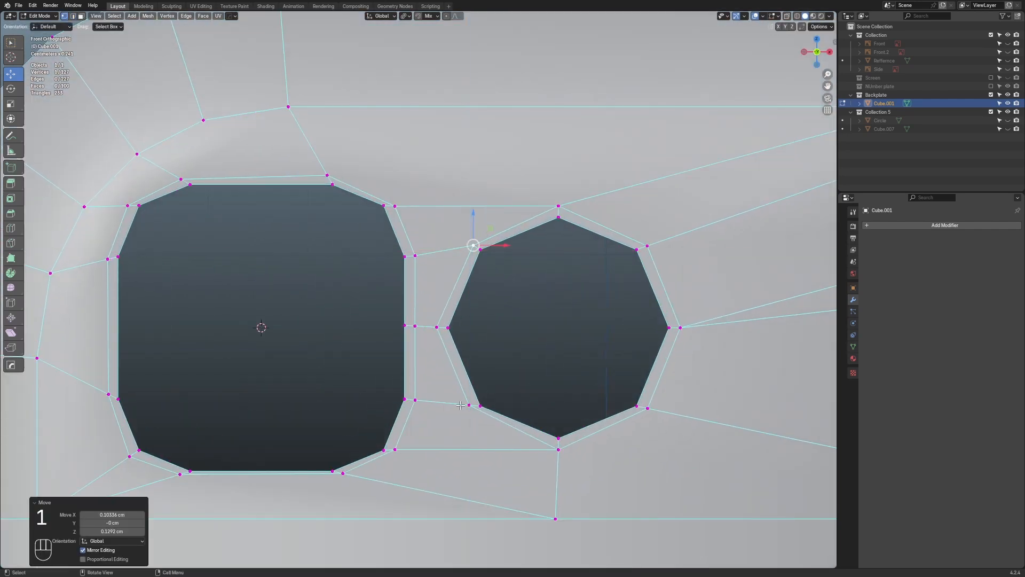
shift+middle_drag(418, 447, 484, 331)
click(462, 333)
drag(477, 319, 418, 348)
click(409, 357)
click(255, 355)
drag(272, 340, 267, 347)
key(ctrl+z)
Nudge the window outer loop's two upper-left corner vertices and its lower left-side vertex outward to even the border
scroll(263, 339, down, 1)
shift+middle_drag(227, 238, 258, 336)
click(264, 220)
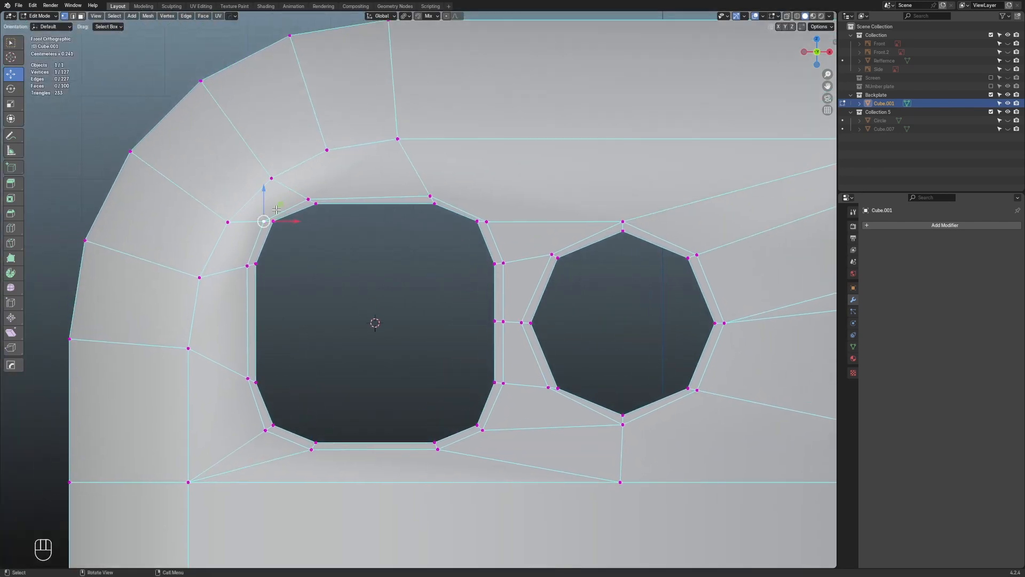
drag(276, 209, 330, 183)
click(309, 199)
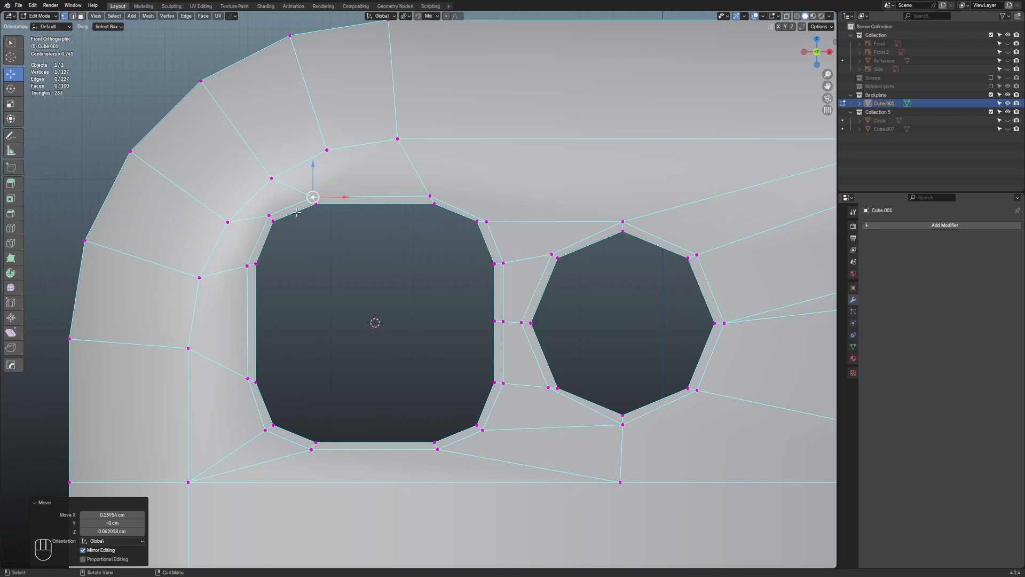
scroll(297, 213, down, 1)
shift+middle_drag(263, 342, 304, 259)
click(314, 278)
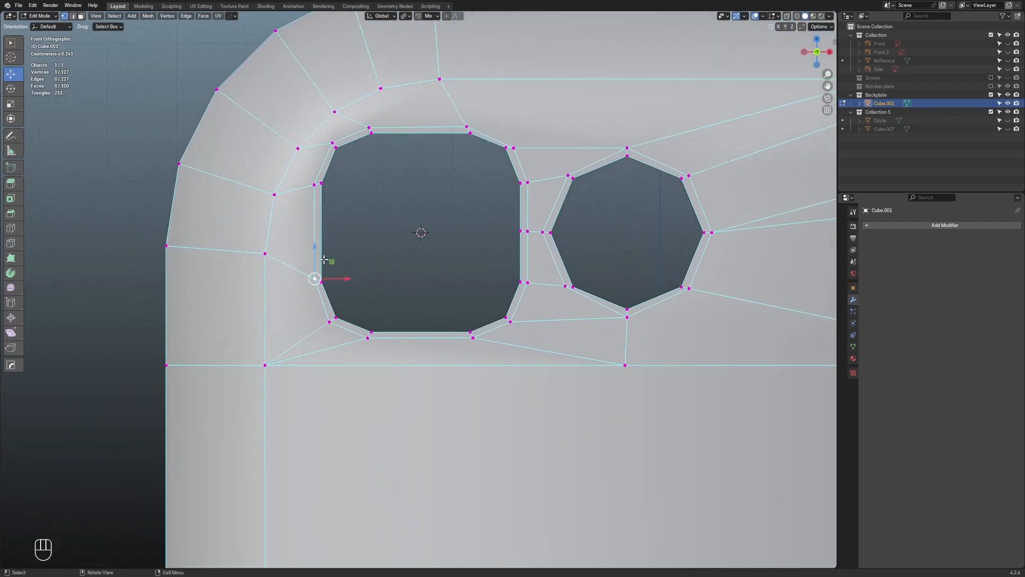
drag(325, 260, 327, 268)
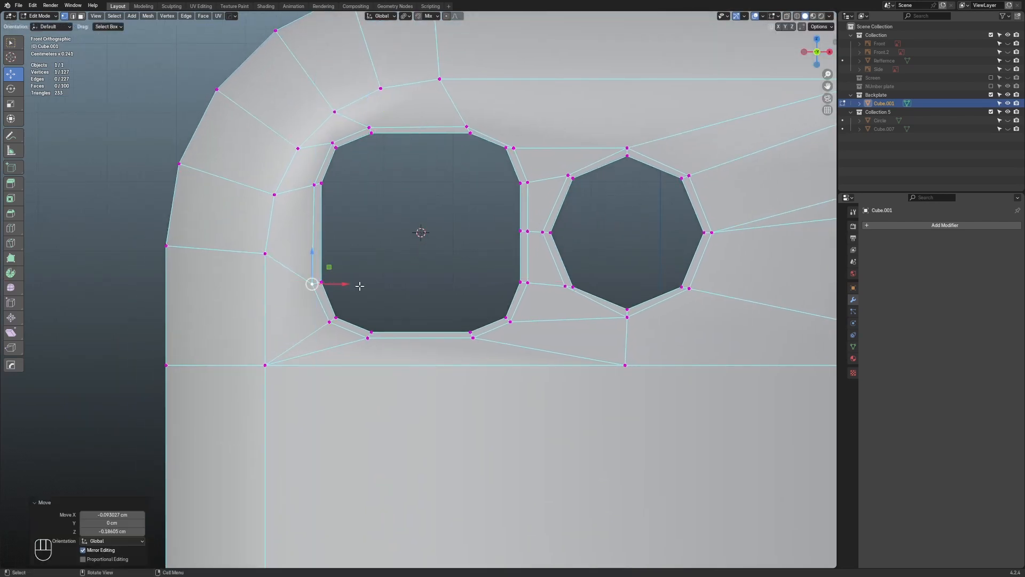
Examine the edge flow around both cutouts, including the edge below the camera window, and across the backplate's upper area
scroll(363, 286, down, 1)
shift+middle_drag(545, 221, 516, 272)
scroll(515, 271, down, 1)
shift+middle_drag(651, 297, 517, 277)
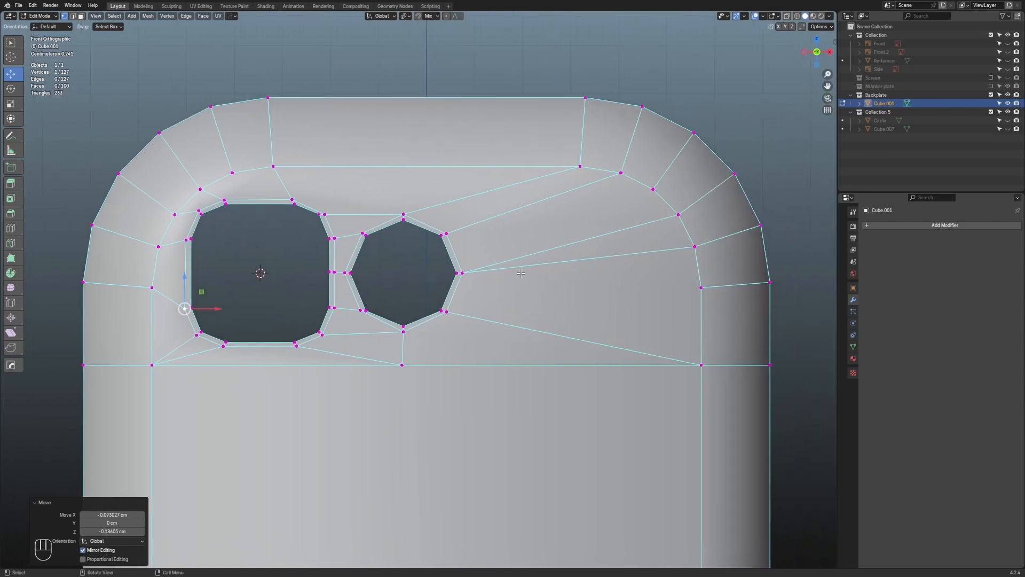
scroll(517, 277, up, 2)
scroll(517, 277, down, 3)
shift+middle_drag(475, 341, 529, 309)
key(2)
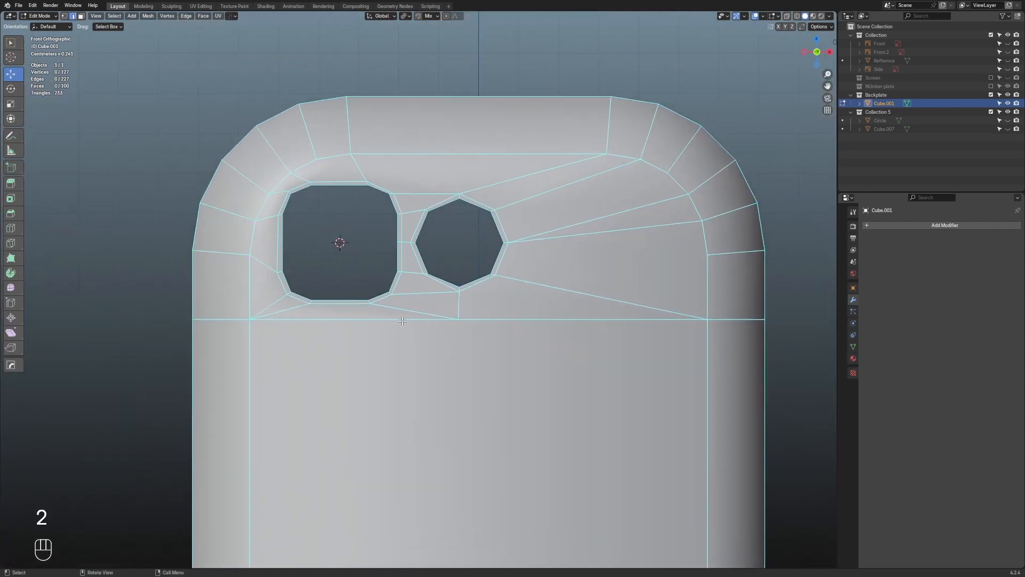
scroll(642, 331, down, 2)
scroll(643, 332, up, 3)
scroll(630, 332, down, 2)
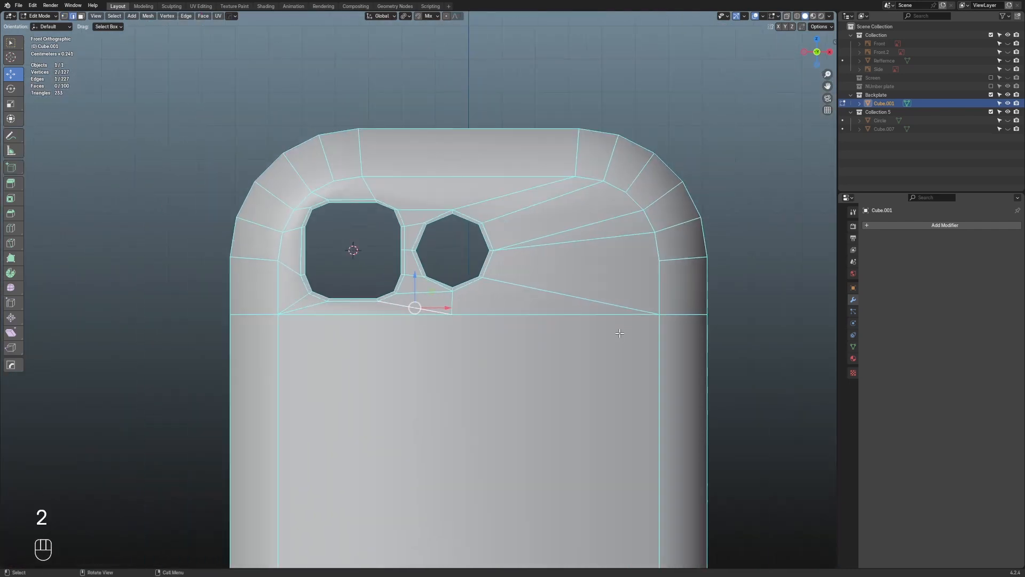
shift+middle_drag(619, 332, 599, 331)
Move the lens outer loop's lower-left and lower-right vertices slightly downward to even the border around the hole
scroll(572, 326, up, 2)
scroll(407, 283, up, 2)
key(1)
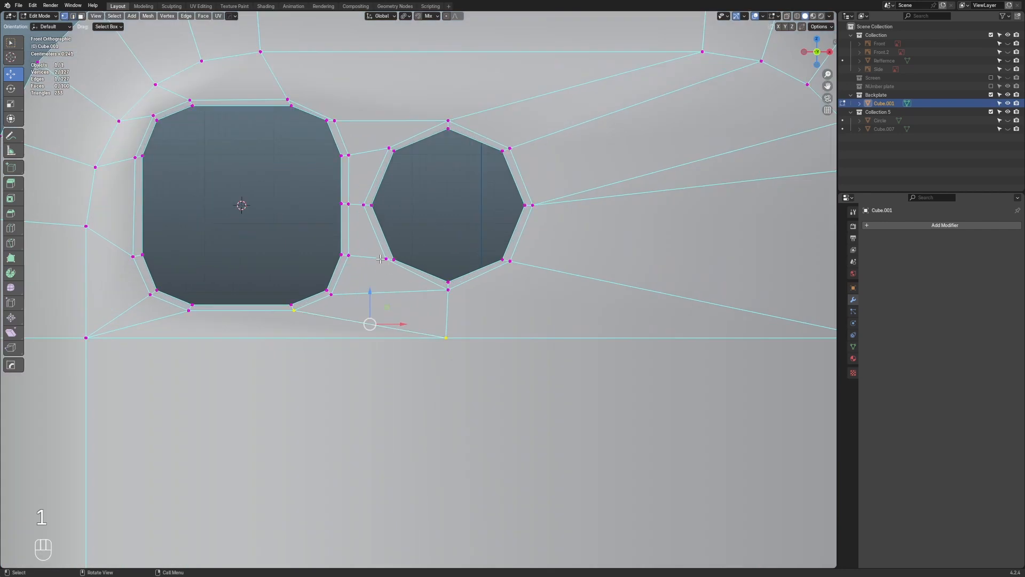
click(394, 255)
drag(409, 243, 405, 246)
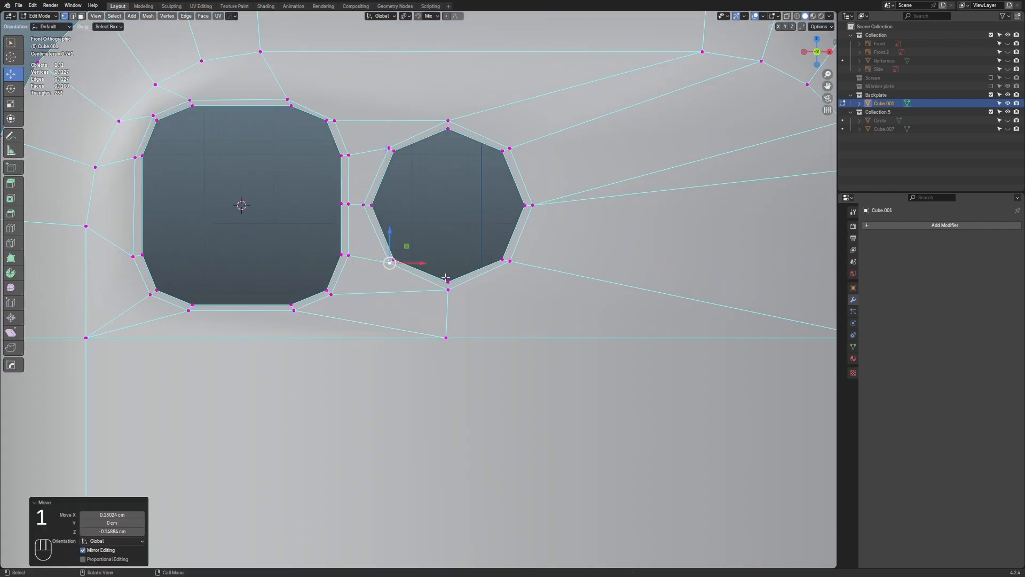
click(549, 212)
click(527, 260)
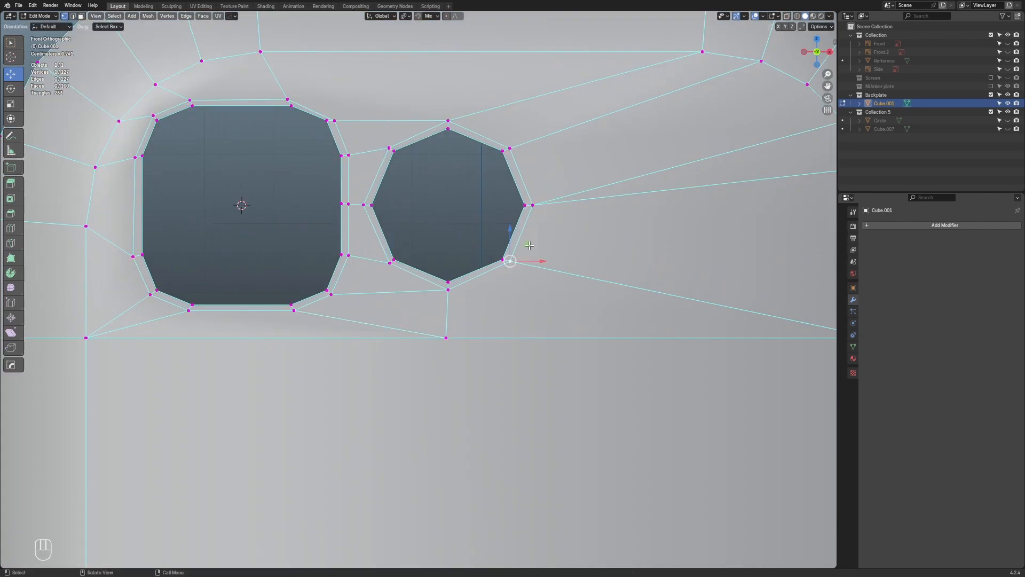
drag(529, 245, 526, 251)
scroll(526, 251, down, 4)
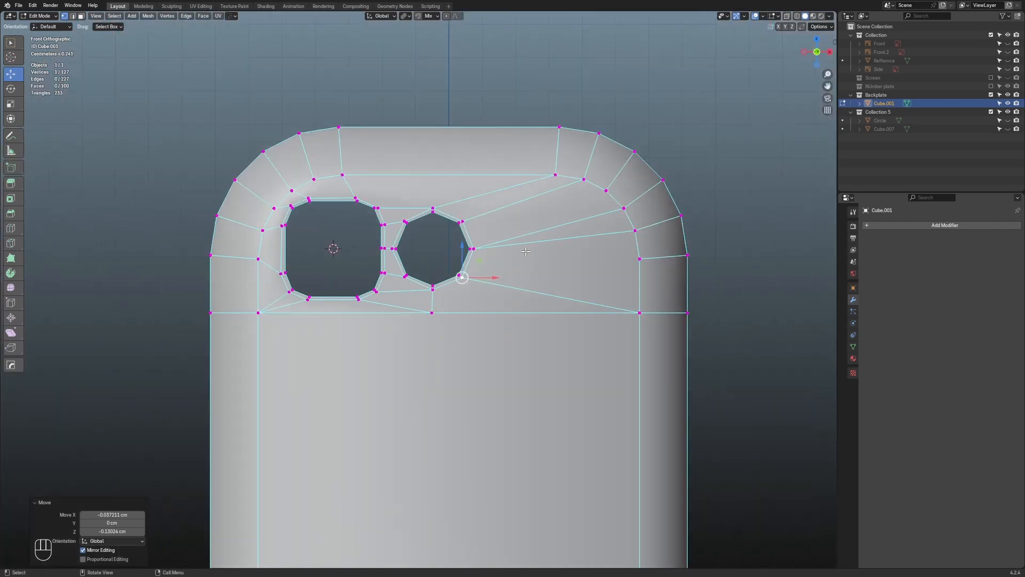
Examine the inner edge loop of the camera window and the backplate's overall edge flow around both cutouts
scroll(525, 251, up, 3)
key(2)
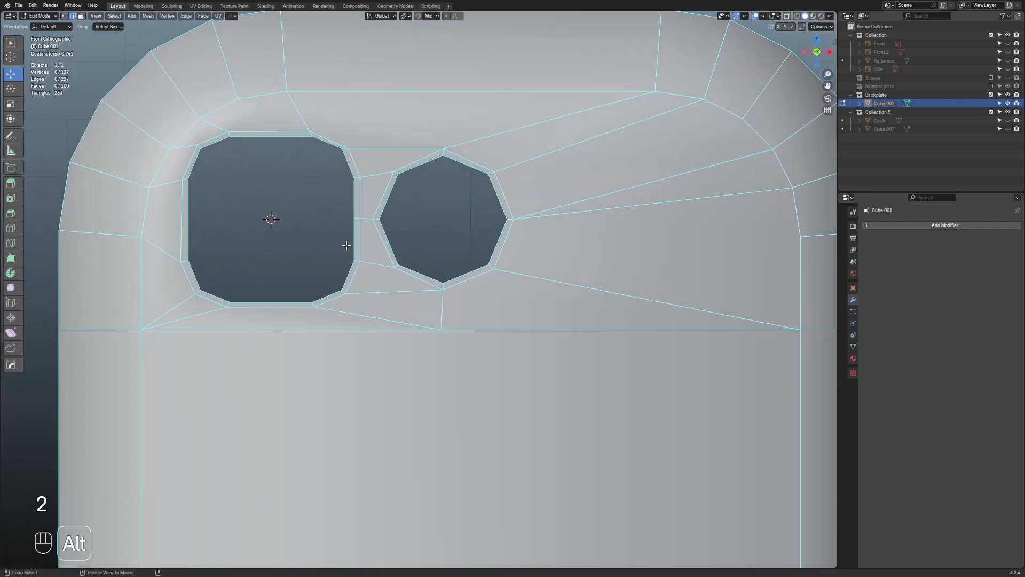
alt+click(347, 245)
scroll(430, 242, down, 2)
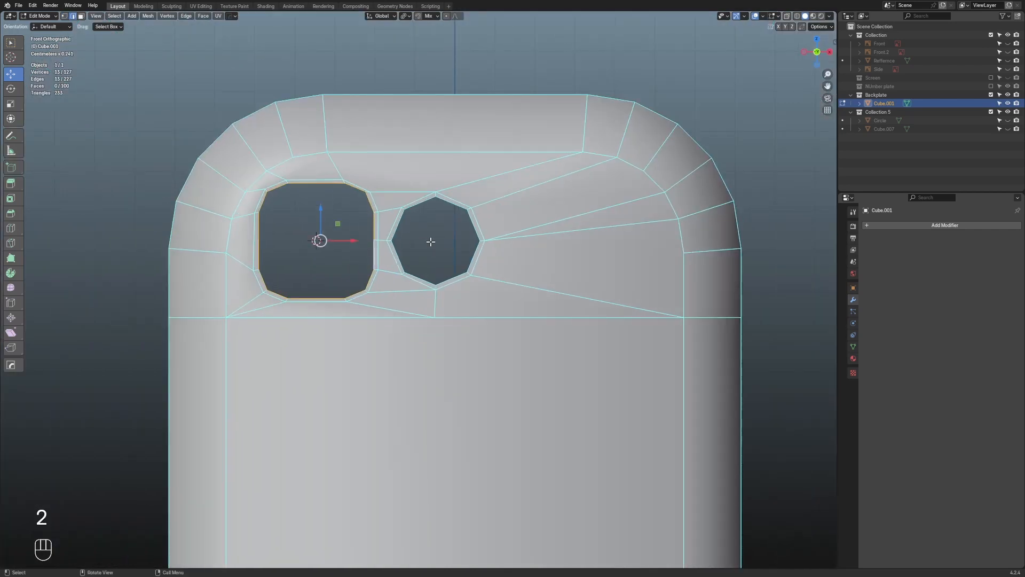
scroll(430, 242, down, 4)
scroll(431, 242, up, 1)
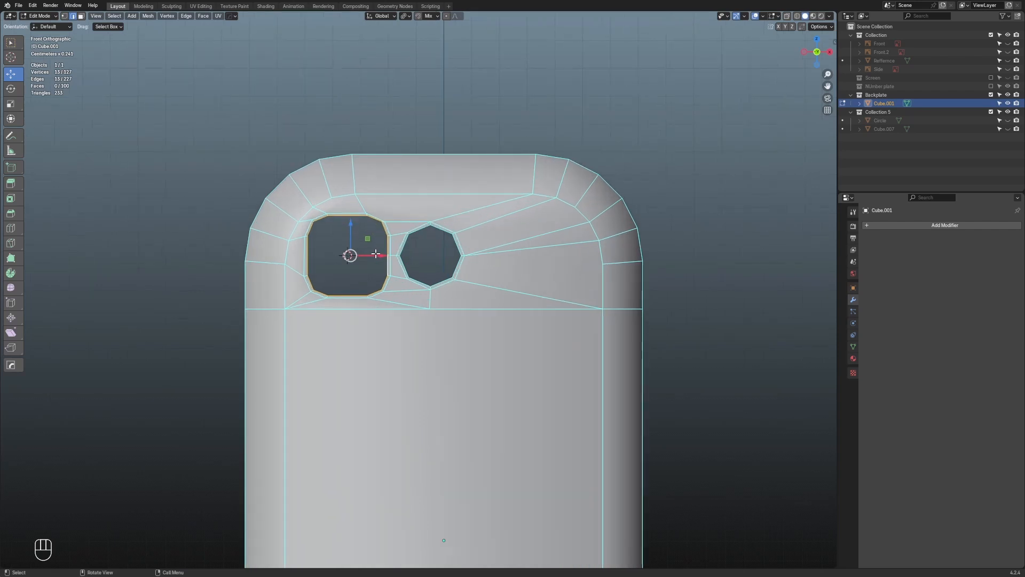
scroll(487, 302, up, 1)
scroll(629, 368, down, 5)
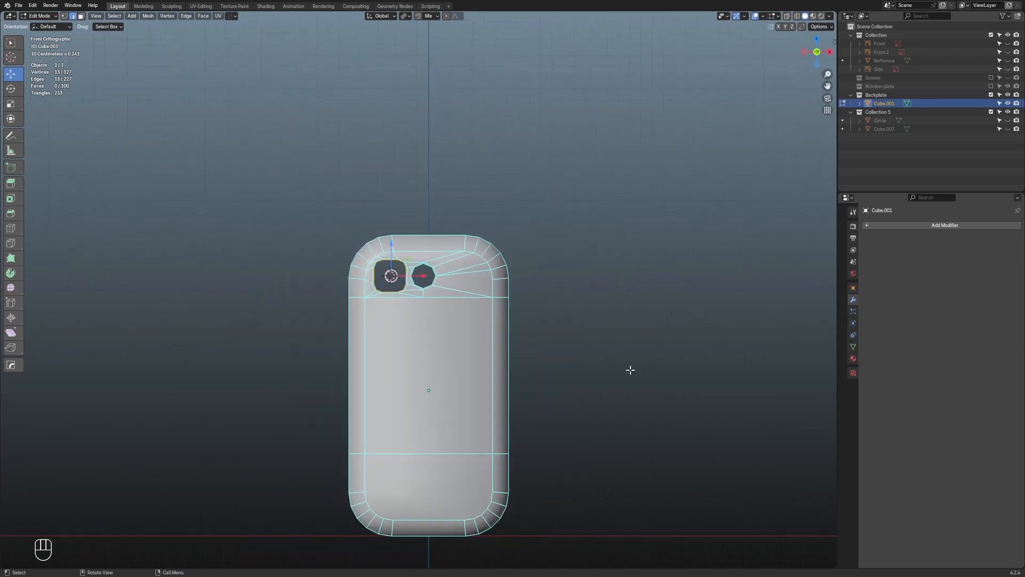
shift+middle_drag(629, 368, 623, 282)
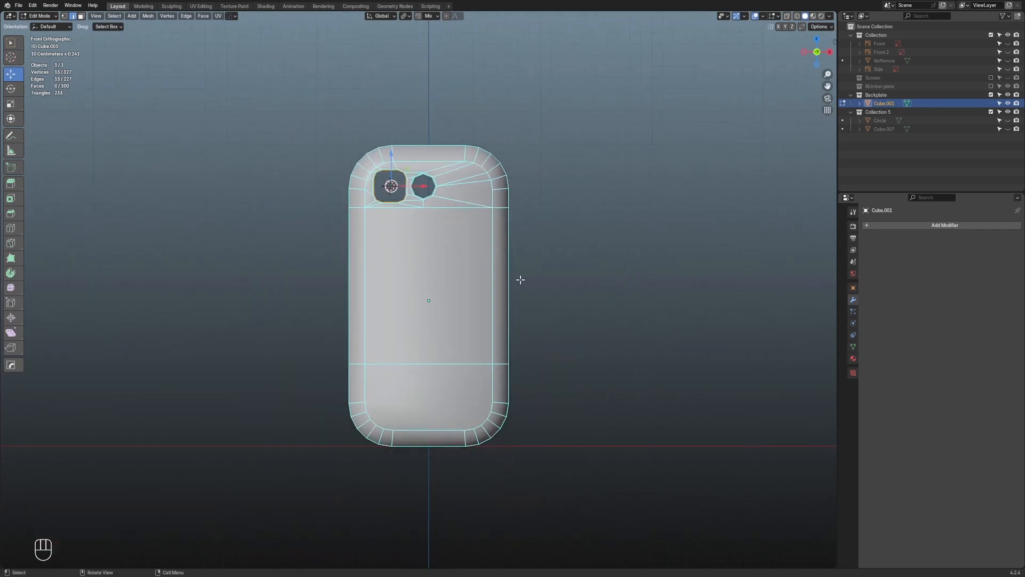
scroll(520, 279, up, 3)
shift+middle_drag(520, 279, 555, 389)
scroll(512, 271, up, 2)
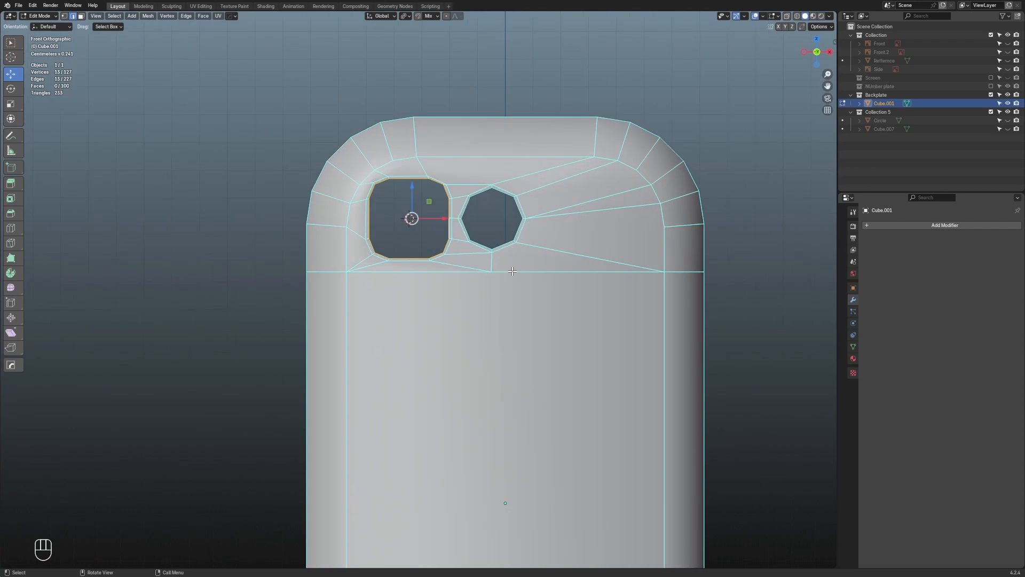
scroll(503, 250, up, 5)
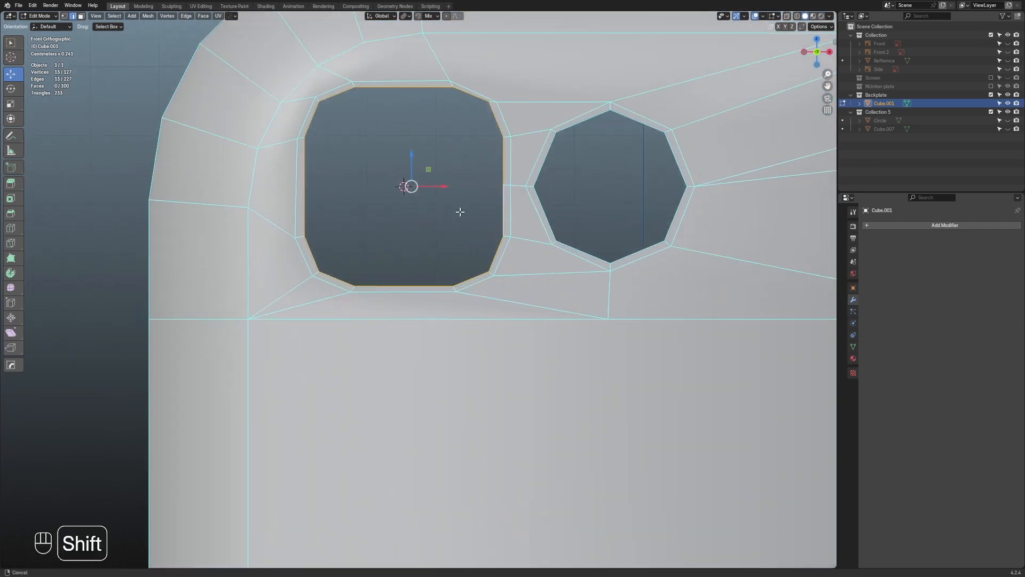
Nudge the window outer loop's upper-right corner vertex and the lens outer loop's upper-left vertex to even the border widths
shift+middle_drag(475, 128, 487, 271)
key(1)
click(468, 216)
drag(485, 204, 531, 222)
click(530, 239)
scroll(530, 221, down, 2)
scroll(569, 264, up, 4)
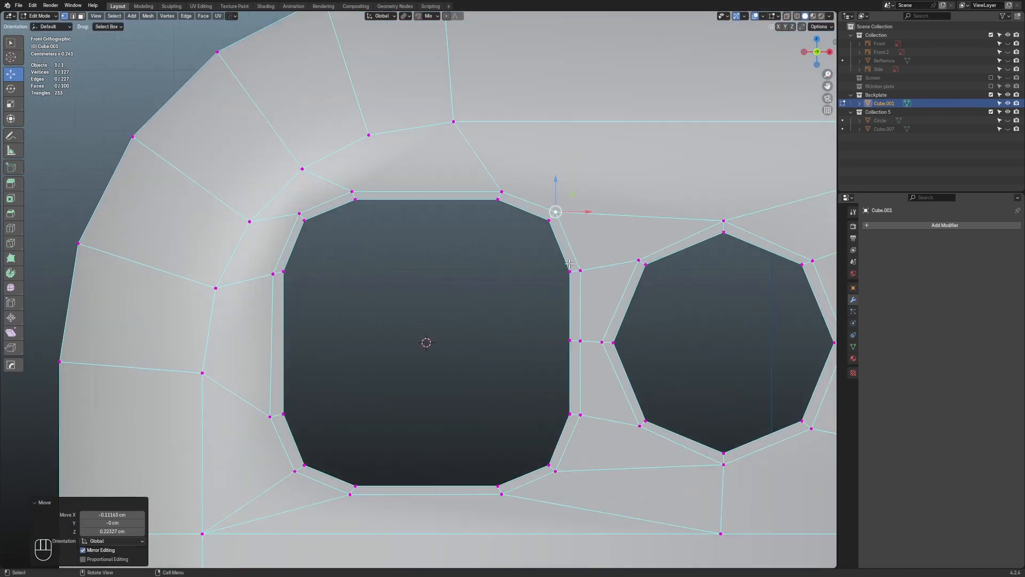
click(643, 257)
drag(650, 243, 650, 241)
Return to Object Mode and reveal all hidden objects
scroll(671, 287, down, 3)
shift+middle_drag(689, 326, 511, 203)
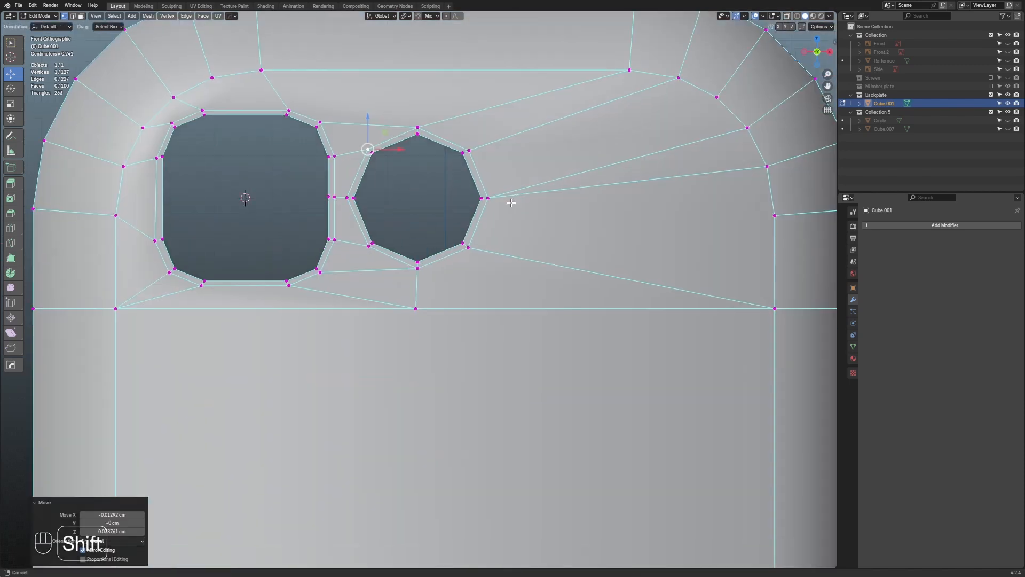
scroll(511, 203, down, 6)
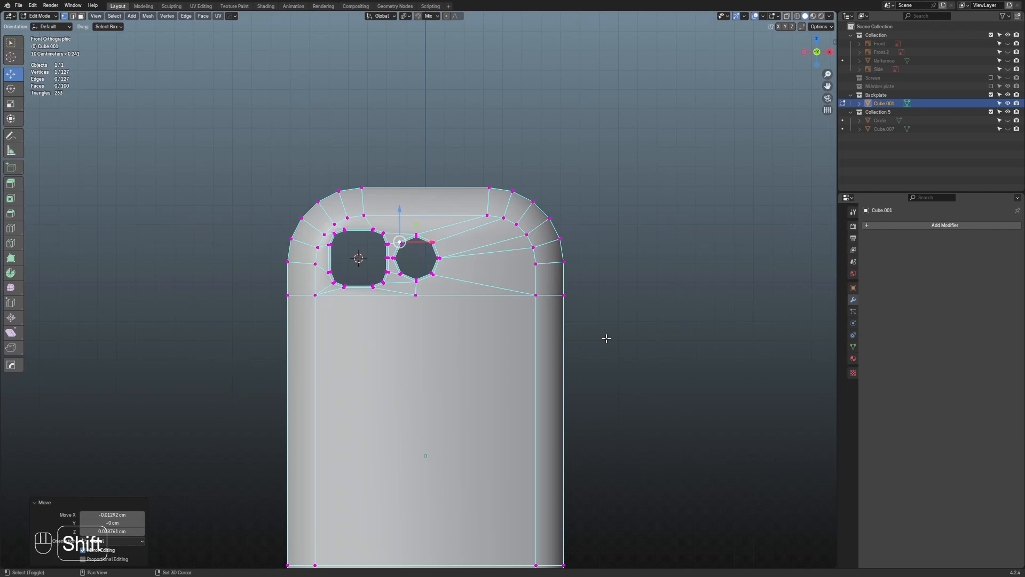
shift+middle_drag(606, 339, 641, 220)
scroll(641, 221, up, 1)
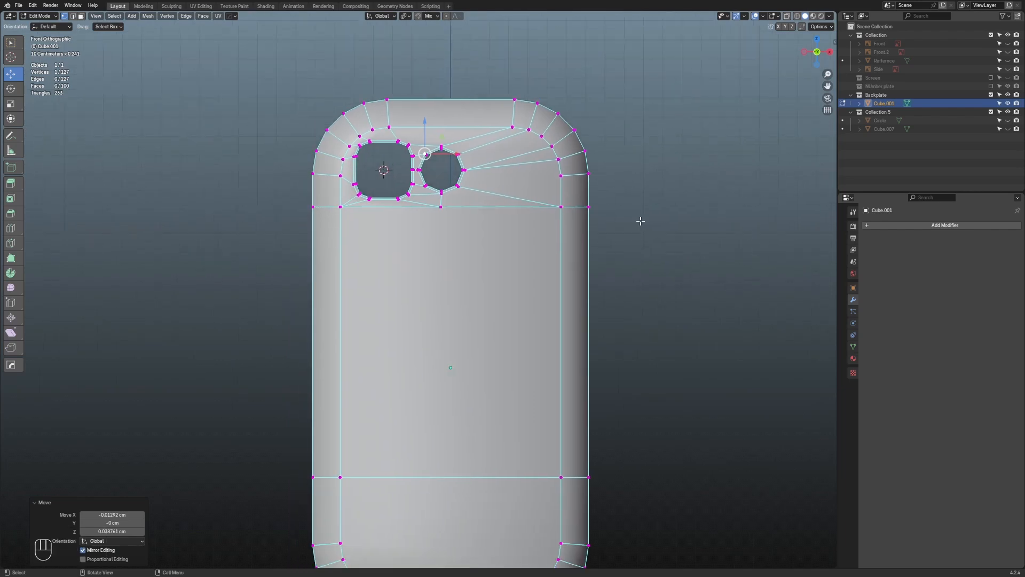
key(Tab)
key(alt+h)
scroll(495, 288, down, 3)
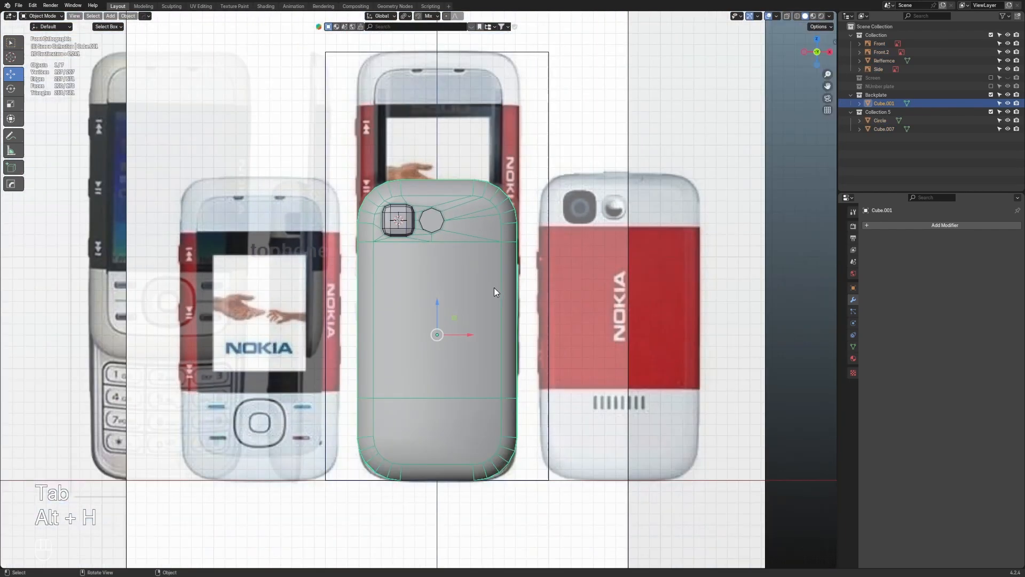
Delete the rounded-square camera-window cutter and the octagonal lens cutter
click(388, 221)
key(x)
click(386, 217)
click(424, 219)
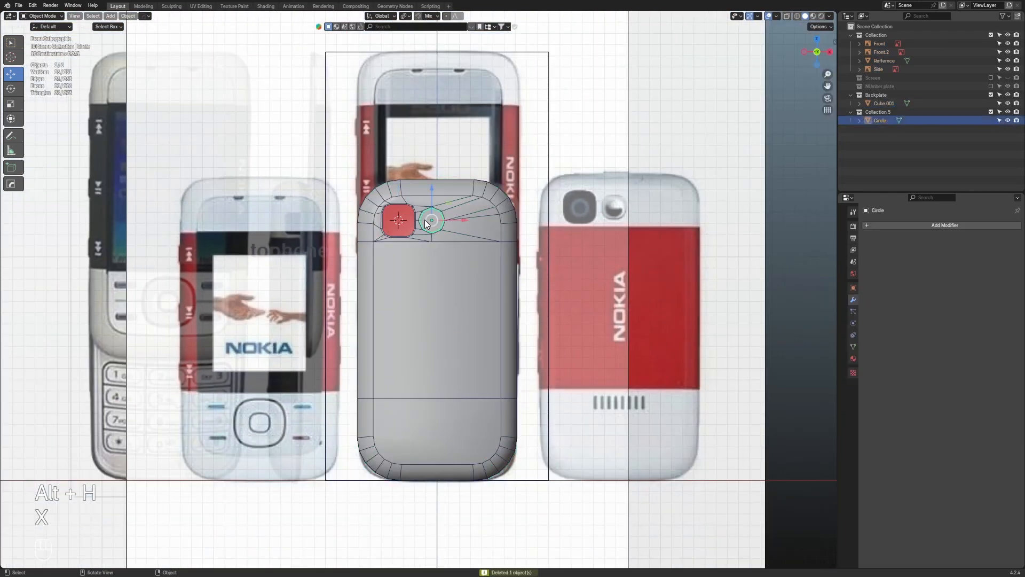
key(x)
click(431, 223)
Make the backplate see-through and hide Front.2, Refference and Side, keeping only the Front reference image in front view
scroll(431, 227, down, 3)
key(alt+z)
shift+middle_drag(464, 338, 460, 308)
scroll(485, 276, up, 4)
scroll(477, 278, down, 5)
scroll(460, 308, down, 4)
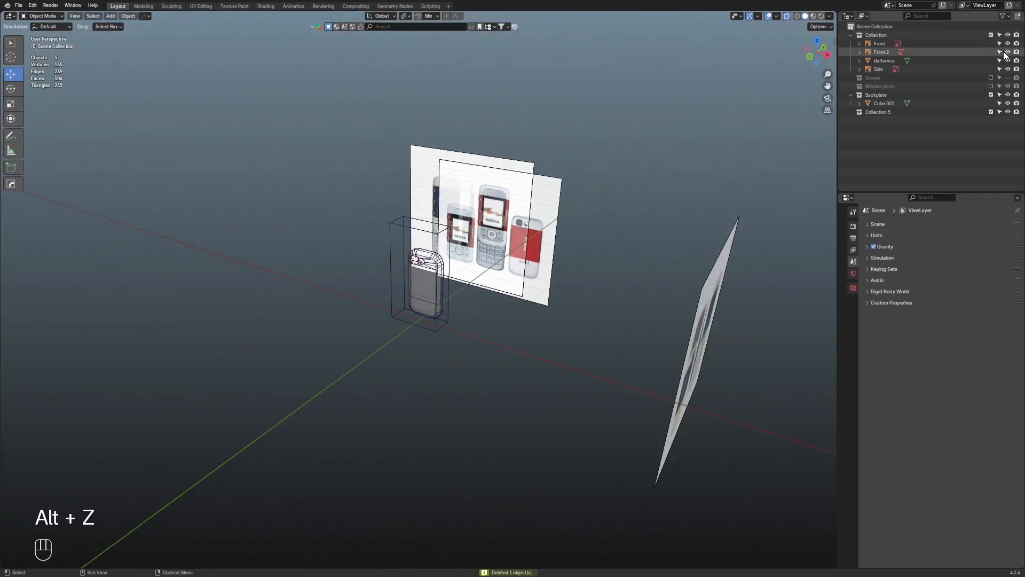
drag(1008, 52, 1008, 61)
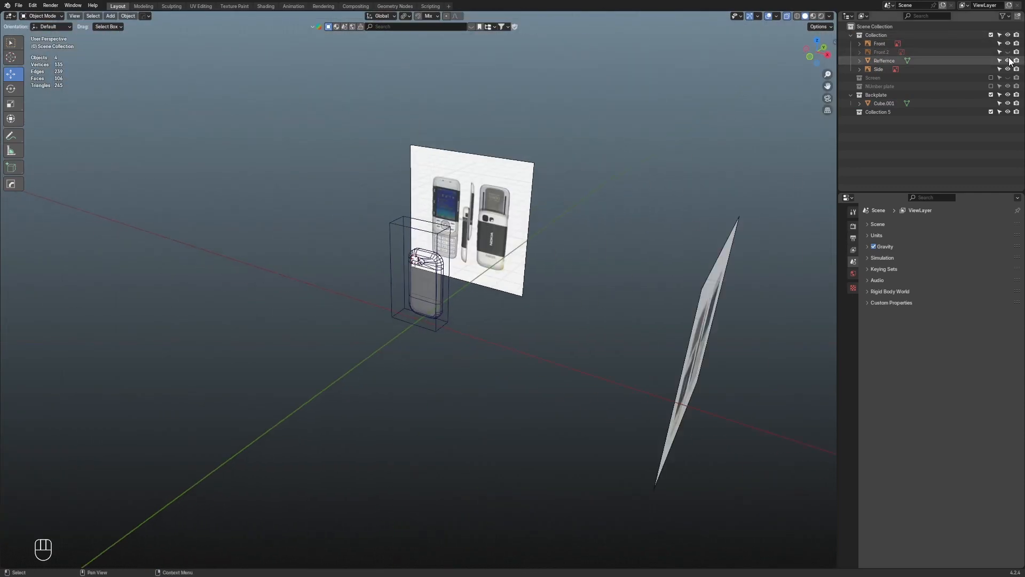
click(1008, 70)
middle_drag(649, 123, 699, 118)
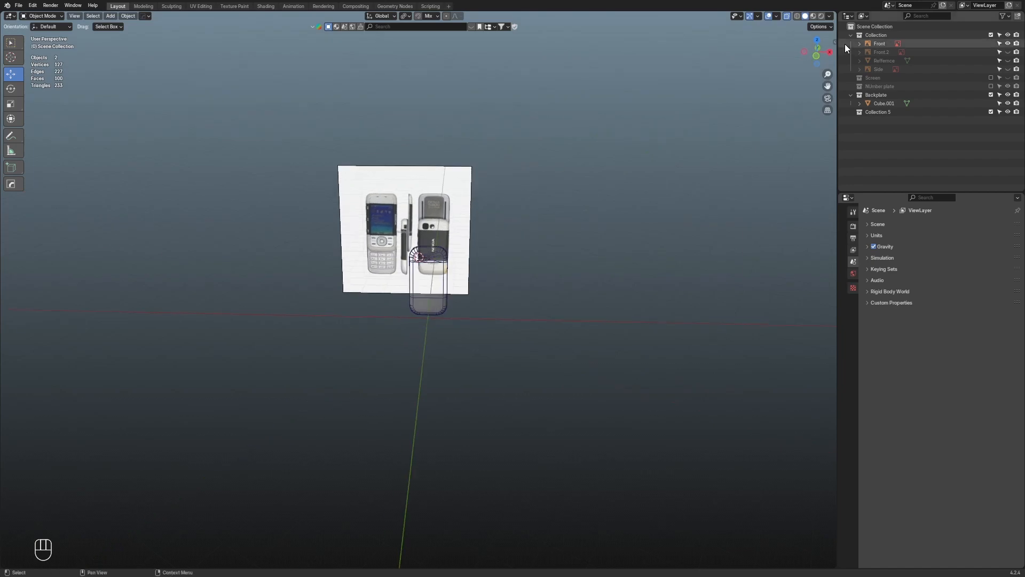
click(817, 54)
Add a mesh cylinder and set its vertex count to 8
scroll(536, 210, up, 6)
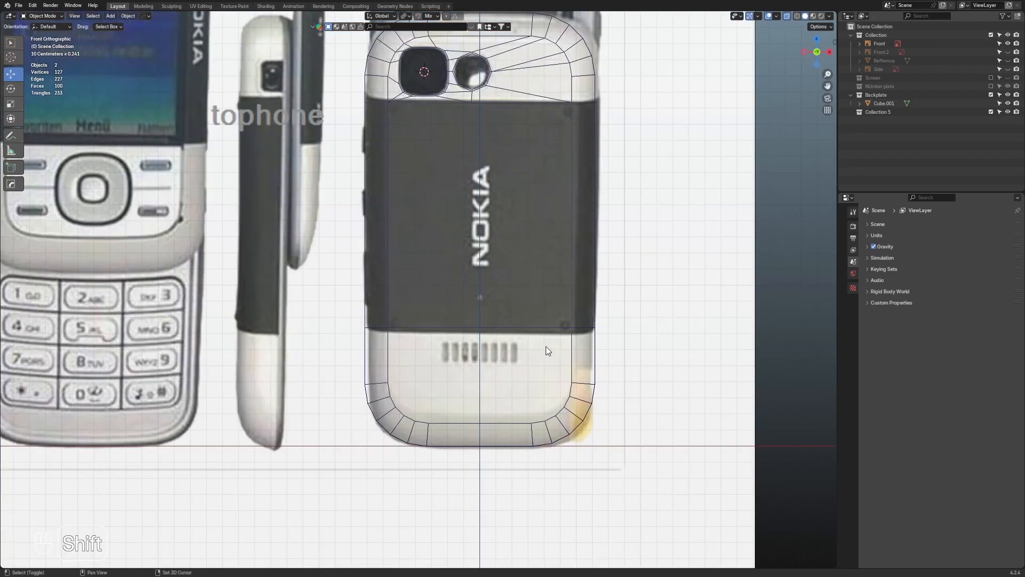
scroll(553, 221, down, 5)
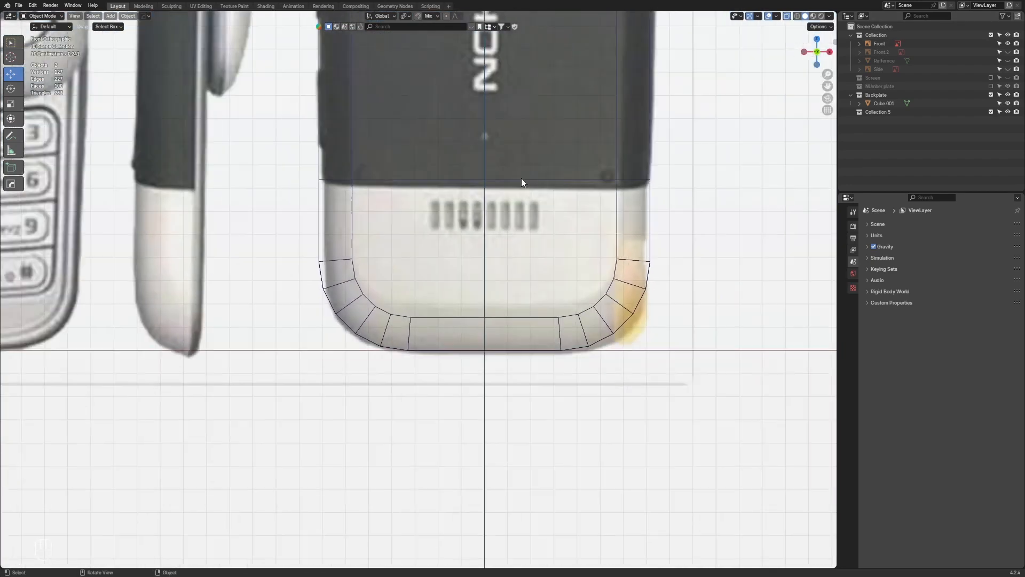
key(shift+a)
mouse_move(520, 179)
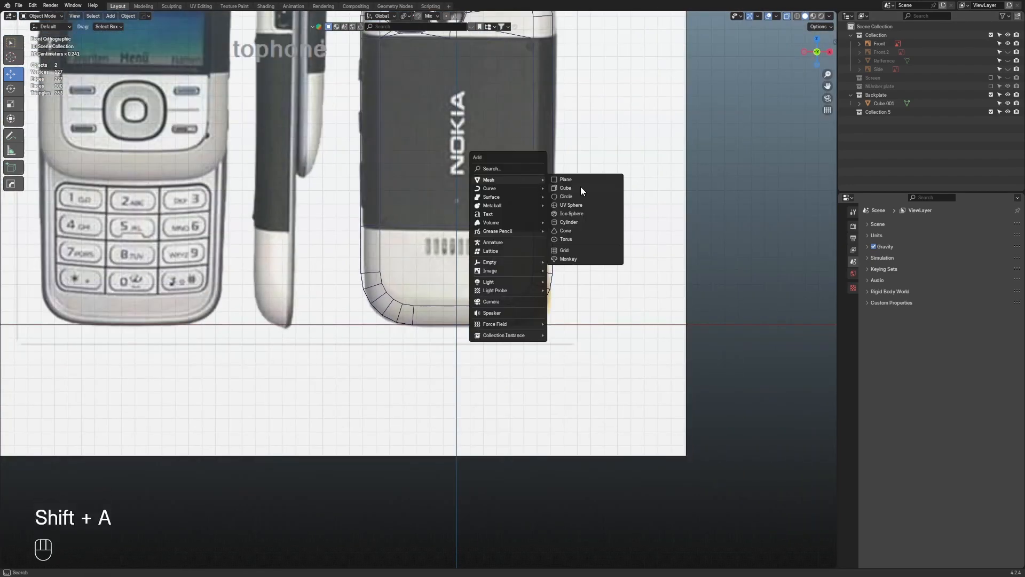
click(569, 222)
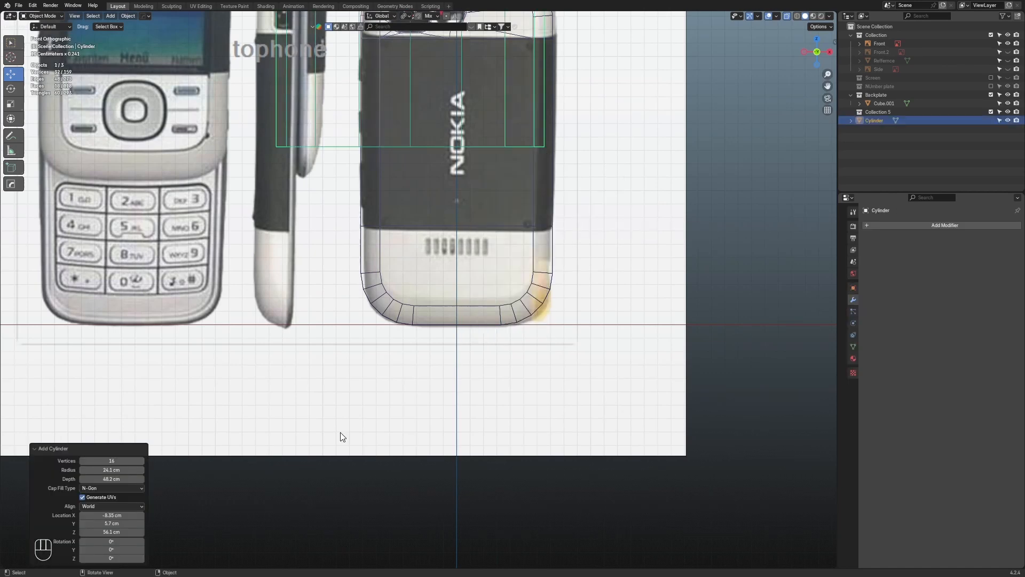
click(112, 460)
text(16)
key(Return)
Rotate the cylinder 90° about the X axis so its octagonal cap faces the front view
scroll(551, 225, down, 2)
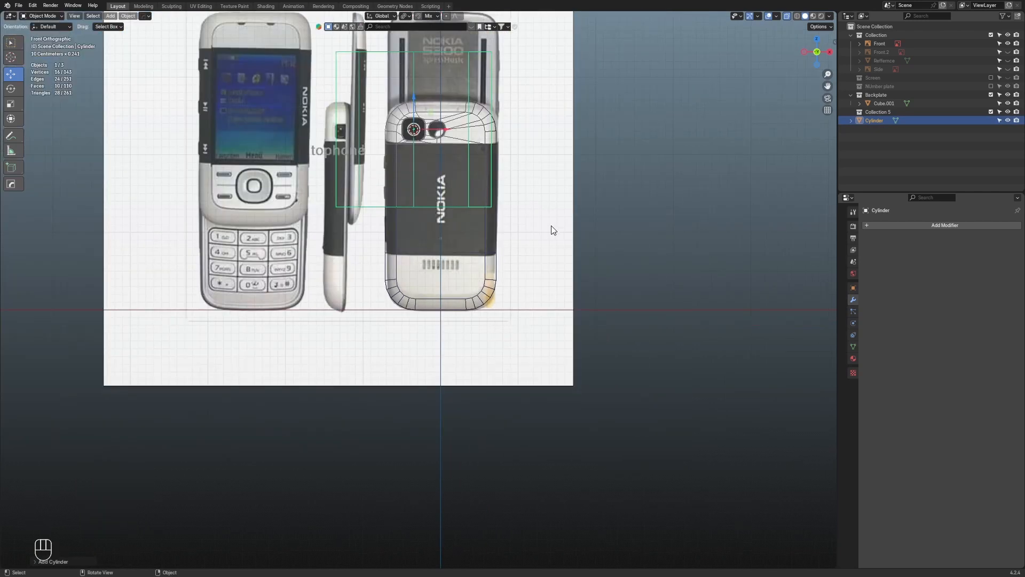
key(r)
key(x)
key(KP_9)
key(KP_0)
key(Return)
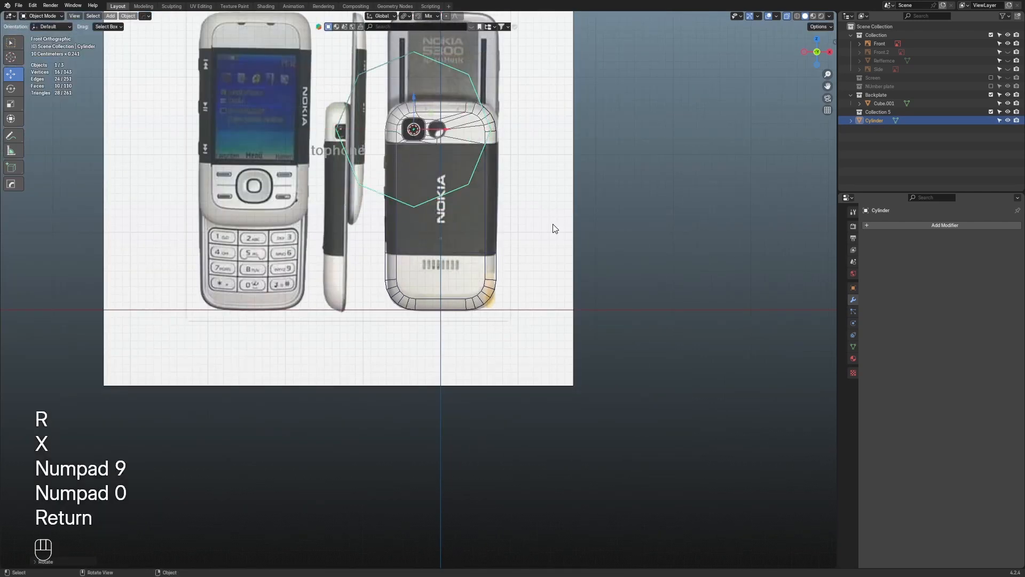
Move the cylinder onto the leftmost speaker-grille slot, scale it down to the slot's width and open its mesh for vertex editing
drag(427, 129, 436, 266)
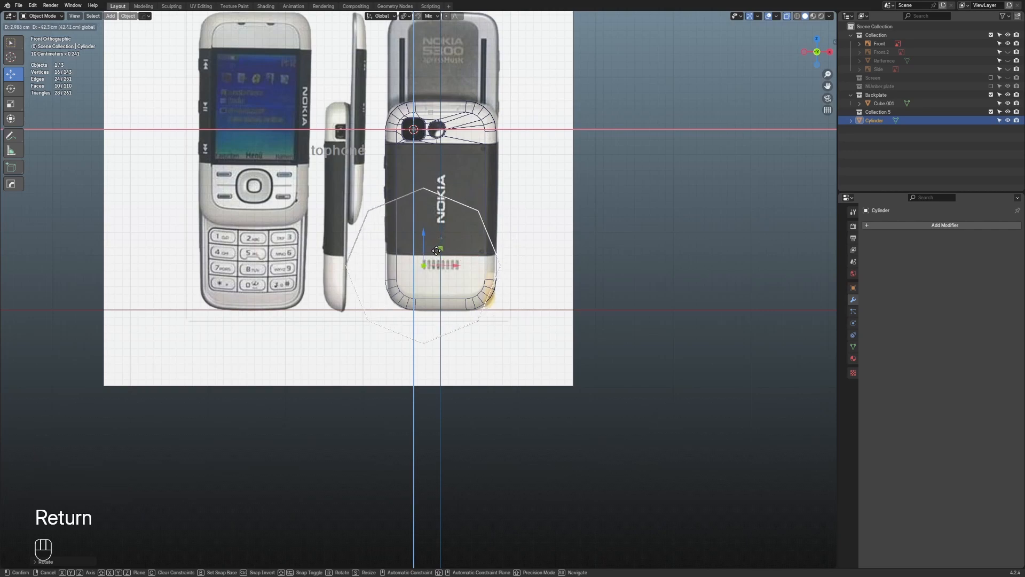
scroll(557, 247, up, 6)
key(s)
click(470, 220)
scroll(472, 220, up, 6)
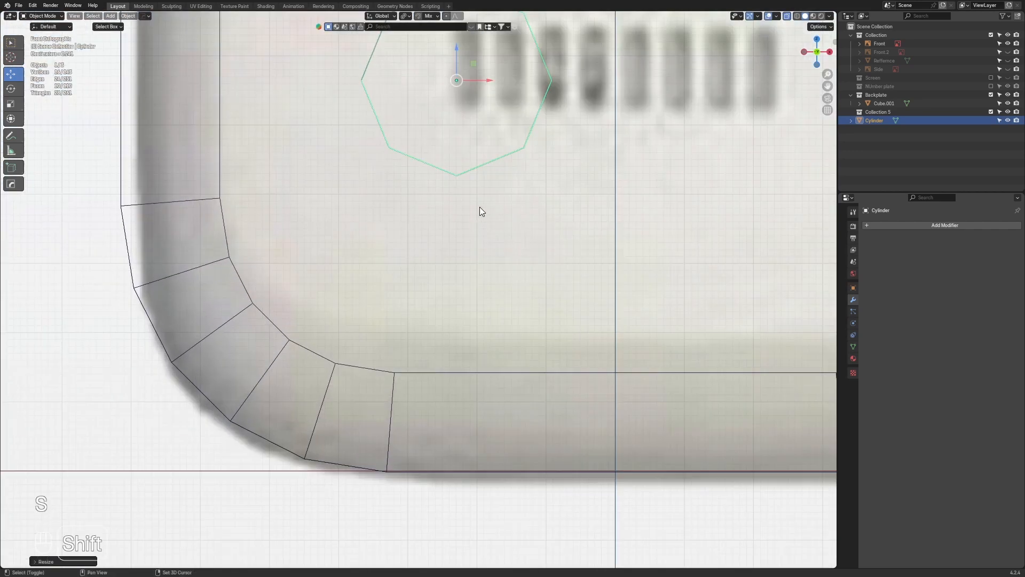
key(s)
click(425, 199)
drag(429, 190, 420, 156)
key(s)
click(451, 188)
scroll(431, 159, up, 4)
key(Tab)
key(1)
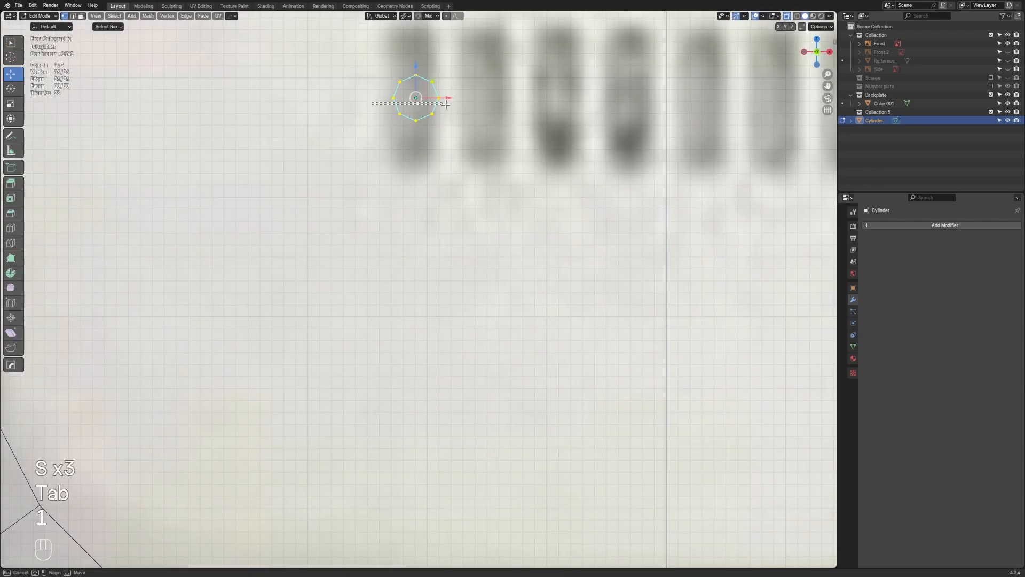
drag(462, 88, 463, 89)
scroll(466, 107, up, 3)
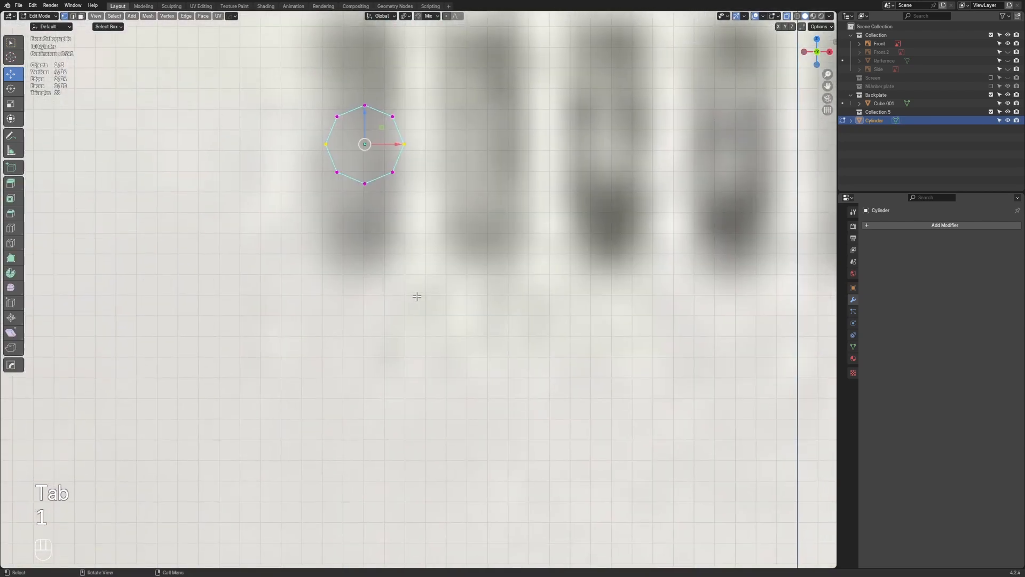
key(ctrl+b)
key(ctrl+v)
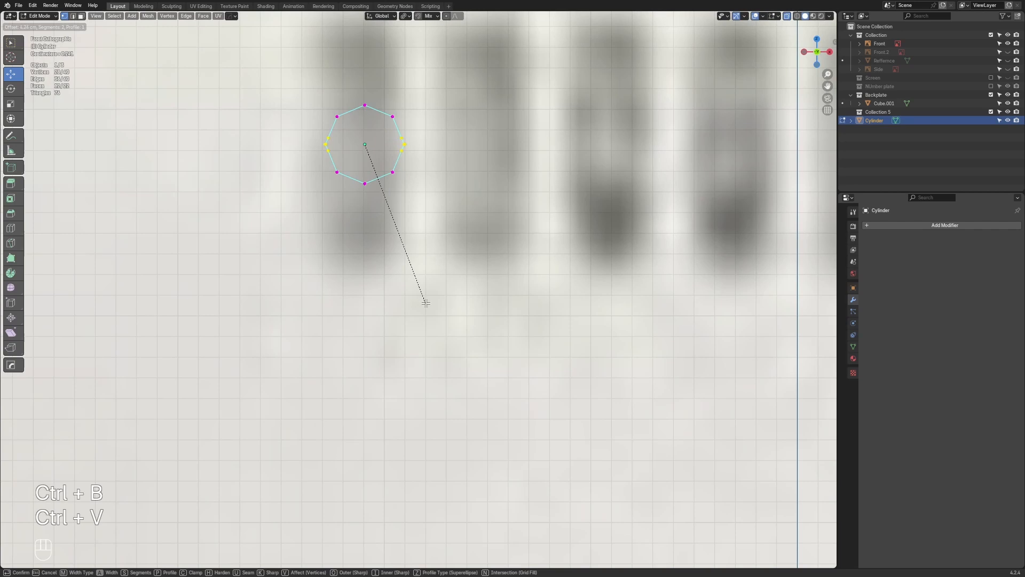
click(426, 303)
Merge all of the cylinder's vertices by distance
key(alt+z)
key(1)
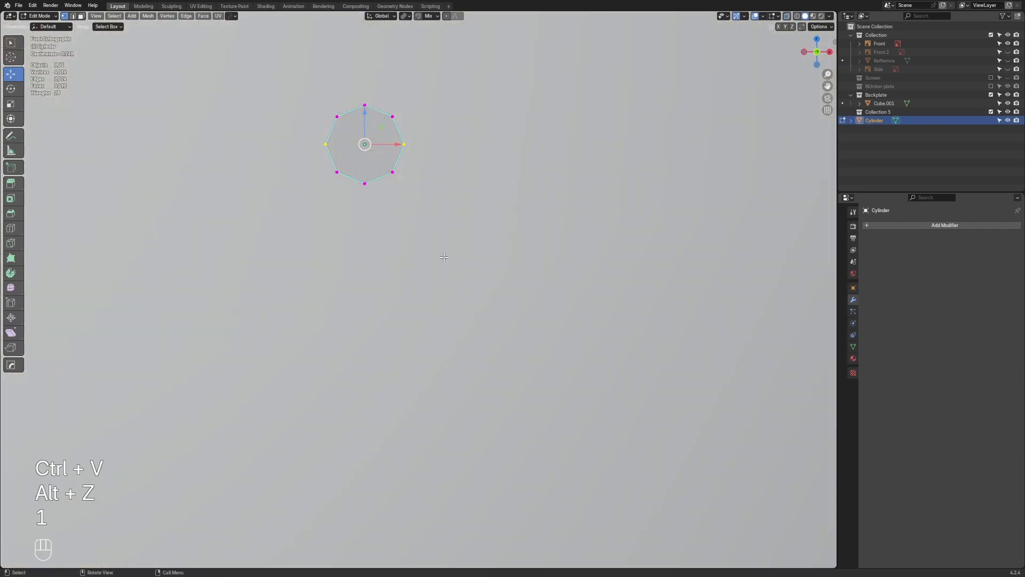
key(a)
key(m)
click(443, 258)
scroll(416, 222, up, 1)
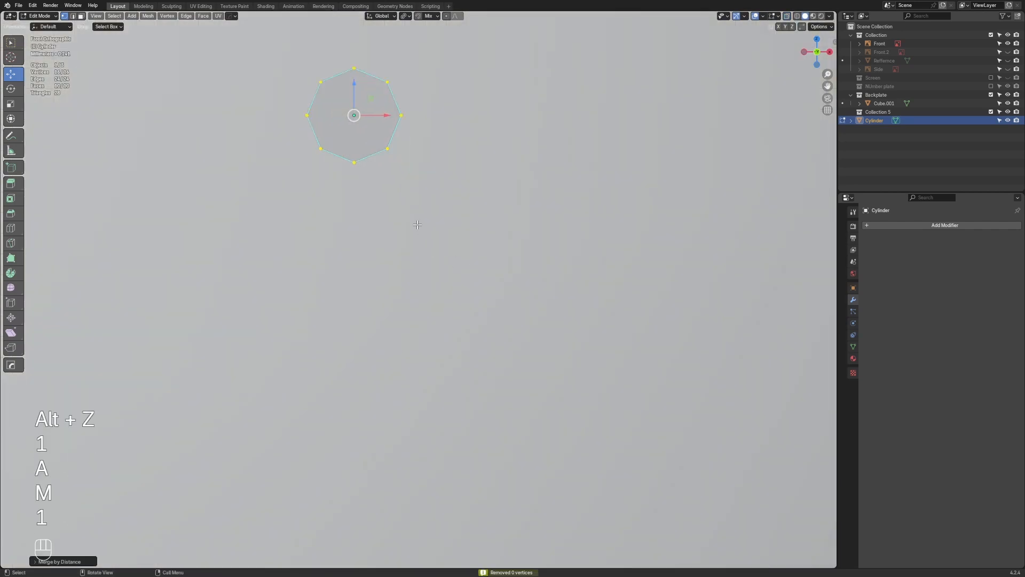
Bevel the cylinder's two outermost side edges at mid-height so each splits into an upper and a lower edge
key(1)
key(alt+z)
drag(290, 105, 439, 116)
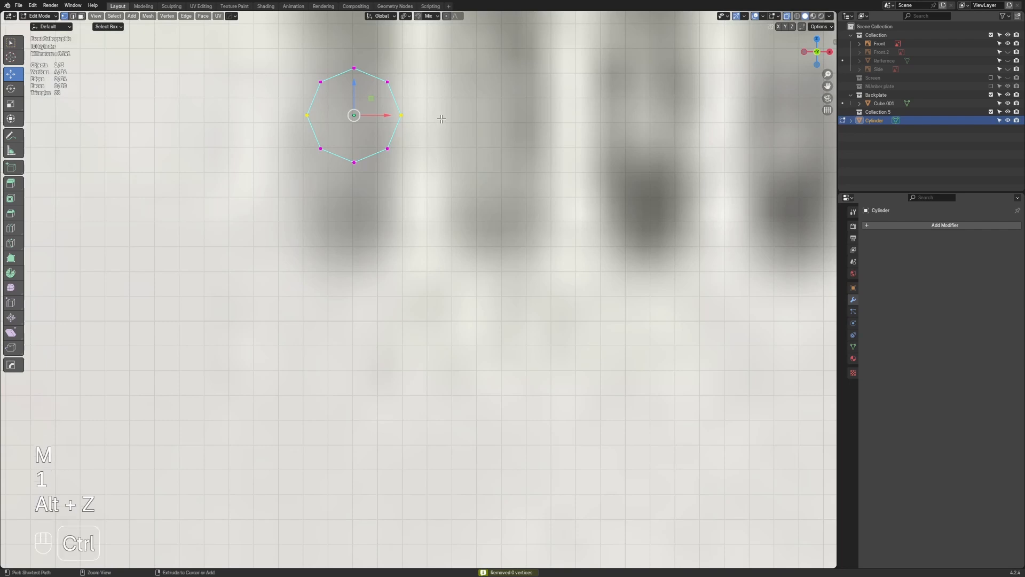
key(ctrl+b)
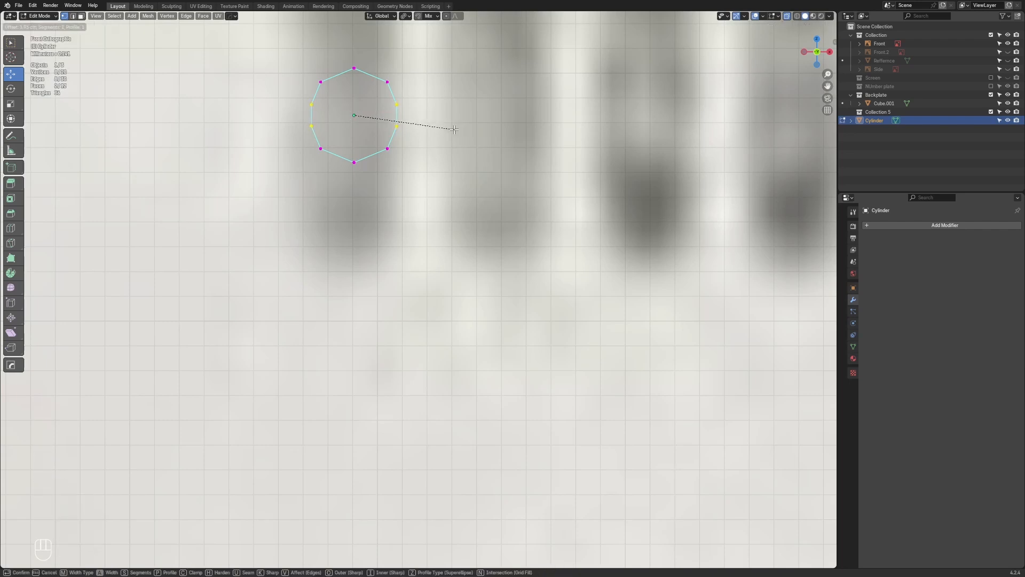
click(454, 130)
Stretch the octagon into a tall rounded slot by moving its lower half down and upper half up to the reference slot's ends
scroll(441, 129, down, 2)
drag(475, 204, 475, 204)
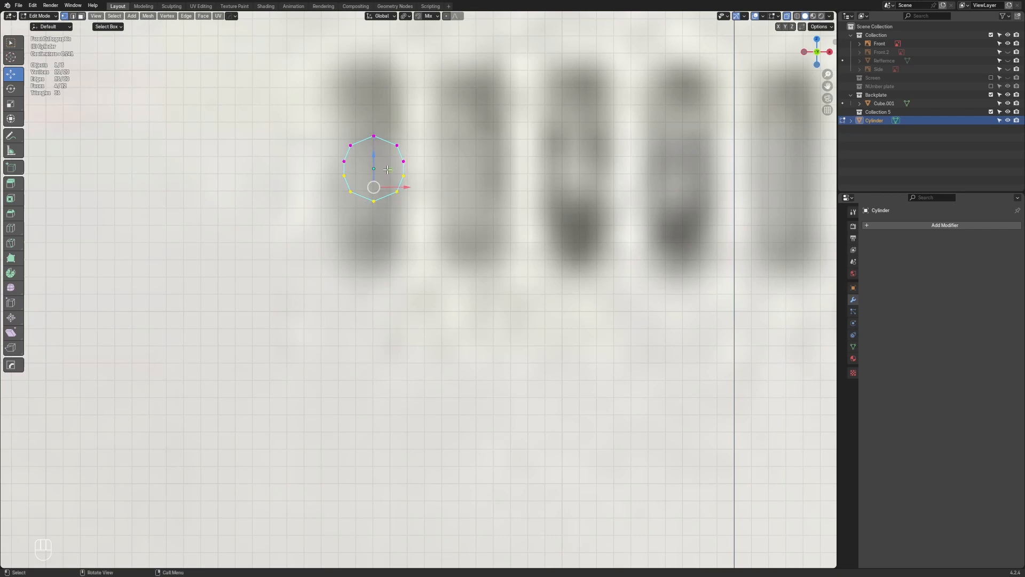
drag(374, 172, 373, 240)
drag(317, 124, 461, 172)
scroll(460, 172, down, 2)
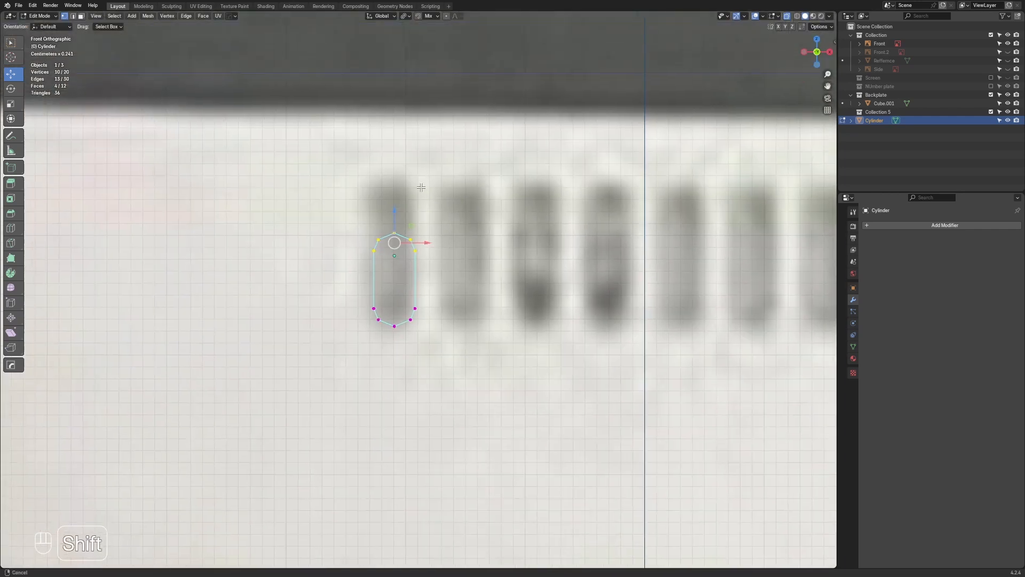
drag(391, 184, 390, 152)
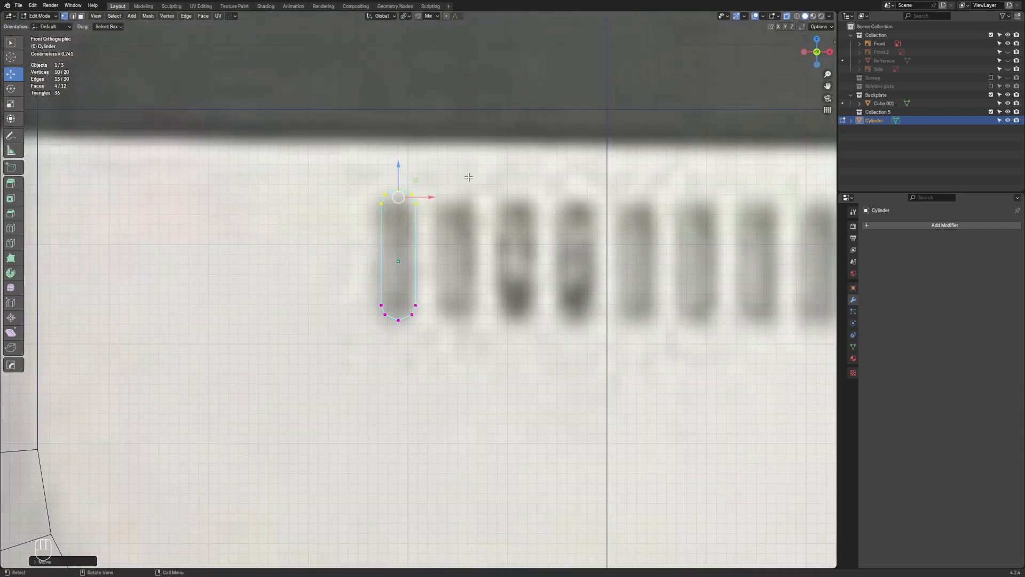
Array the rounded slot cylinder into eight copies along X with a constant offset of 76.452 cm, matching the reference speaker grille
scroll(576, 233, down, 3)
key(Tab)
key(q)
mouse_move(532, 187)
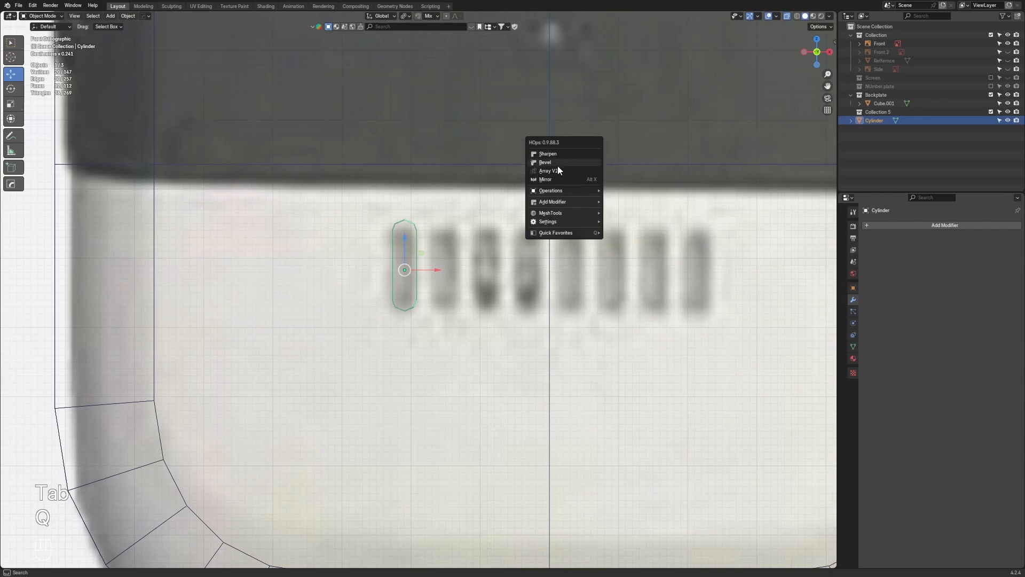
click(557, 169)
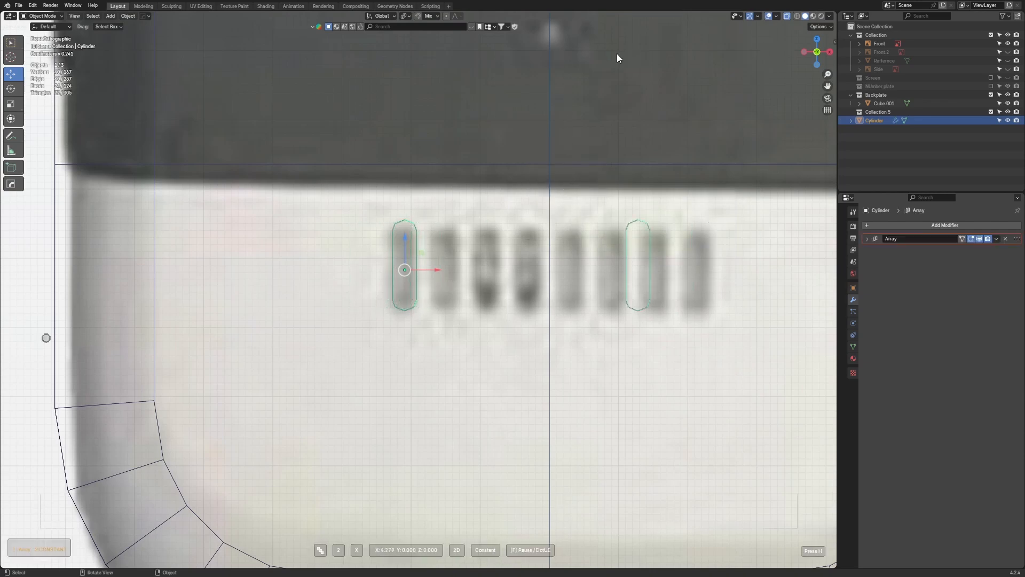
click(570, 62)
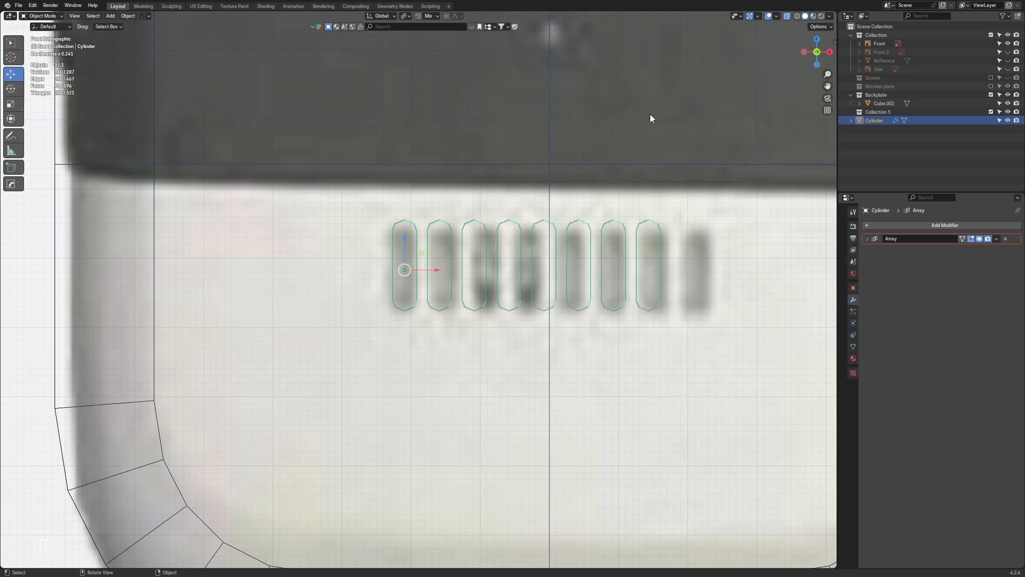
click(868, 239)
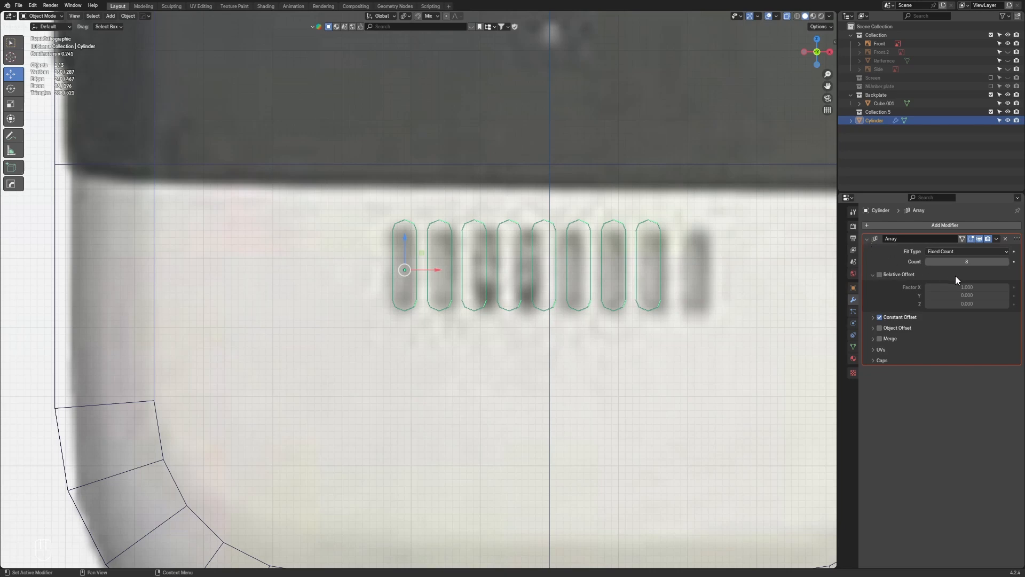
click(872, 317)
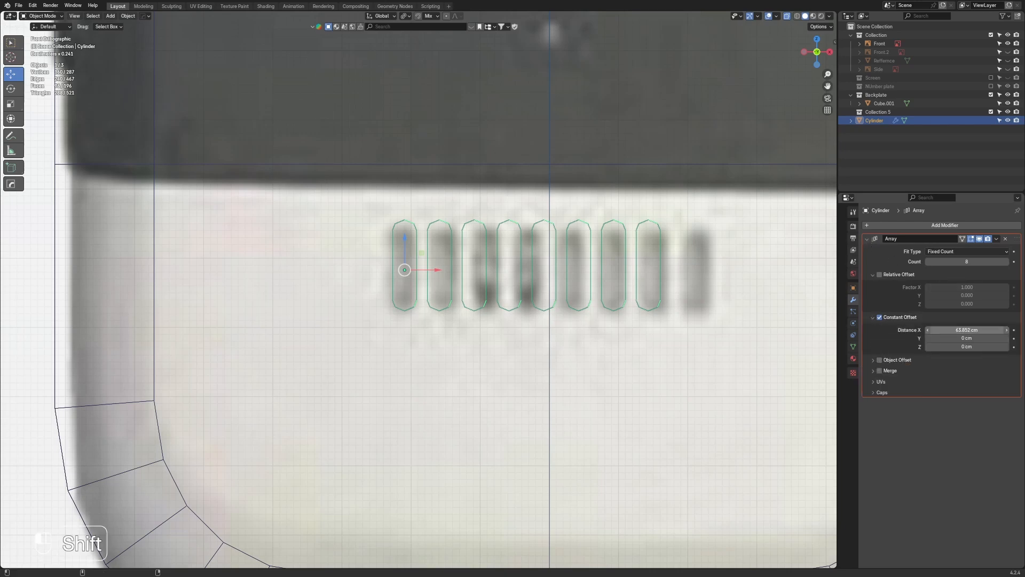
shift+drag(967, 330, 995, 329)
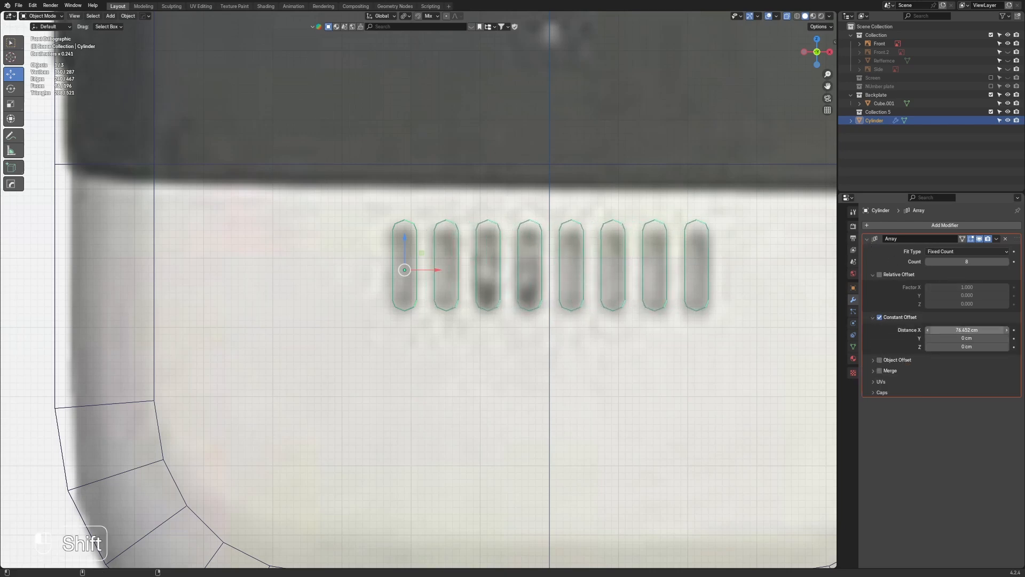
Move the row of slot cutters along Y into the backplate's rear surface and apply the Array modifier
scroll(646, 332, down, 5)
middle_drag(646, 332, 322, 314)
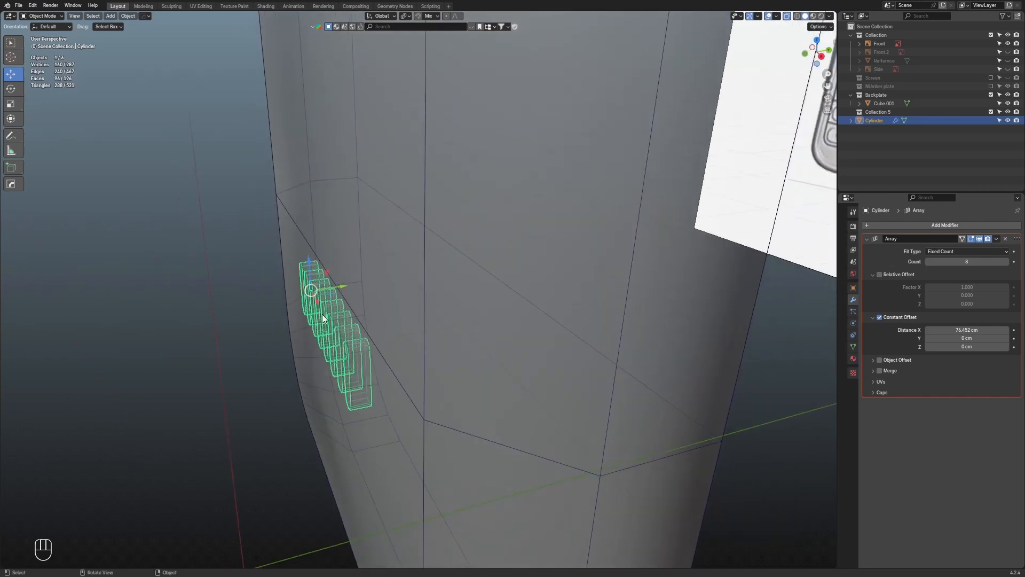
drag(342, 288, 325, 291)
key(alt+z)
middle_drag(216, 323, 363, 315)
key(ctrl+a)
middle_drag(760, 293, 581, 291)
middle_drag(520, 344, 705, 344)
Open the backplate mesh for face editing and reveal all of its hidden geometry
click(560, 353)
middle_drag(560, 353, 456, 338)
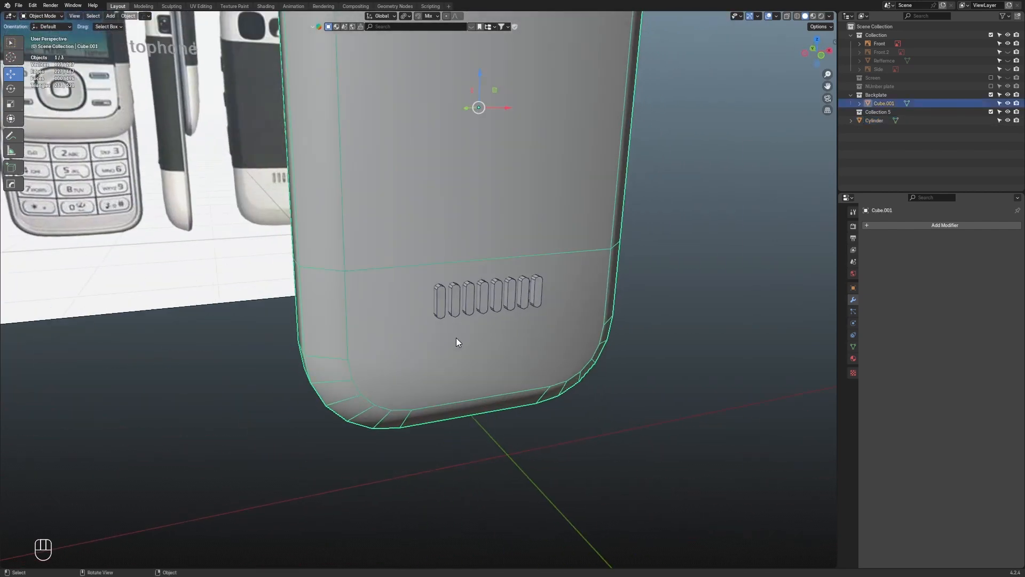
scroll(466, 274, down, 5)
middle_drag(466, 274, 531, 236)
scroll(470, 268, up, 2)
key(Tab)
scroll(459, 249, down, 3)
key(3)
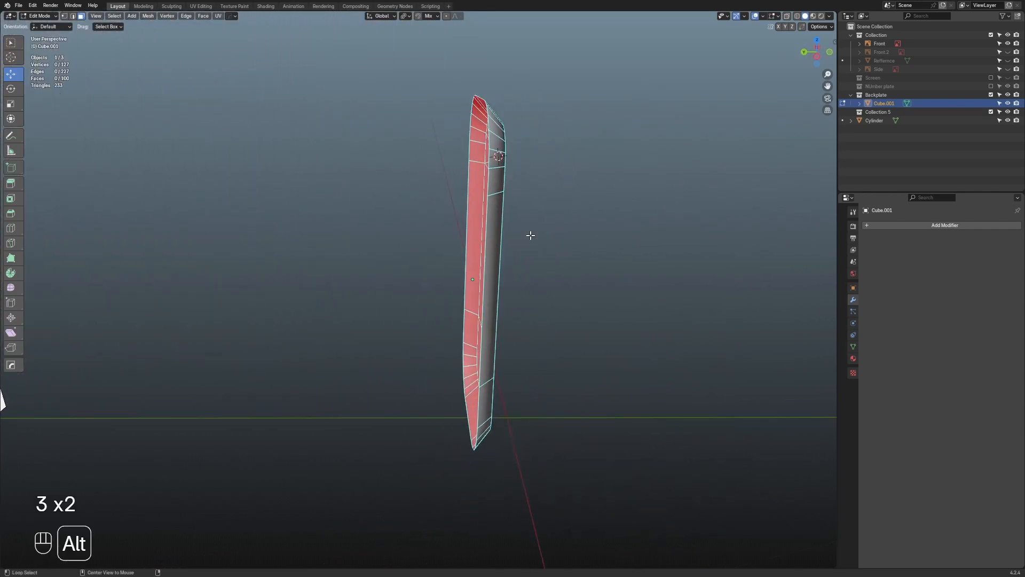
key(alt+h)
Add a horizontal loop cut across the backplate's middle section and slide it up to just below the camera area's lower edge
middle_drag(605, 219, 566, 230)
key(ctrl+r)
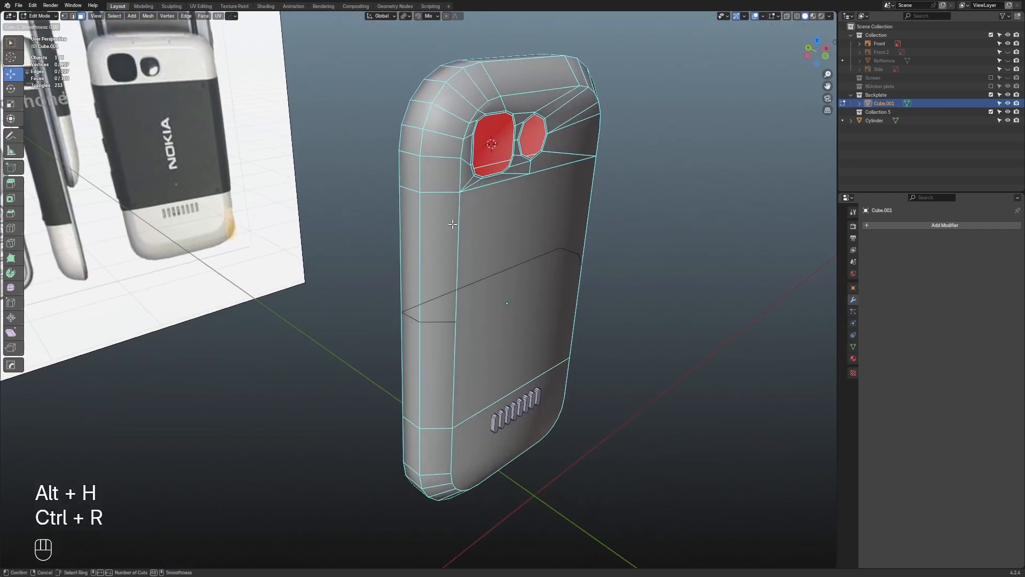
click(454, 224)
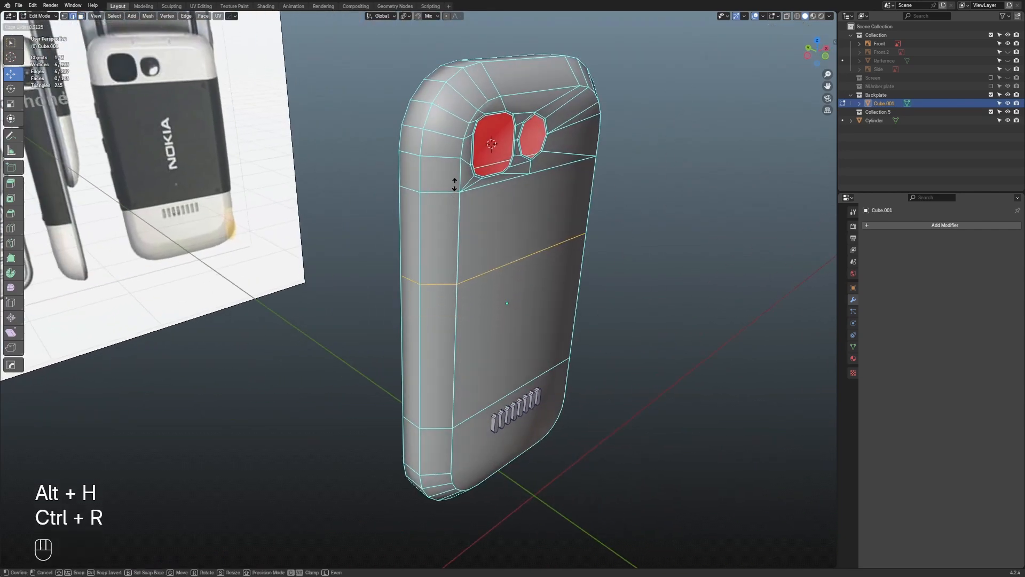
click(438, 113)
Try to divide the backplate's middle panel with five evenly spaced vertical loop cuts
middle_drag(578, 219, 563, 220)
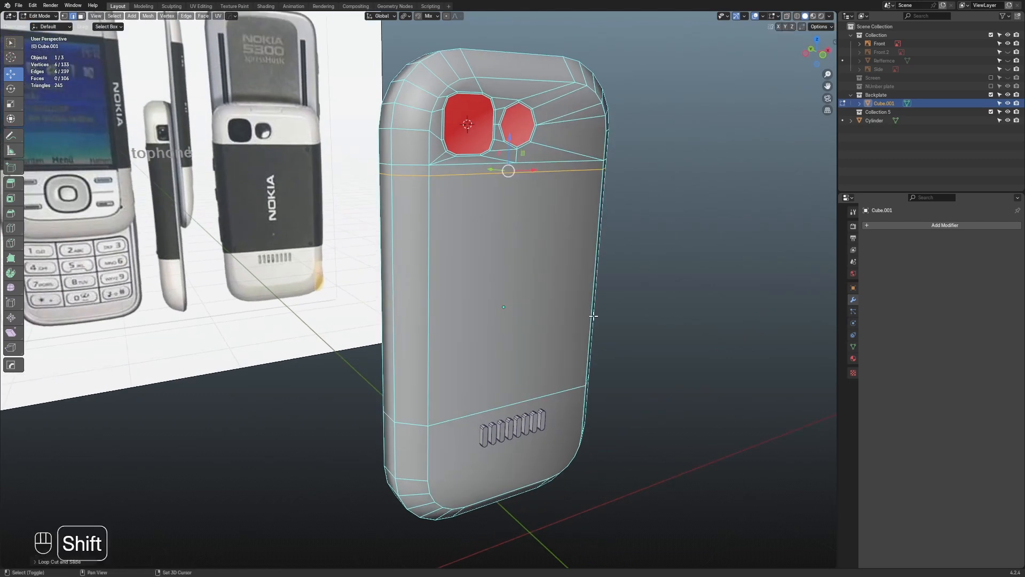
shift+middle_drag(594, 314, 555, 294)
key(ctrl+r)
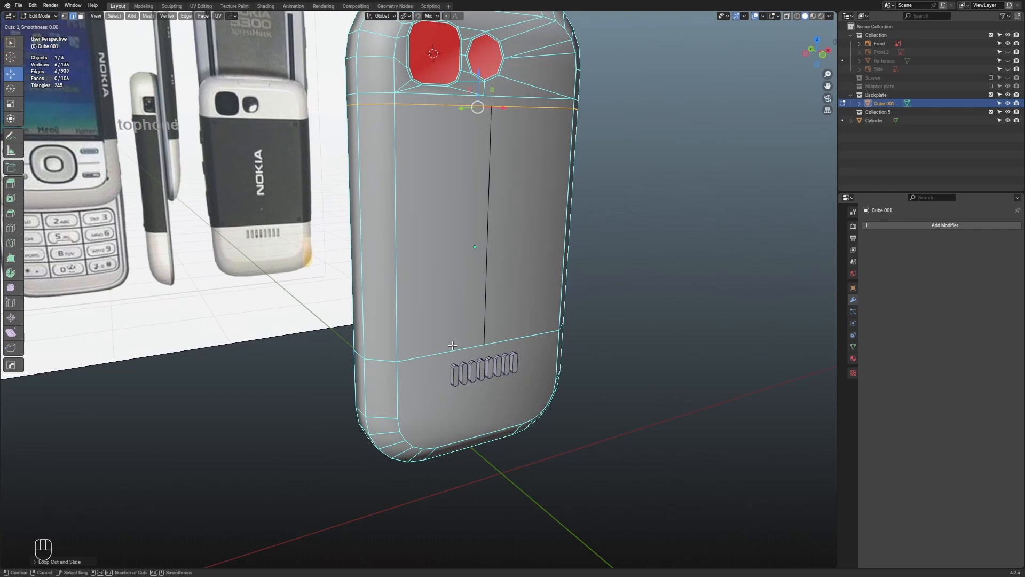
right_click(452, 345)
middle_drag(591, 360, 574, 359)
scroll(574, 359, up, 3)
middle_drag(393, 380, 405, 389)
key(ctrl+r)
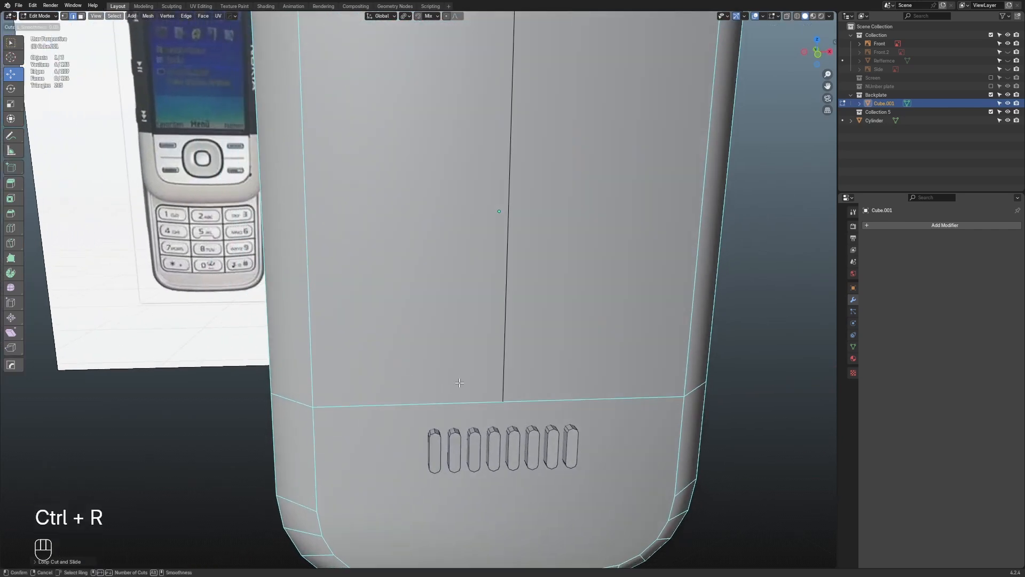
scroll(459, 383, up, 1)
scroll(459, 383, up, 1)
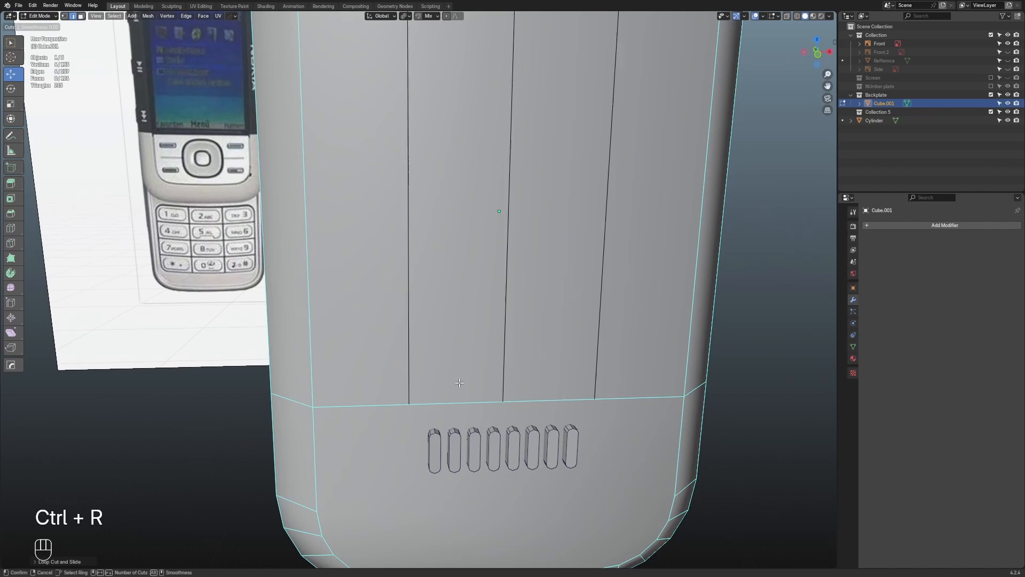
scroll(459, 382, up, 1)
scroll(459, 383, up, 1)
click(459, 382)
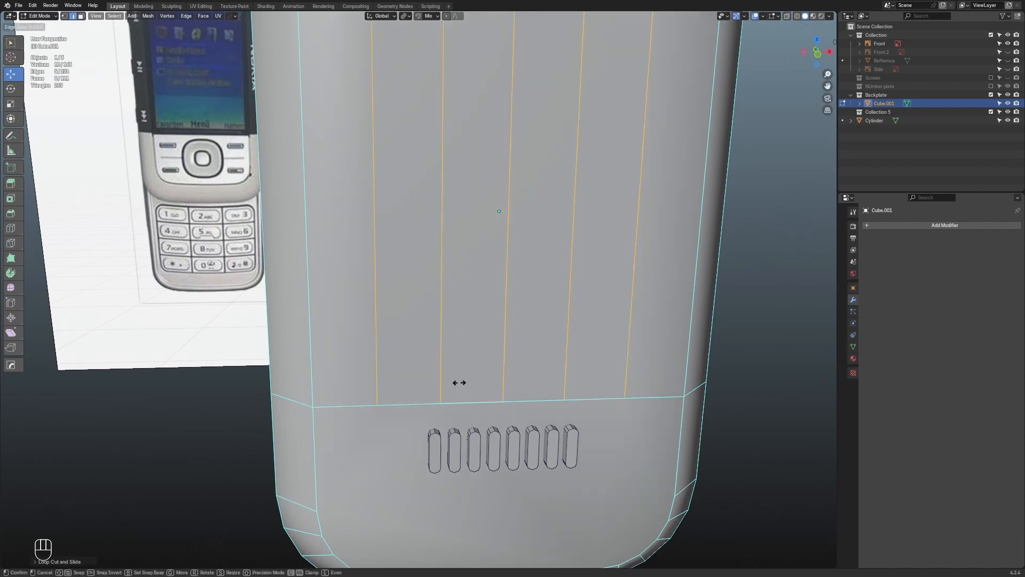
right_click(322, 484)
Raise the number of vertical loop cuts on the middle panel to 8
click(51, 564)
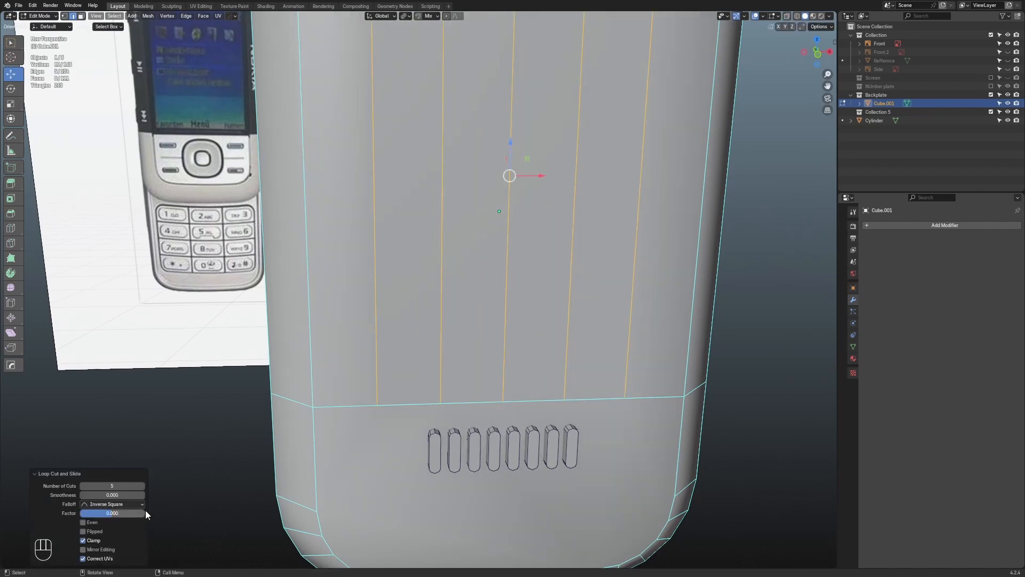
click(142, 486)
click(141, 486)
click(142, 486)
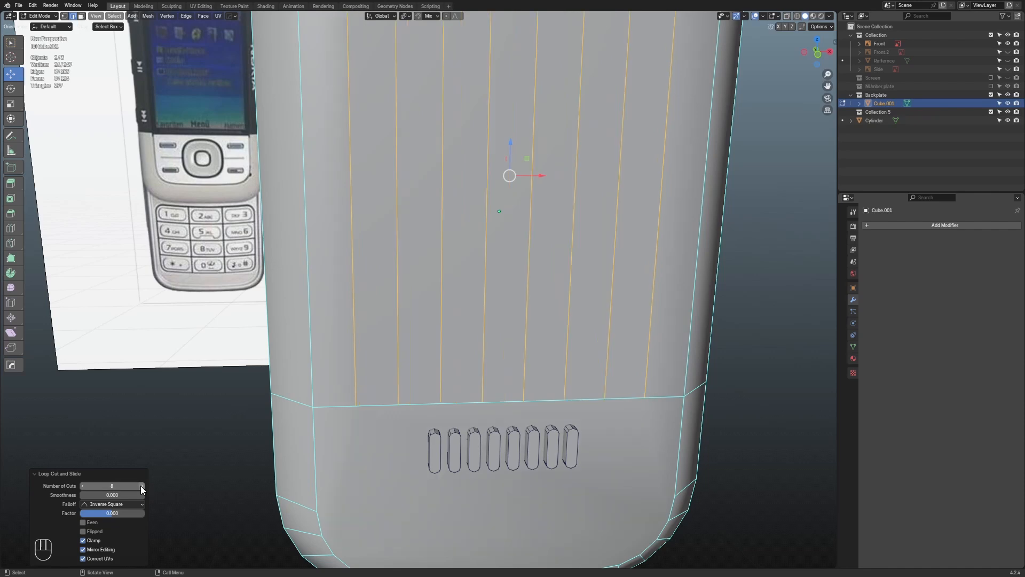
click(775, 346)
scroll(776, 346, down, 4)
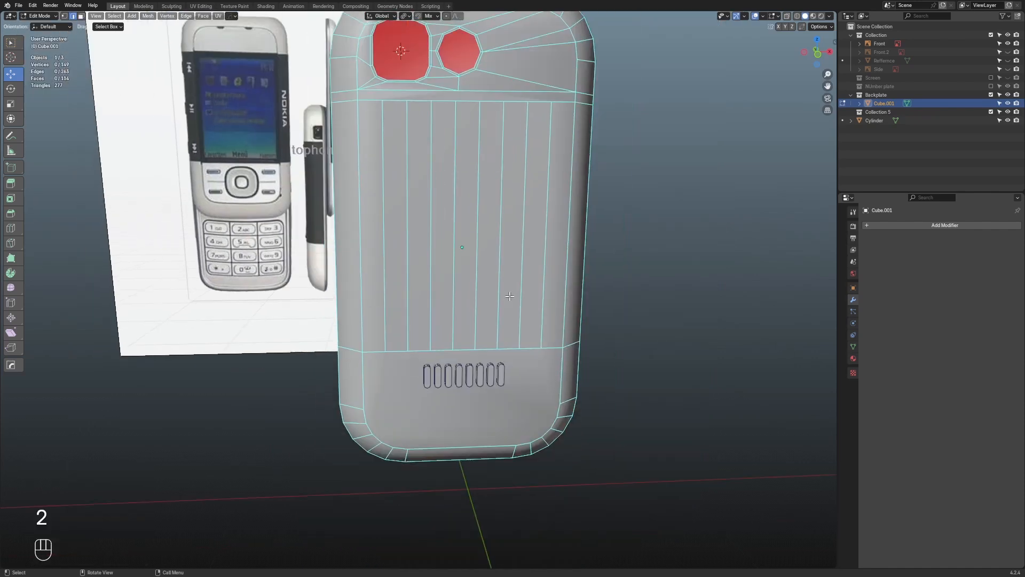
Undo the evenly spaced vertical loop cuts on the middle panel
alt+click(383, 249)
key(KP_1)
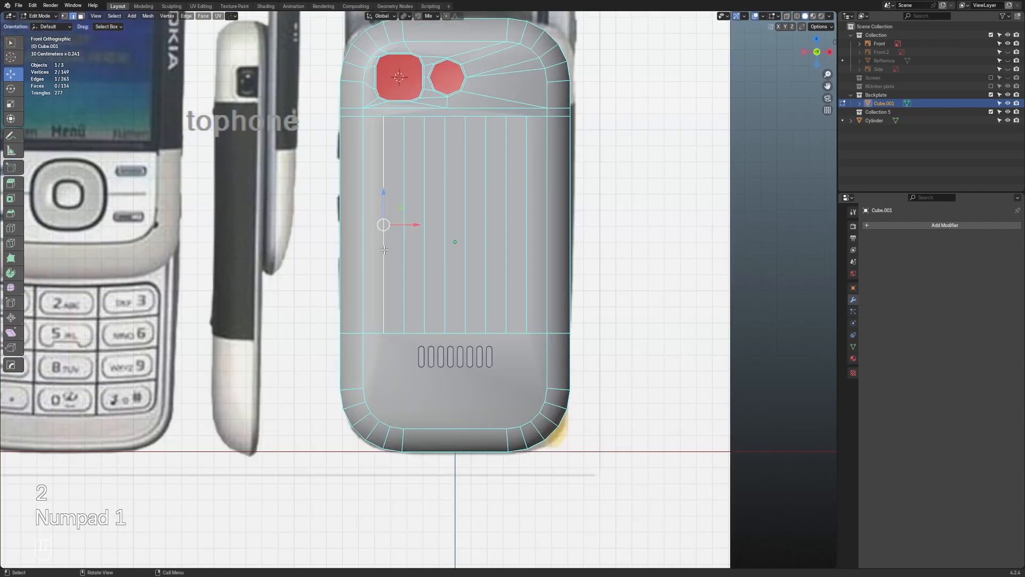
scroll(470, 240, up, 3)
key(ctrl+z)
key(ctrl+z)
key(ctrl+z)
scroll(480, 328, up, 2)
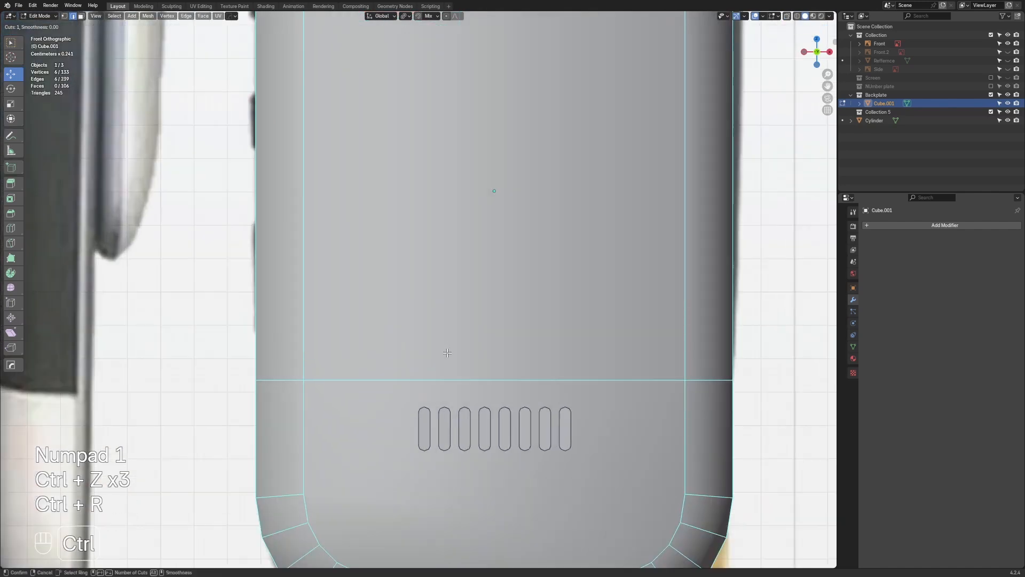
Try adding single vertical loop cuts to the middle panel, aligned with the centres of the first three grille slots
key(ctrl+r)
drag(444, 362, 432, 401)
click(425, 402)
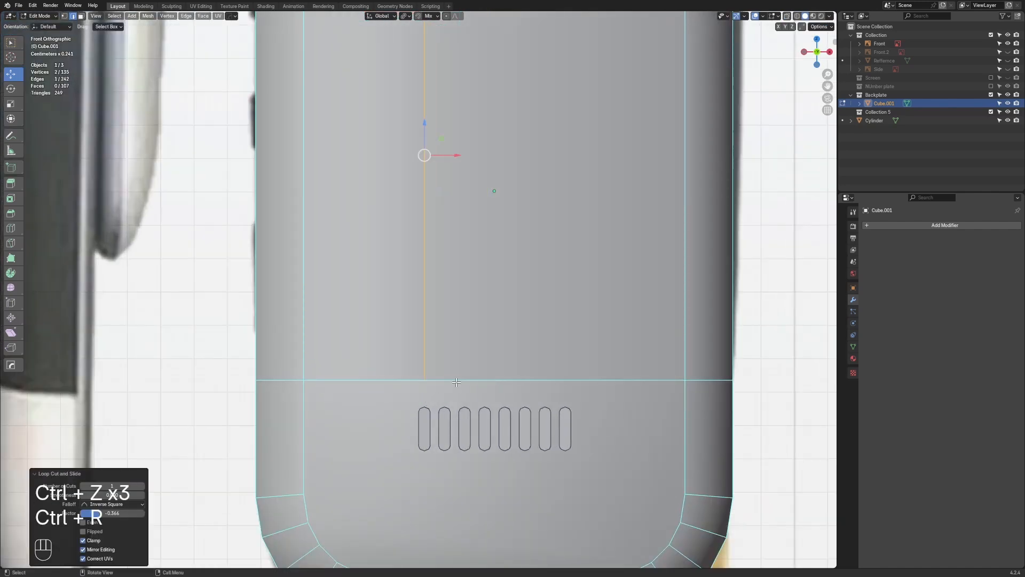
key(ctrl+r)
click(451, 366)
click(443, 409)
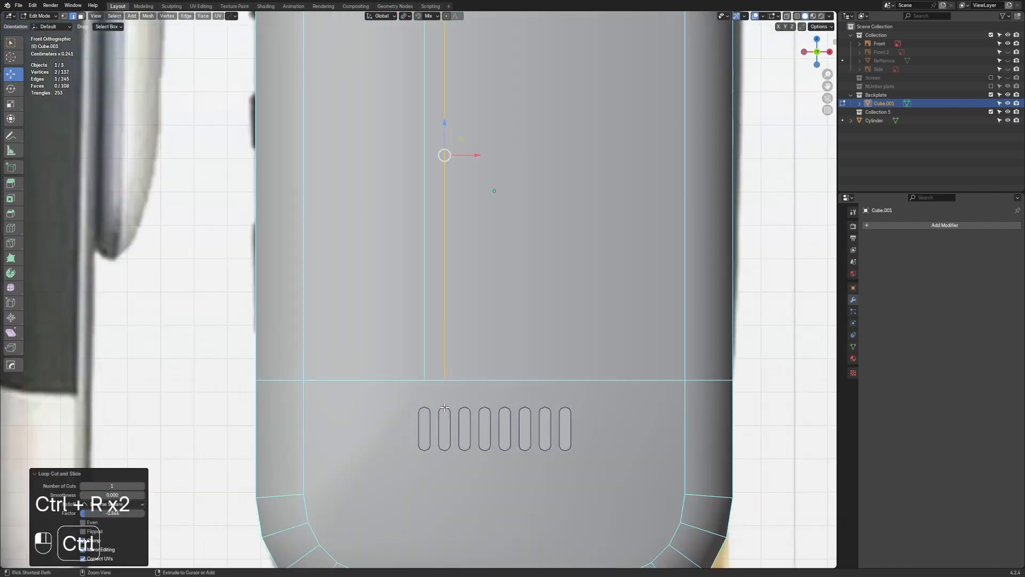
key(ctrl+r)
click(564, 376)
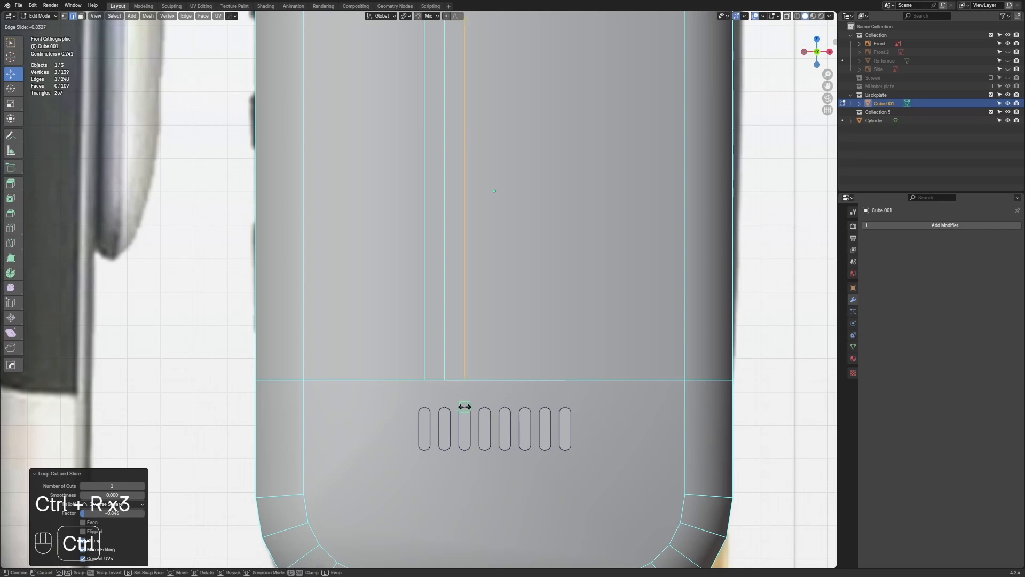
click(465, 406)
Undo the three vertical loop cuts aligned with the grille slots
scroll(465, 438, down, 5)
shift+middle_drag(469, 470, 474, 407)
scroll(480, 362, up, 3)
key(ctrl+z)
key(ctrl+z)
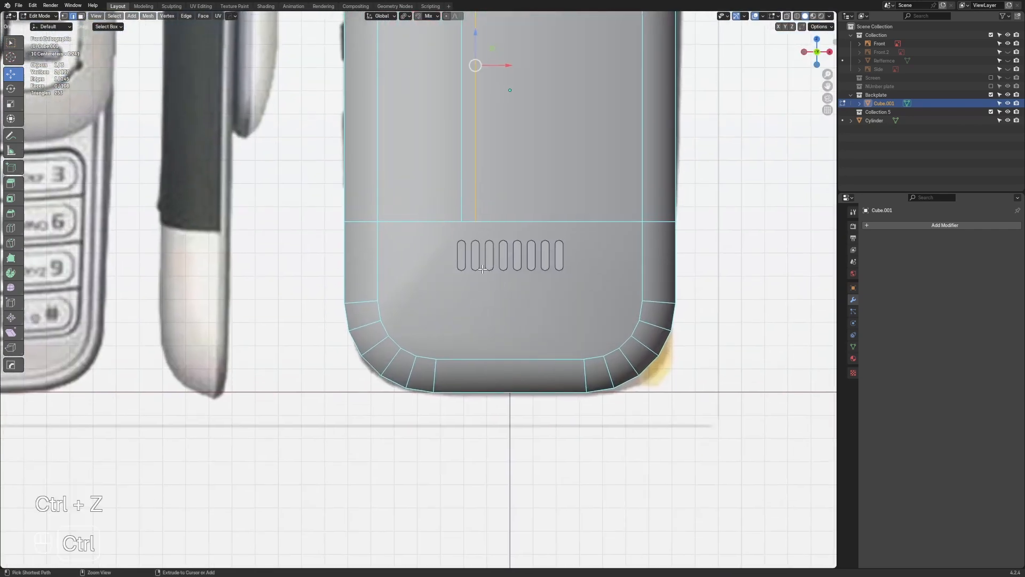
key(ctrl+z)
scroll(484, 270, up, 2)
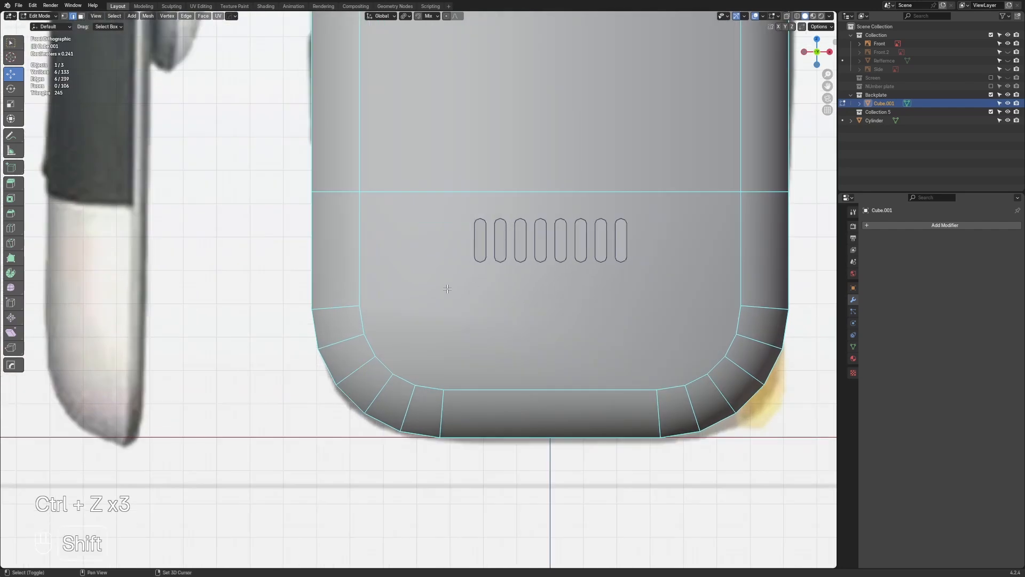
Add a Difference Boolean modifier to the backplate object and pick the row of slot cutters as its operand
key(Tab)
scroll(495, 287, down, 5)
middle_drag(496, 284, 462, 362)
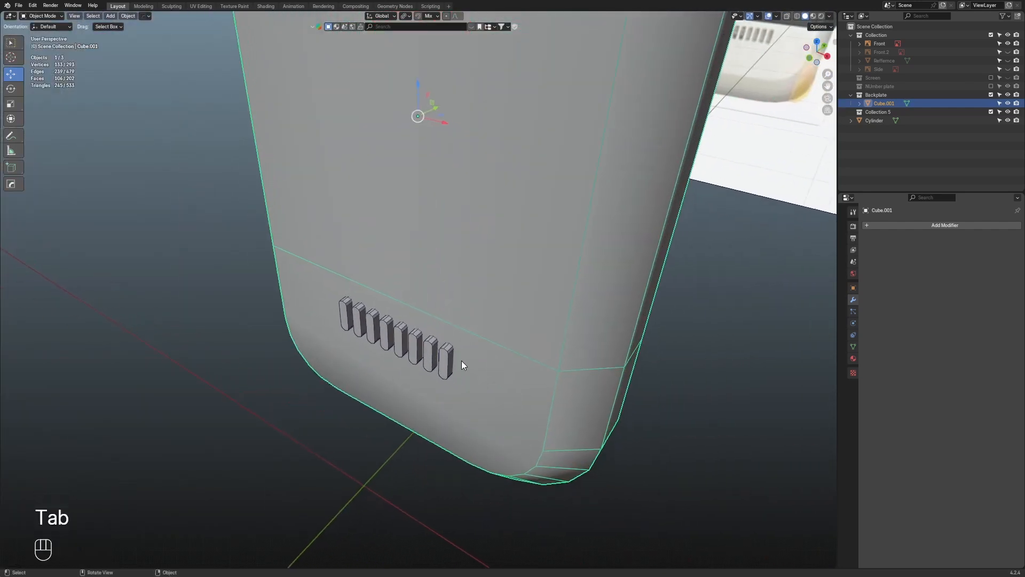
click(944, 227)
mouse_move(951, 227)
click(857, 246)
scroll(584, 318, up, 2)
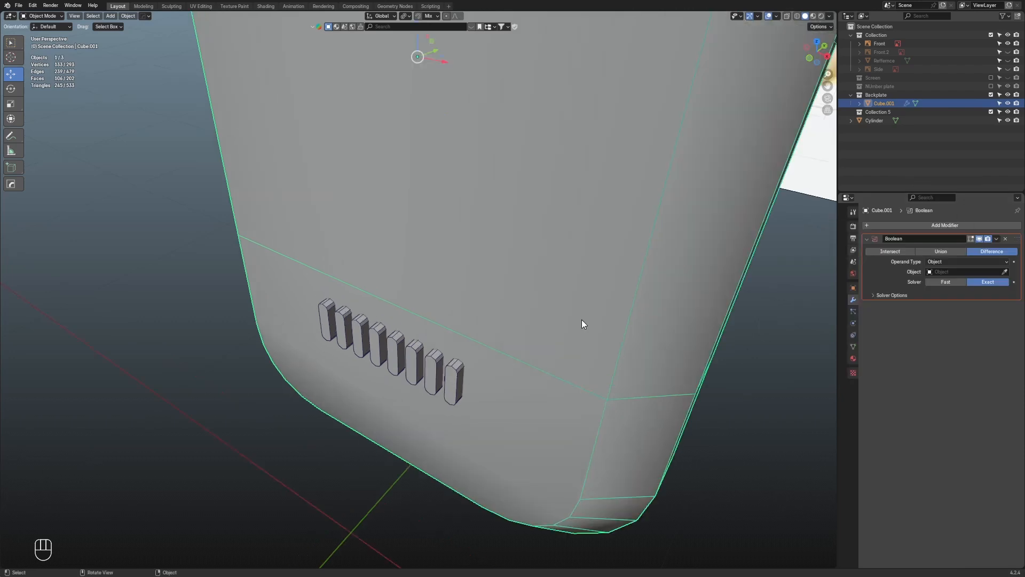
middle_drag(582, 320, 636, 325)
click(1004, 272)
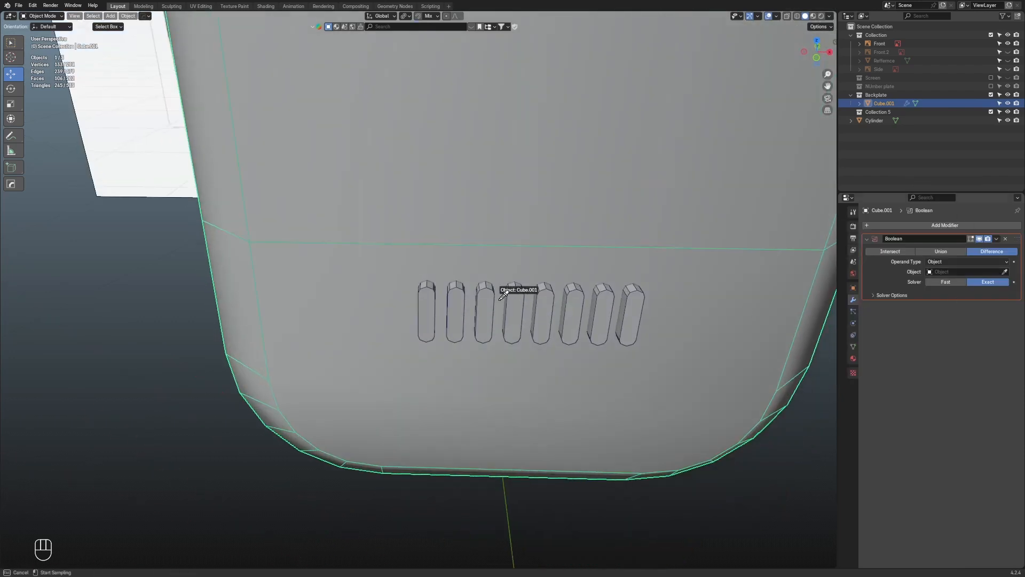
click(488, 295)
middle_drag(574, 309, 648, 300)
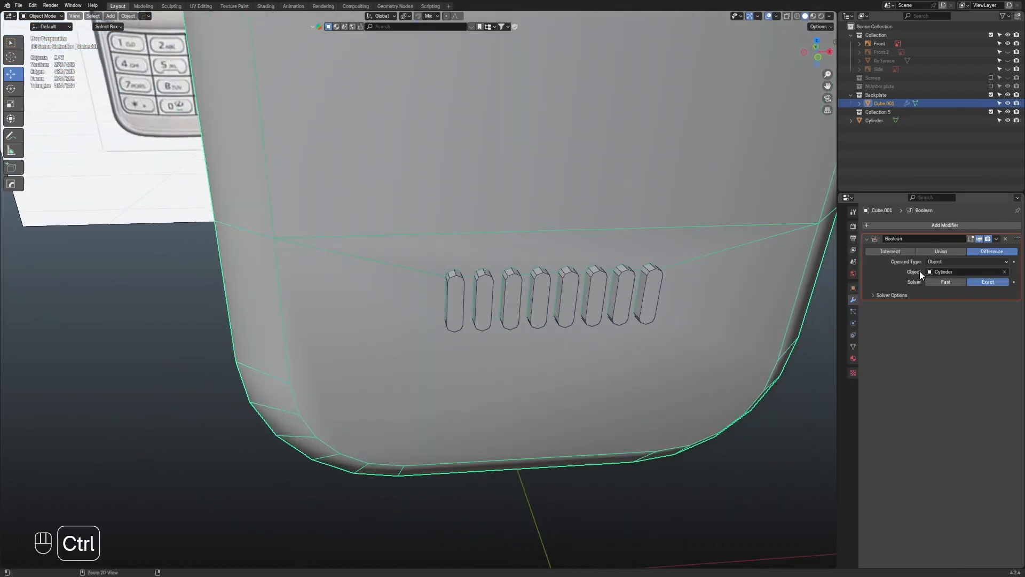
Apply the backplate's Boolean modifier and delete the slot cutter object
key(ctrl+a)
click(585, 306)
key(x)
click(585, 306)
middle_drag(585, 306, 590, 286)
click(614, 280)
Delete the floor and side-wall faces of all eight grille slots, leaving open holes in the backplate
key(Tab)
key(3)
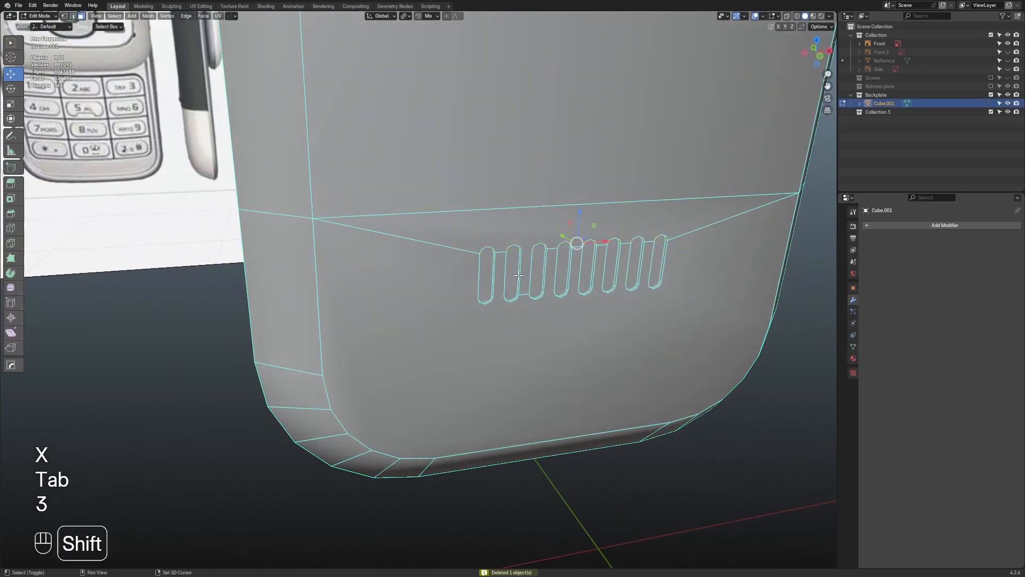
key(3)
click(483, 273)
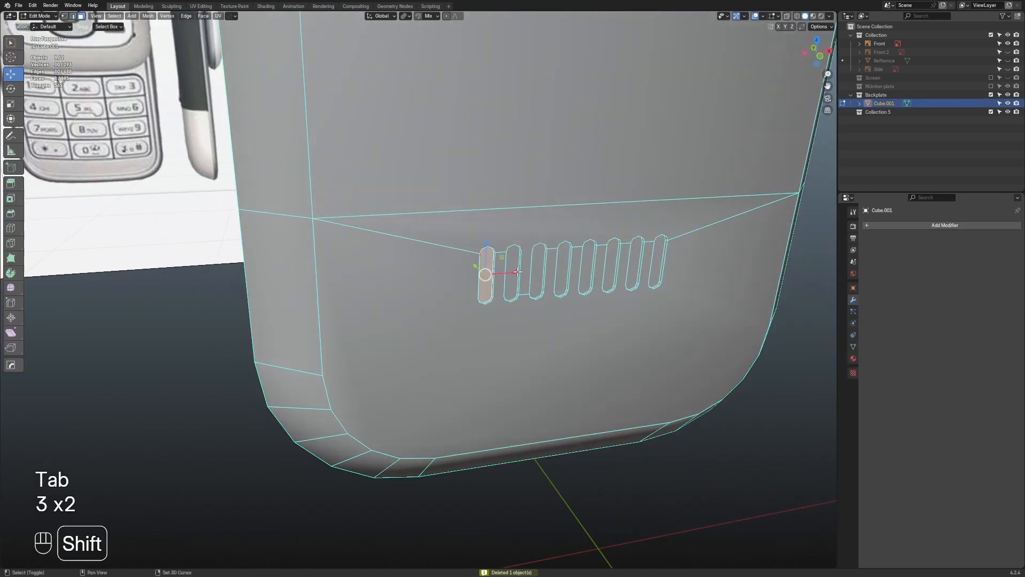
shift+click(512, 272)
shift+click(536, 270)
shift+click(561, 269)
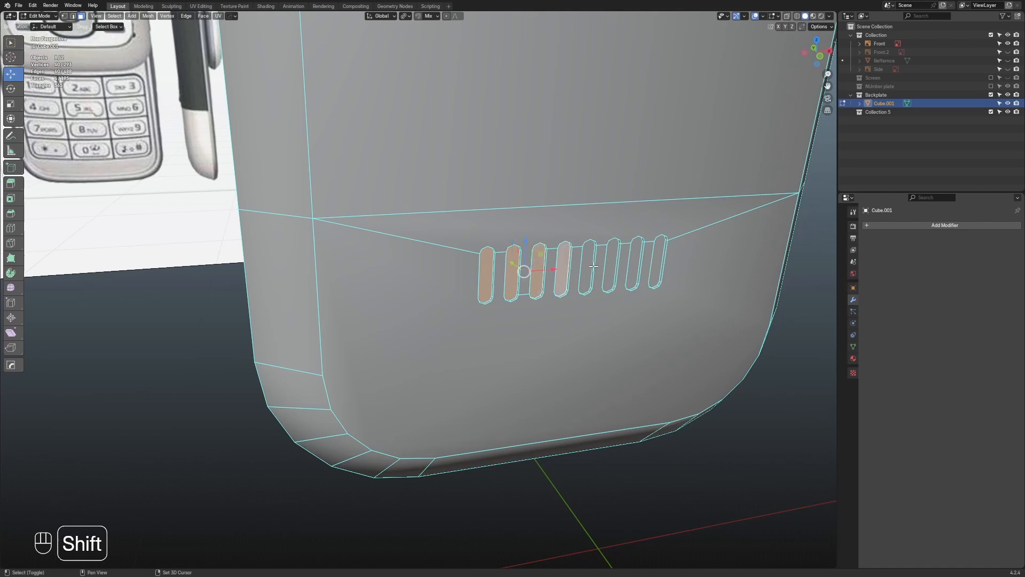
shift+click(583, 266)
shift+click(612, 263)
shift+click(635, 261)
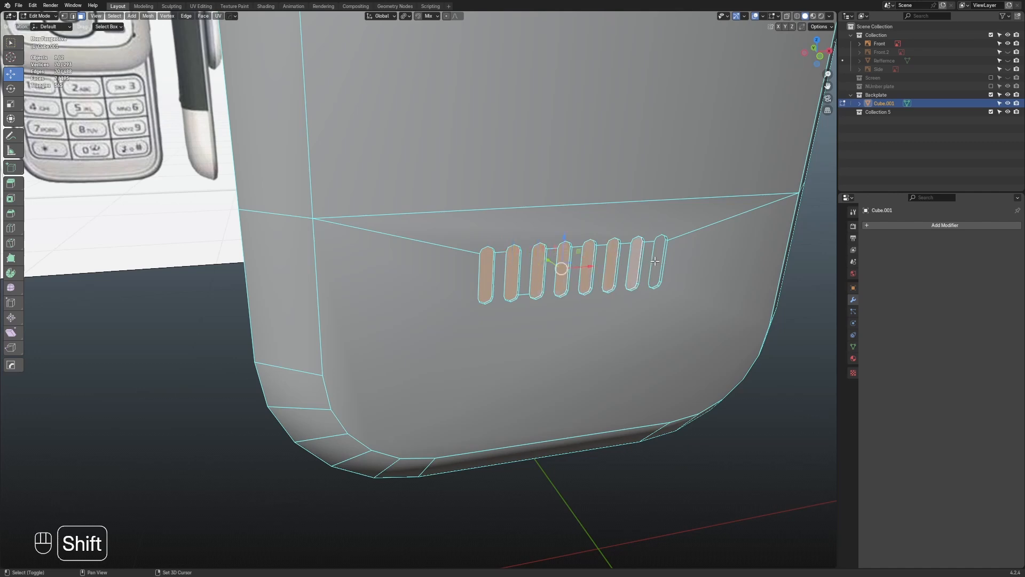
shift+click(658, 260)
key(ctrl+KP_Add)
key(x)
click(659, 265)
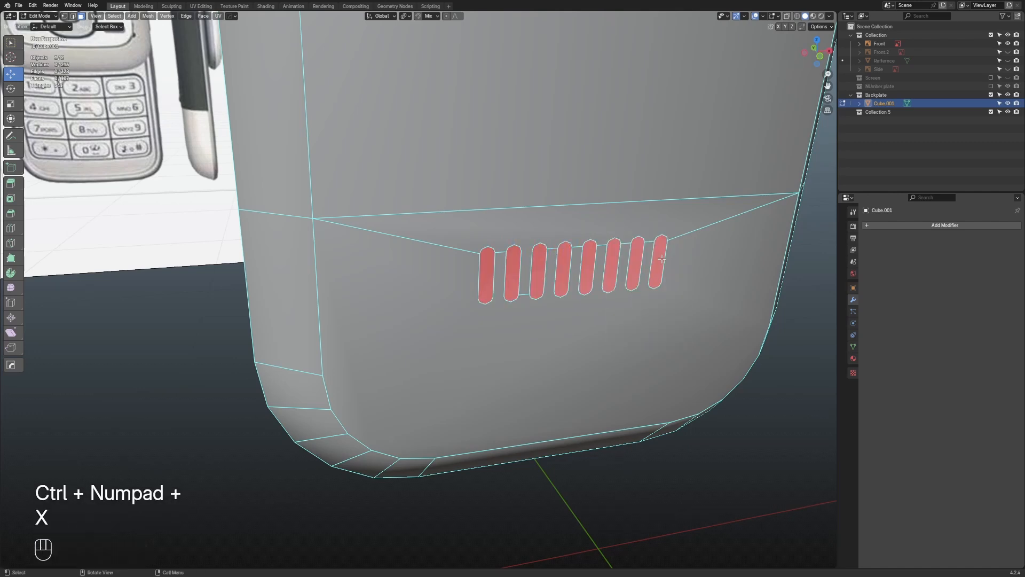
Examine the vertices and edges around the speaker-grille holes and the rest of the backplate in vertex mode
middle_drag(659, 265, 598, 385)
key(1)
scroll(660, 352, up, 1)
scroll(598, 384, up, 3)
scroll(564, 293, down, 2)
shift+middle_drag(564, 293, 505, 354)
scroll(561, 369, down, 3)
scroll(592, 378, up, 2)
middle_drag(605, 398, 595, 365)
scroll(579, 393, down, 3)
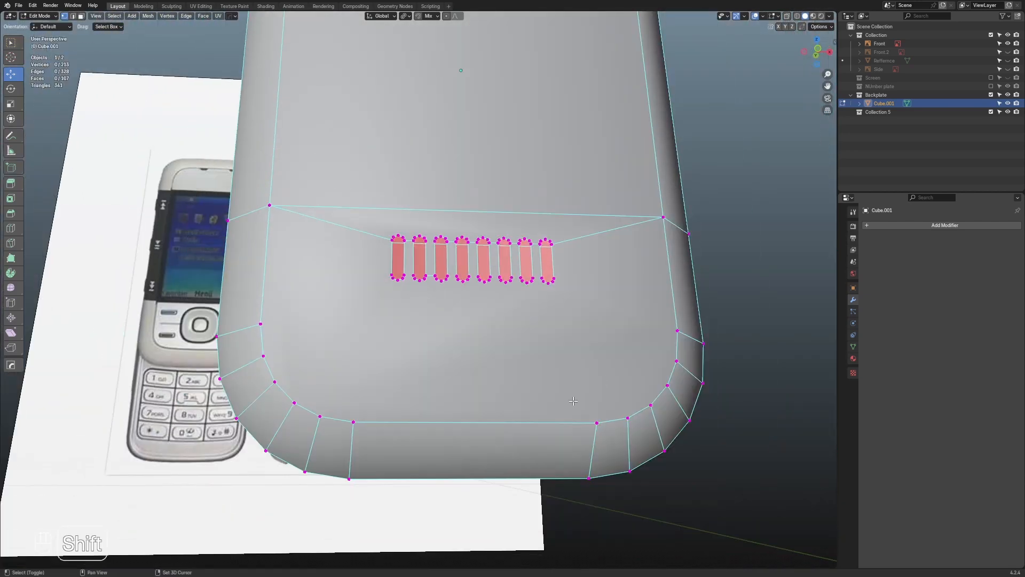
shift+middle_drag(573, 401, 598, 397)
scroll(613, 386, up, 3)
scroll(598, 394, down, 6)
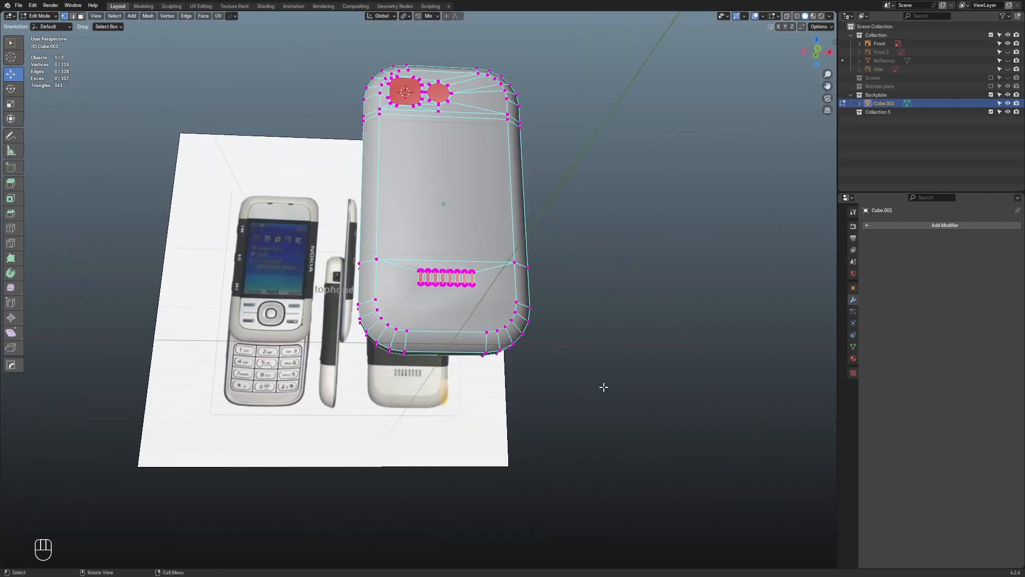
Inspect the row of slots on the lower backplate in front view against the reference image using X-ray
middle_drag(507, 223, 481, 228)
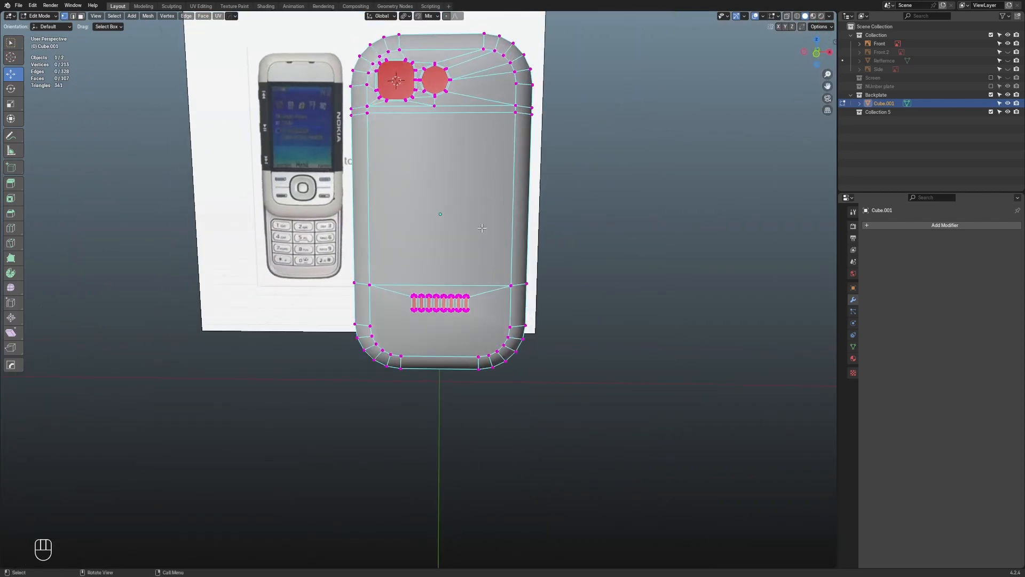
scroll(565, 216, up, 3)
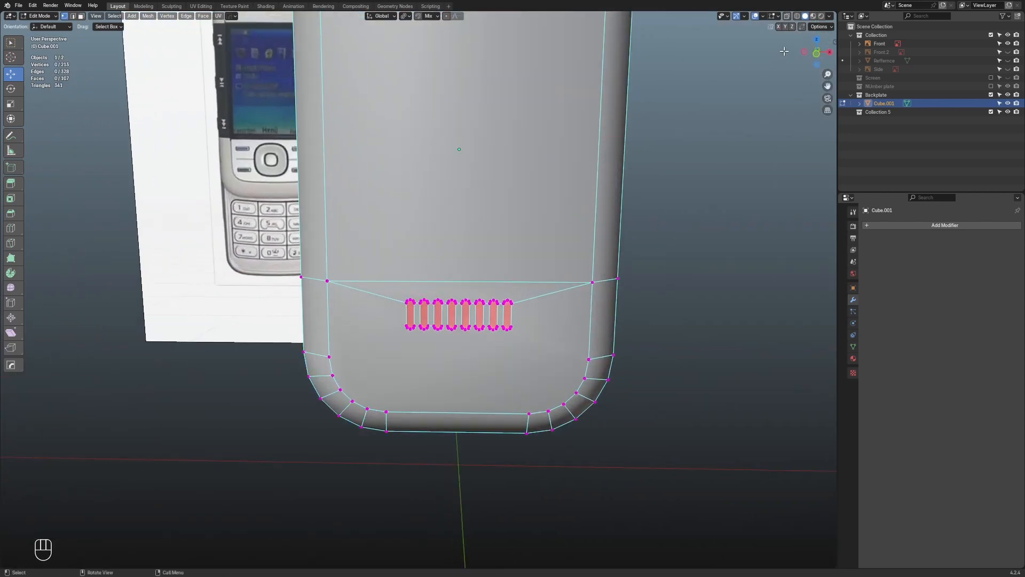
click(819, 55)
scroll(582, 204, up, 2)
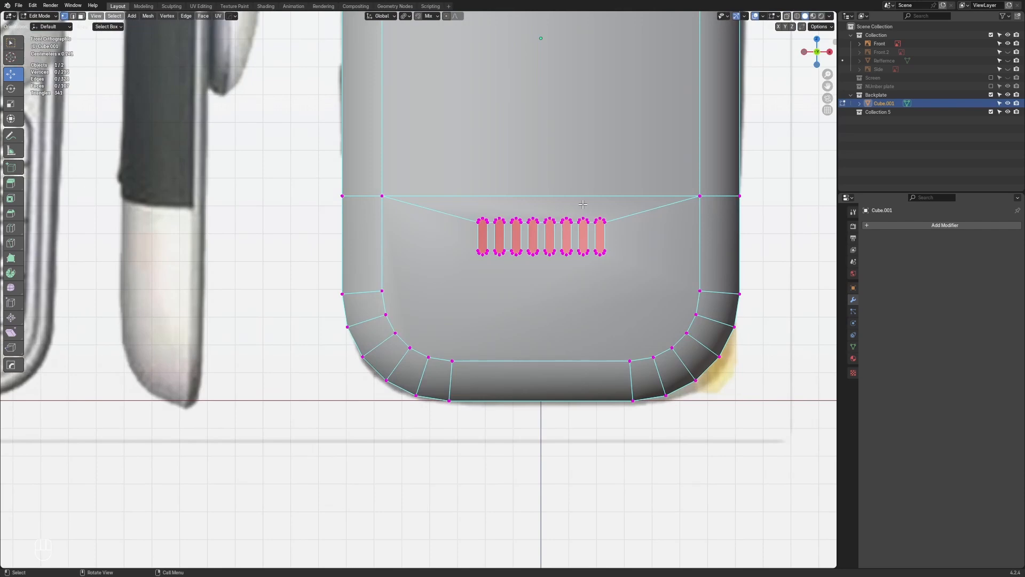
scroll(583, 204, down, 1)
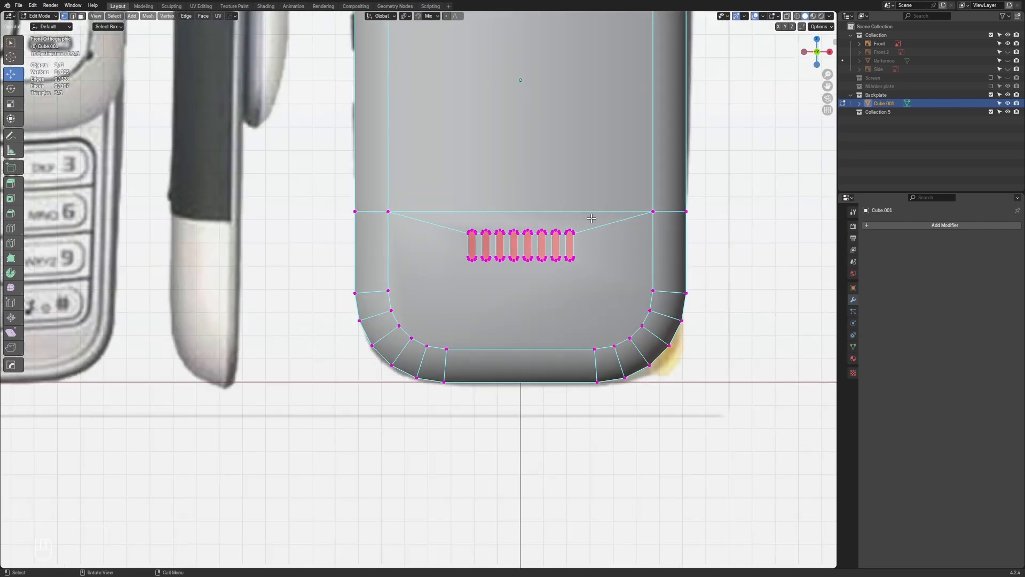
scroll(592, 218, up, 3)
key(alt+z)
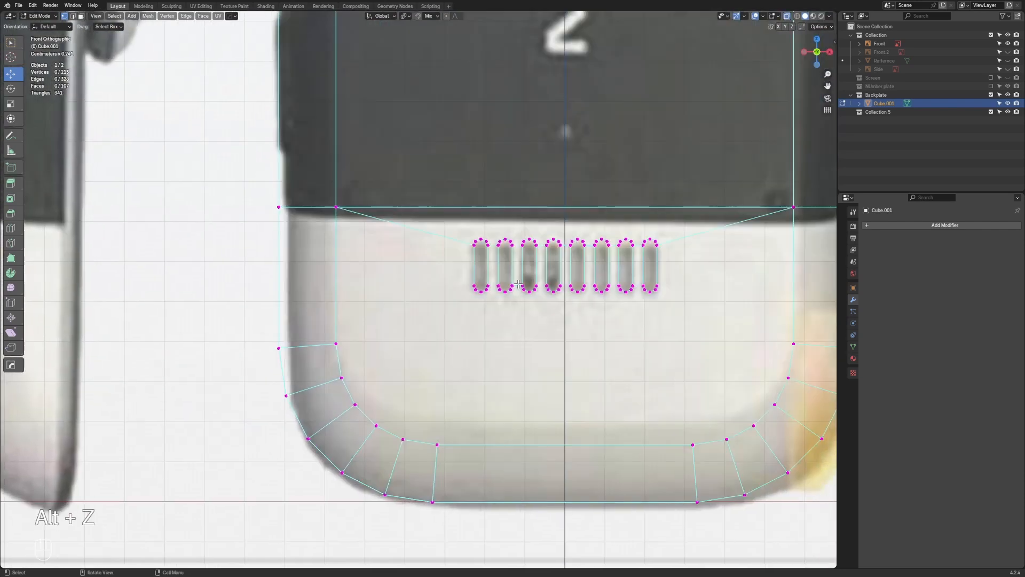
key(alt+z)
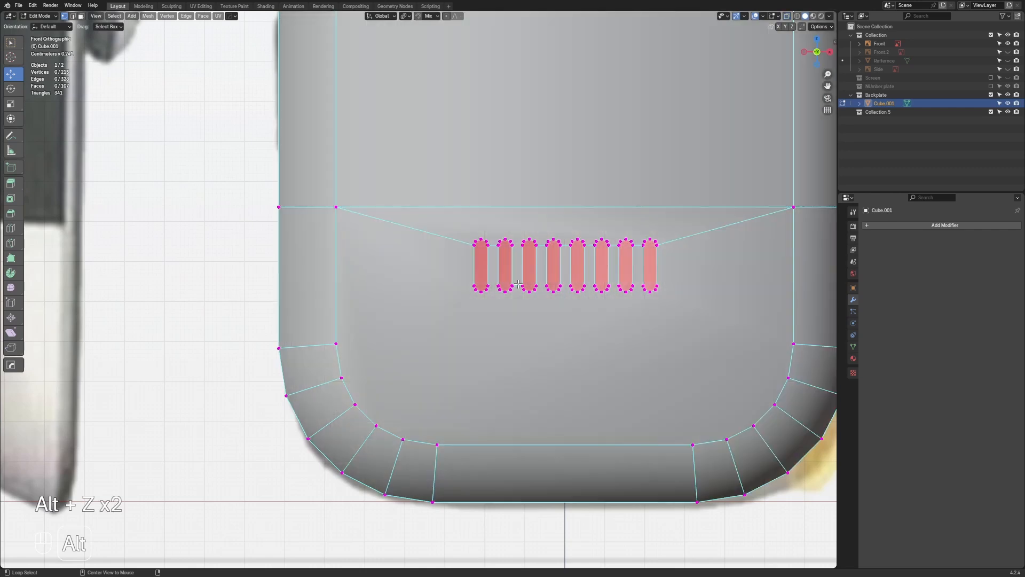
Select the lower rounded-end vertices of all eight slots, picking the shortest path across the bottom of each slot
scroll(519, 283, down, 4)
scroll(562, 276, up, 5)
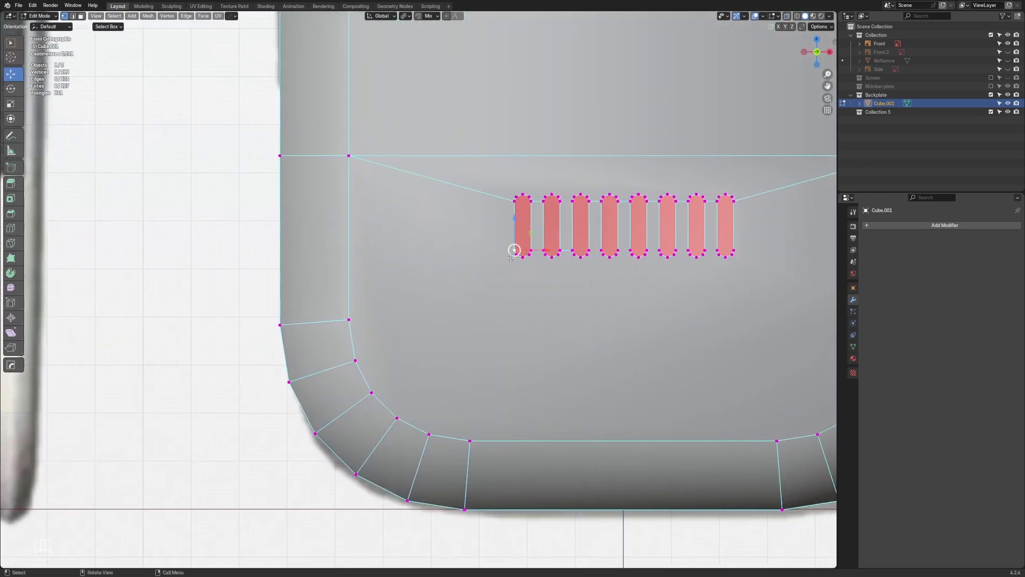
ctrl+click(535, 244)
scroll(536, 244, up, 2)
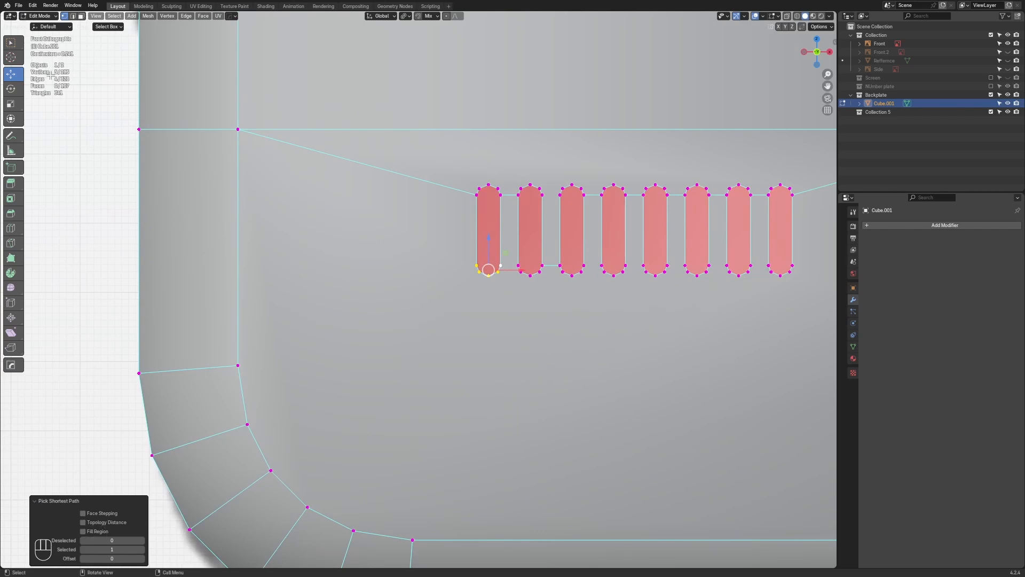
scroll(474, 207, up, 1)
shift+middle_drag(452, 265, 334, 251)
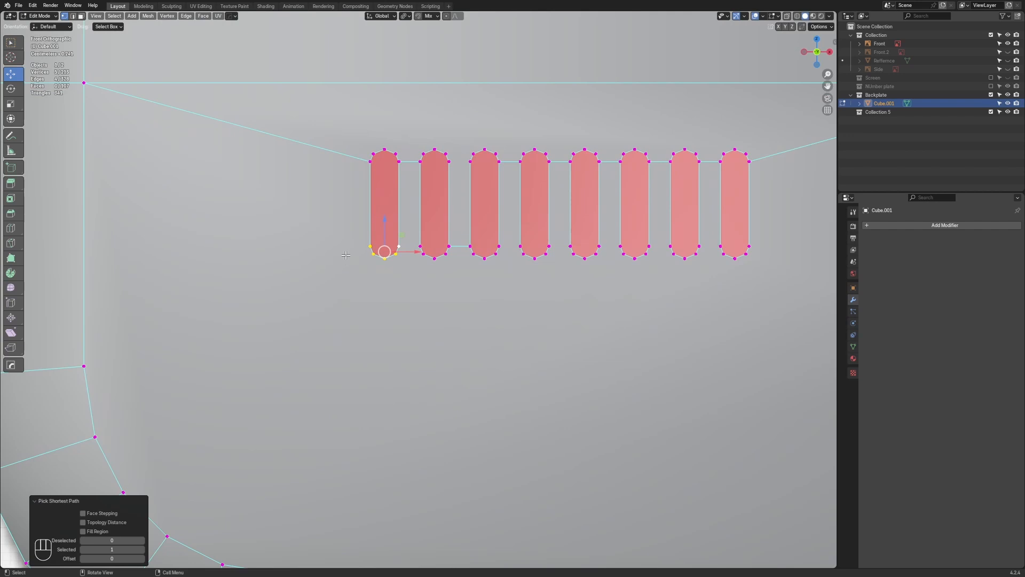
scroll(366, 229, up, 2)
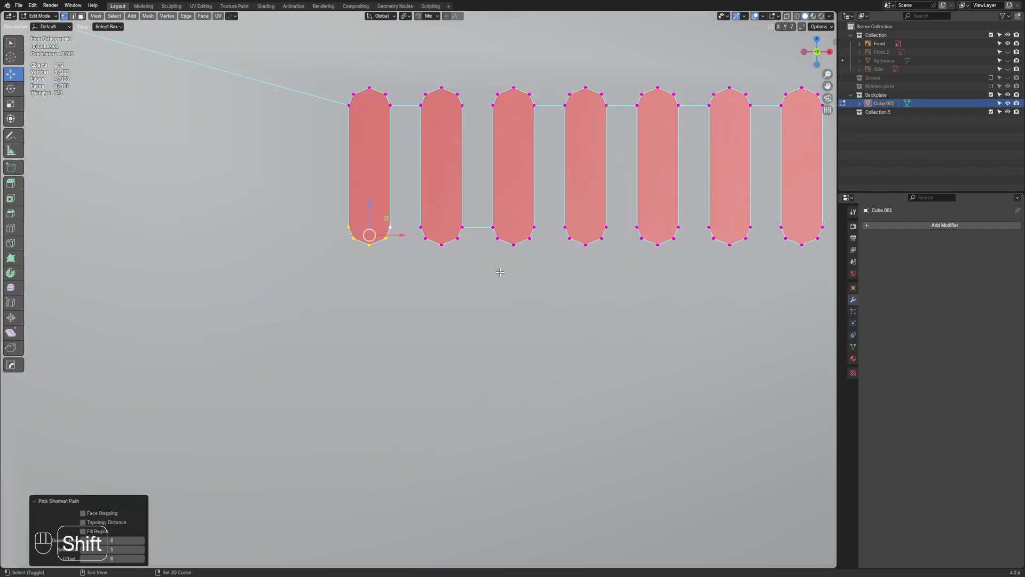
shift+middle_drag(366, 229, 358, 231)
shift+click(404, 239)
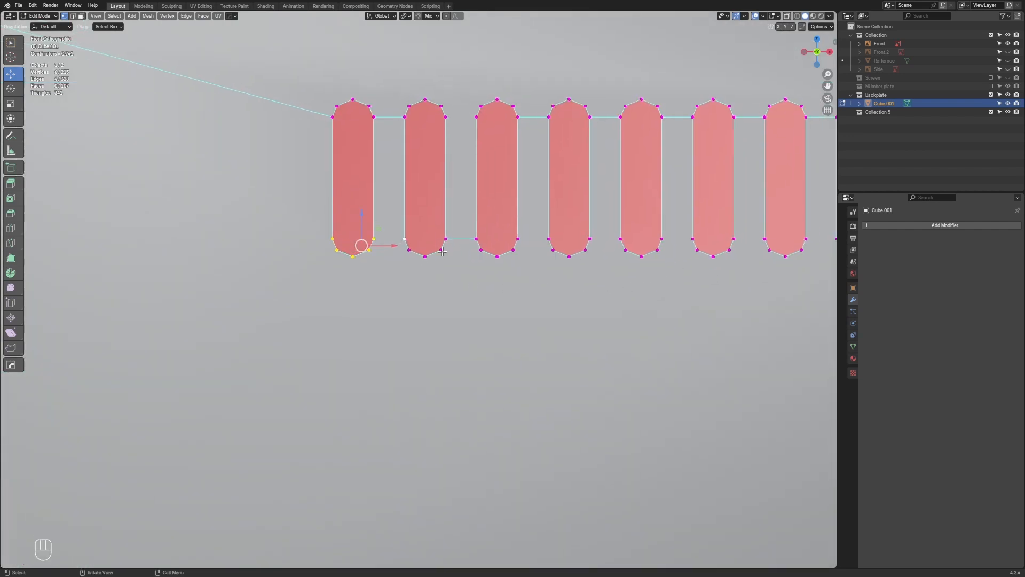
ctrl+click(446, 239)
shift+middle_drag(475, 246, 456, 255)
shift+click(458, 247)
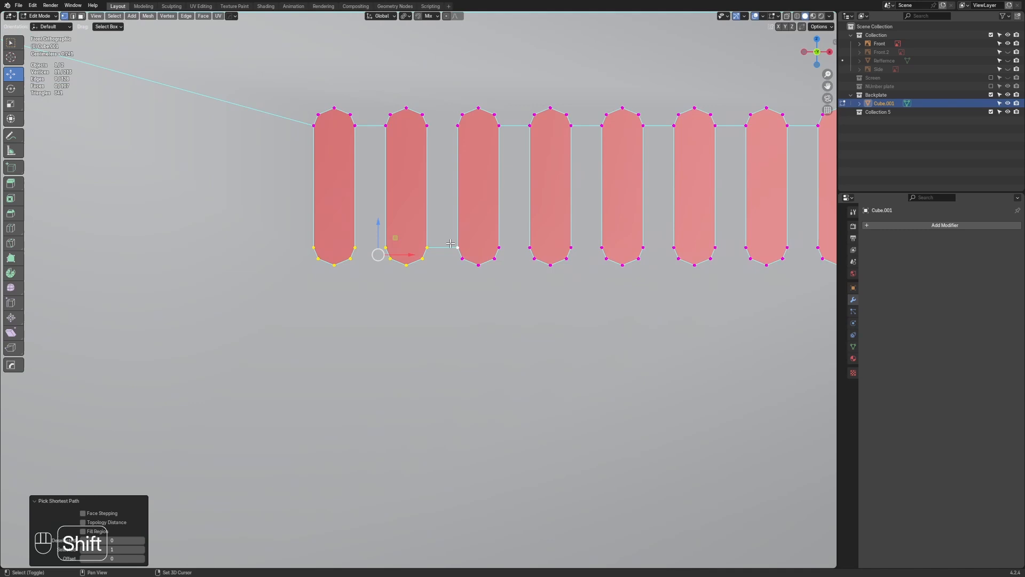
ctrl+click(499, 248)
shift+middle_drag(539, 247, 495, 263)
shift+click(482, 259)
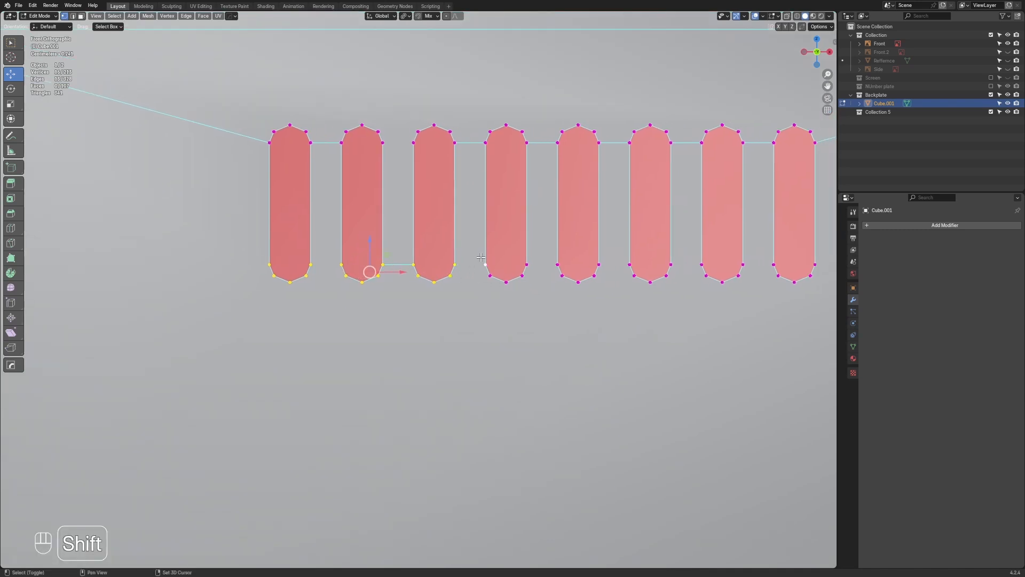
ctrl+click(536, 261)
shift+middle_drag(587, 291, 501, 302)
shift+click(483, 276)
ctrl+click(527, 277)
shift+click(504, 291)
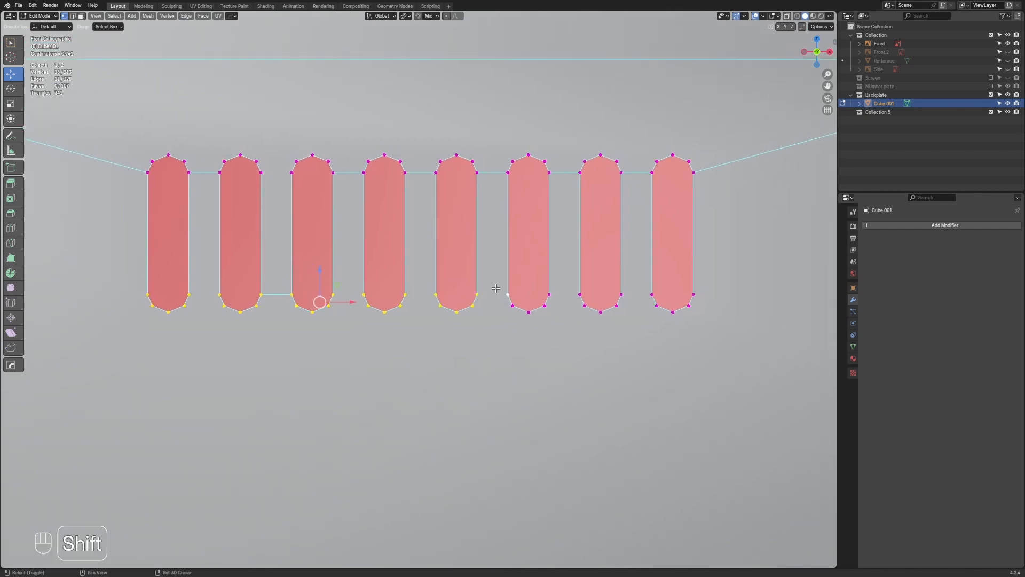
ctrl+click(550, 292)
shift+click(580, 295)
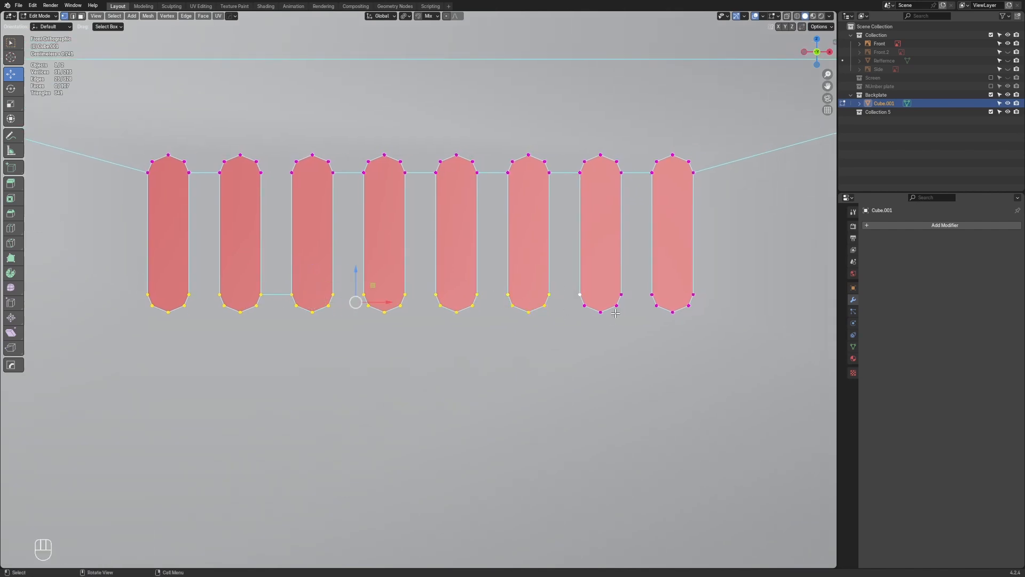
ctrl+click(621, 294)
shift+middle_drag(627, 306, 569, 286)
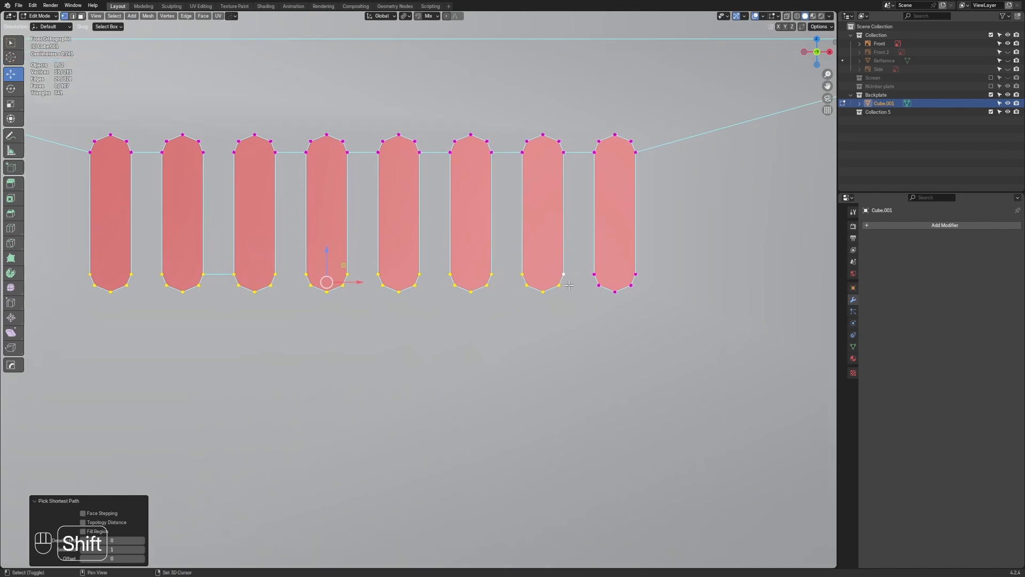
shift+click(605, 299)
ctrl+click(648, 268)
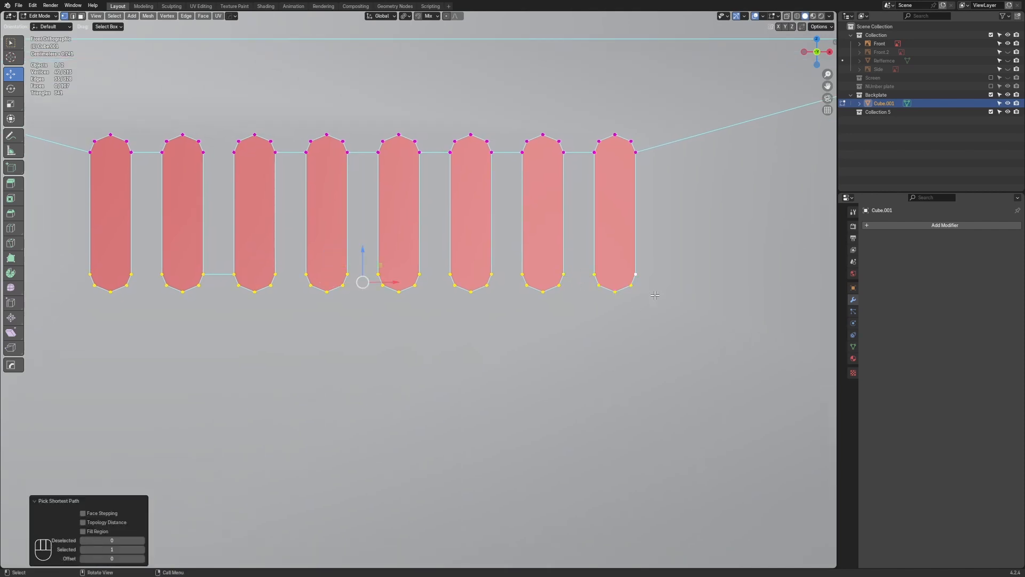
Select the vertex path along the backplate's inner bottom contour, from one side's corner start to the other
scroll(383, 253, down, 4)
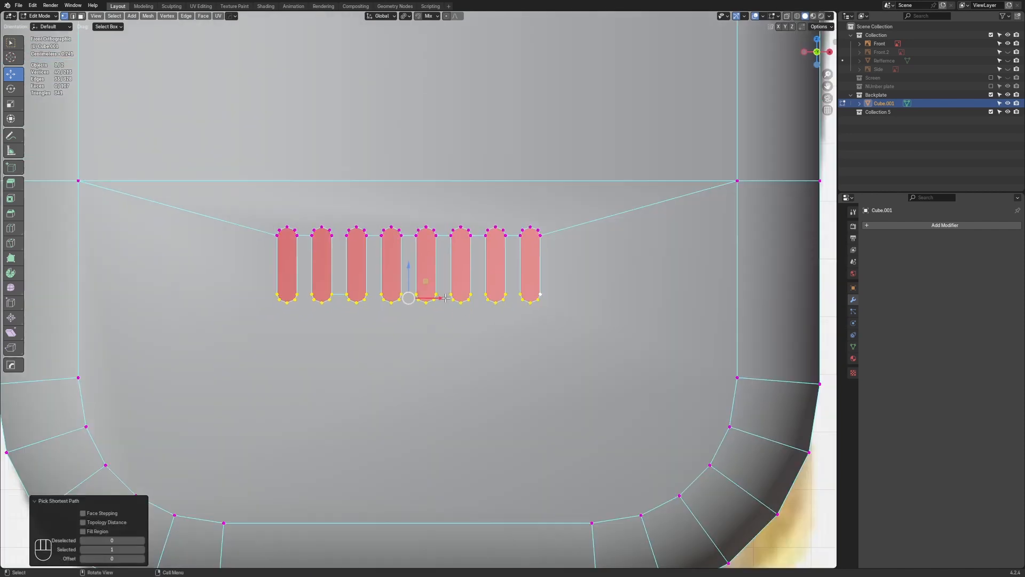
scroll(365, 219, down, 2)
shift+middle_drag(365, 219, 375, 210)
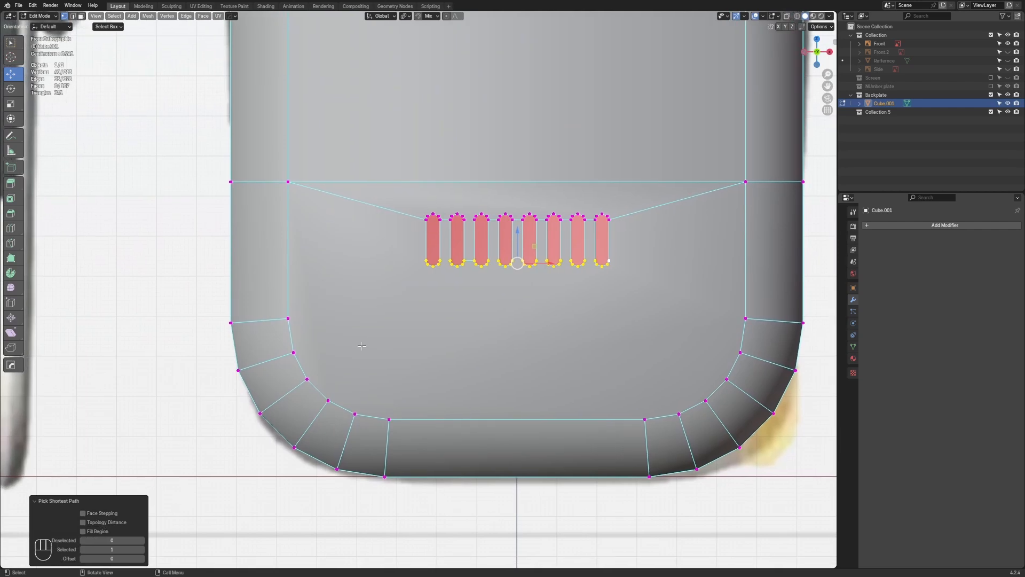
click(278, 326)
ctrl+click(742, 319)
scroll(594, 250, up, 2)
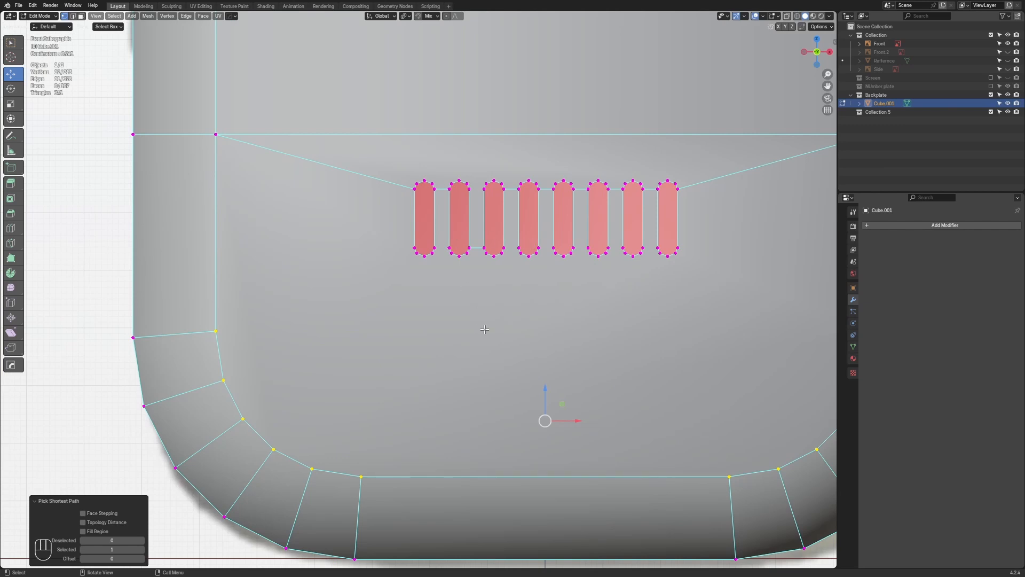
scroll(472, 341, down, 1)
shift+middle_drag(525, 327, 504, 337)
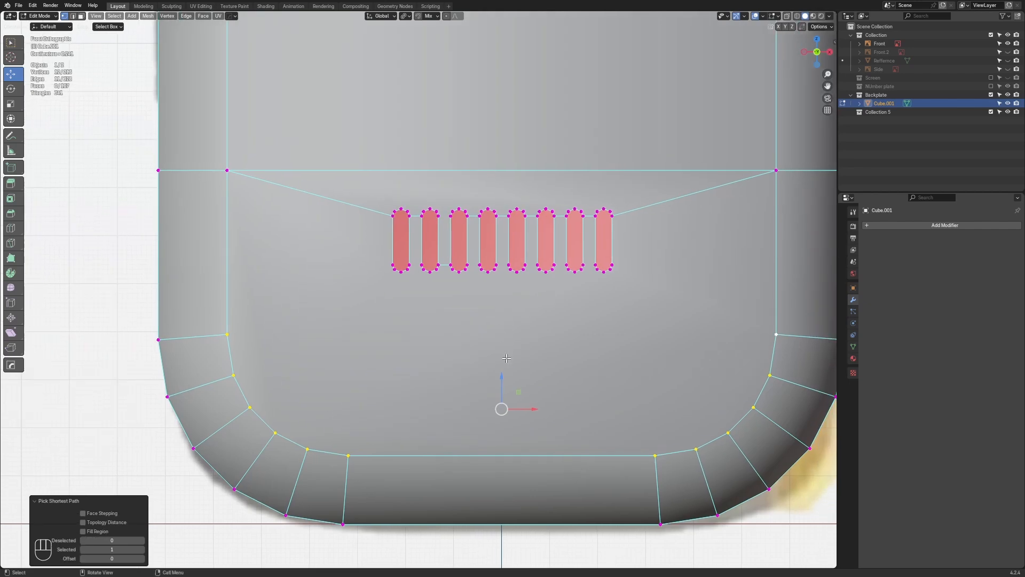
Select the large face surrounding the slots on the lower backplate
key(3)
scroll(507, 362, up, 2)
key(1)
scroll(448, 369, down, 2)
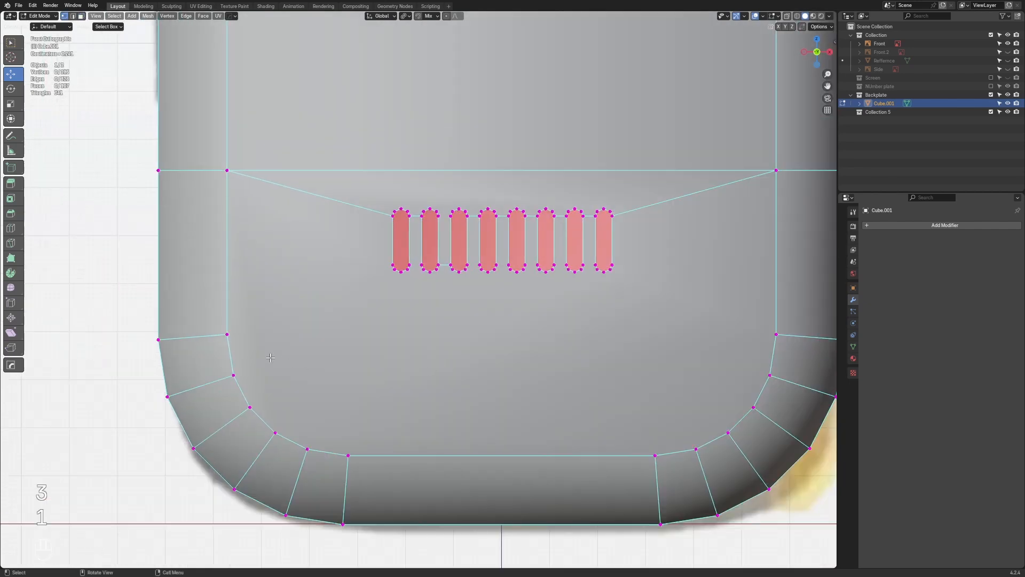
key(2)
scroll(278, 347, up, 1)
shift+middle_drag(283, 339, 305, 333)
key(3)
click(429, 275)
In edge selection mode, box-select the outline edges of all eight slots without the short edges connecting them
key(2)
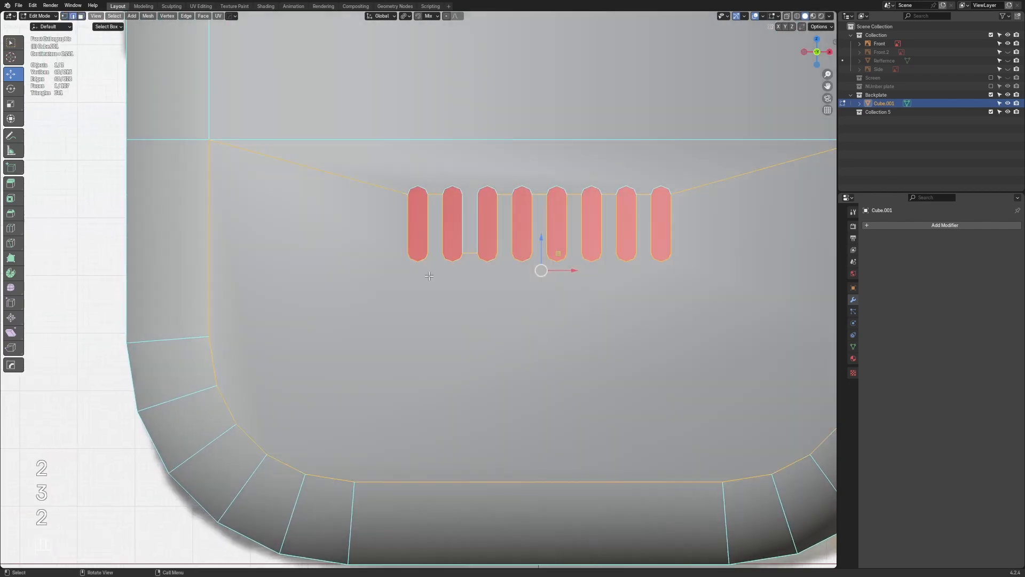
scroll(427, 263, up, 1)
drag(390, 146, 432, 277)
shift+drag(487, 127, 439, 273)
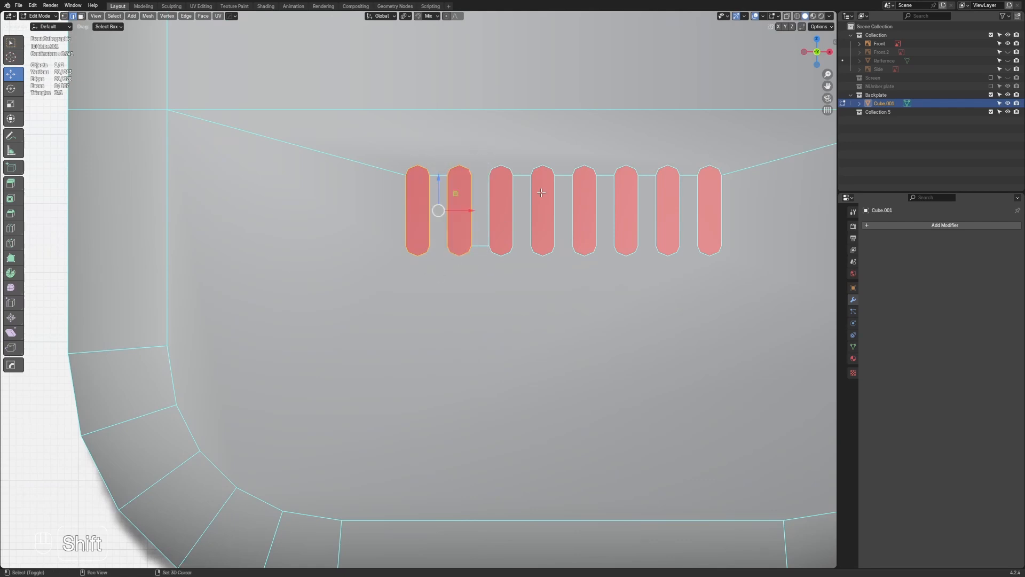
shift+middle_drag(541, 192, 521, 226)
shift+drag(502, 187, 541, 303)
shift+drag(548, 185, 621, 297)
shift+drag(630, 178, 667, 302)
shift+drag(673, 182, 724, 321)
shift+middle_drag(724, 321, 661, 329)
Switch through vertex mode back to edge mode and remove the short connecting edges between the slots from the selection
key(q)
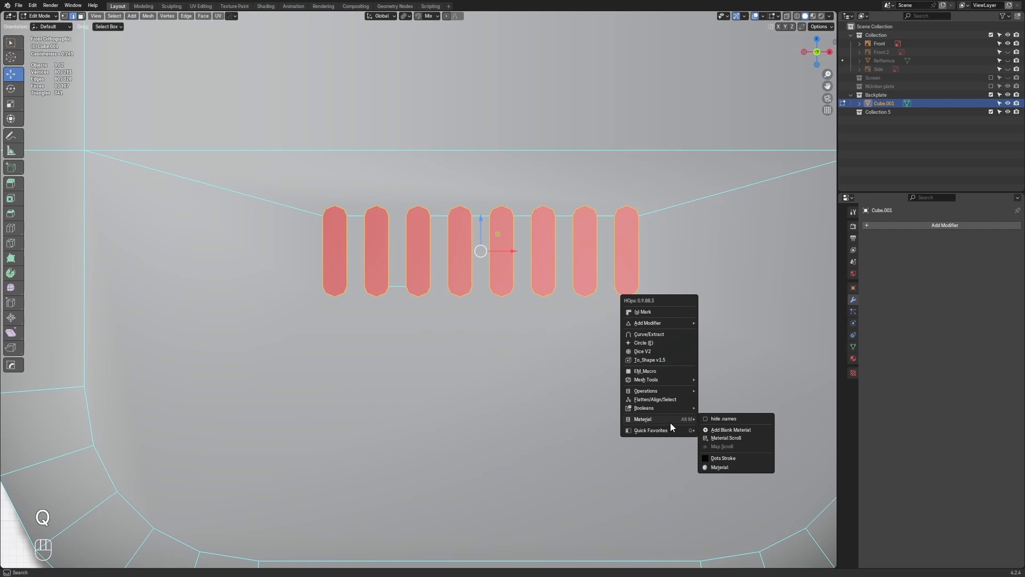
key(1)
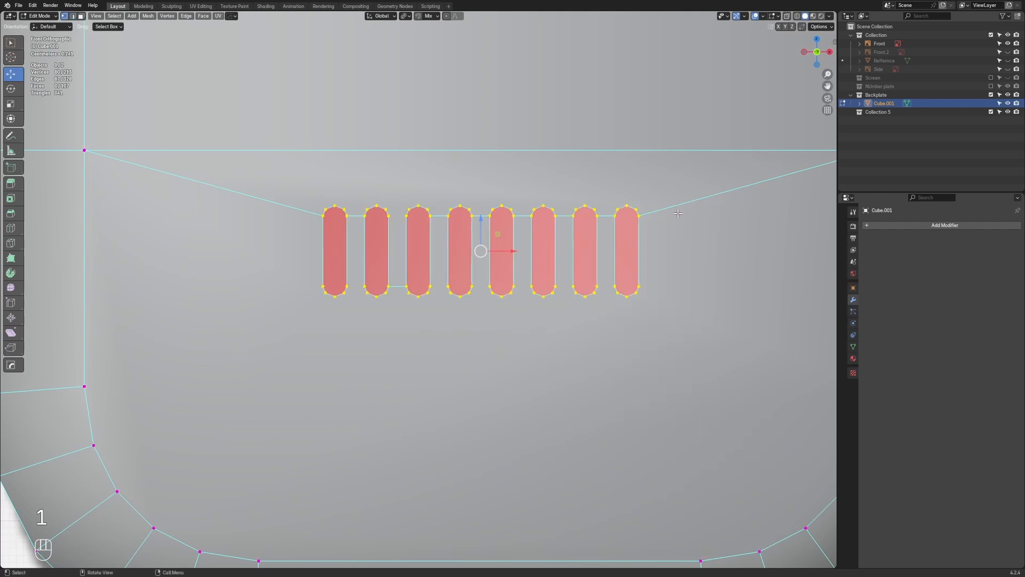
key(2)
key(q)
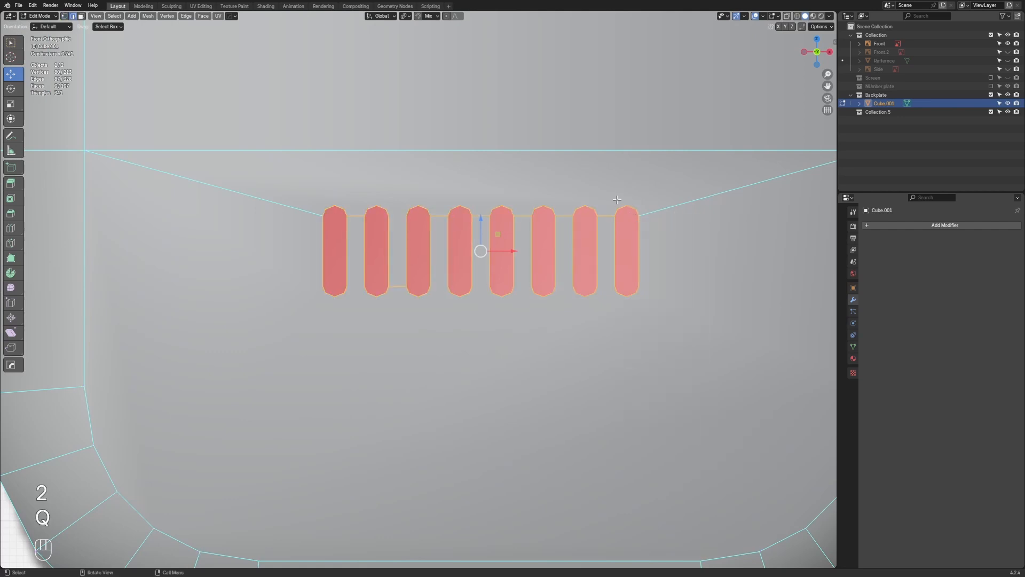
ctrl+drag(608, 222, 609, 221)
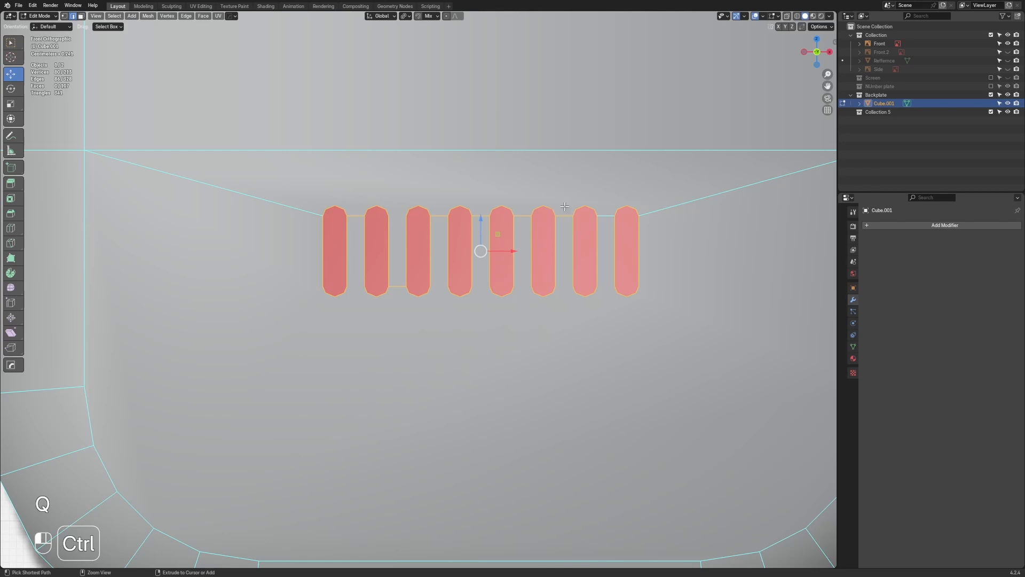
ctrl+drag(480, 218, 480, 223)
key(ctrl+z)
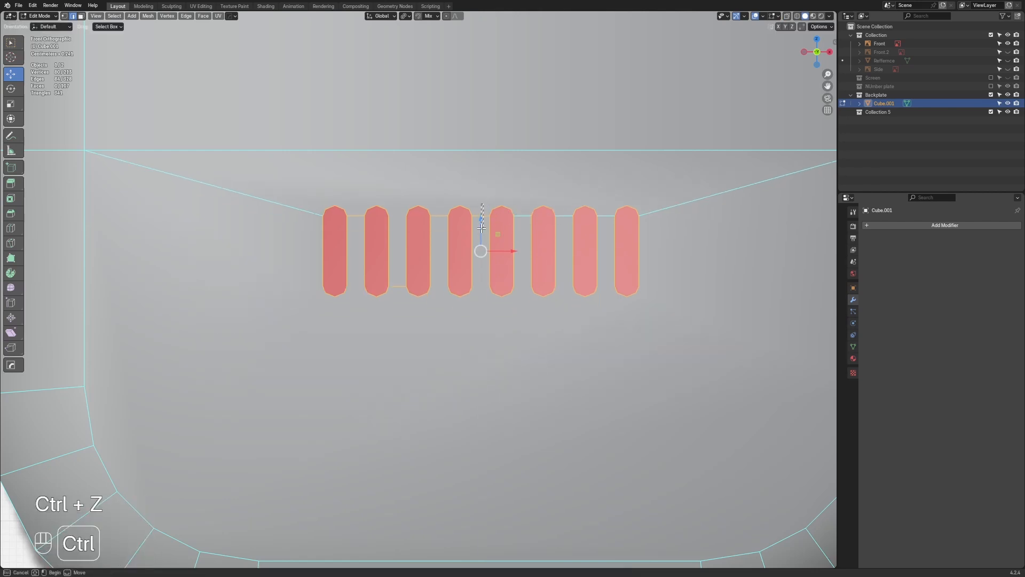
ctrl+drag(395, 282, 395, 283)
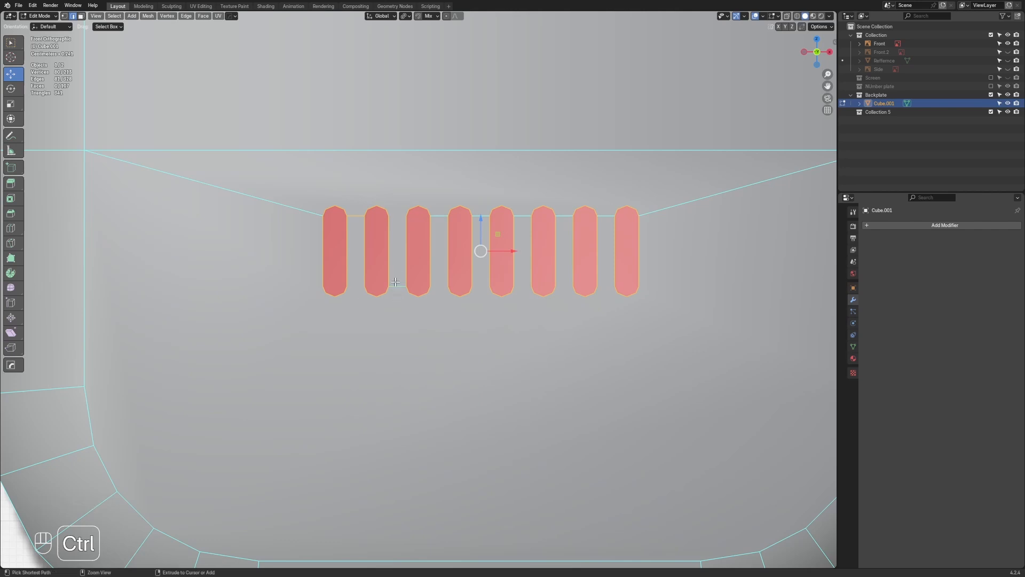
ctrl+click(361, 207)
Use Slide Edge on the selected slot outlines to add a narrow support loop around the outside of each slot
key(q)
mouse_move(470, 365)
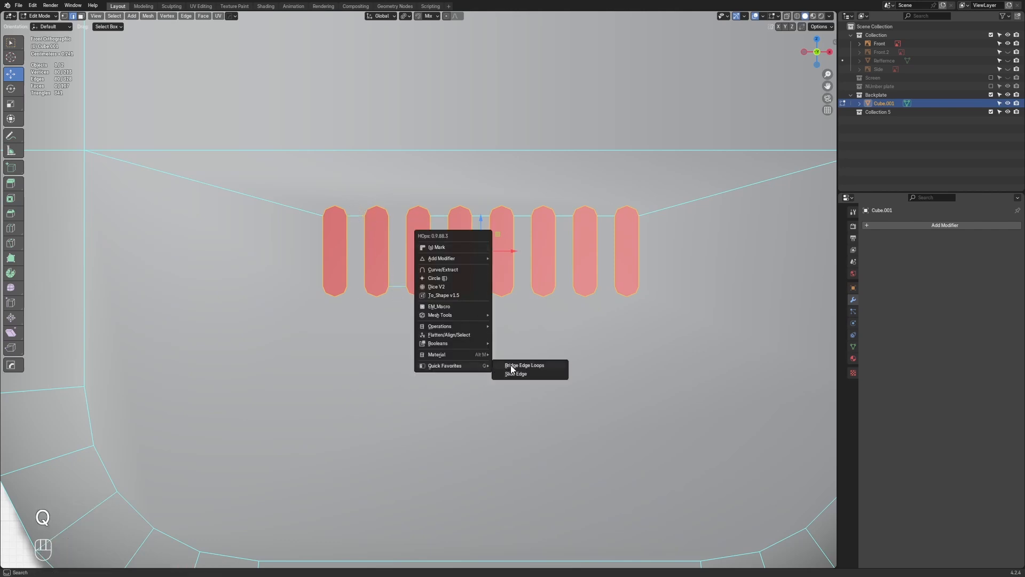
click(522, 374)
key(shift)
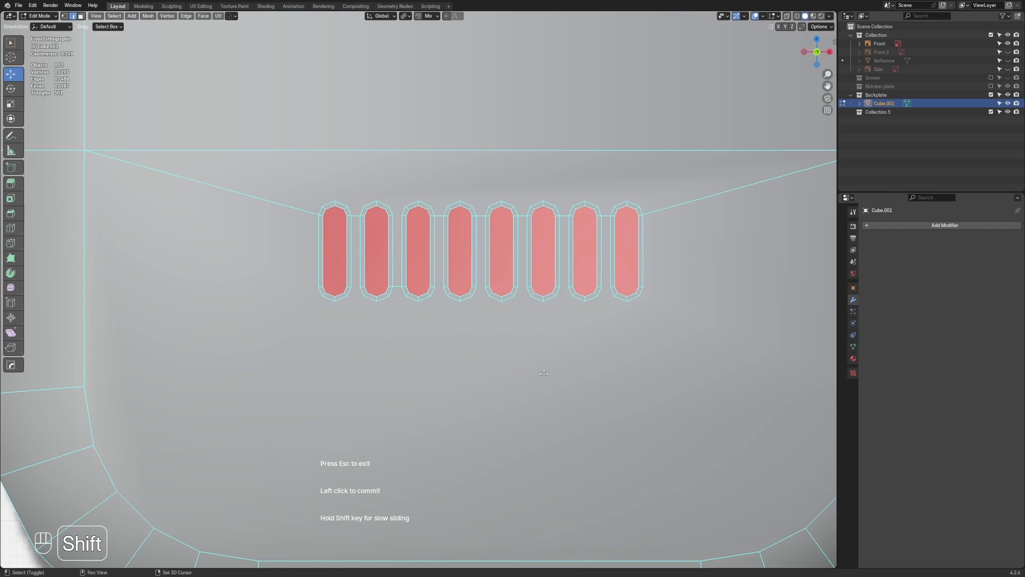
click(543, 374)
scroll(587, 357, down, 3)
scroll(389, 318, up, 3)
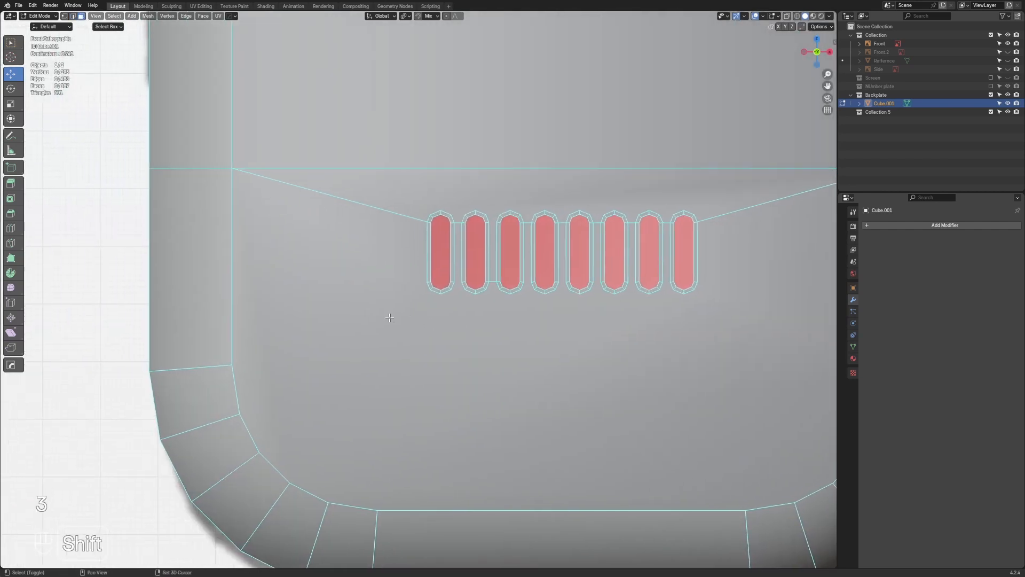
In vertex mode, use the Knife to cut from the left inner border's lower corner vertex to the leftmost slot's lower outer loop vertex
key(1)
key(k)
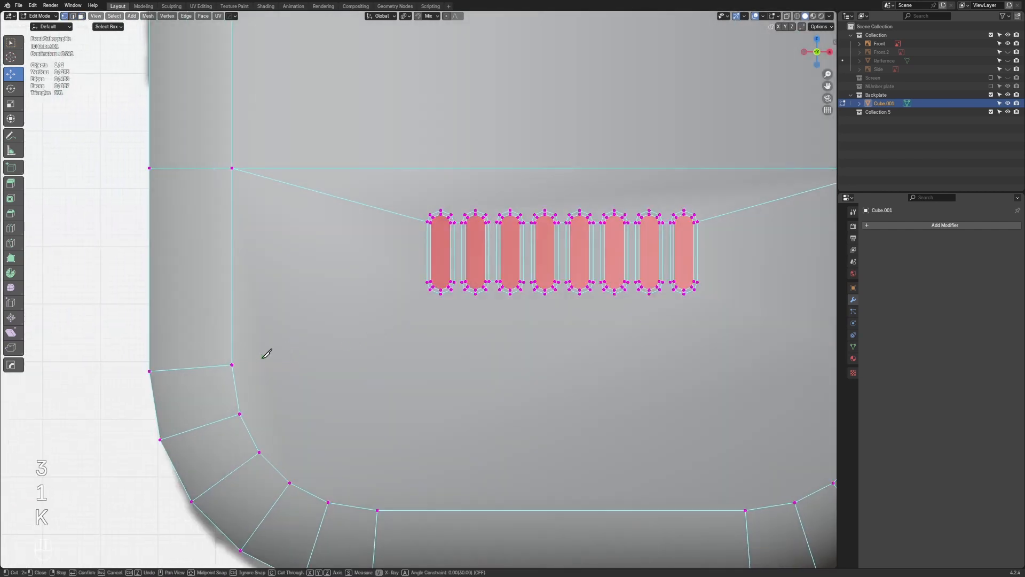
click(233, 364)
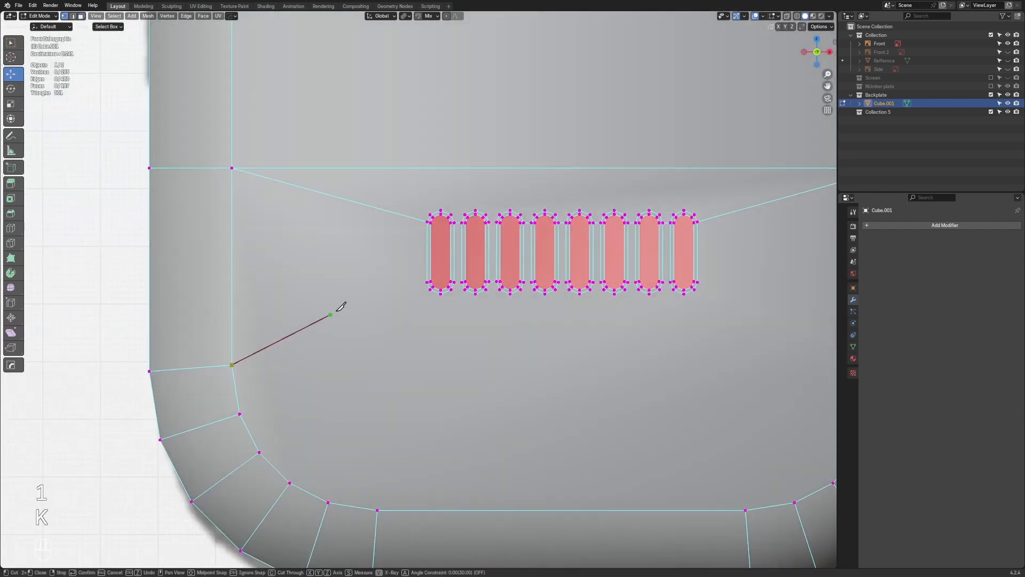
click(428, 281)
right_click(427, 282)
Cut from the rightmost slot's lower outer loop vertex to the matching corner vertex on the right inner border
scroll(467, 294, down, 1)
shift+middle_drag(590, 302, 399, 272)
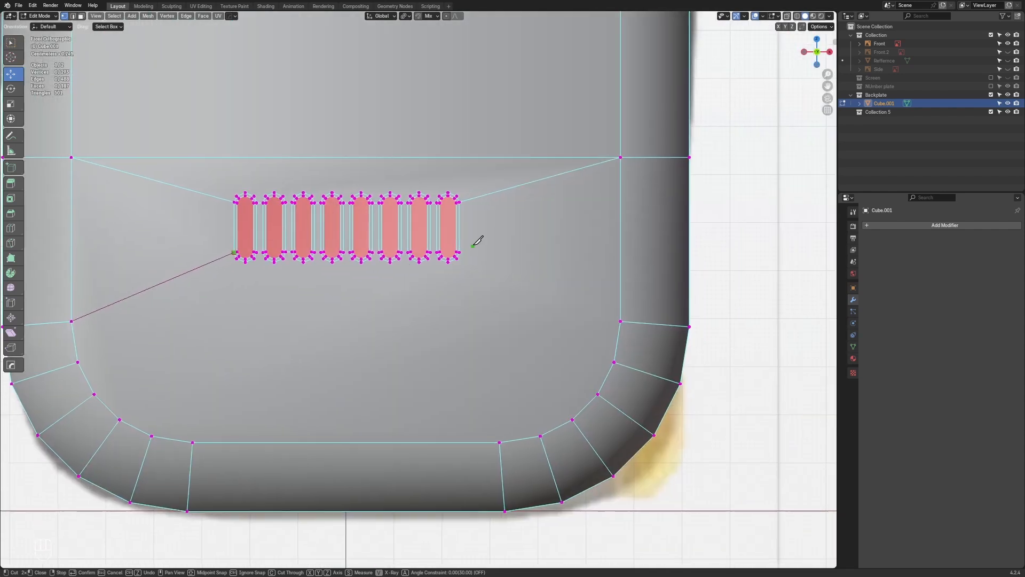
click(462, 250)
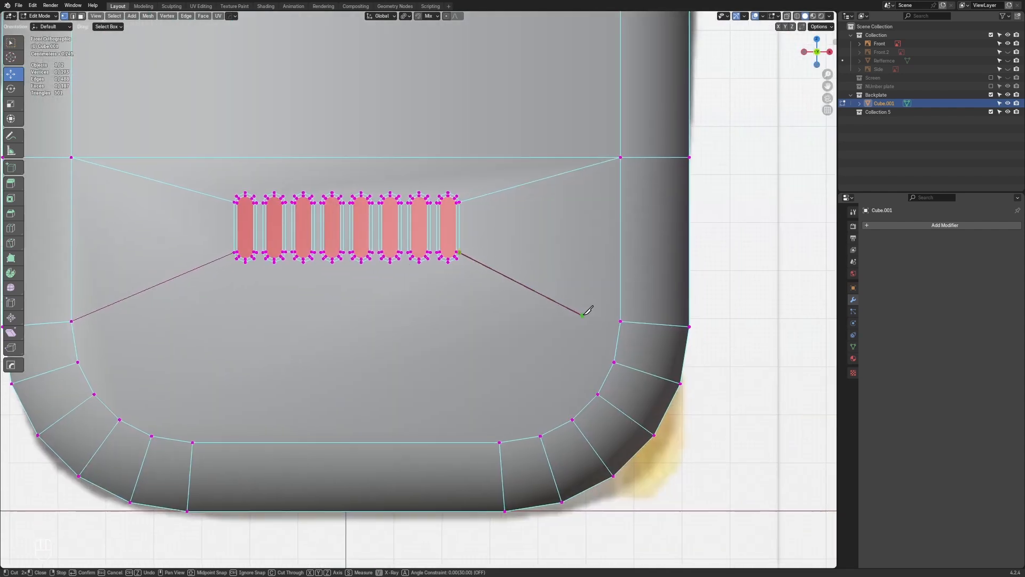
click(621, 320)
right_click(621, 320)
scroll(331, 256, up, 3)
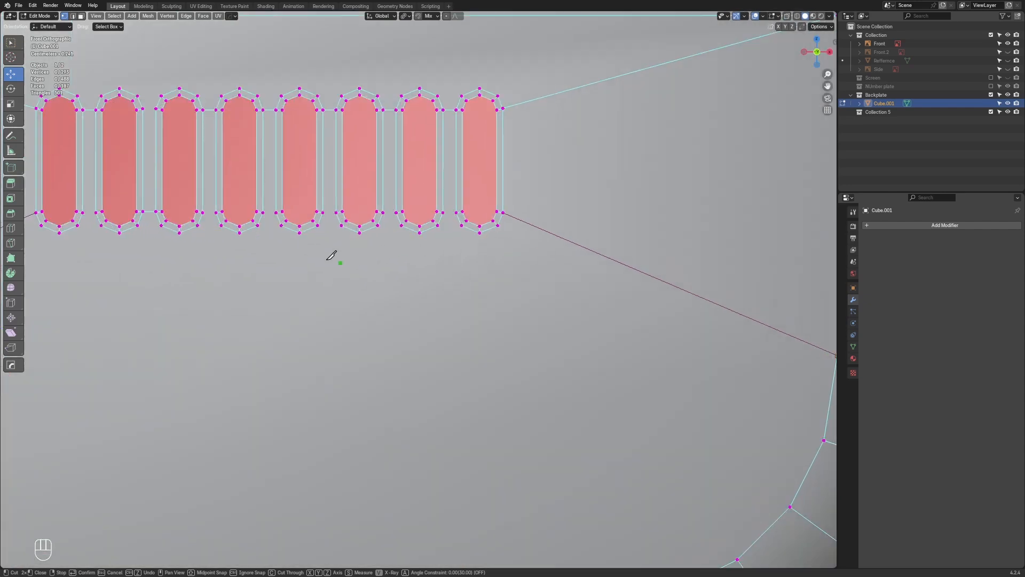
shift+middle_drag(331, 256, 457, 350)
click(274, 307)
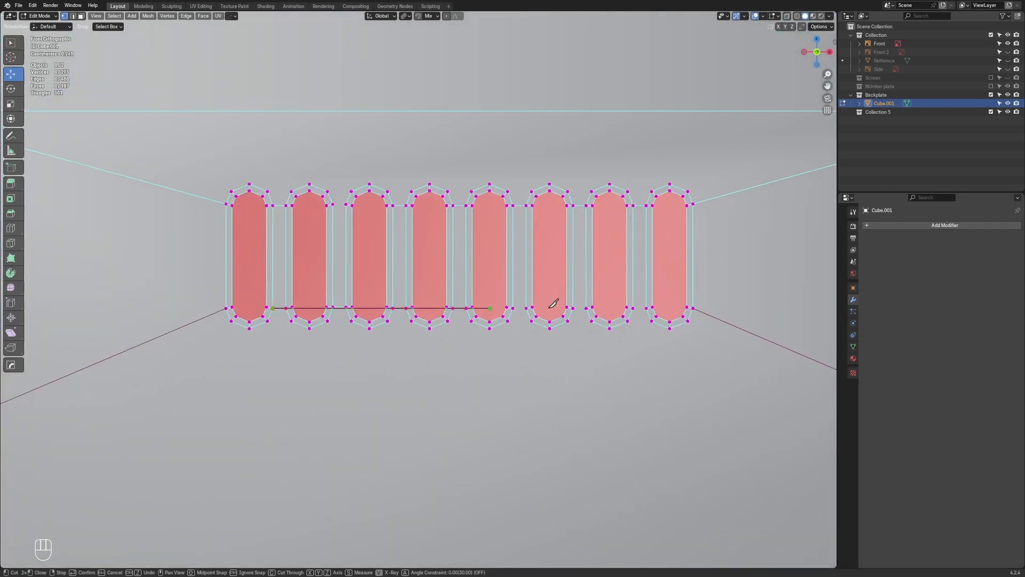
key(a)
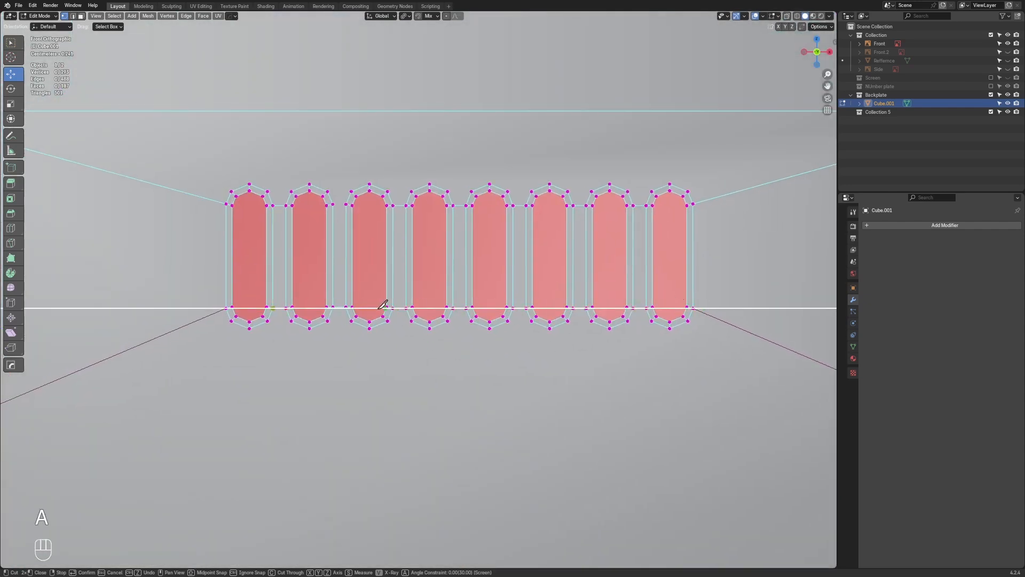
scroll(382, 306, up, 4)
shift+middle_drag(275, 329, 284, 308)
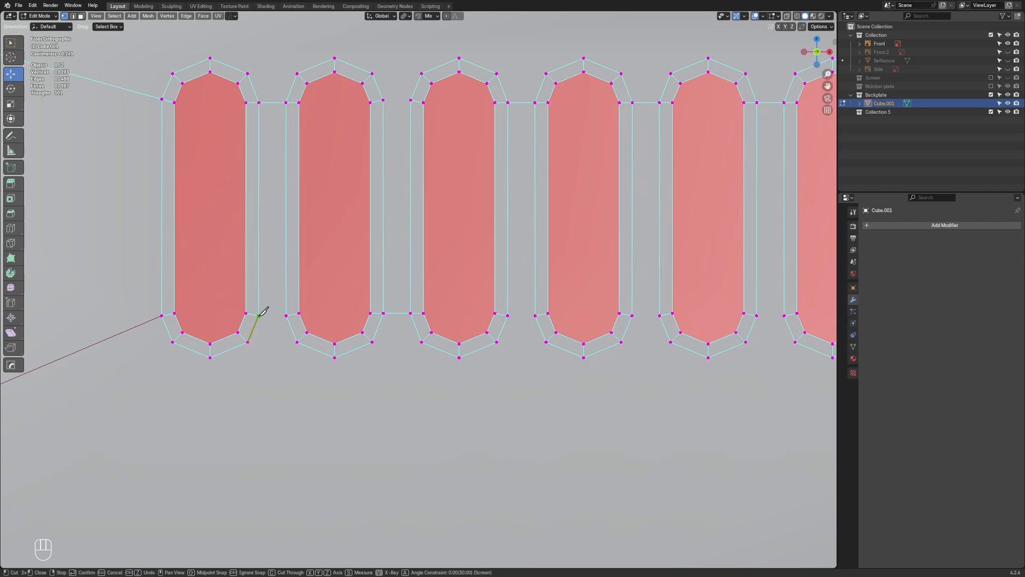
With the Knife's angle constraint off, cut across the unconnected gaps between neighbouring slots at their lower loop vertices and apply the cuts
click(259, 315)
key(a)
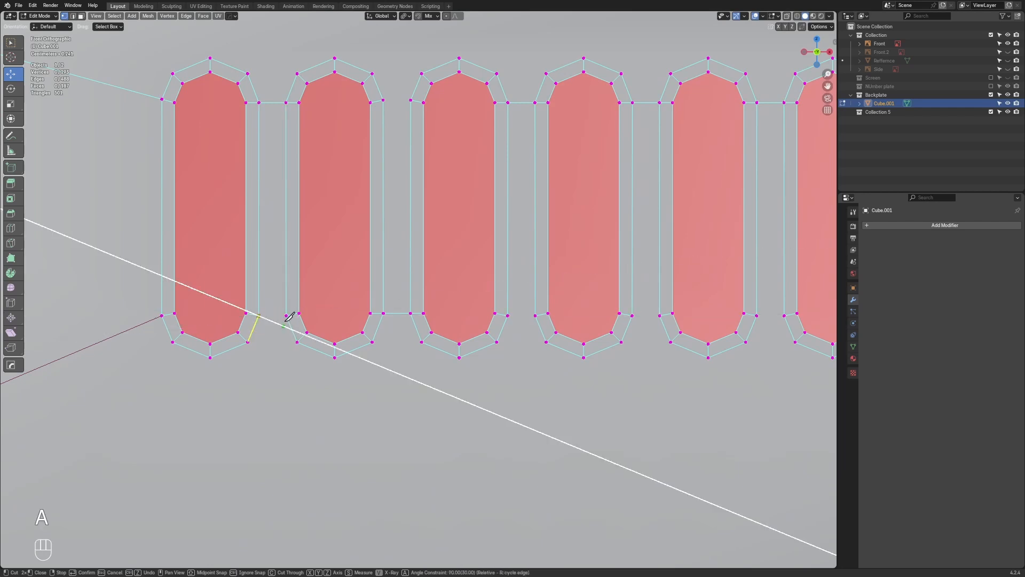
key(a)
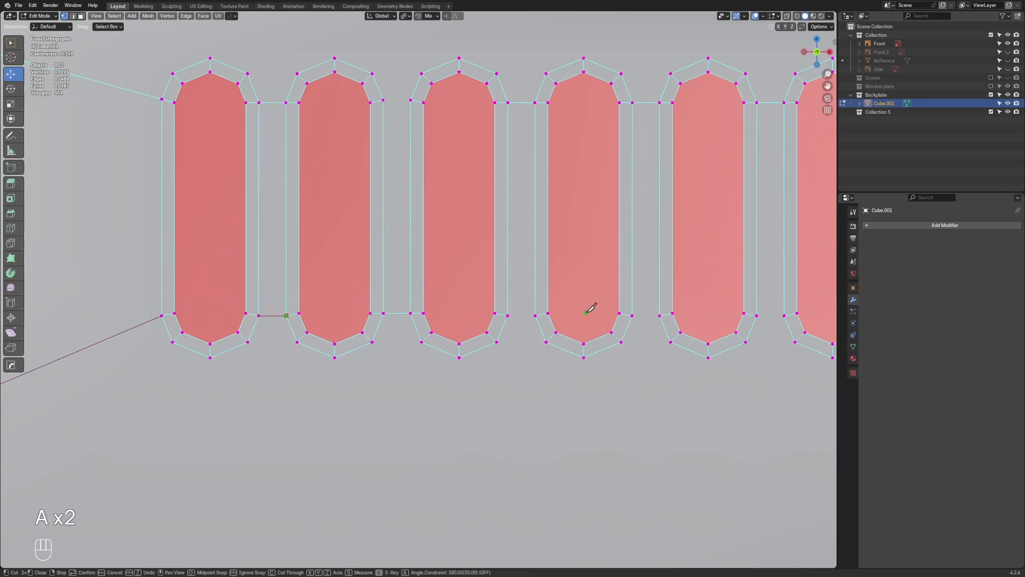
click(515, 311)
click(543, 311)
right_click(630, 315)
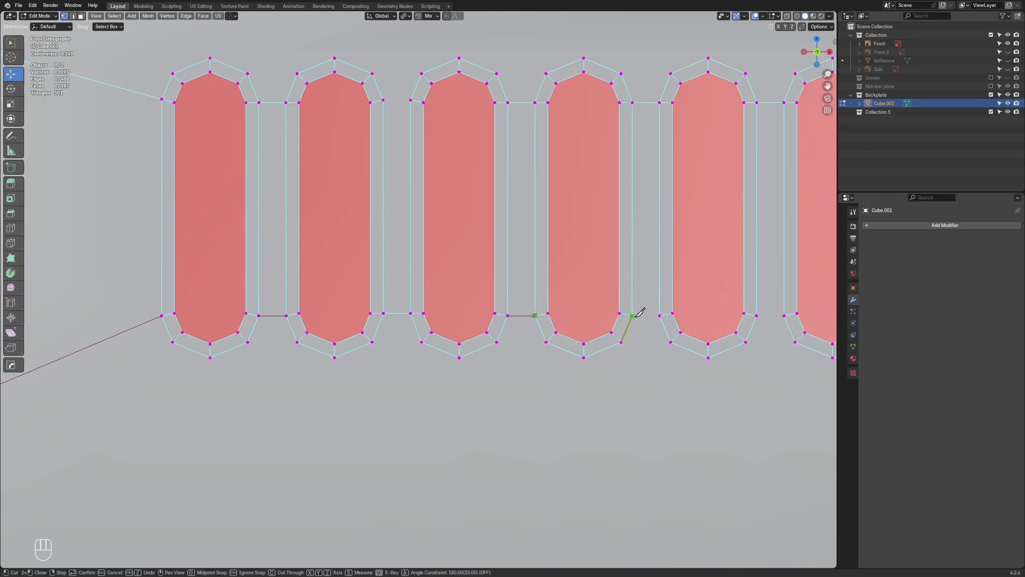
click(663, 311)
mouse_move(664, 314)
shift+middle_down()
mouse_move(666, 323)
mouse_move(638, 300)
mouse_move(677, 302)
mouse_move(684, 313)
shift+middle_up()
click(687, 309)
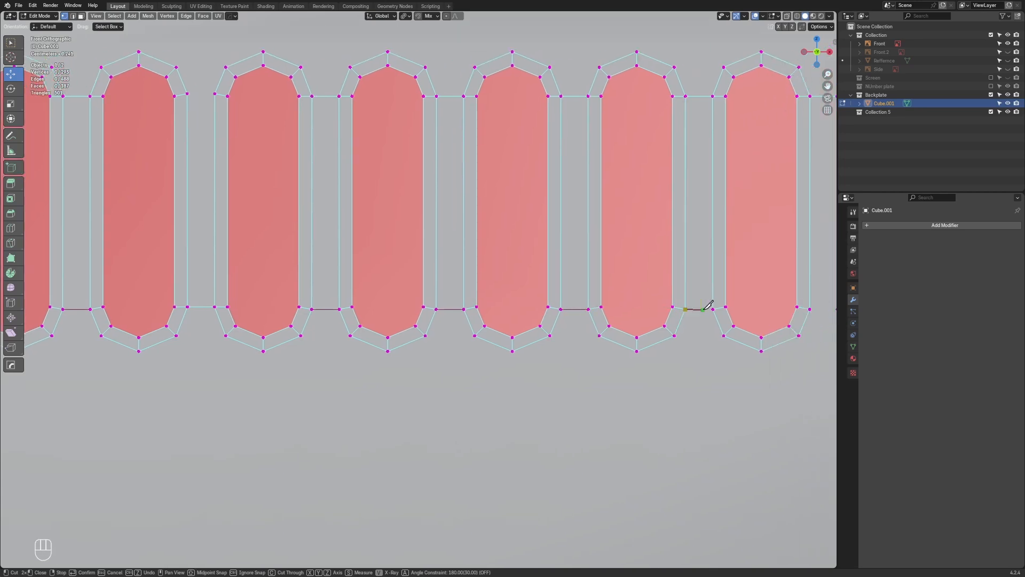
scroll(717, 305, down, 5)
key(Return)
Select the whole mesh and merge its vertices by distance
scroll(463, 324, up, 6)
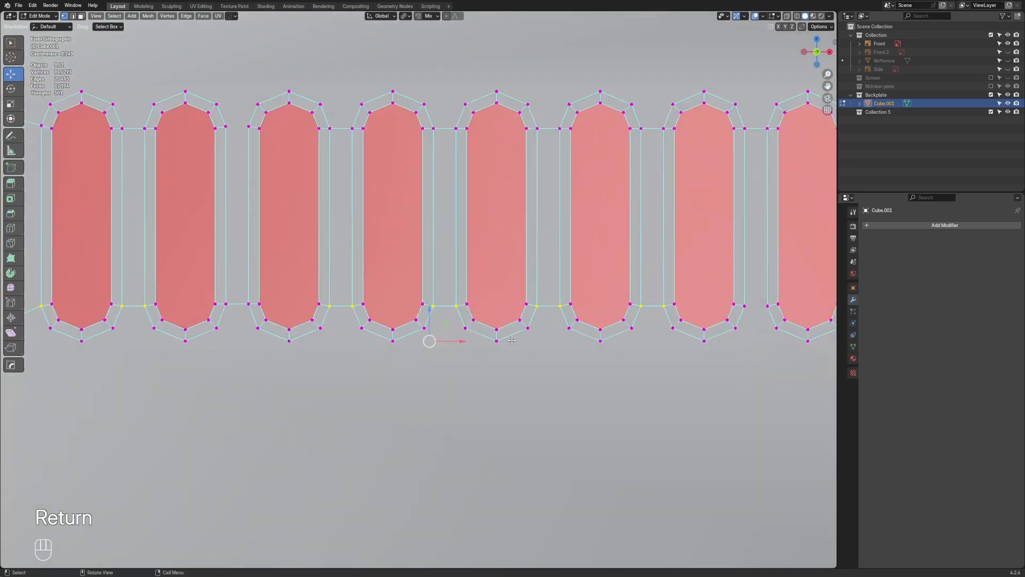
scroll(494, 331, up, 2)
key(a)
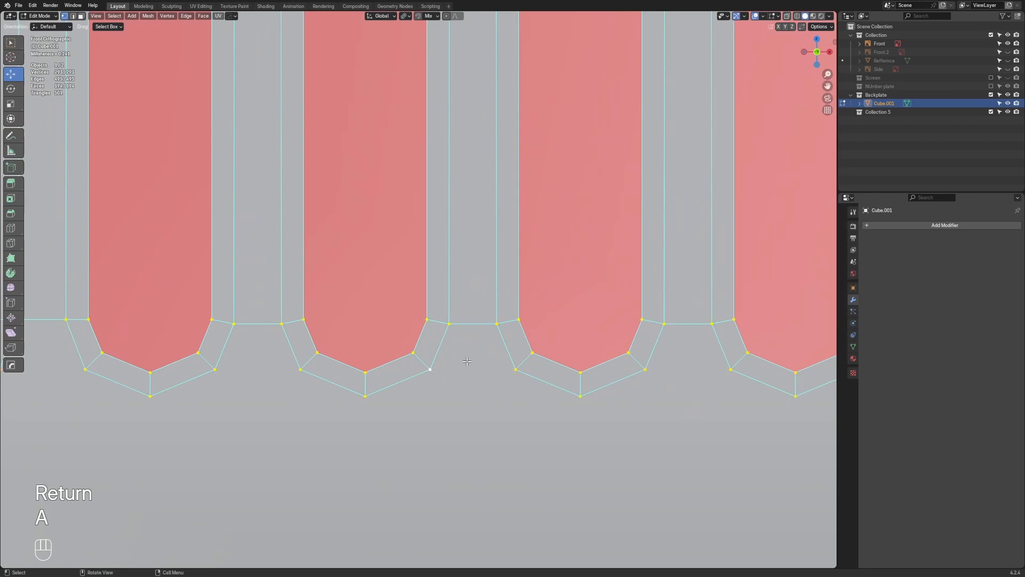
key(m)
click(531, 394)
scroll(535, 395, down, 3)
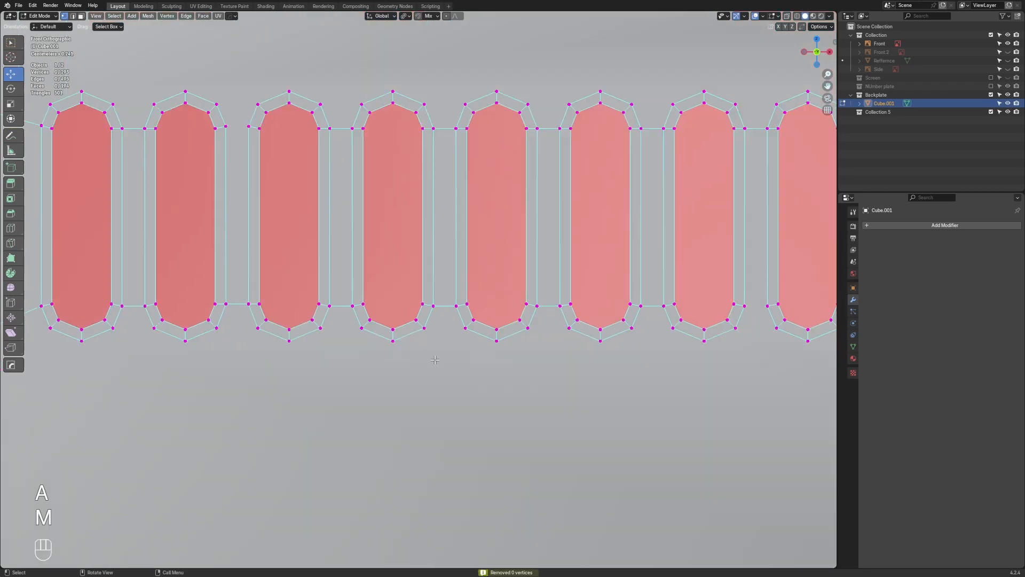
Examine the lower ends of the slots closely and test-move the two loop vertices in one gap to check their connections
scroll(435, 360, down, 2)
scroll(438, 352, up, 12)
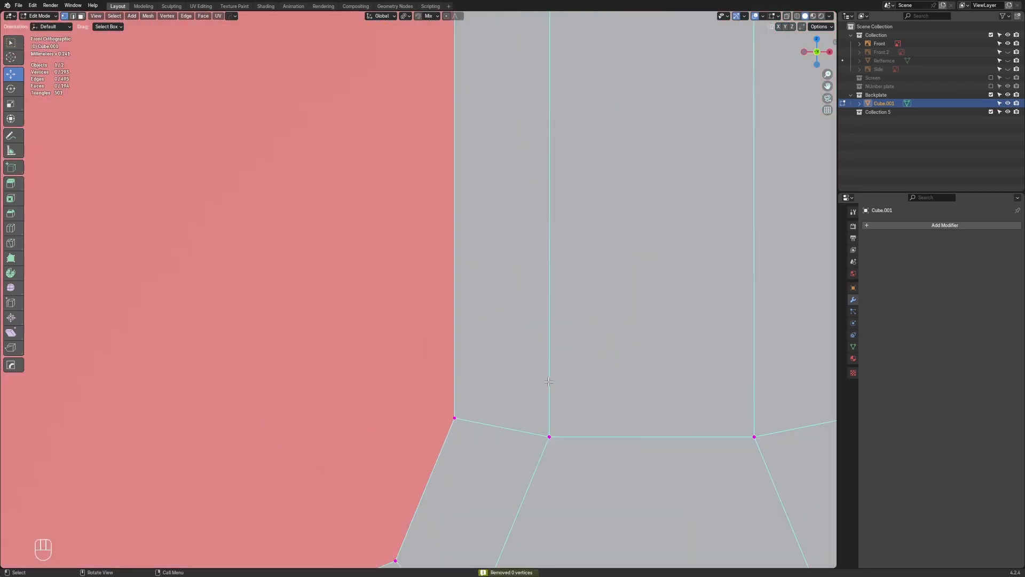
scroll(563, 407, down, 8)
scroll(486, 344, up, 6)
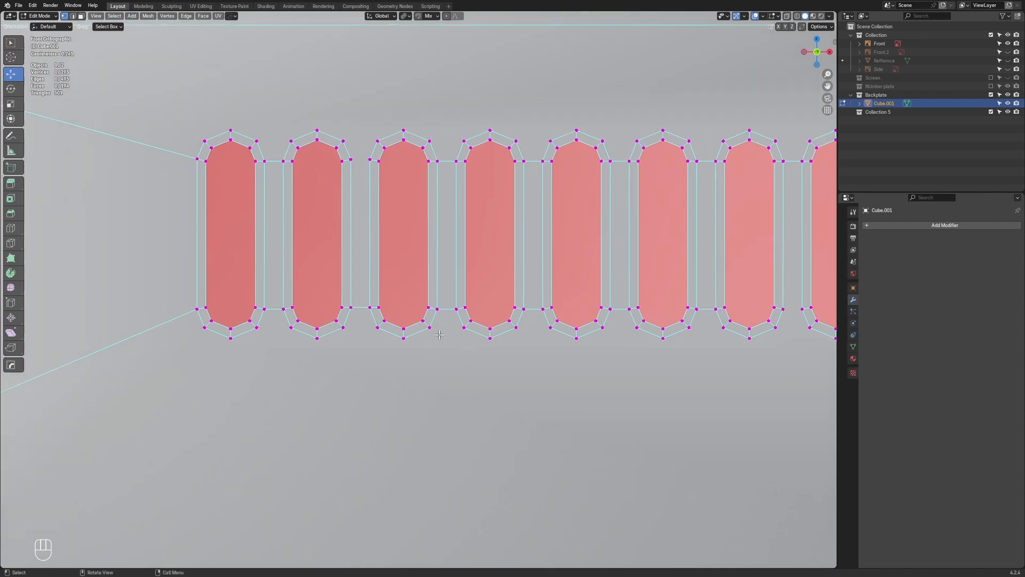
scroll(485, 344, up, 4)
shift+middle_drag(494, 320, 359, 207)
scroll(406, 216, up, 1)
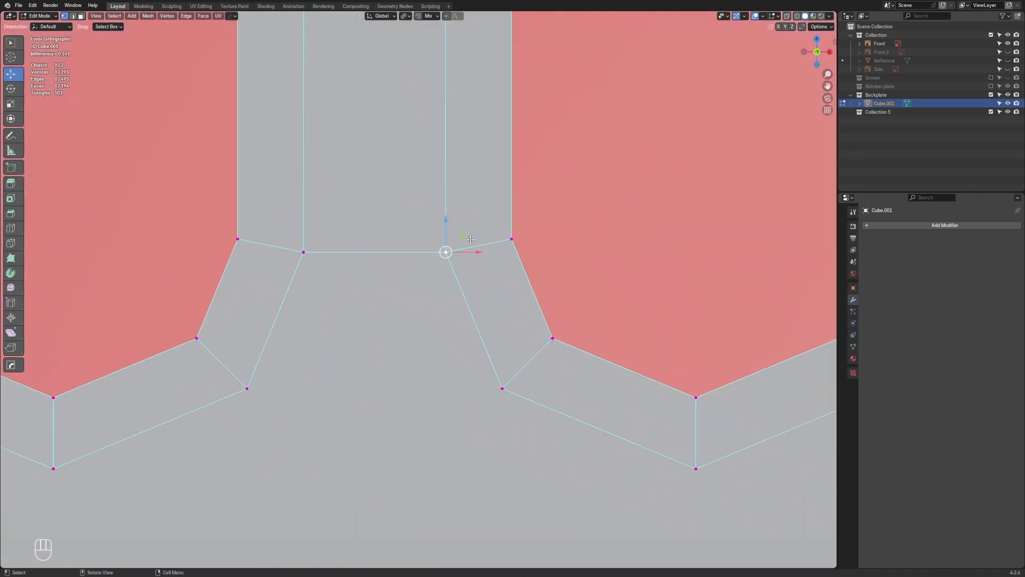
key(g)
right_click(342, 241)
click(302, 250)
key(g)
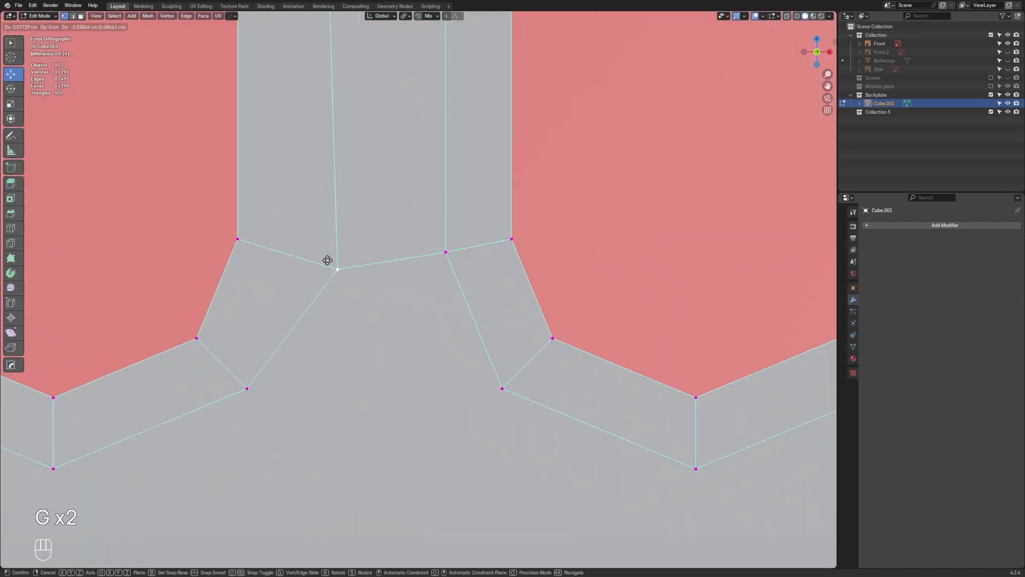
right_click(326, 261)
Test-move the lower loop vertices between the slots on the left half, cancelling each move, to check that the cuts are connected
scroll(267, 288, down, 7)
shift+middle_drag(253, 298, 344, 301)
click(304, 282)
key(g)
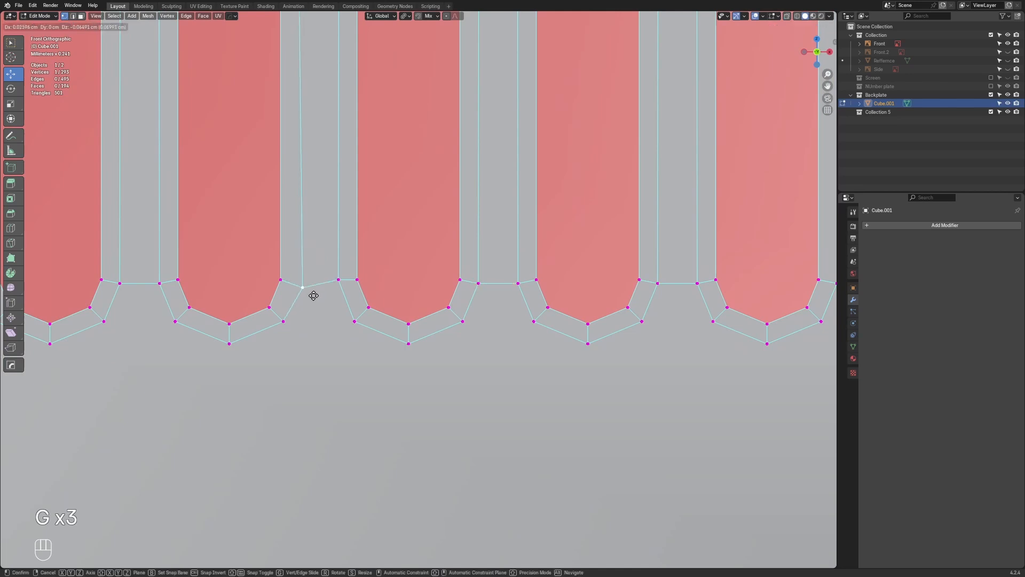
key(g)
right_click(315, 293)
click(339, 282)
key(g)
right_click(321, 295)
click(160, 281)
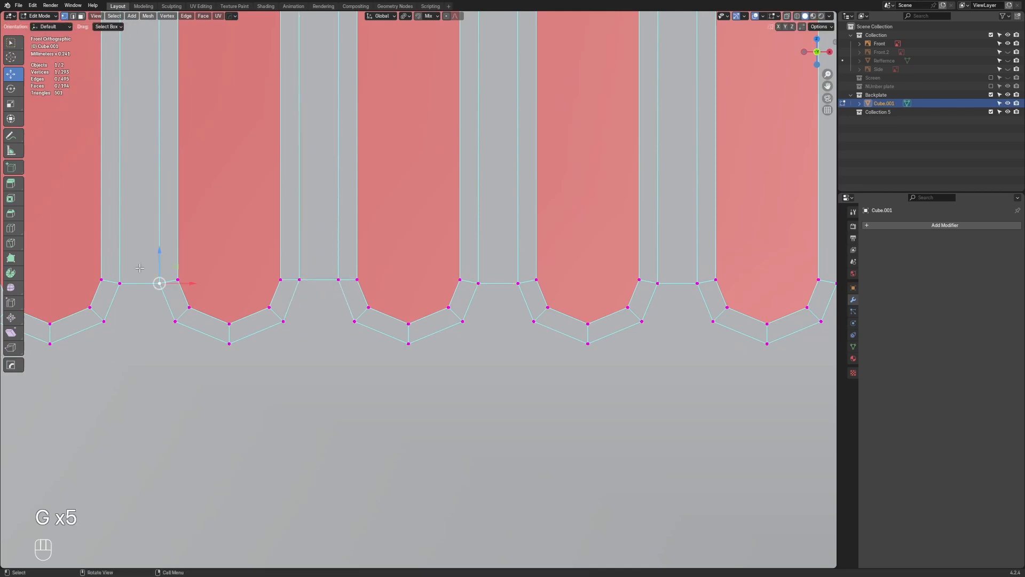
key(g)
key(g)
right_click(158, 280)
click(106, 281)
key(g)
right_click(109, 284)
click(119, 283)
key(g)
key(g)
right_click(139, 281)
scroll(278, 282, down, 1)
scroll(278, 282, down, 2)
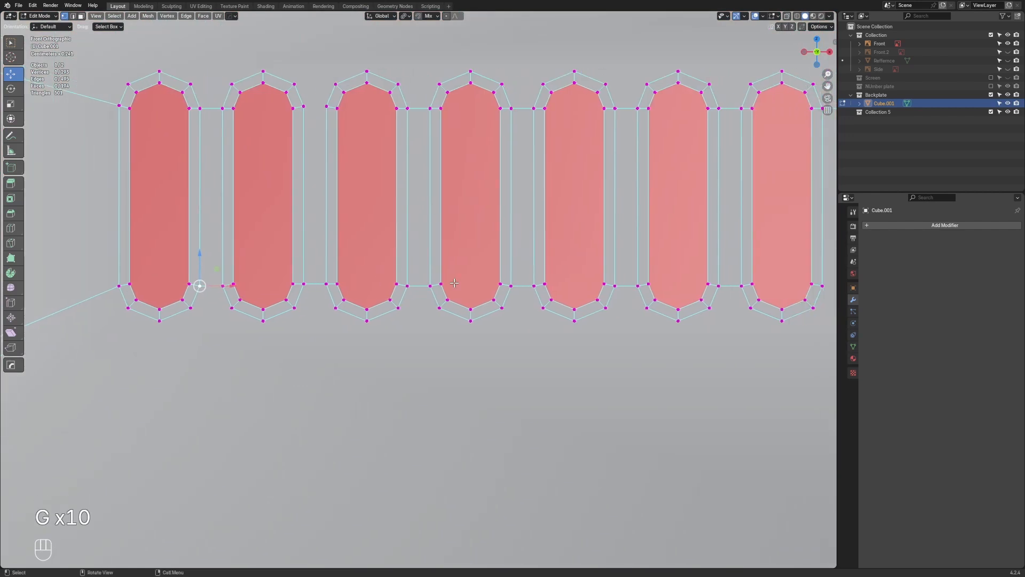
Check the lower loop vertices between the slots on the right half by test-moving them and cancelling each move
scroll(418, 283, up, 2)
click(551, 284)
key(g)
key(g)
right_click(568, 291)
click(588, 287)
key(g)
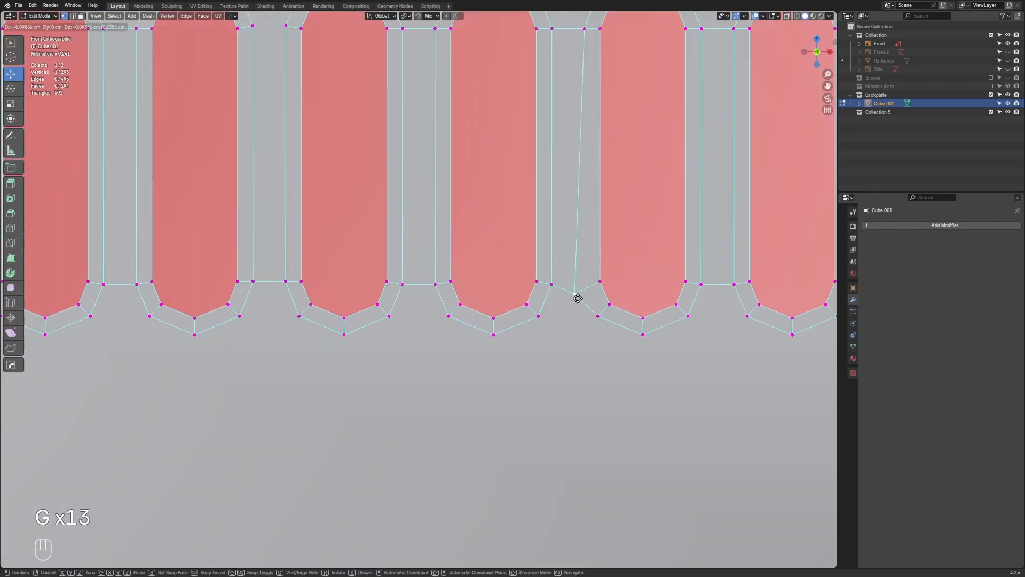
right_click(575, 298)
shift+middle_drag(608, 282, 504, 292)
click(494, 290)
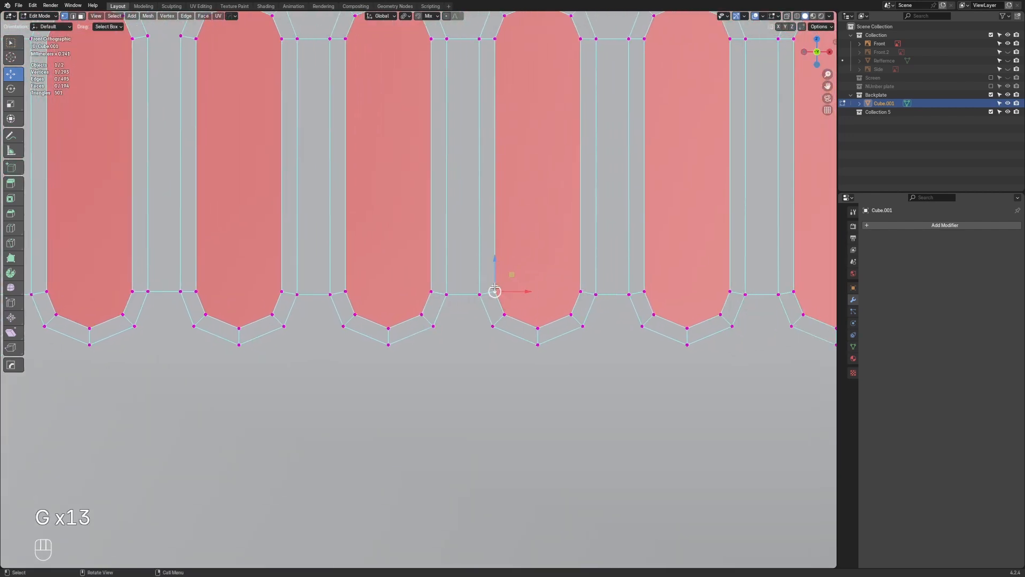
key(g)
right_click(495, 291)
click(596, 283)
key(g)
key(g)
right_click(589, 290)
click(625, 287)
key(g)
right_click(628, 286)
click(744, 293)
key(g)
shift+middle_drag(744, 291, 349, 236)
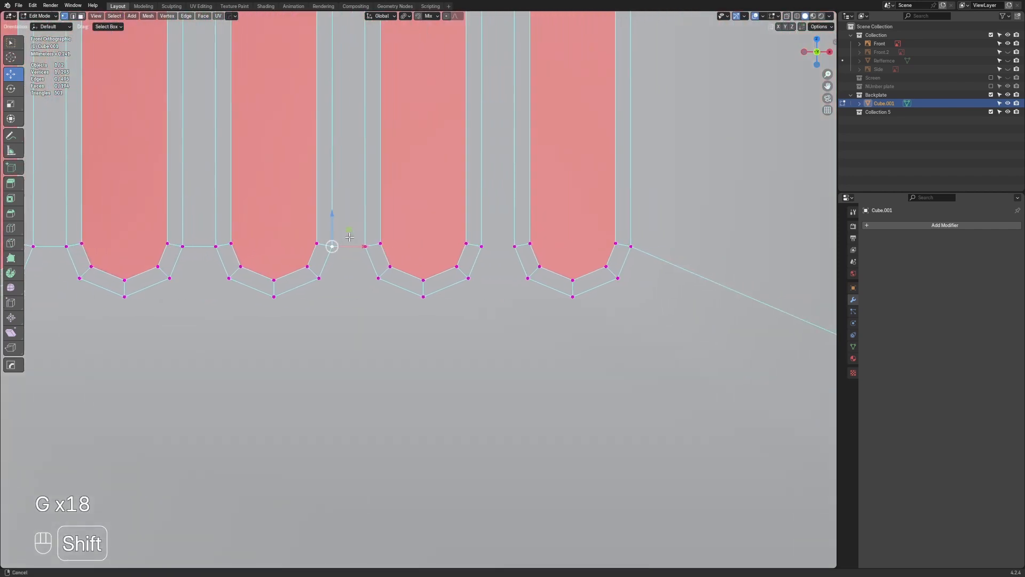
Test-move the rightmost slot's lower inner-side loop vertex to check whether the gap beside it is connected
click(523, 243)
key(g)
key(g)
right_click(502, 246)
key(g)
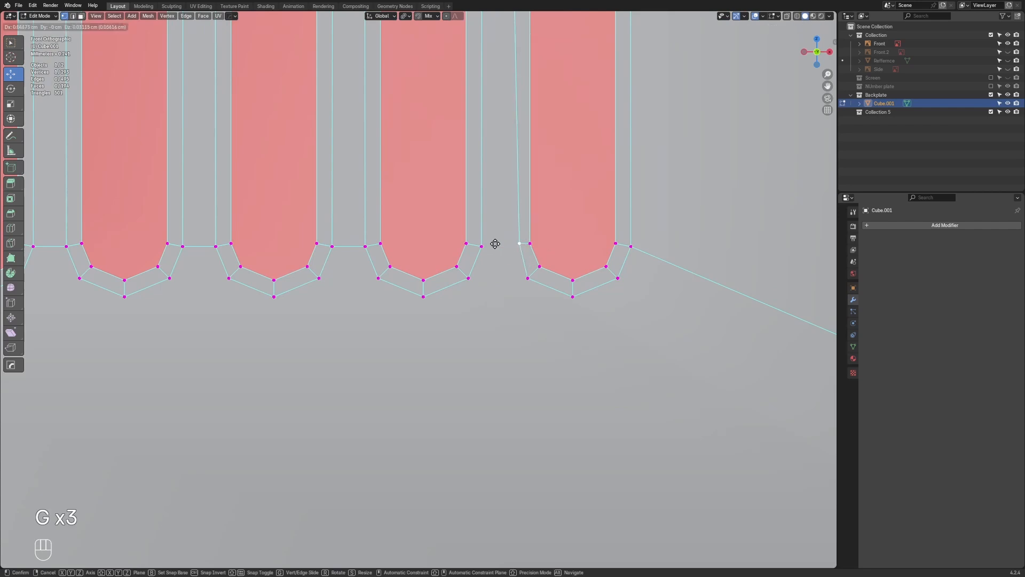
right_click(495, 244)
click(483, 244)
click(519, 244)
key(g)
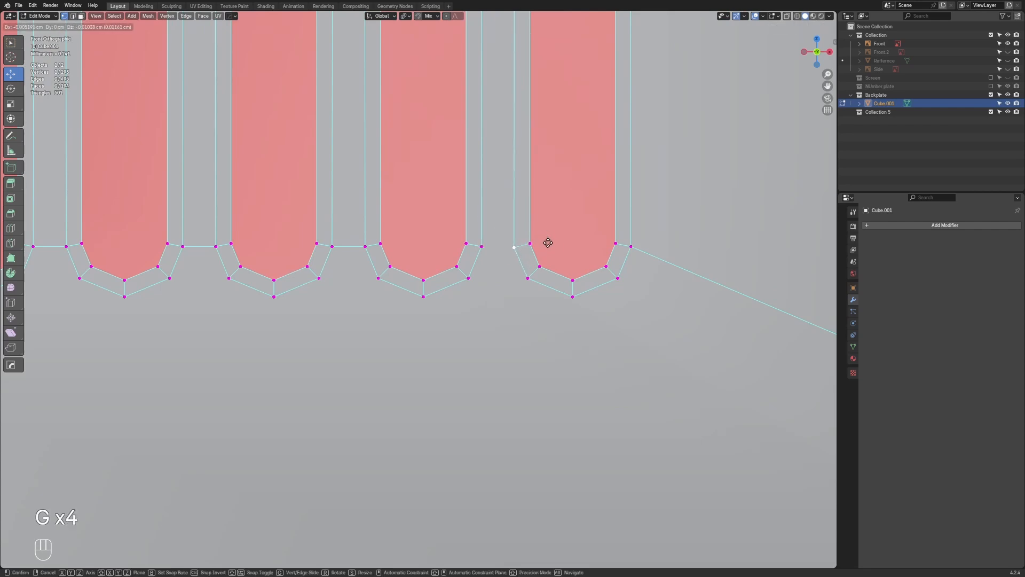
right_click(542, 244)
Connect the facing lower loop vertices of the last two slots on the right with an edge
click(485, 243)
key(g)
right_click(496, 239)
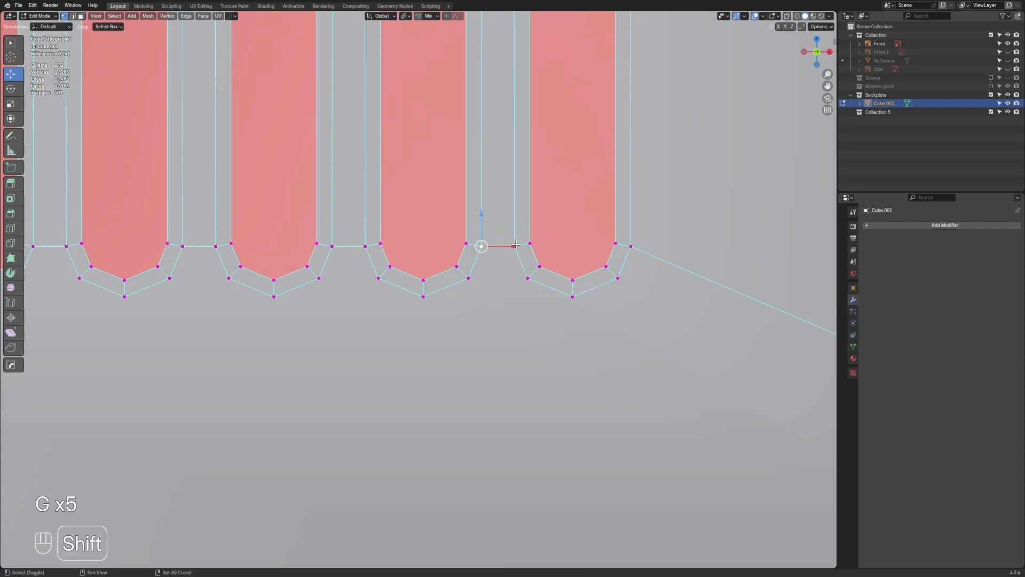
shift+click(516, 245)
key(j)
scroll(560, 239, down, 3)
click(487, 322)
scroll(483, 320, up, 2)
shift+middle_drag(468, 315, 470, 321)
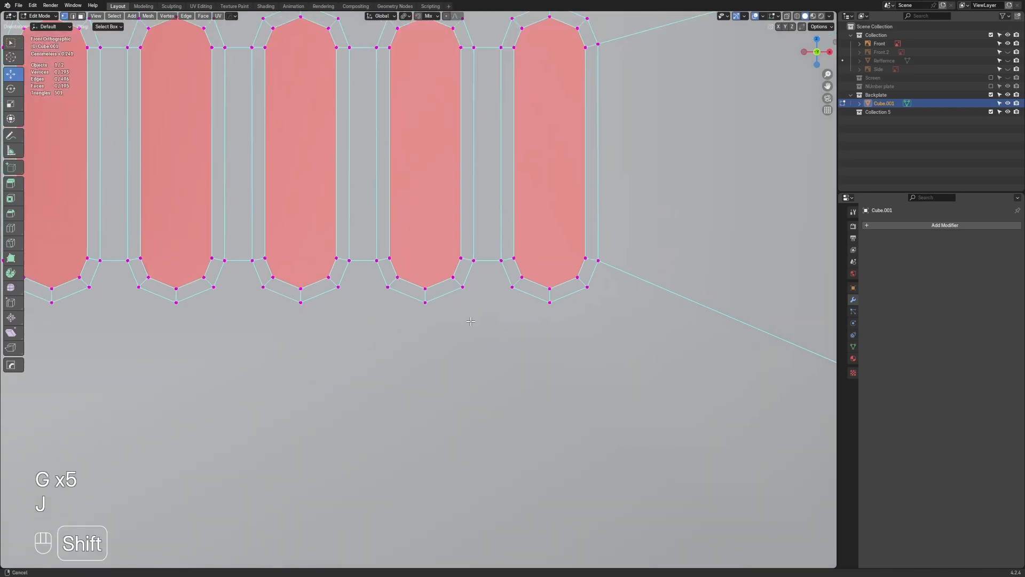
In face mode, delete the large face below the row of slots
scroll(230, 292, down, 3)
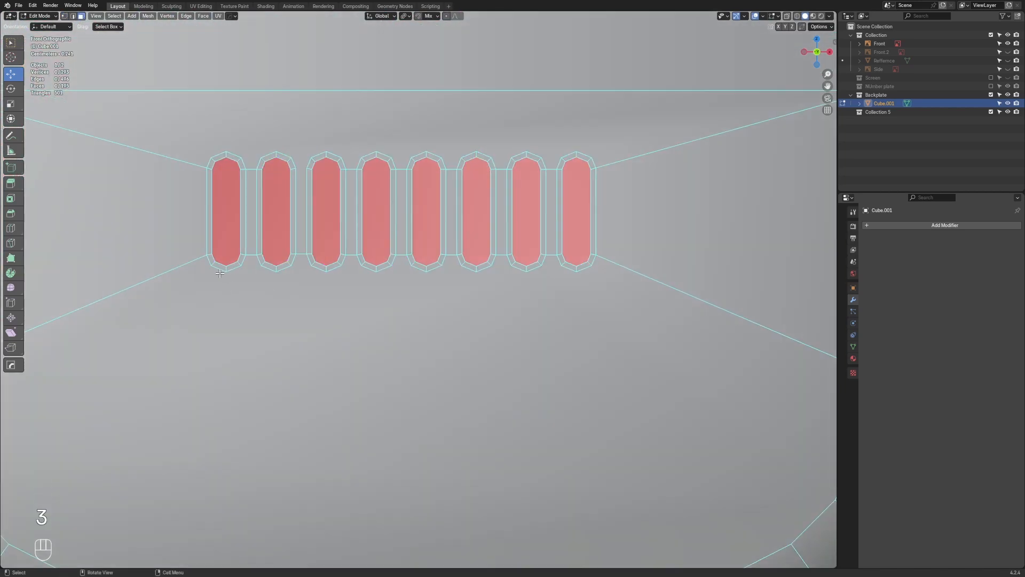
scroll(219, 273, down, 2)
shift+middle_drag(392, 297, 412, 297)
click(416, 306)
key(x)
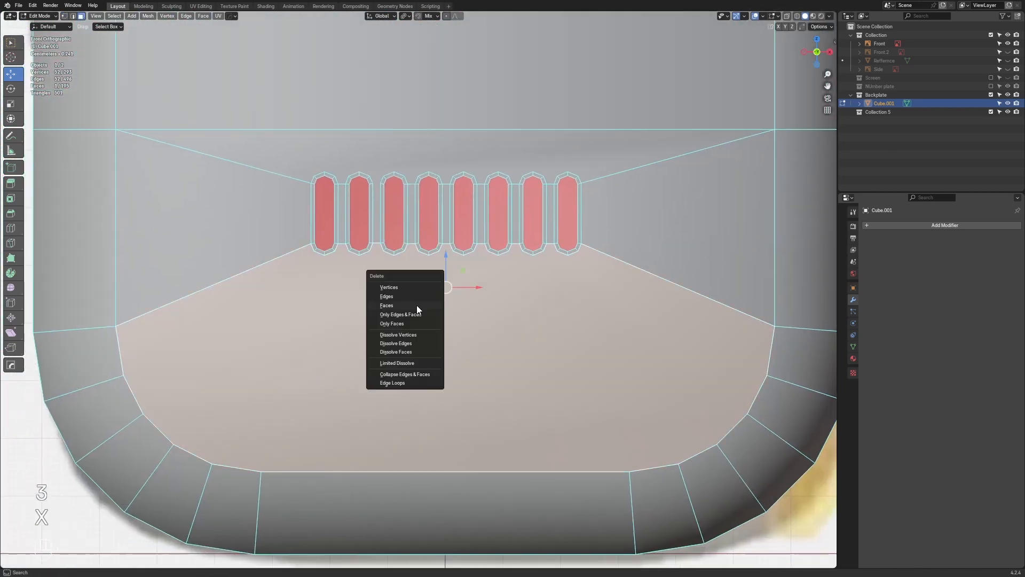
click(422, 305)
In edge mode, select the angled edges forming the bottom tips of all eight slots' outer loops
scroll(419, 293, up, 2)
key(2)
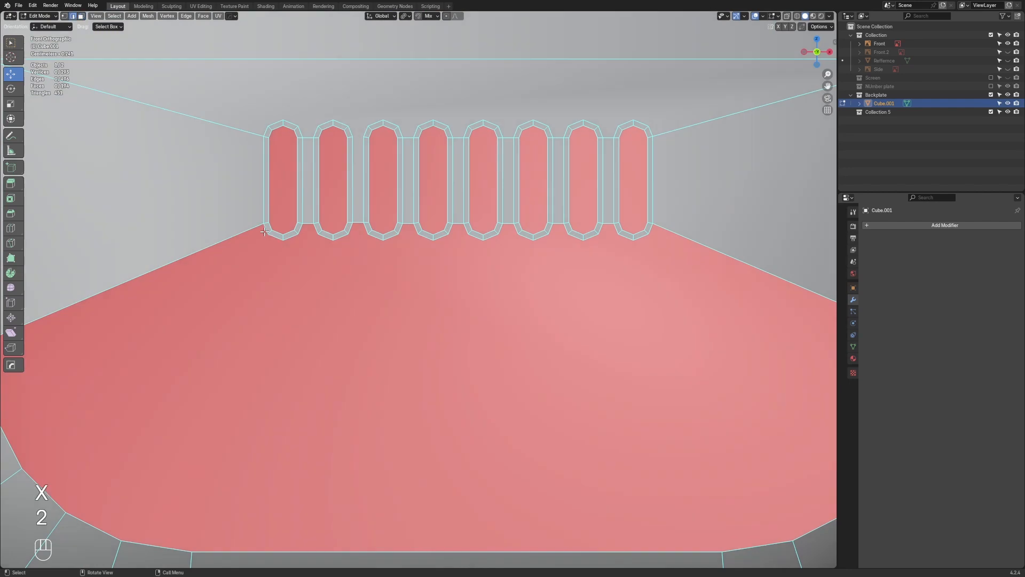
click(266, 228)
shift+click(278, 240)
shift+click(324, 238)
shift+click(345, 240)
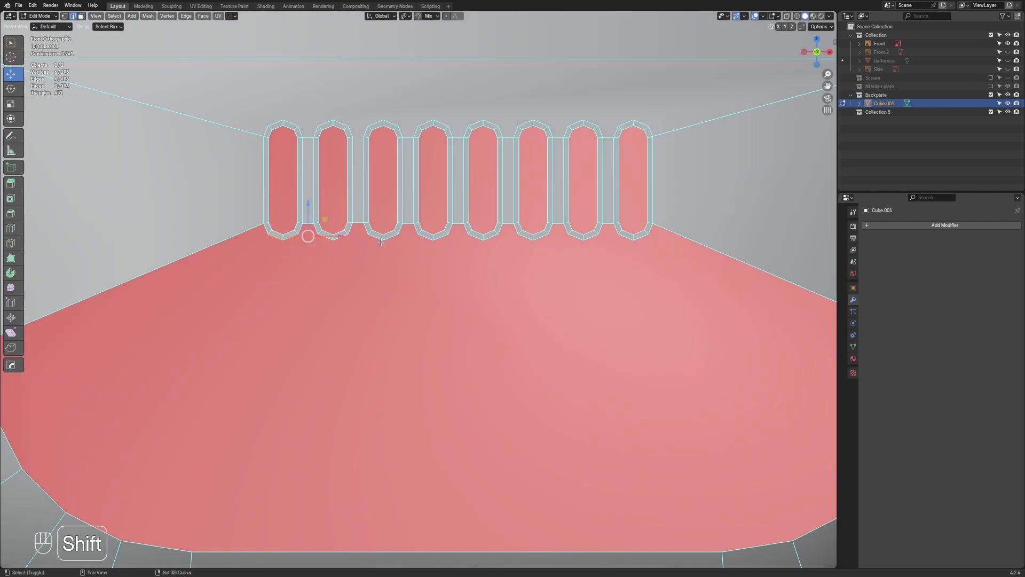
shift+click(375, 242)
shift+click(428, 241)
shift+click(441, 238)
shift+click(472, 238)
shift+click(492, 238)
shift+click(537, 240)
shift+click(544, 238)
shift+click(579, 241)
shift+click(639, 242)
Extrude the selected bottom tip edges of the eight slots and move them down about 0.73 cm
shift+middle_drag(627, 251, 599, 249)
key(e)
right_click(557, 261)
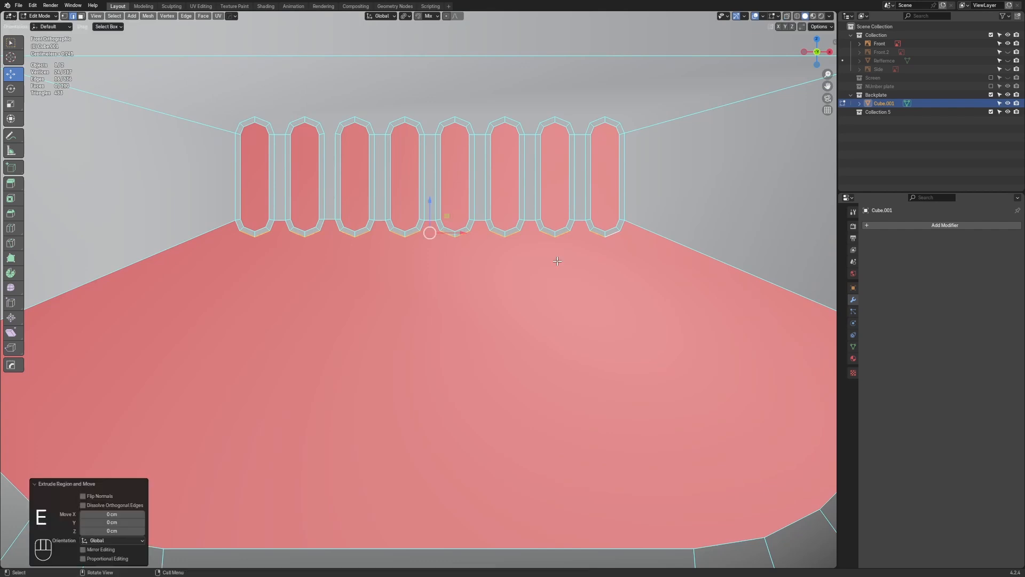
drag(431, 204, 430, 230)
Flatten the extruded edges along Z with a scale of 0 and raise them about 0.33 cm
key(s)
key(z)
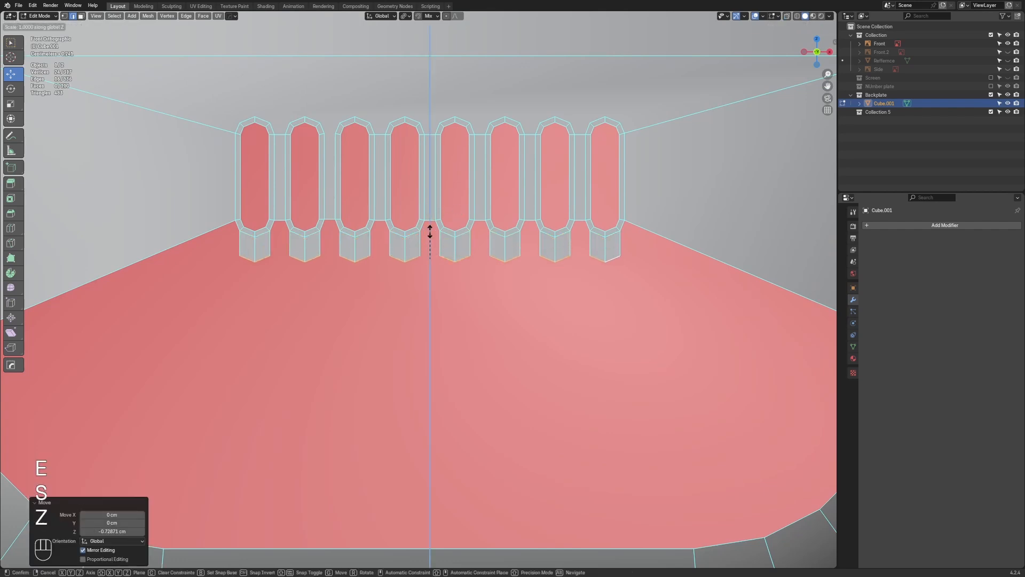
key(KP_0)
key(Return)
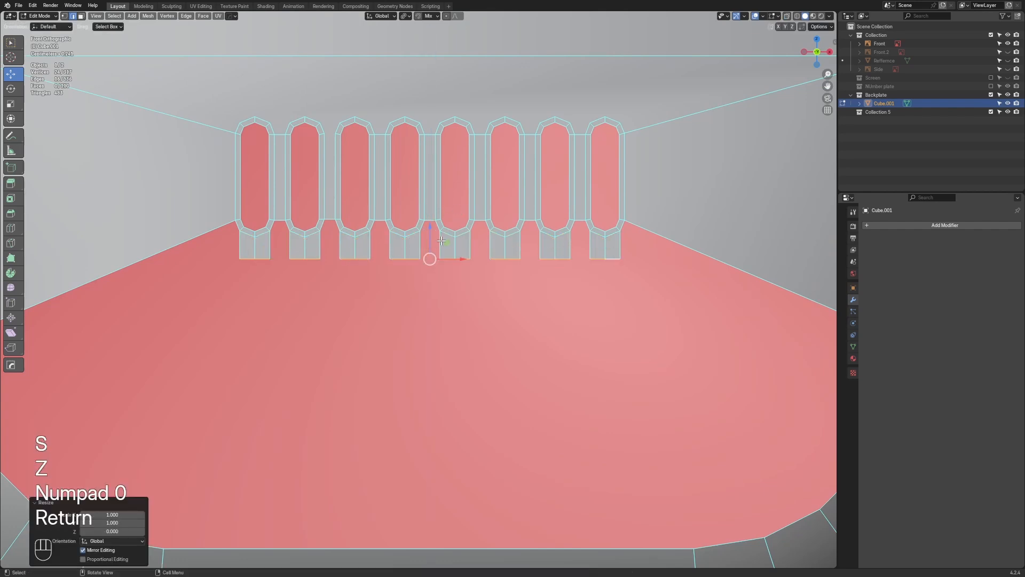
drag(430, 231, 432, 224)
Fill a face below the short connecting edge in each of the first four gaps between slots, from the left
shift+middle_drag(172, 217, 268, 240)
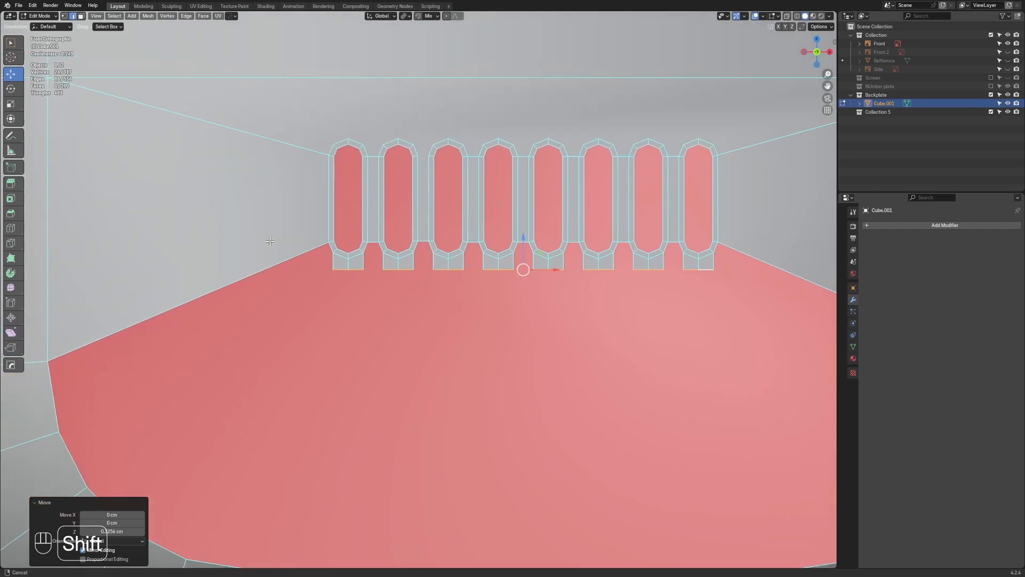
scroll(299, 249, up, 3)
click(327, 220)
click(343, 211)
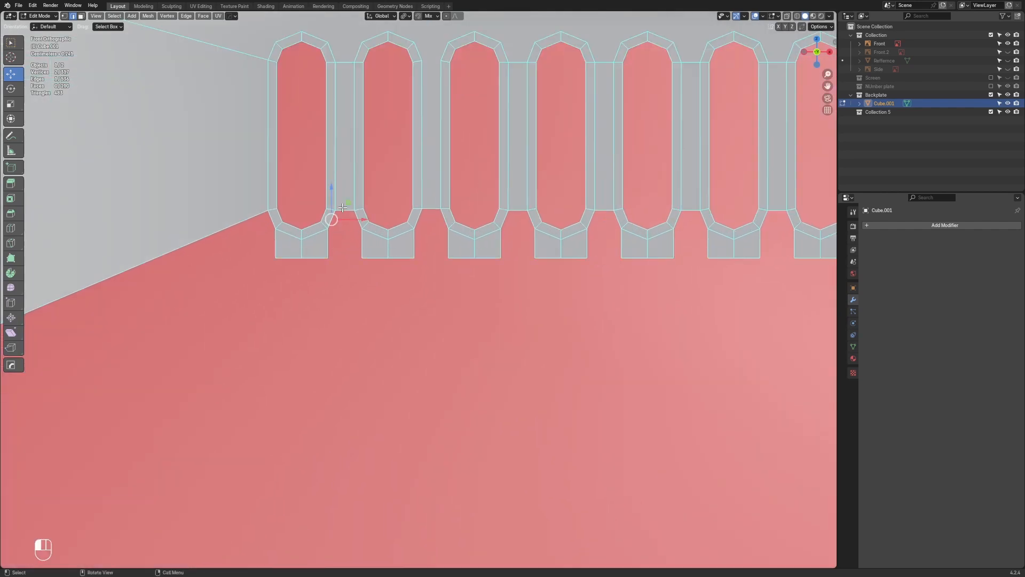
key(f)
click(427, 204)
key(f)
click(513, 211)
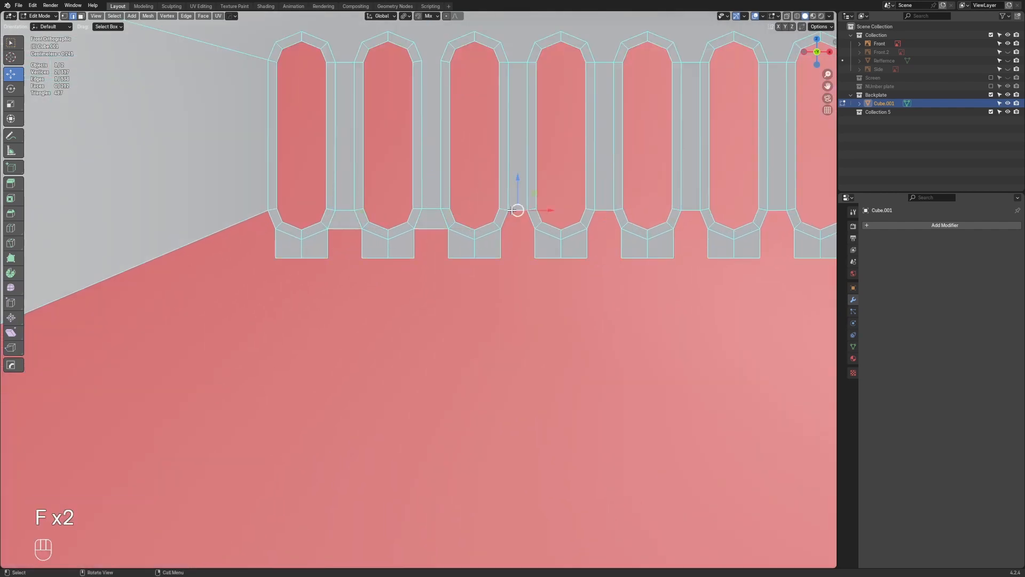
key(f)
click(600, 208)
shift+middle_drag(600, 209, 458, 213)
key(f)
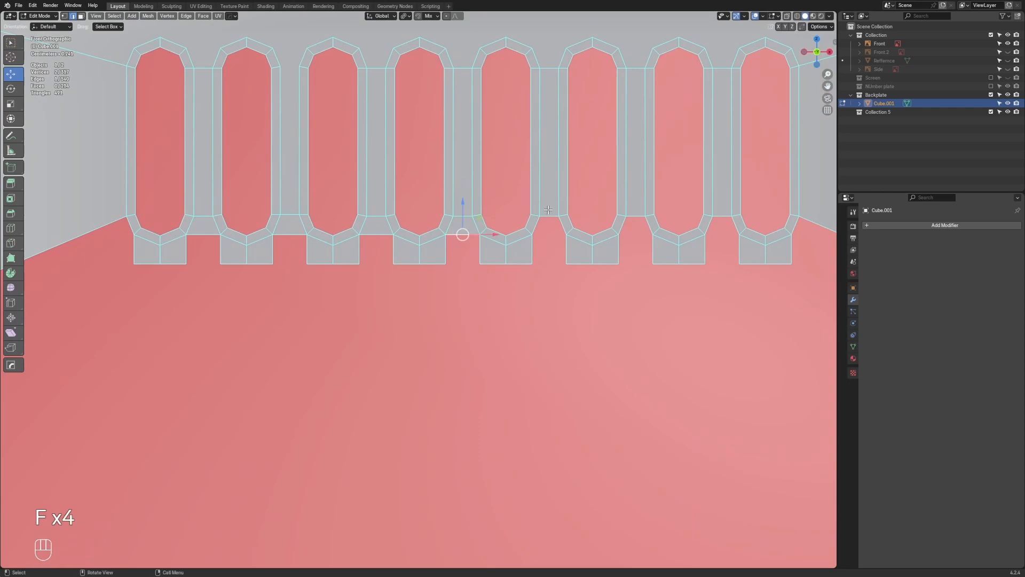
Fill the matching faces below the connecting edges in the remaining three gaps on the right
click(549, 211)
key(f)
shift+middle_drag(637, 238, 567, 239)
click(565, 215)
key(f)
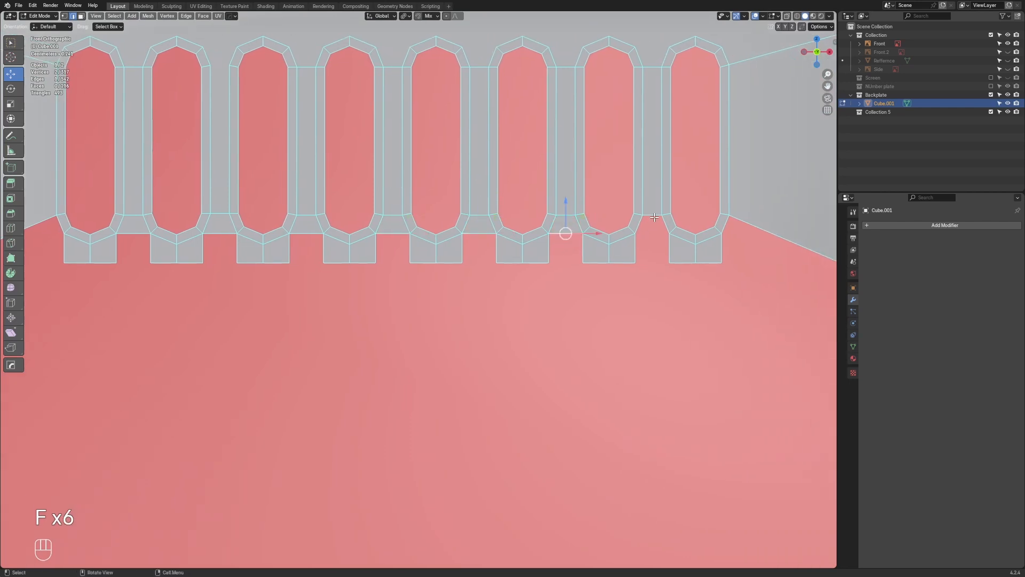
click(653, 216)
key(f)
Fill the second row of seven gaps between the extruded strips so they form one continuous band below the slots
click(128, 237)
key(f)
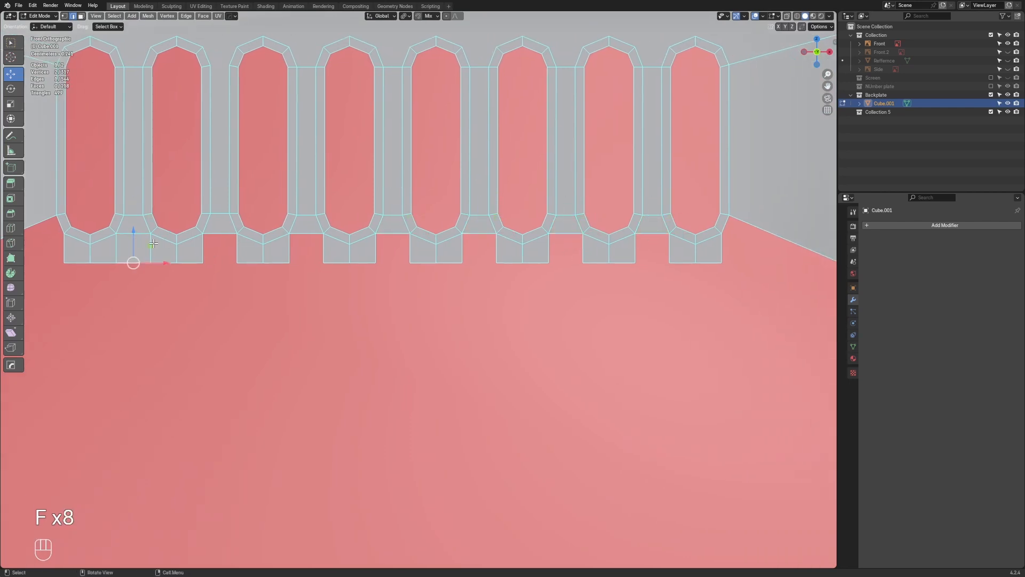
click(219, 237)
key(f)
click(305, 235)
key(f)
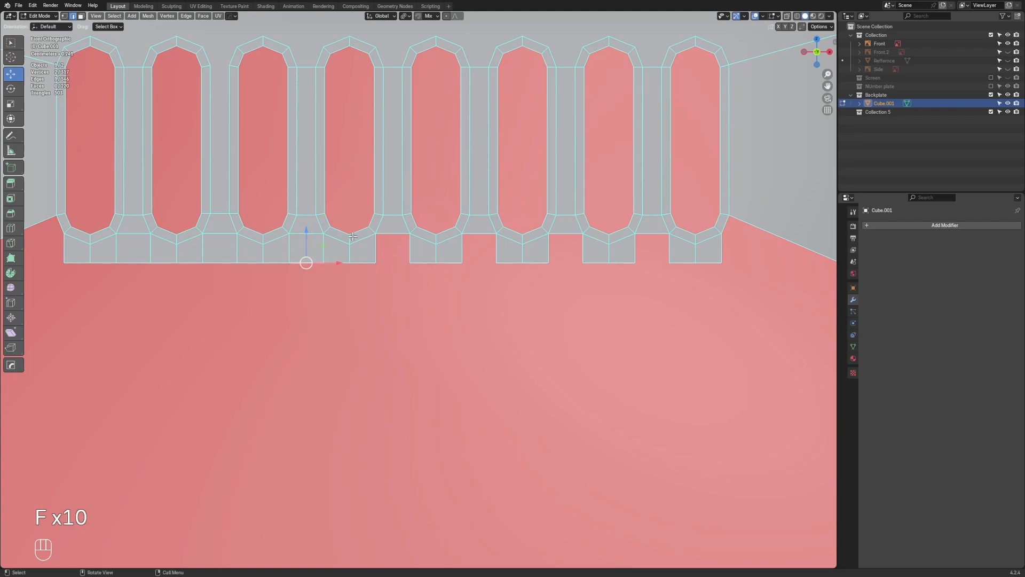
click(389, 233)
key(f)
click(478, 235)
key(f)
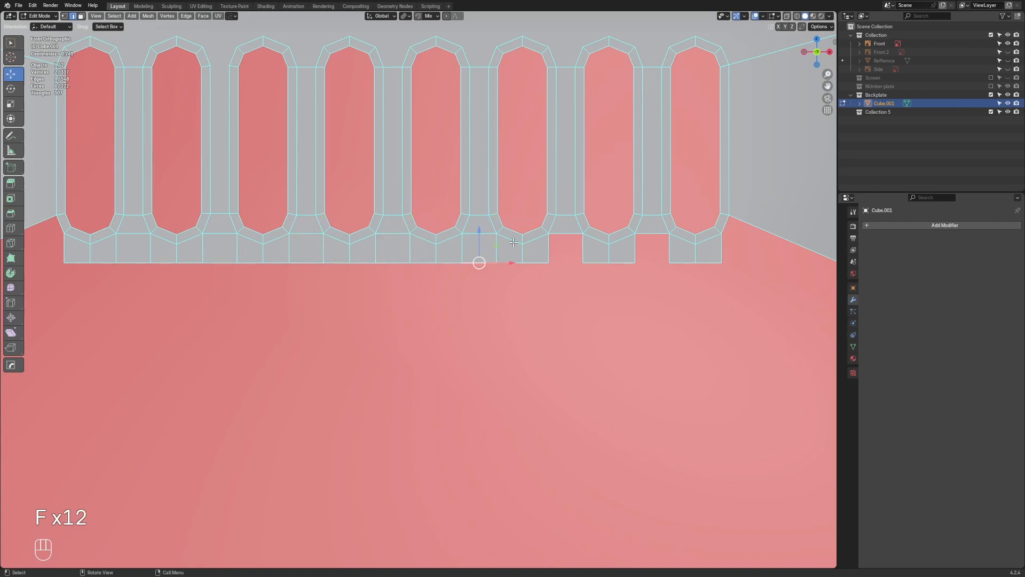
click(568, 233)
key(f)
click(652, 232)
key(f)
In vertex mode, select the band's bottom vertices and the adjoining outer slot corners to check their vertex count
scroll(579, 267, down, 4)
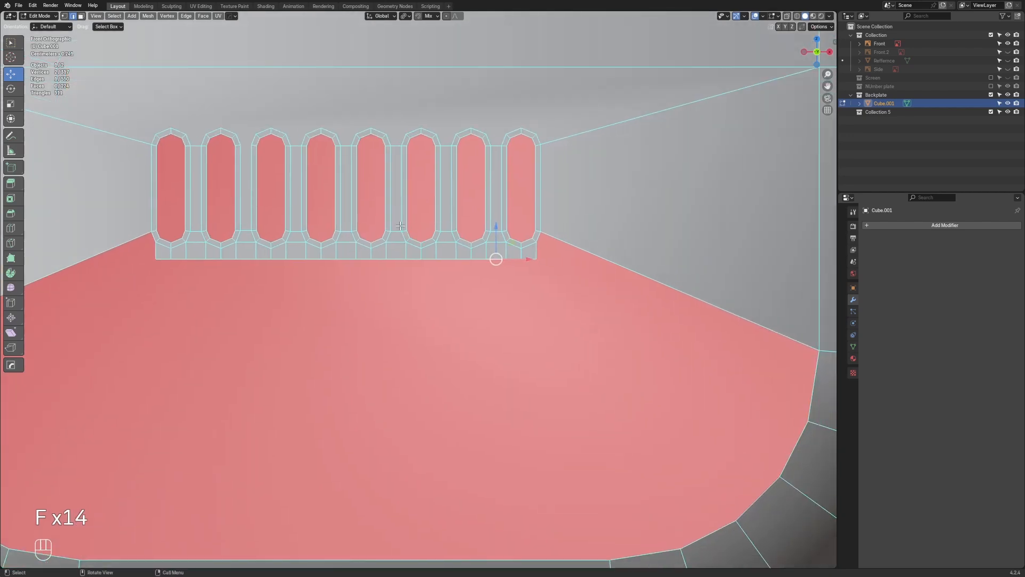
scroll(401, 225, down, 4)
scroll(472, 275, up, 2)
key(1)
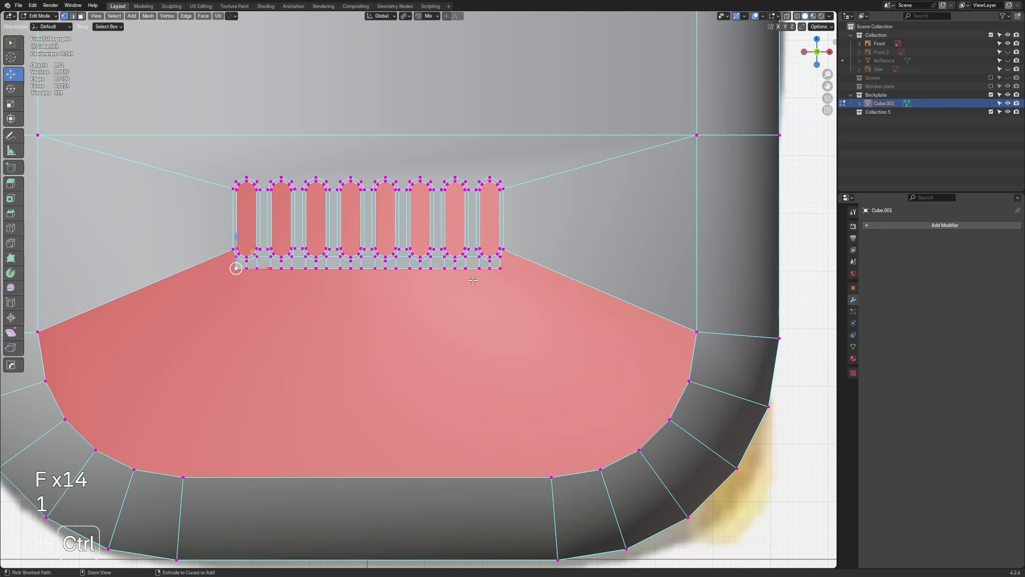
ctrl+click(500, 268)
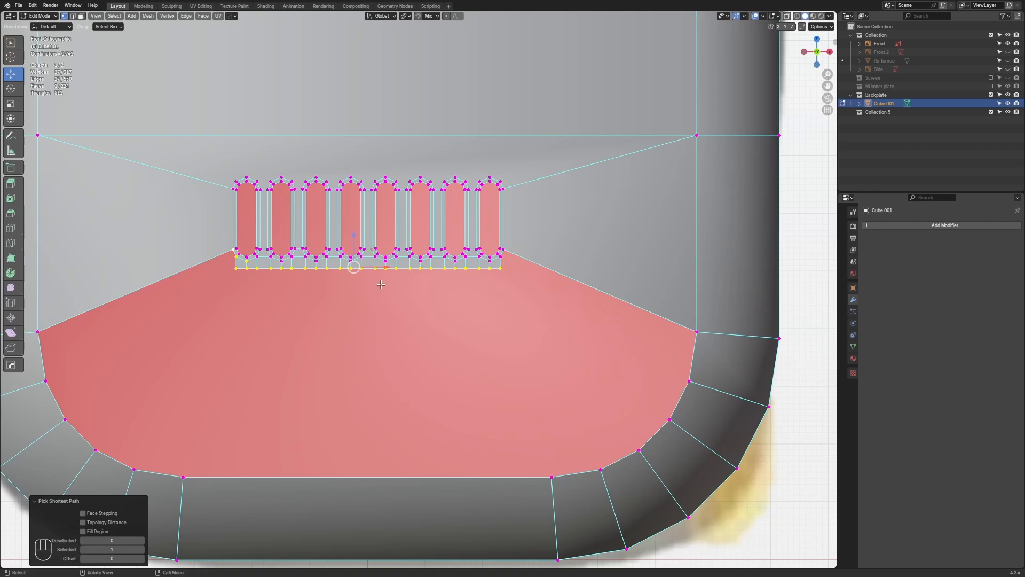
key(ctrl+z)
shift+click(233, 254)
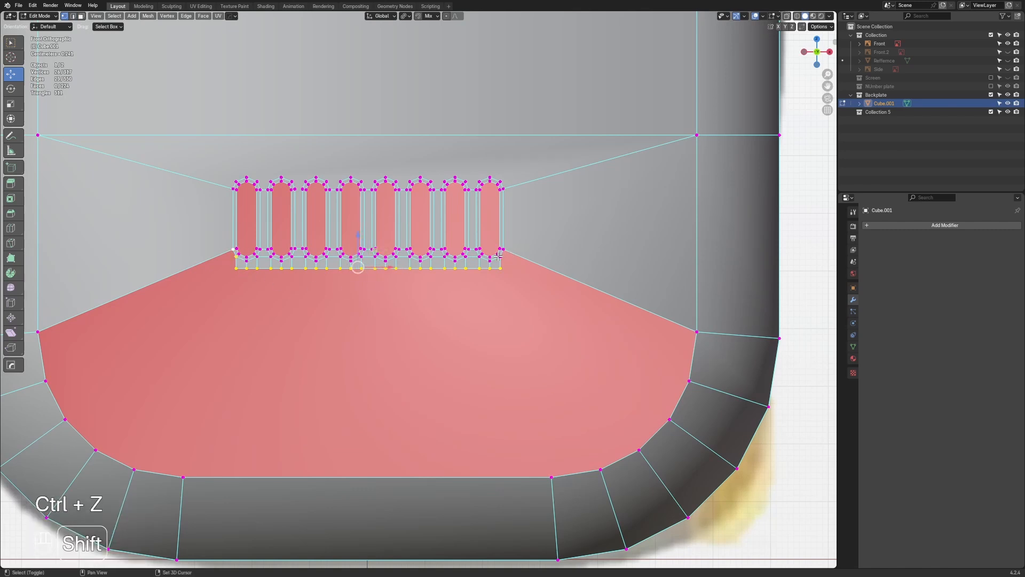
shift+click(502, 249)
Select the vertex path around the opening's rounded lower border, from its left corner to its right corner, to check its count
shift+middle_drag(47, 430, 86, 412)
scroll(79, 318, down, 1)
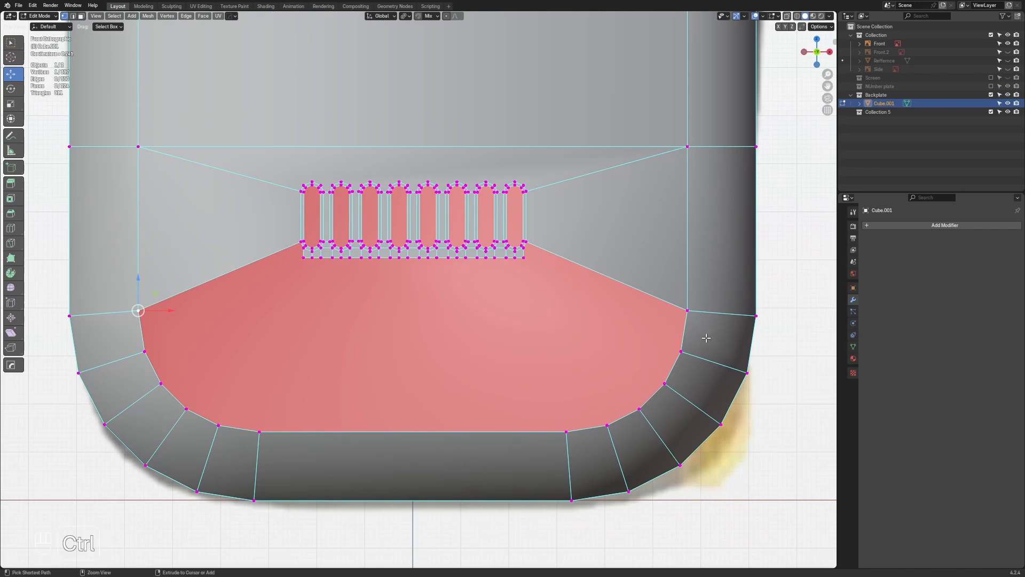
ctrl+click(687, 310)
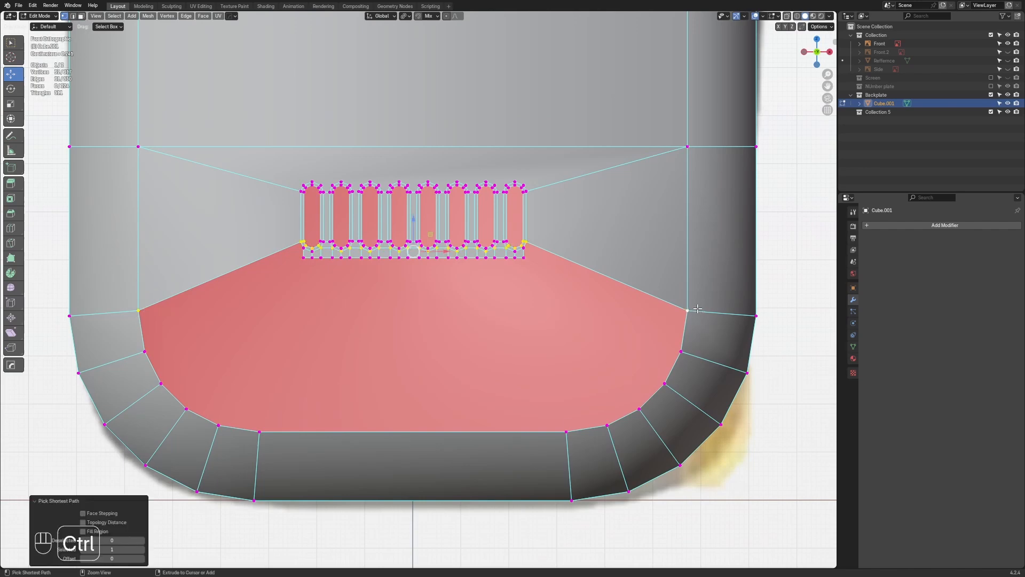
click(136, 313)
click(129, 306)
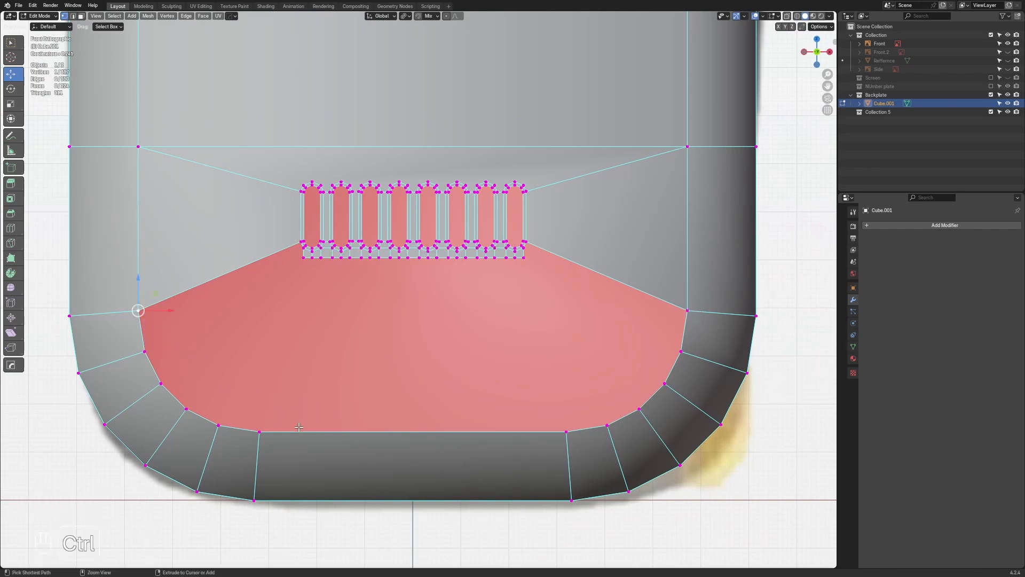
ctrl+click(260, 431)
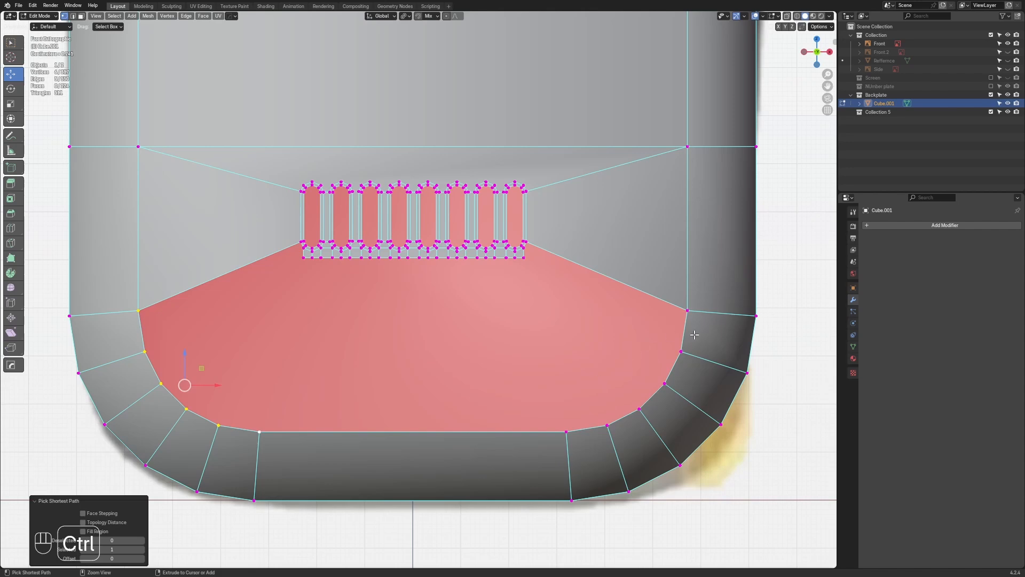
ctrl+click(687, 311)
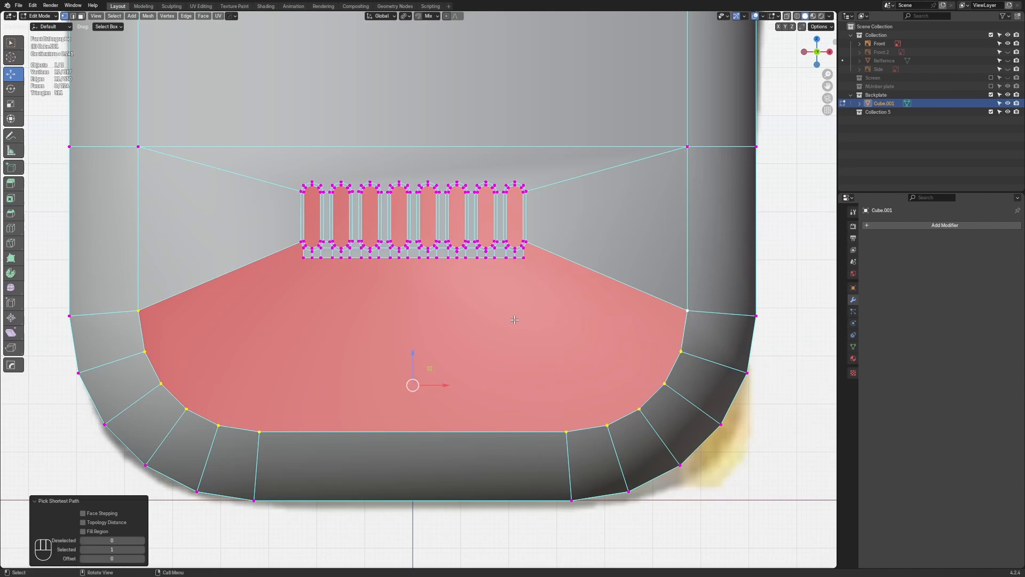
Select the whole bottom row of vertices of the band below the slots and move it down about 0.53 cm
click(505, 260)
scroll(460, 287, up, 3)
shift+middle_drag(344, 316, 471, 377)
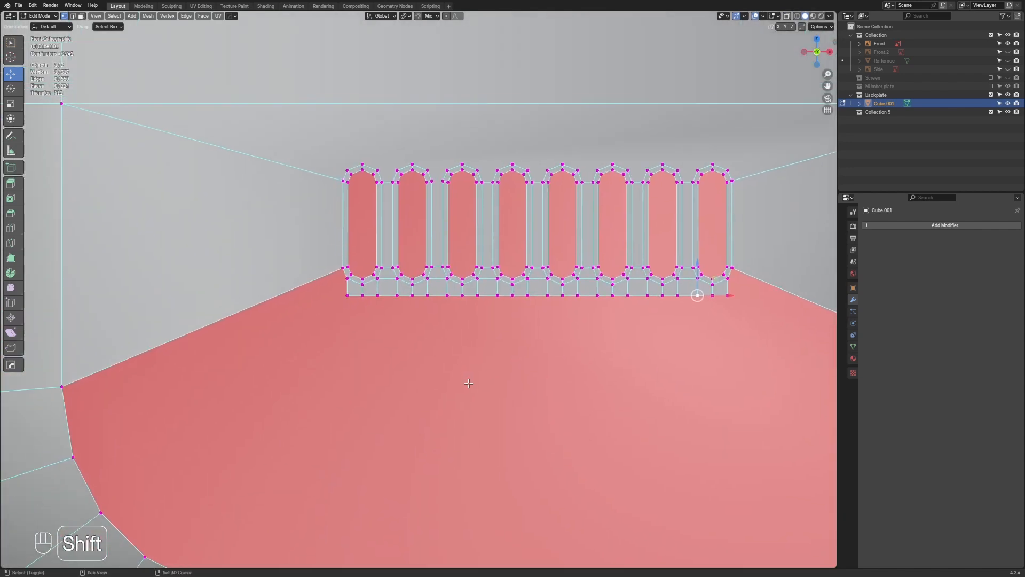
scroll(451, 375, up, 2)
drag(298, 285, 862, 358)
scroll(732, 347, down, 2)
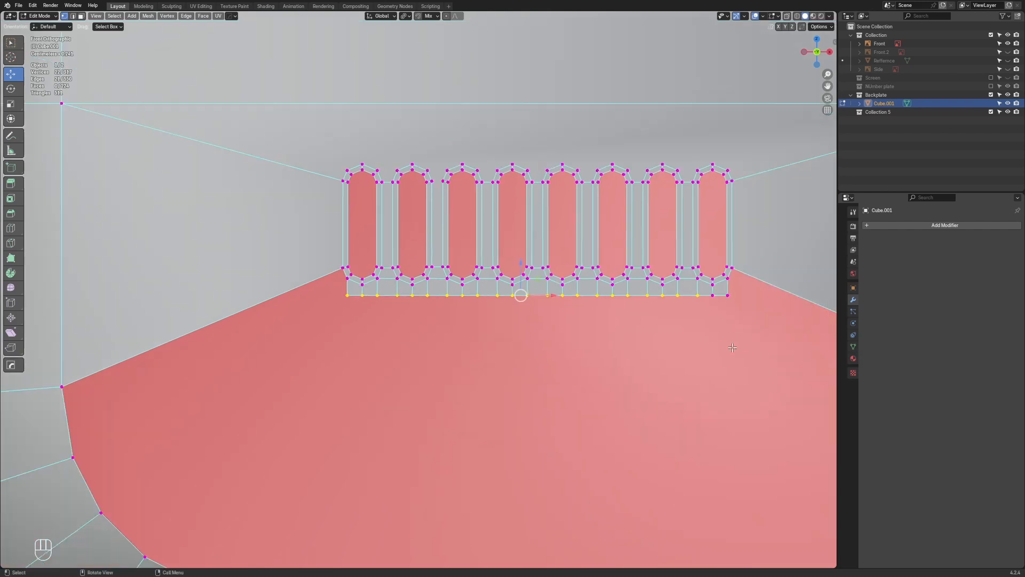
shift+middle_drag(732, 348, 616, 354)
shift+drag(661, 290, 555, 328)
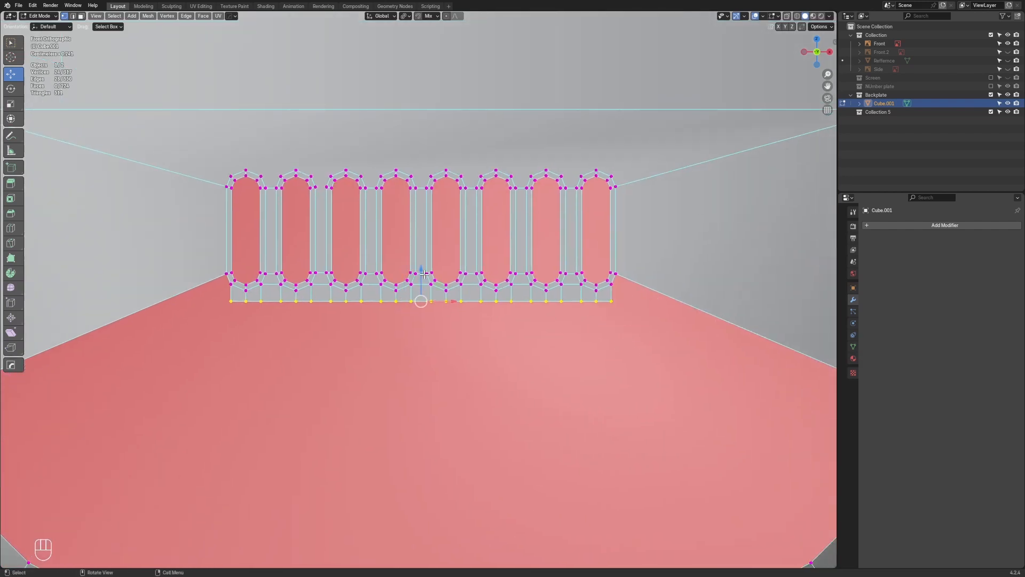
drag(423, 274, 419, 294)
Raise the band's bottom row of vertices by about 0.21 cm
scroll(298, 371, up, 3)
shift+middle_drag(222, 361, 342, 390)
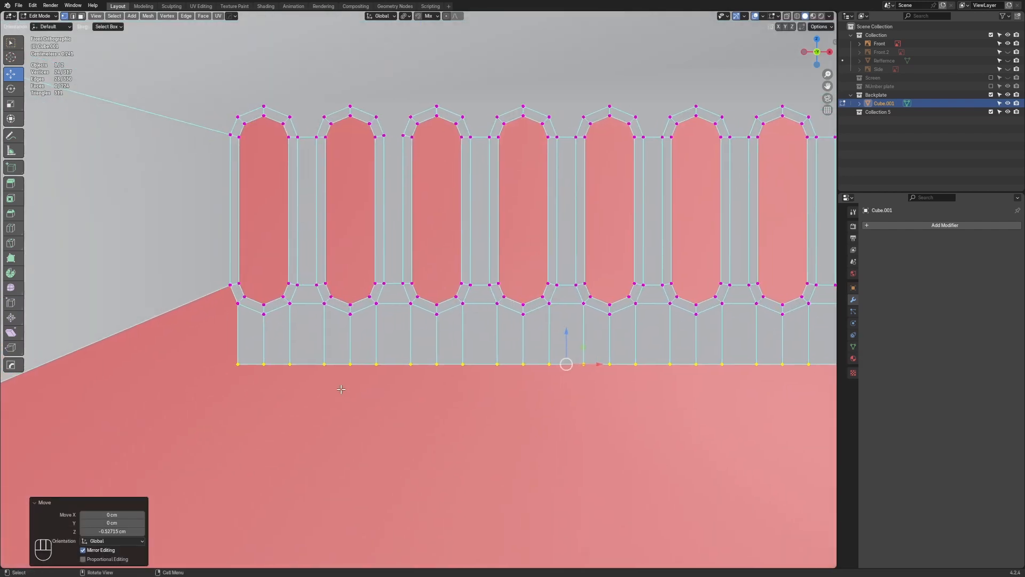
scroll(540, 399, down, 2)
key(s)
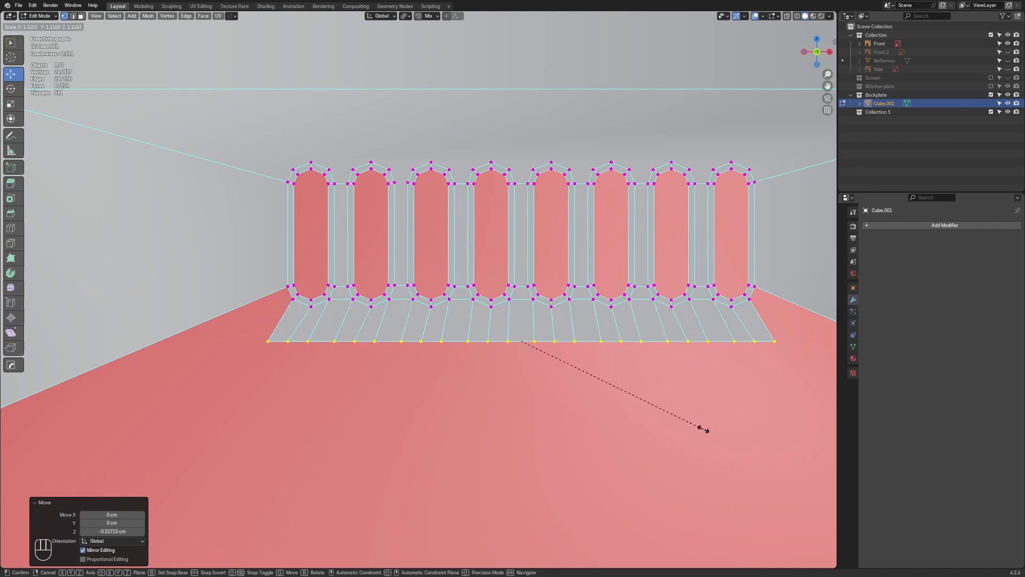
right_click(703, 429)
drag(520, 310, 519, 301)
In edge mode, select the seven bottom band edges lying beneath the gaps between slots and raise them about 0.29 cm
scroll(436, 416, up, 2)
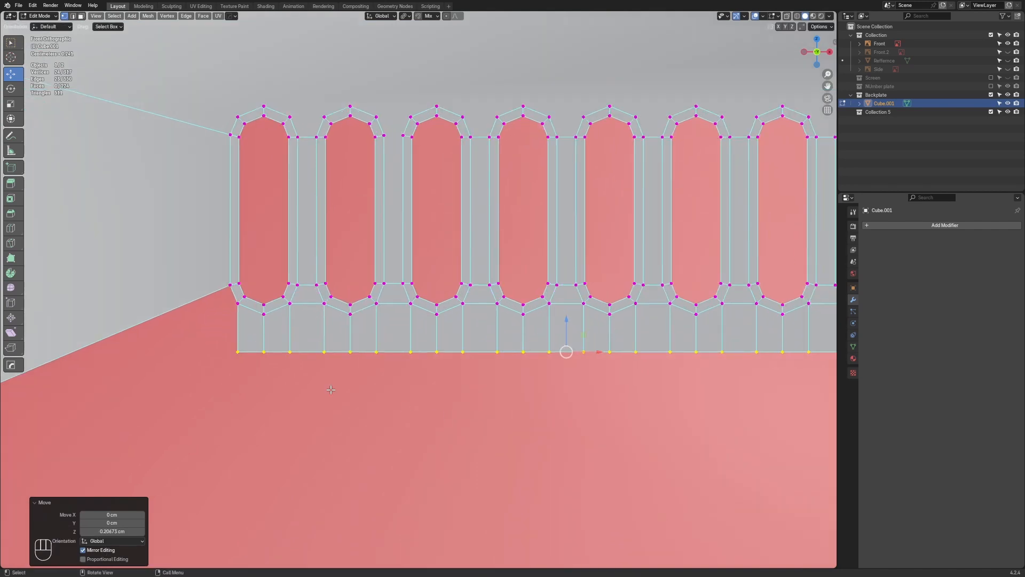
key(3)
click(277, 352)
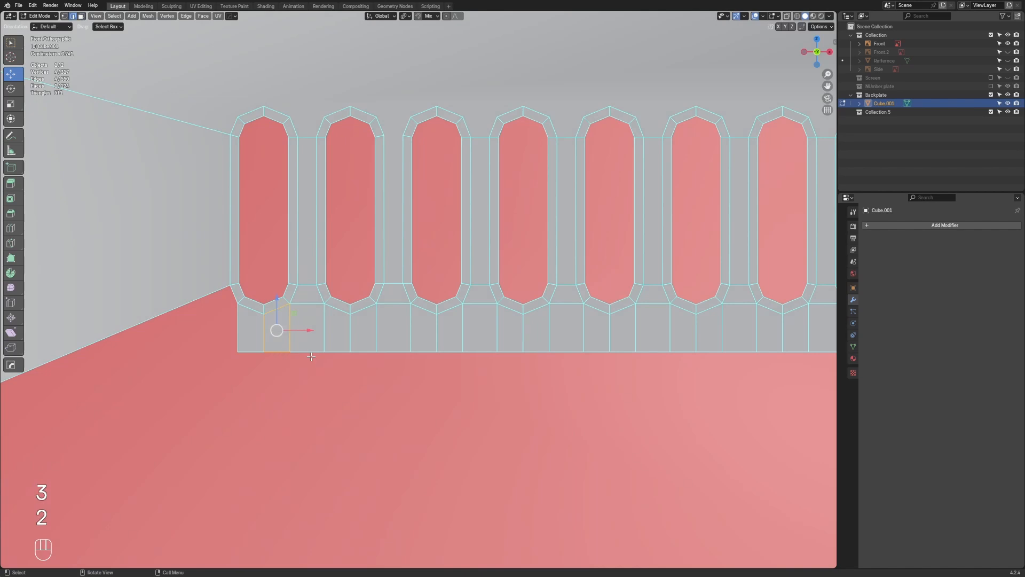
click(310, 354)
shift+click(395, 353)
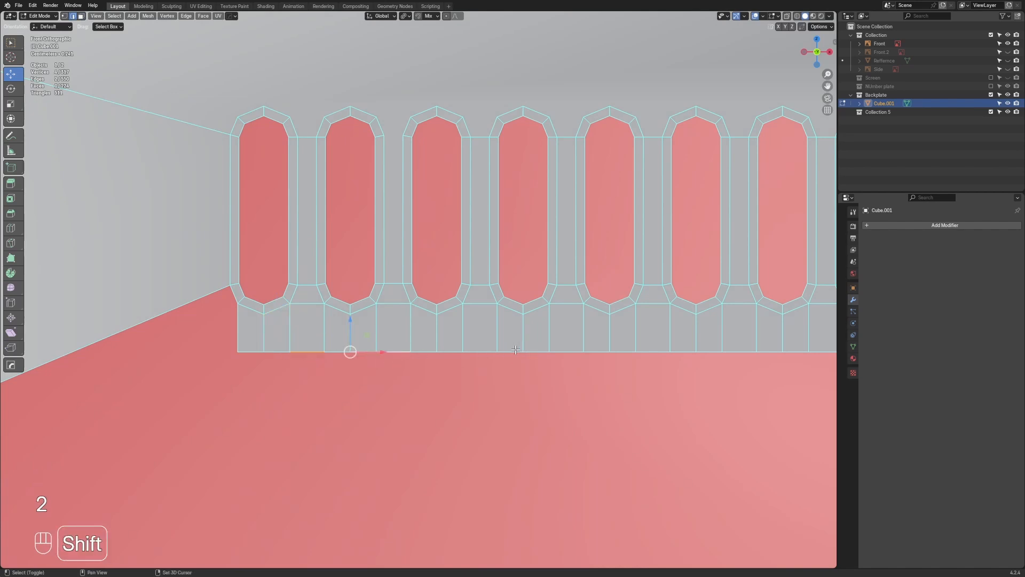
shift+click(479, 352)
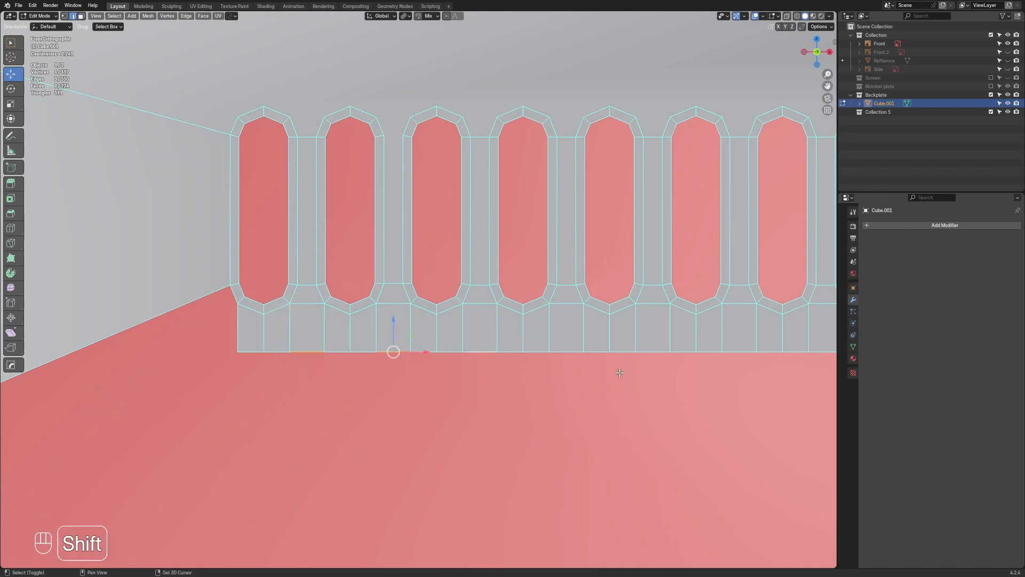
shift+click(563, 352)
shift+click(652, 350)
shift+middle_drag(684, 366, 557, 371)
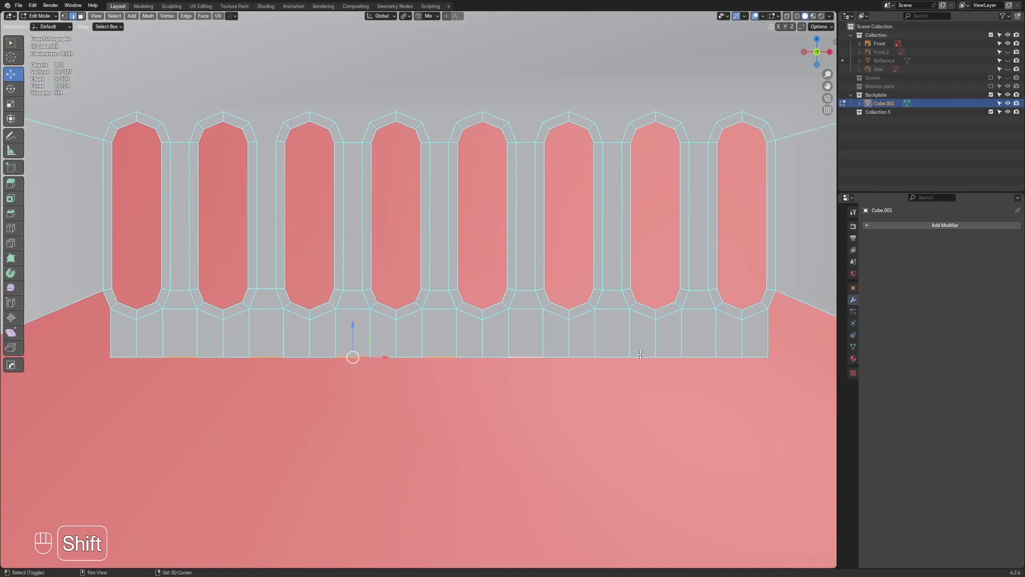
shift+click(617, 355)
shift+click(699, 356)
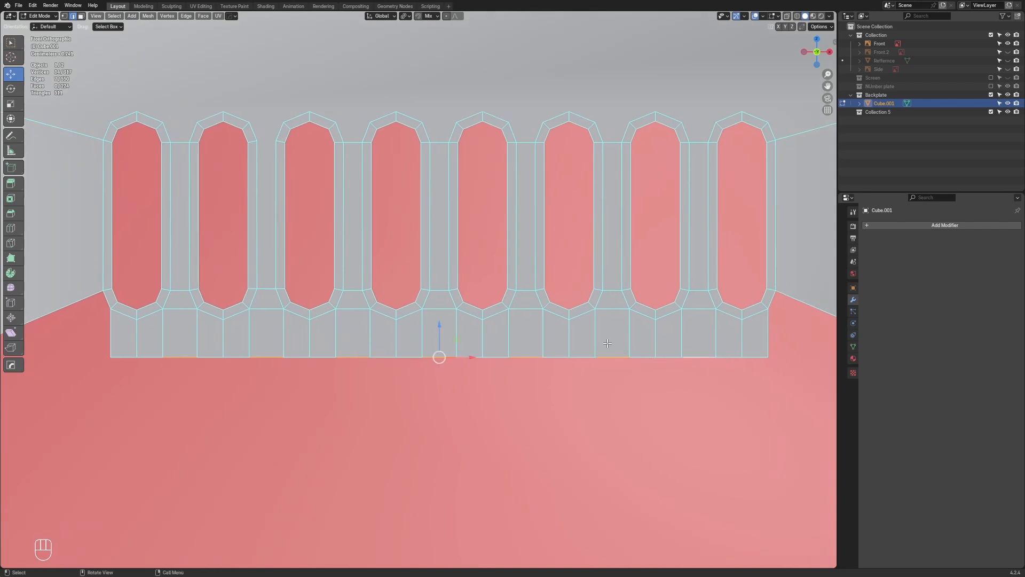
drag(452, 325, 438, 309)
Fill the seven notches along the band's lower edge with faces, starting from the edge beneath the first gap between slots
shift+middle_drag(341, 352, 365, 355)
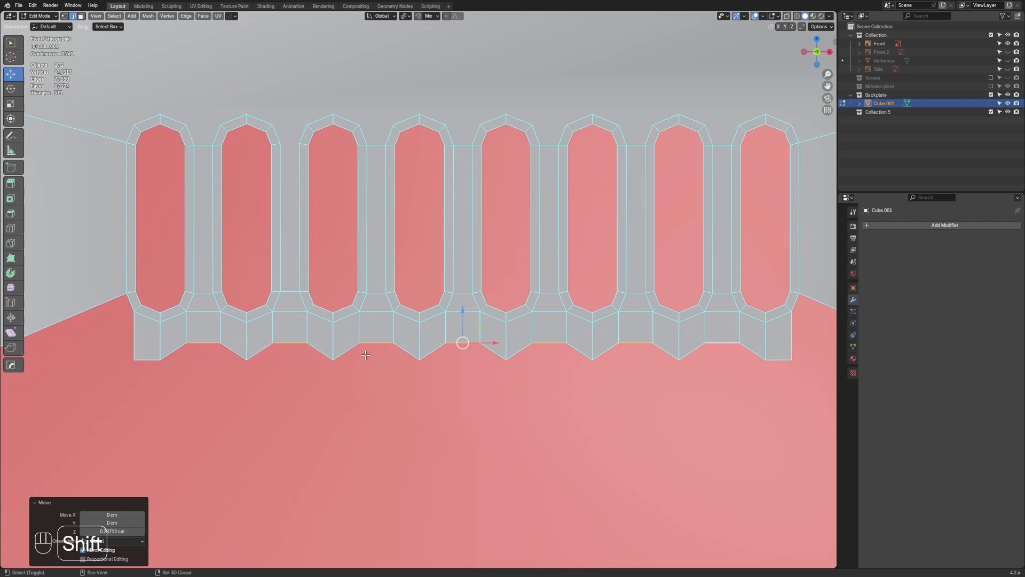
click(203, 342)
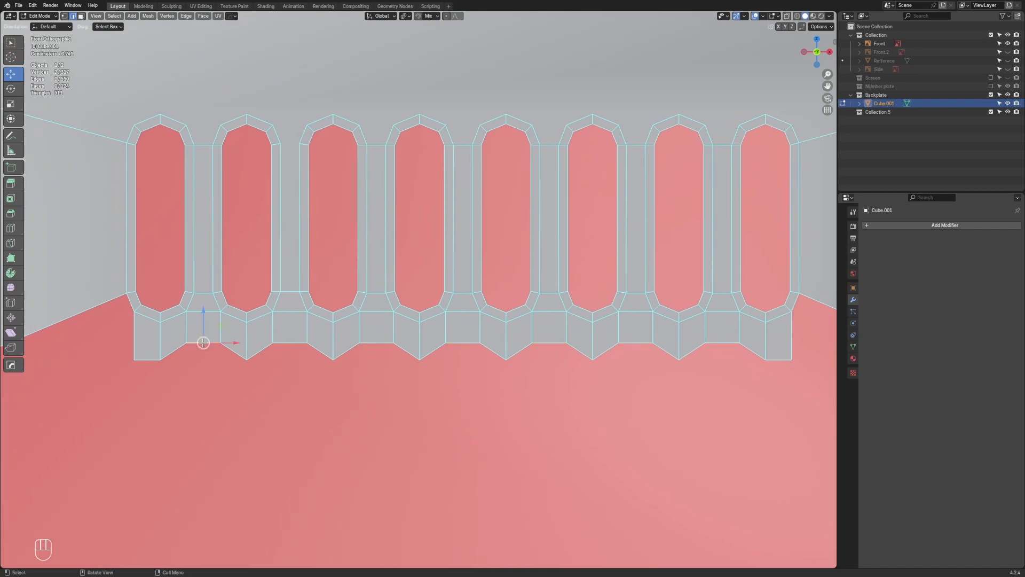
key(f)
key(f)
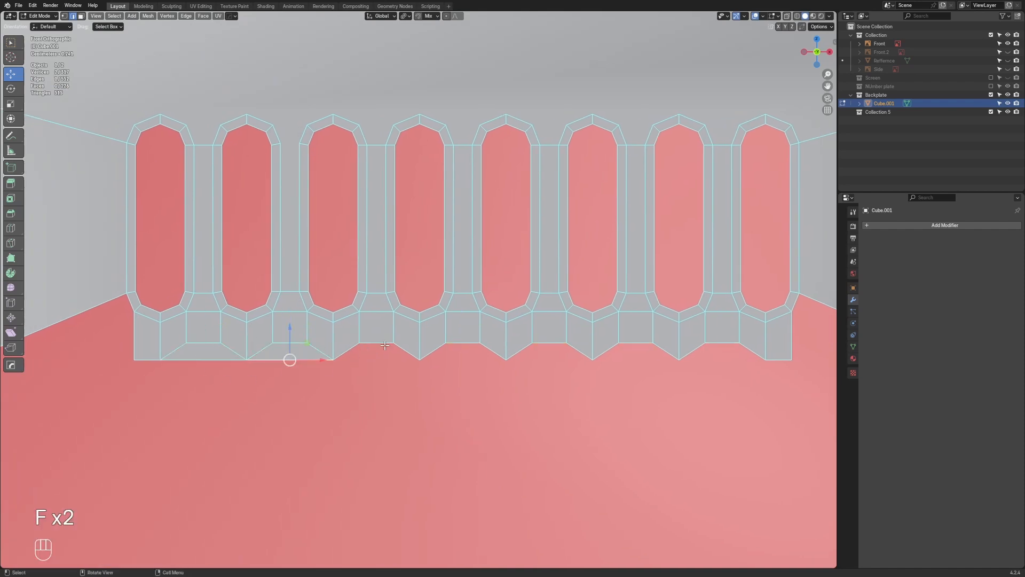
key(f)
key(f)
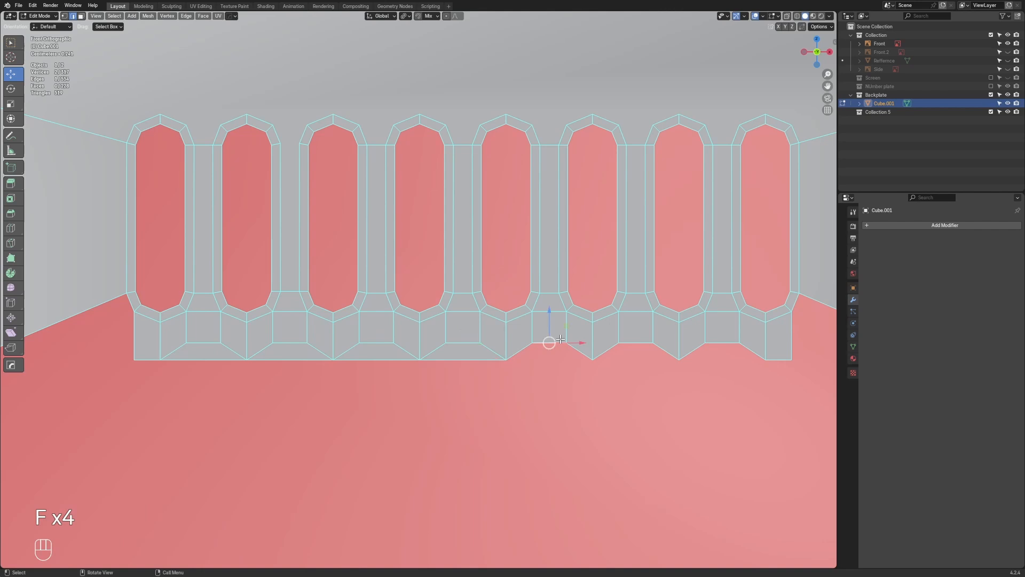
key(f)
key(f)
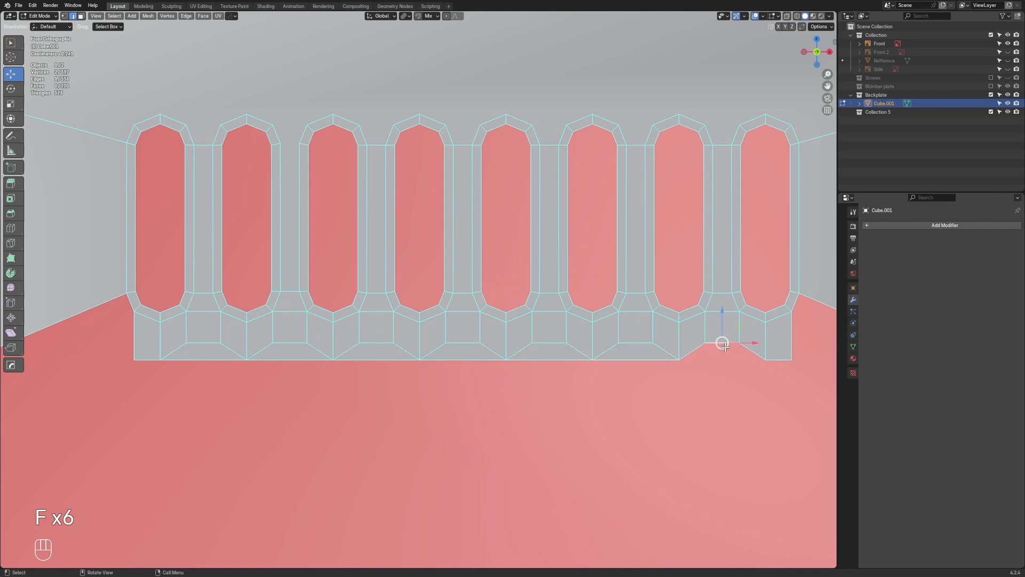
key(f)
Select the vertex path along the band's straight bottom edge, from its left corner to its right corner, to check its count
scroll(724, 345, down, 2)
key(1)
click(221, 338)
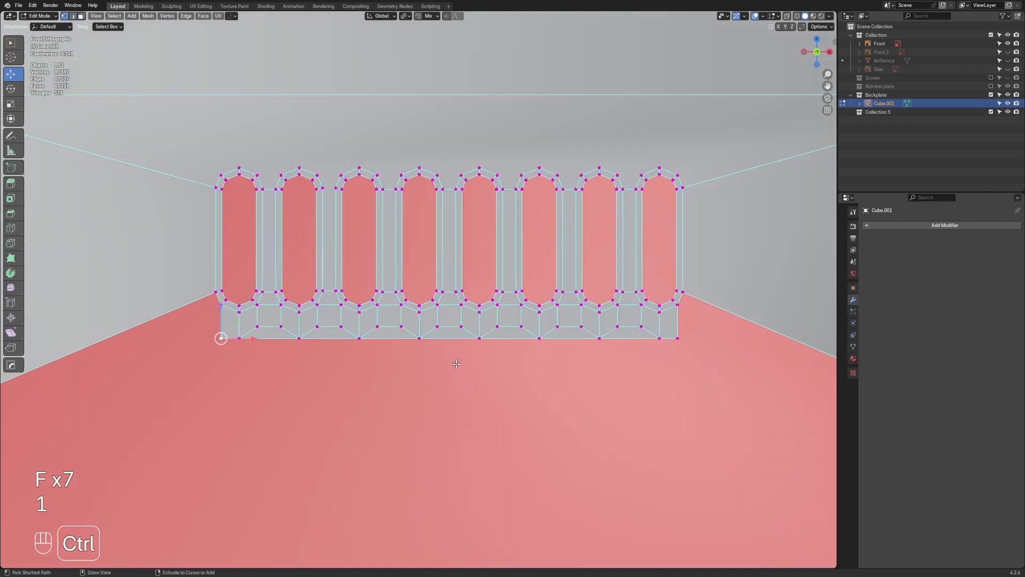
ctrl+click(677, 339)
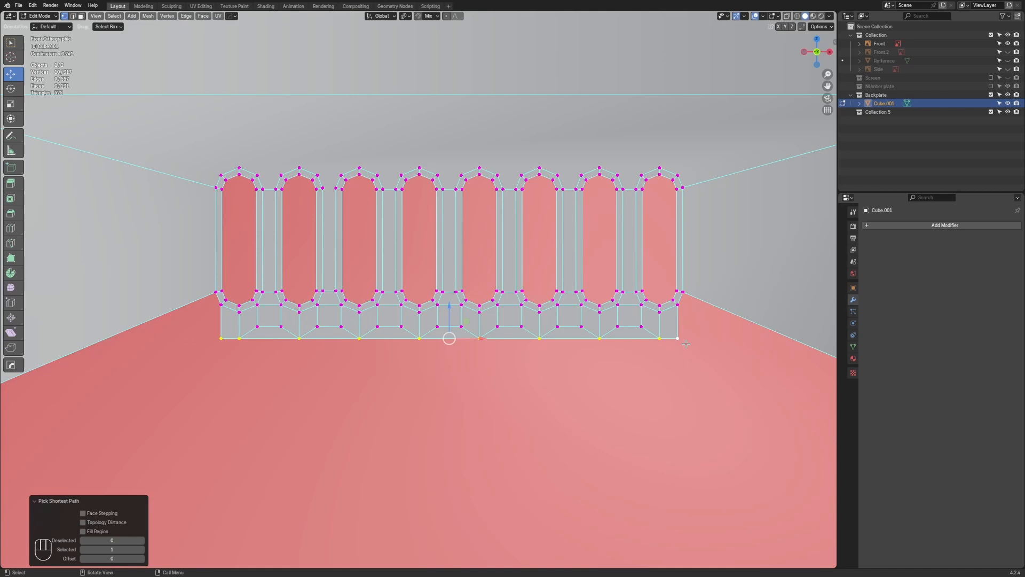
scroll(685, 344, down, 2)
shift+middle_drag(685, 344, 740, 346)
scroll(587, 350, up, 2)
key(a)
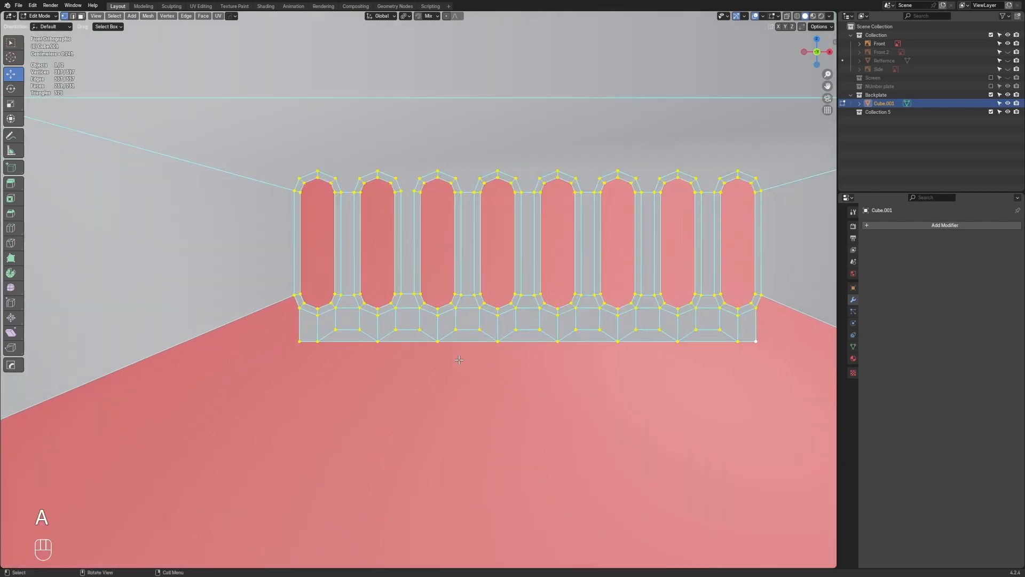
Move the band's two bottom corner vertices outward along X, the left one about 0.61 cm and the right one about 0.84 cm
scroll(366, 356, down, 2)
key(2)
key(1)
scroll(320, 337, up, 2)
click(311, 332)
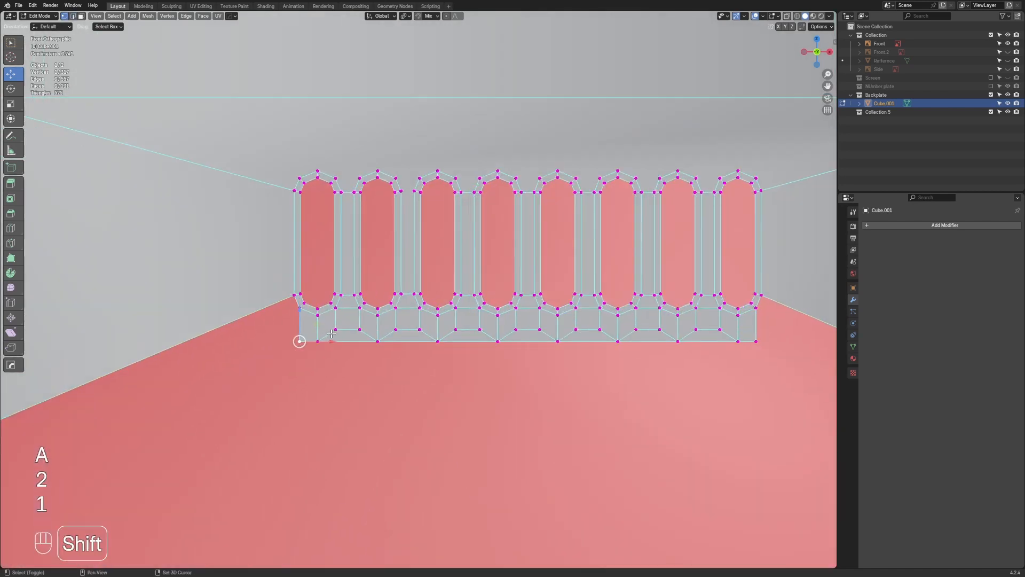
drag(329, 347, 309, 344)
shift+middle_drag(762, 337, 585, 342)
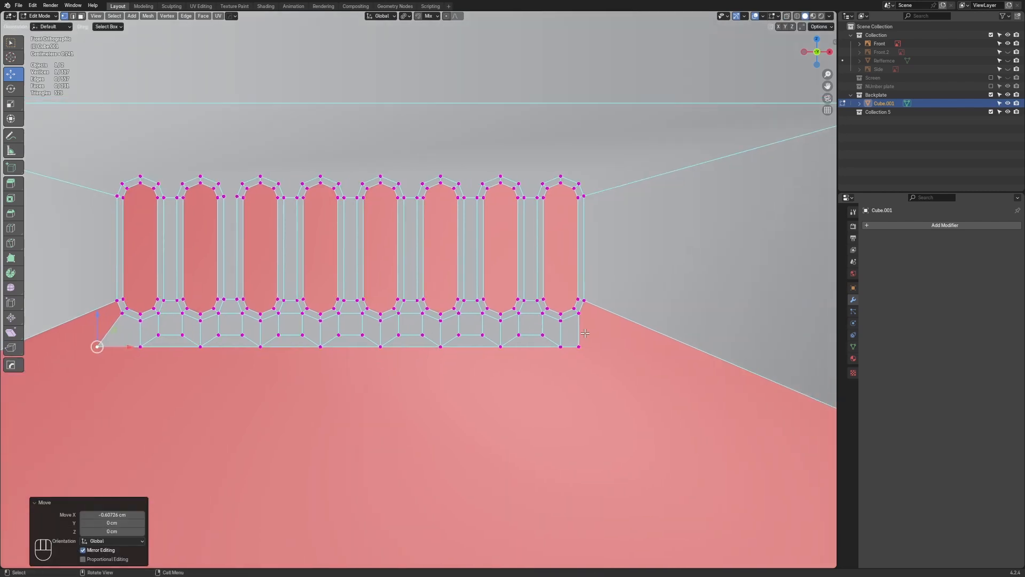
click(580, 346)
mouse_move(603, 348)
mouse_down()
mouse_move(628, 348)
mouse_move(613, 348)
mouse_up()
scroll(379, 357, down, 4)
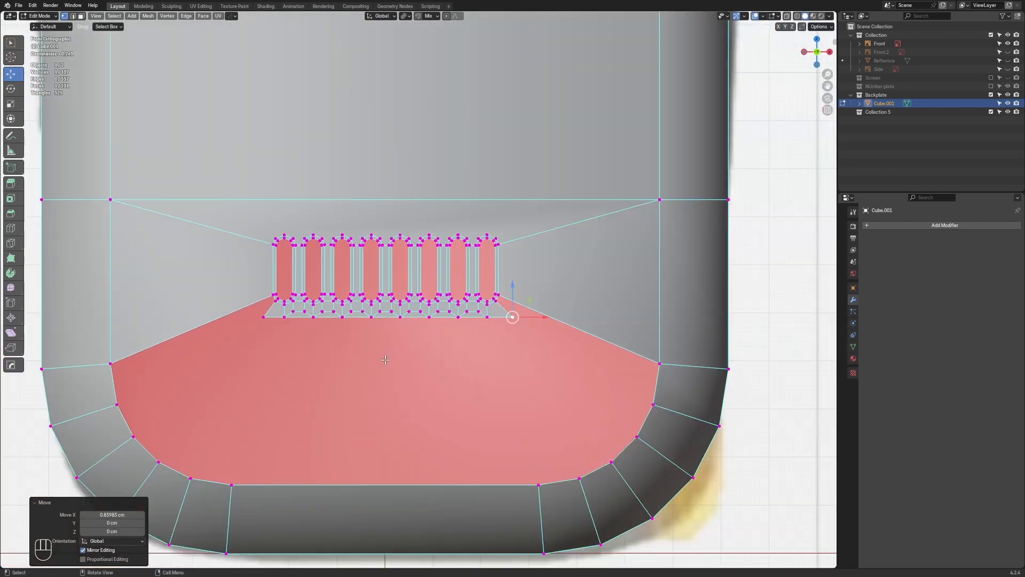
Bridge the vertex path around the opening's rounded lower border to the band's bottom row with Bridge Edge Loops
key(2)
click(343, 486)
shift+middle_drag(116, 398, 211, 388)
key(2)
click(214, 407)
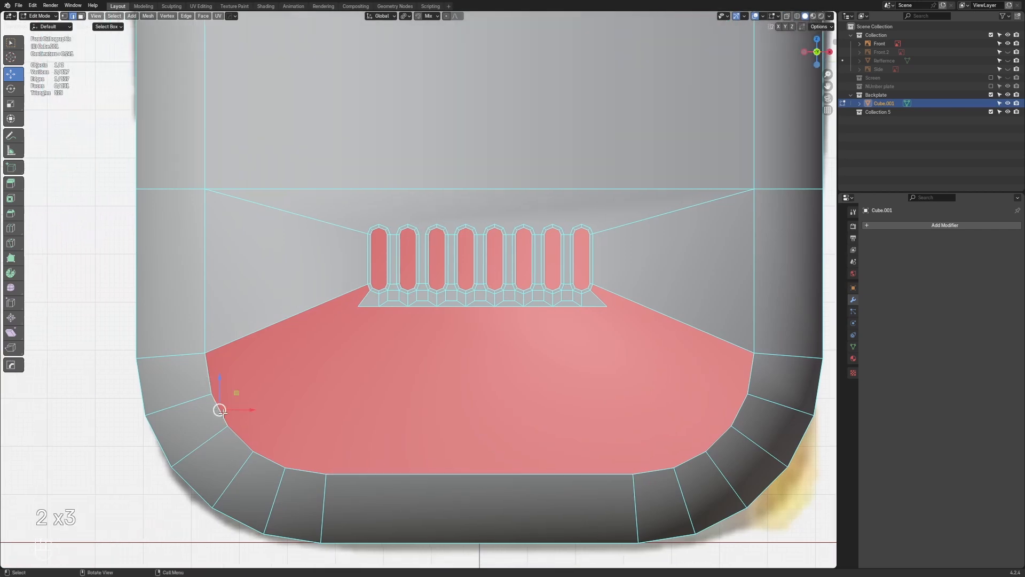
key(1)
click(211, 394)
ctrl+click(752, 395)
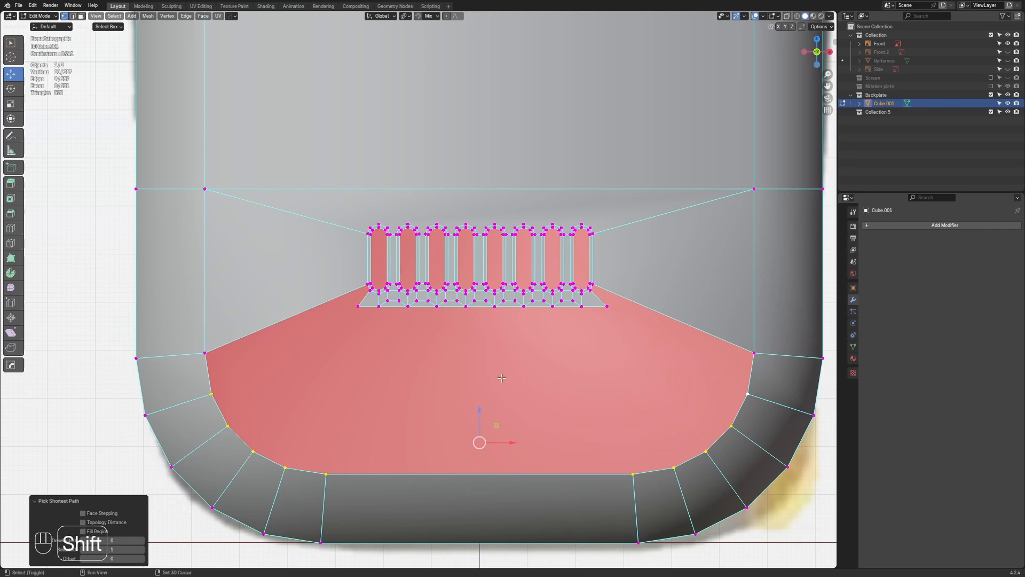
shift+click(358, 310)
ctrl+click(607, 308)
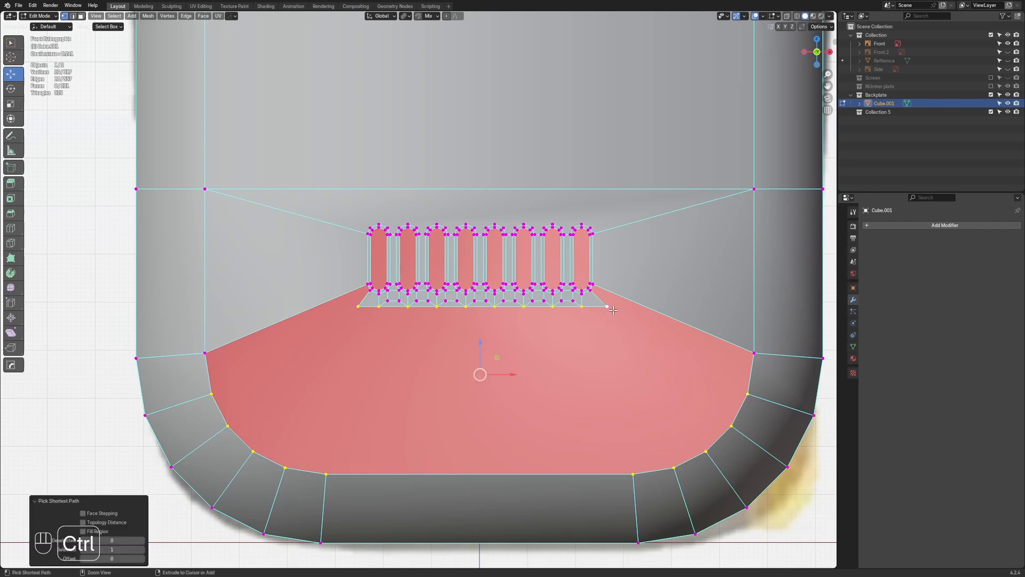
key(q)
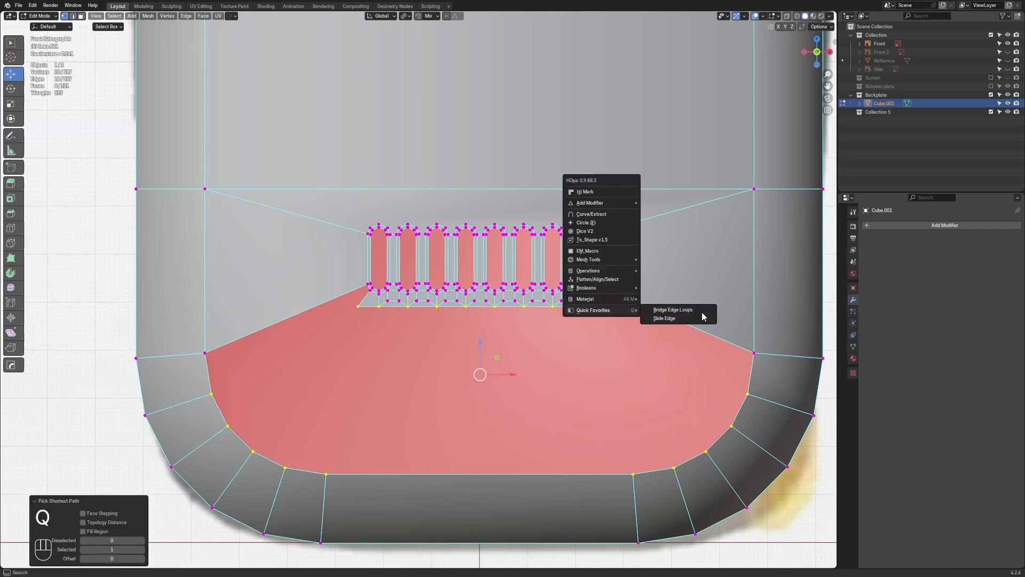
click(674, 309)
click(468, 448)
Raise the band's bottom-left corner vertex slightly so it sits above the rest of the bottom row
scroll(327, 375, up, 2)
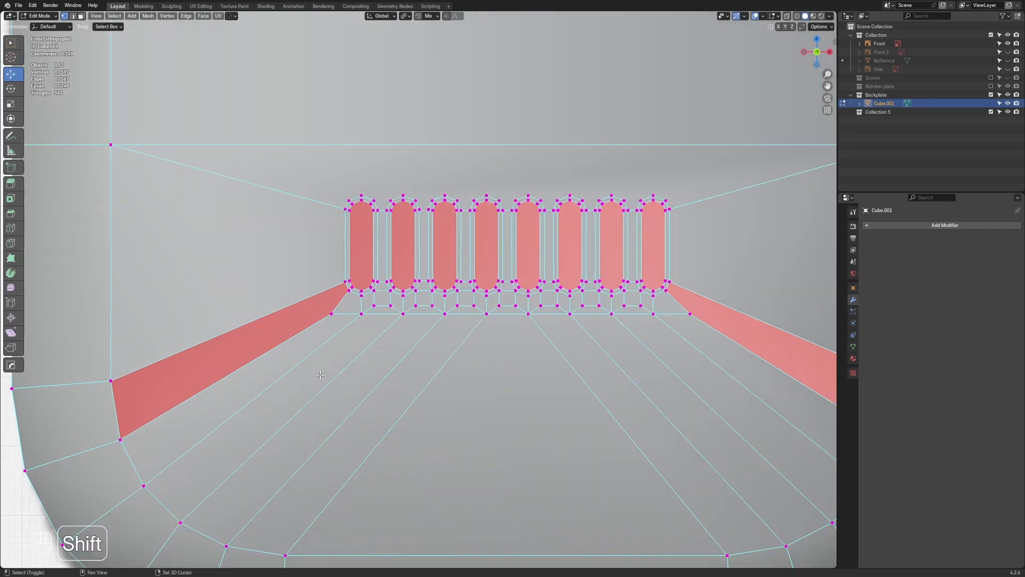
shift+middle_drag(327, 375, 343, 392)
scroll(344, 392, up, 2)
shift+middle_drag(297, 358, 329, 391)
scroll(309, 388, down, 3)
scroll(264, 383, up, 1)
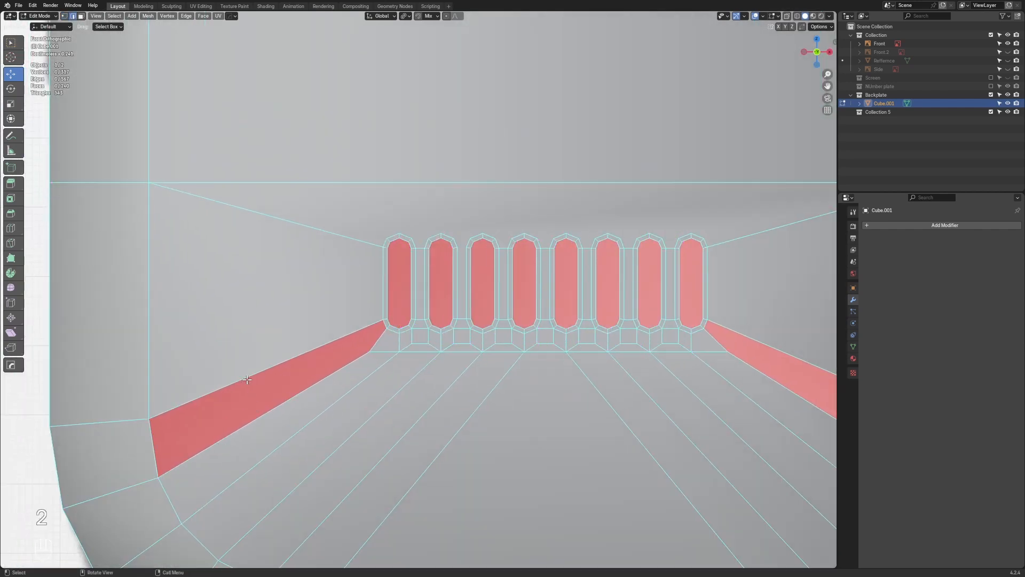
key(2)
alt+click(294, 428)
scroll(278, 355, up, 2)
key(1)
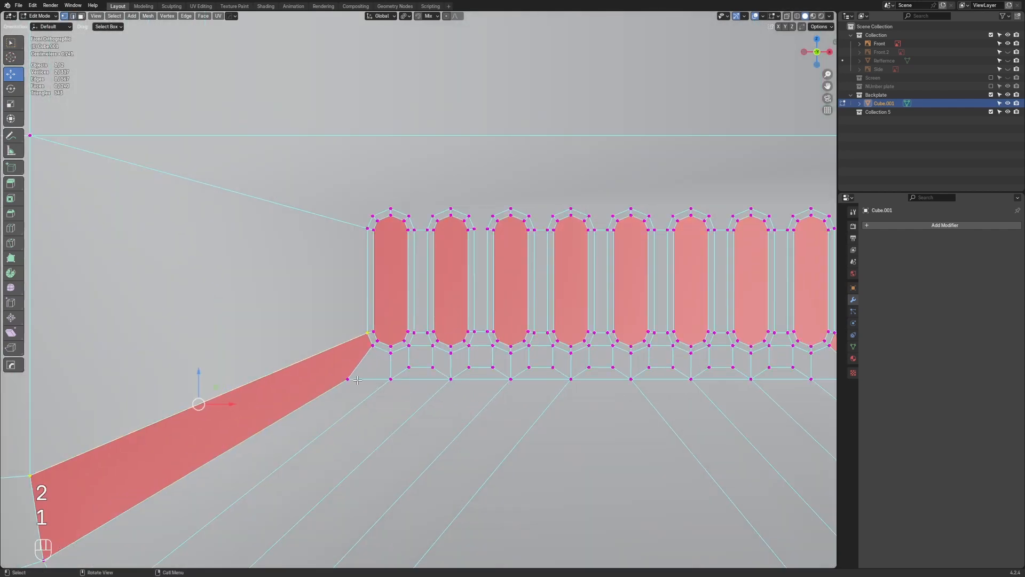
click(350, 376)
scroll(390, 347, up, 1)
drag(405, 338, 402, 326)
key(2)
scroll(351, 355, down, 1)
shift+middle_drag(351, 355, 225, 410)
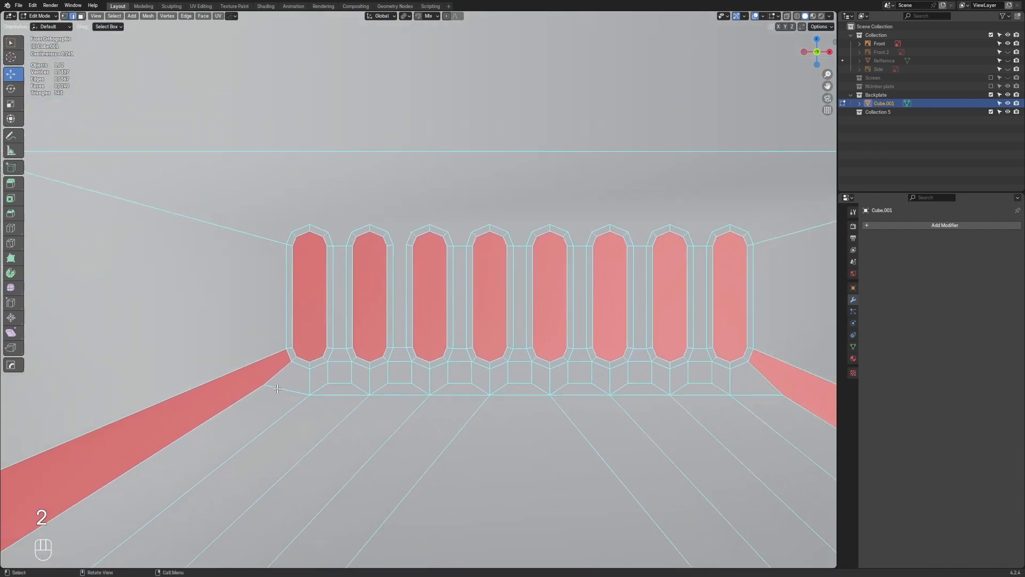
Fill the two remaining strip-shaped gaps, to the left and right of the bridged area, with faces
scroll(229, 406, down, 2)
shift+middle_drag(271, 377, 263, 401)
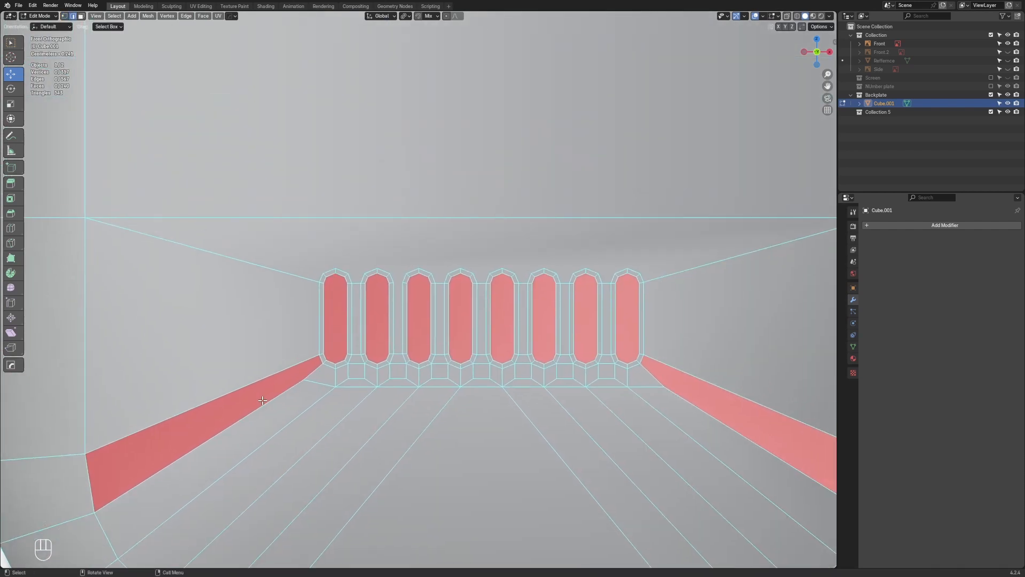
scroll(263, 400, up, 3)
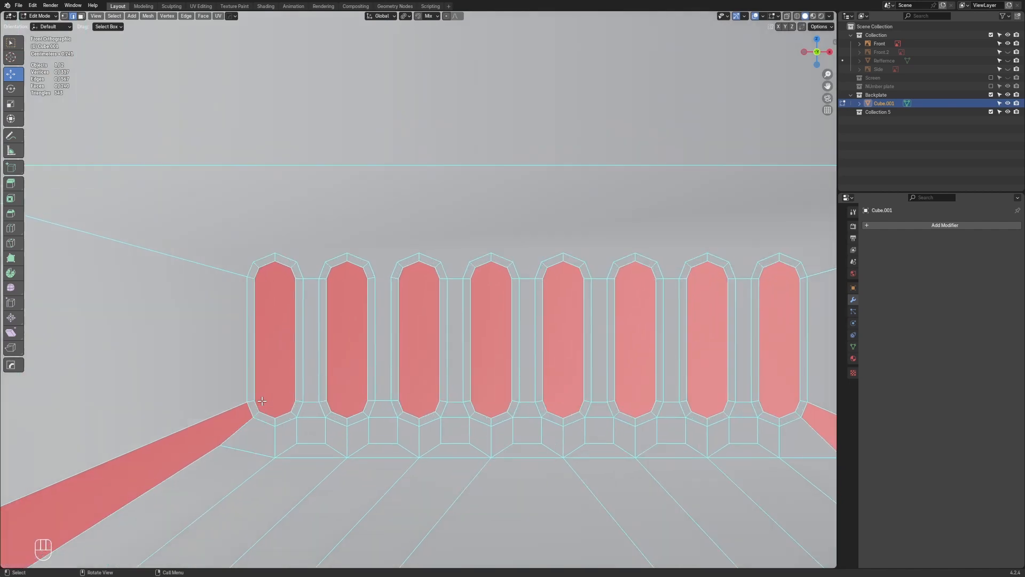
shift+middle_drag(250, 451, 200, 410)
scroll(250, 467, down, 1)
scroll(262, 458, up, 1)
key(2)
click(240, 449)
shift+click(236, 444)
scroll(200, 411, down, 1)
click(199, 415)
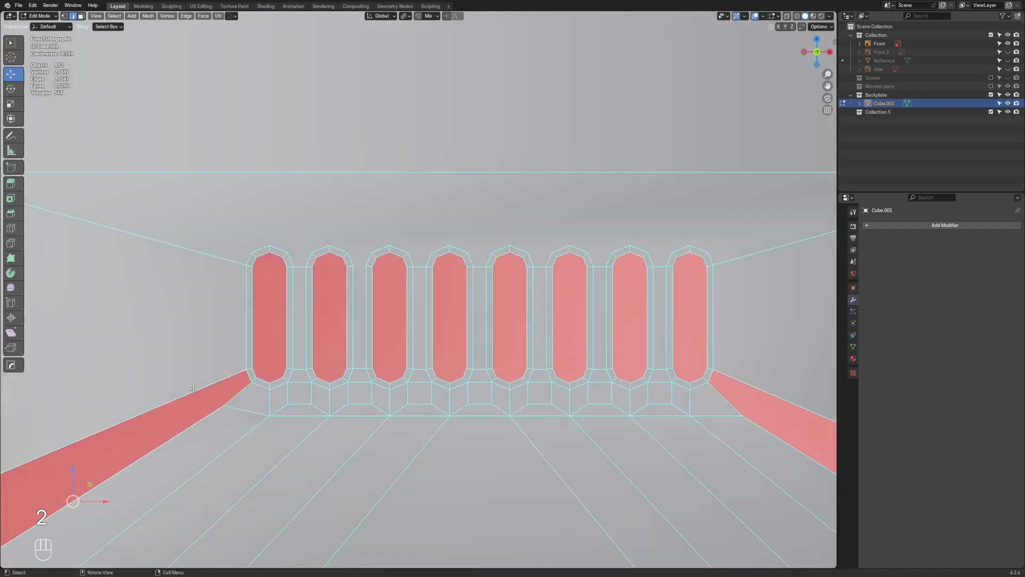
shift+click(193, 388)
key(f)
shift+middle_drag(591, 444, 506, 431)
alt+click(724, 438)
key(f)
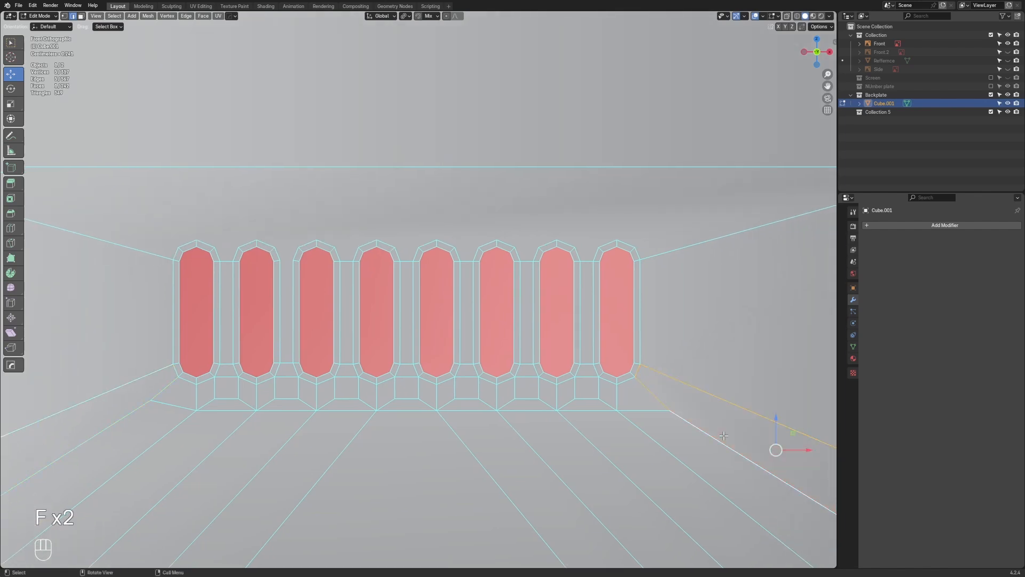
Examine the filled area below the slots and the large face above them in face mode
scroll(641, 443, down, 4)
shift+middle_drag(630, 444, 627, 450)
click(435, 470)
scroll(433, 470, down, 2)
shift+middle_drag(369, 421, 411, 427)
scroll(409, 428, up, 3)
shift+middle_drag(354, 350, 366, 451)
scroll(373, 443, down, 3)
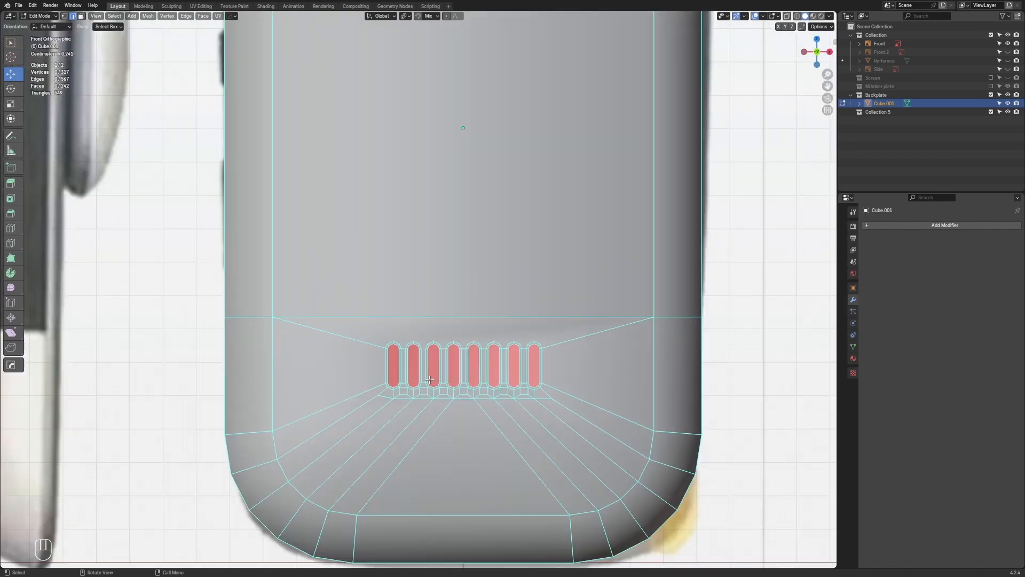
key(3)
click(487, 314)
scroll(486, 323, down, 2)
scroll(487, 315, down, 3)
shift+middle_drag(491, 293, 489, 365)
scroll(488, 366, up, 2)
click(441, 415)
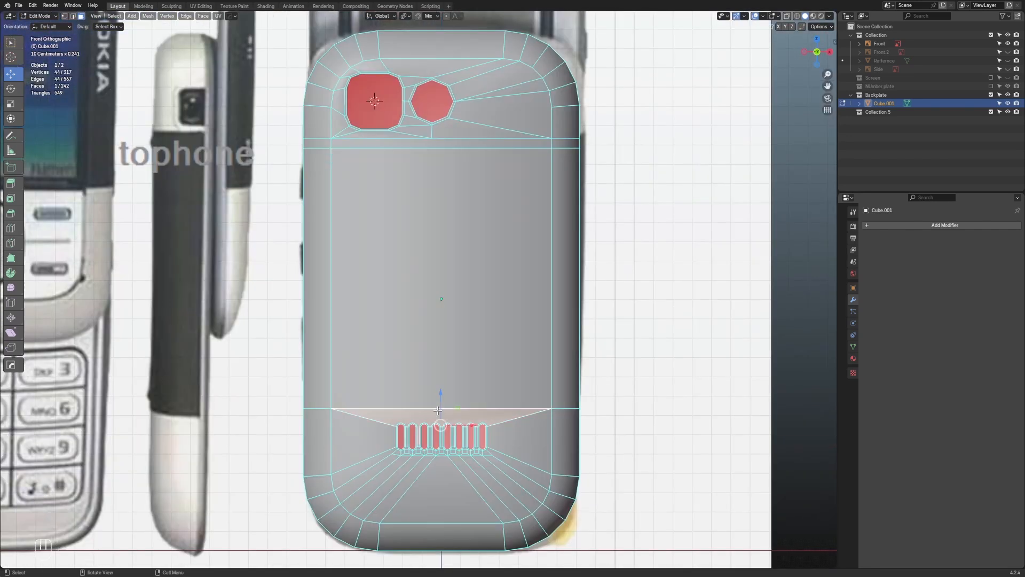
scroll(441, 415, up, 2)
shift+middle_drag(421, 463, 417, 371)
scroll(417, 371, up, 2)
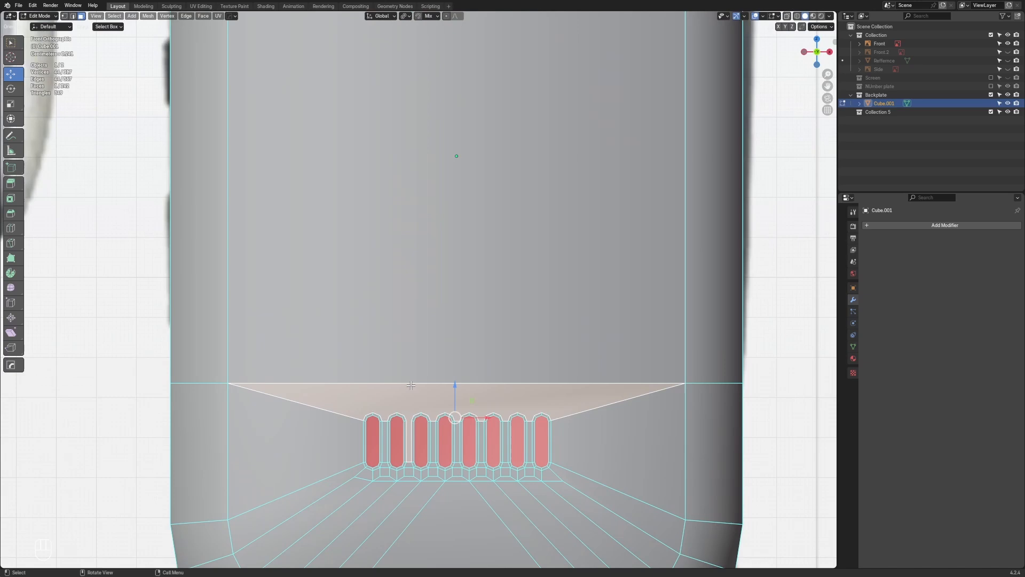
click(447, 381)
click(437, 392)
click(468, 353)
scroll(415, 429, up, 5)
shift+middle_drag(415, 428, 455, 271)
Connect the upper border vertices across the gap between the second and third slots
key(1)
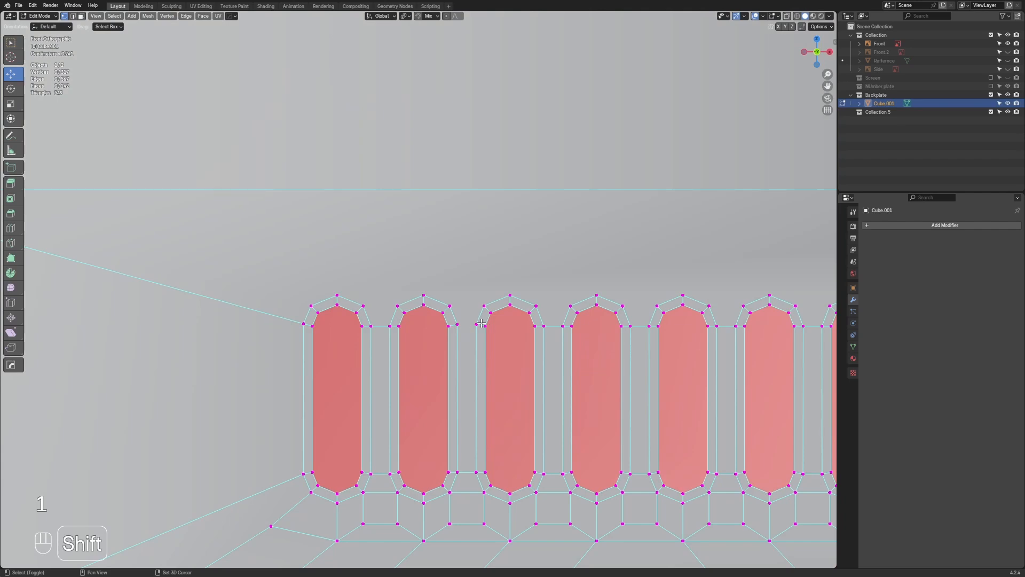
click(485, 326)
shift+click(458, 324)
shift+middle_drag(504, 323, 471, 317)
key(j)
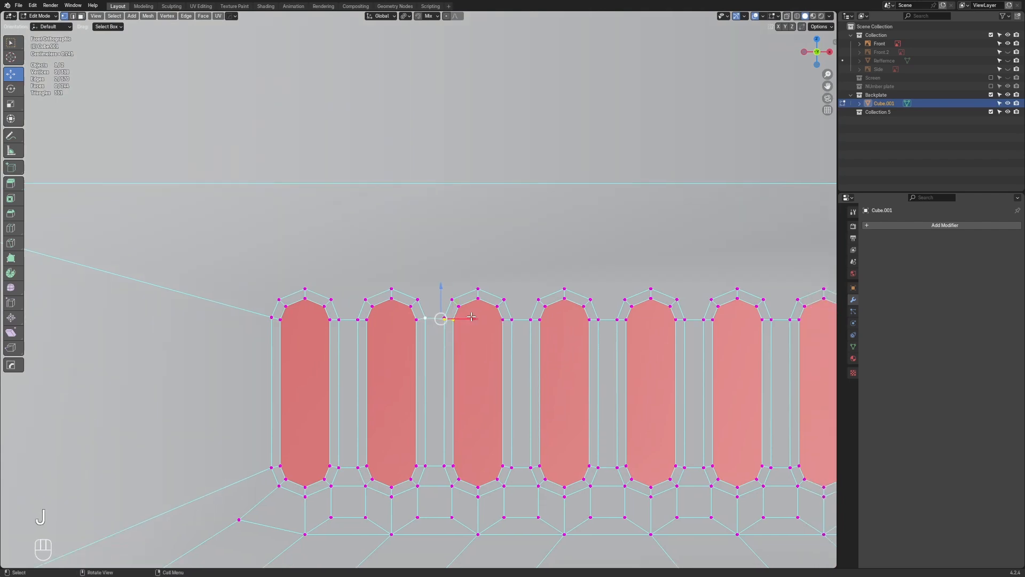
Select the whole mesh and merge its vertices by distance
scroll(472, 316, up, 3)
shift+middle_drag(630, 344, 367, 301)
scroll(367, 301, down, 3)
key(a)
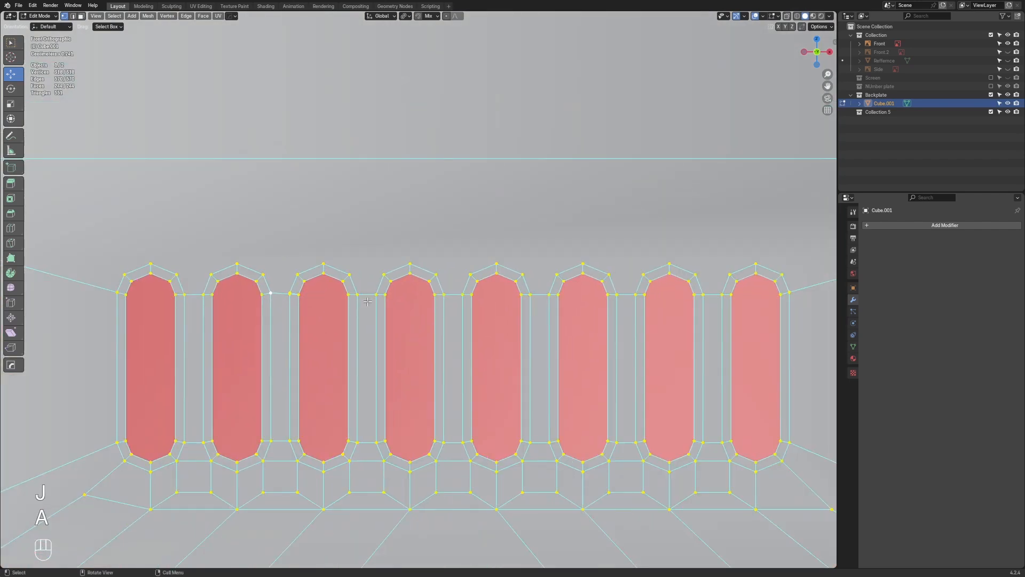
key(m)
click(367, 302)
Delete the large face directly above the row of slots
scroll(352, 300, down, 2)
key(2)
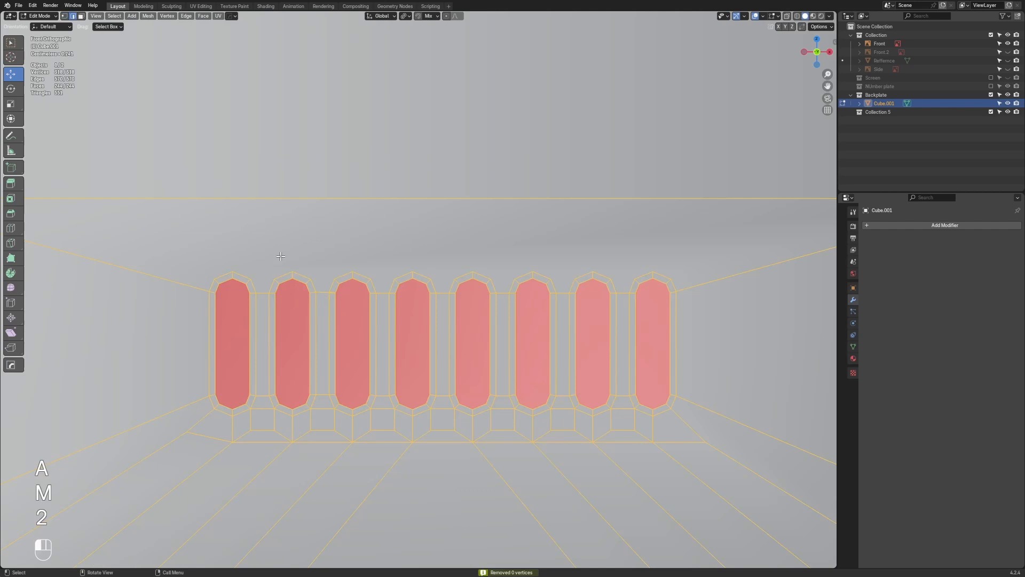
key(x)
key(3)
key(x)
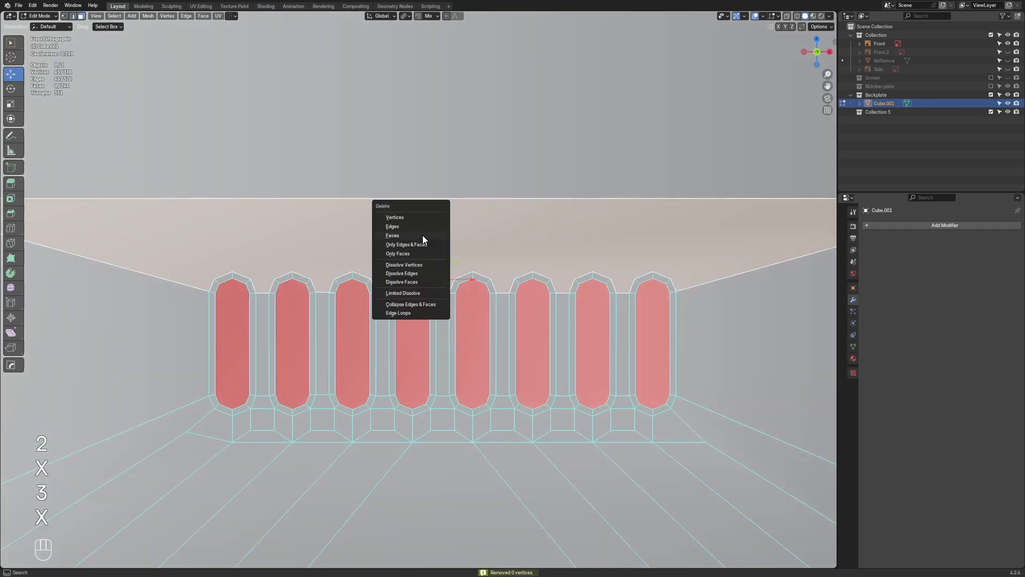
click(422, 236)
Fill the notch between the tops of the first and second slot borders with a face
scroll(256, 282, up, 2)
shift+middle_drag(245, 284, 327, 298)
key(2)
click(247, 284)
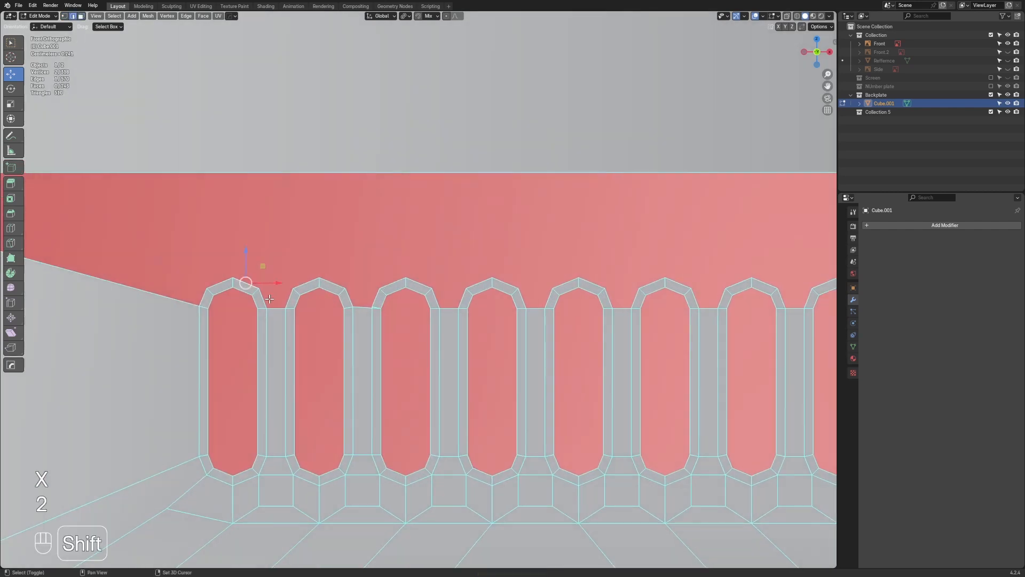
click(277, 310)
key(f)
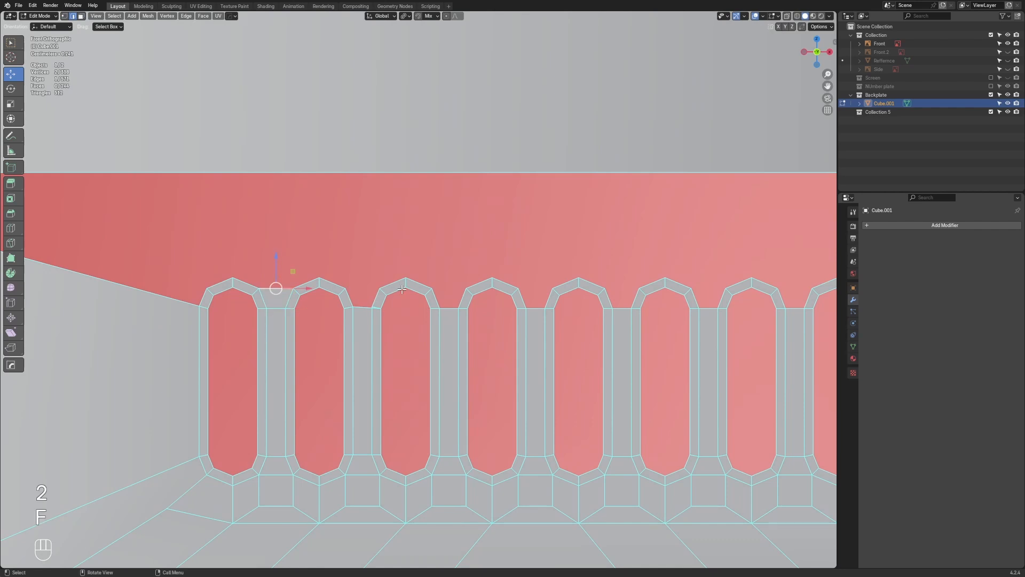
Merge the overlapping vertices at the upper-left outer corner of the third slot's border, then return to edge mode
key(1)
scroll(363, 308, up, 1)
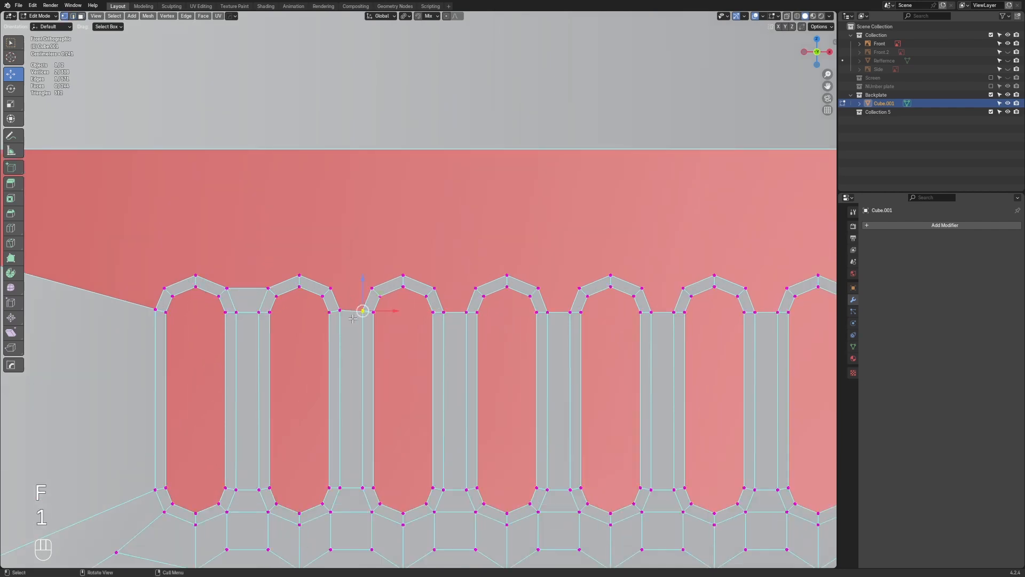
key(m)
click(361, 309)
scroll(362, 310, up, 2)
key(2)
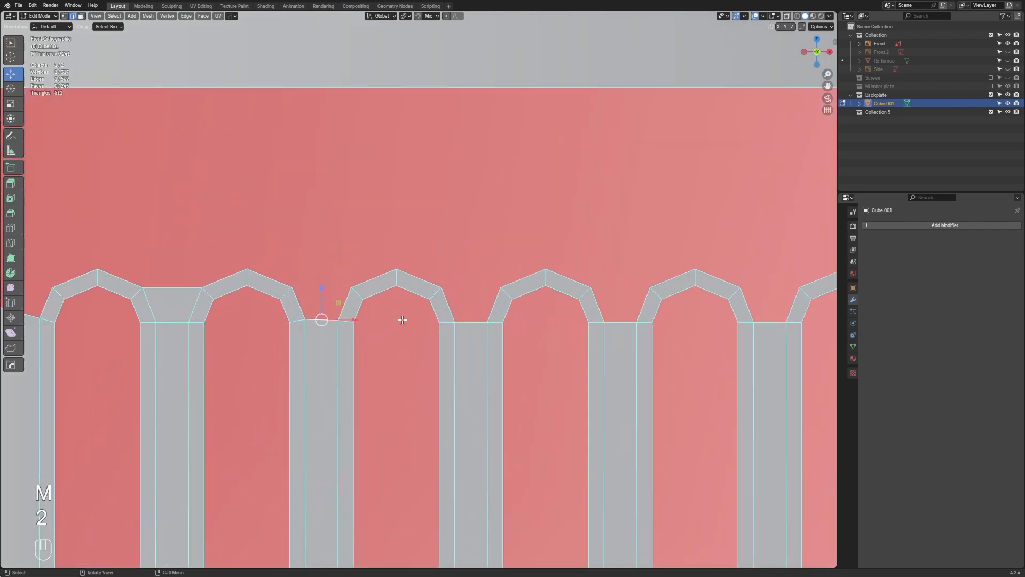
Fill the remaining six notches between the tops of the slot borders, from the second slot to the eighth, with faces
scroll(402, 319, down, 2)
key(f)
key(f)
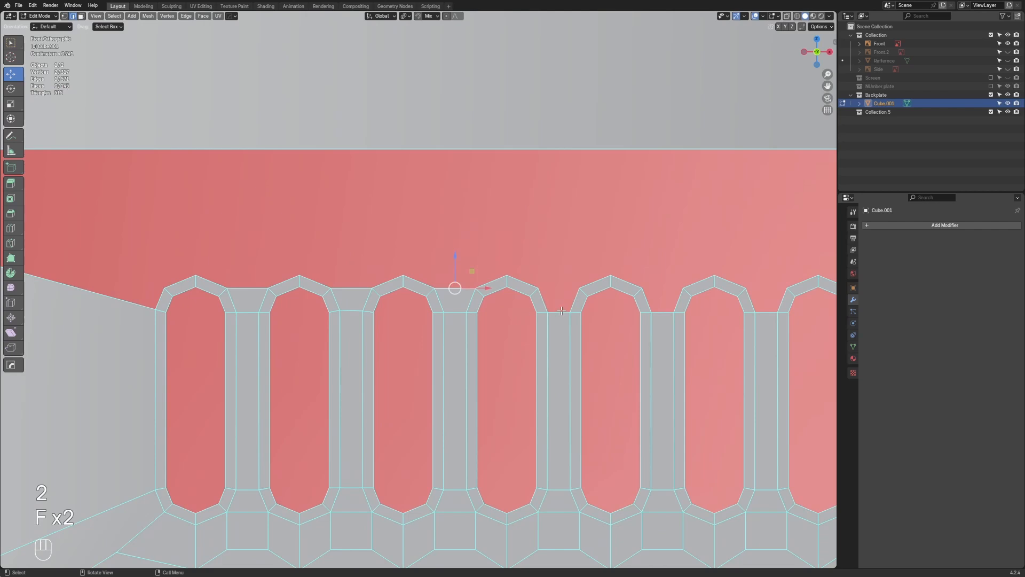
shift+middle_drag(562, 311, 504, 319)
key(f)
key(f)
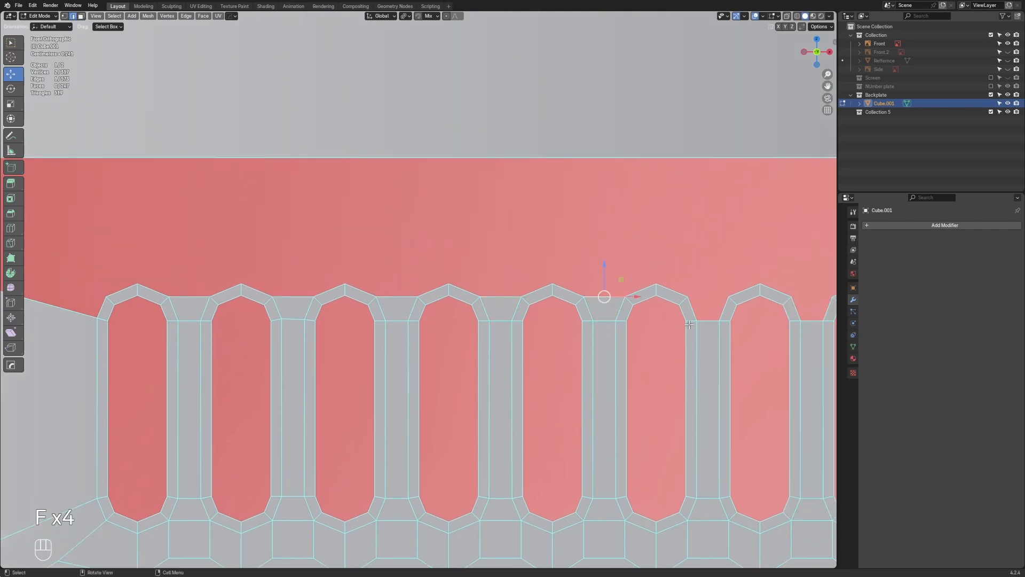
shift+middle_drag(703, 319, 582, 333)
key(f)
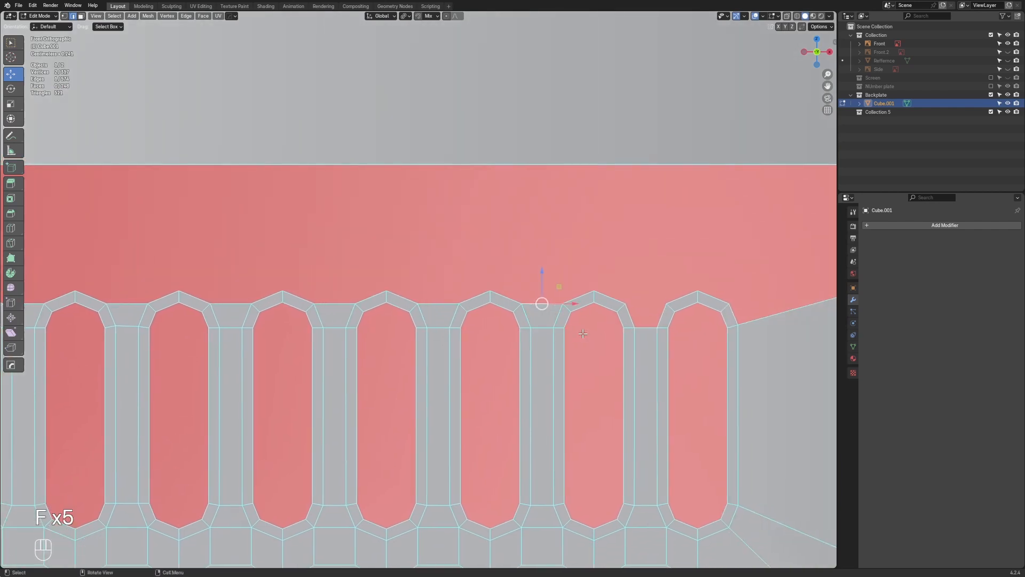
click(643, 324)
key(f)
Select the upper outline vertices running across all eight slot borders and extrude them in place
scroll(635, 319, down, 3)
shift+middle_drag(623, 306, 619, 314)
scroll(453, 326, down, 1)
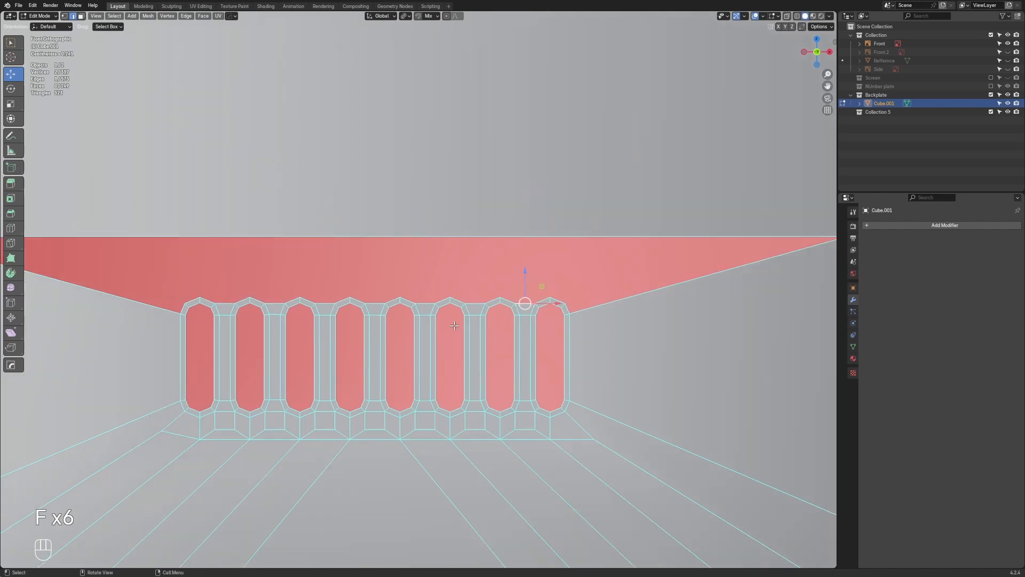
key(1)
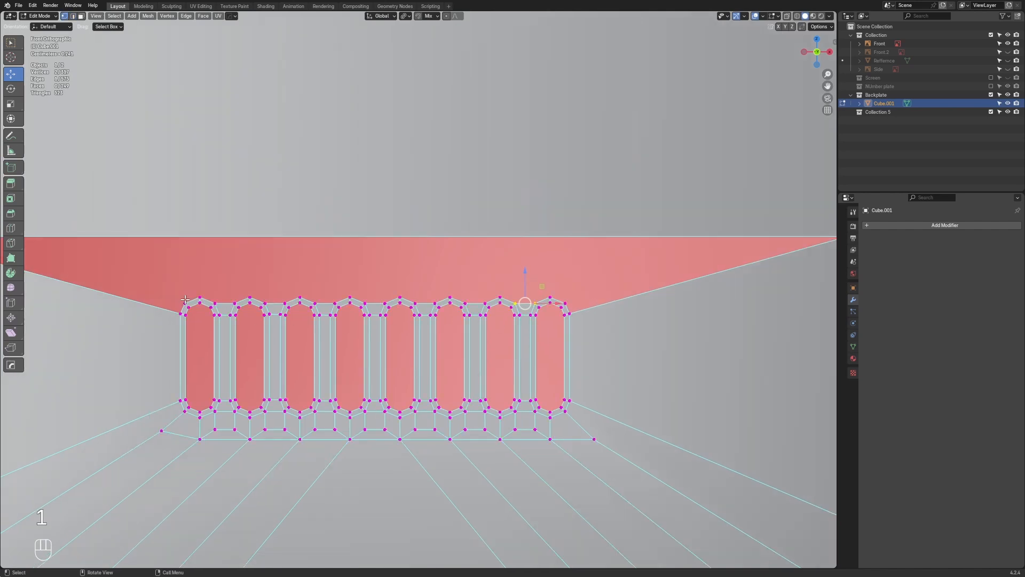
click(184, 301)
ctrl+click(570, 304)
scroll(534, 310, up, 1)
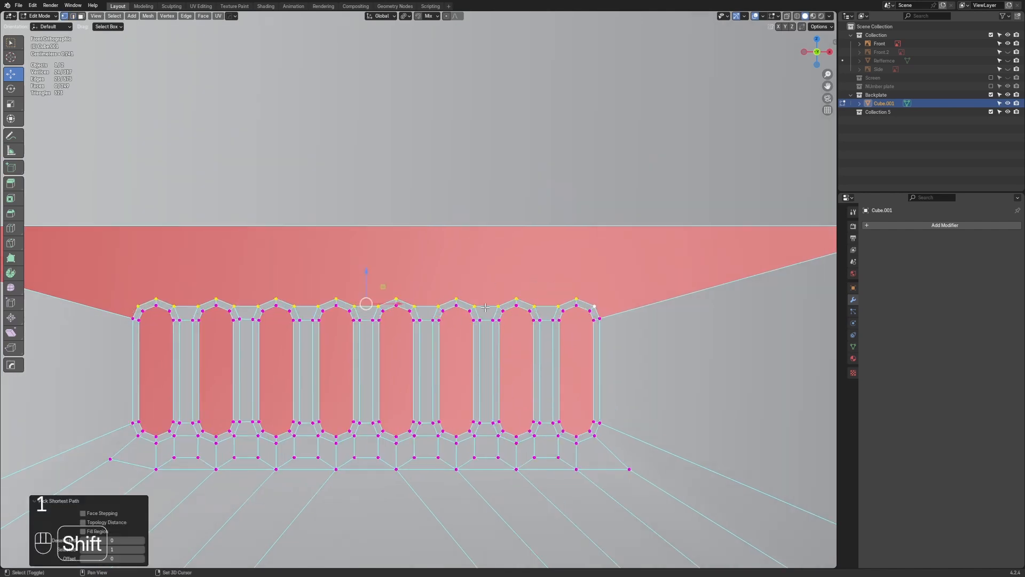
shift+middle_drag(478, 310, 484, 321)
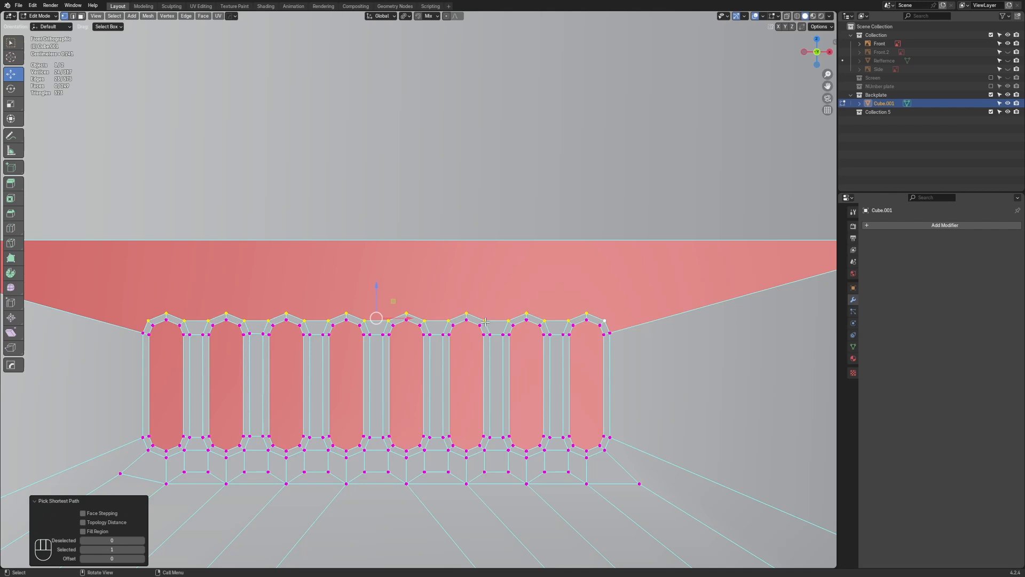
key(e)
right_click(486, 321)
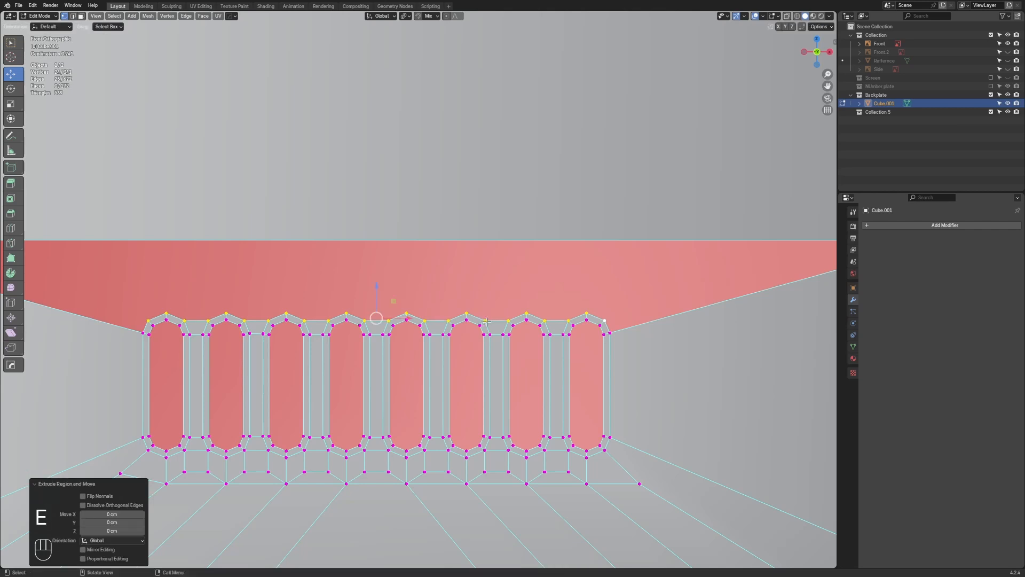
key(ctrl+z)
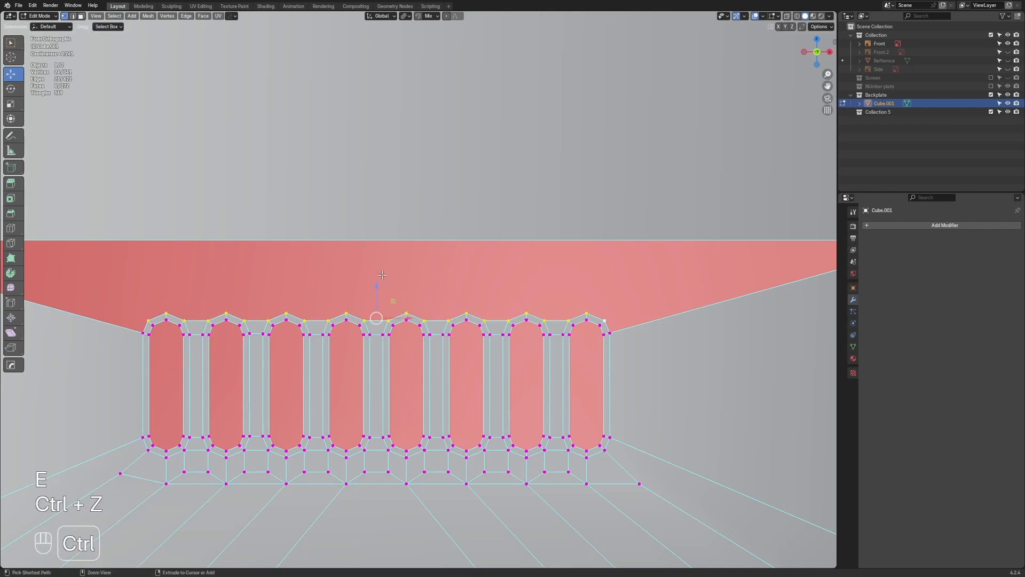
Raise the extruded outline about 0.87 cm along Z and flatten it by scaling Z to 0
drag(376, 289, 373, 249)
key(z)
key(KP_0)
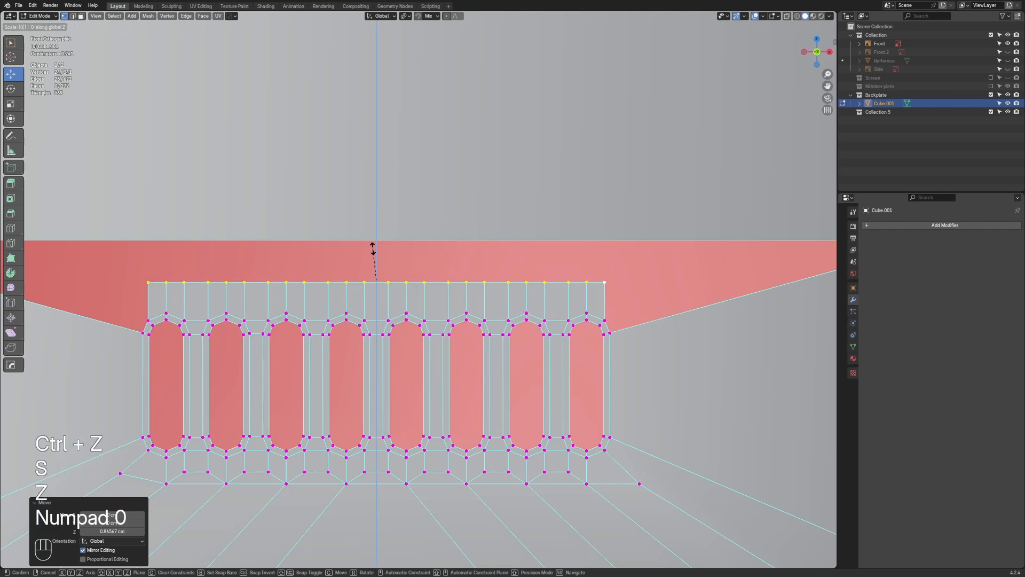
key(Return)
key(2)
key(3)
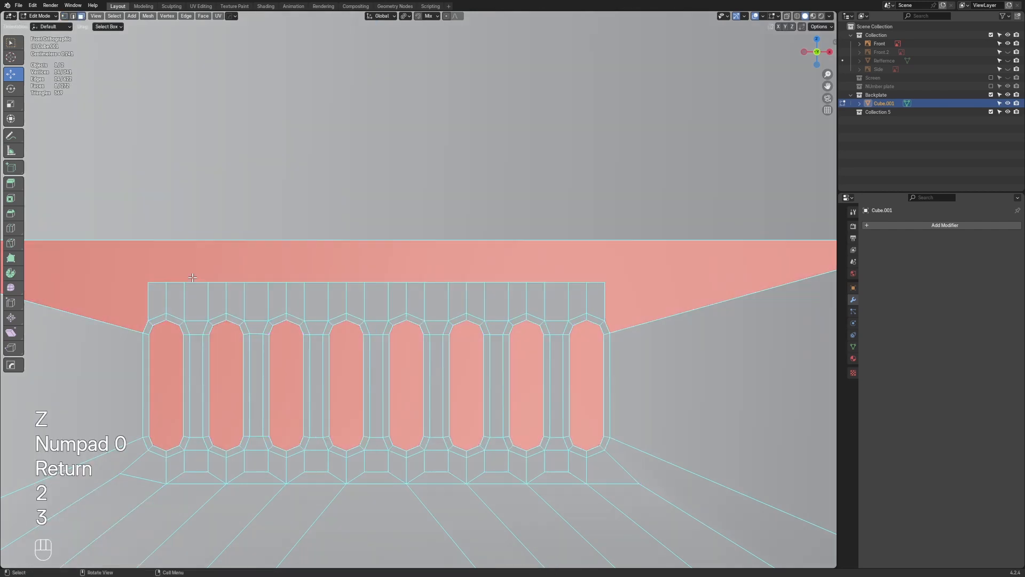
Select the seven top edges above the gaps between the slots and lower them about 0.4 cm along Z
scroll(190, 301, up, 1)
click(194, 296)
key(2)
click(160, 281)
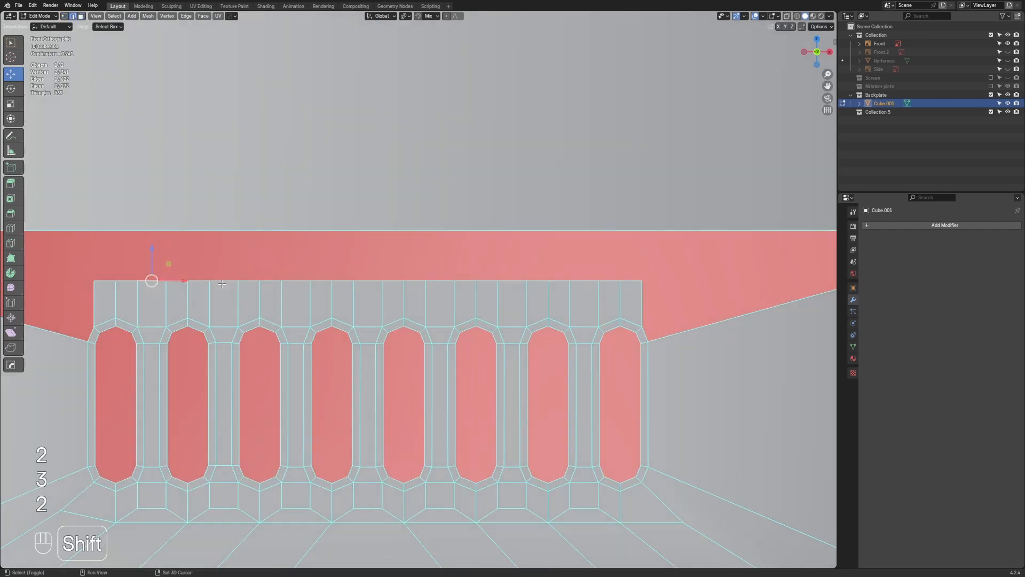
shift+click(228, 284)
shift+click(300, 283)
shift+click(451, 282)
shift+click(575, 285)
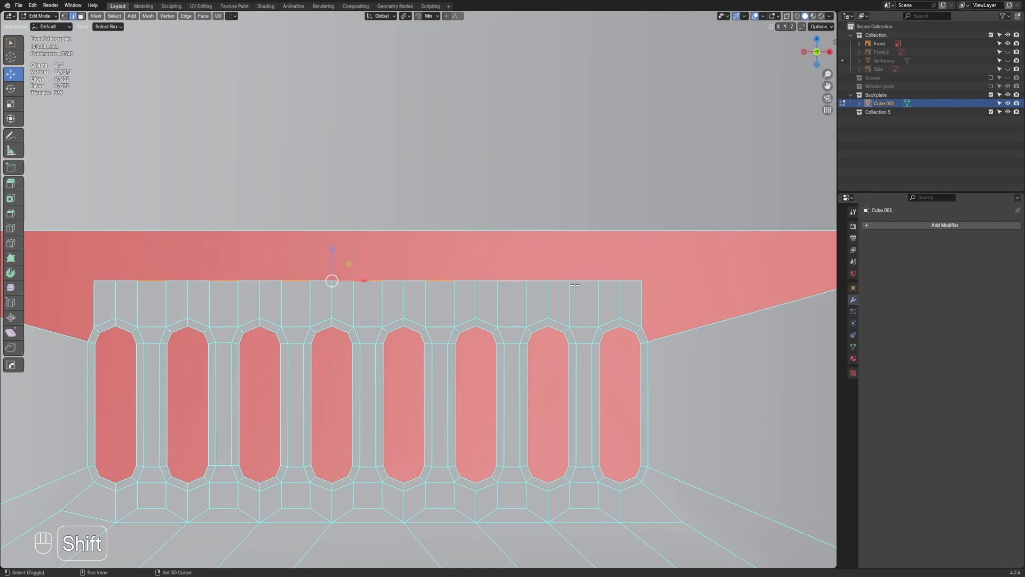
shift+click(513, 283)
drag(363, 269, 368, 289)
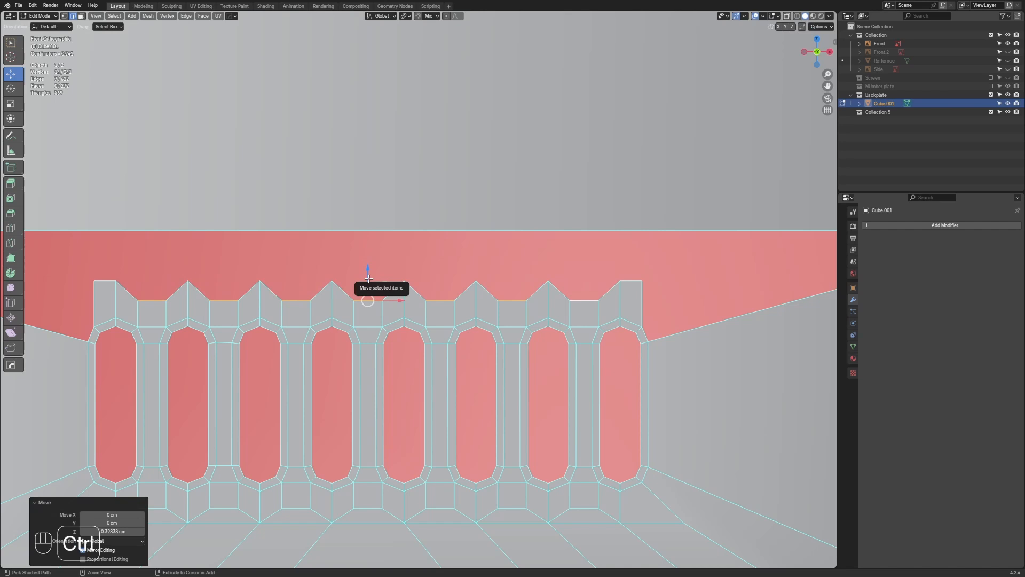
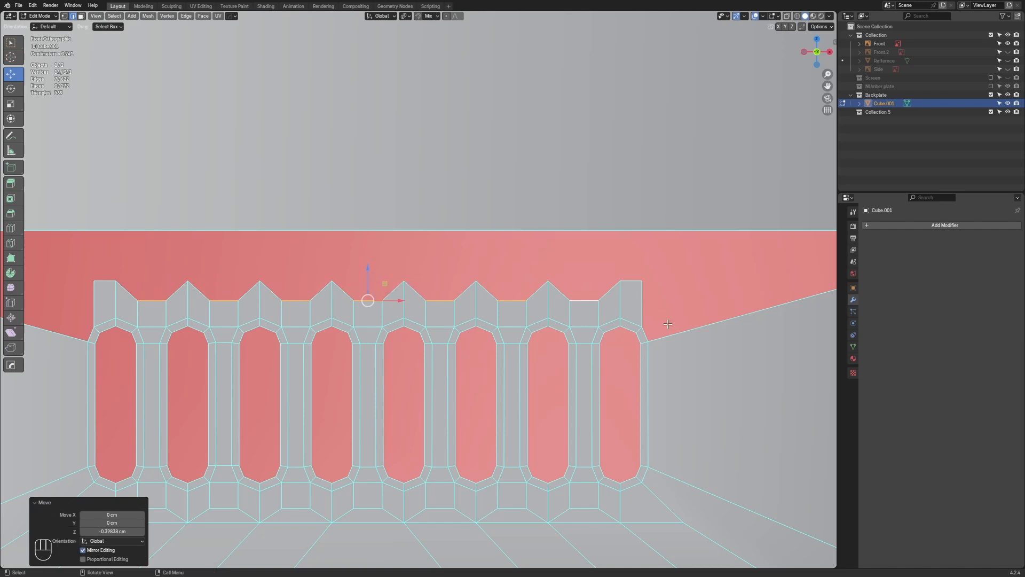
Fill the seven notches between the peaks along the strip's top with faces
shift+middle_drag(369, 280, 374, 291)
key(f)
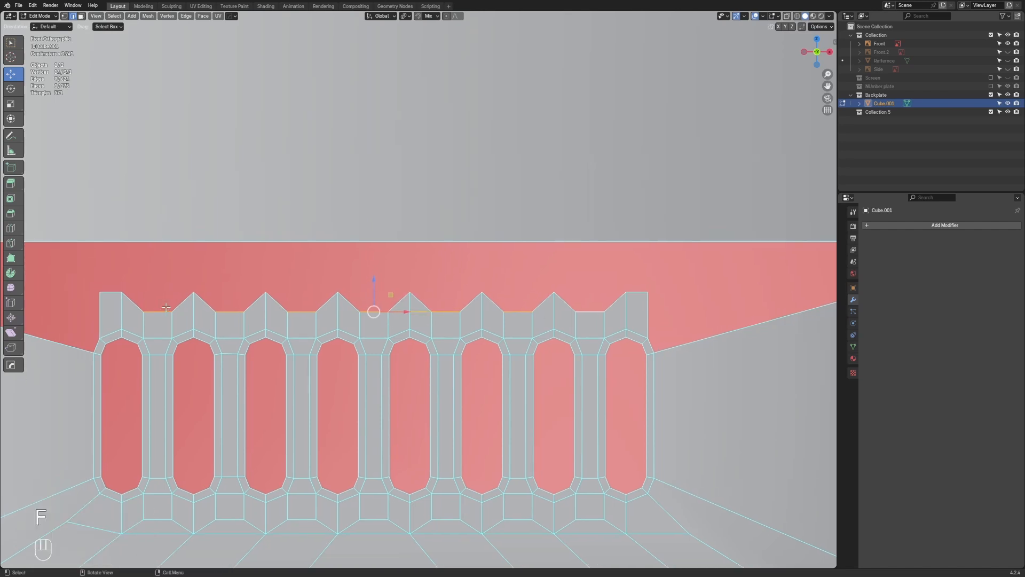
key(f)
key(f)
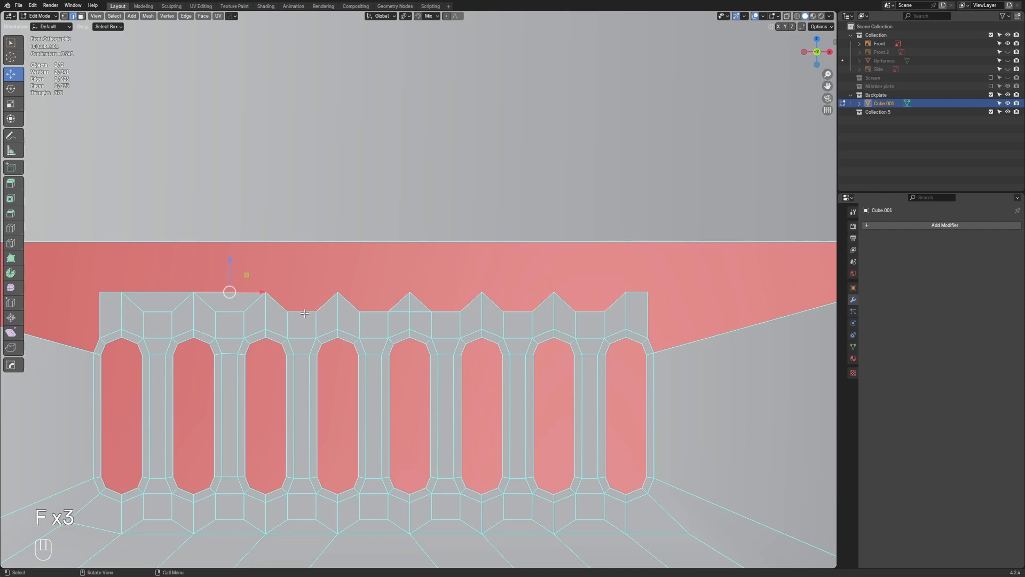
key(f)
key(f)
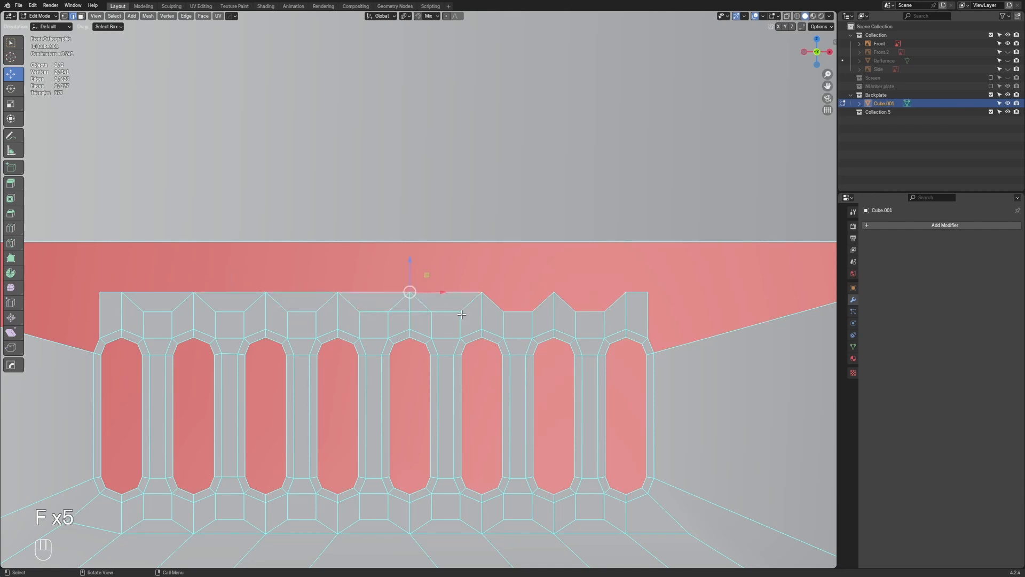
key(f)
key(f)
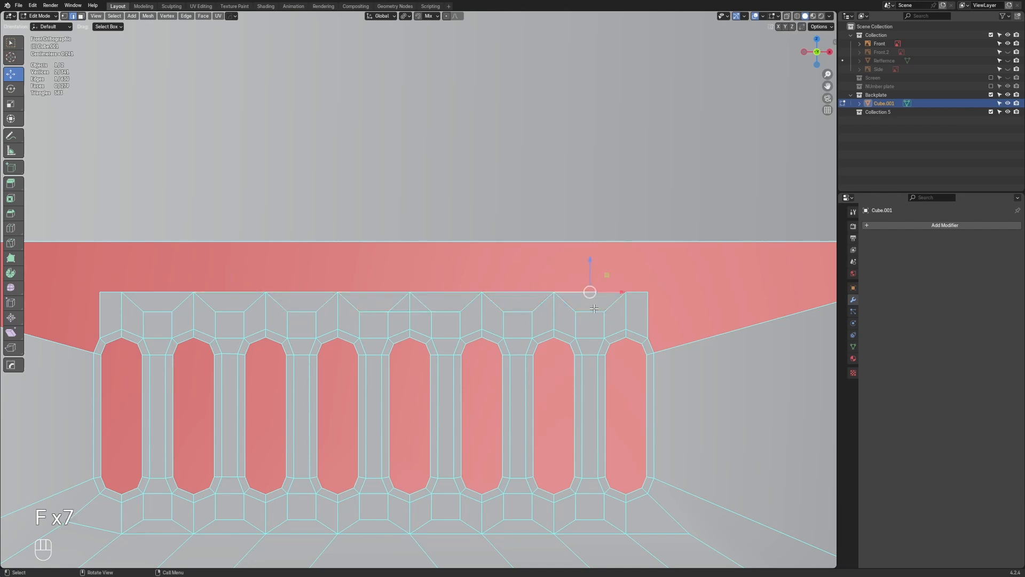
Select the whole mesh and merge its vertices by distance with a 0.01 cm threshold
scroll(479, 316, up, 1)
shift+middle_drag(479, 316, 476, 327)
scroll(476, 327, down, 2)
key(1)
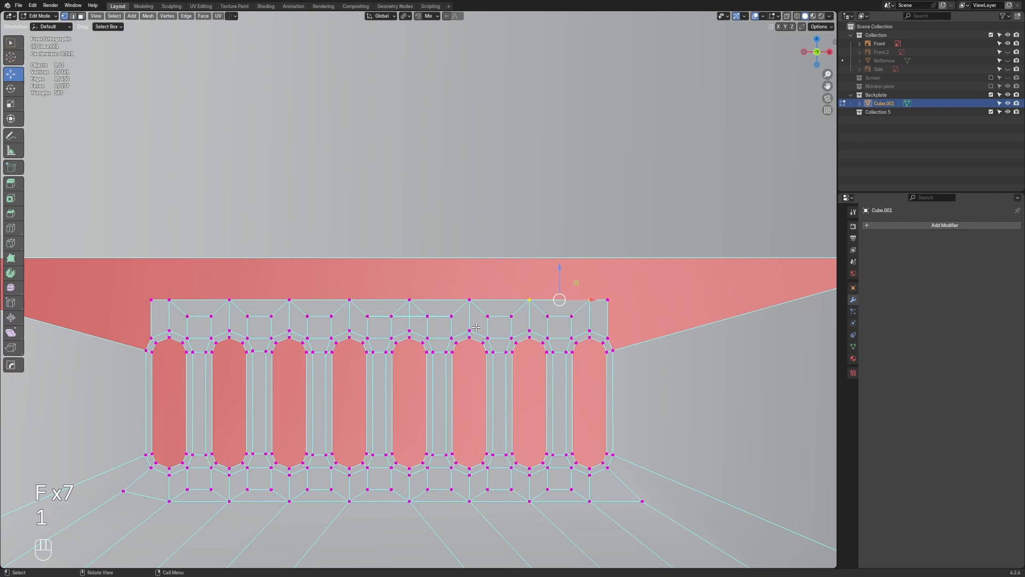
key(a)
key(m)
click(476, 327)
scroll(476, 327, up, 2)
key(1)
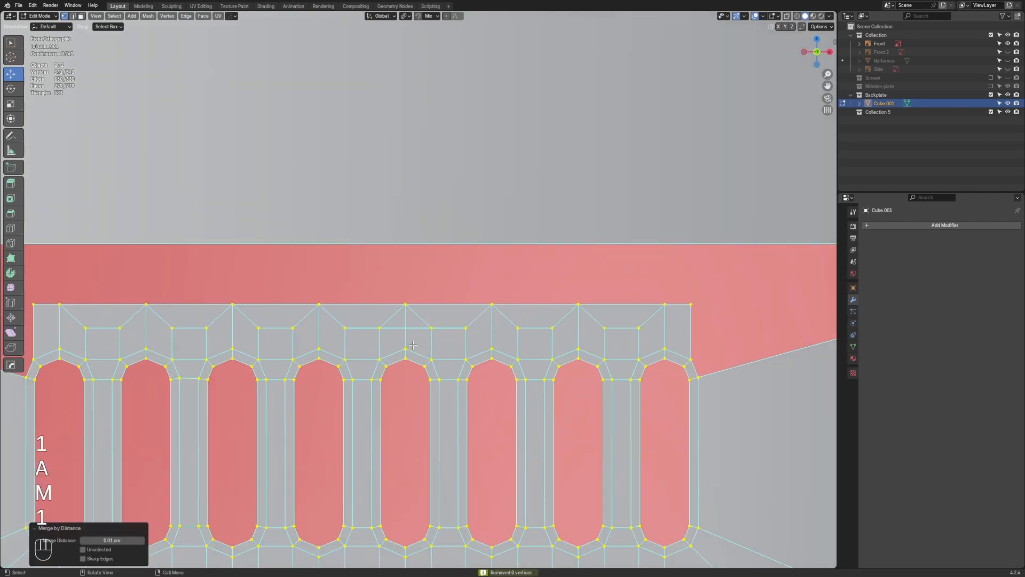
Delete the oversized face that spans both notches beside the peak above the fifth slot
click(376, 328)
key(KP_Decimal)
scroll(423, 349, up, 10)
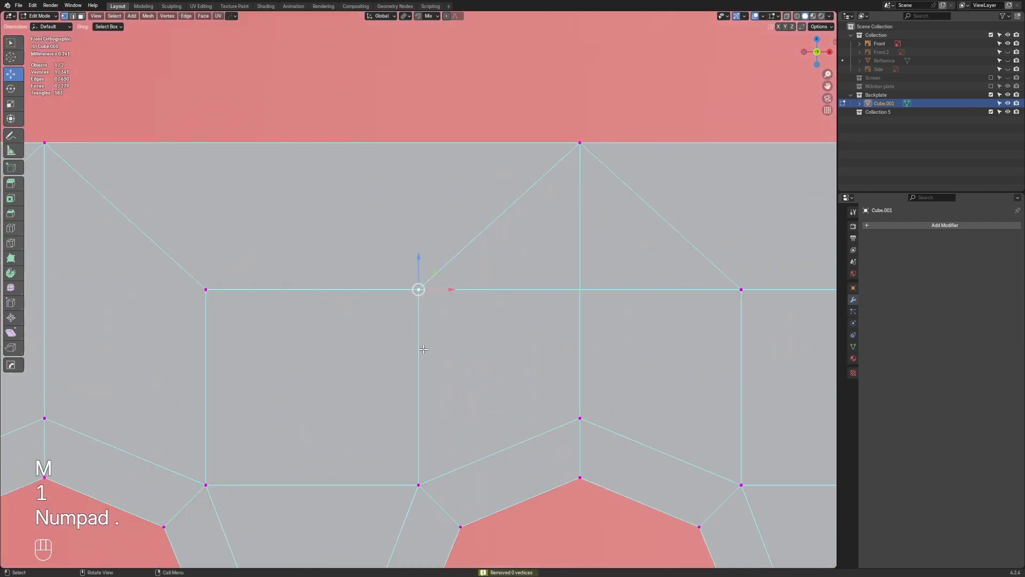
key(g)
right_click(380, 311)
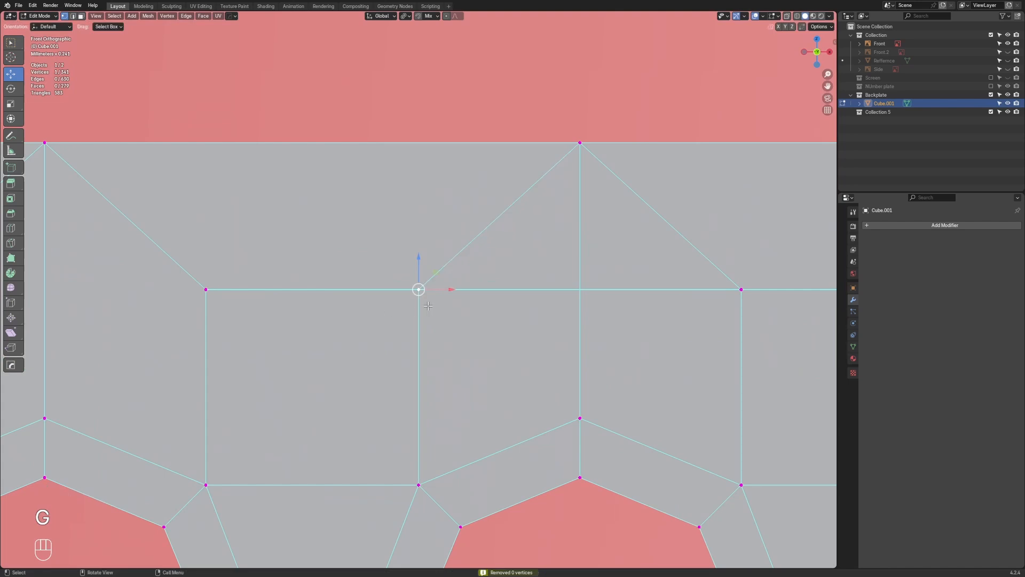
key(3)
click(343, 254)
shift+click(356, 360)
click(424, 210)
key(x)
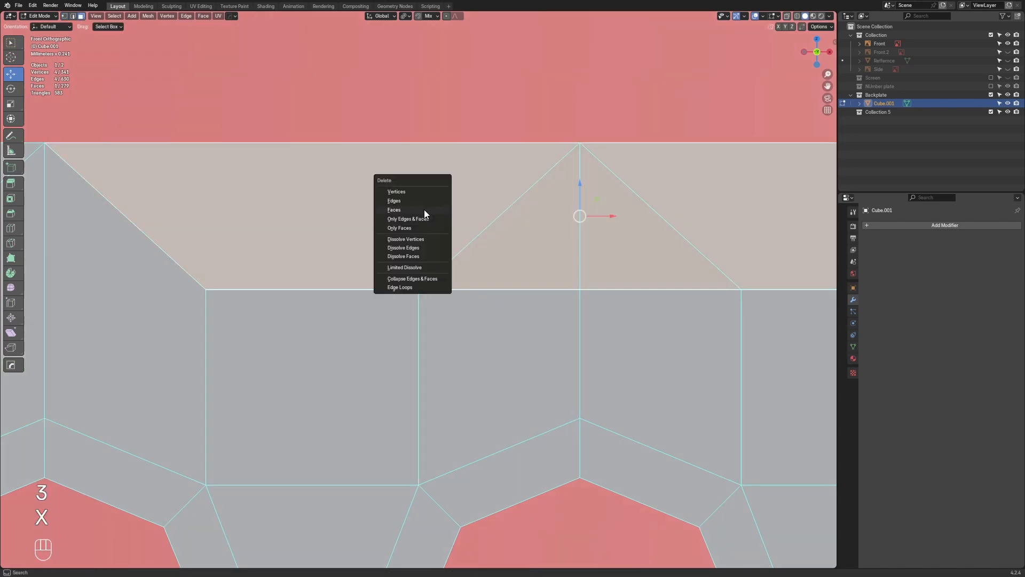
click(424, 209)
Try deleting the peak vertex above the fifth slot, then undo the deletion
scroll(424, 209, down, 1)
scroll(423, 209, down, 2)
key(2)
click(378, 293)
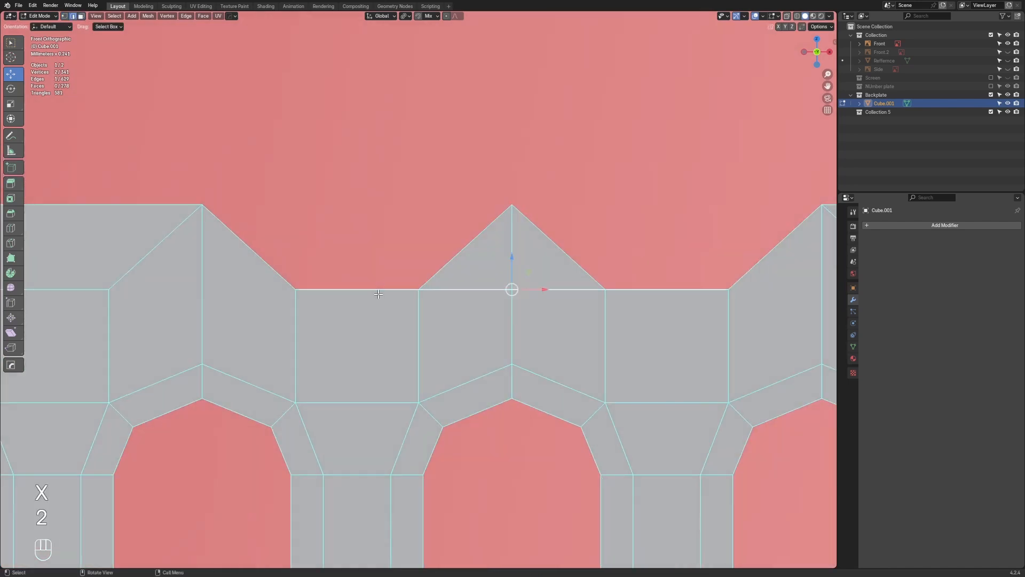
key(1)
click(511, 205)
key(x)
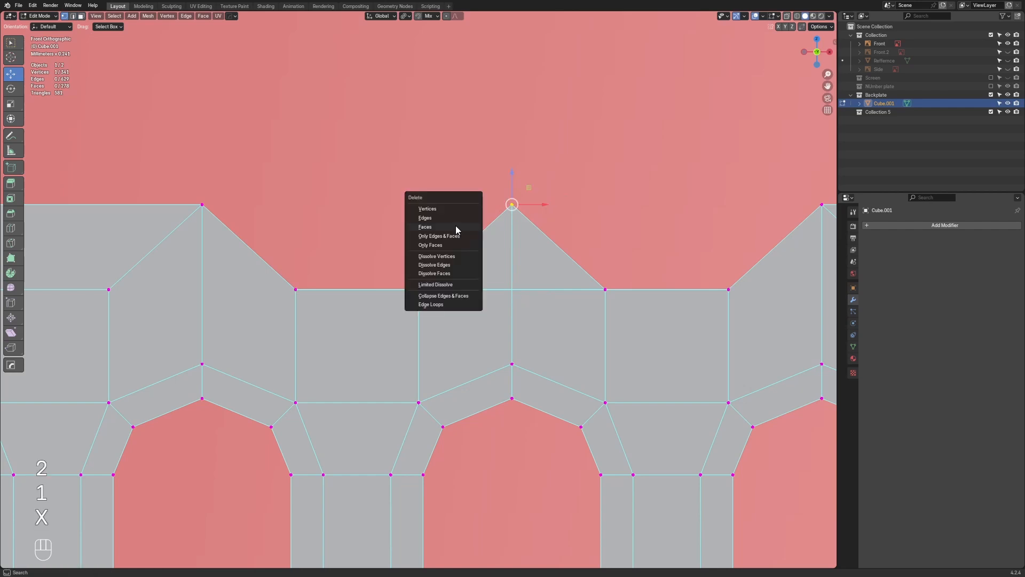
click(463, 213)
scroll(511, 276, up, 1)
key(2)
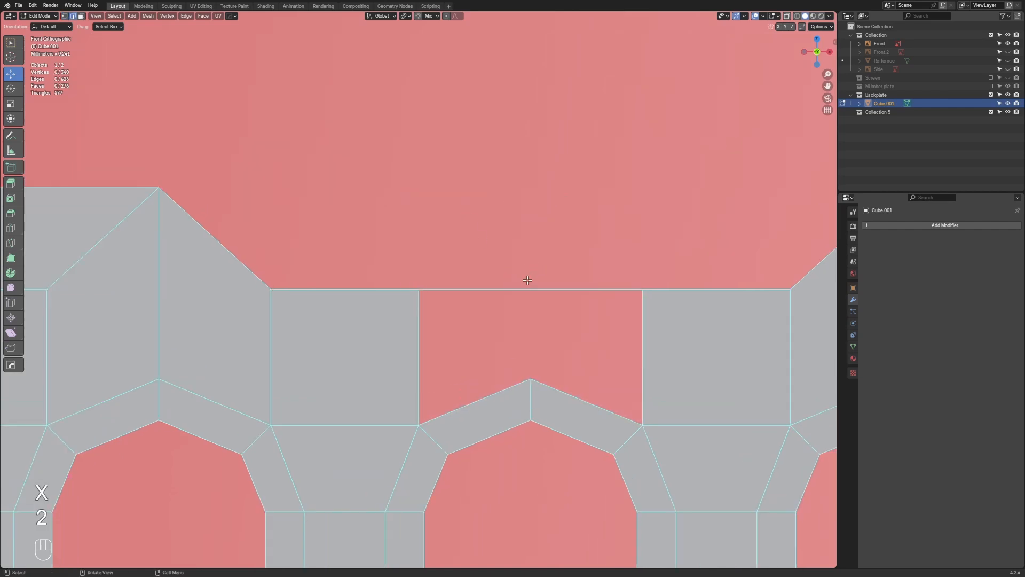
key(ctrl+z)
key(ctrl+z)
Try dissolving the long edge that crosses beneath the fifth slot's peak, then undo it
key(2)
alt+click(498, 297)
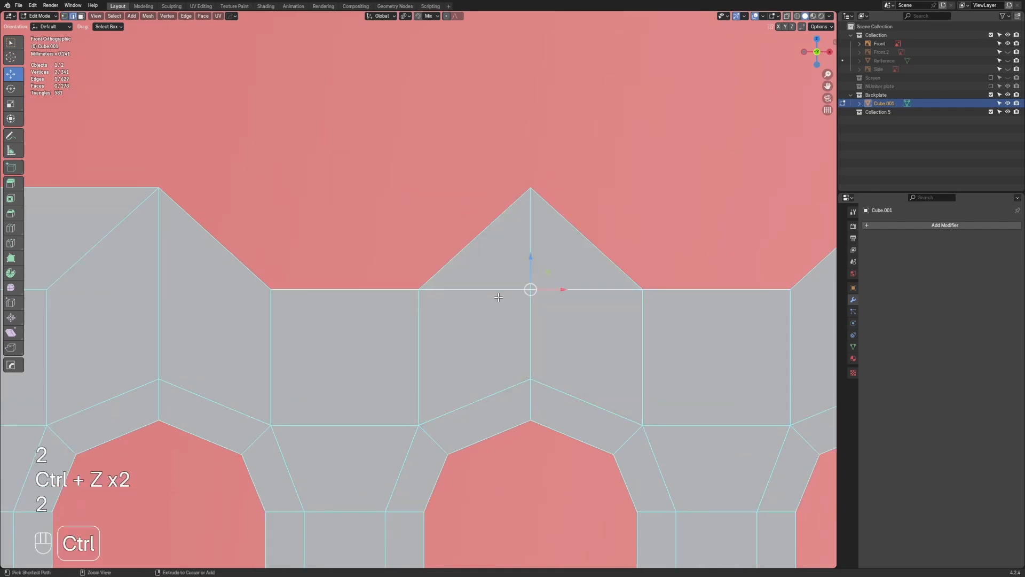
key(ctrl+x)
key(ctrl+z)
key(1)
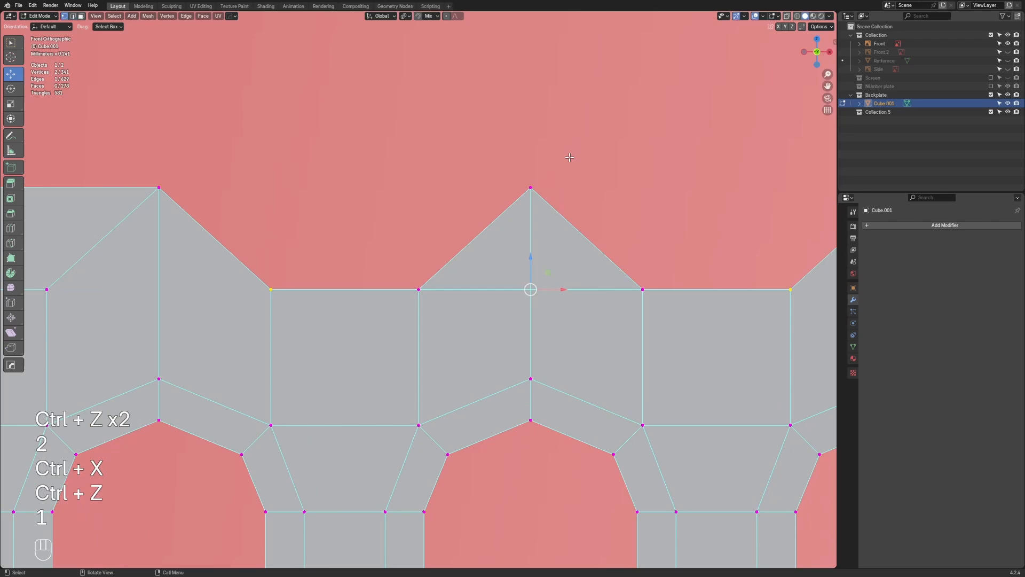
click(532, 187)
key(x)
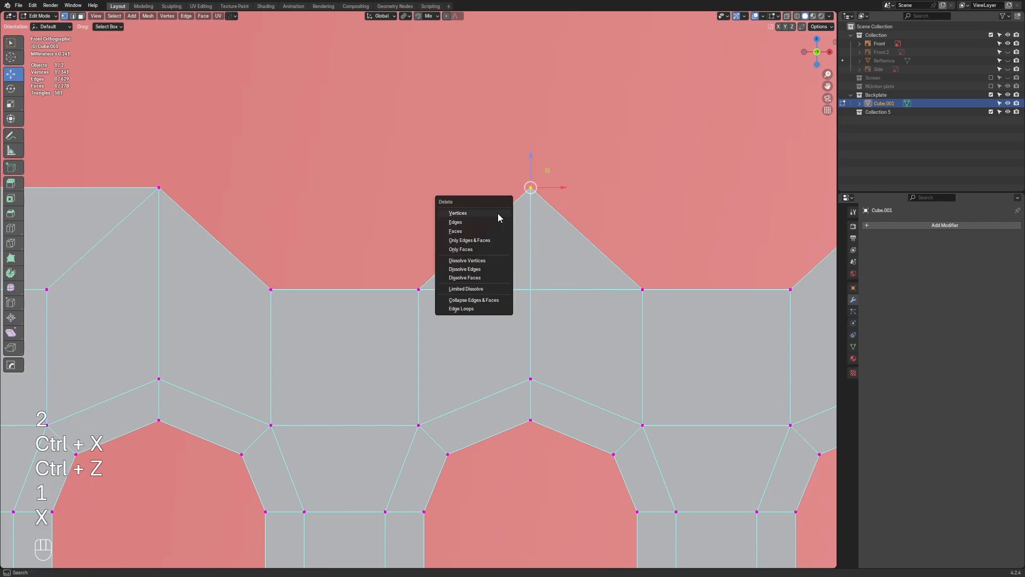
click(494, 337)
key(x)
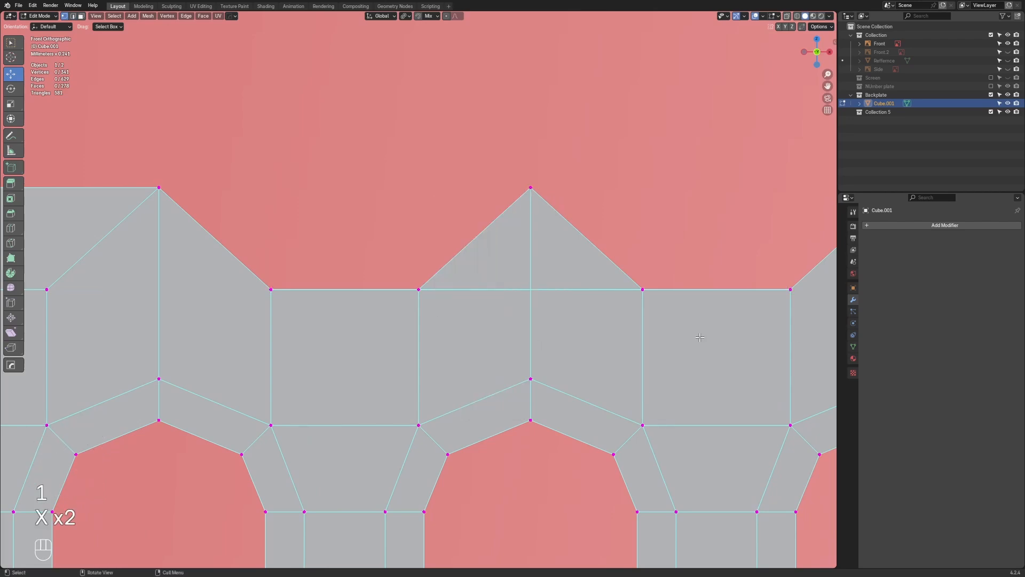
Delete the two faces that form the peak directly above the fifth slot's border
scroll(590, 340, down, 2)
middle_drag(590, 340, 341, 311)
key(3)
click(474, 312)
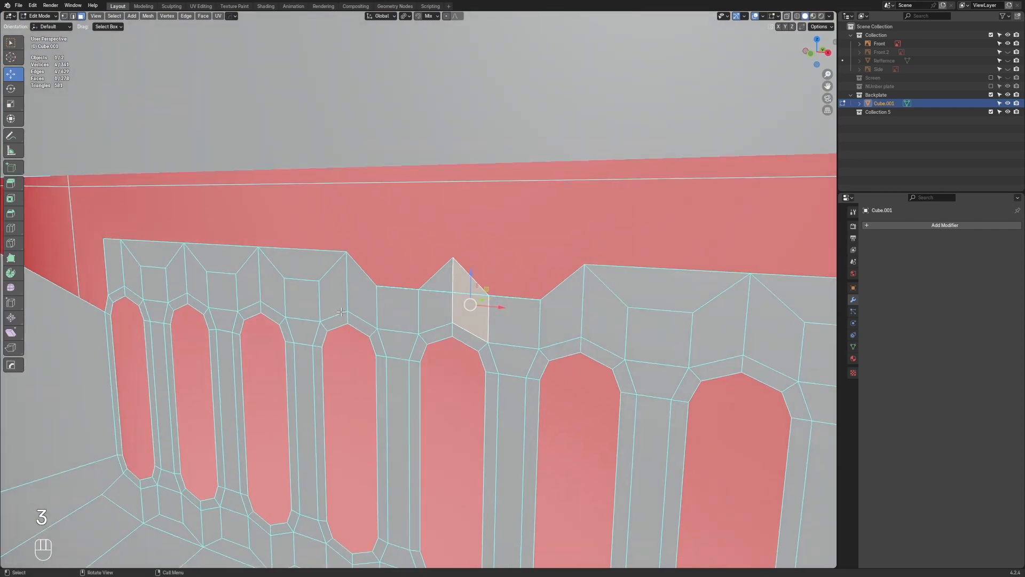
click(447, 311)
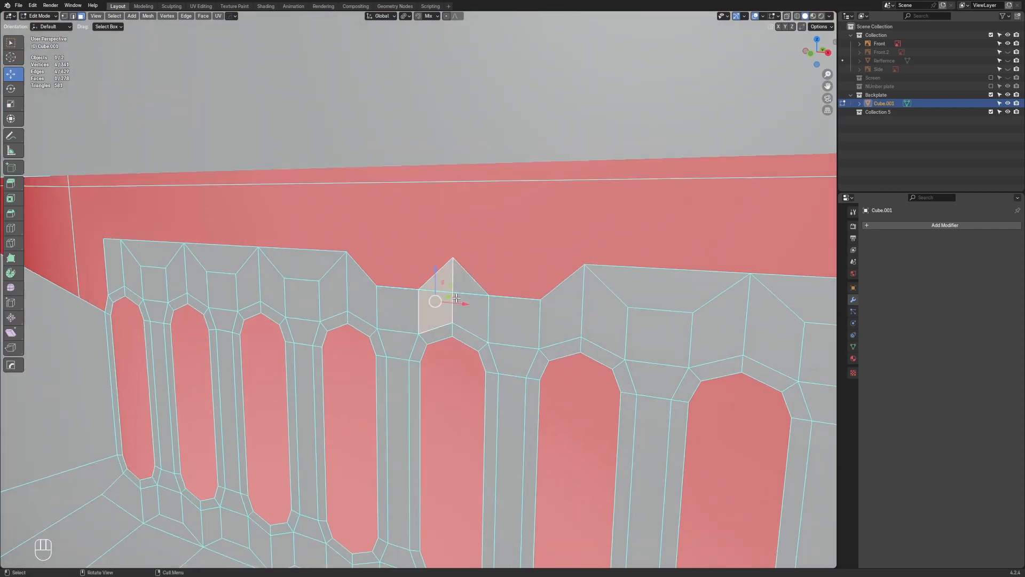
key(x)
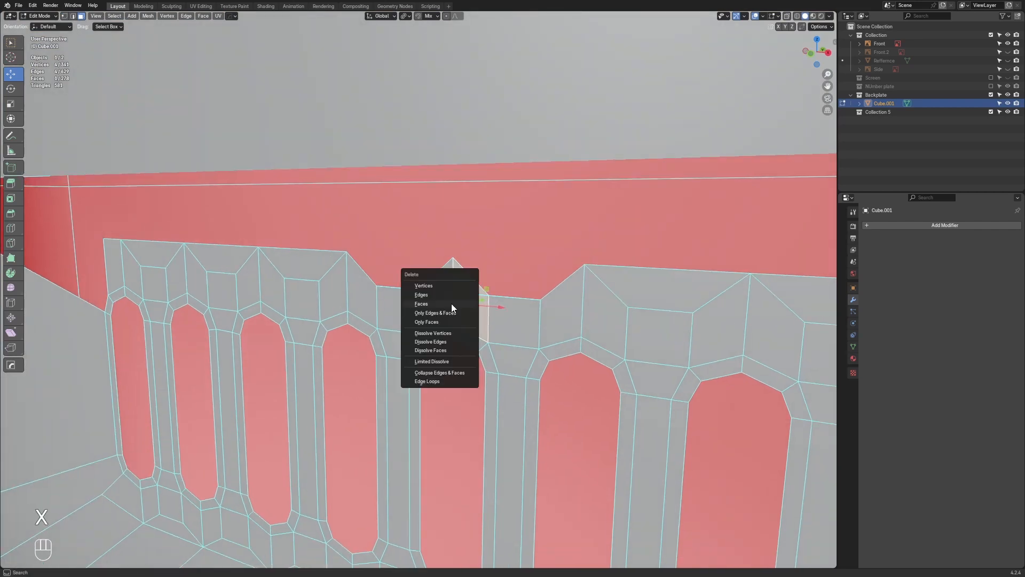
click(450, 303)
mouse_move(450, 303)
middle_down()
mouse_move(427, 313)
mouse_move(454, 291)
middle_up()
key(x)
click(447, 302)
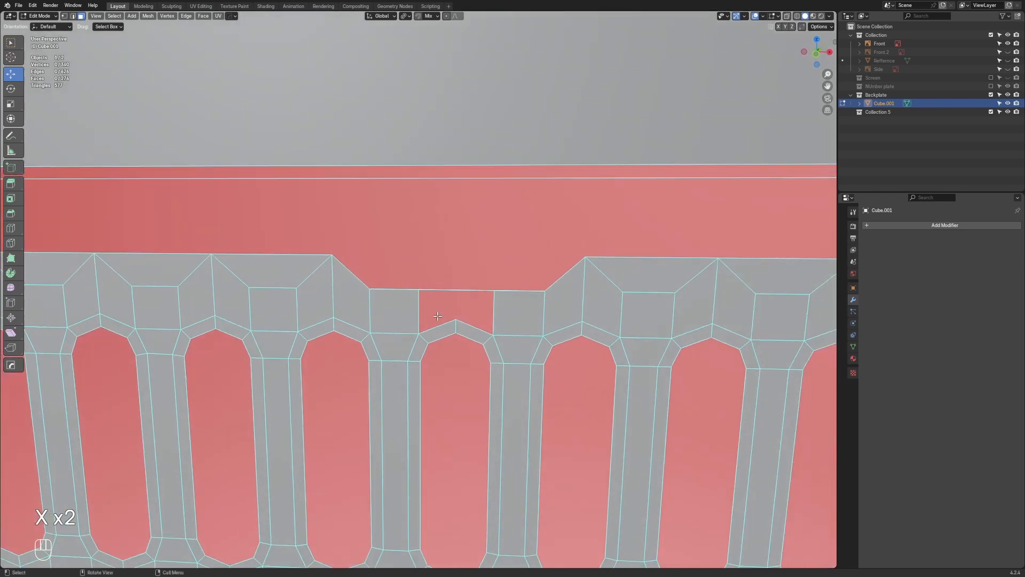
Try cutting the edge above the fifth slot at its midpoint and filling the gap below it with two faces
key(1)
key(ctrl+r)
click(455, 291)
right_click(456, 290)
key(1)
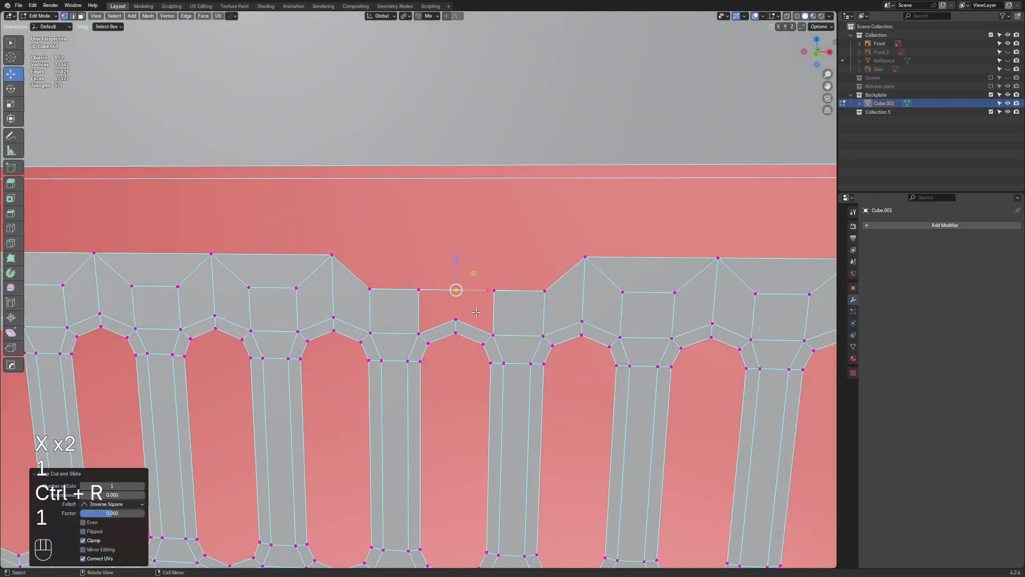
key(2)
click(419, 309)
key(f)
key(f)
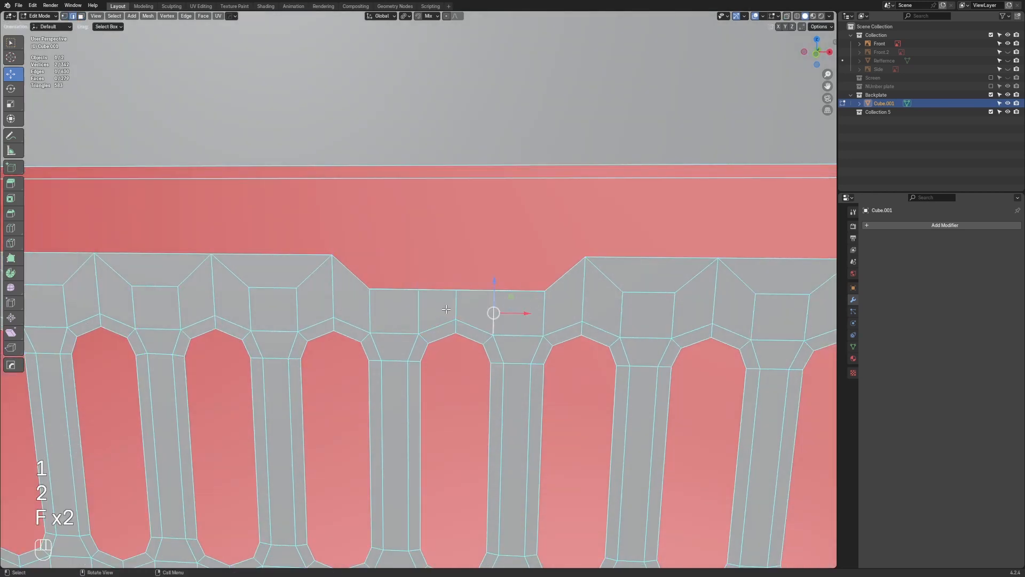
Try raising the new midpoint vertex above the fifth slot about 0.48 cm along Z
key(1)
click(457, 289)
key(g)
key(z)
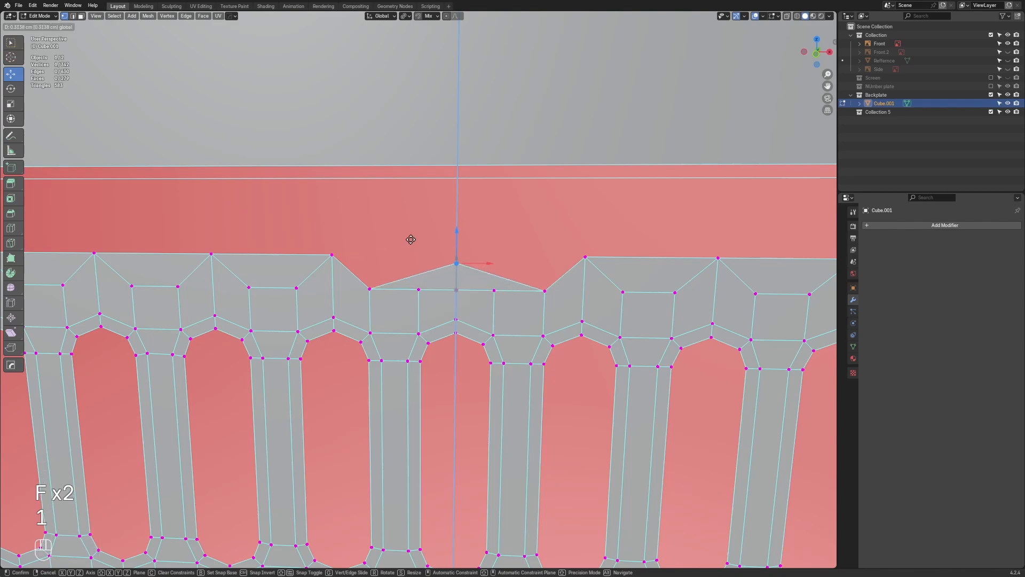
click(454, 234)
middle_drag(454, 233, 616, 333)
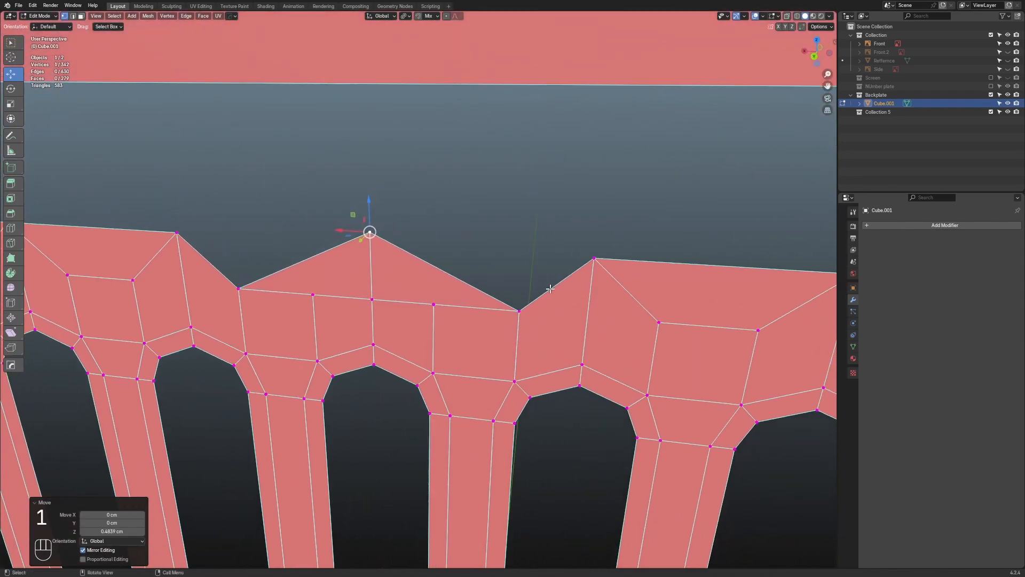
Undo the vertex move, the filled faces and the deletion of the two peak faces above the fifth slot
middle_drag(550, 288, 375, 295)
scroll(438, 315, down, 3)
middle_drag(470, 326, 494, 350)
key(ctrl+z)
key(ctrl+z)
key(ctrl+z)
key(ctrl+z)
key(ctrl+z)
key(ctrl+z)
key(ctrl+z)
key(ctrl+z)
scroll(431, 309, down, 3)
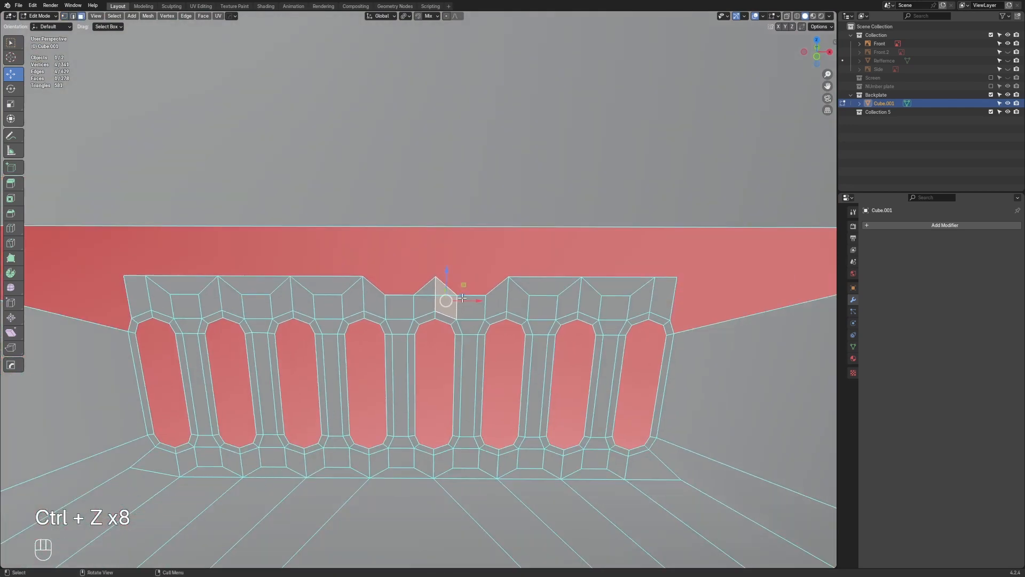
Select all rear geometry of the backplate through X-ray in the right side view and hide it, leaving the front surface
middle_drag(433, 323, 390, 291)
scroll(466, 315, up, 2)
key(3)
click(512, 259)
scroll(422, 291, down, 5)
scroll(390, 291, down, 4)
click(819, 54)
key(1)
key(alt+z)
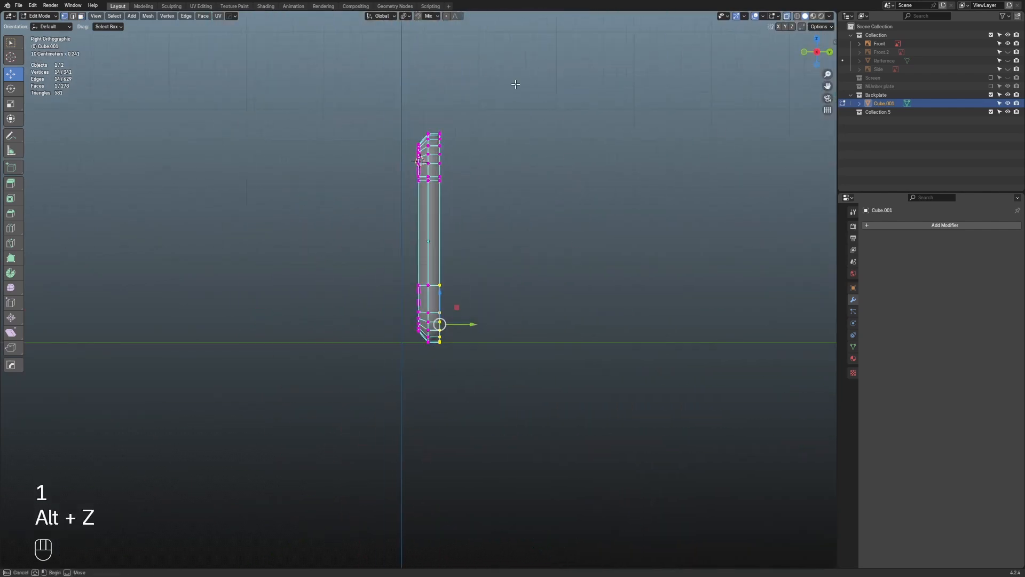
drag(530, 69, 425, 365)
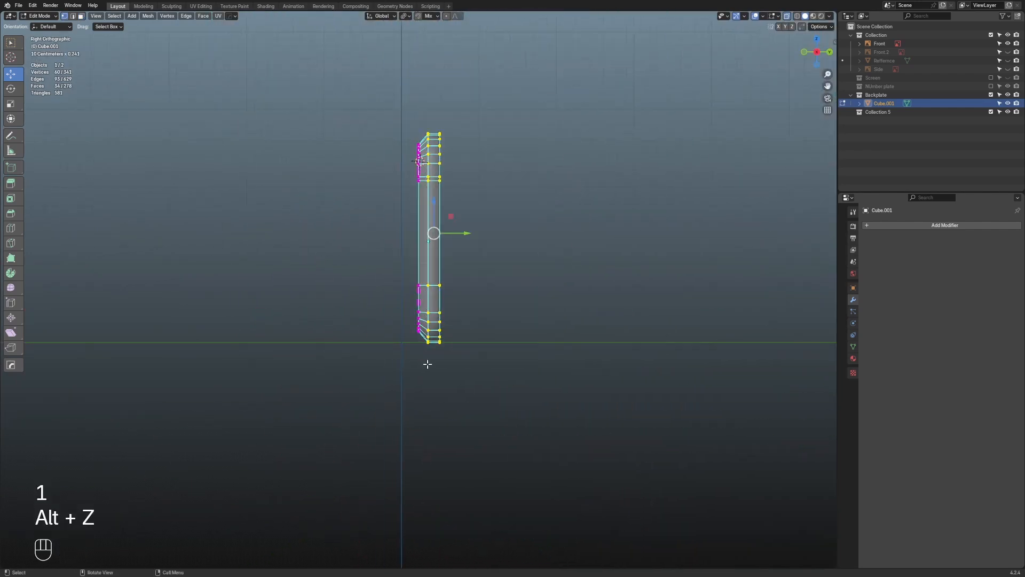
key(h)
Show the backplate's slots in front view with solid shading and X-ray off
key(KP_1)
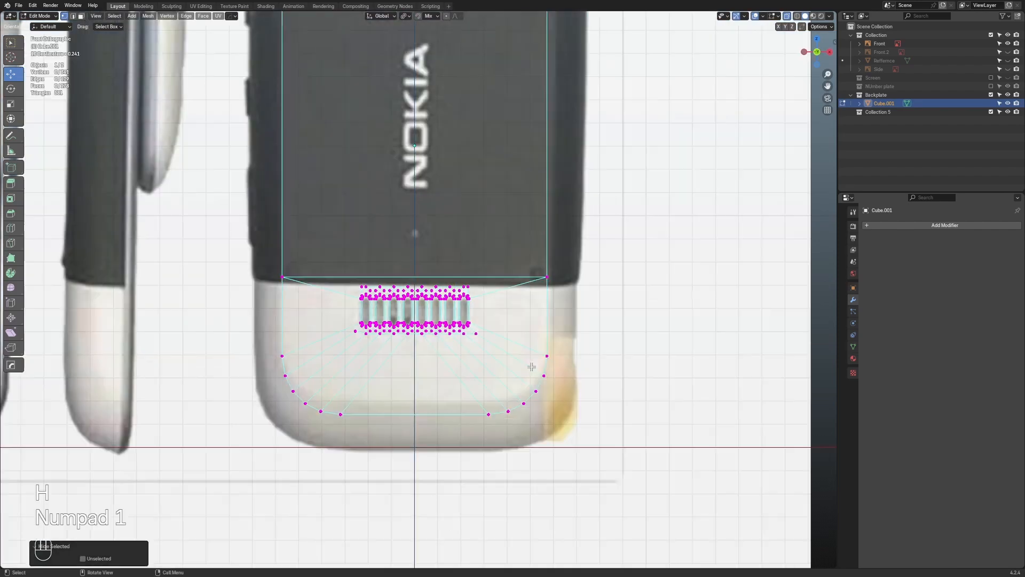
scroll(531, 367, up, 4)
key(z)
click(699, 362)
key(alt+z)
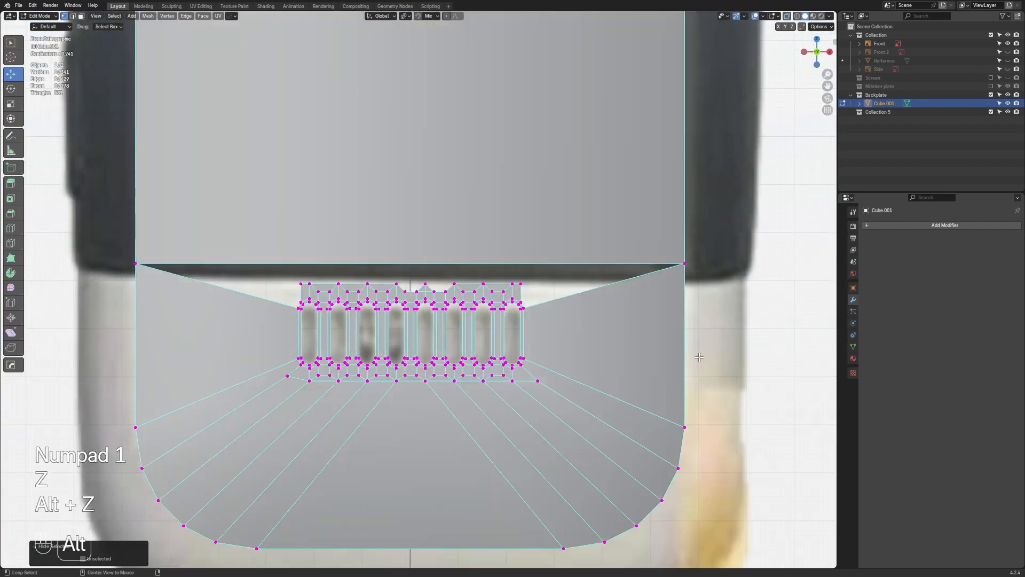
scroll(457, 286, up, 8)
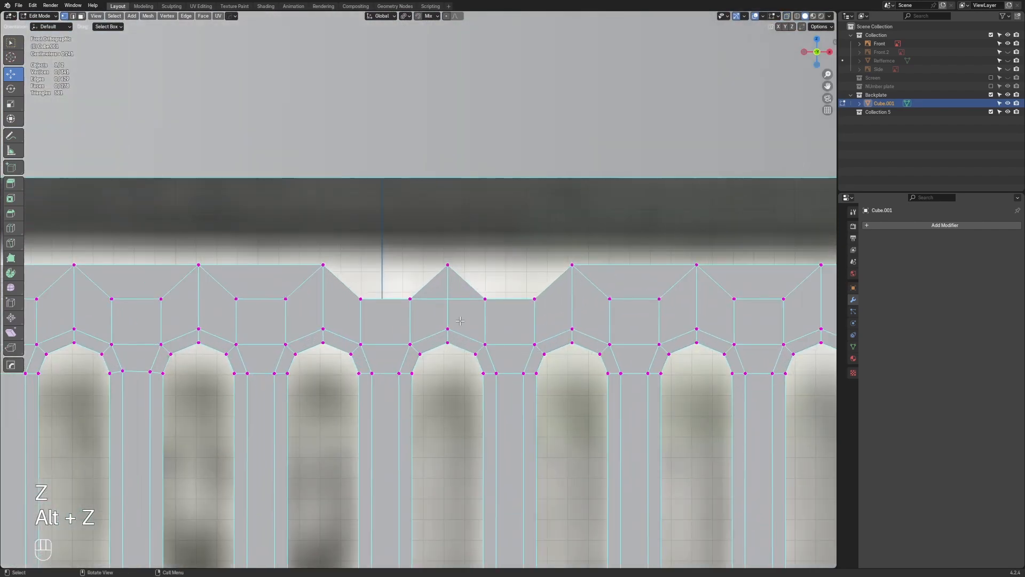
Delete the faces forming the peak above the fifth slot together with the square face on each side
key(3)
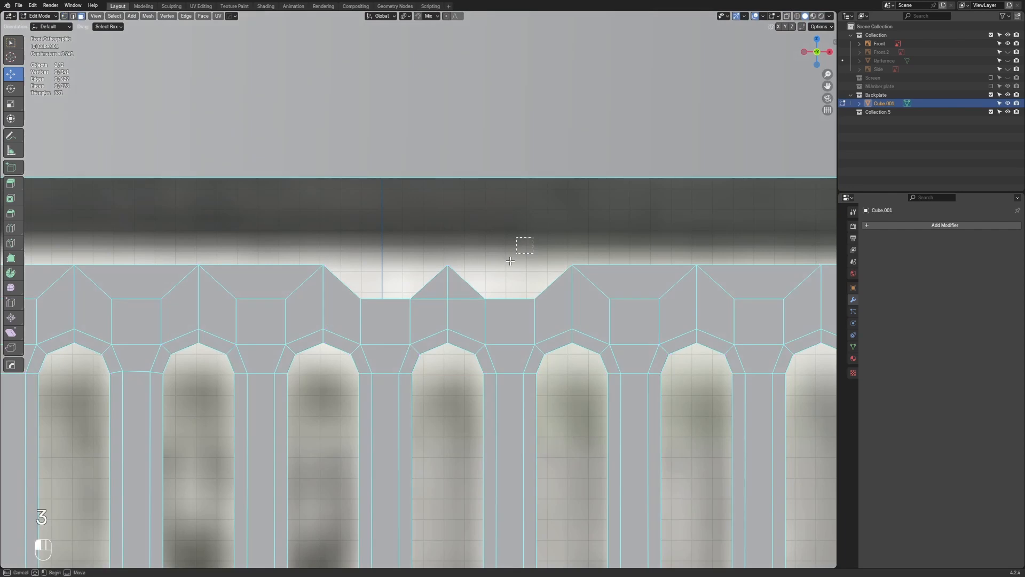
drag(510, 261, 401, 268)
drag(464, 252, 452, 272)
drag(398, 330, 398, 329)
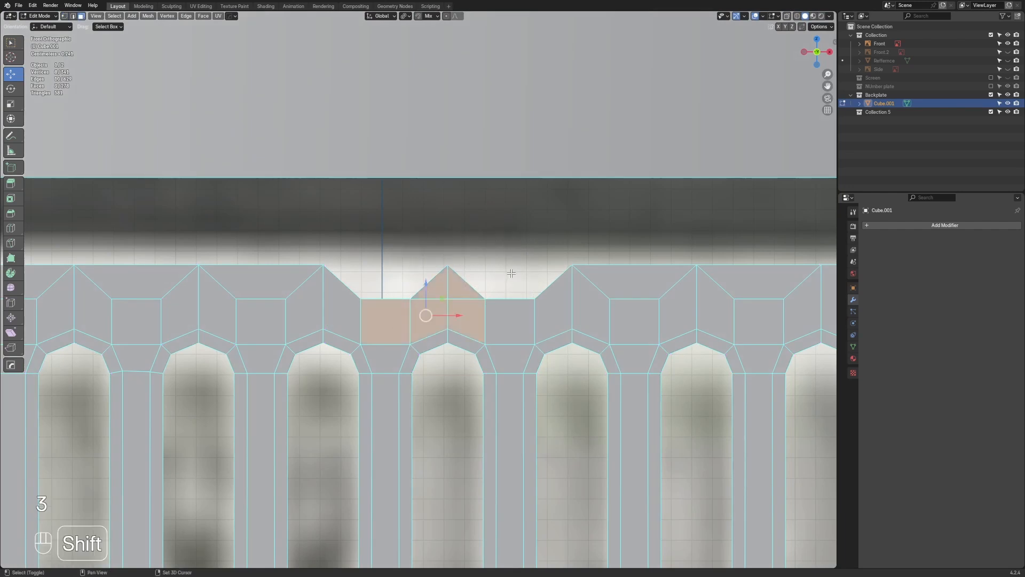
shift+click(450, 316)
key(x)
click(450, 316)
scroll(432, 308, down, 2)
shift+middle_drag(432, 308, 497, 319)
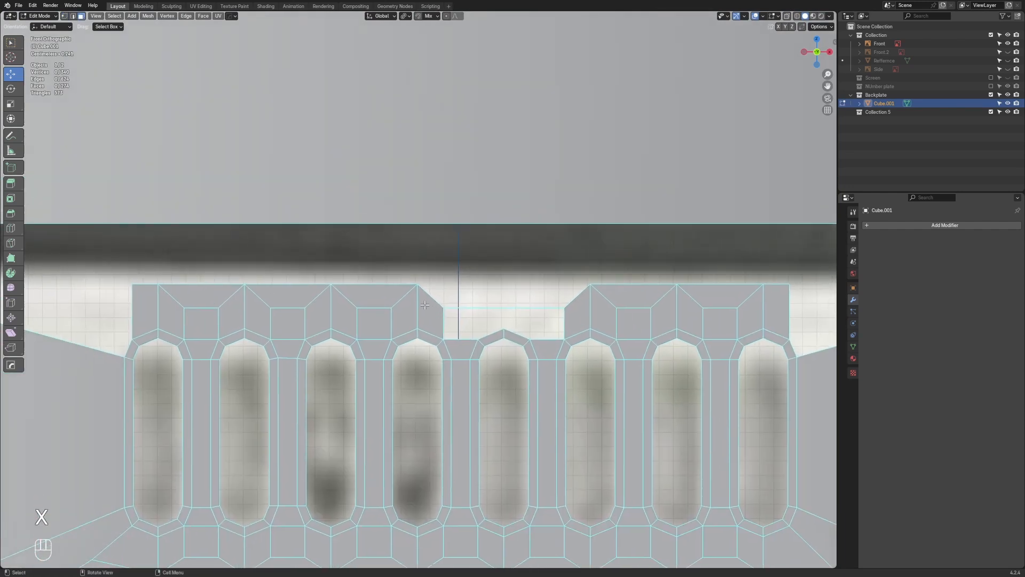
Delete the leftover edges that span the gap above the fifth slot
key(3)
scroll(485, 291, up, 4)
key(2)
click(487, 321)
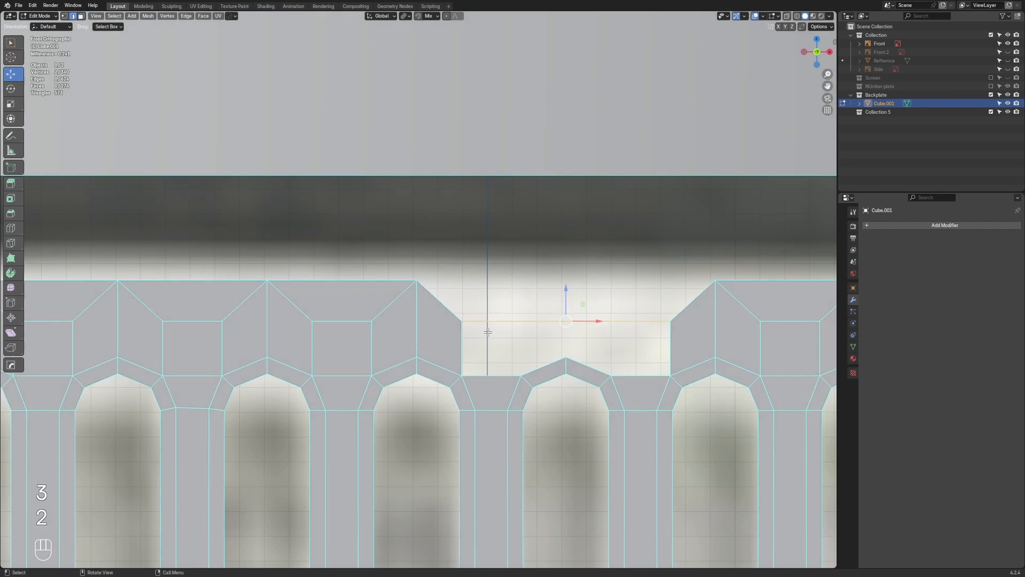
key(x)
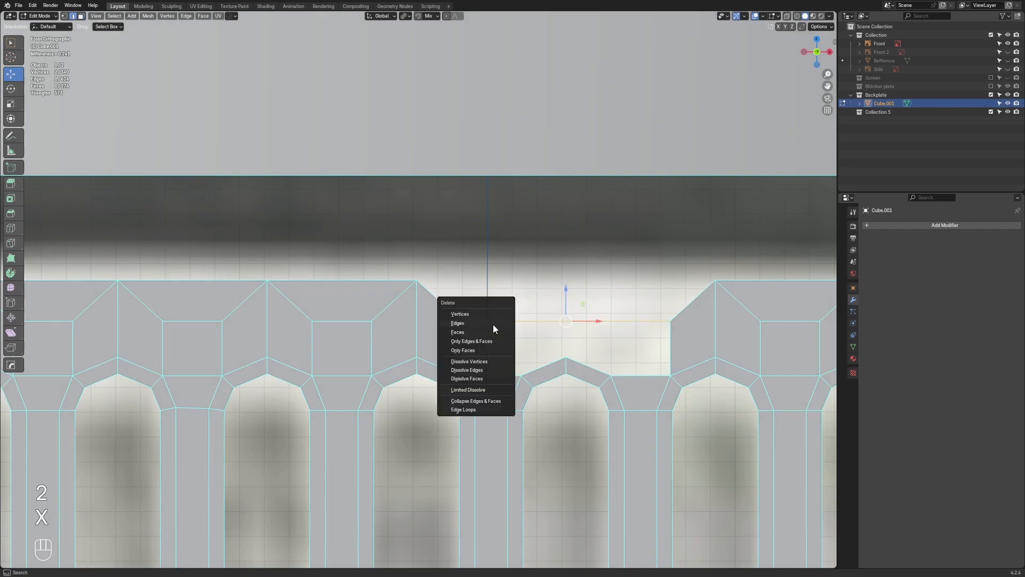
click(488, 324)
scroll(488, 325, down, 2)
click(494, 325)
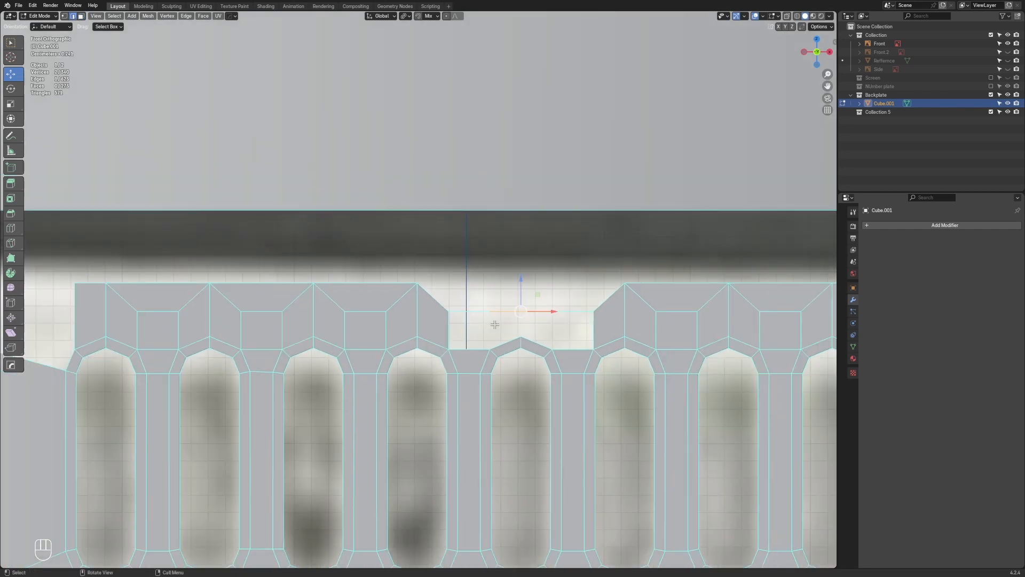
key(x)
click(494, 324)
Delete the two stray vertices remaining in the gap above the fifth slot
scroll(508, 324, up, 3)
key(1)
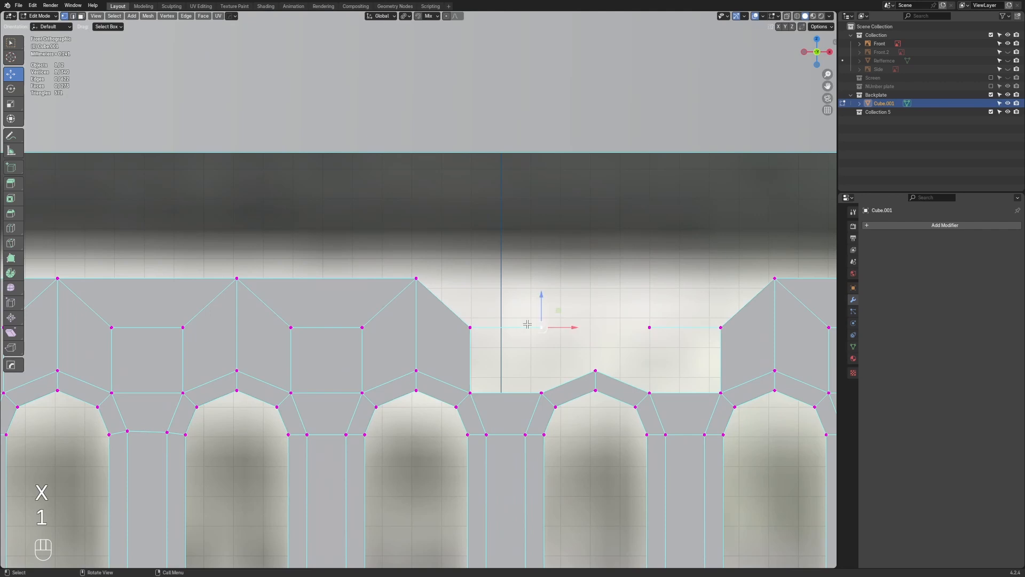
key(x)
click(536, 315)
key(x)
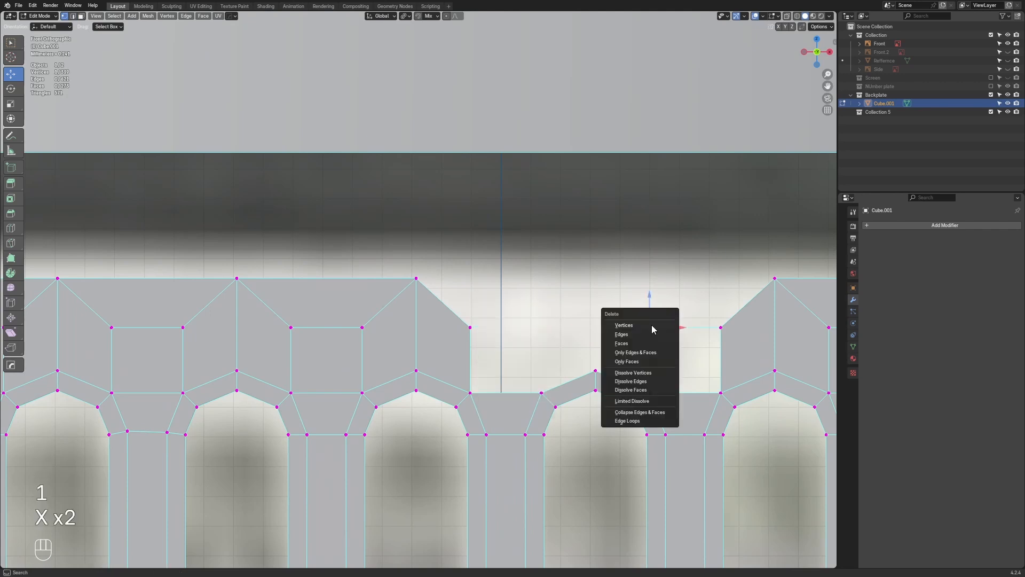
click(652, 327)
Duplicate the block of faces above the second slot and move it about 4.29 cm along X into the gap
scroll(602, 336, down, 2)
shift+middle_drag(602, 336, 486, 298)
scroll(372, 295, down, 1)
scroll(372, 295, down, 1)
shift+middle_drag(372, 295, 489, 301)
key(3)
drag(238, 255, 330, 306)
key(shift)
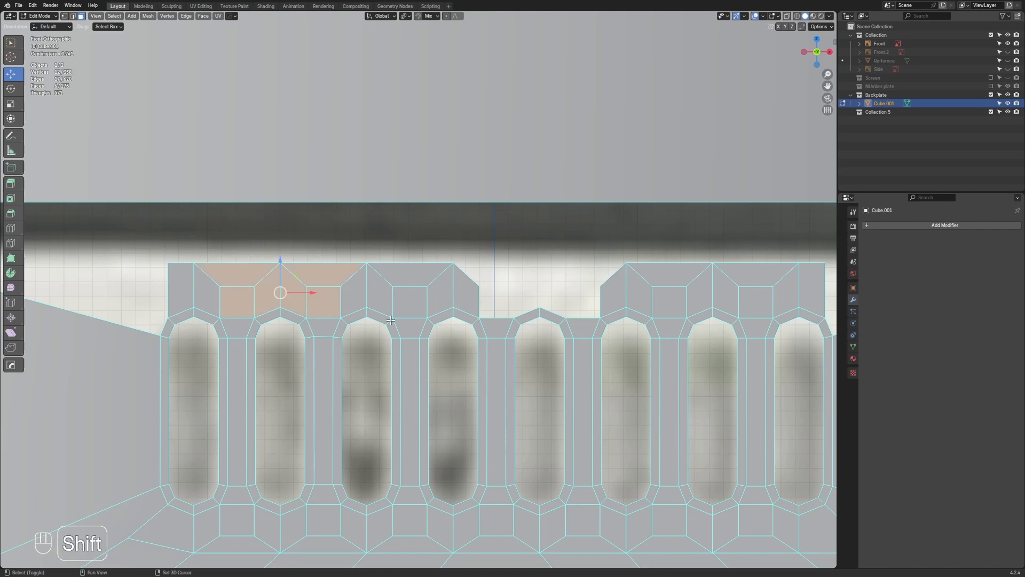
key(shift+d)
right_click(389, 318)
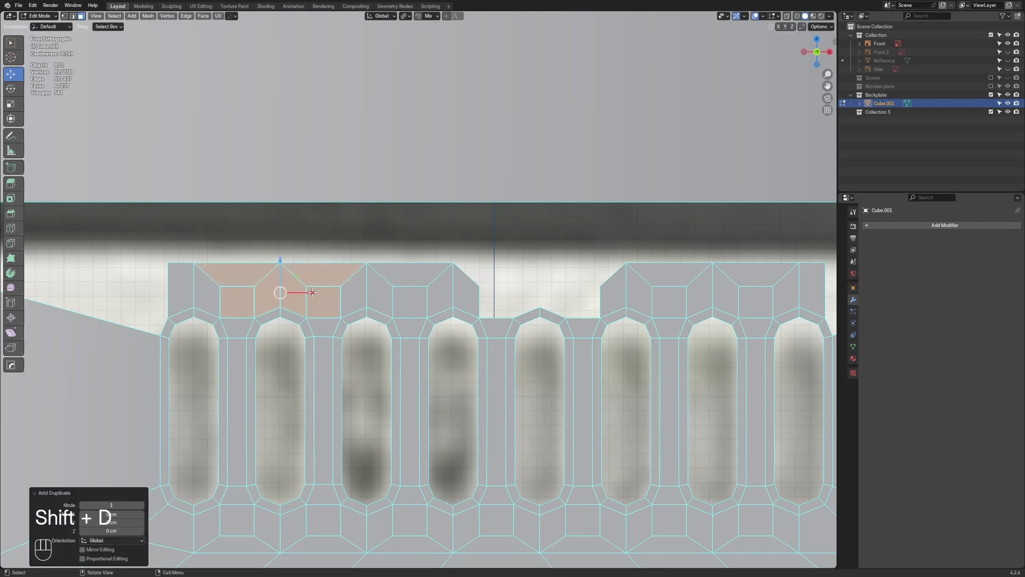
drag(312, 292, 567, 265)
scroll(671, 294, up, 1)
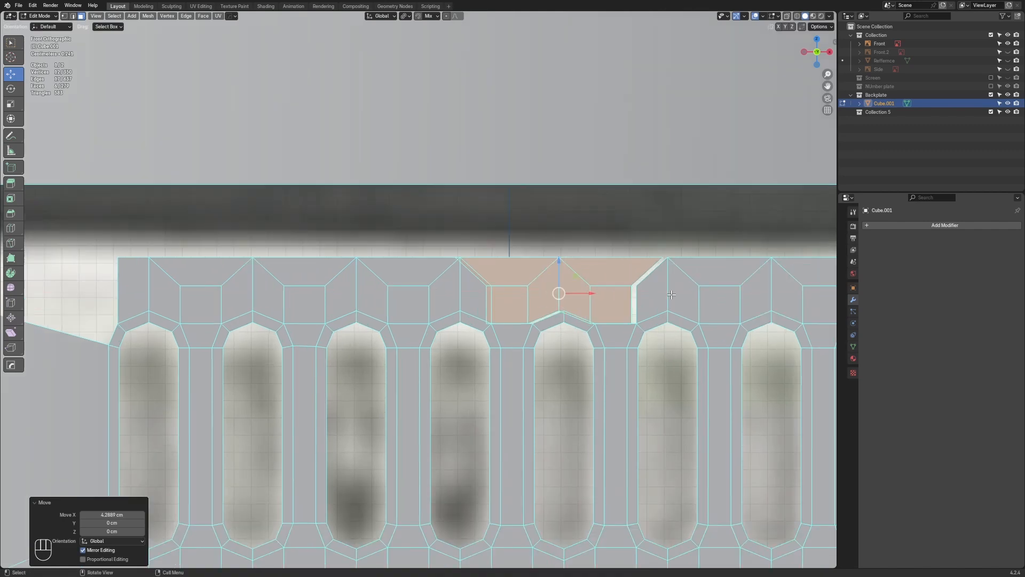
Snap the duplicated faces along X so their upper outer corner meets the peak vertex above the sixth slot
scroll(671, 294, up, 2)
key(1)
shift+click(588, 245)
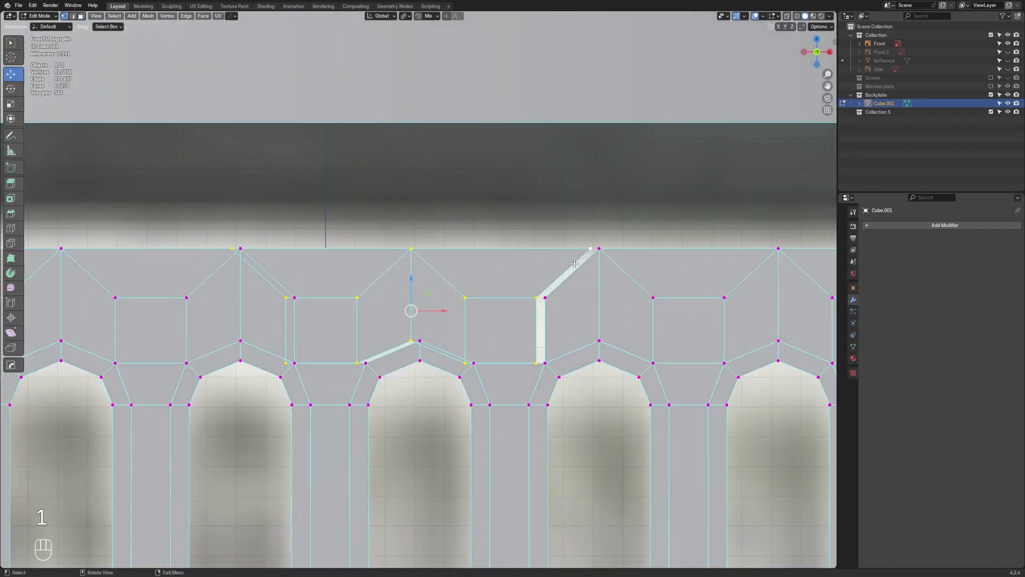
key(g)
key(y)
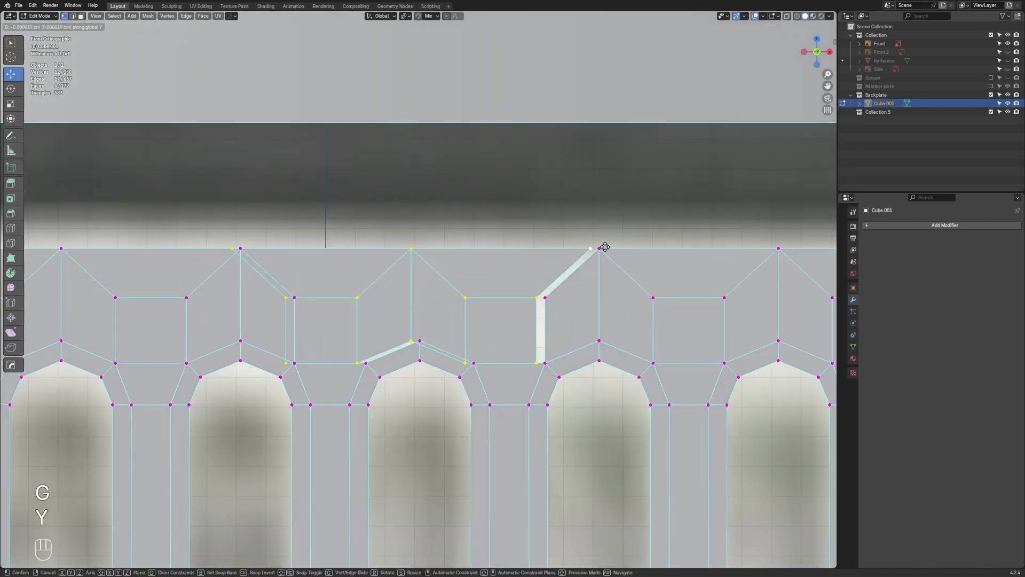
key(x)
ctrl+click(601, 248)
Merge all visible vertices by distance to join the duplicated faces to the surrounding mesh
key(1)
key(a)
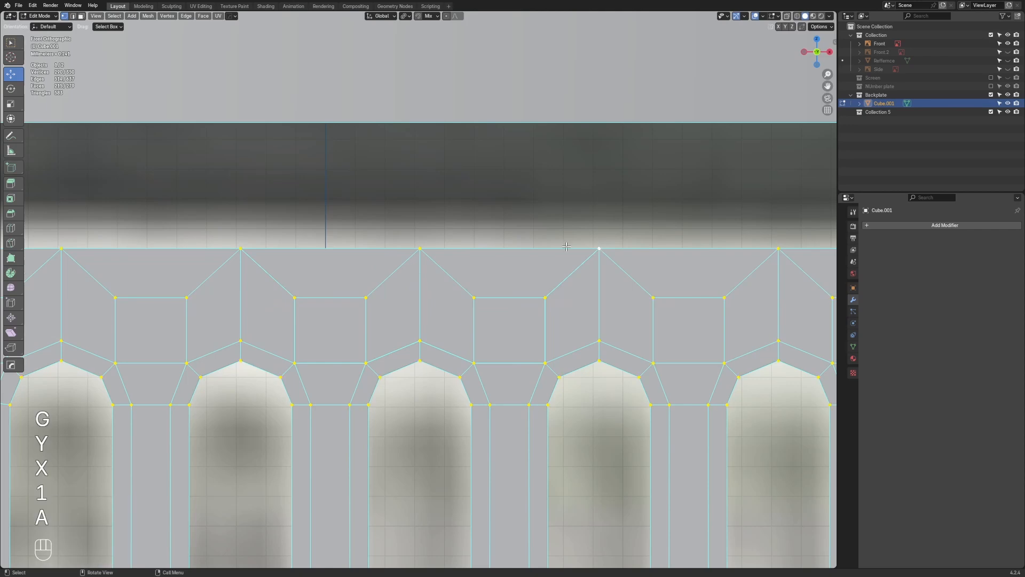
scroll(567, 247, down, 3)
key(m)
click(525, 255)
click(476, 243)
scroll(479, 253, down, 2)
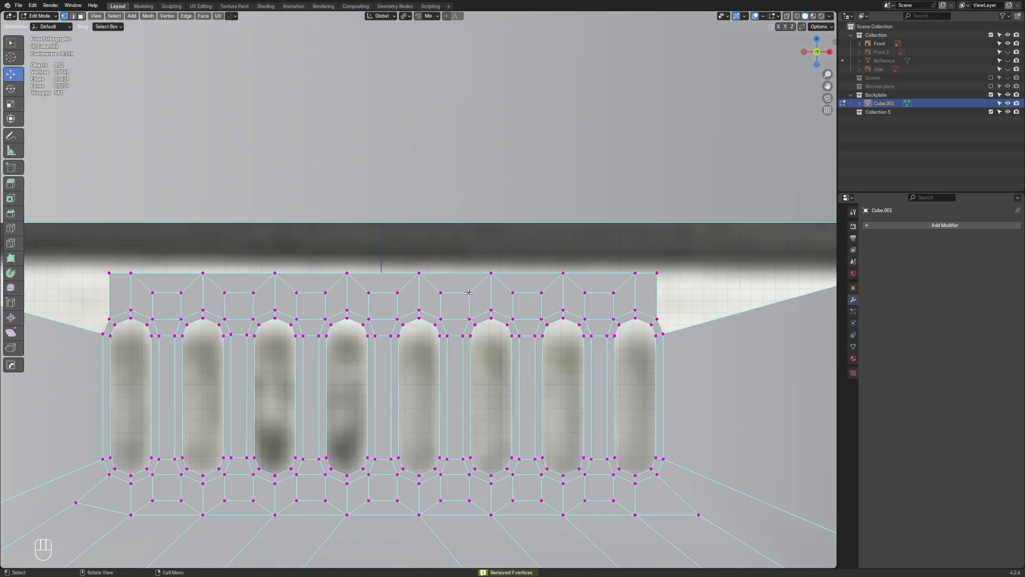
Lower the inner row of vertices above the slots by about 0.2 cm along Z
key(1)
key(b)
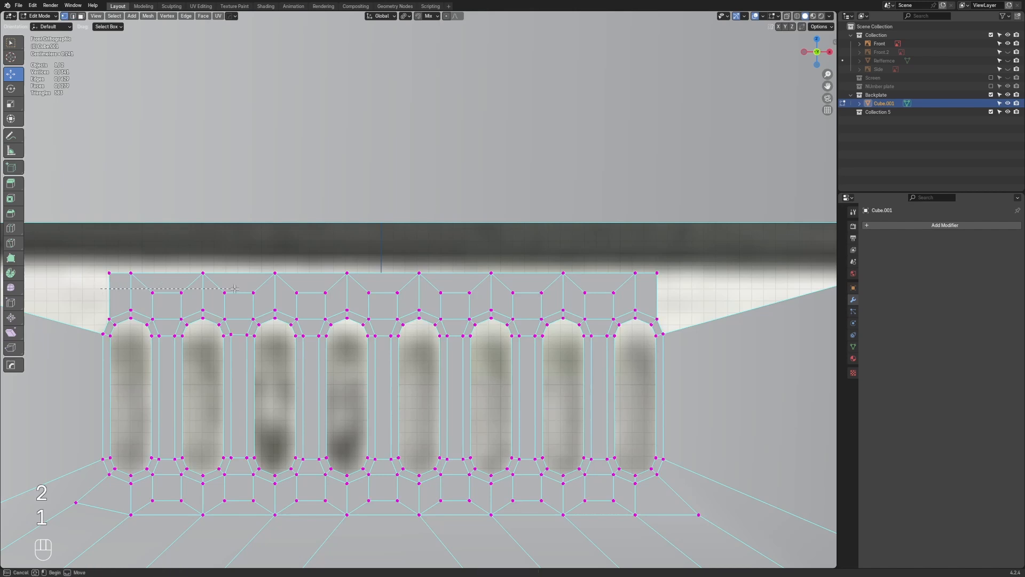
drag(746, 314, 745, 306)
scroll(481, 299, down, 3)
shift+middle_drag(403, 255, 436, 228)
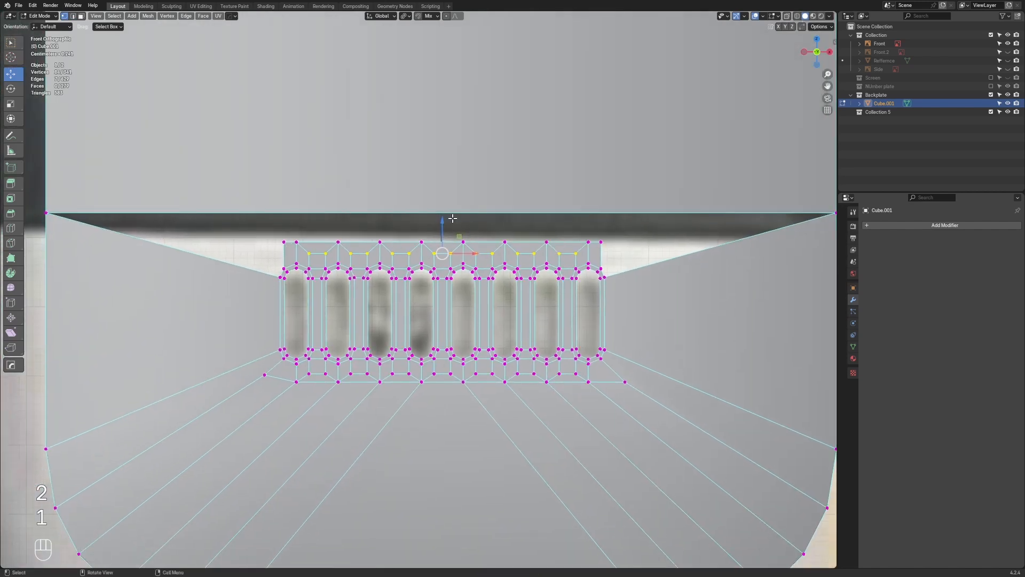
key(g)
drag(437, 230, 437, 230)
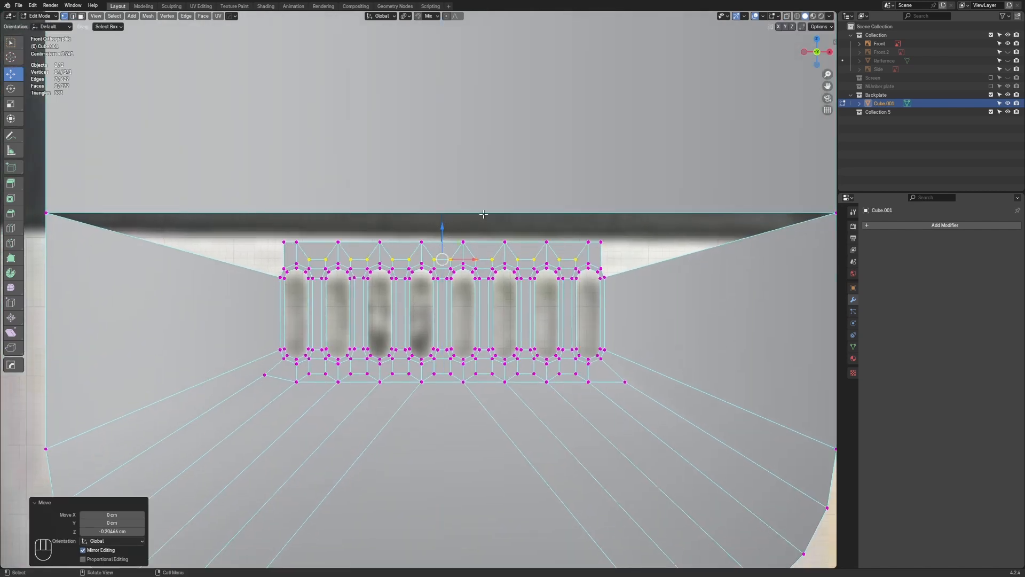
click(484, 214)
Select the two outermost corner vertices on the upper edge of the band above the slots
scroll(272, 249, up, 1)
shift+middle_drag(269, 255, 421, 273)
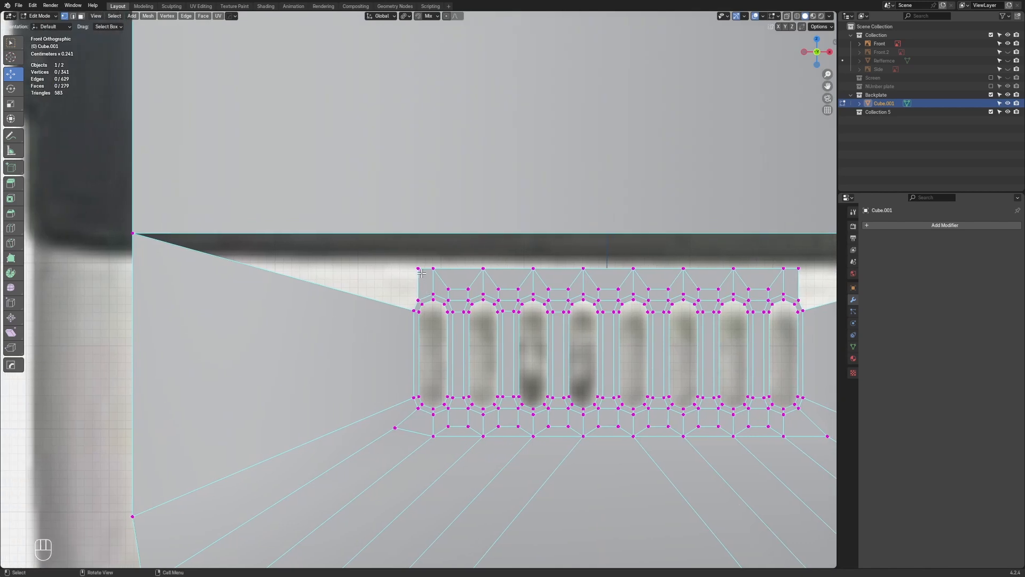
drag(433, 253, 395, 251)
key(ctrl+z)
shift+click(799, 268)
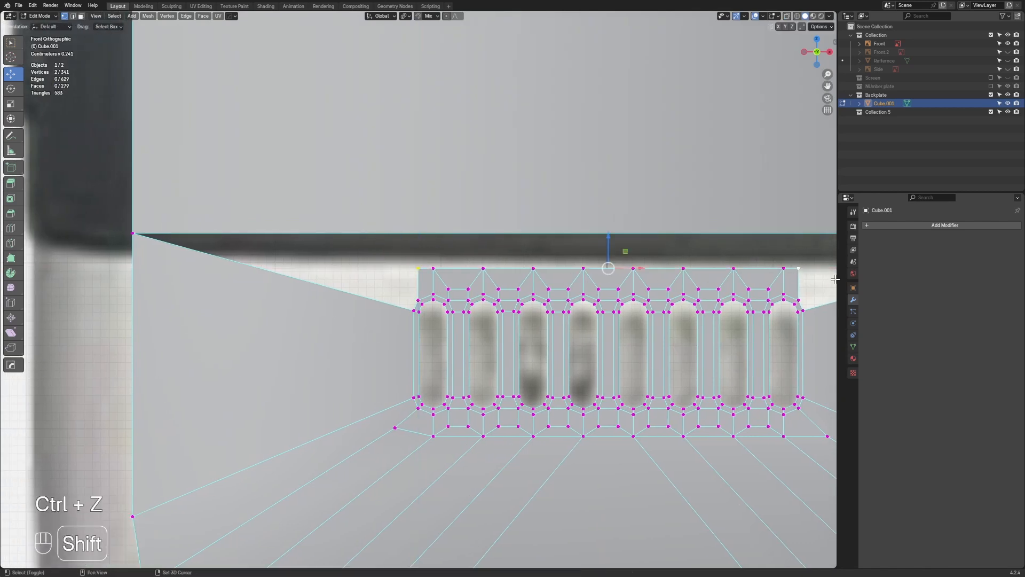
shift+middle_drag(798, 273, 640, 274)
key(s)
key(x)
right_click(687, 282)
key(s)
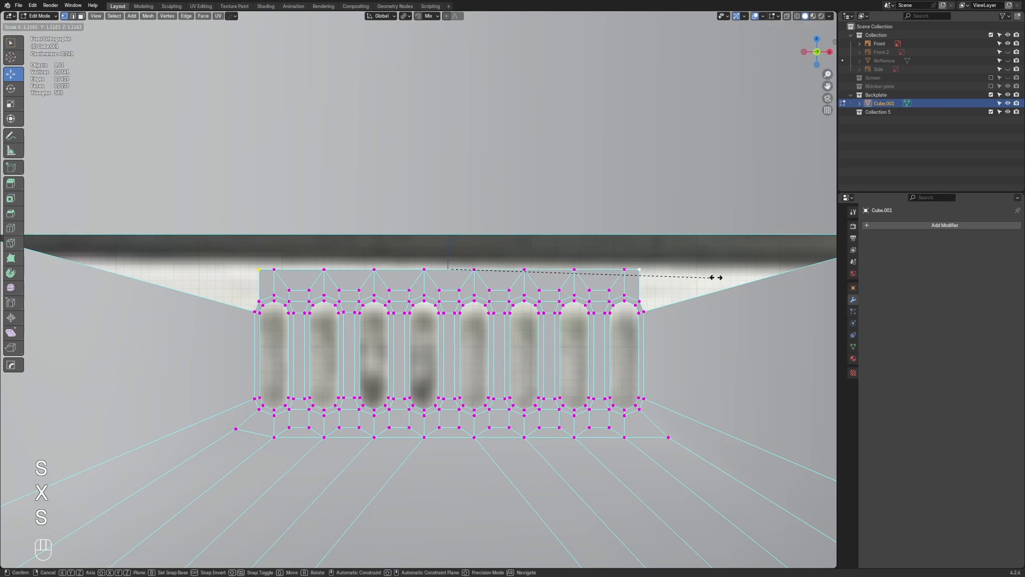
right_click(728, 277)
scroll(710, 276, down, 2)
key(s)
key(x)
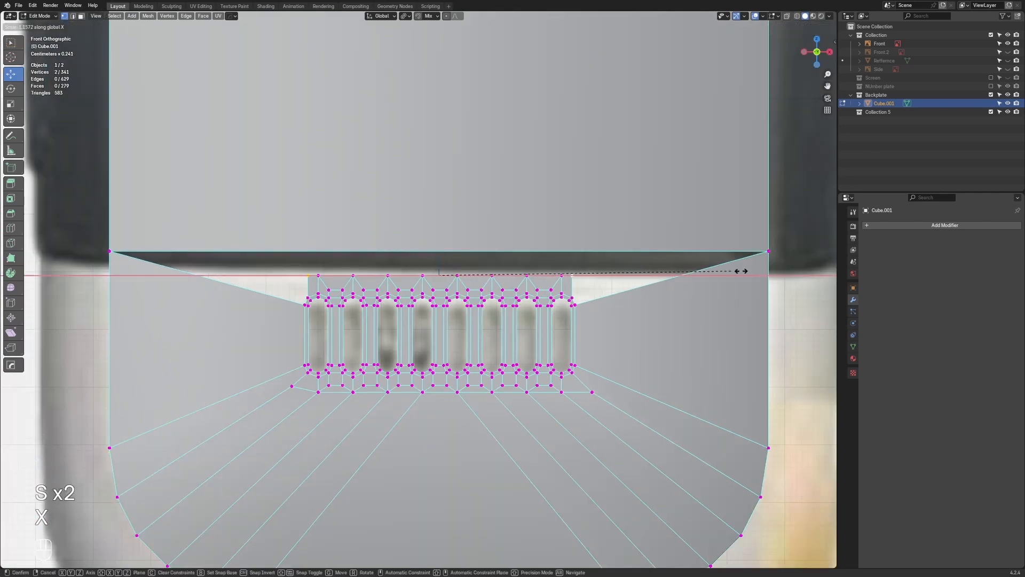
right_click(764, 270)
Change the transform pivot from individual origins and scale the two corner vertices apart along X by about 1.535
click(406, 16)
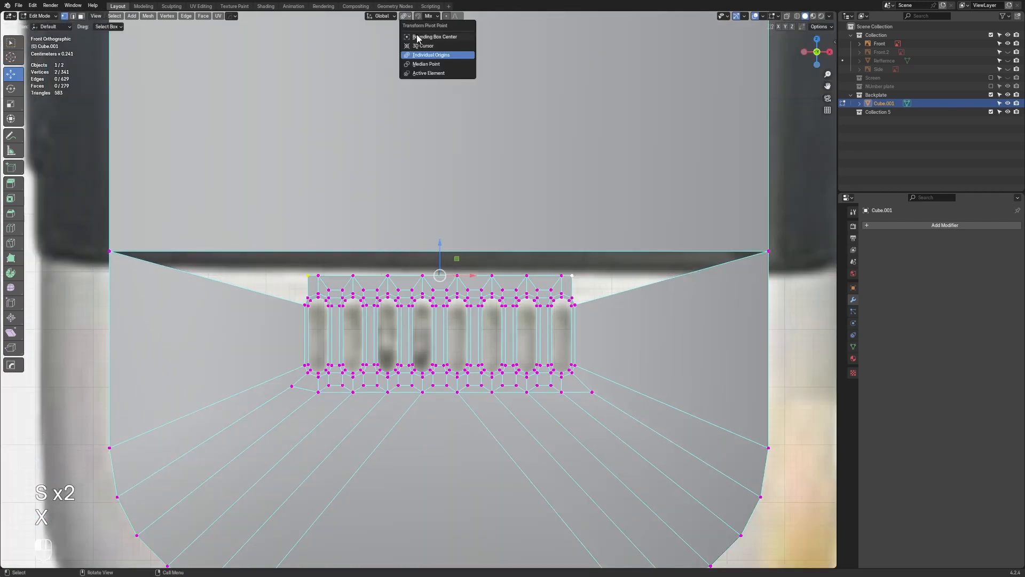
click(425, 49)
key(s)
key(x)
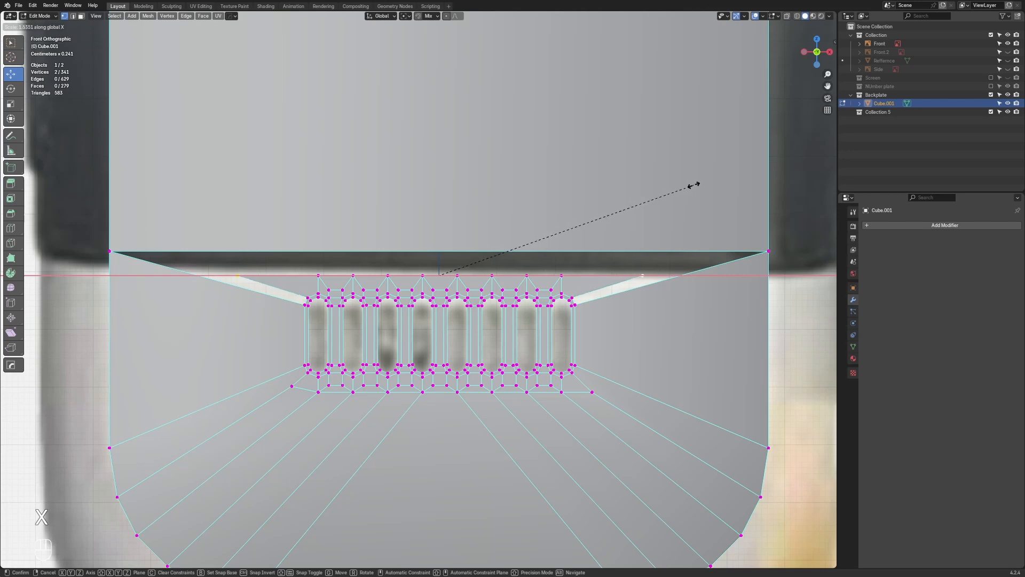
click(693, 184)
Knife-cut both side faces from the lower outer corners of the slot grid up toward the outer corners of the band above
scroll(641, 278, up, 1)
shift+middle_drag(637, 391, 589, 335)
key(k)
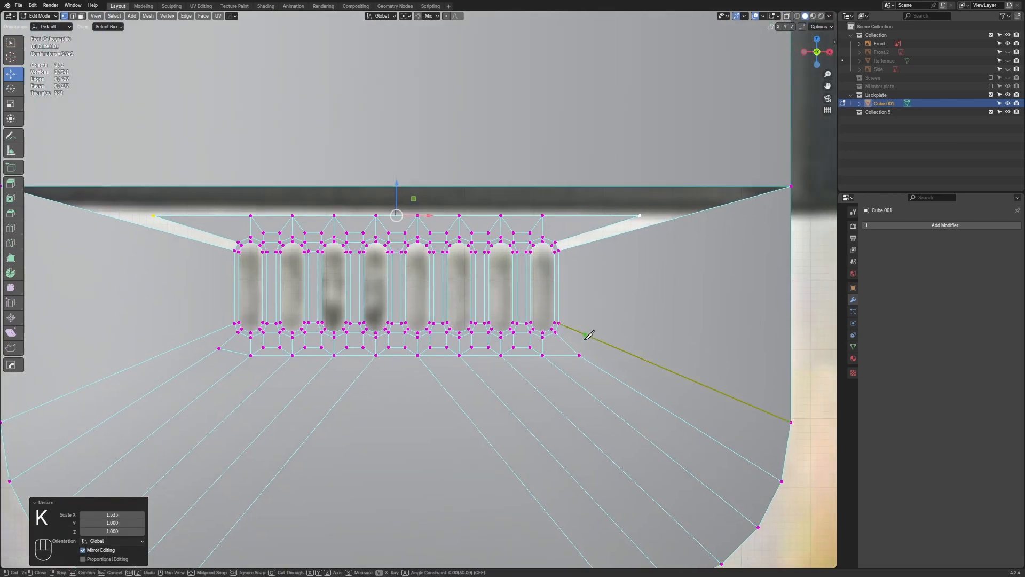
click(587, 336)
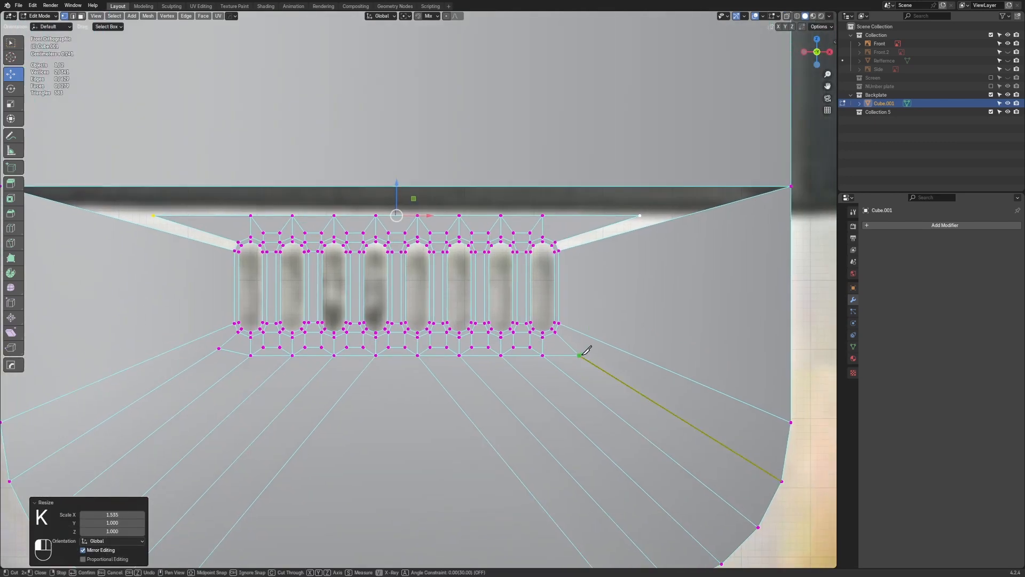
right_click(645, 227)
scroll(645, 228, down, 2)
shift+middle_drag(267, 290, 343, 277)
click(356, 318)
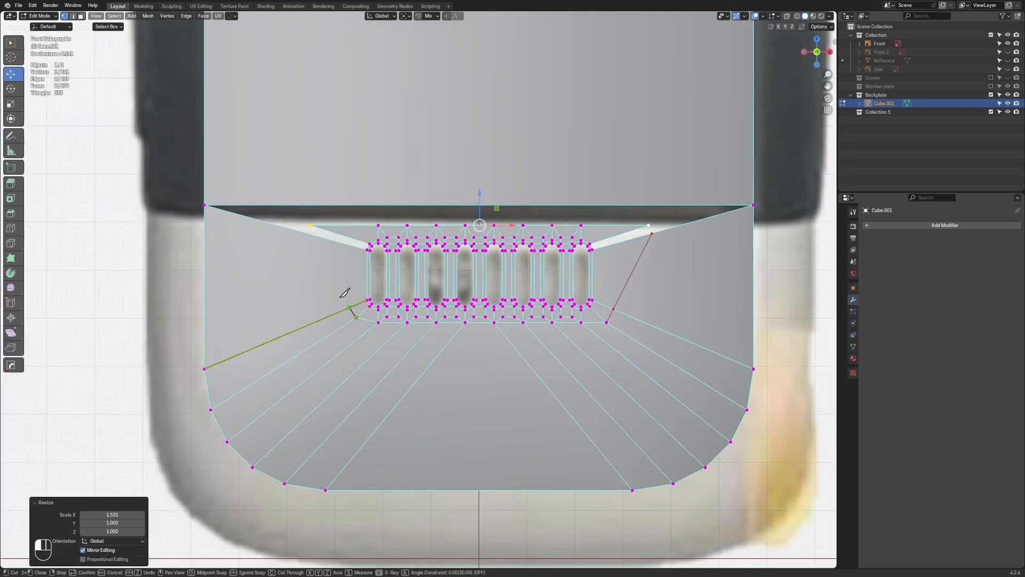
click(311, 226)
key(Return)
Fill the narrow slanted gaps between the band's ends and the side faces on both sides of the slots
scroll(320, 238, up, 2)
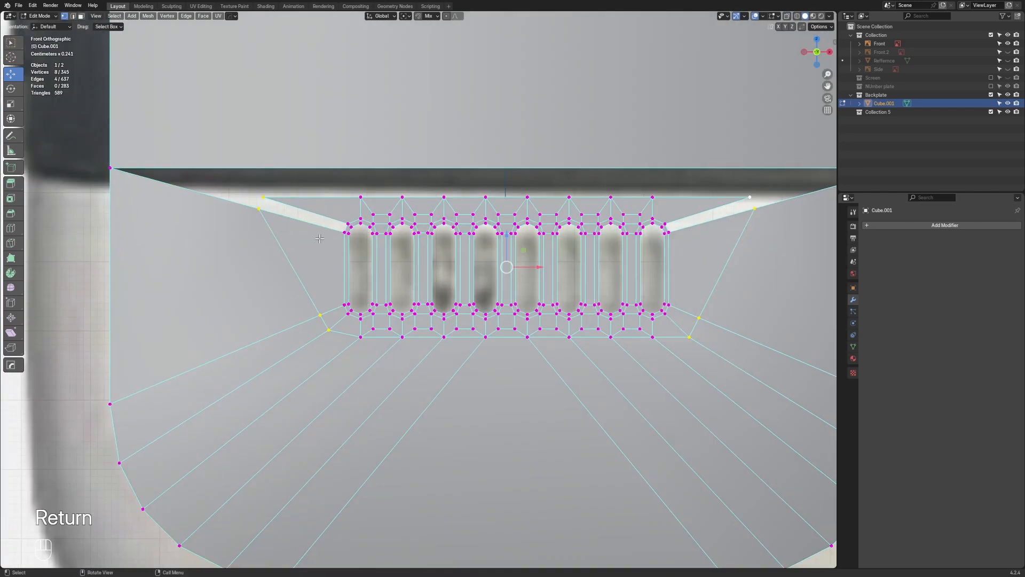
key(2)
click(309, 222)
shift+click(310, 212)
shift+middle_drag(315, 214, 257, 232)
key(f)
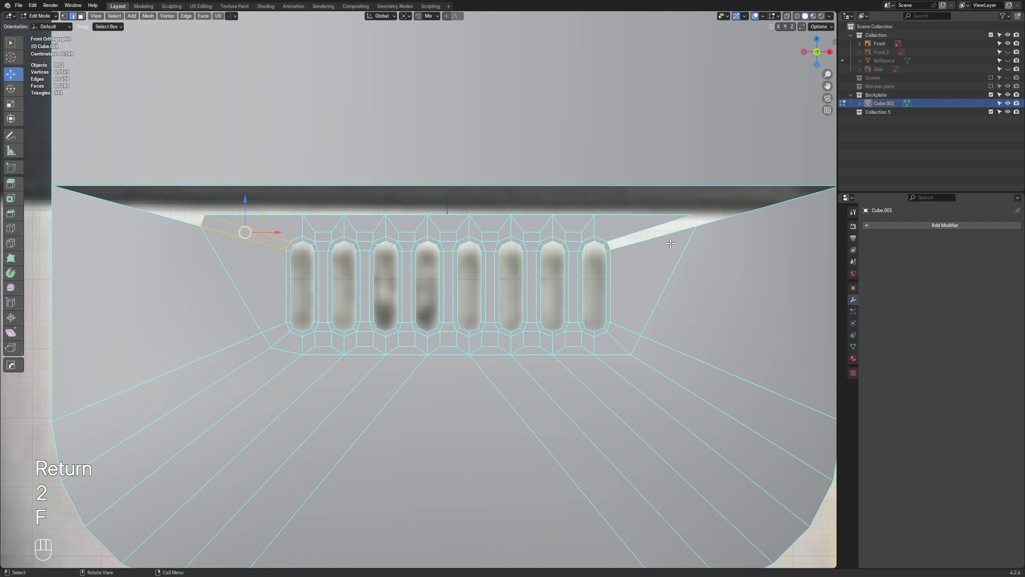
shift+middle_drag(671, 244, 607, 276)
key(f)
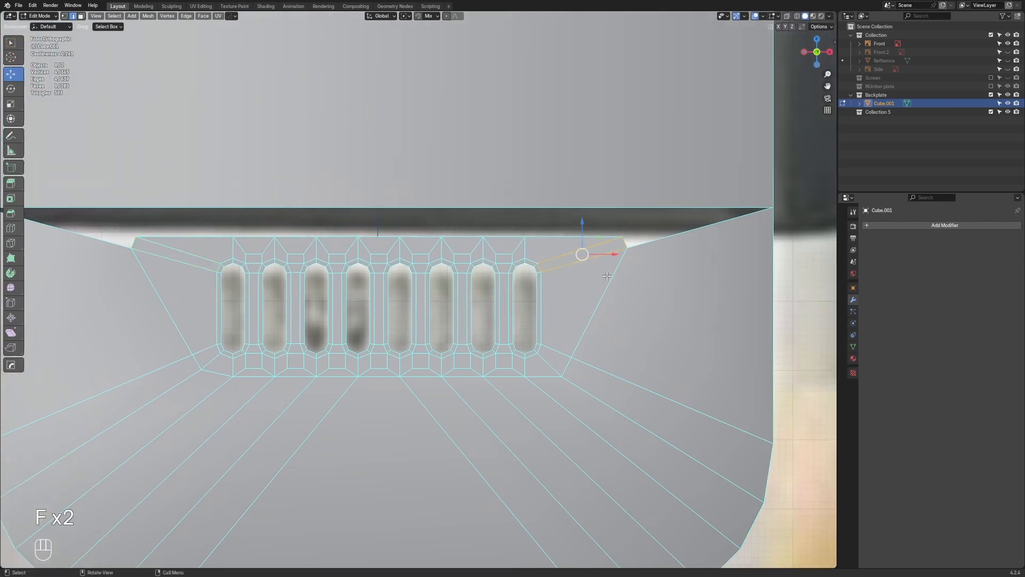
Select the full upper edge of the band above the slots and raise it slightly along Z
click(595, 239)
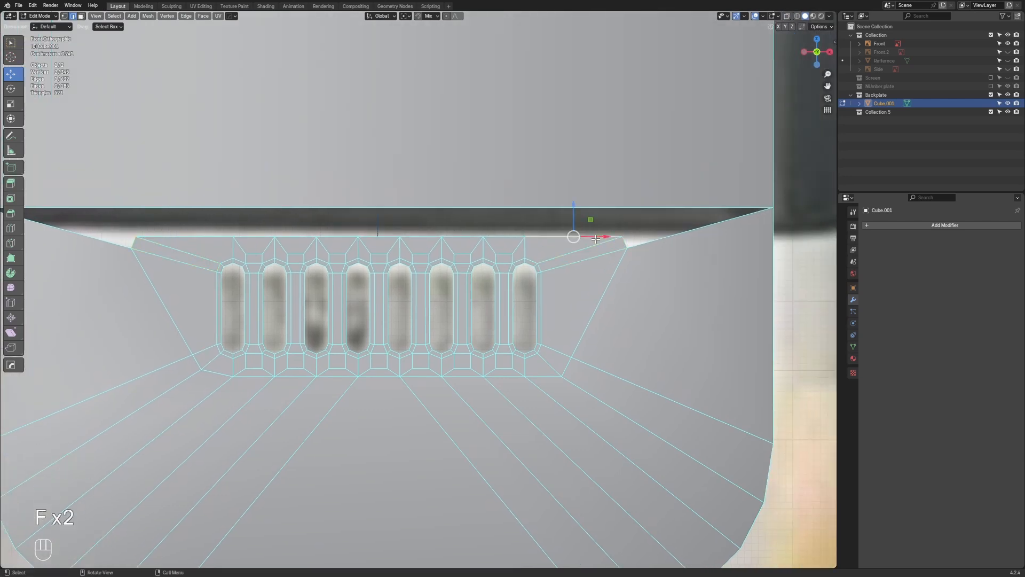
ctrl+click(138, 233)
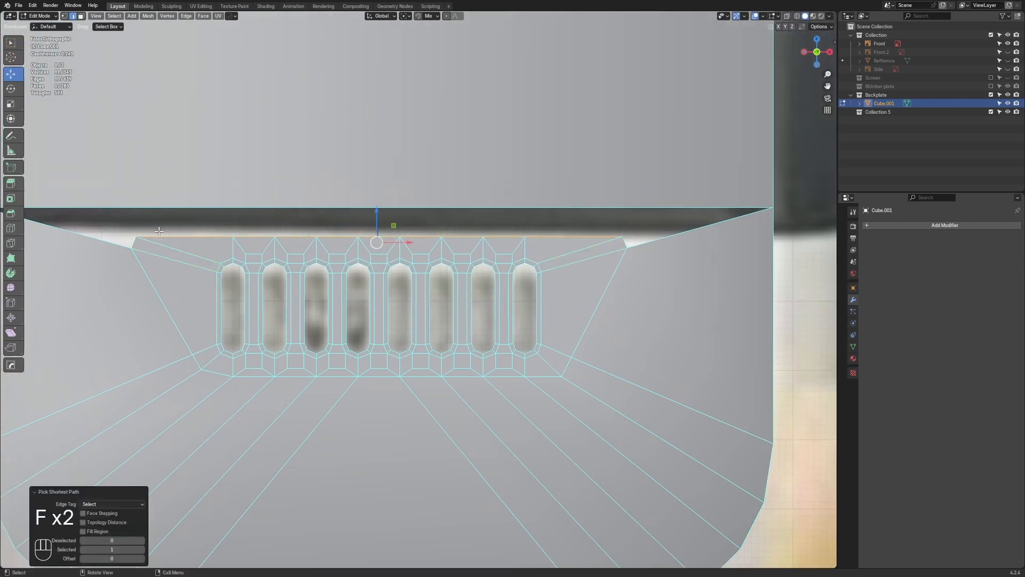
click(394, 202)
key(ctrl+z)
drag(376, 210, 378, 196)
Try to merge the band's right corner vertex into the backplate's right side vertex using At Last
shift+middle_drag(578, 255, 552, 272)
key(1)
click(597, 241)
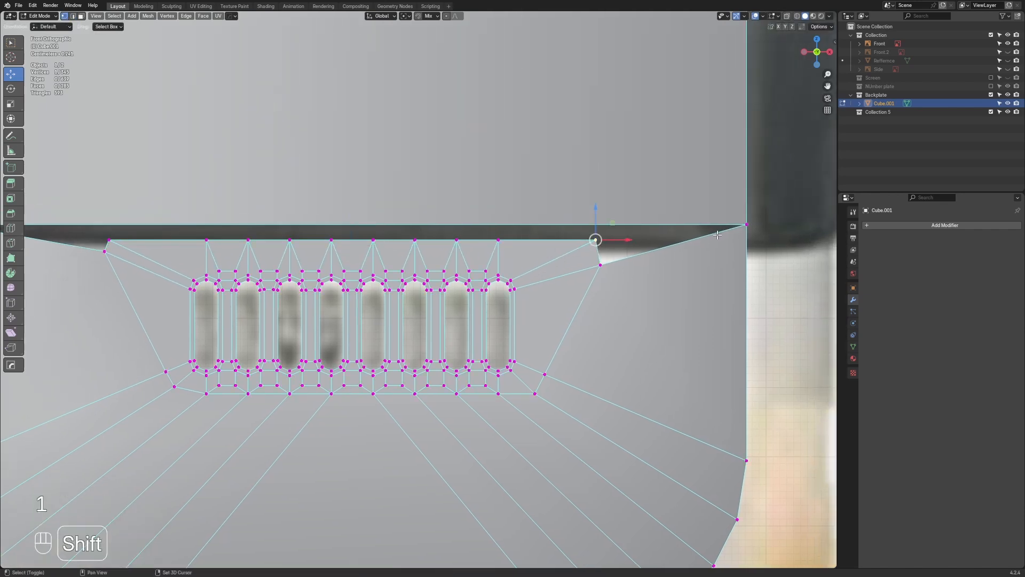
shift+click(732, 229)
key(m)
click(732, 229)
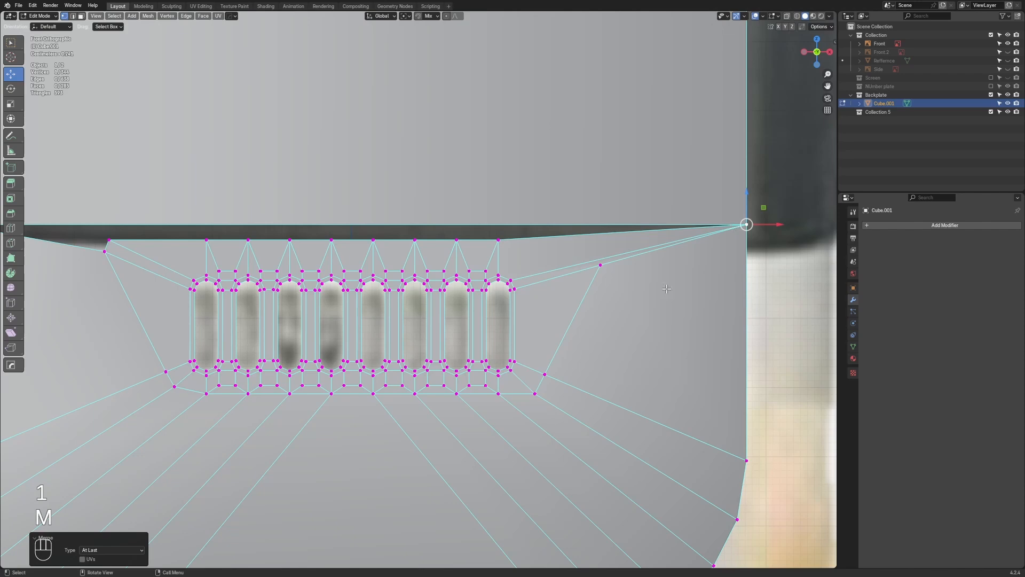
key(ctrl+z)
Knife-cut from the vertex beneath the round camera hole straight down into the plain surface of the backplate
shift+middle_drag(646, 249, 748, 290)
scroll(649, 276, down, 3)
middle_drag(349, 263, 434, 294)
scroll(385, 264, down, 2)
scroll(432, 240, down, 3)
scroll(432, 241, down, 1)
scroll(435, 206, up, 2)
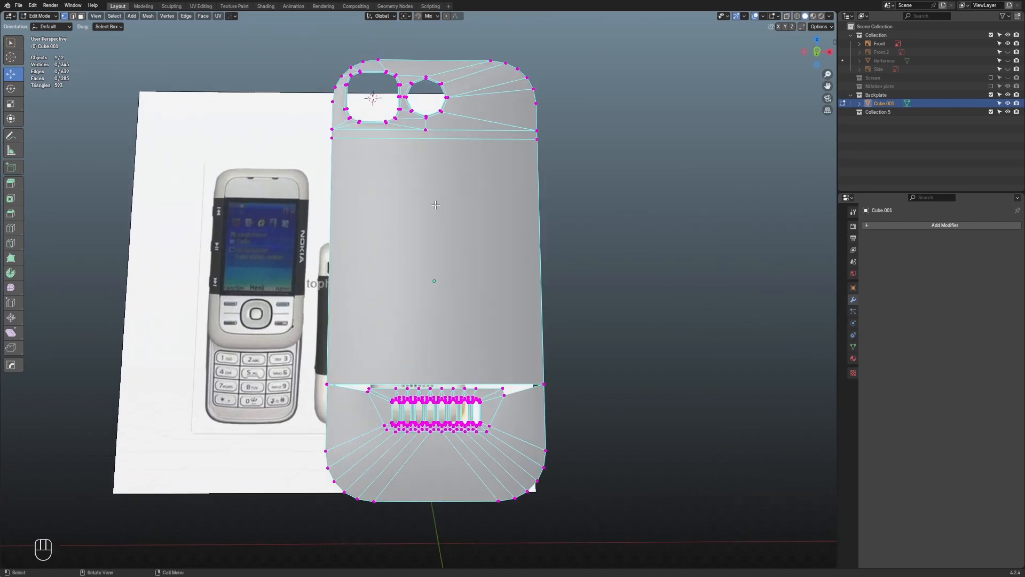
shift+middle_drag(434, 171, 413, 204)
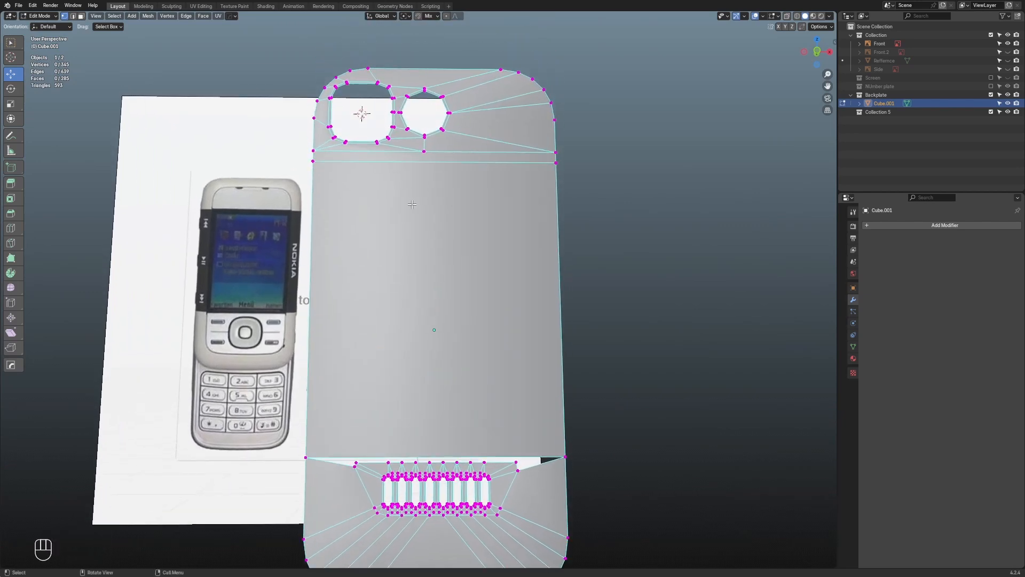
scroll(472, 187, up, 1)
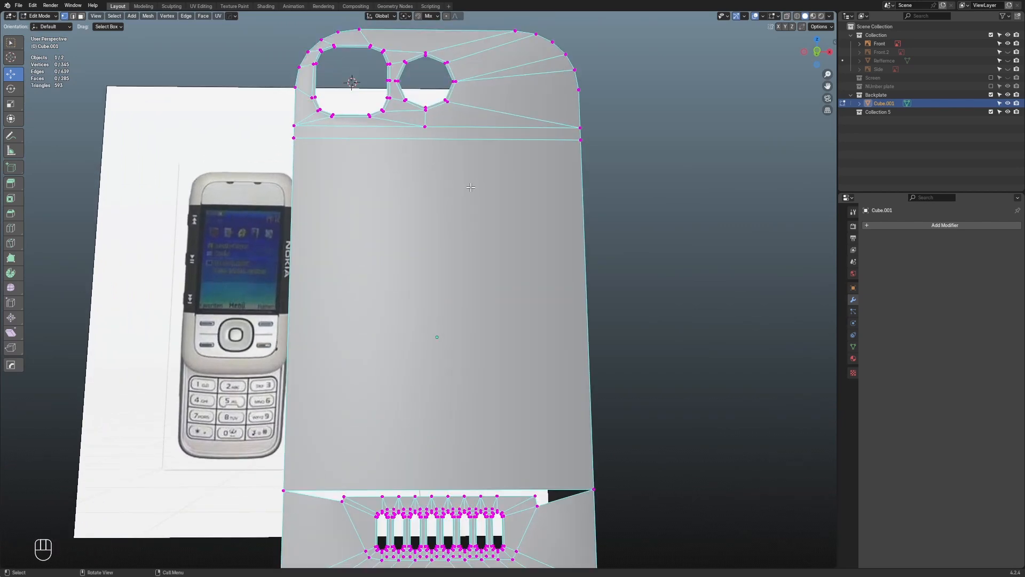
middle_drag(432, 177, 425, 155)
key(k)
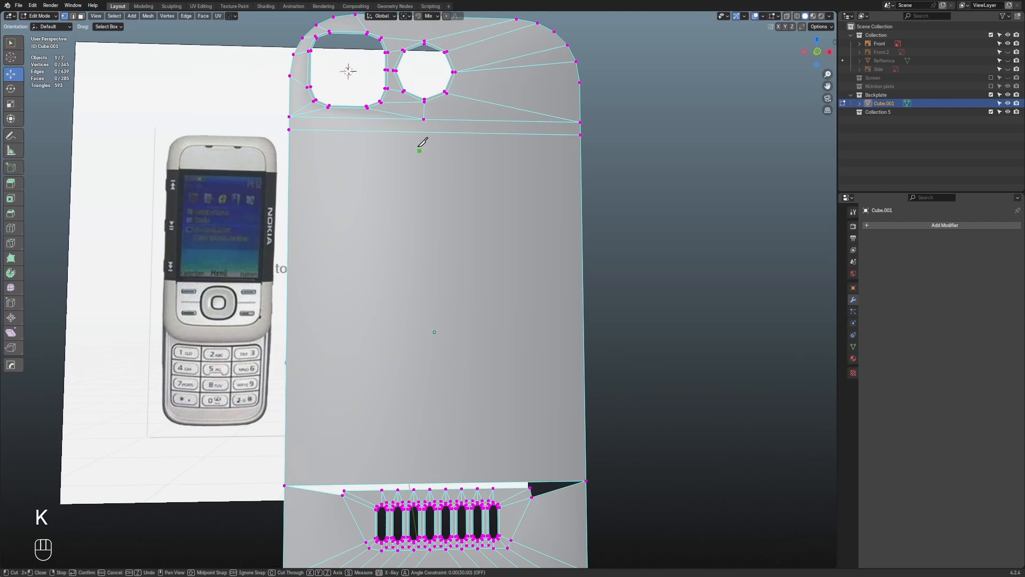
click(425, 119)
click(424, 198)
key(Return)
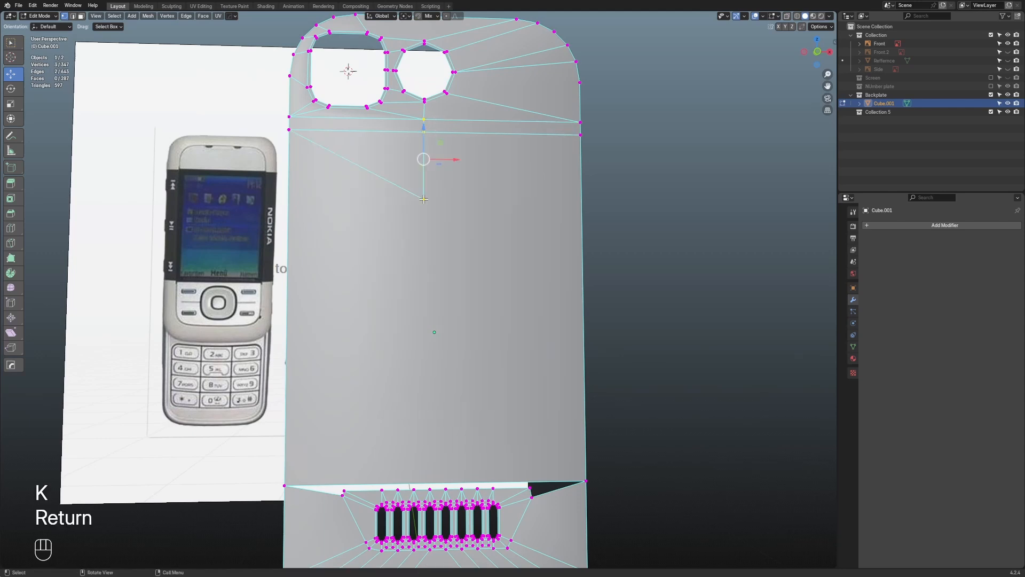
Select the row of vertices directly above the slots on the band's upper edge to check how many there are
scroll(436, 235, up, 1)
key(1)
shift+middle_drag(349, 421, 366, 376)
key(3)
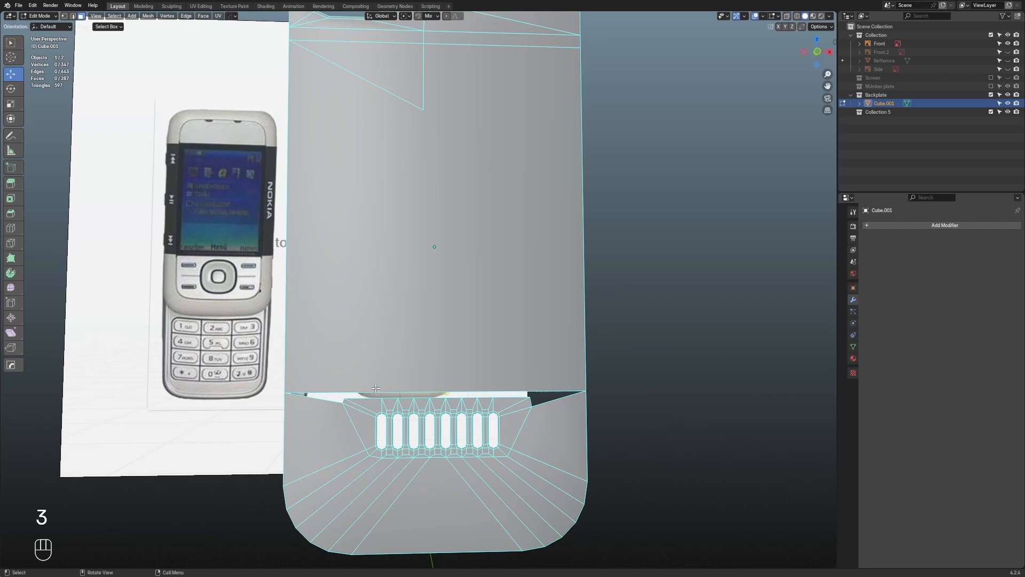
scroll(396, 368, up, 2)
key(1)
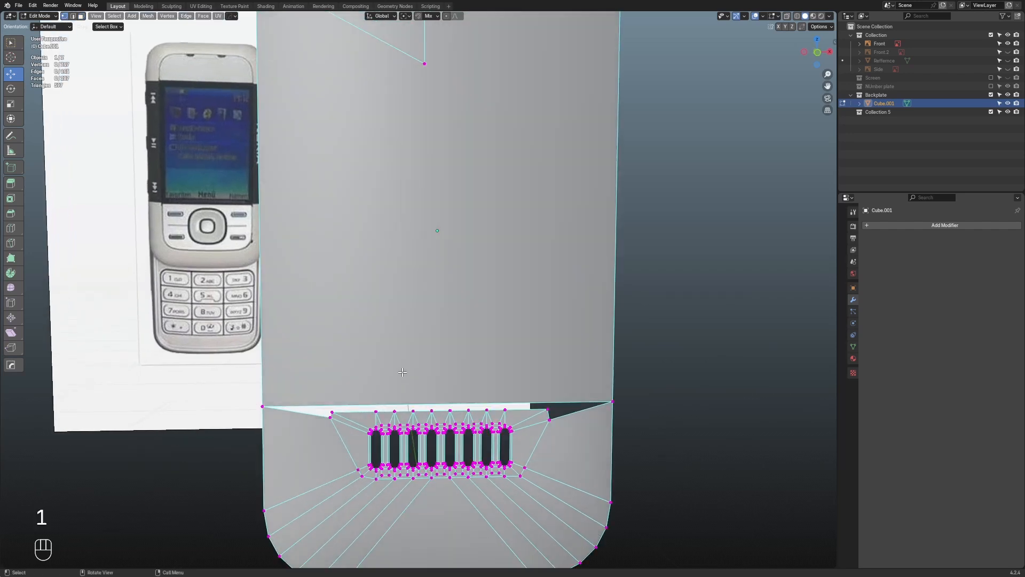
scroll(396, 398, up, 1)
shift+middle_drag(395, 398, 399, 369)
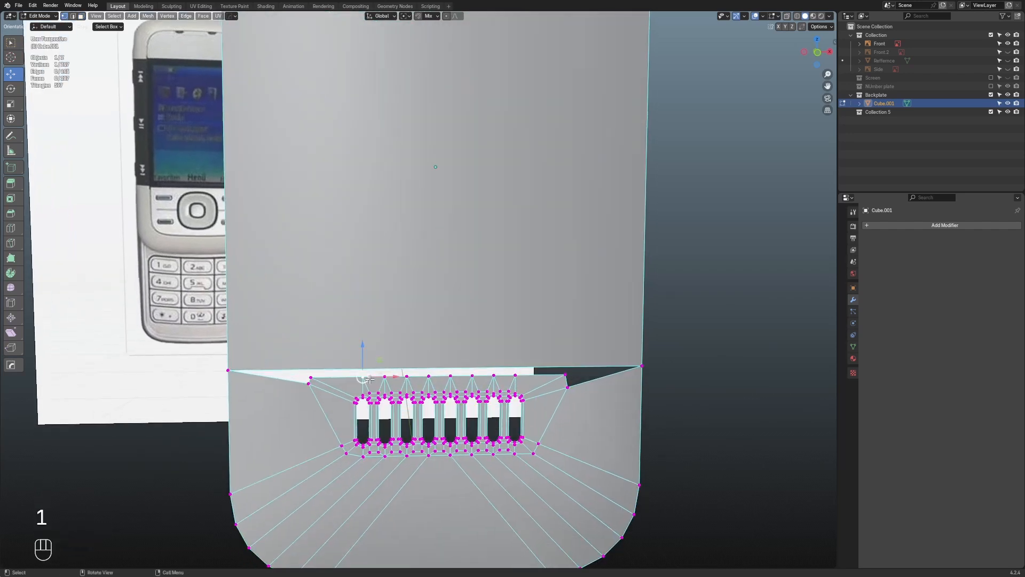
ctrl+click(526, 365)
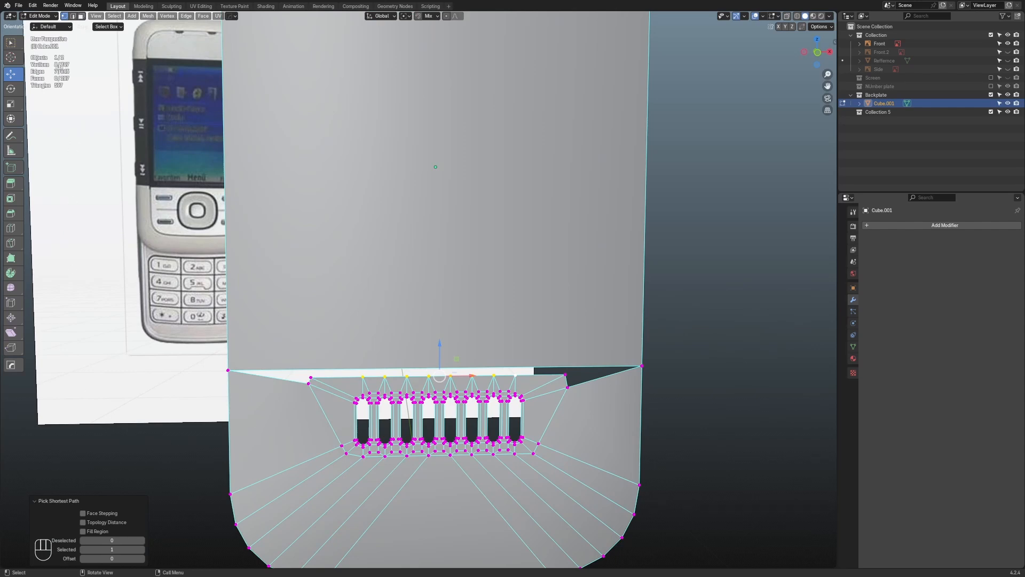
Subdivide the large plate's lower edge above the slots with a loop cut of 8 cuts
scroll(370, 282, up, 1)
key(ctrl+r)
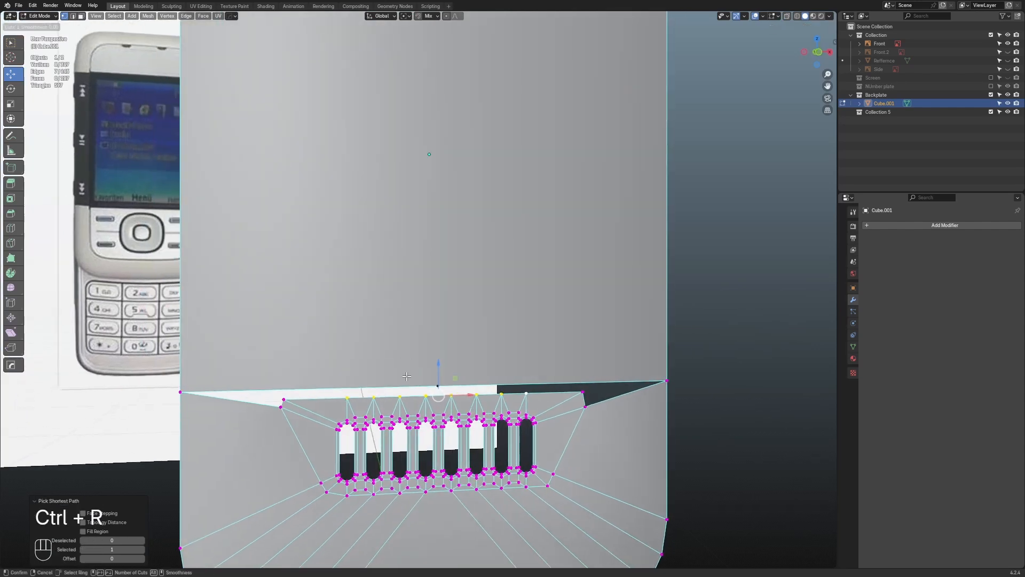
click(407, 376)
middle_drag(407, 376, 446, 391)
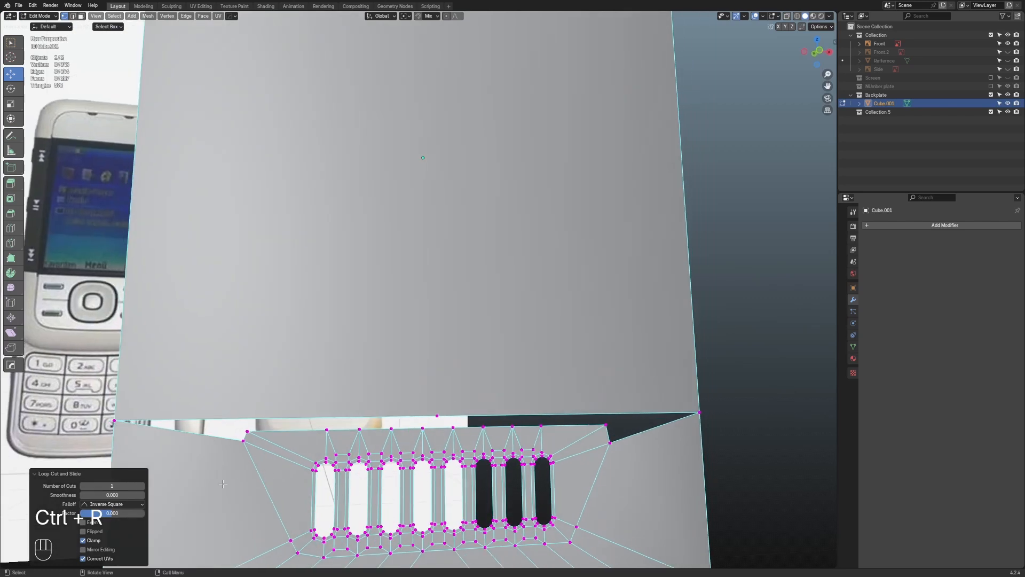
click(142, 486)
click(142, 486)
click(124, 486)
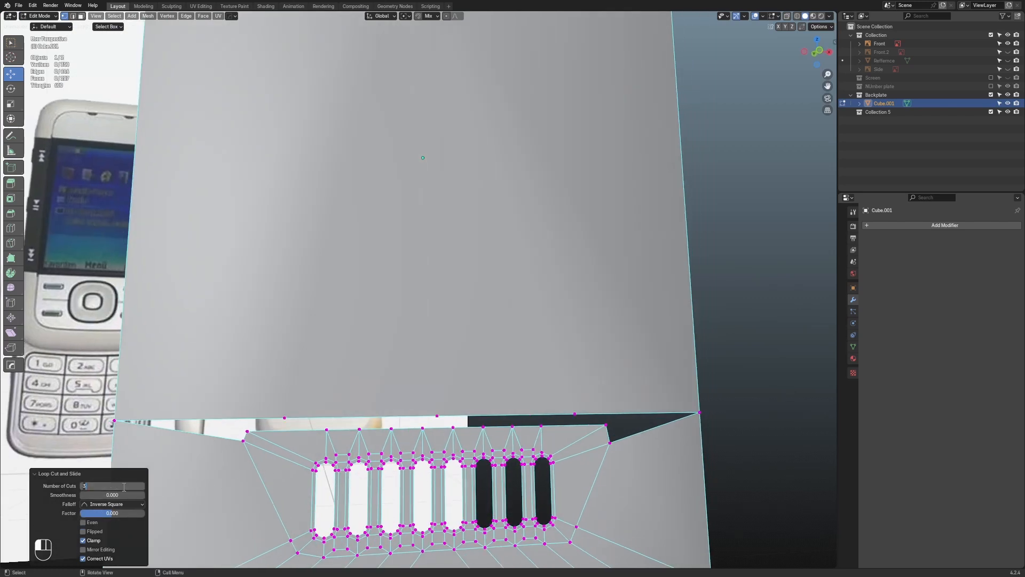
text(8)
key(Return)
Select the eight new vertices on the plate's lower edge and scale them inward to line up with the band's vertices above the slots
middle_drag(420, 331, 356, 391)
click(215, 408)
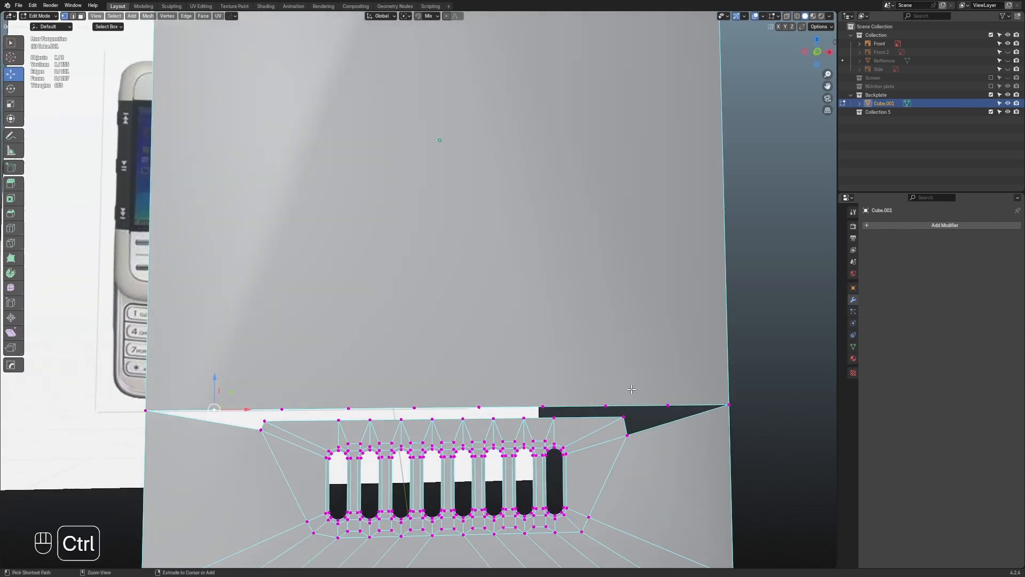
ctrl+click(658, 396)
key(s)
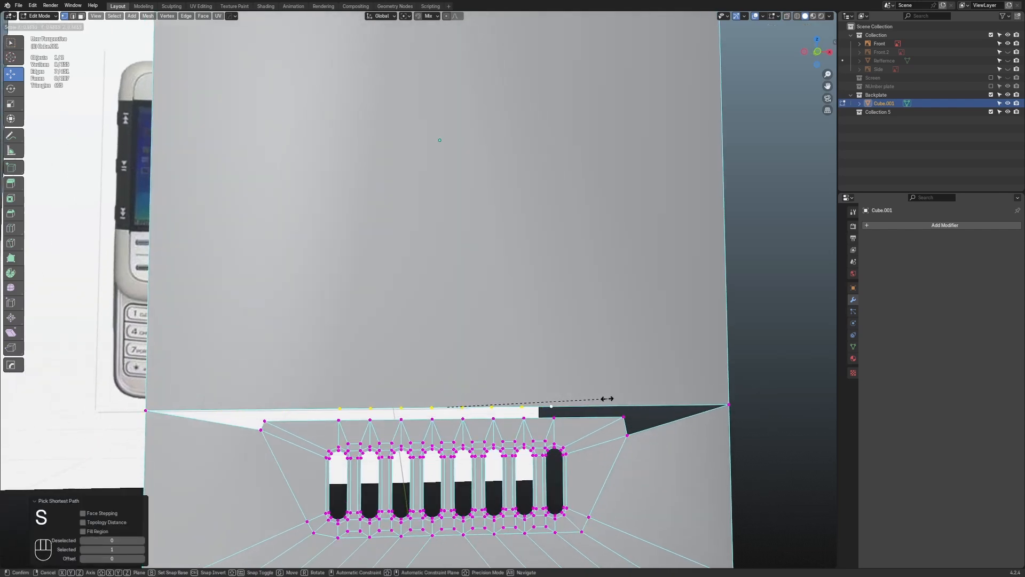
click(607, 399)
Bridge the aligned segments of the plate's lower edge with the matching segments of the band's upper edge
key(2)
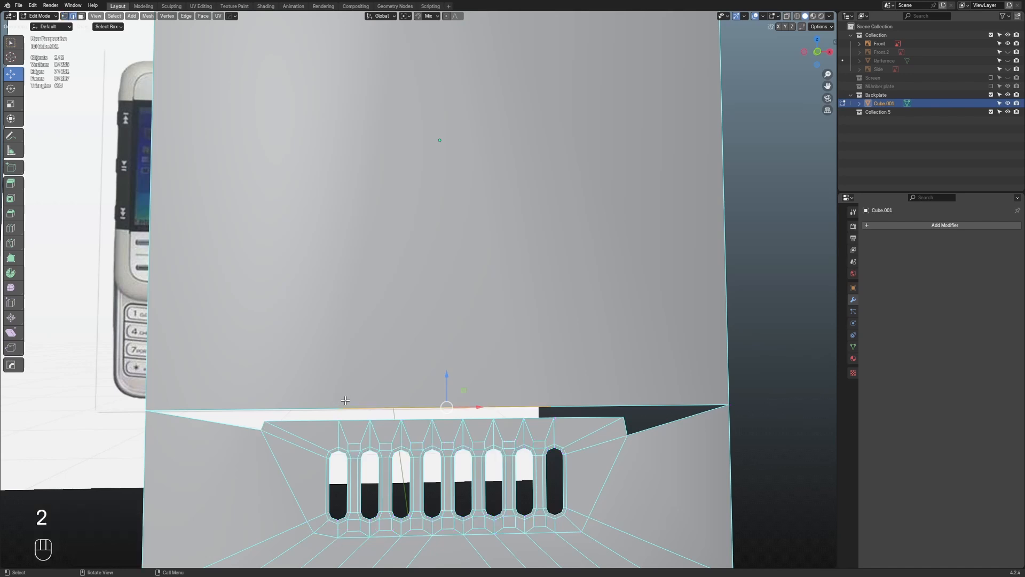
drag(345, 397, 352, 425)
key(ctrl+z)
scroll(341, 433, up, 1)
shift+middle_drag(340, 445, 343, 433)
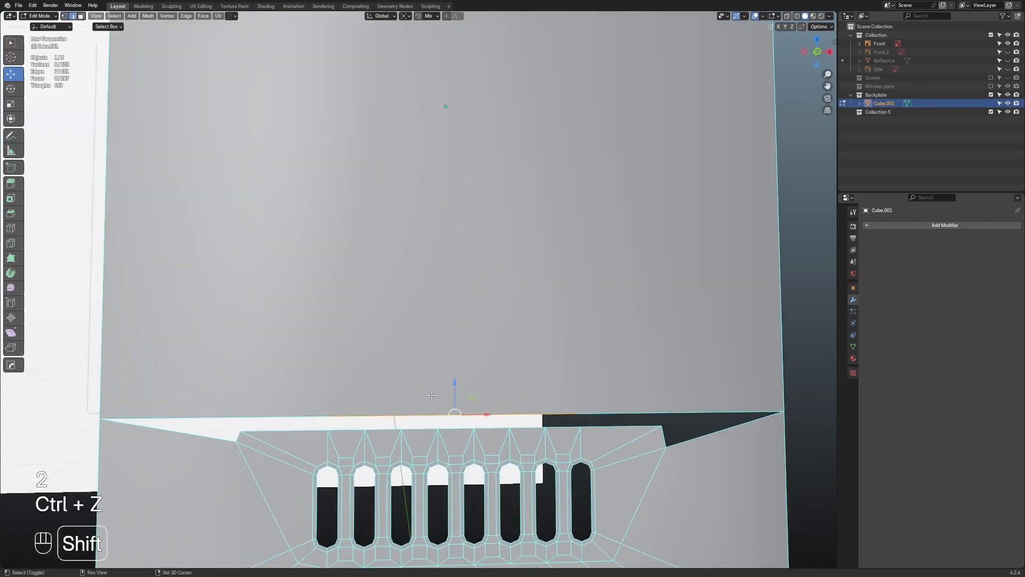
ctrl+click(563, 426)
key(q)
mouse_move(565, 417)
click(615, 417)
scroll(607, 408, down, 2)
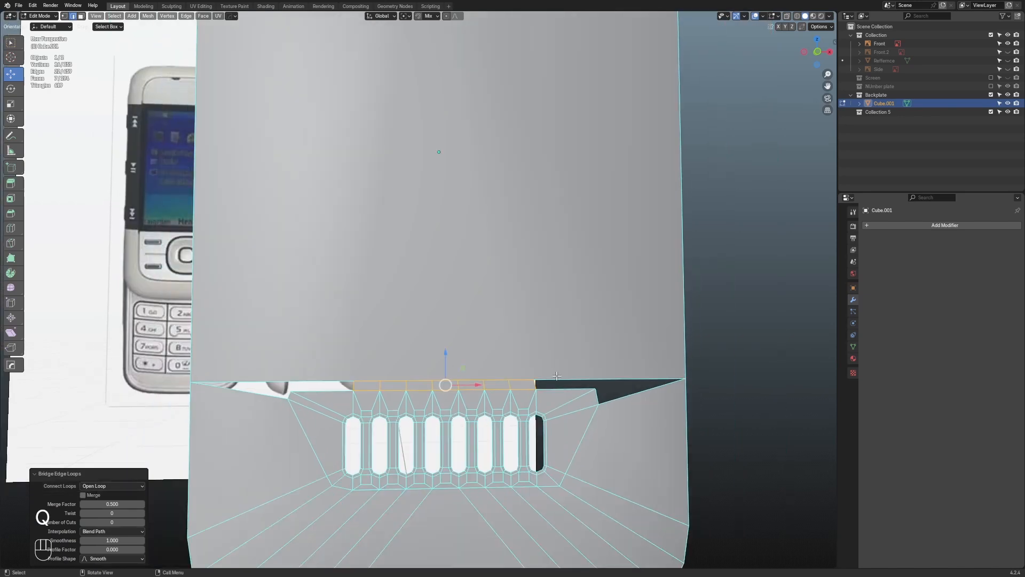
scroll(557, 376, up, 1)
click(558, 376)
Select the band's two outer corner vertices and scale them closer together by about 0.888 in front view
shift+middle_drag(456, 385, 468, 367)
middle_drag(303, 394, 320, 407)
key(1)
click(309, 370)
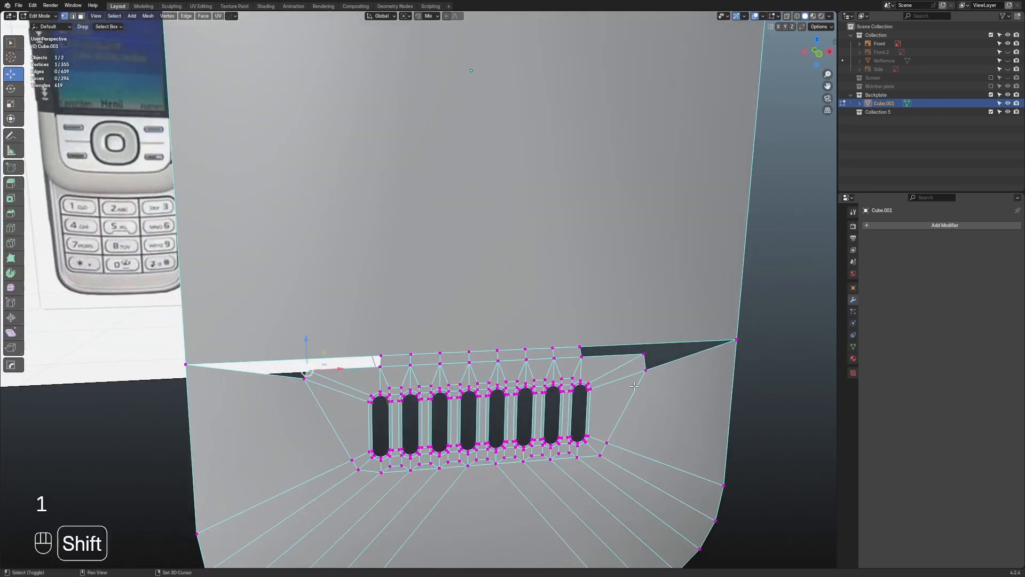
key(KP_1)
key(s)
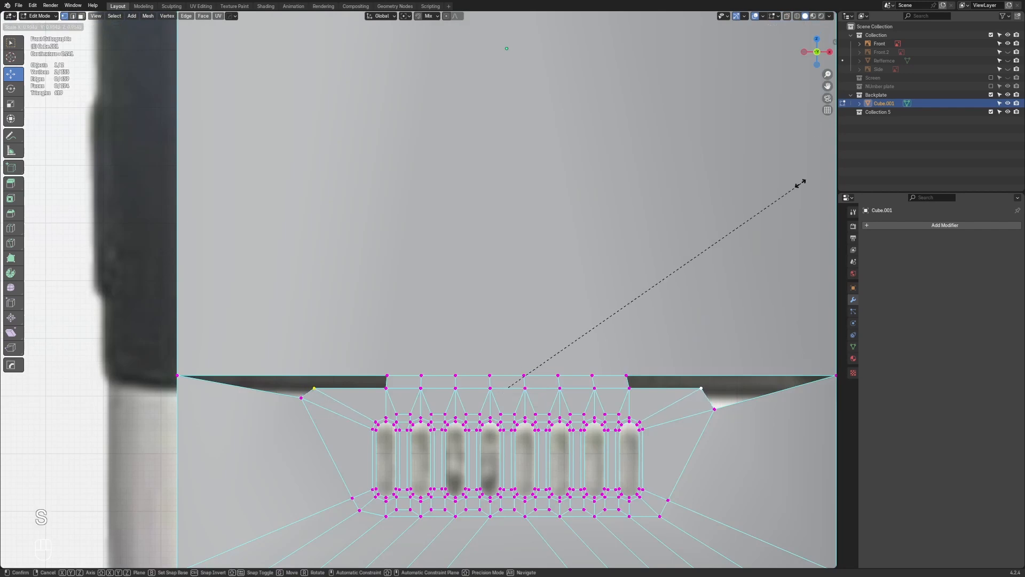
click(779, 195)
shift+middle_drag(778, 196, 756, 157)
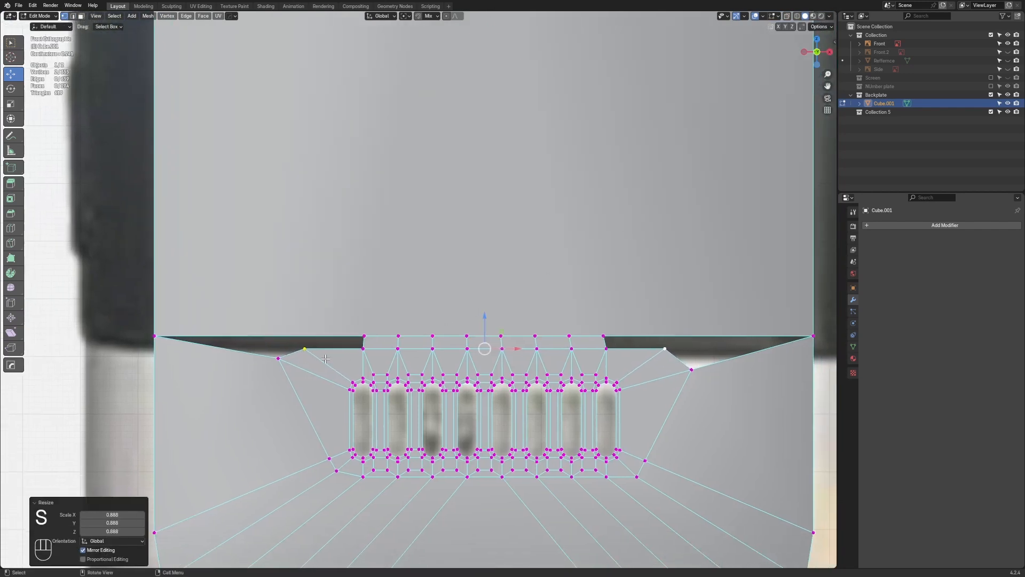
Add a vertex to each outer segment of the plate's lower edge and move both inward above the band's corners, the left one about 1.82 cm
scroll(314, 310, down, 1)
key(ctrl+r)
click(311, 321)
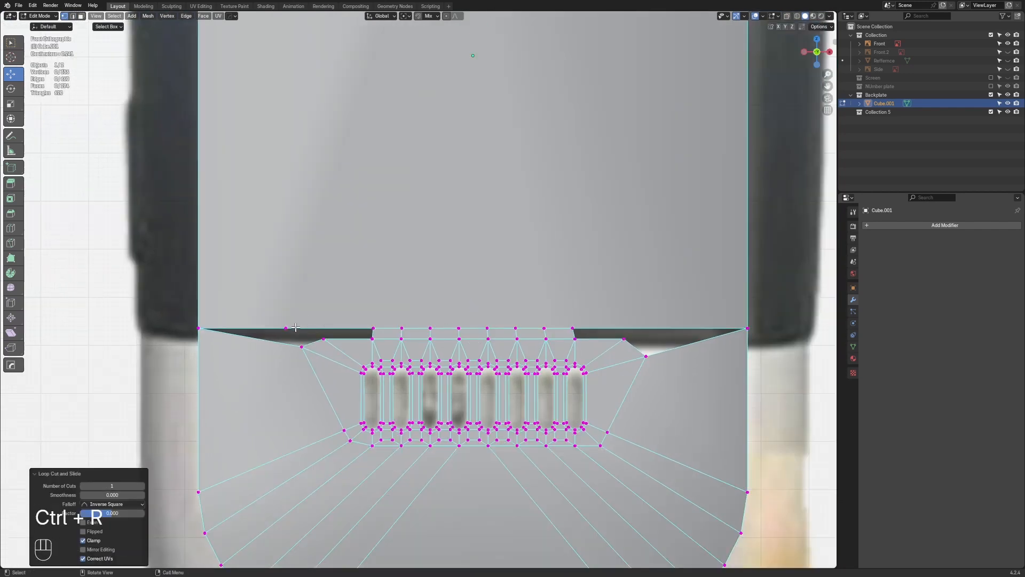
click(290, 327)
drag(324, 328, 359, 331)
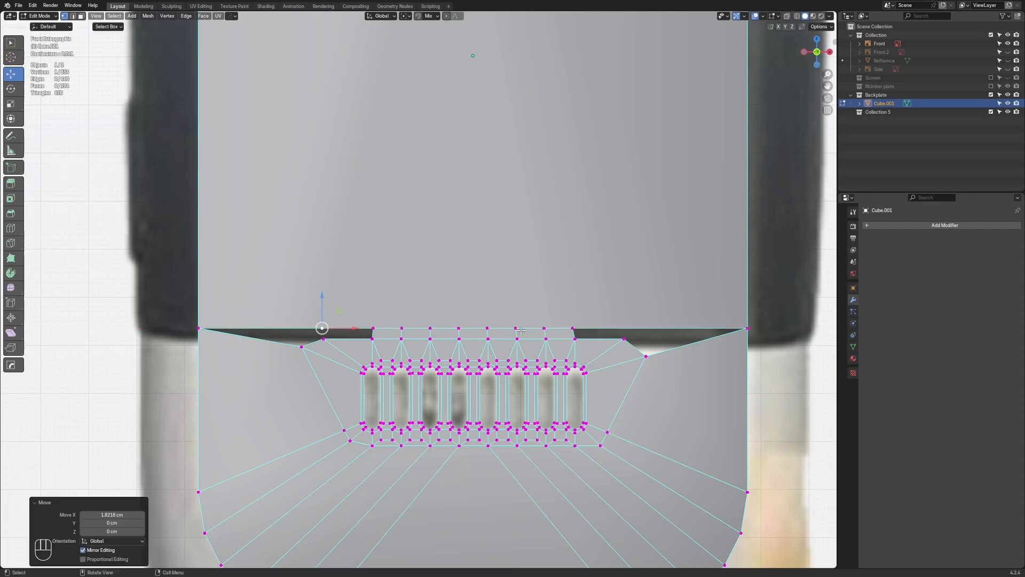
key(ctrl+r)
click(641, 321)
click(660, 328)
drag(690, 328, 656, 328)
Fill the remaining gaps between the plate's lower edge and the band with faces on both sides of the slots
key(2)
shift+click(603, 328)
shift+click(597, 339)
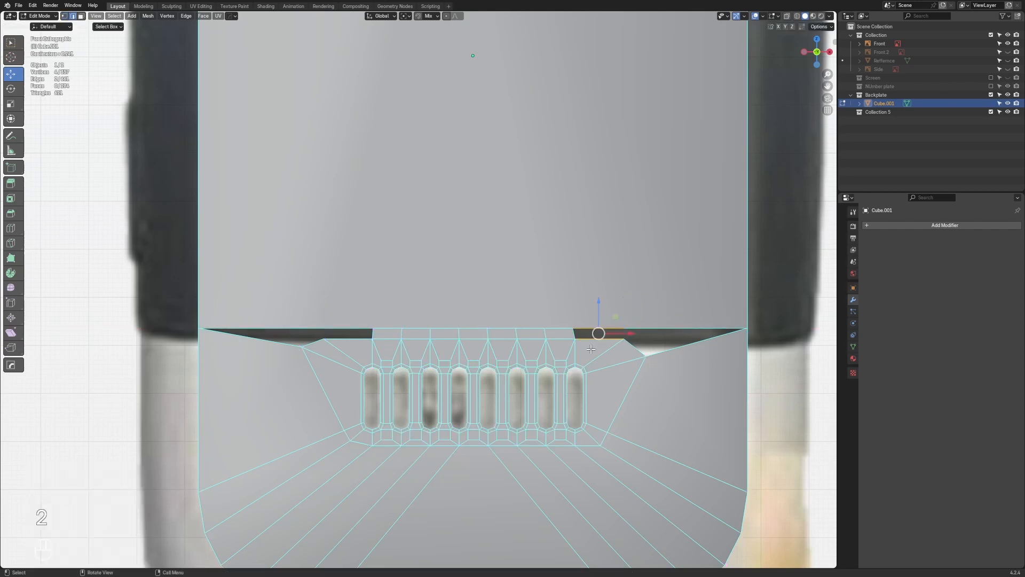
key(f)
key(f)
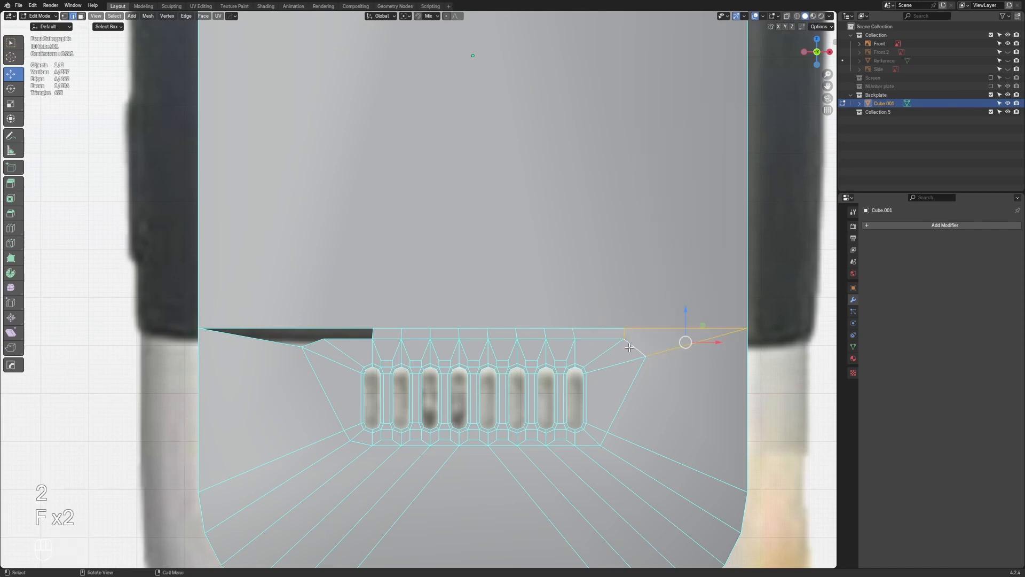
key(f)
key(f)
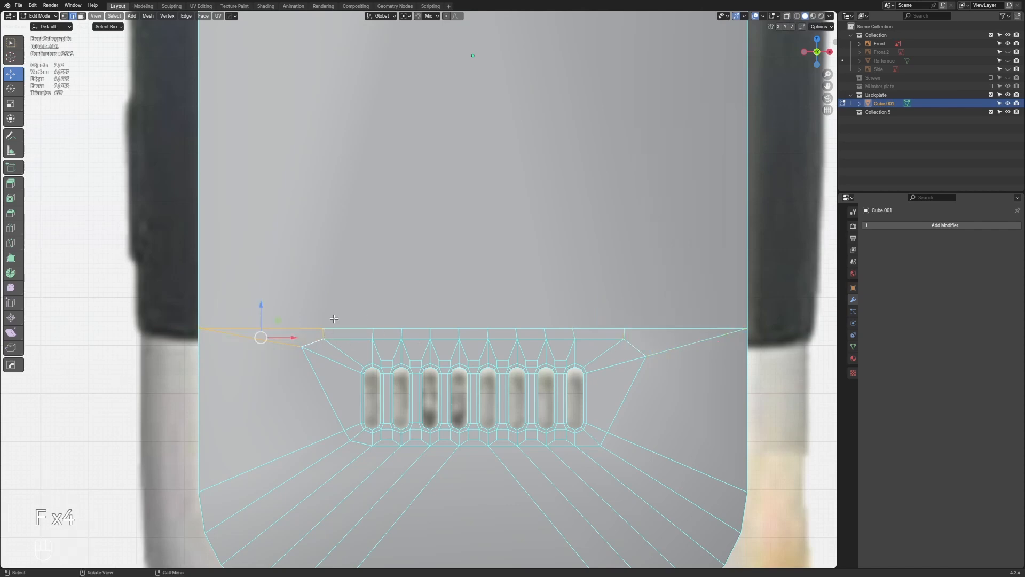
Connect the vertex below the camera cutouts to the two outer vertices of the plate's lower edge above the slots
scroll(412, 315, down, 5)
key(1)
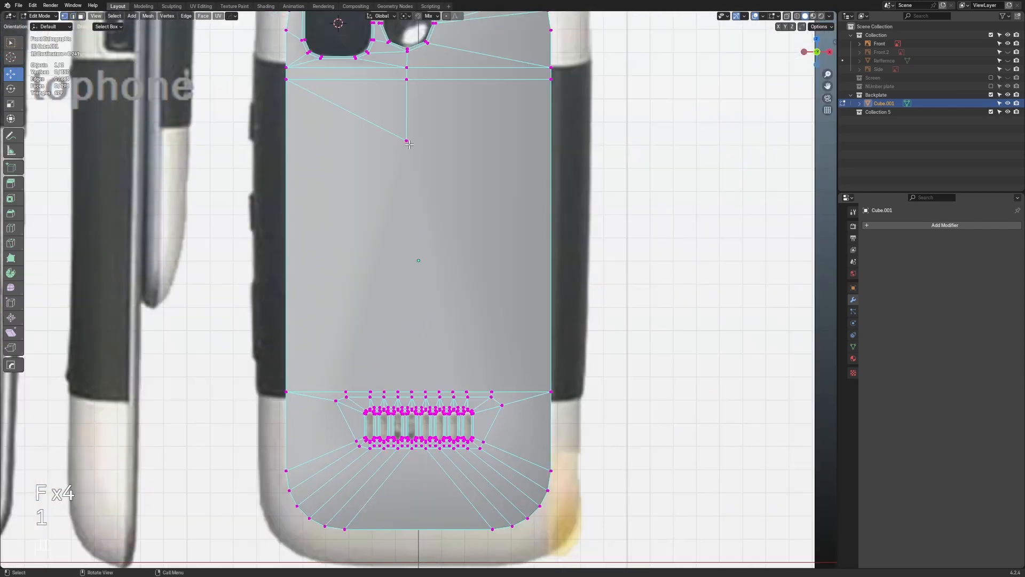
shift+click(346, 388)
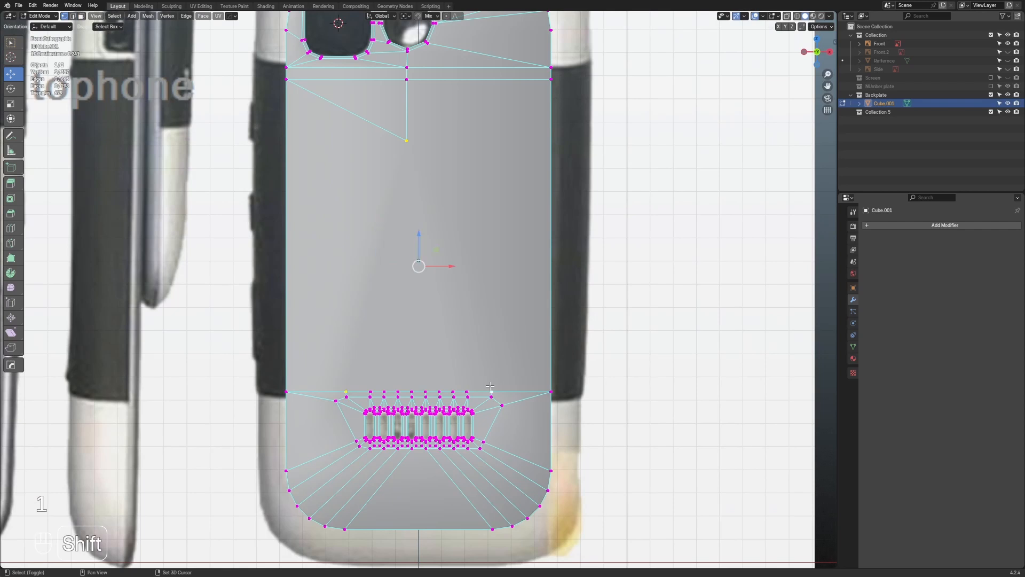
key(j)
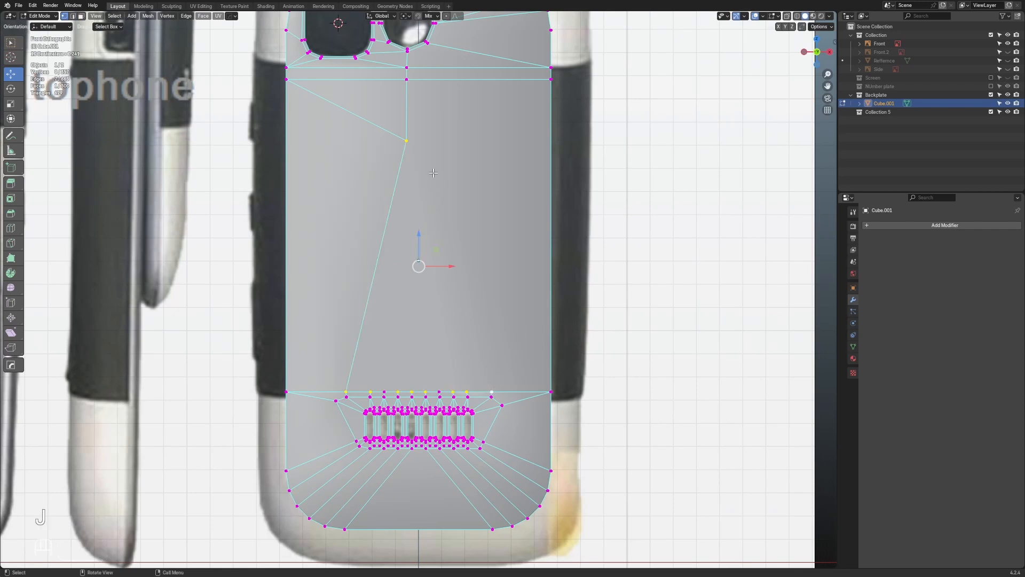
key(ctrl+z)
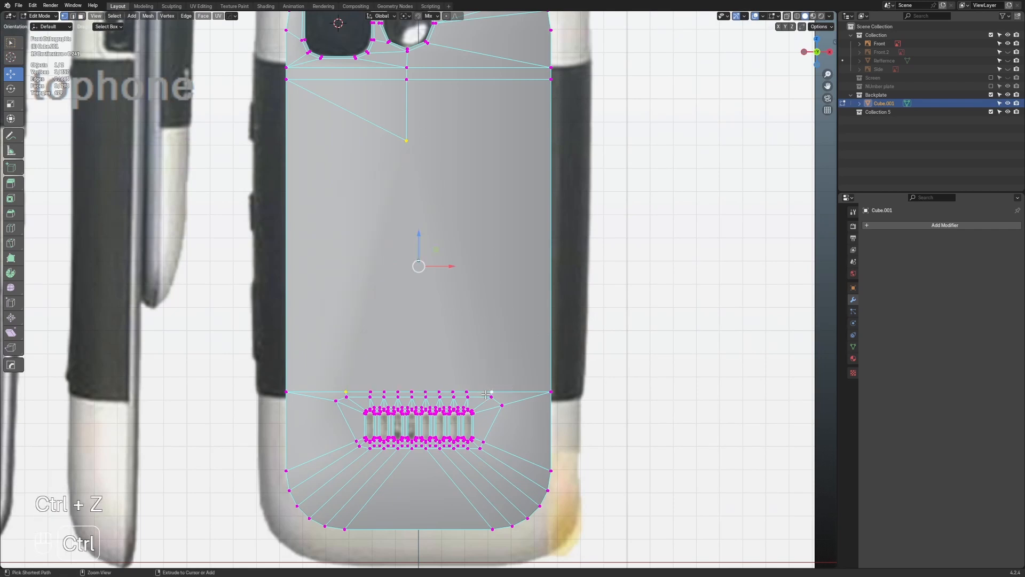
key(j)
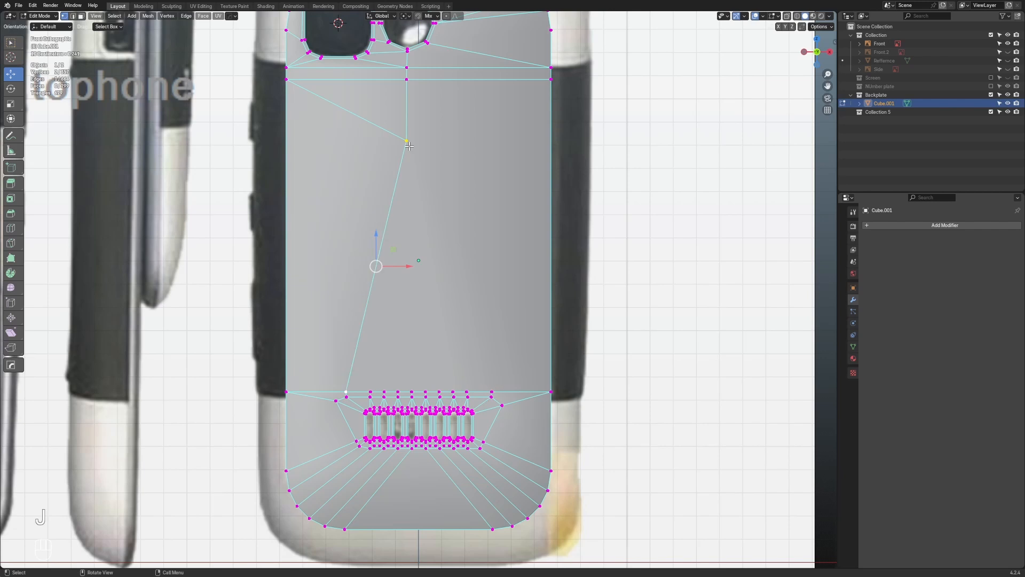
shift+click(496, 384)
key(j)
Select the tall triangular face above the slots and triangulate it into a fan
key(2)
key(3)
ctrl+click(414, 340)
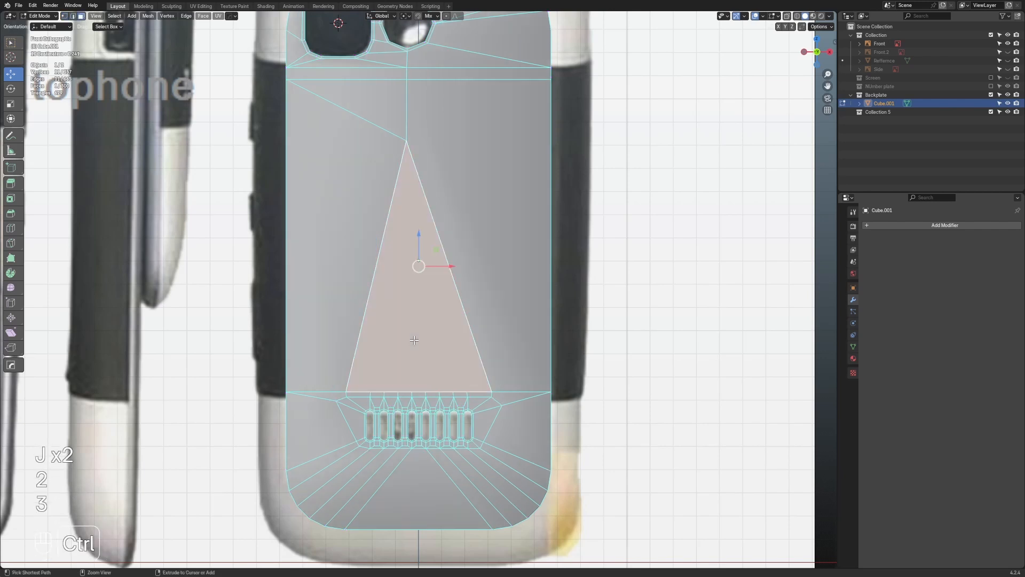
key(ctrl+t)
click(650, 281)
Move the left outer vertex of the slot band straight down, away from the plate's lower edge
scroll(523, 331, down, 2)
shift+middle_drag(399, 382, 465, 307)
scroll(466, 307, up, 3)
key(1)
drag(450, 278, 431, 302)
key(ctrl+z)
drag(464, 322, 449, 291)
scroll(448, 291, up, 2)
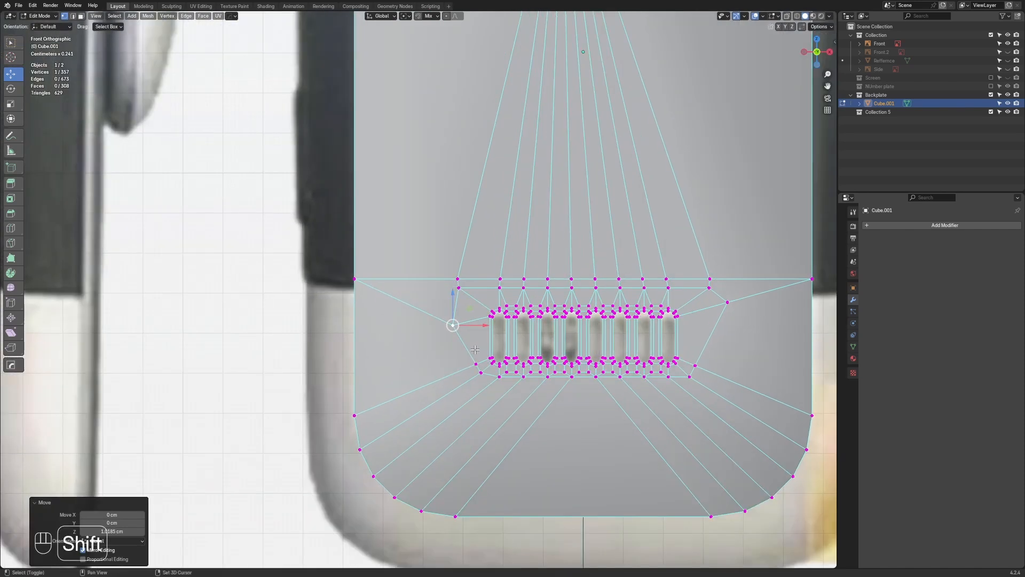
Select the row of vertices along the plate's lower edge above the slots and edge-slide it down onto the band's upper edge
shift+middle_drag(457, 294, 441, 321)
click(440, 308)
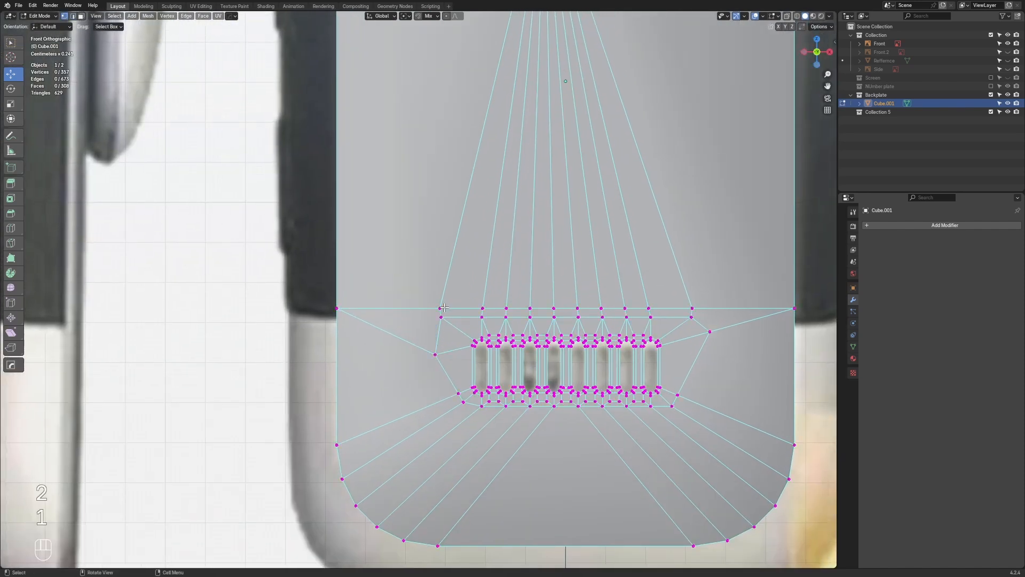
ctrl+click(695, 307)
key(g)
key(g)
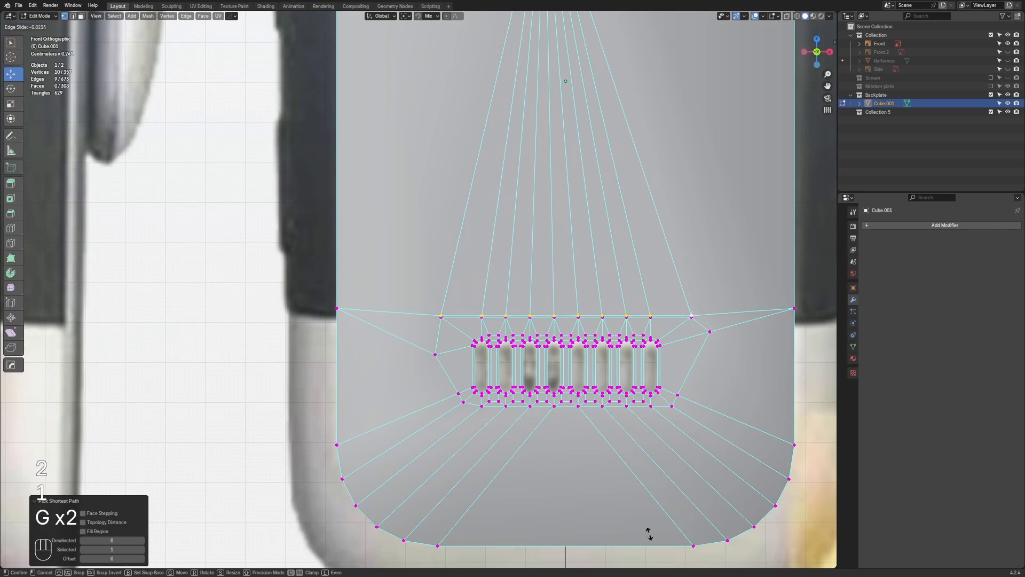
click(541, 136)
Select the entire backplate mesh and merge its overlapping vertices by distance
key(a)
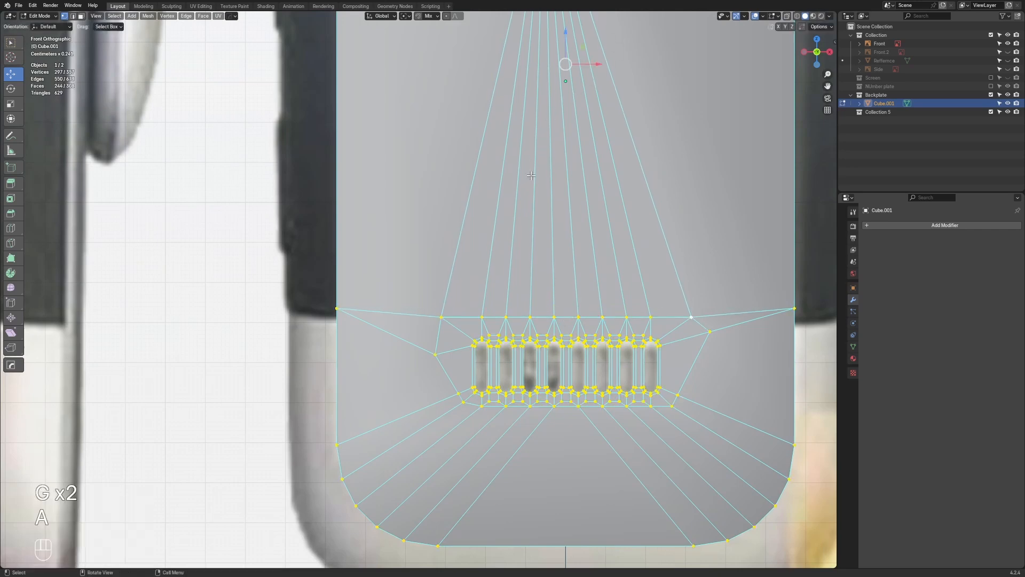
key(m)
click(532, 177)
click(600, 248)
Move the right outer vertex of the slot band down, closer to the height of its left counterpart
shift+middle_drag(623, 244, 554, 167)
scroll(550, 171, up, 1)
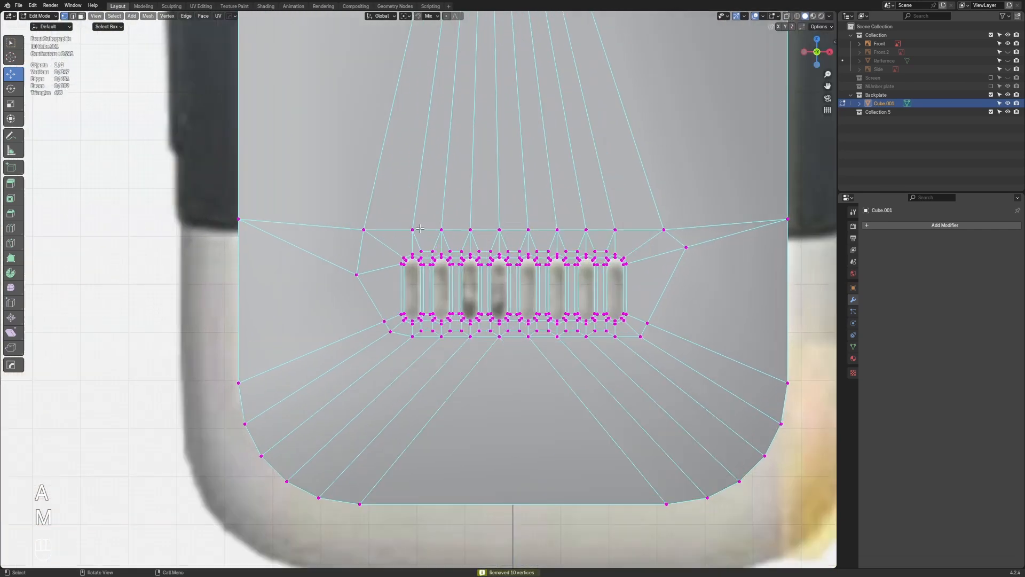
key(2)
alt+shift+click(358, 251)
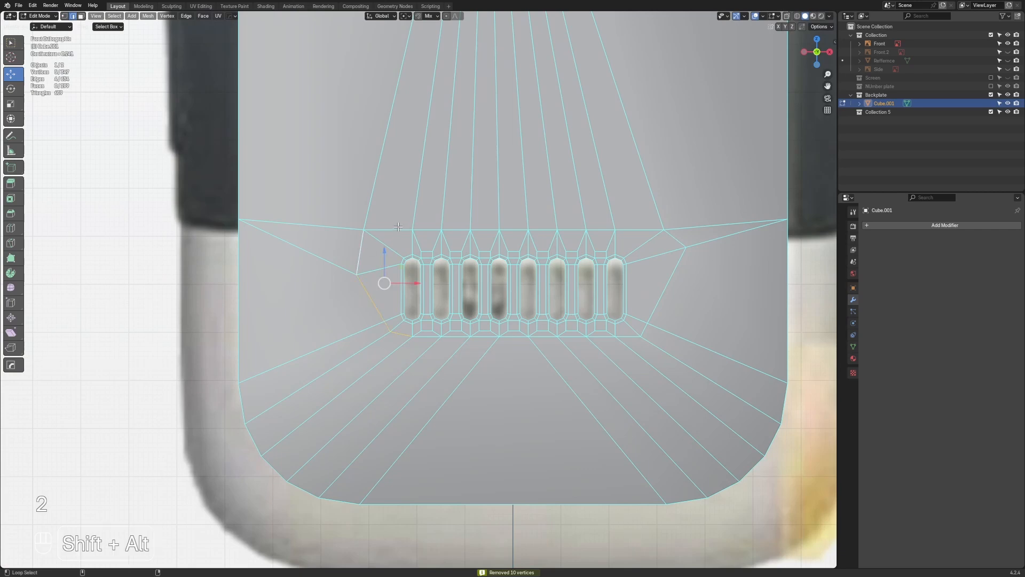
shift+click(601, 229)
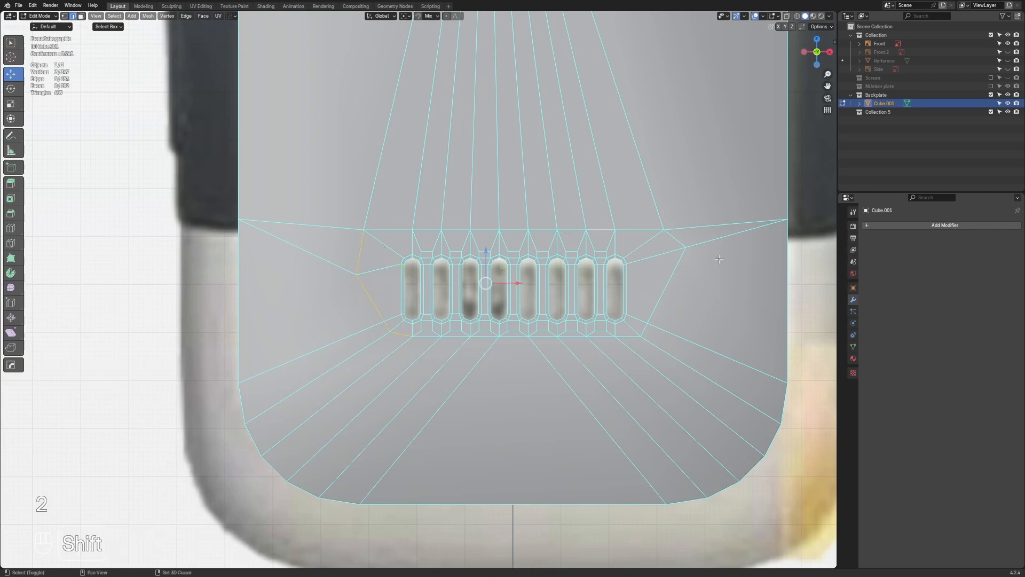
key(1)
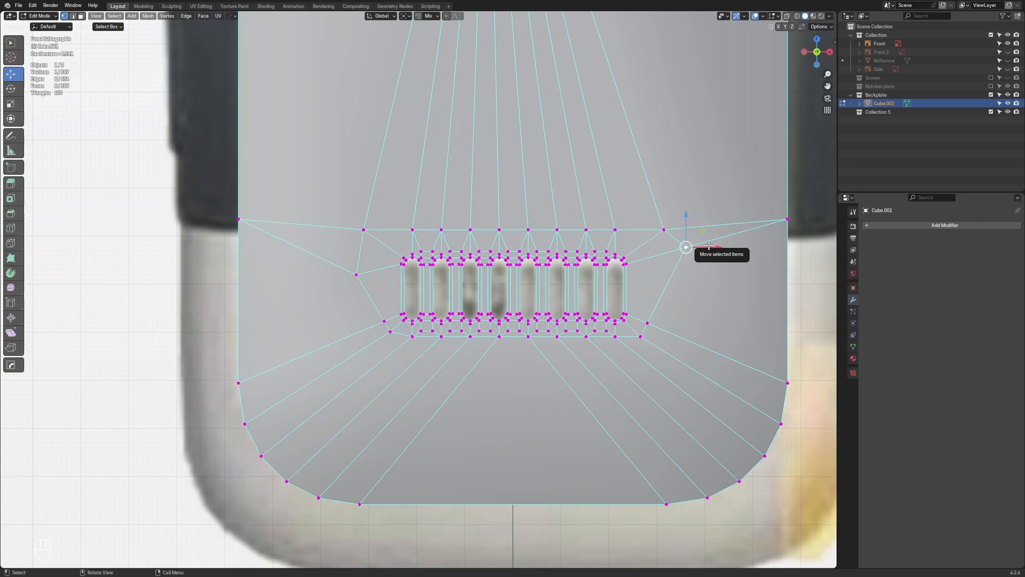
key(g)
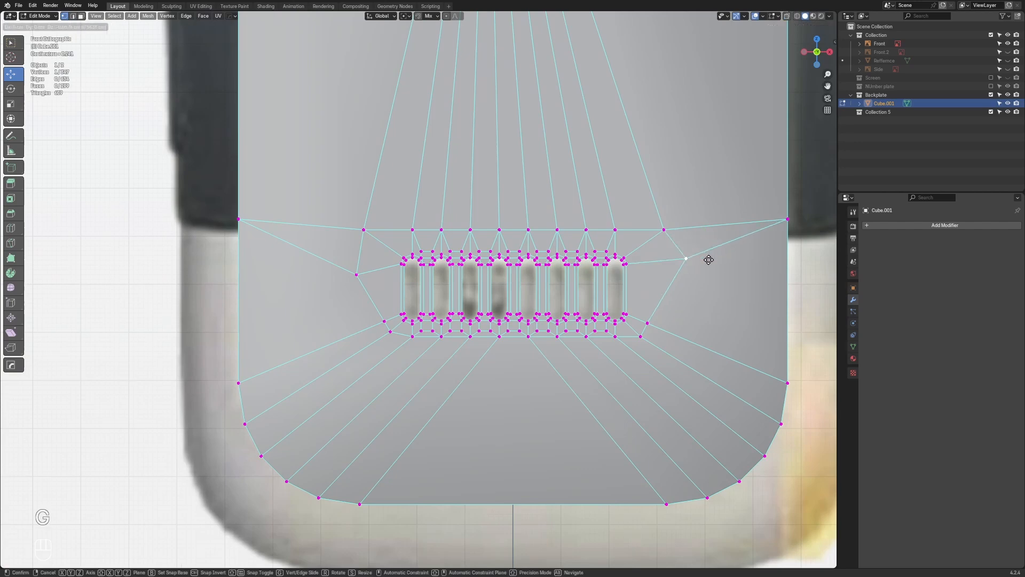
click(692, 261)
Try an even, flipped edge slide with a factor of -0.130 on the edge loop around the slot band
key(2)
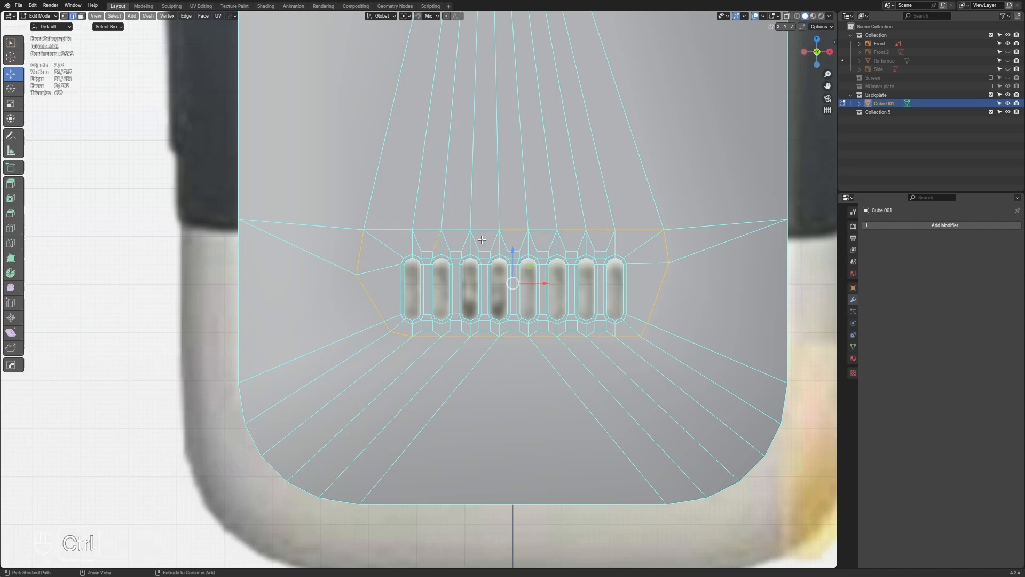
key(ctrl+z)
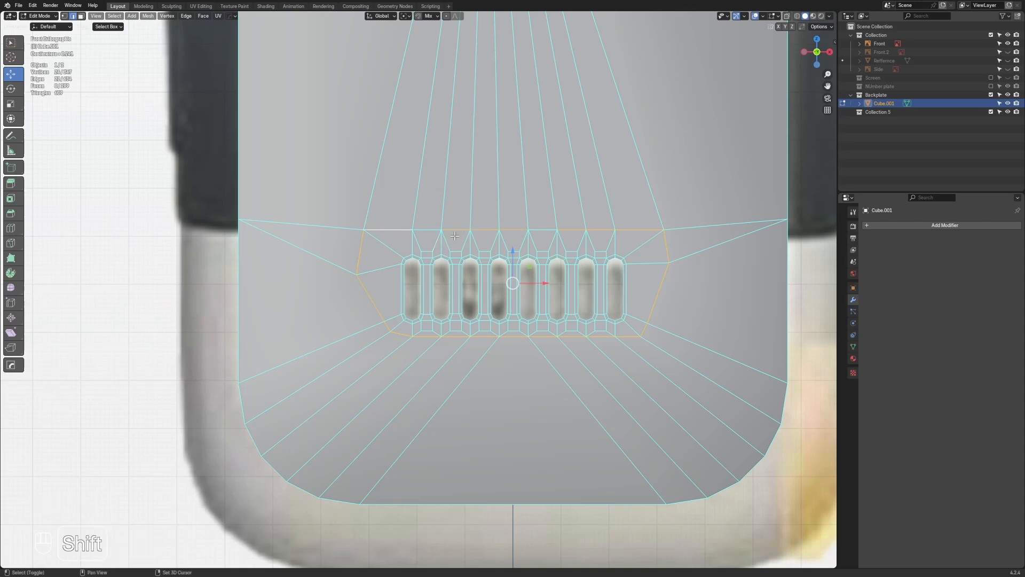
middle_drag(707, 263, 615, 232)
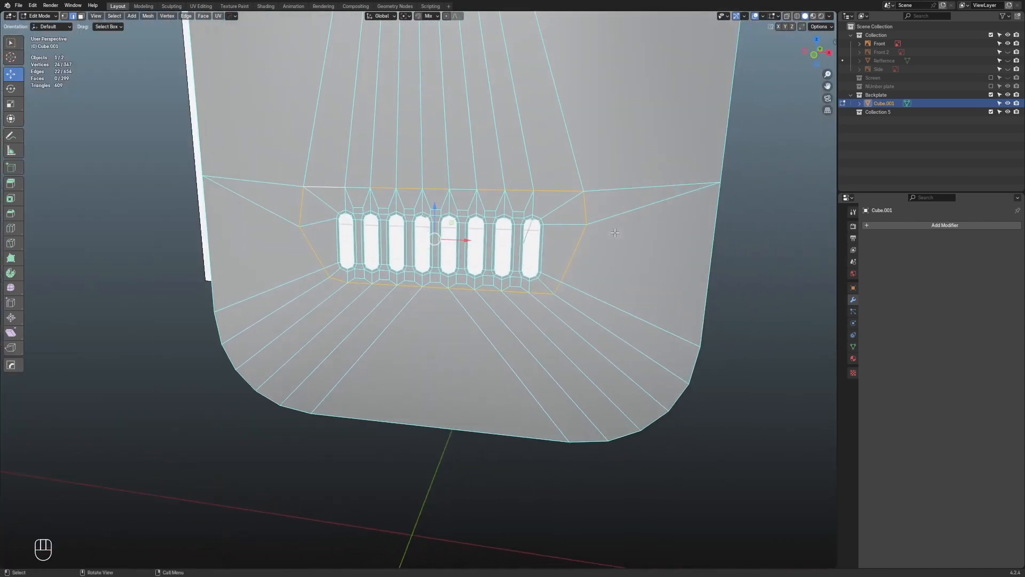
key(g)
key(g)
click(613, 230)
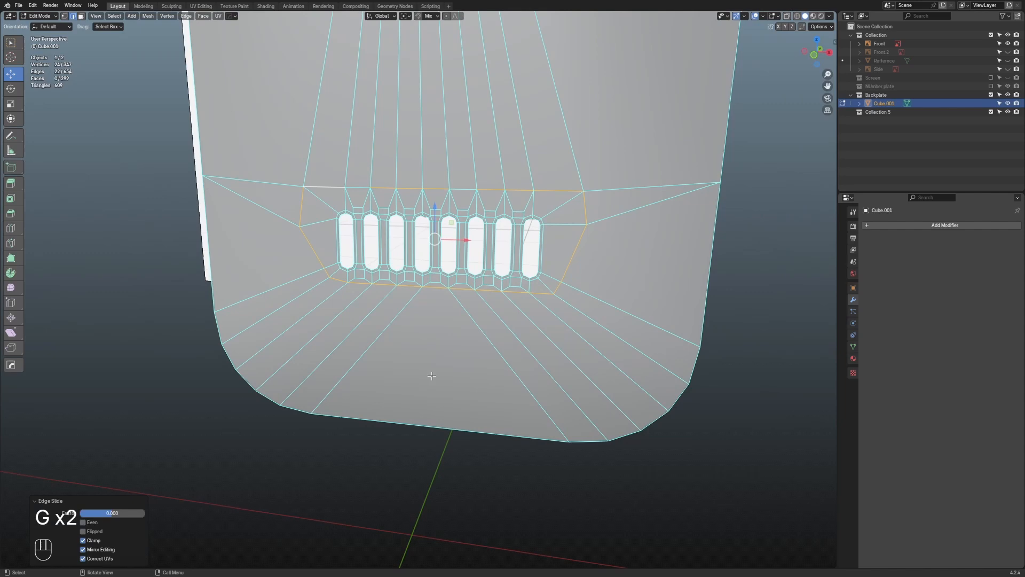
click(83, 521)
middle_drag(408, 346, 828, 63)
click(818, 51)
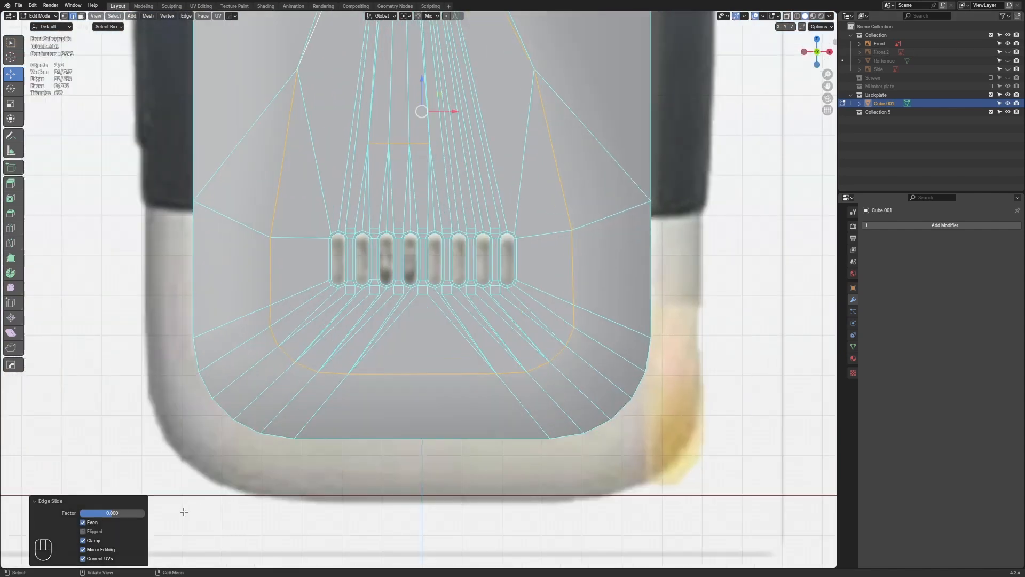
mouse_move(112, 513)
mouse_down()
mouse_move(80, 514)
mouse_move(108, 513)
mouse_up()
click(83, 531)
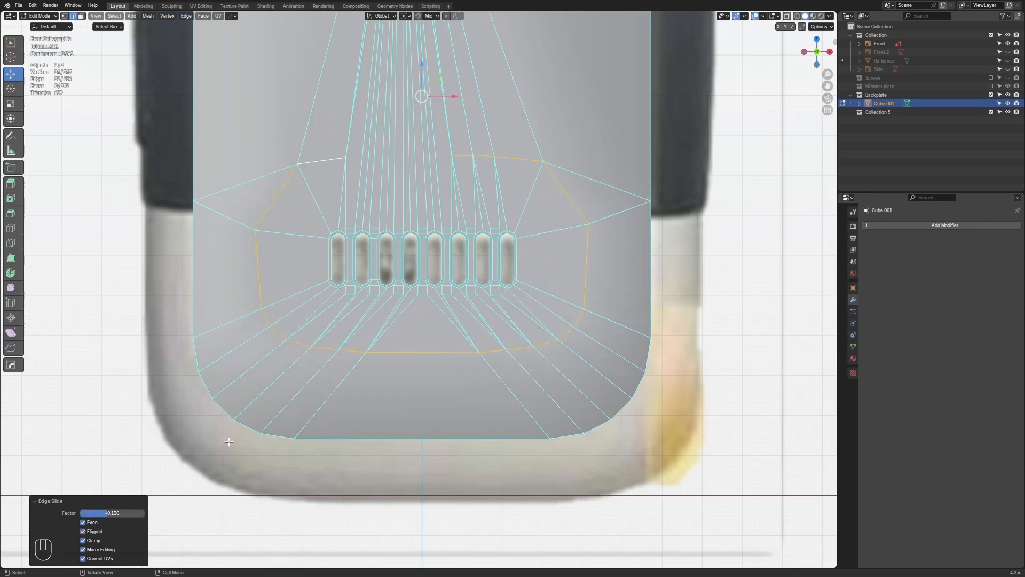
key(ctrl+z)
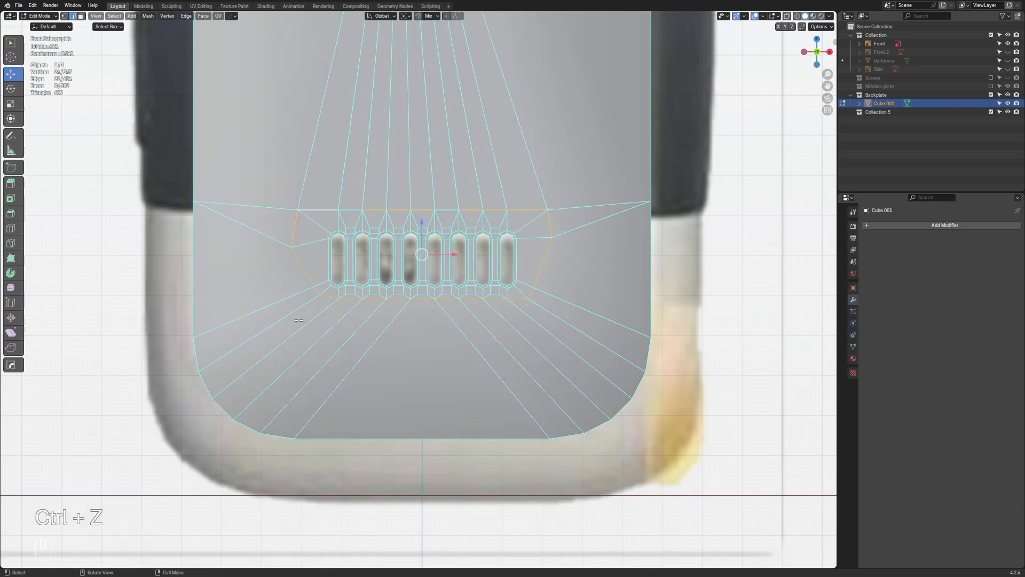
Edge-slide the loop around the slots with even and flipped enabled and a factor of -0.892, tightening it around the slots
scroll(391, 262, up, 2)
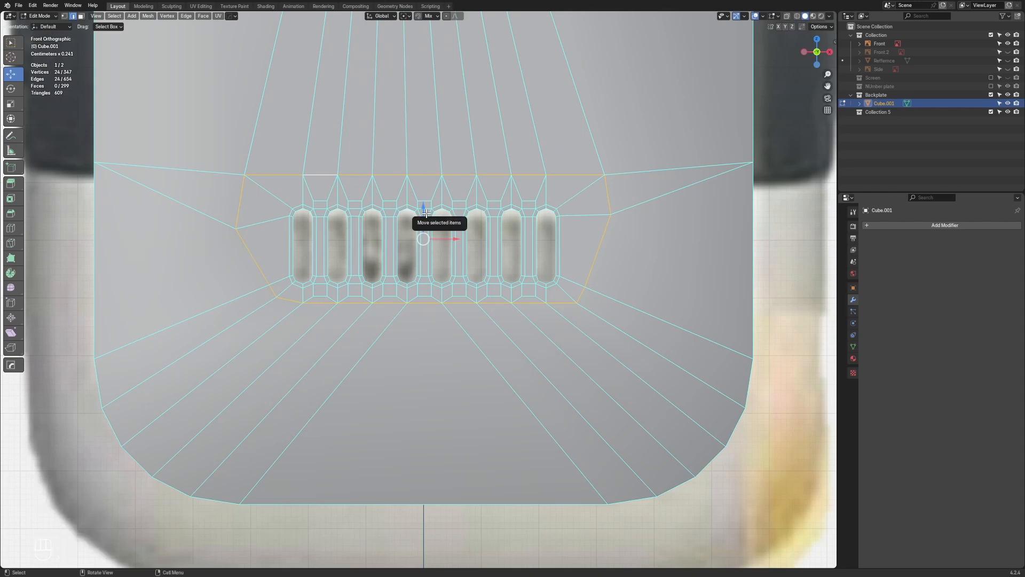
key(g)
key(g)
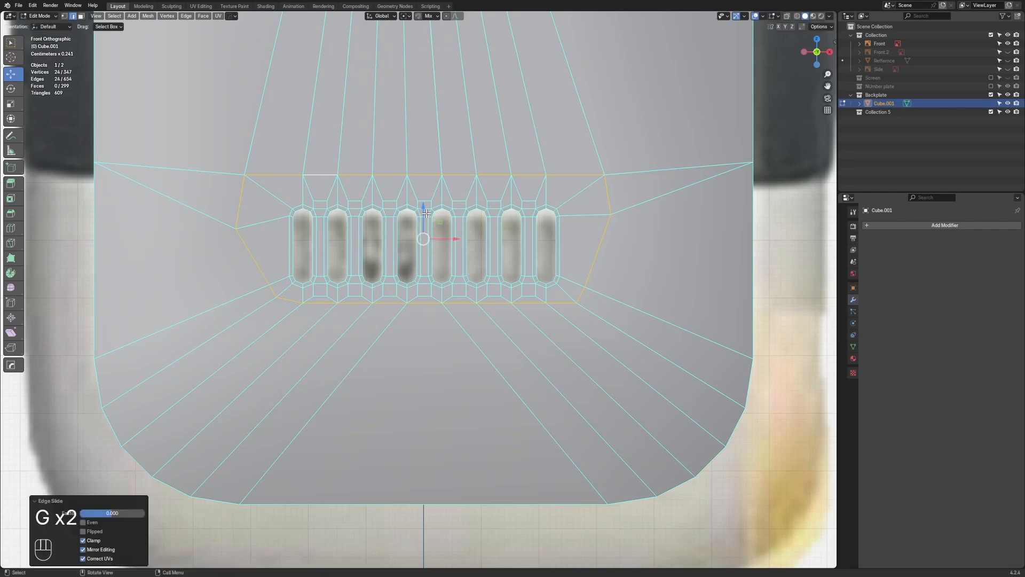
click(82, 523)
click(97, 533)
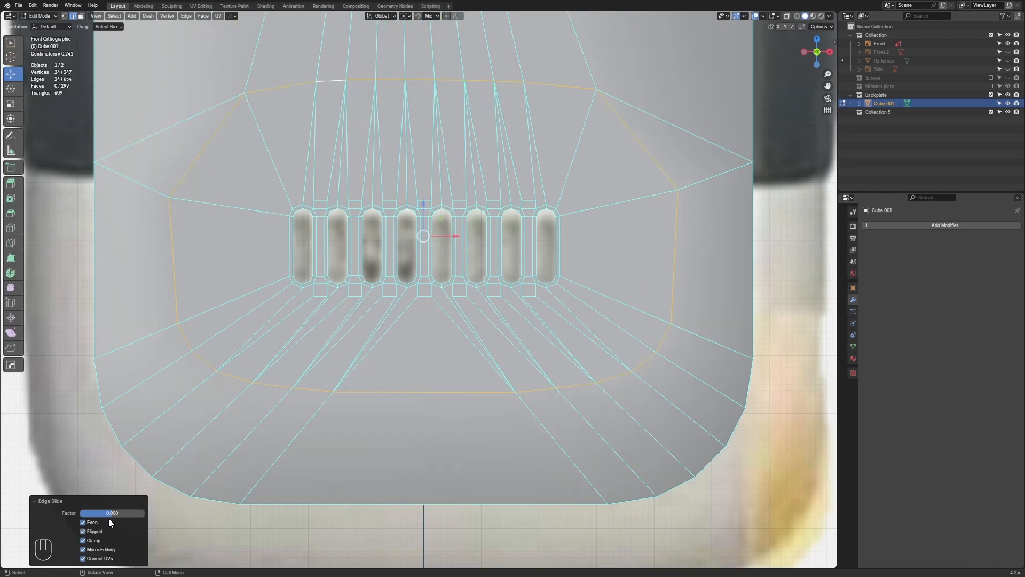
mouse_move(109, 513)
mouse_down()
mouse_move(78, 513)
mouse_move(109, 513)
mouse_up()
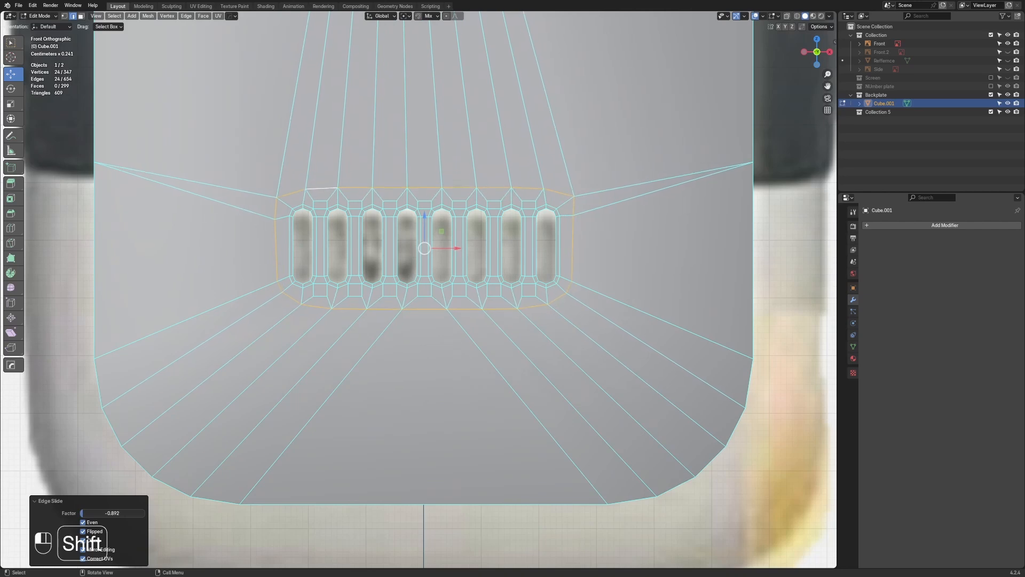
click(614, 241)
Select the border loops of all eight slots and extrude them slightly inward along the Y axis
scroll(600, 264, down, 2)
scroll(586, 284, up, 1)
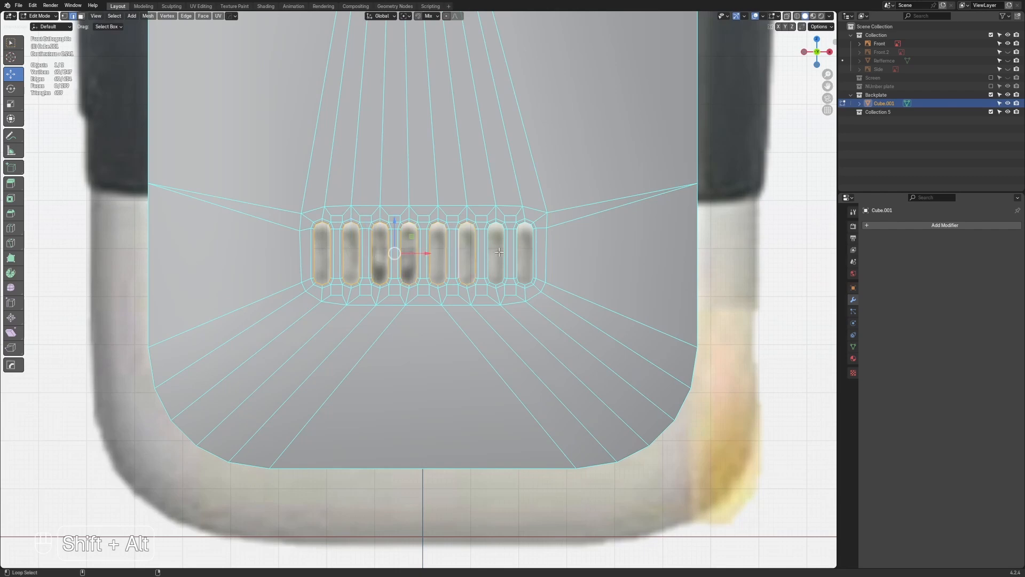
middle_drag(535, 248, 479, 275)
key(e)
right_click(479, 275)
drag(532, 234, 536, 230)
scroll(622, 293, up, 4)
shift+middle_drag(622, 293, 510, 321)
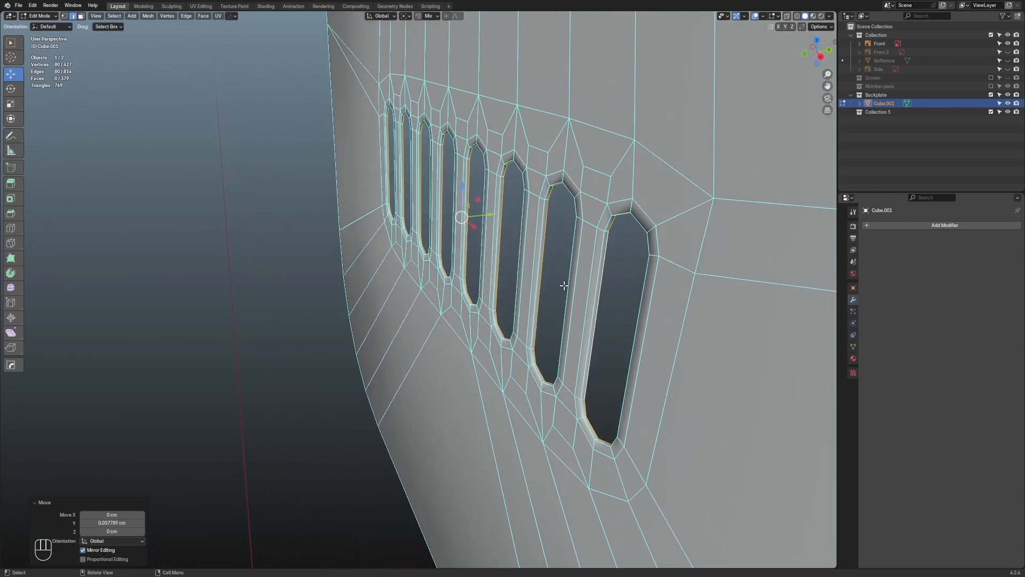
Extrude the slots' inner border loops a second time, deeper along the Y axis, and leave Edit Mode
middle_drag(564, 286, 537, 263)
drag(498, 219, 567, 214)
key(e)
right_click(509, 224)
scroll(581, 222, down, 5)
key(Tab)
Resume editing the backplate mesh in vertex mode and reveal all of its hidden geometry
middle_drag(482, 295, 572, 272)
scroll(463, 286, down, 5)
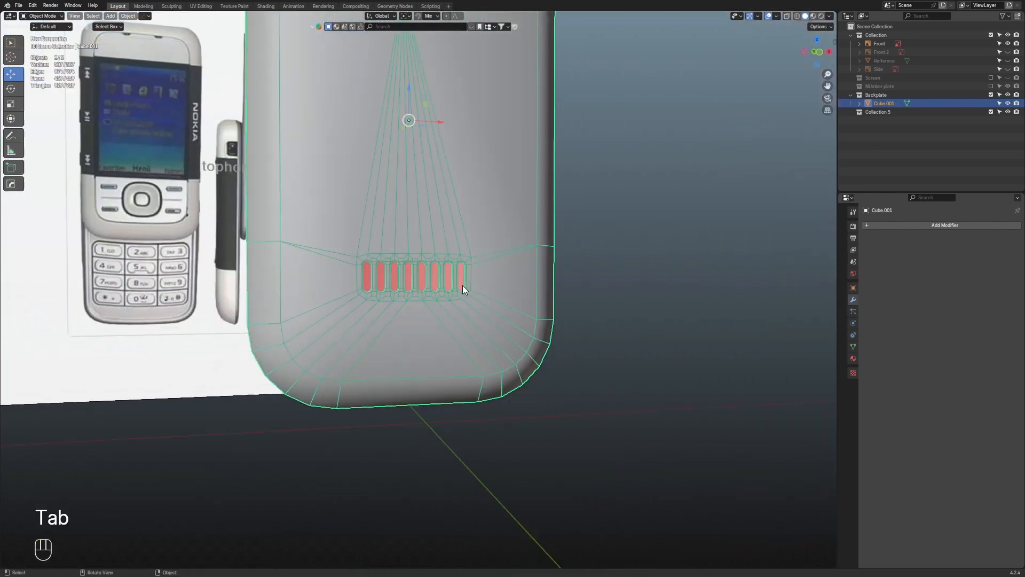
click(639, 333)
scroll(640, 333, up, 1)
middle_drag(639, 335, 594, 344)
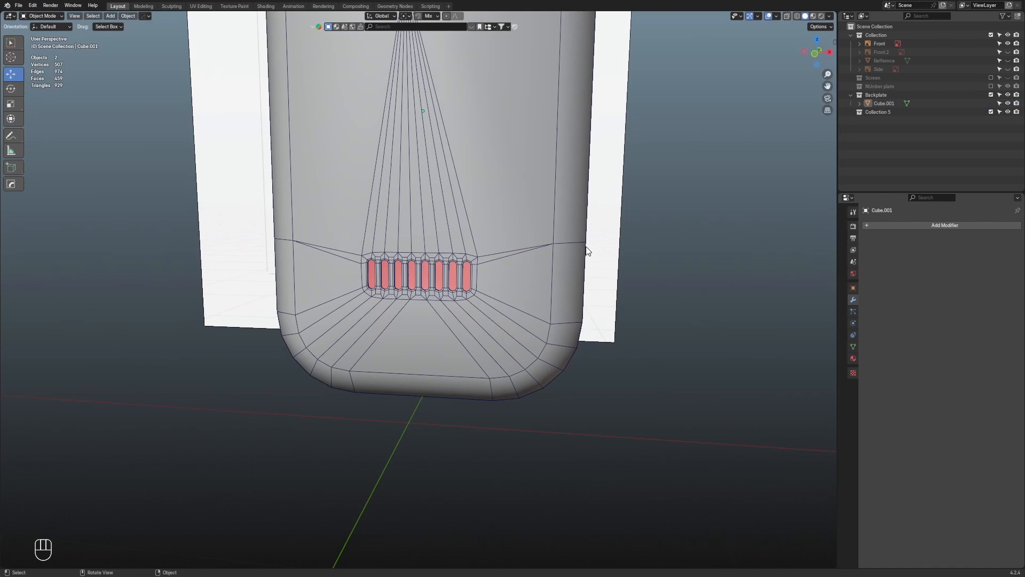
key(Tab)
key(1)
key(alt+z)
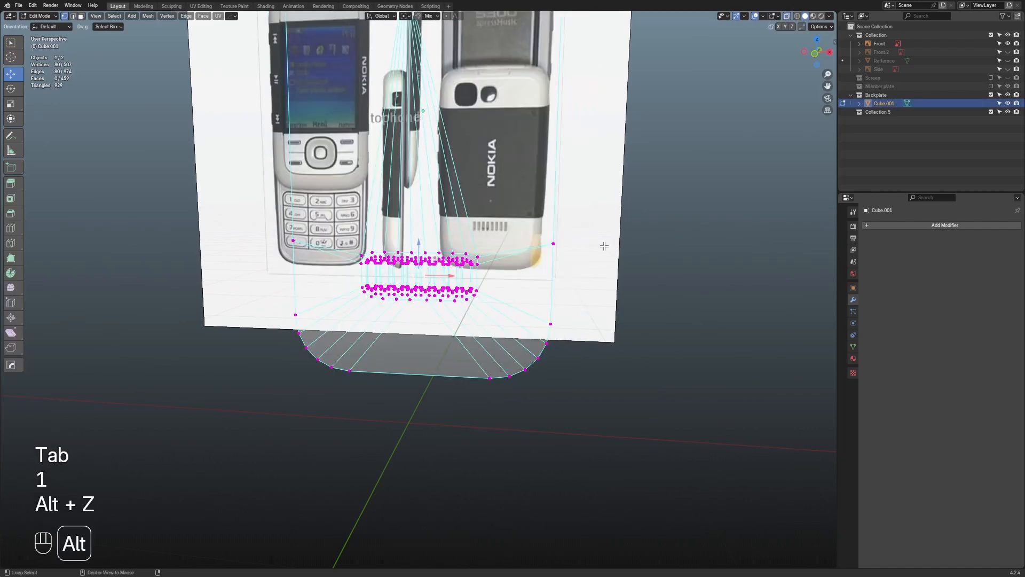
key(alt+h)
key(alt+z)
Select the rim's horizontal edges on both sides of the backplate above the slots and move them down 1.7117 cm along Z
middle_drag(647, 258, 694, 251)
key(2)
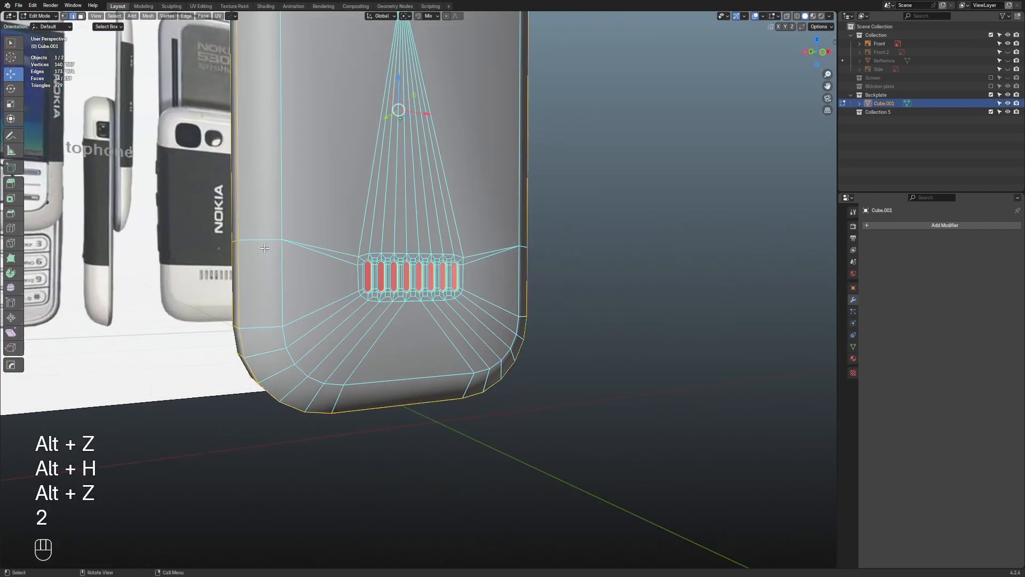
key(alt+z)
drag(281, 233, 216, 255)
middle_drag(721, 222, 663, 216)
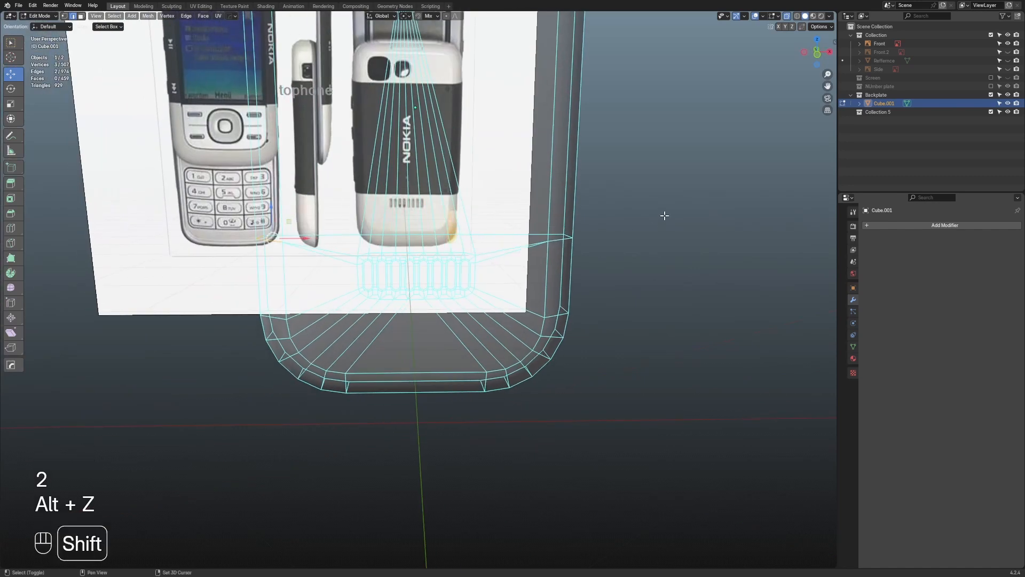
shift+drag(606, 196, 533, 265)
key(alt+z)
middle_drag(586, 249, 533, 233)
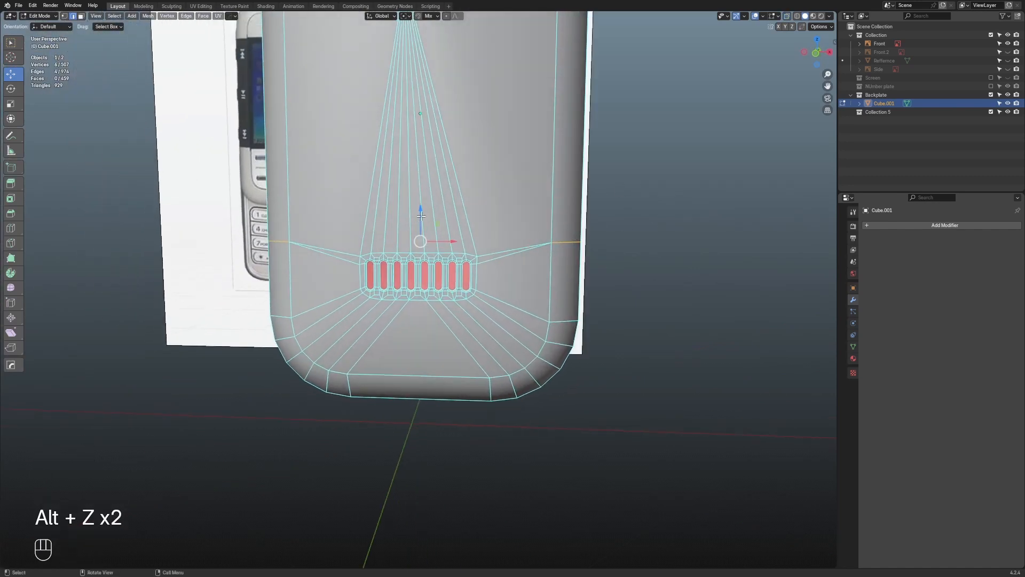
drag(421, 216, 427, 234)
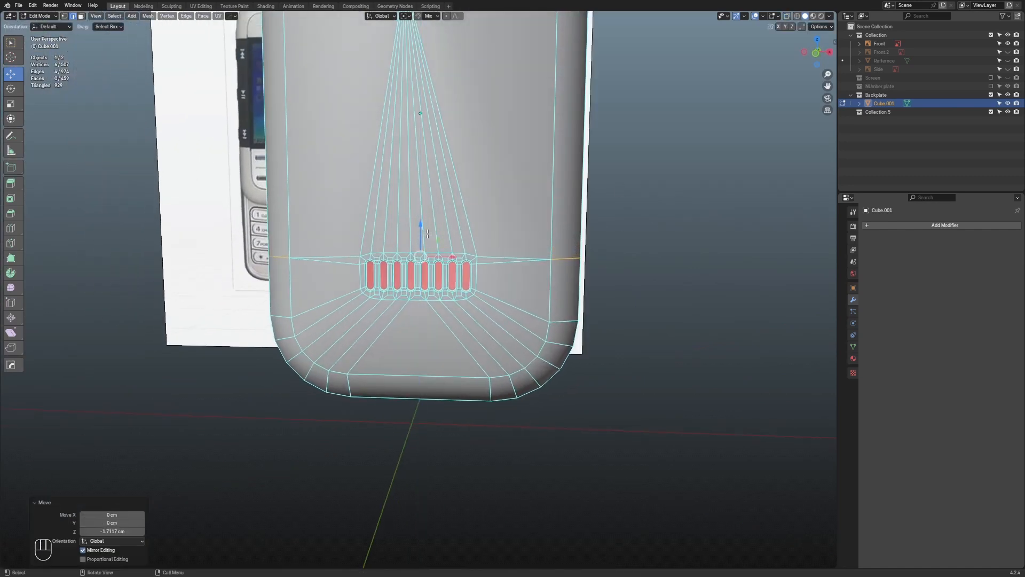
Slide the apex vertex of the fan of edges above the slots up to the horizontal seam below the camera openings
scroll(507, 257, down, 2)
click(763, 246)
scroll(631, 230, down, 1)
shift+middle_drag(411, 160, 394, 271)
scroll(395, 256, down, 1)
key(2)
key(1)
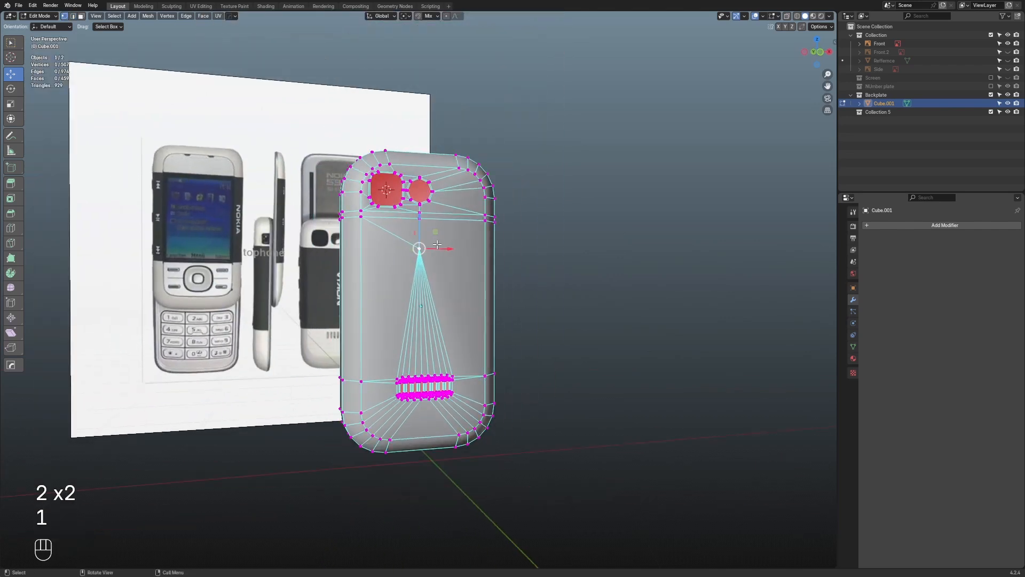
scroll(437, 244, up, 2)
key(g)
key(g)
click(482, 186)
Select the whole backplate mesh and merge its overlapping vertices by distance
key(a)
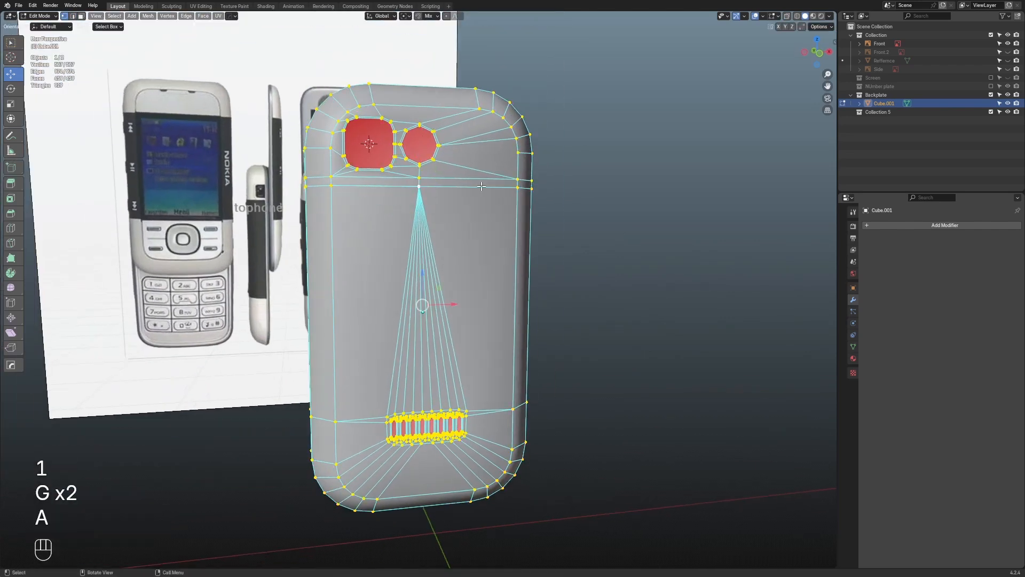
key(m)
click(481, 186)
click(609, 235)
scroll(609, 236, up, 2)
scroll(609, 236, down, 2)
middle_drag(609, 236, 570, 207)
Add a loop cut around the rounded outer rim and slide it close to the border of the flat back face
key(Tab)
scroll(595, 253, down, 3)
key(Tab)
key(2)
alt+click(448, 145)
middle_drag(354, 219, 470, 193)
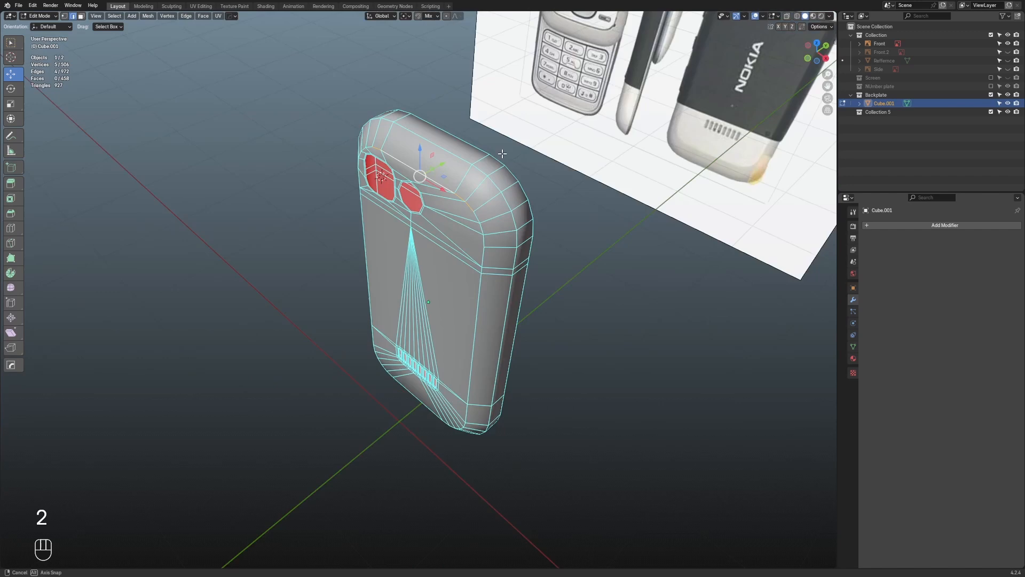
key(ctrl+r)
click(471, 193)
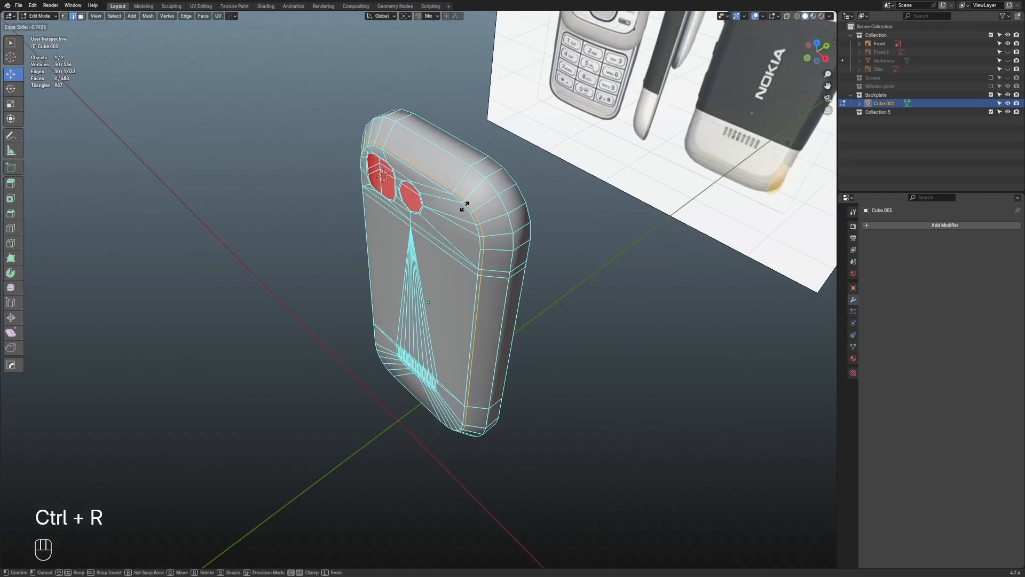
click(464, 207)
Select the border loops of both camera openings and extrude them slightly inward along the Y axis
middle_drag(556, 289, 594, 306)
scroll(332, 167, up, 4)
shift+middle_drag(331, 167, 417, 317)
alt+click(380, 311)
scroll(380, 311, up, 3)
alt+shift+click(411, 349)
key(e)
right_click(387, 274)
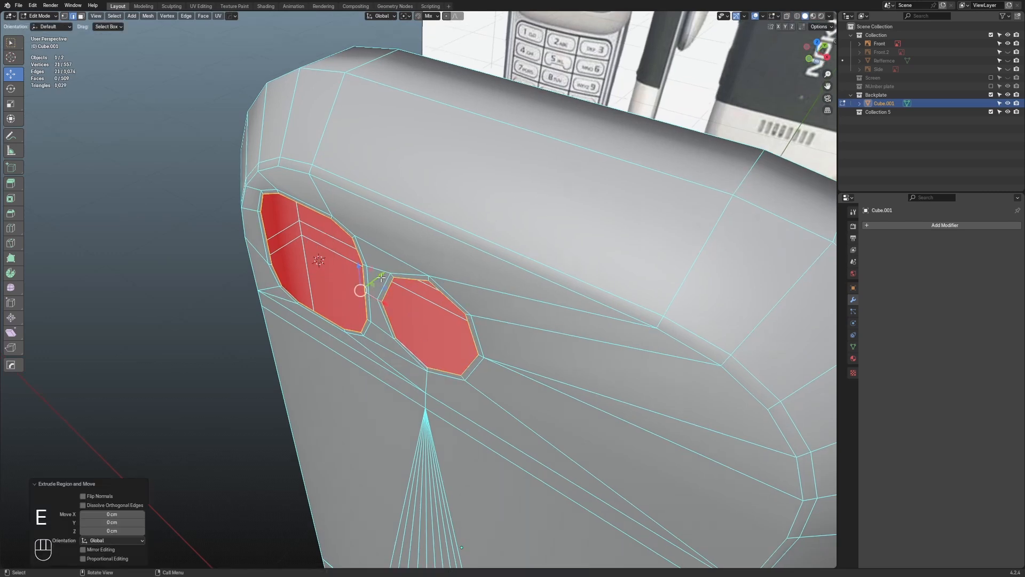
drag(379, 277, 382, 274)
Extrude the camera openings' inner border loops a second time, deeper along the Y axis, and leave Edit Mode
key(e)
right_click(382, 276)
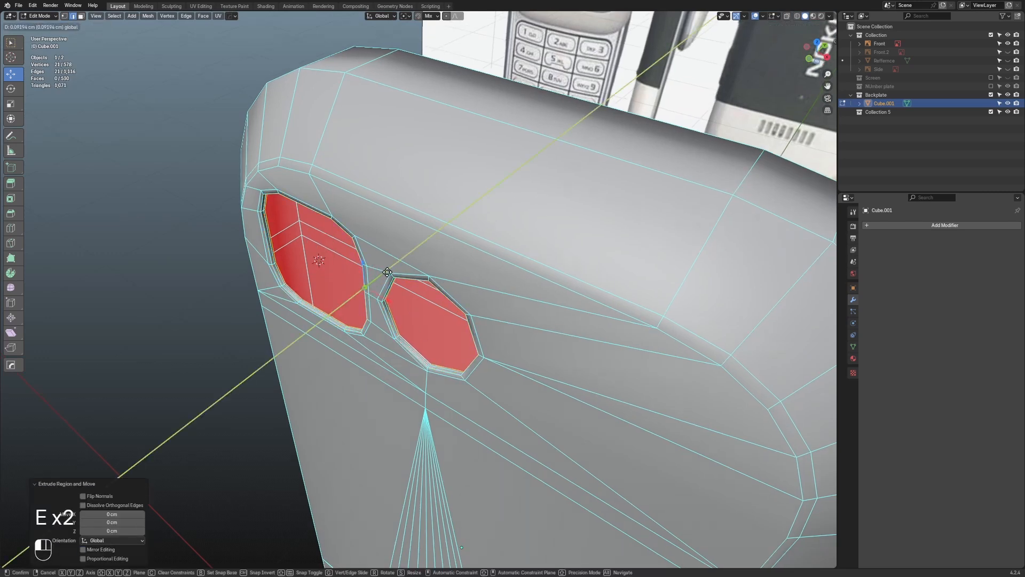
key(Tab)
scroll(397, 265, down, 6)
middle_drag(418, 337, 614, 338)
Add a Subdivision modifier to the backplate in Object Mode with its viewport level set to 2
key(Tab)
scroll(358, 268, up, 3)
key(3)
scroll(359, 267, down, 3)
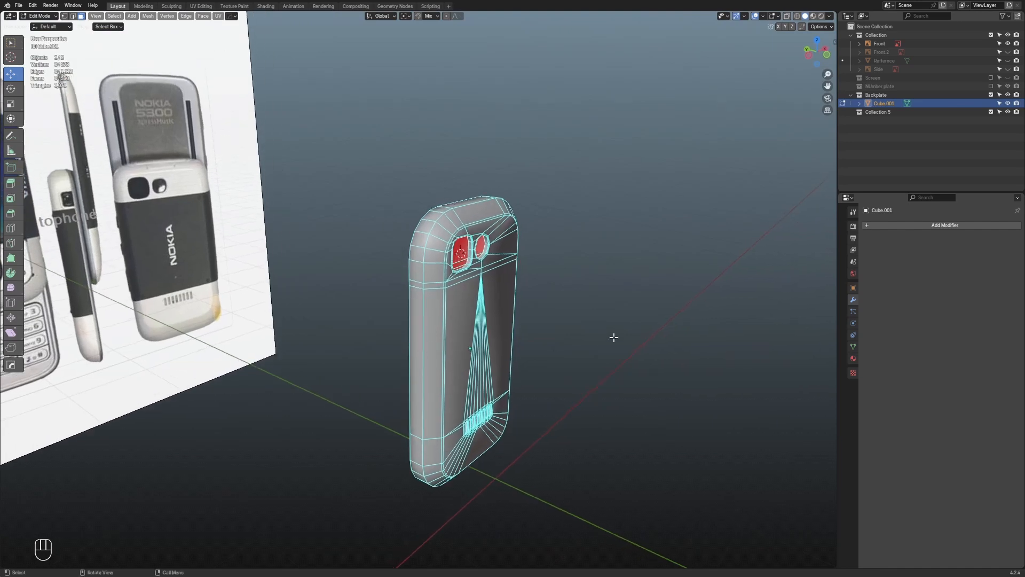
scroll(522, 321, up, 4)
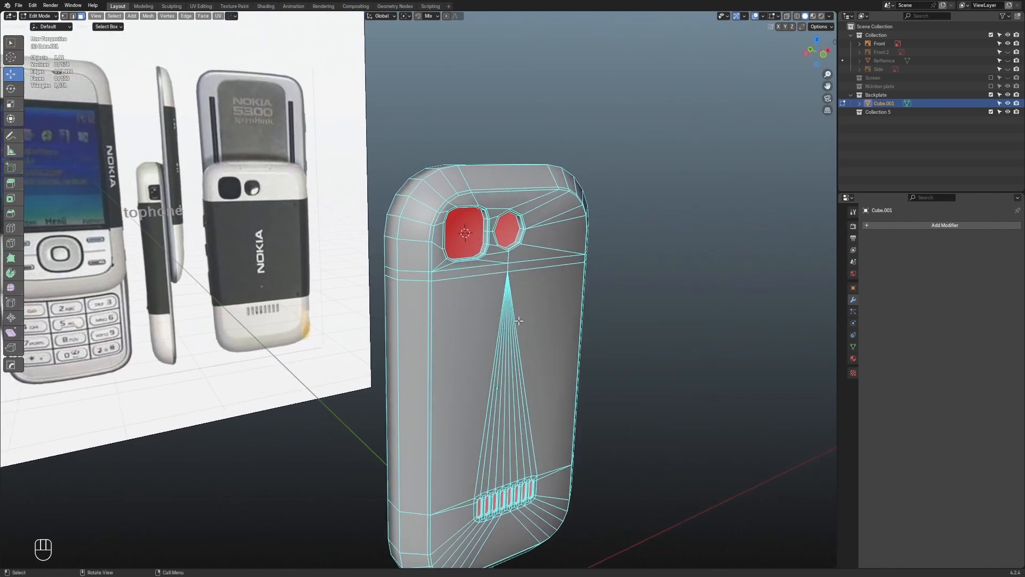
middle_drag(519, 321, 525, 314)
key(Tab)
key(ctrl+1)
key(ctrl+2)
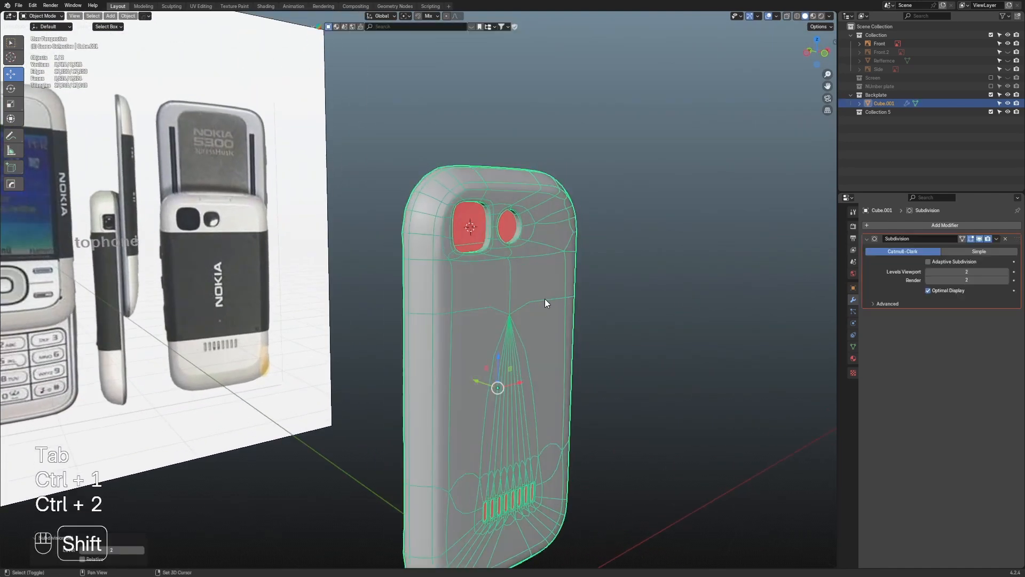
Examine the subdivided surface around the camera openings with overlays hidden and shown, in Object Mode and Edit Mode
key(shift+alt+z)
middle_drag(636, 311, 617, 348)
key(shift+alt+z)
scroll(478, 315, up, 3)
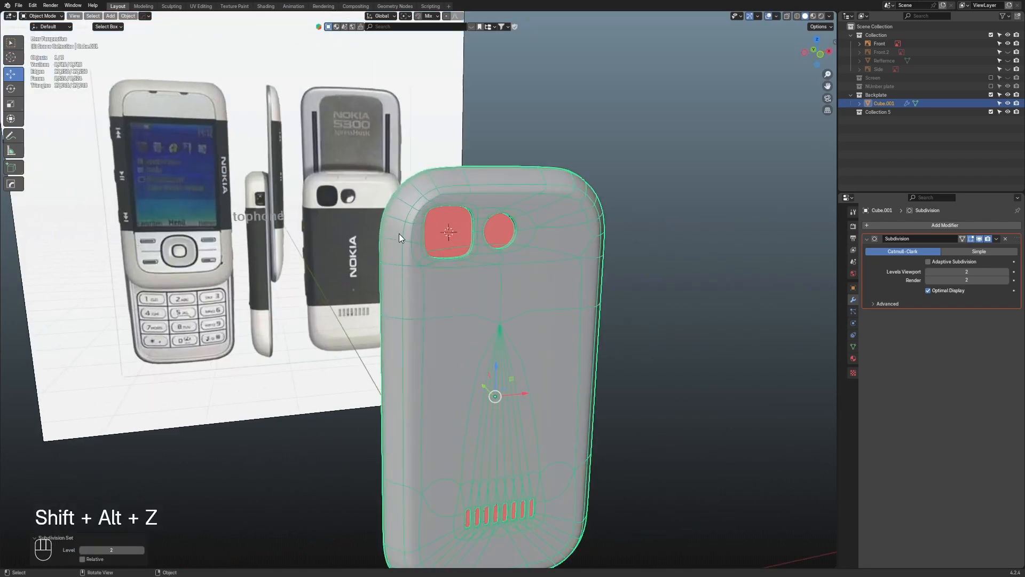
key(Tab)
scroll(400, 231, up, 1)
middle_drag(400, 214, 444, 169)
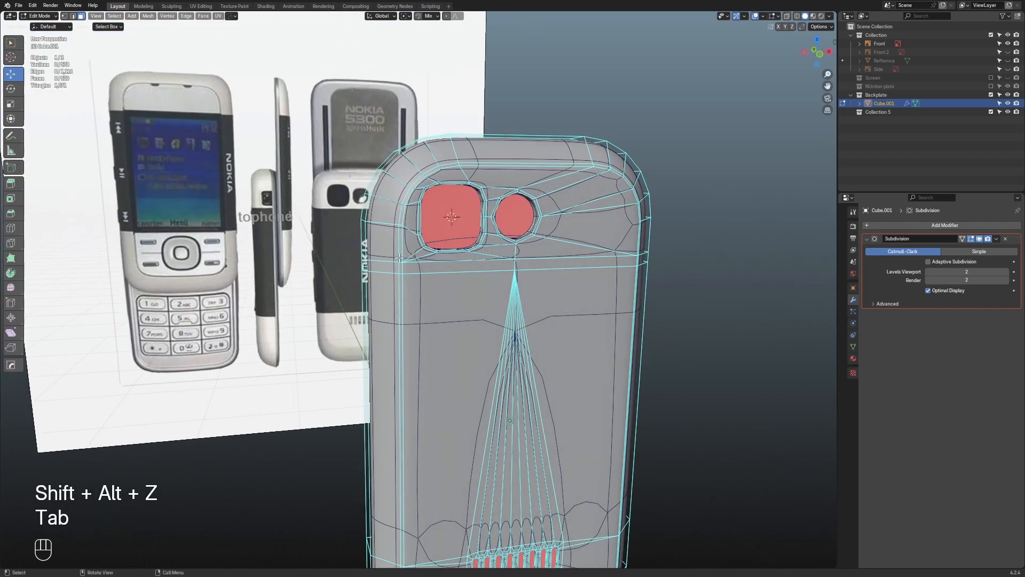
scroll(416, 237, up, 2)
scroll(416, 237, down, 3)
key(Tab)
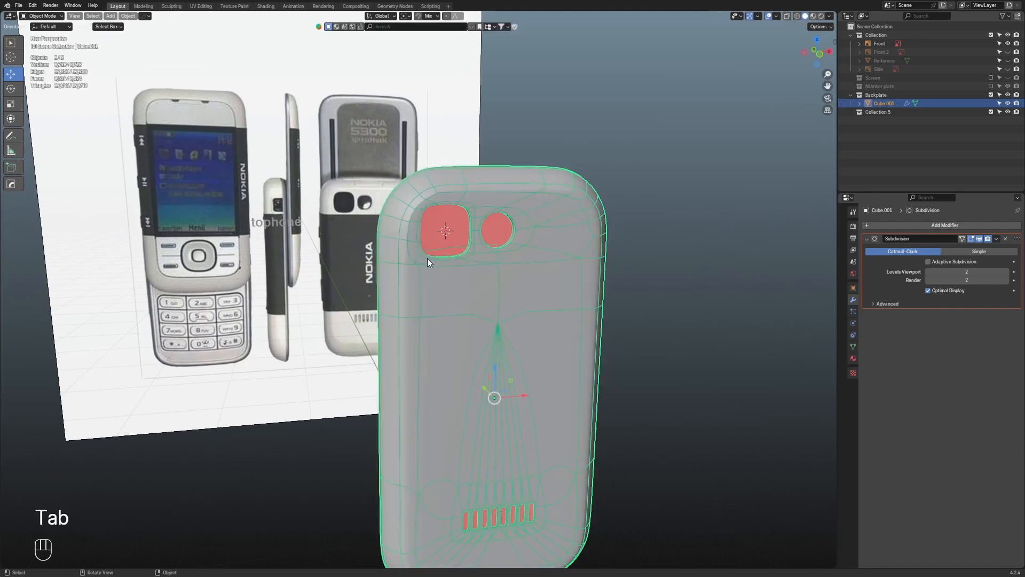
scroll(428, 258, up, 2)
middle_drag(431, 180, 418, 194)
Triangulate the face directly above the square camera opening and dissolve surplus diagonal edging
key(Tab)
scroll(418, 192, up, 1)
shift+middle_drag(436, 130, 431, 174)
scroll(432, 174, up, 1)
click(434, 138)
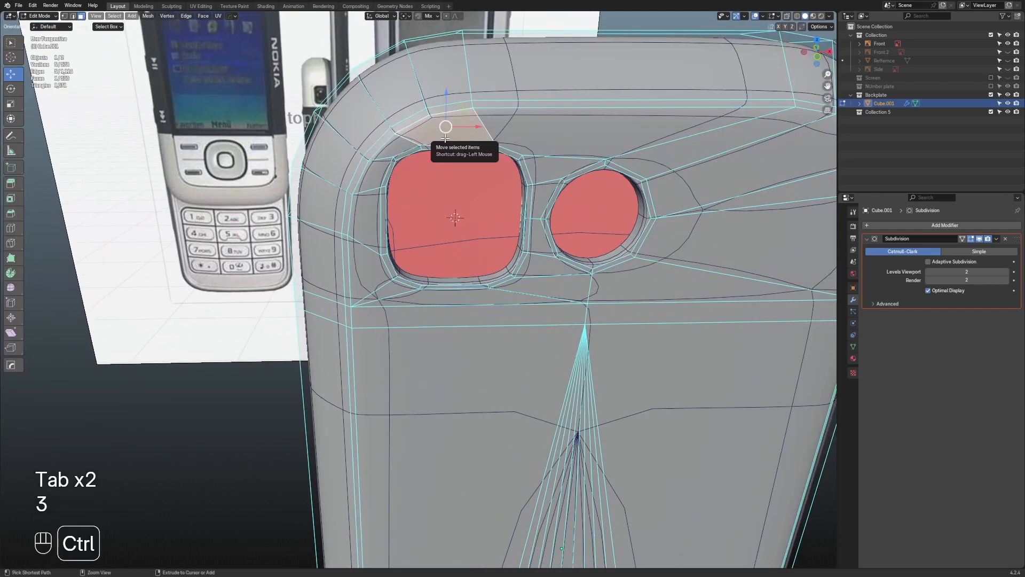
key(ctrl+t)
key(2)
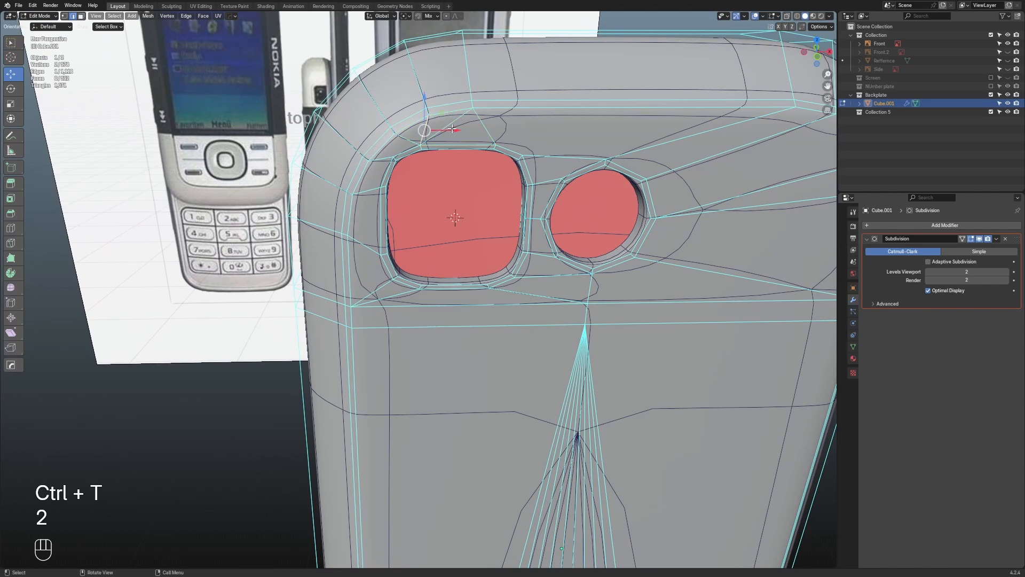
key(ctrl+x)
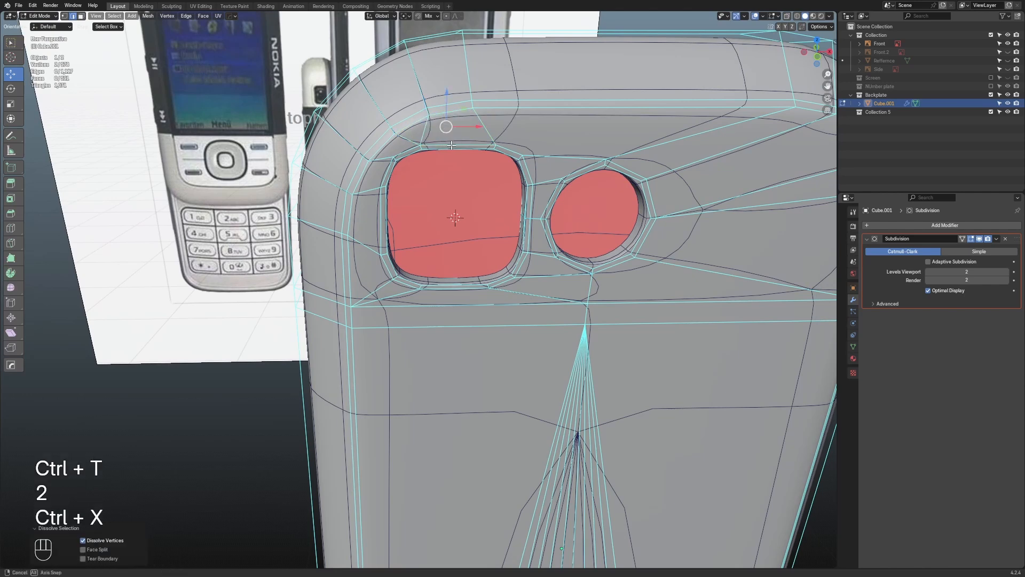
Inspect the smoothed camera openings and backplate rim in Object Mode without overlays, and return to Edit Mode
key(Tab)
key(shift+alt+z)
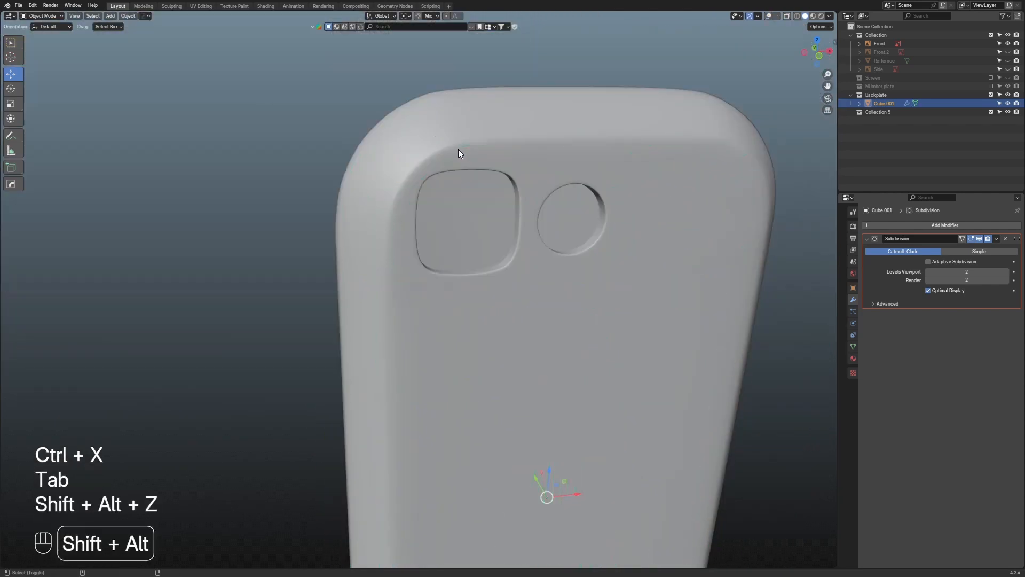
scroll(638, 349, down, 6)
middle_drag(632, 340, 447, 202)
key(shift+alt+z)
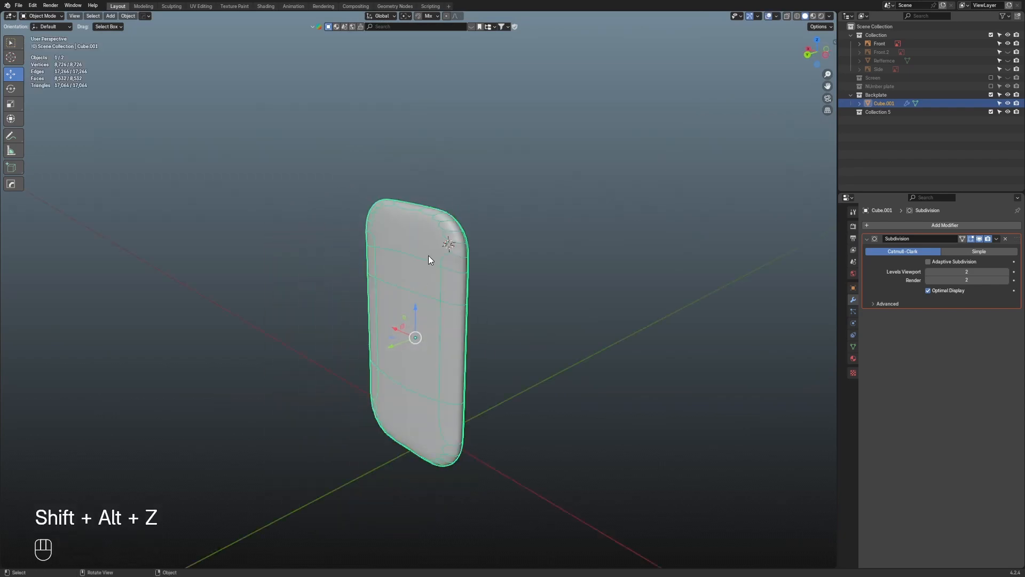
key(Tab)
key(shift+alt+z)
In front view, knife-cut a straight horizontal line through the full width of the backplate across the middle of the slots
middle_drag(529, 254, 503, 270)
shift+middle_drag(534, 374, 405, 251)
scroll(490, 203, up, 3)
key(shift+alt+z)
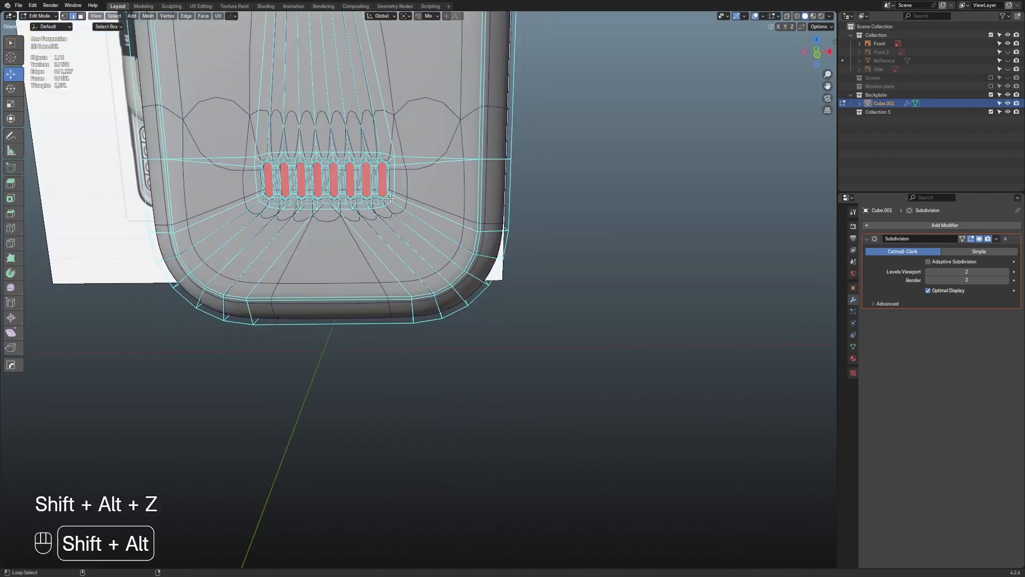
click(818, 54)
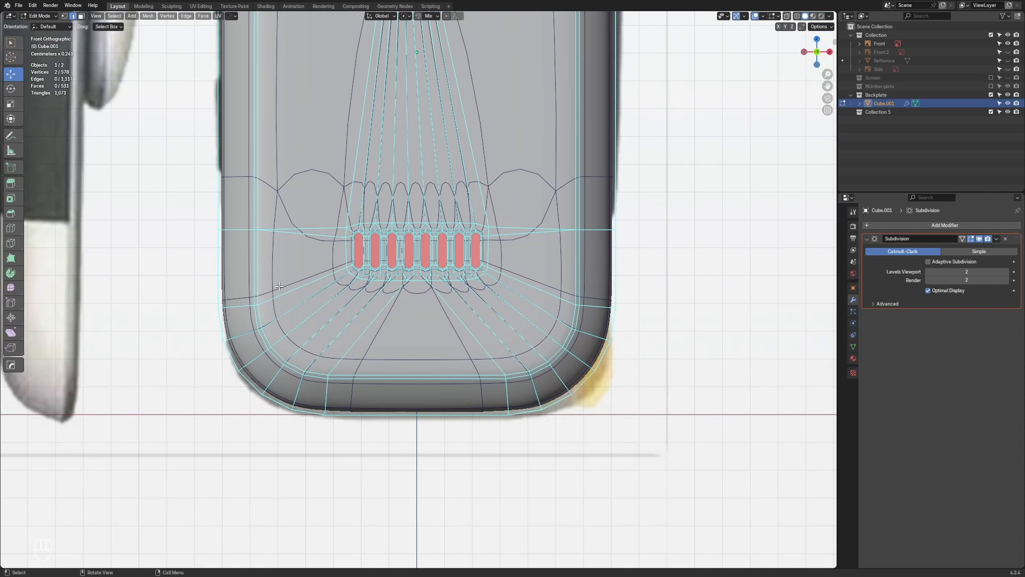
key(k)
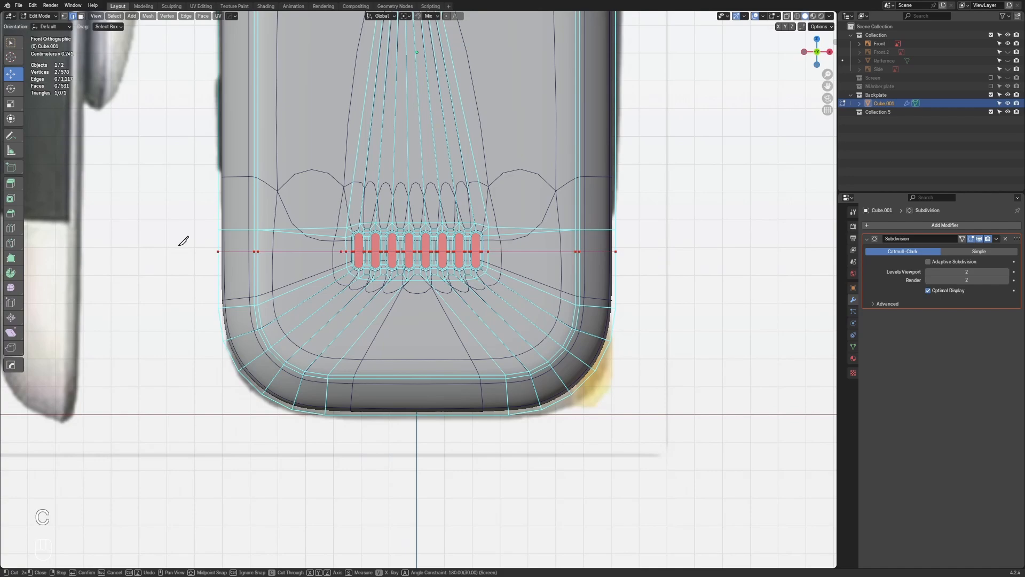
key(Return)
Turn on X-ray and examine the cut backplate with the overlays hidden and shown again
key(alt+z)
middle_drag(689, 295, 392, 291)
key(shift+alt+z)
scroll(416, 277, down, 5)
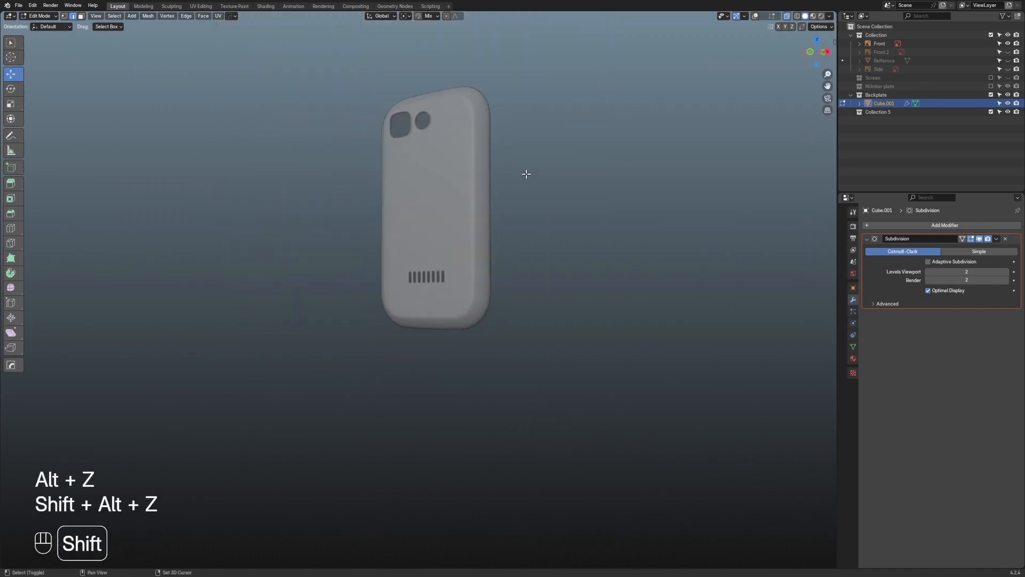
shift+middle_drag(526, 174, 520, 261)
middle_drag(520, 261, 490, 327)
scroll(489, 352, up, 3)
key(shift+alt+z)
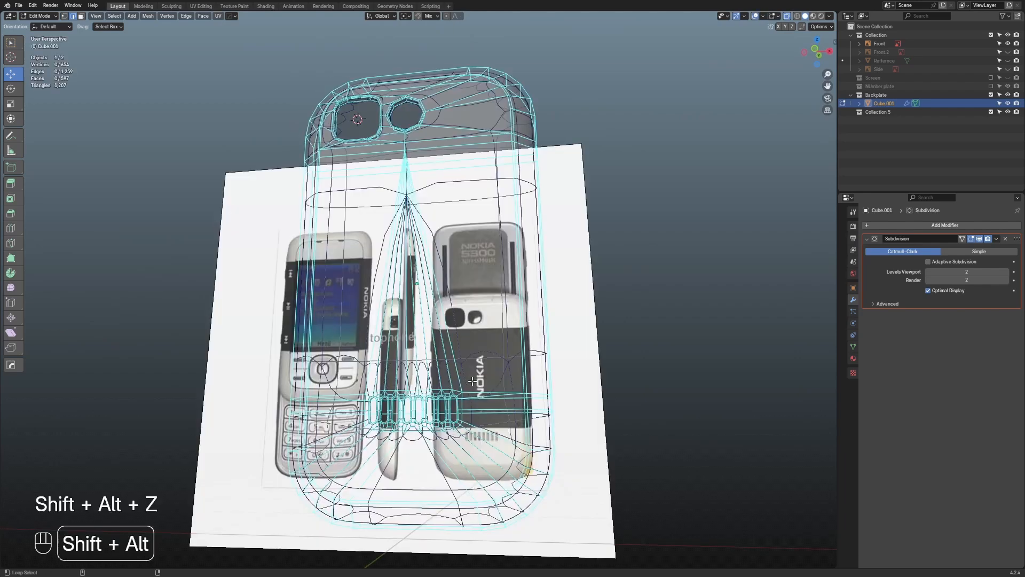
Leave Edit Mode, turn off X-ray and inspect the subdivided backplate from several angles
key(Tab)
key(alt+z)
middle_drag(342, 334, 376, 366)
scroll(376, 366, down, 1)
key(z)
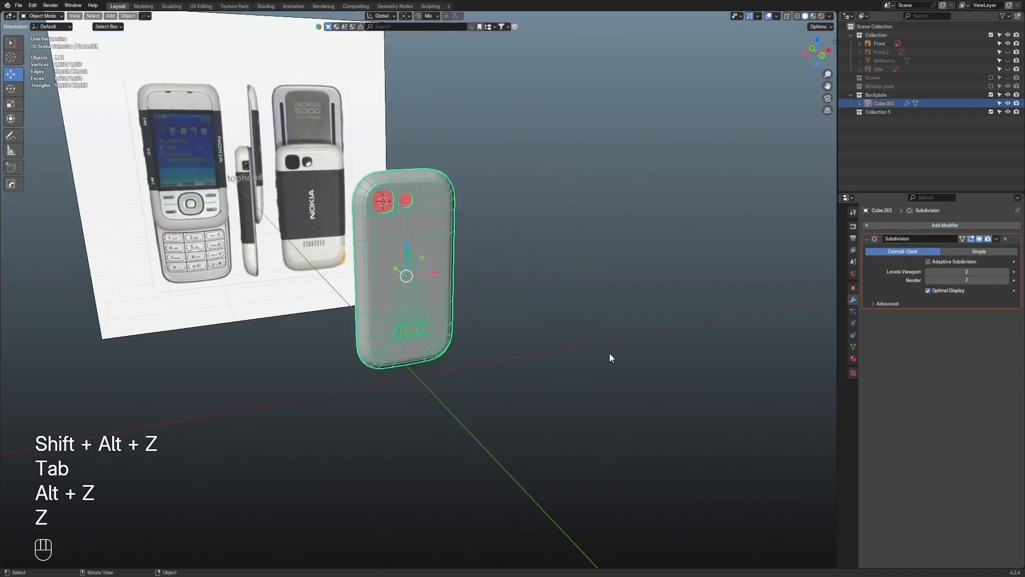
scroll(610, 354, up, 2)
middle_drag(560, 349, 595, 352)
middle_drag(502, 332, 525, 329)
scroll(525, 330, up, 1)
scroll(524, 329, up, 1)
middle_drag(463, 326, 520, 329)
scroll(463, 290, down, 3)
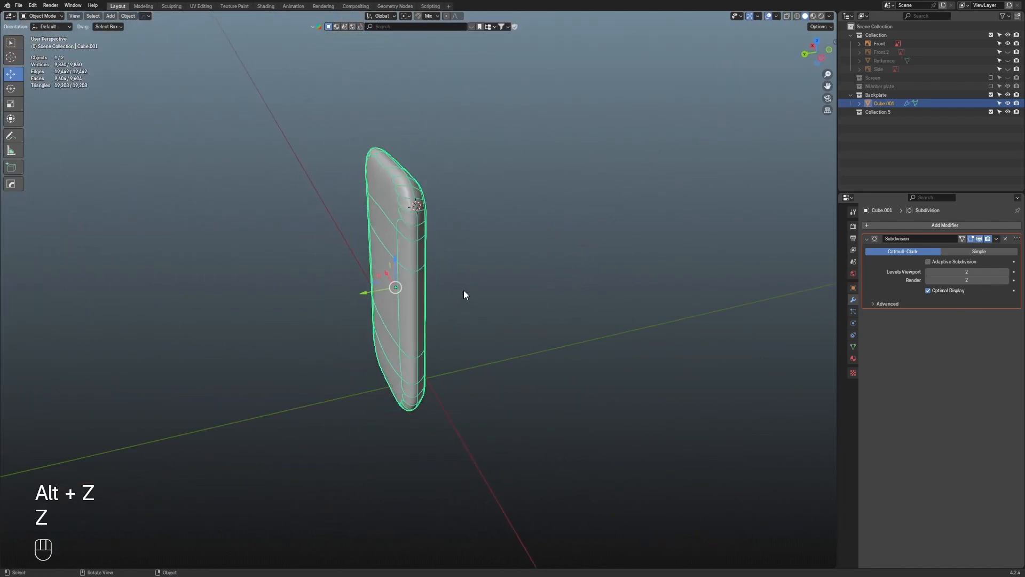
Return to Edit Mode and hide the overlays to examine the backplate's shading at an angle
key(Tab)
scroll(443, 285, up, 2)
middle_drag(431, 284, 419, 288)
middle_drag(635, 206, 588, 194)
key(shift+alt+z)
scroll(605, 192, down, 3)
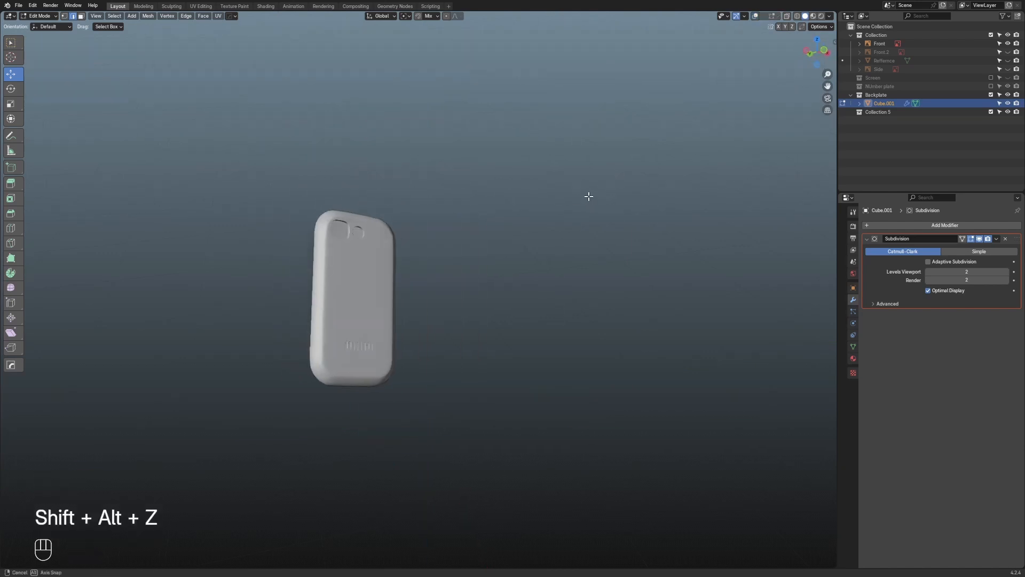
scroll(457, 326, up, 2)
shift+middle_drag(457, 325, 531, 273)
Switch the viewport's solid lighting from Studio to MatCap and choose the glossy red MatCap
click(829, 16)
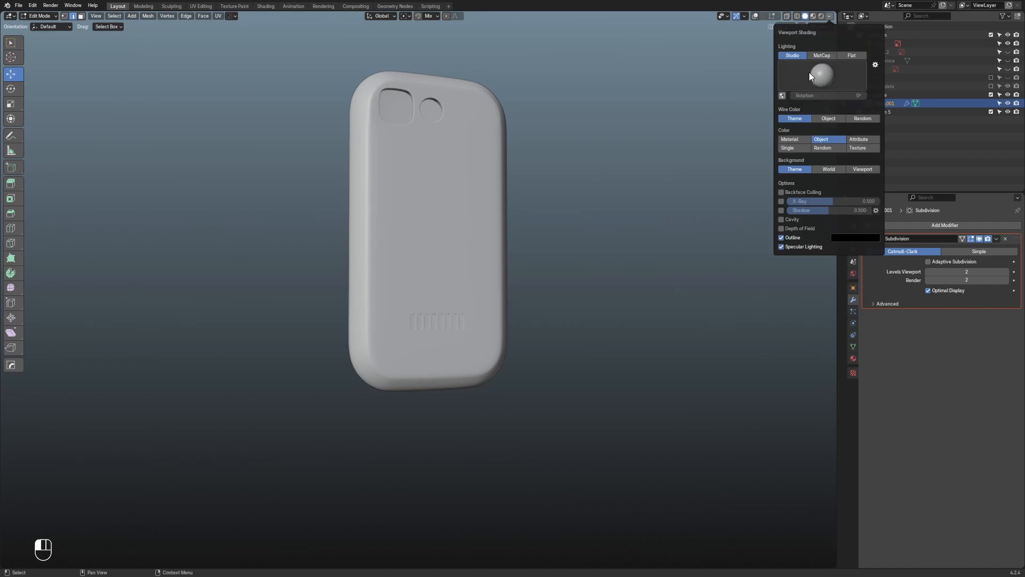
click(822, 72)
click(822, 55)
click(822, 74)
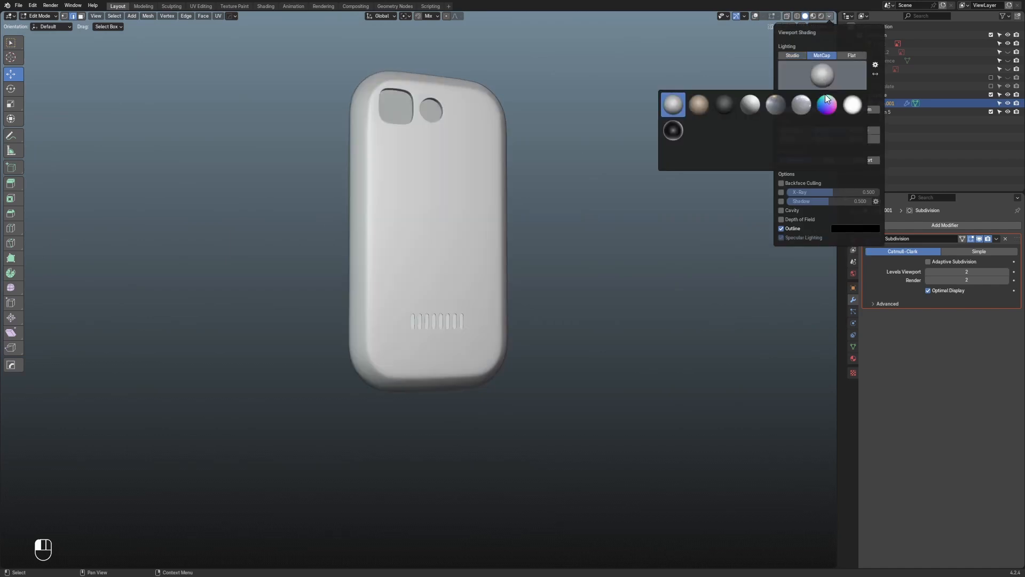
click(826, 128)
click(826, 83)
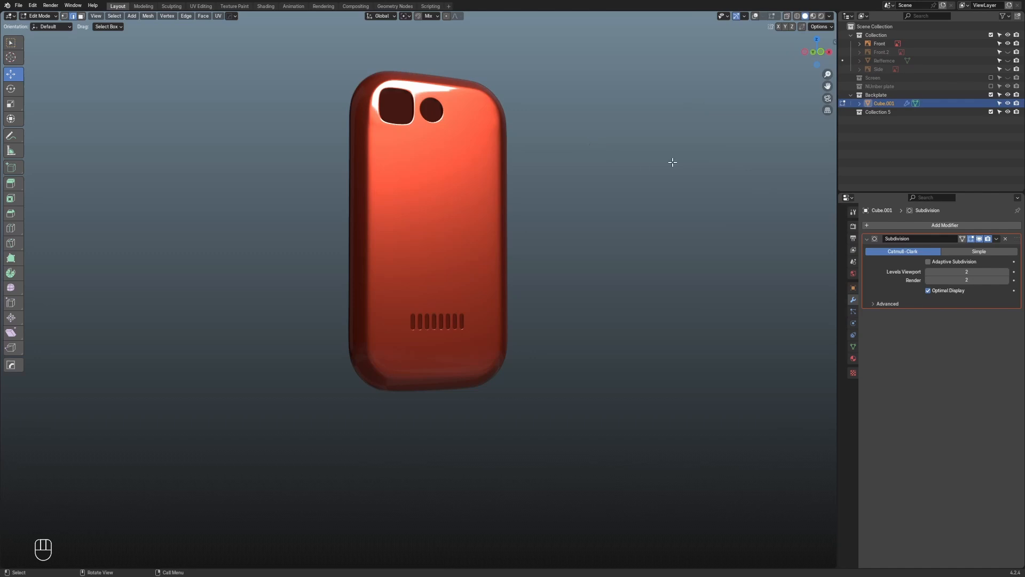
Check the reflections across the backplate's surface and show the overlays again over its mesh
middle_drag(673, 161, 425, 146)
key(shift+alt+z)
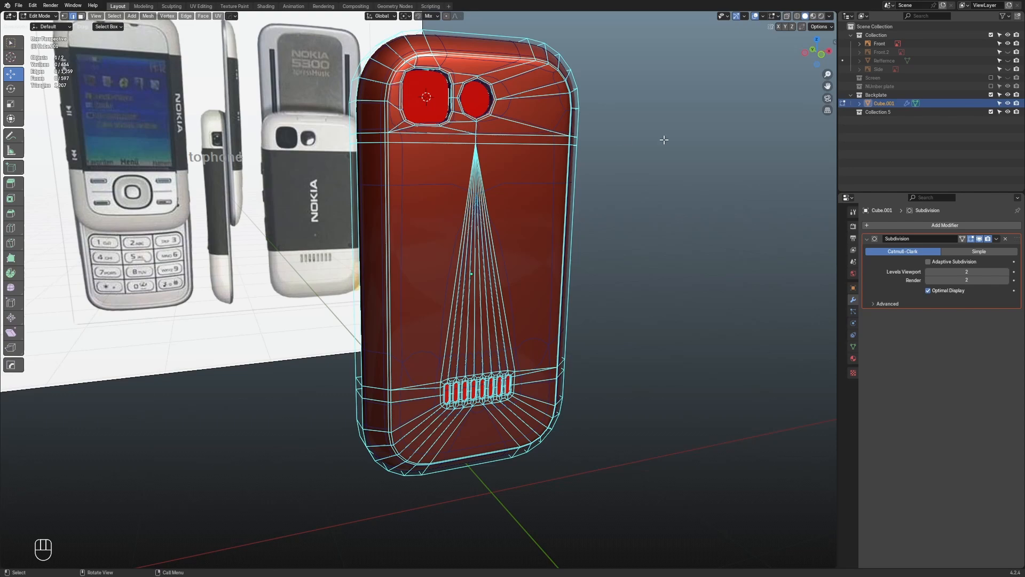
middle_drag(664, 140, 630, 136)
middle_drag(477, 140, 510, 144)
scroll(456, 140, up, 1)
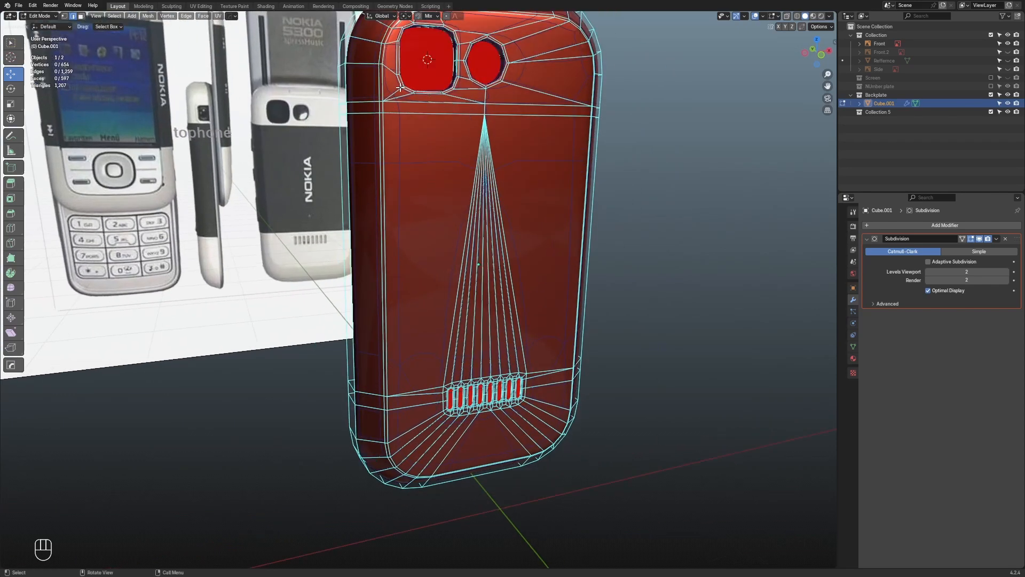
Leave Edit Mode and inspect the red-shaded backplate with the overlays hidden and shown again
key(Tab)
middle_drag(656, 126, 582, 174)
key(shift+alt+z)
key(shift+alt+z)
middle_drag(492, 171, 458, 160)
shift+middle_drag(569, 295, 566, 136)
middle_drag(569, 188, 544, 193)
scroll(408, 75, down, 2)
middle_drag(411, 181, 407, 194)
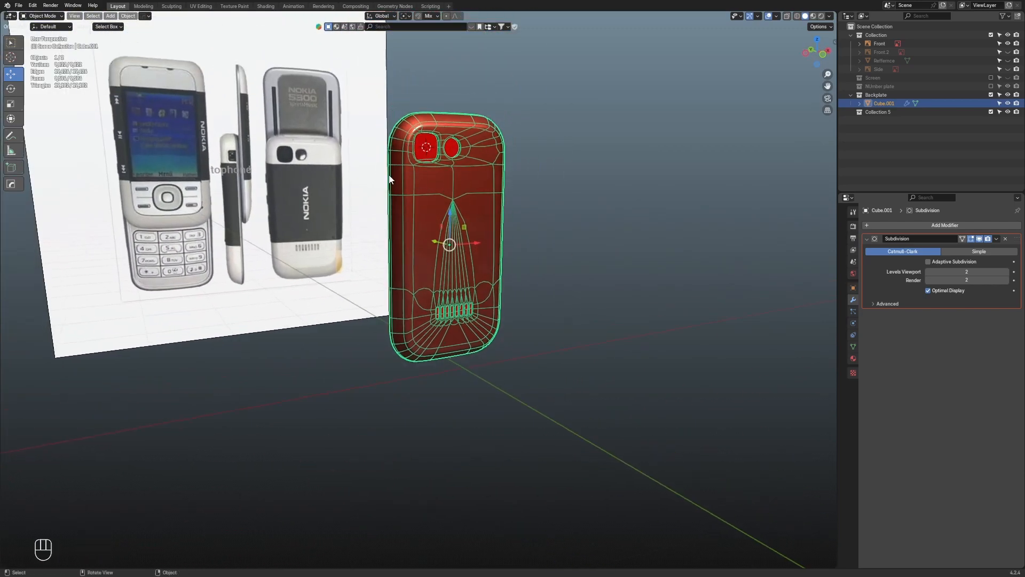
scroll(398, 158, up, 1)
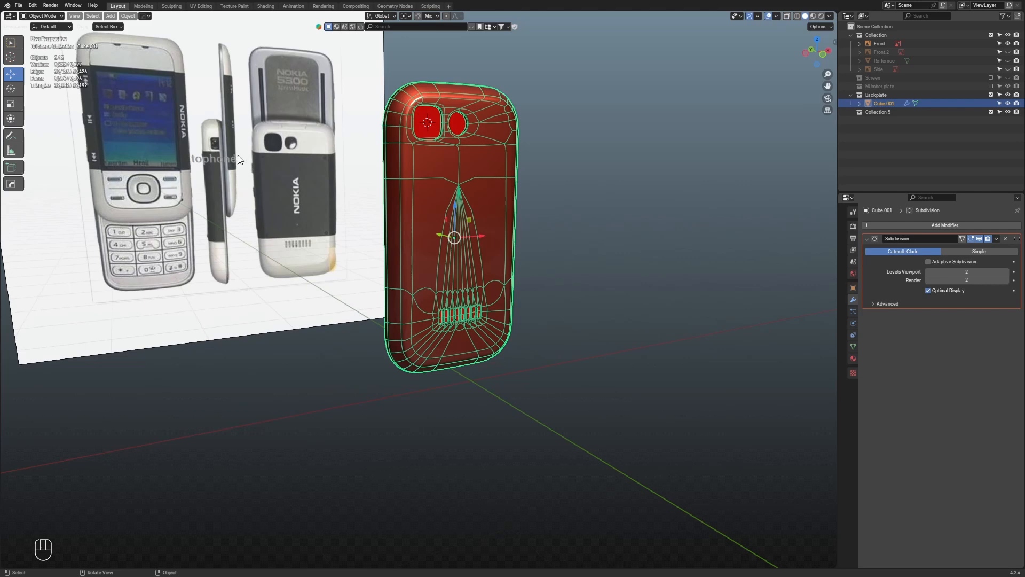
Compare the backplate with the reference phone from the back and side, and deselect it
middle_drag(146, 127, 180, 136)
shift+middle_drag(507, 213, 552, 342)
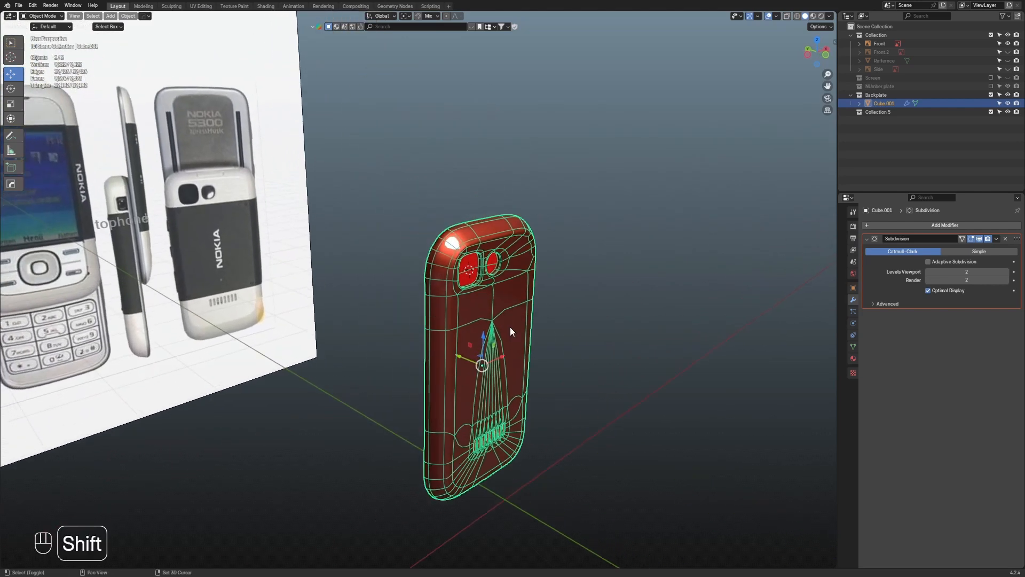
middle_drag(300, 196, 341, 190)
scroll(341, 190, down, 2)
scroll(341, 190, down, 1)
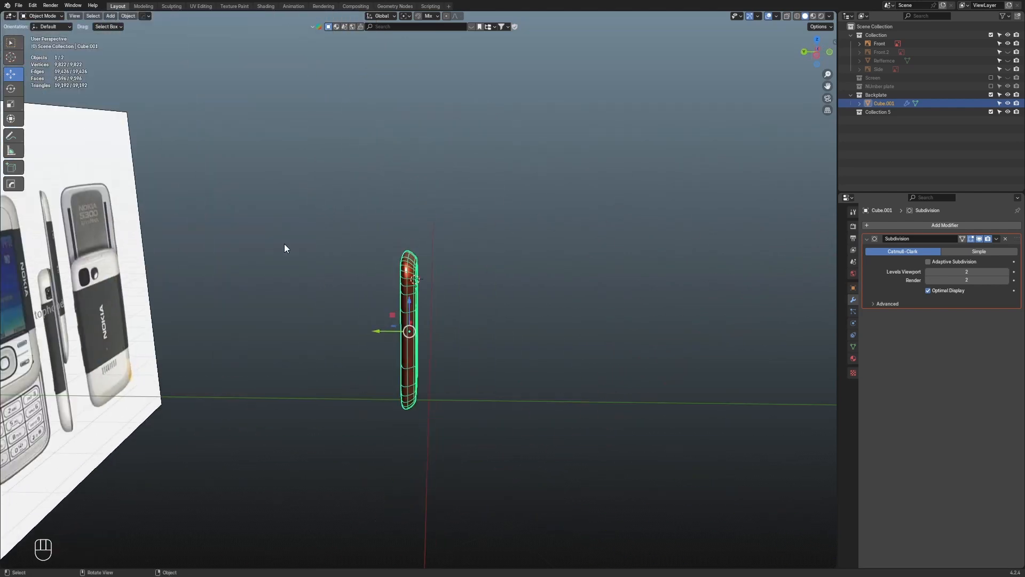
scroll(284, 243, down, 1)
shift+middle_drag(386, 240, 546, 193)
middle_drag(268, 268, 190, 268)
click(192, 268)
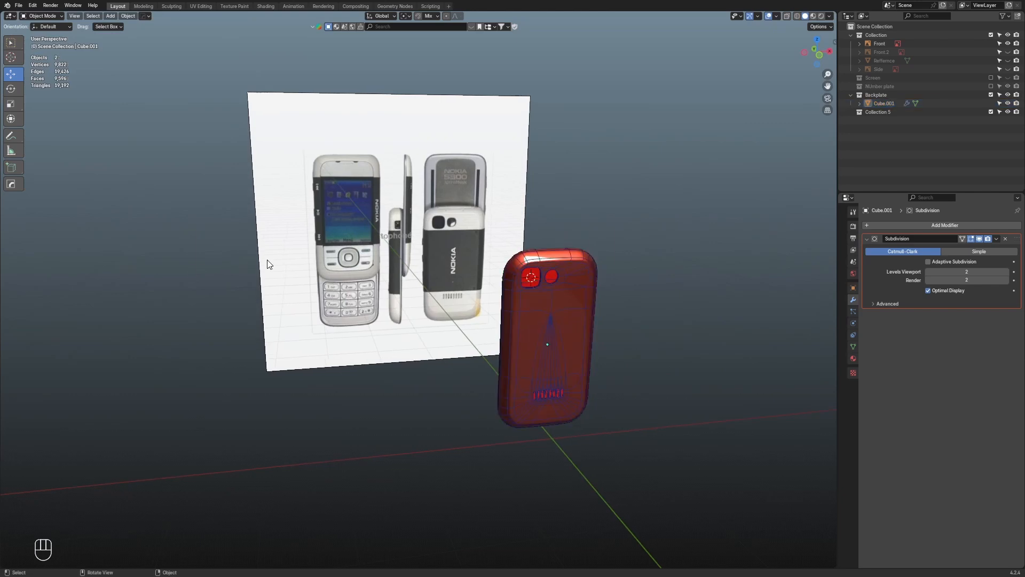
Unhide all hidden objects and switch the viewport's solid lighting back to Studio
scroll(272, 260, up, 3)
middle_drag(300, 233, 379, 223)
scroll(379, 223, down, 5)
shift+middle_drag(627, 202, 488, 245)
scroll(525, 242, up, 5)
scroll(562, 234, down, 3)
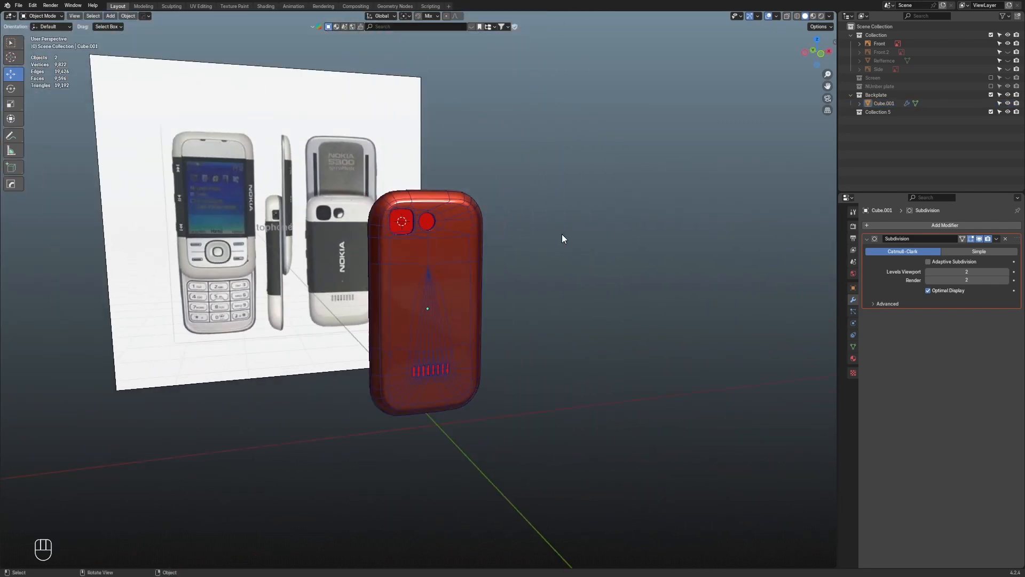
key(alt+z)
key(alt+h)
scroll(550, 261, up, 4)
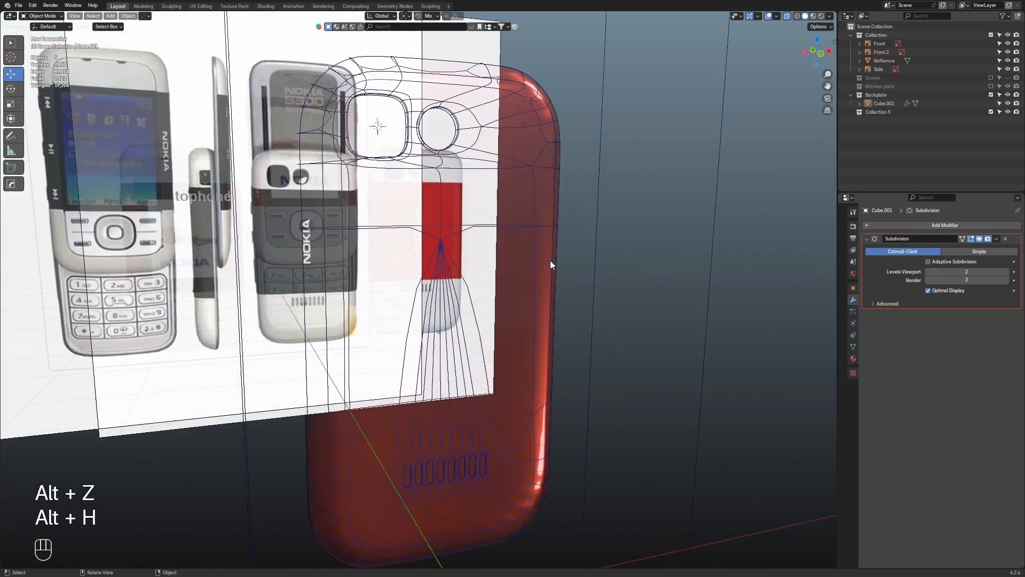
click(830, 17)
click(795, 55)
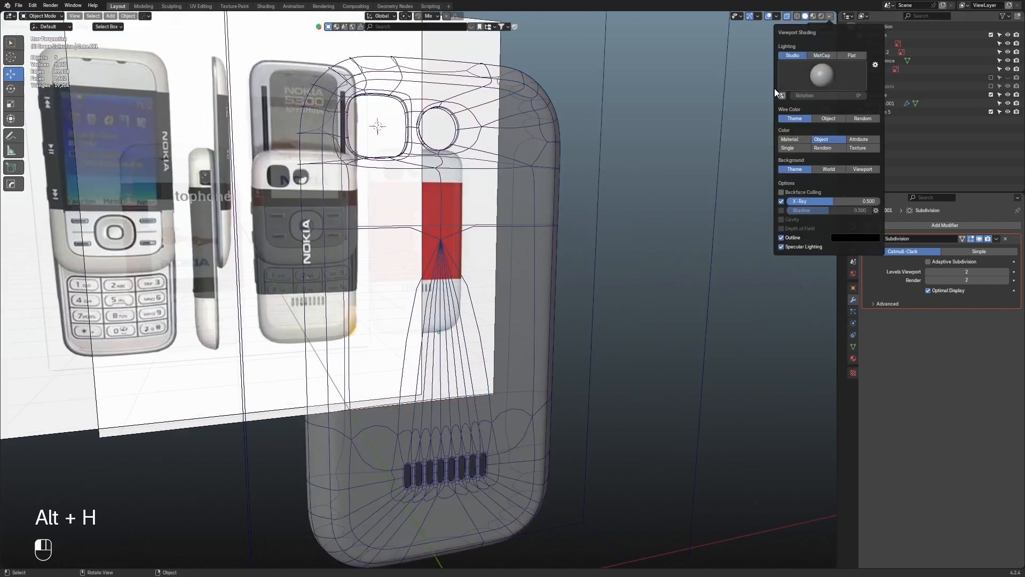
scroll(646, 171, down, 5)
key(alt+z)
scroll(576, 240, up, 1)
middle_drag(558, 267, 551, 271)
Set the backplate's viewport display color to dark grey in its object properties
click(462, 297)
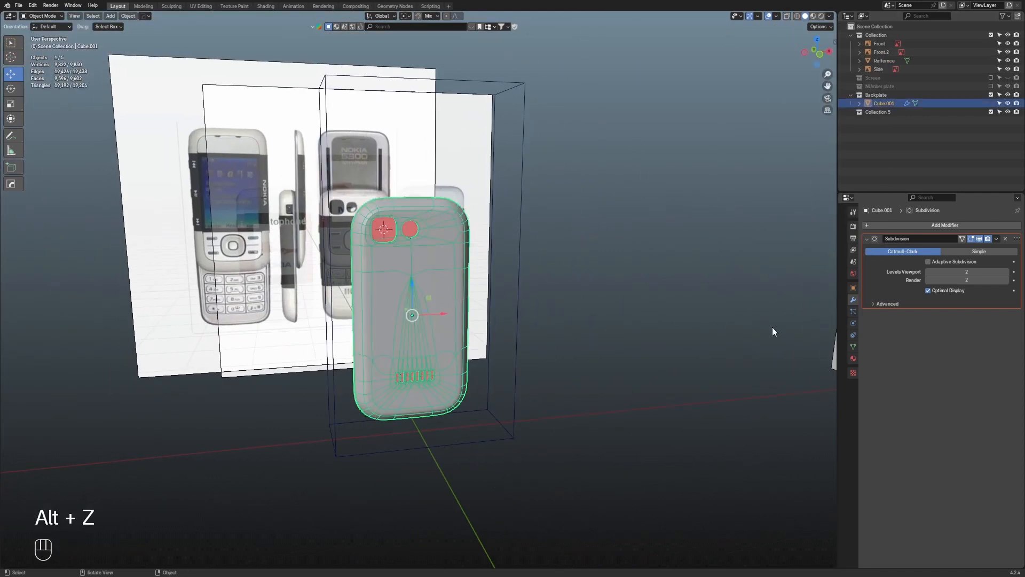
click(853, 290)
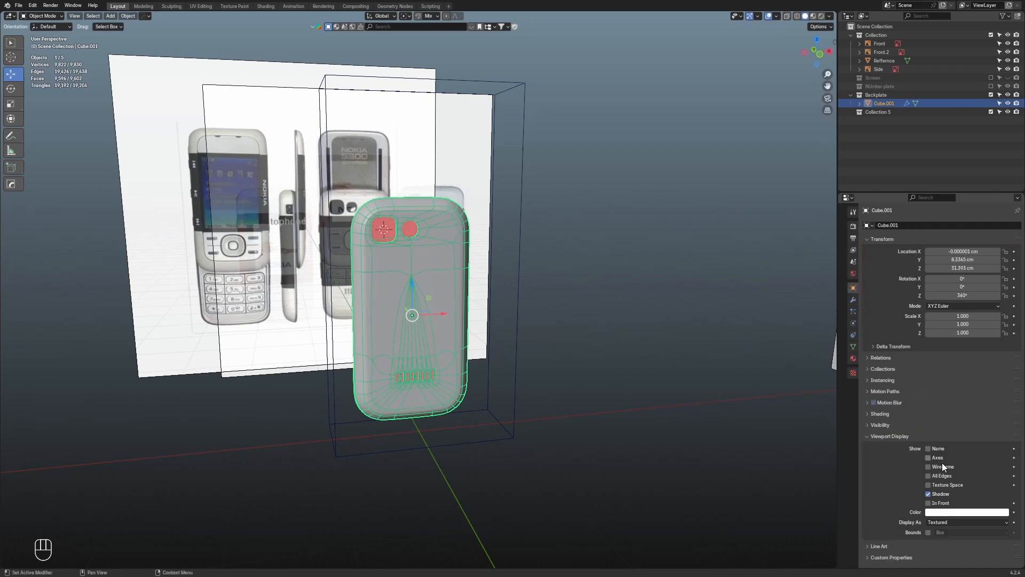
click(947, 512)
drag(1000, 431, 1000, 427)
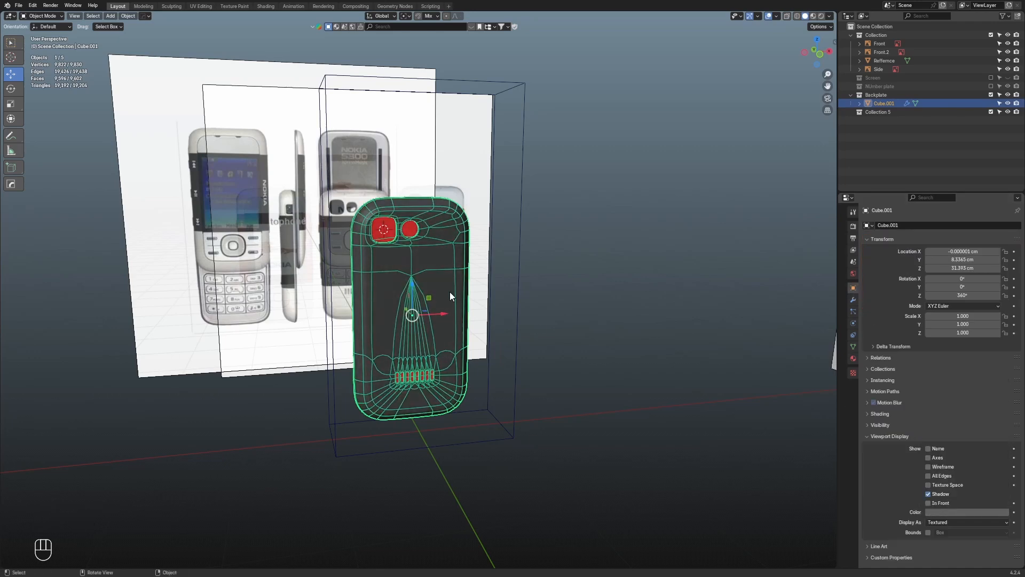
scroll(534, 288, up, 4)
scroll(630, 286, down, 4)
Hide the overlays and enable the Screen and NUmber plate collections, collapsing the outliner's hierarchy
key(shift+alt+z)
middle_drag(639, 293, 634, 285)
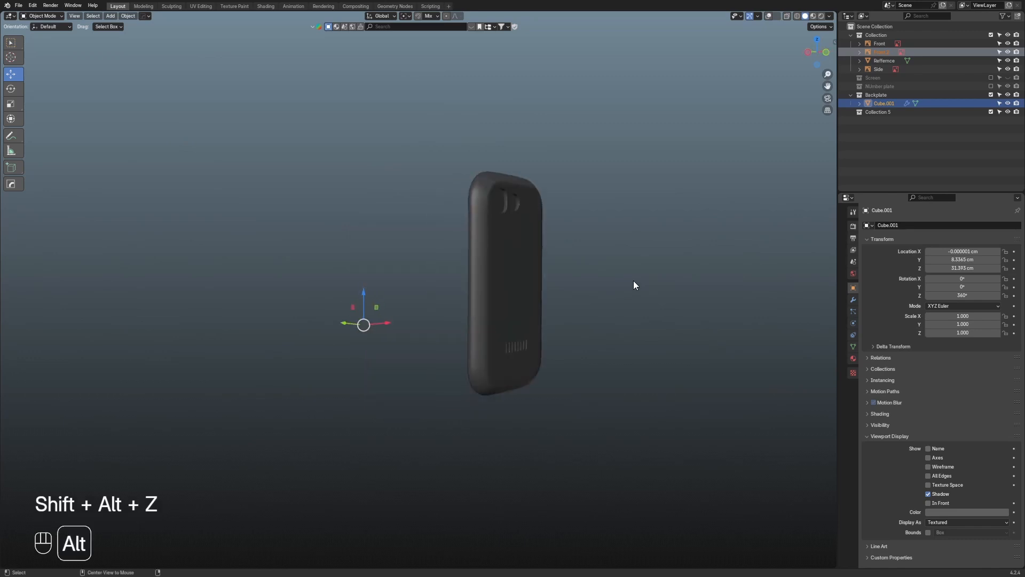
click(991, 78)
shift+click(991, 138)
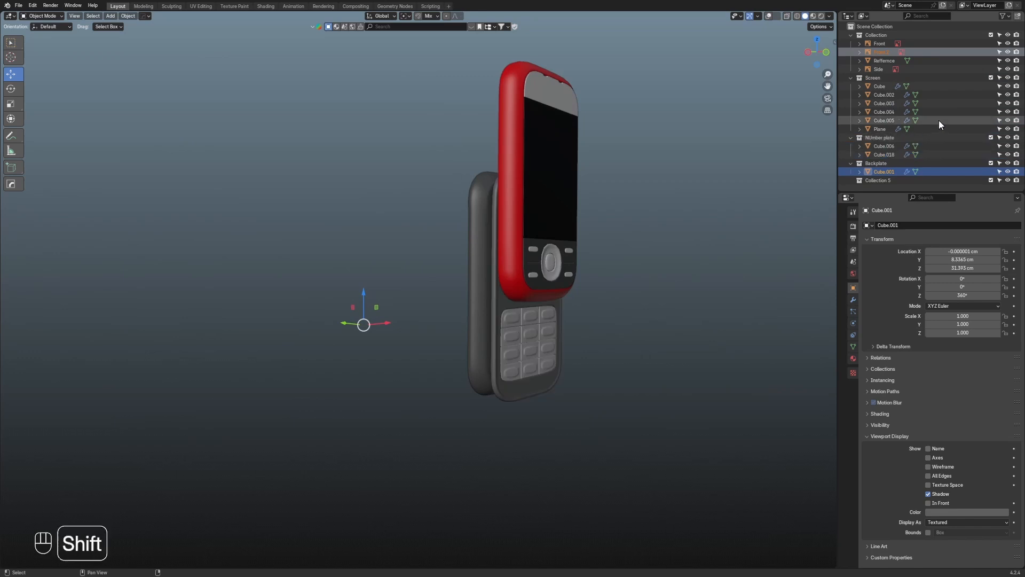
key(shift+a)
key(shift+a)
Rotate the backplate 180° about the Z axis
middle_drag(720, 144, 700, 179)
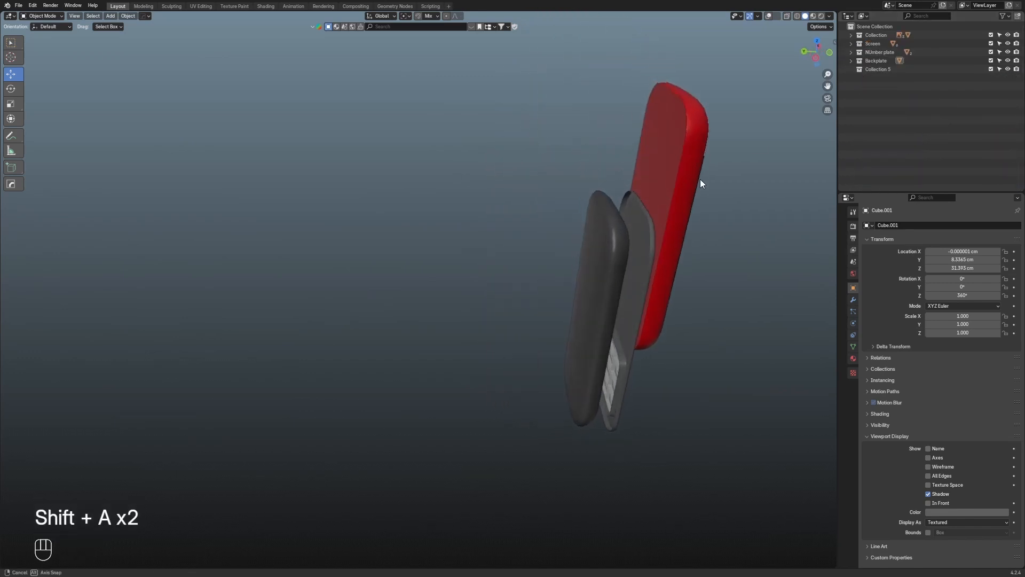
middle_drag(635, 246, 607, 204)
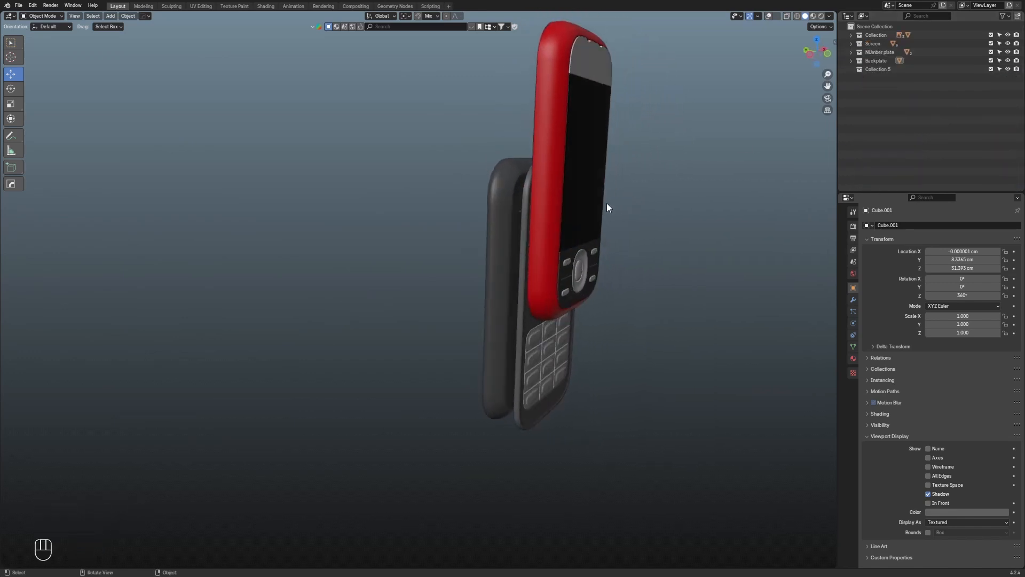
middle_drag(494, 236, 431, 211)
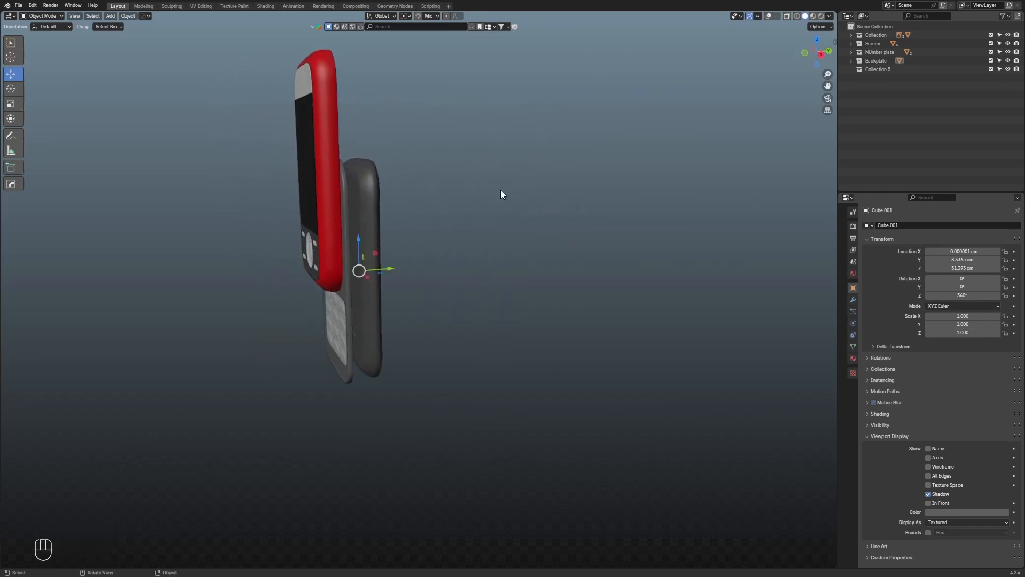
key(r)
key(z)
key(KP_1)
key(KP_8)
key(KP_0)
key(Return)
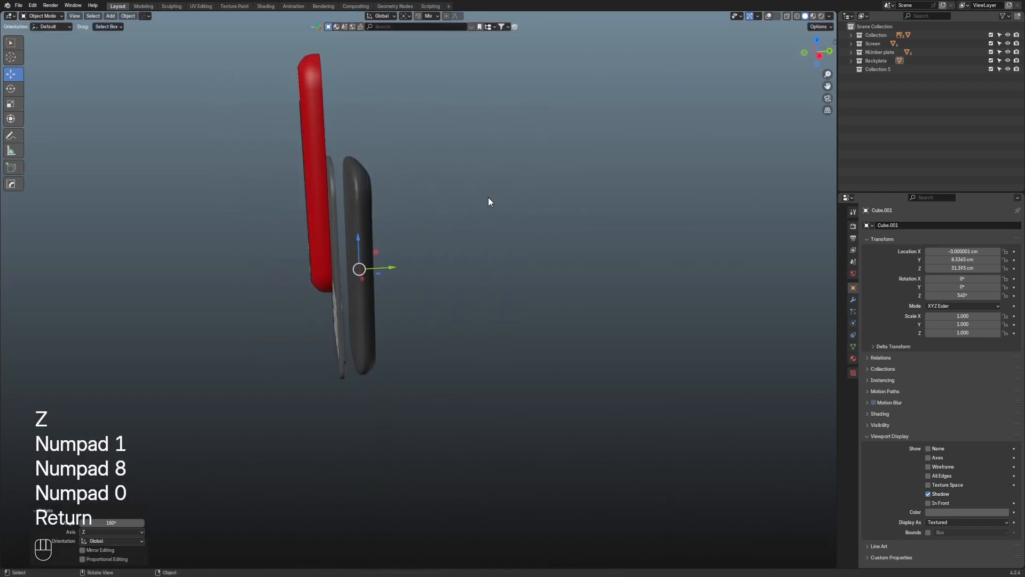
Compare the backplate's profile with the side reference in the right orthographic view with overlays shown
click(821, 56)
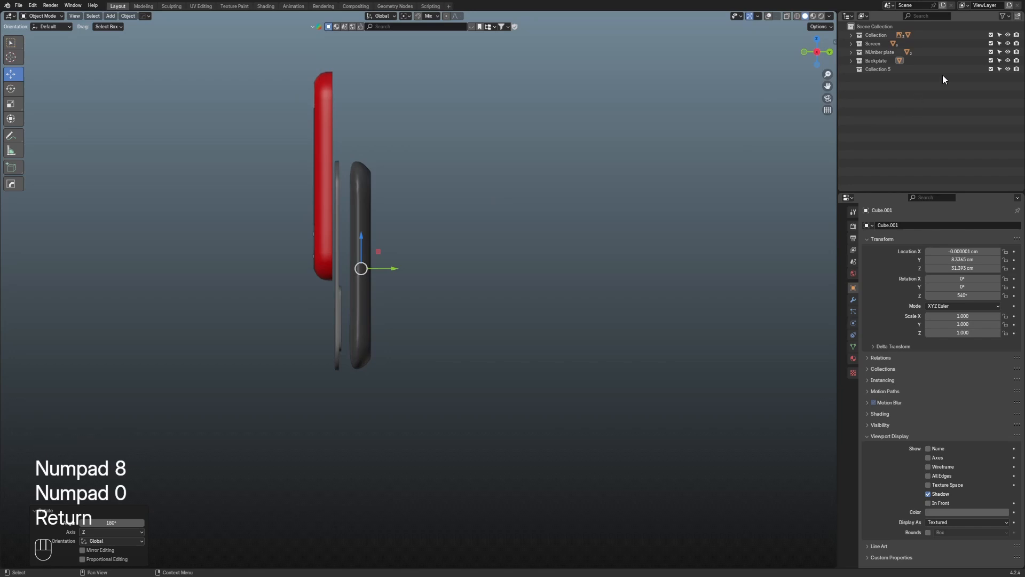
key(shift+alt+z)
shift+middle_drag(441, 263, 444, 271)
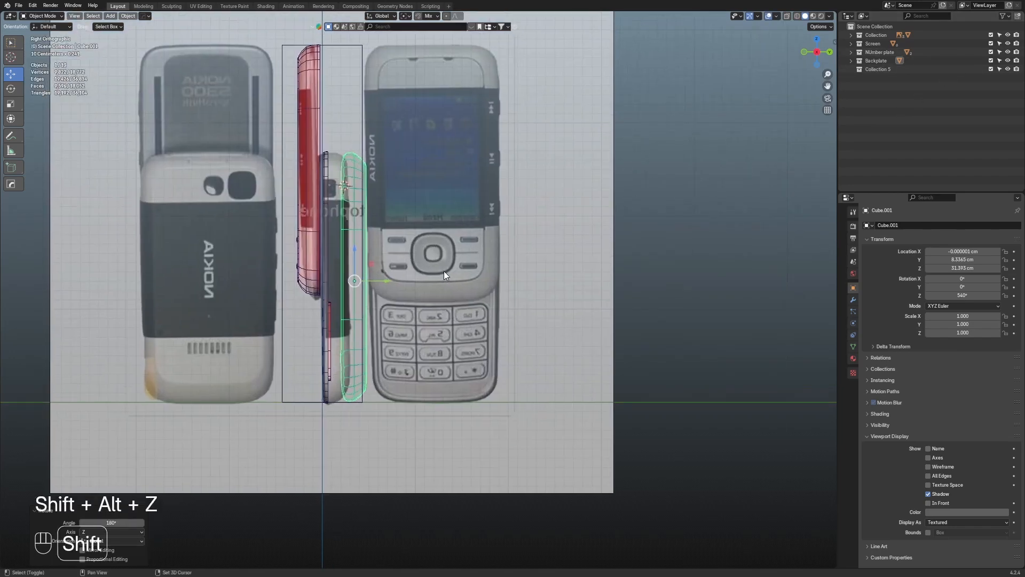
scroll(444, 270, up, 5)
scroll(460, 281, up, 2)
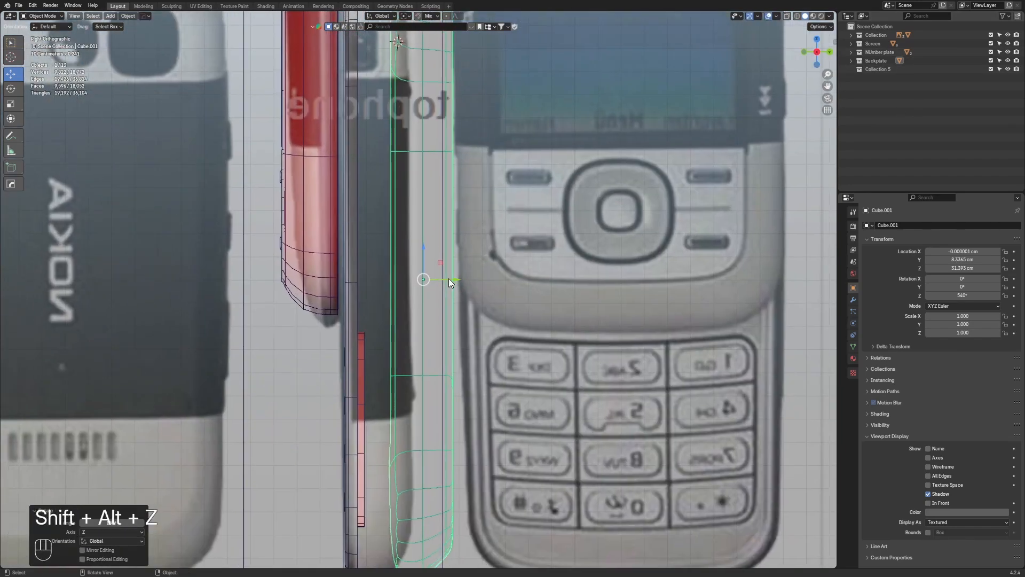
scroll(449, 279, down, 2)
Try to box-select the backplate's inner faces in Edit Mode with X-ray from the side
key(Tab)
key(1)
key(alt+z)
key(3)
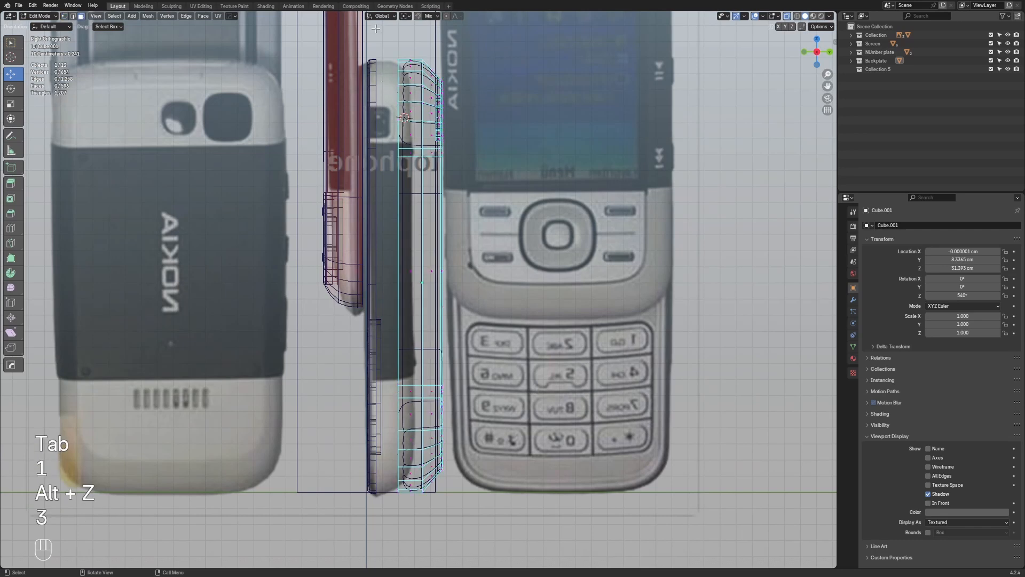
drag(376, 29, 417, 442)
drag(394, 535, 393, 535)
key(Tab)
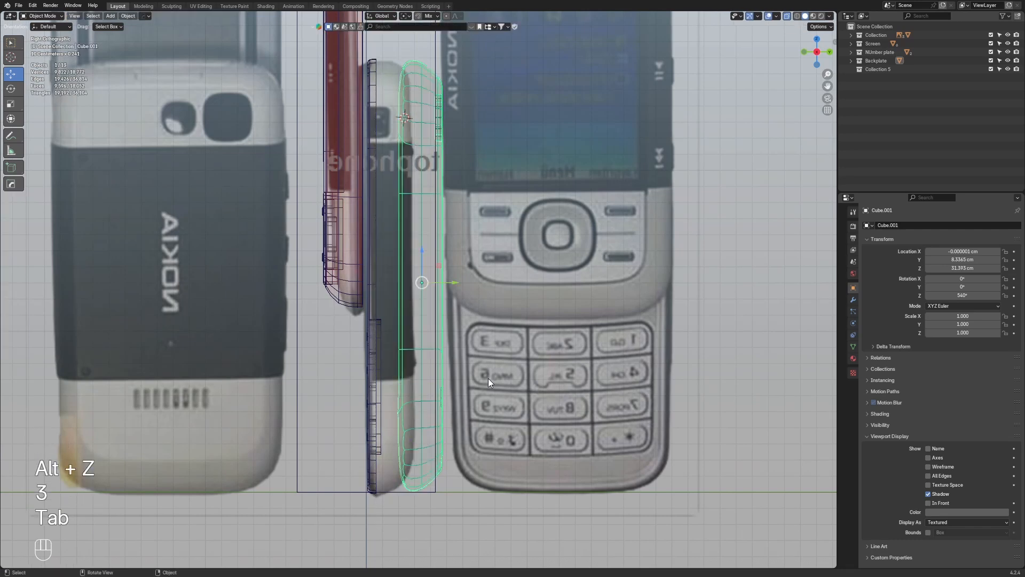
Isolate the backplate and delete the flat faces closing its side toward the number plate
click(854, 300)
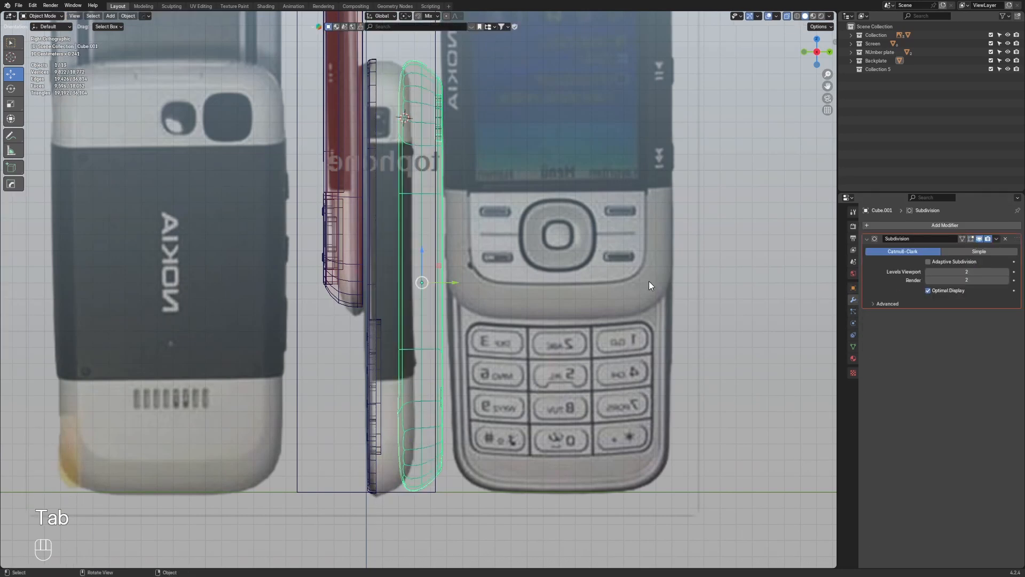
key(shift+h)
key(Tab)
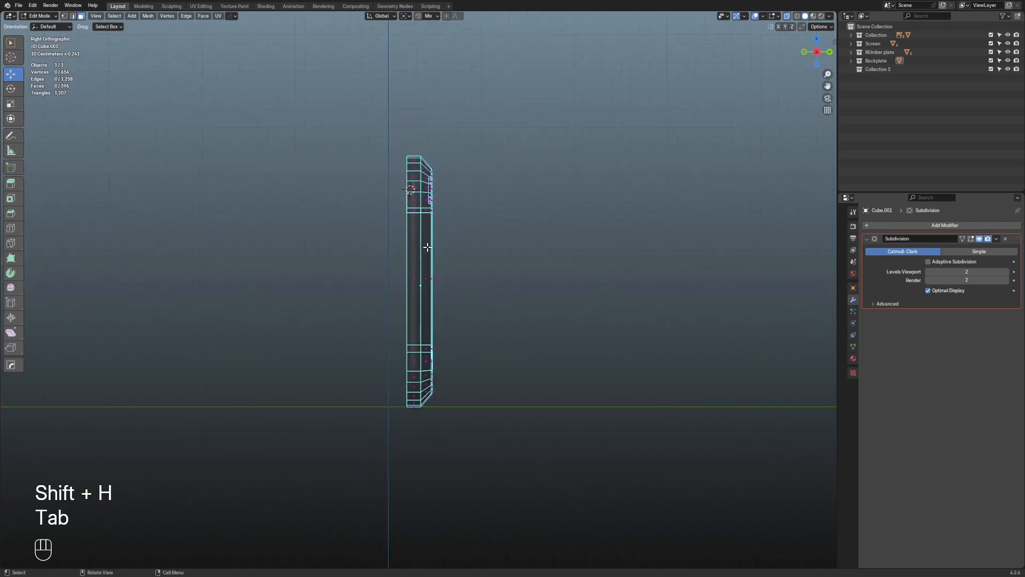
drag(374, 214, 412, 474)
key(3)
middle_drag(423, 455, 490, 366)
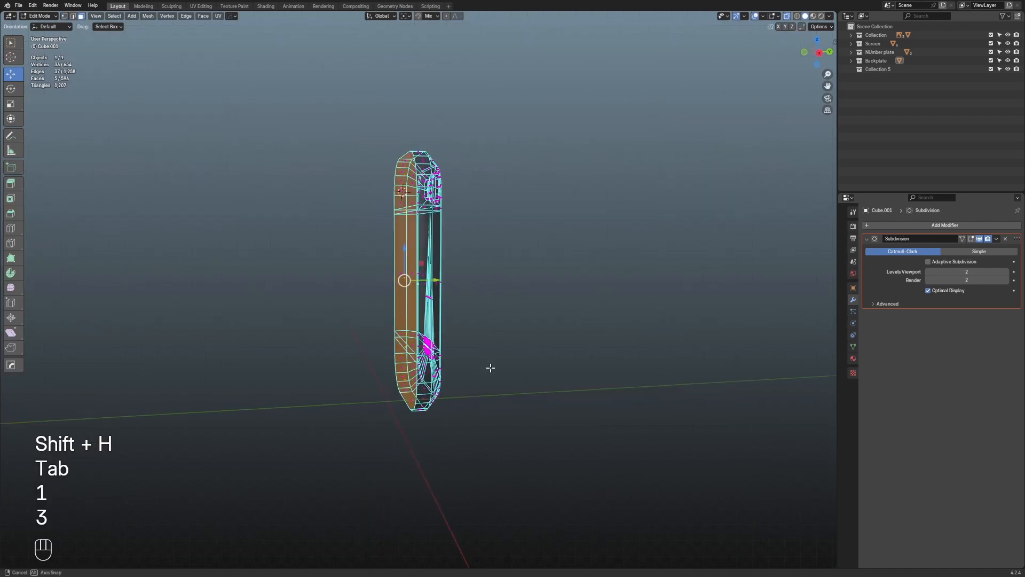
key(z)
key(alt+z)
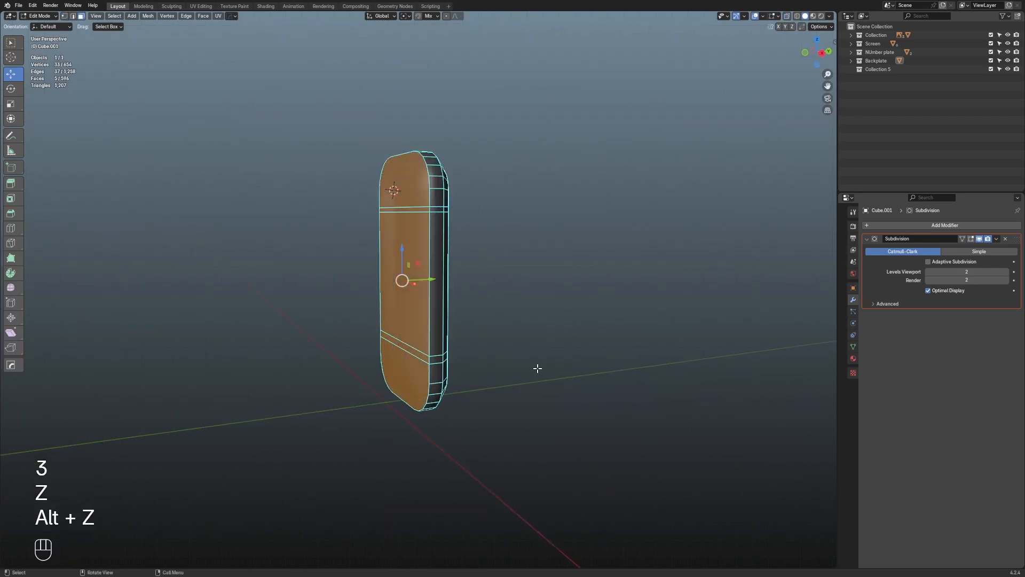
key(x)
click(542, 390)
middle_drag(543, 389, 616, 361)
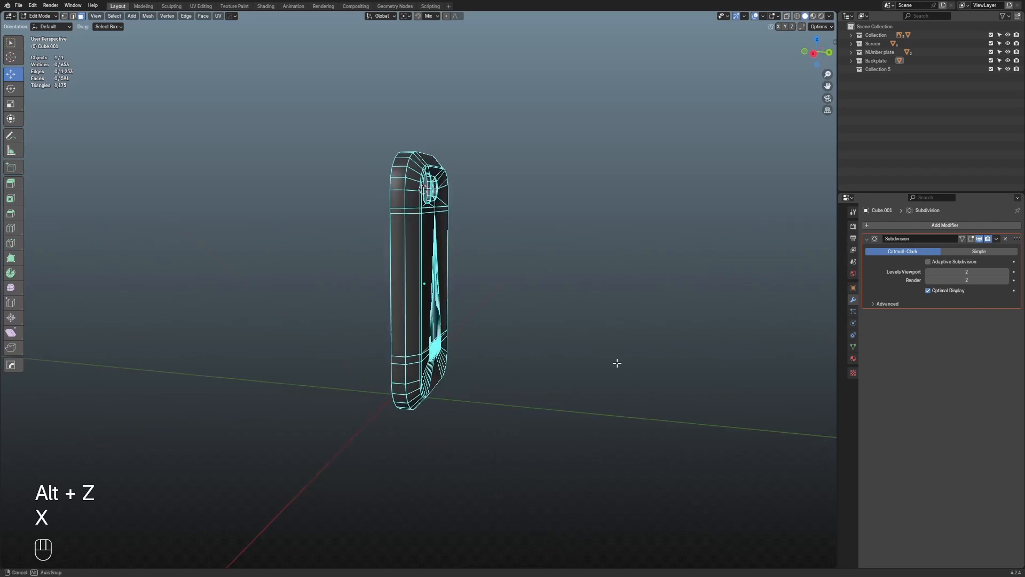
Leave Edit Mode and unhide the other phone parts and reference images
key(Tab)
key(alt+h)
click(601, 361)
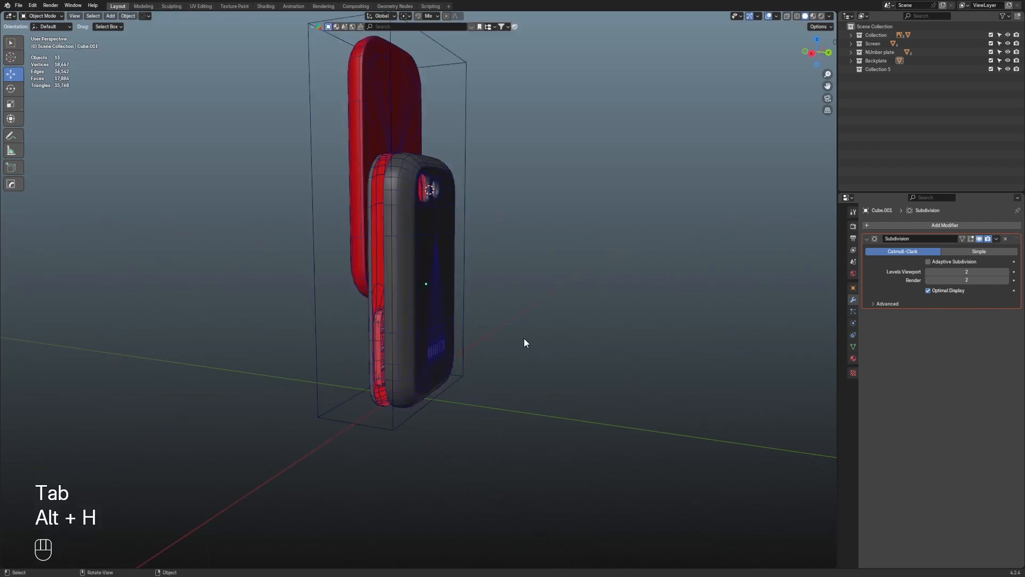
middle_drag(479, 335, 436, 328)
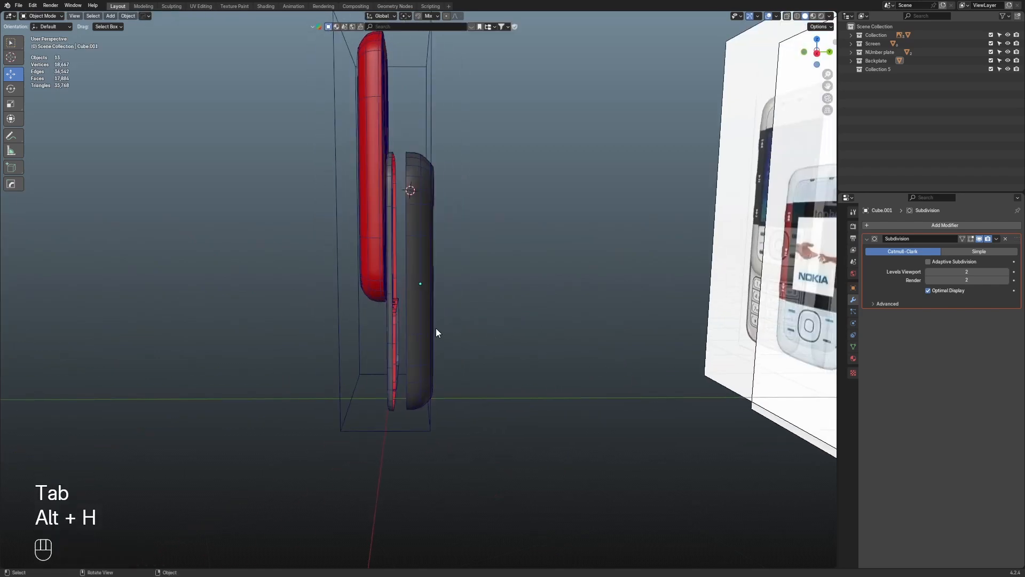
Compare the opened backplate's thickness and position with the side reference image from the right
click(818, 55)
scroll(505, 269, down, 3)
click(434, 203)
scroll(417, 185, up, 2)
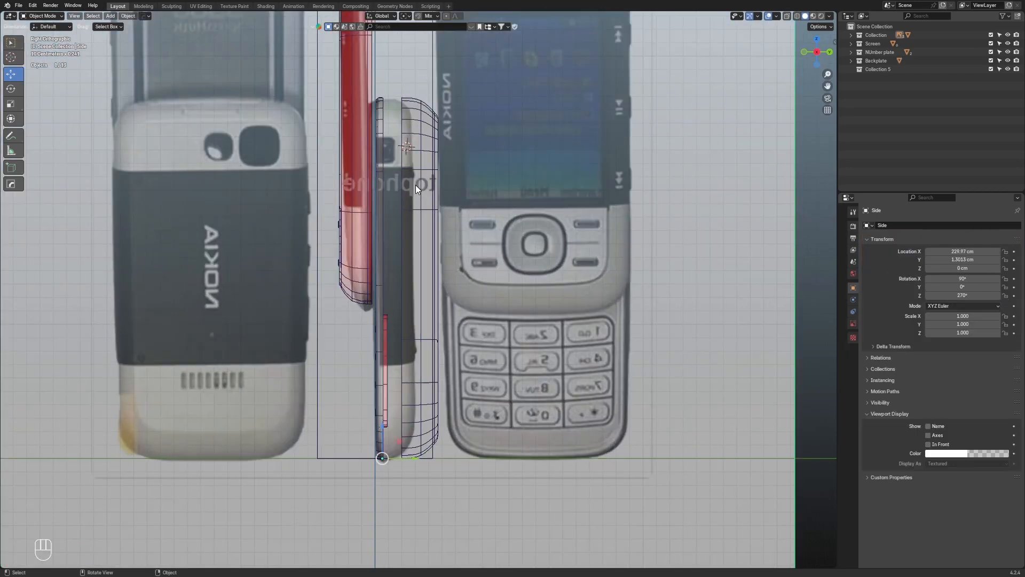
scroll(417, 155, up, 1)
scroll(424, 125, down, 4)
middle_drag(429, 170, 428, 232)
click(424, 206)
scroll(425, 210, up, 2)
key(Tab)
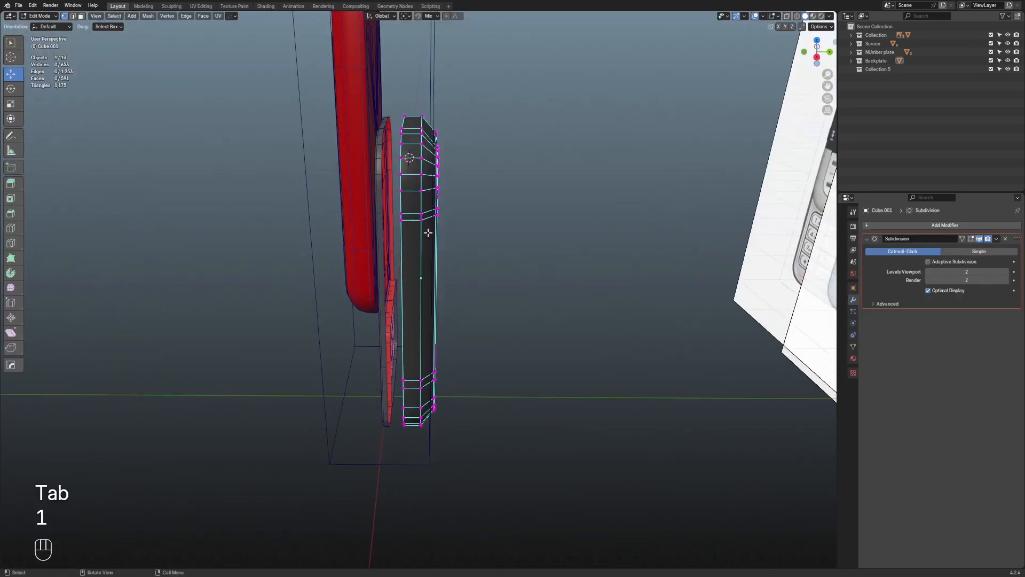
scroll(396, 176, up, 3)
key(Tab)
Turn off the viewport display of the number plate body's Subdivision modifier and check its base mesh
click(351, 253)
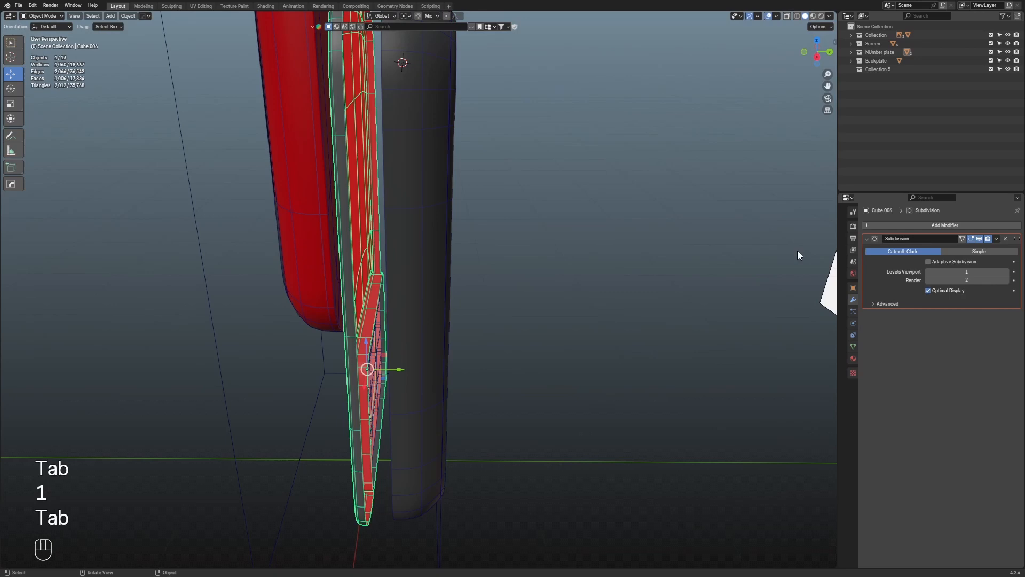
click(980, 238)
shift+middle_drag(391, 222, 442, 316)
key(Tab)
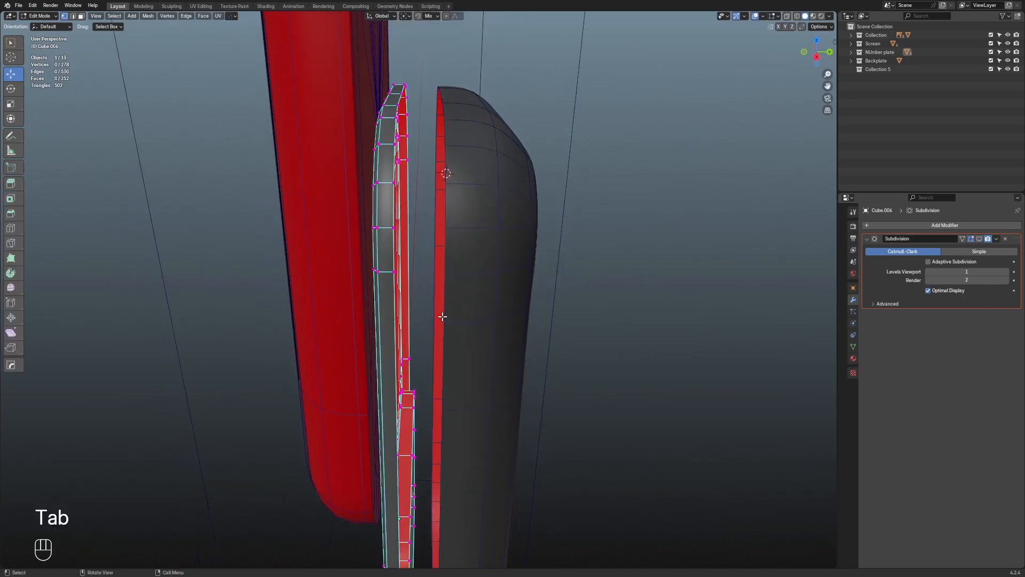
key(Tab)
Move the backplate's entire mesh along Y in Edit Mode, snapping it against the number plate's back edge
click(466, 284)
key(Tab)
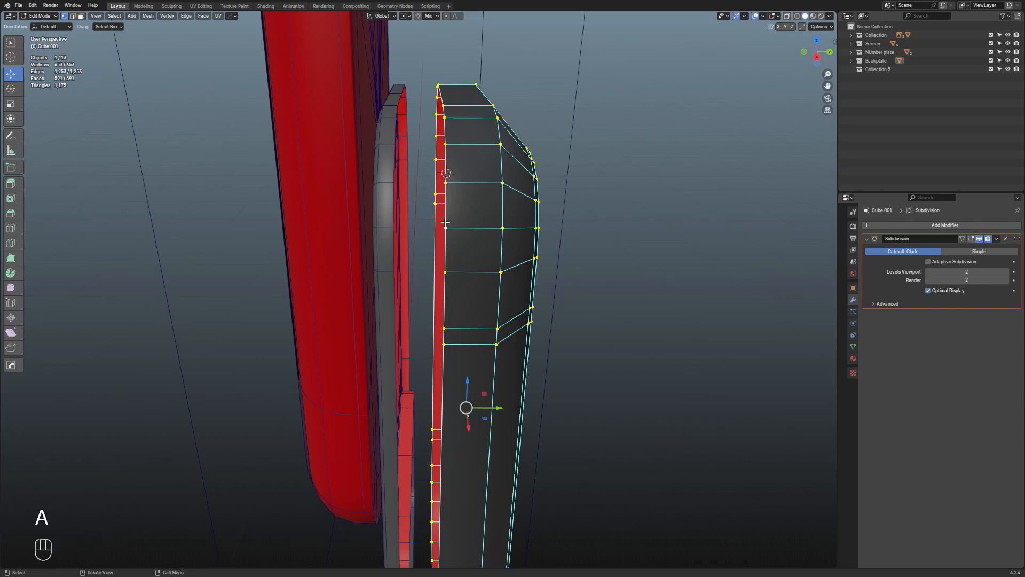
key(g)
key(y)
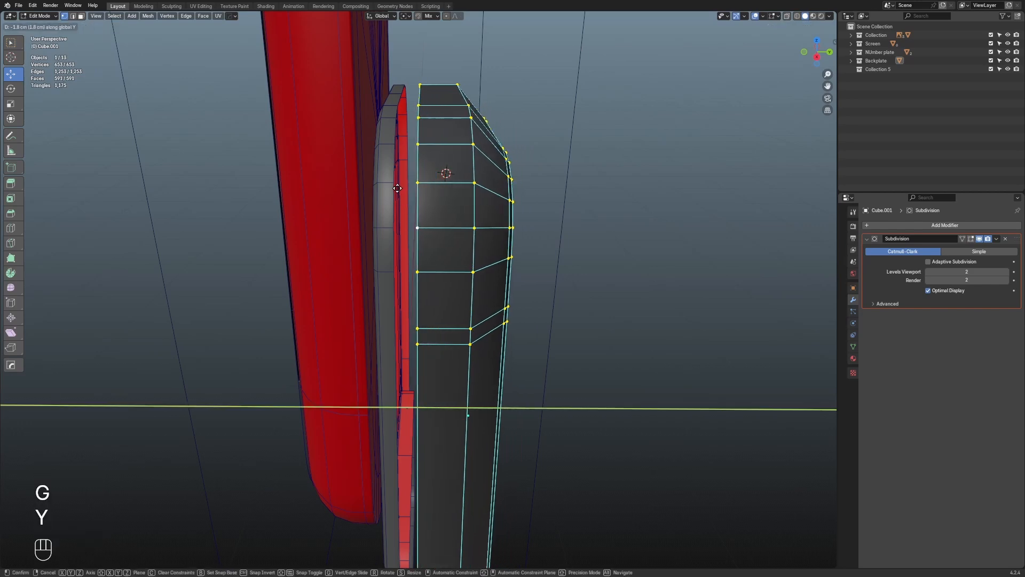
key(ctrl)
ctrl+click(397, 182)
key(Tab)
scroll(658, 283, down, 3)
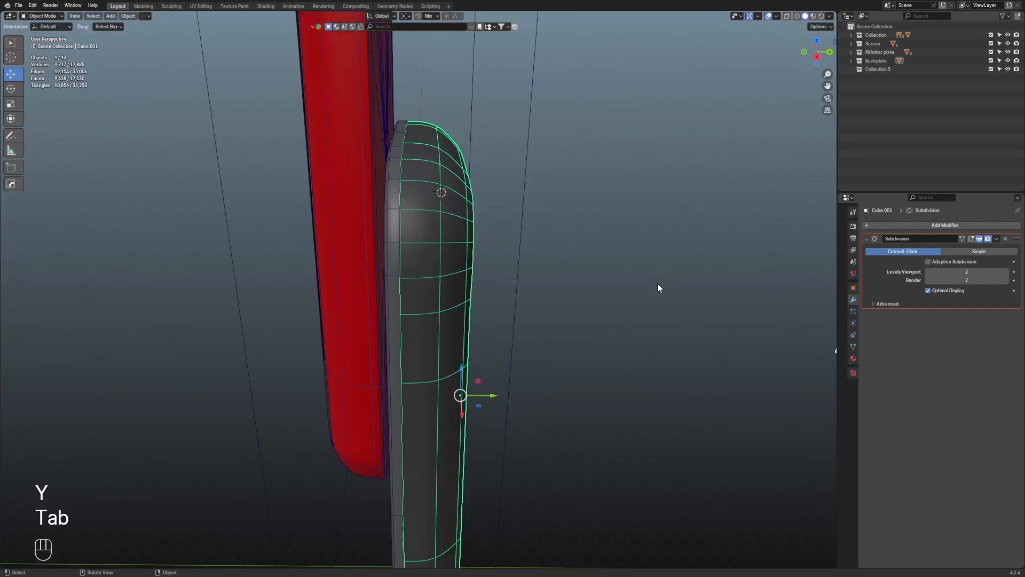
Turn the viewport display of the number plate body's Subdivision modifier back on and deselect it
click(609, 325)
middle_drag(609, 325, 462, 319)
scroll(406, 303, up, 3)
middle_drag(402, 301, 390, 309)
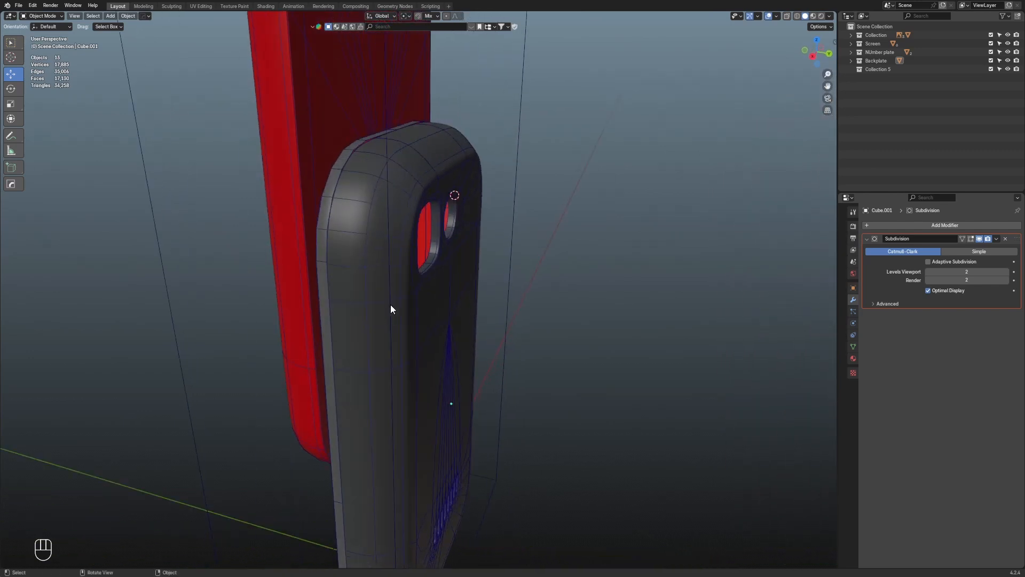
click(334, 188)
click(979, 240)
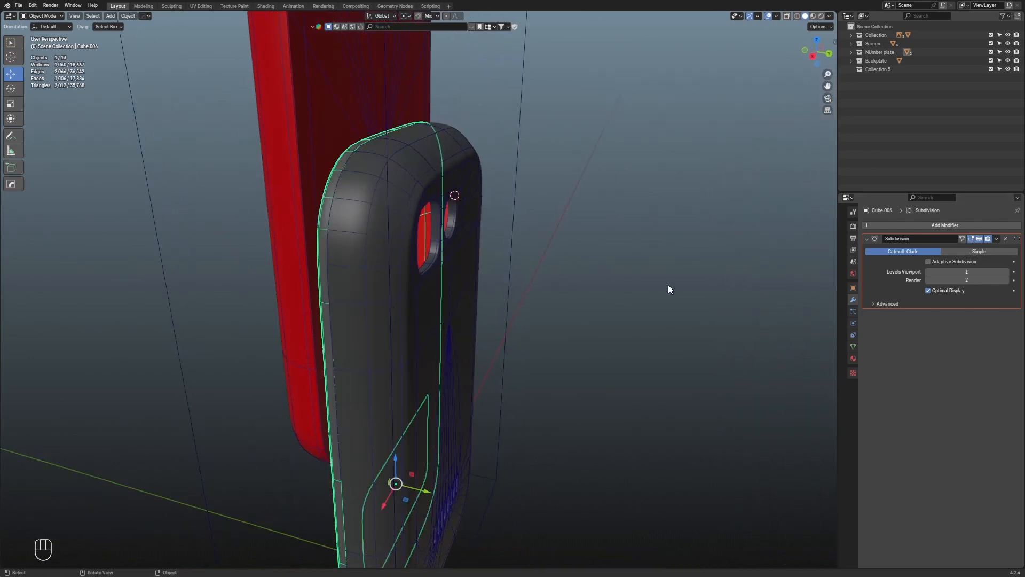
click(472, 297)
Inspect the assembled phone with overlays hidden, checking the backplate's slots and its seam with the number plate
middle_drag(472, 297, 469, 261)
scroll(474, 231, down, 10)
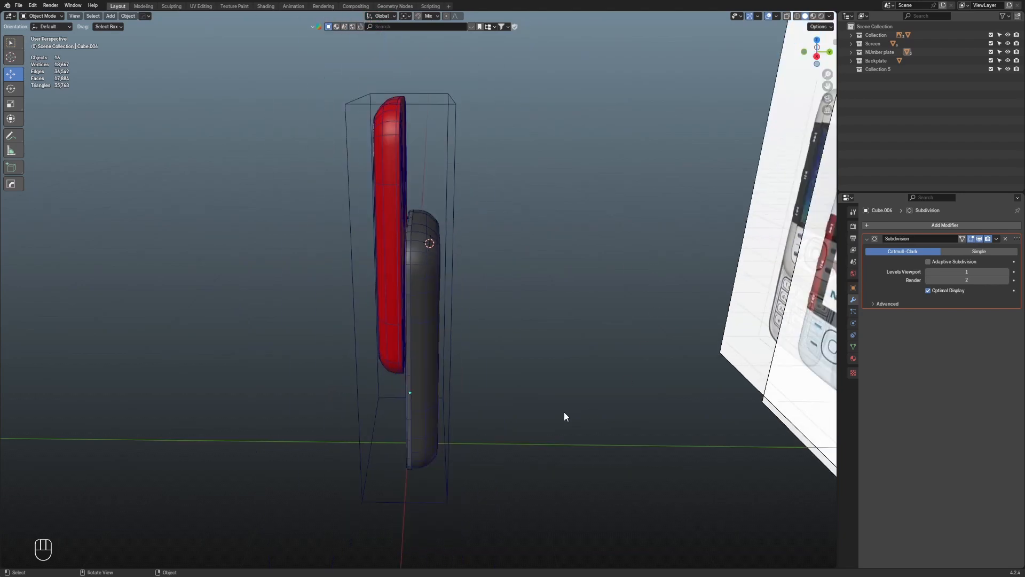
middle_drag(565, 417, 427, 390)
key(shift+alt+z)
scroll(454, 431, up, 3)
click(338, 482)
scroll(335, 485, up, 1)
shift+middle_drag(336, 485, 381, 421)
middle_drag(463, 419, 451, 415)
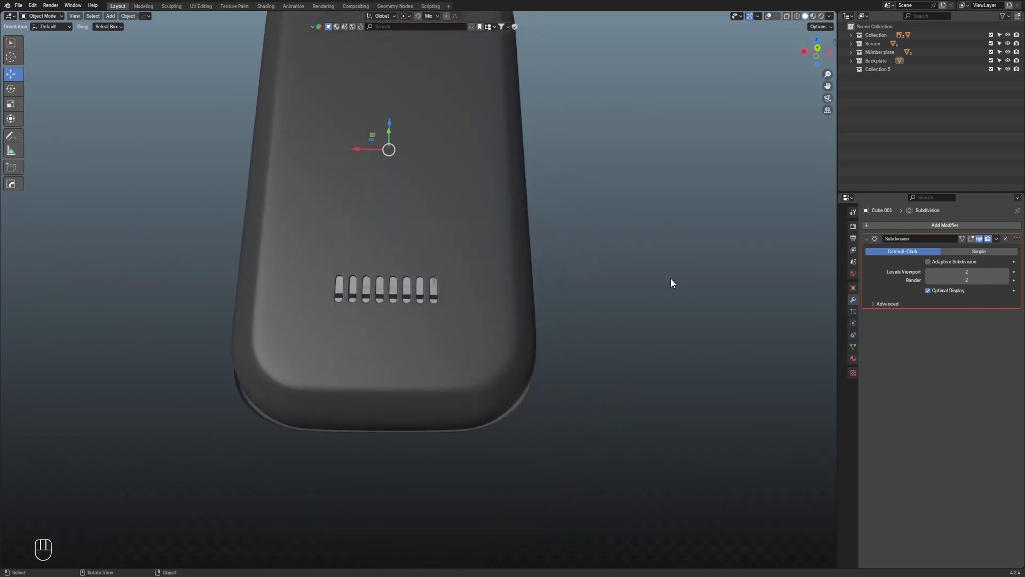
middle_drag(467, 365, 263, 384)
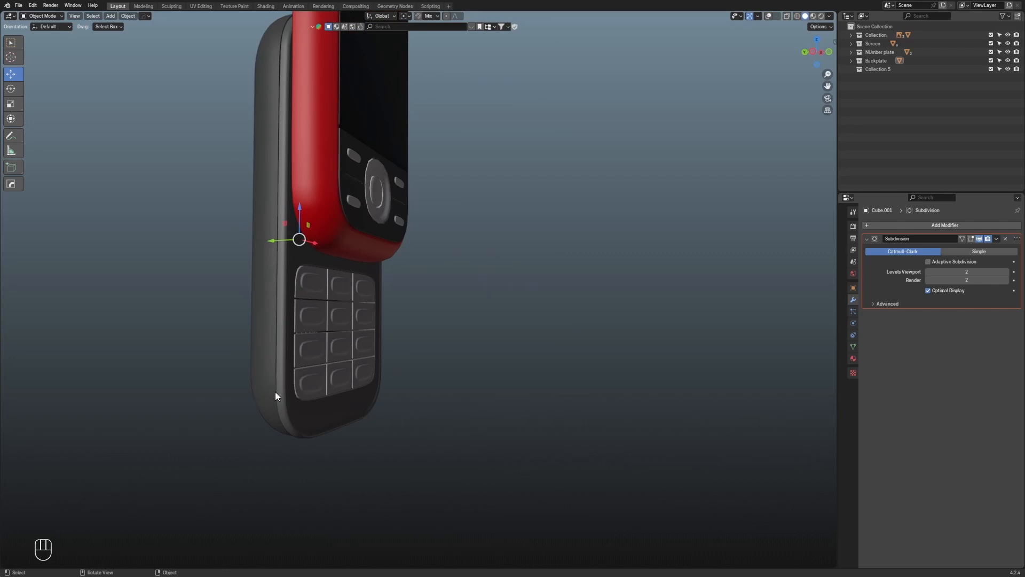
Set the Subdivision viewport level to 1 on the keypad number plate and on the phone's back cover
middle_drag(418, 447, 337, 483)
scroll(337, 483, up, 2)
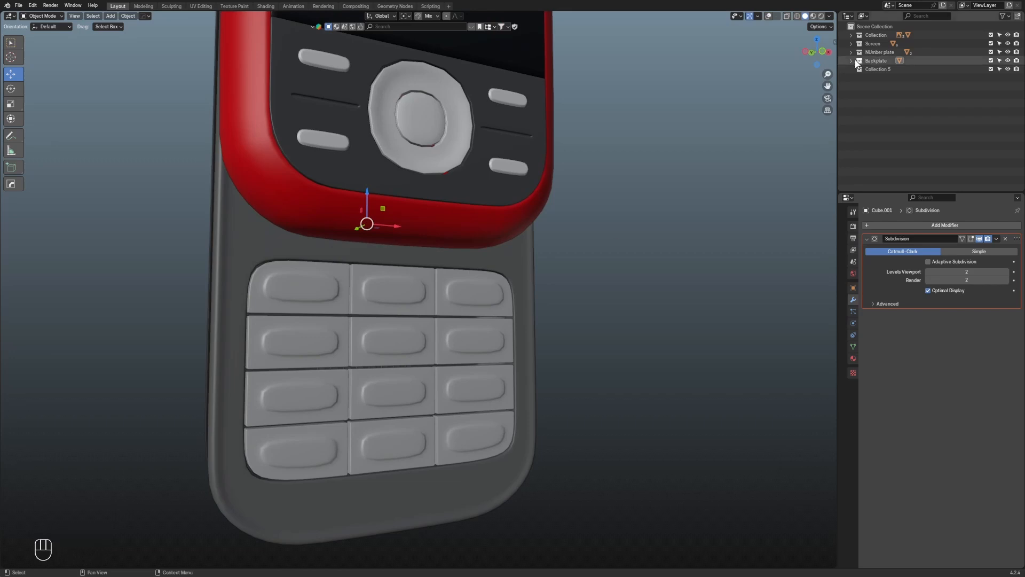
click(822, 52)
shift+middle_drag(668, 336, 371, 332)
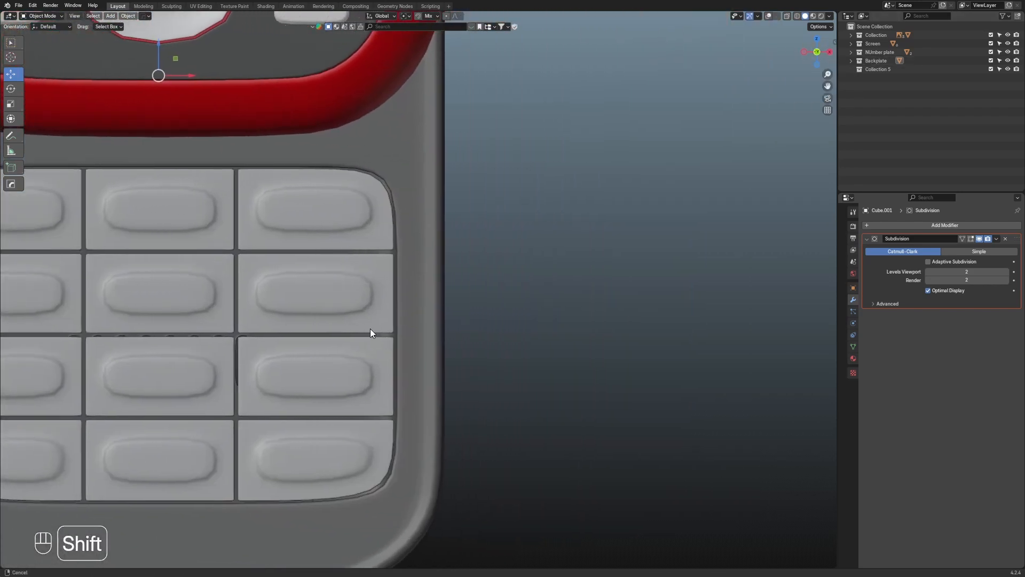
scroll(466, 345, up, 4)
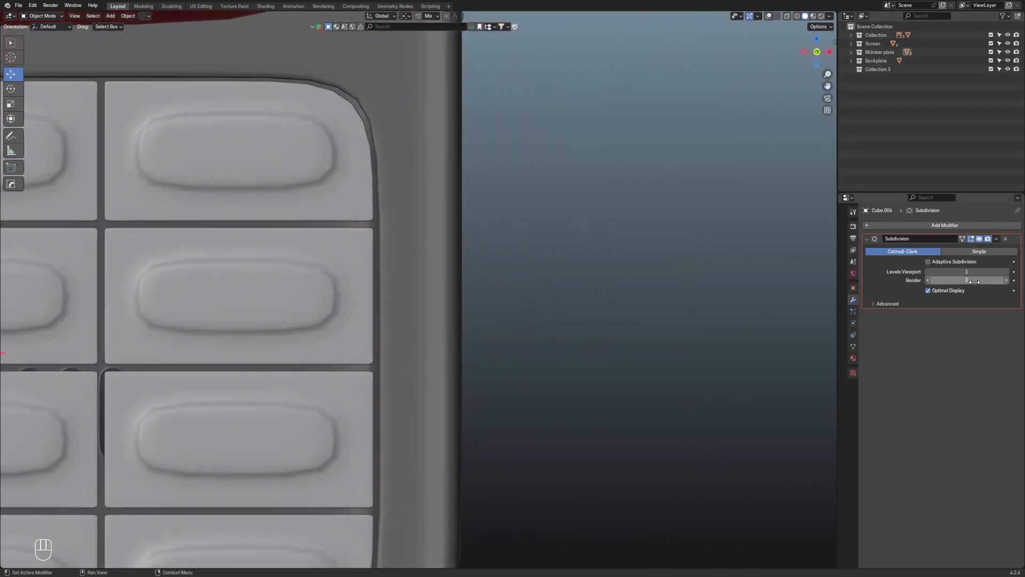
scroll(525, 287, down, 4)
shift+middle_drag(525, 287, 726, 307)
middle_drag(726, 307, 646, 326)
scroll(646, 326, down, 1)
click(610, 310)
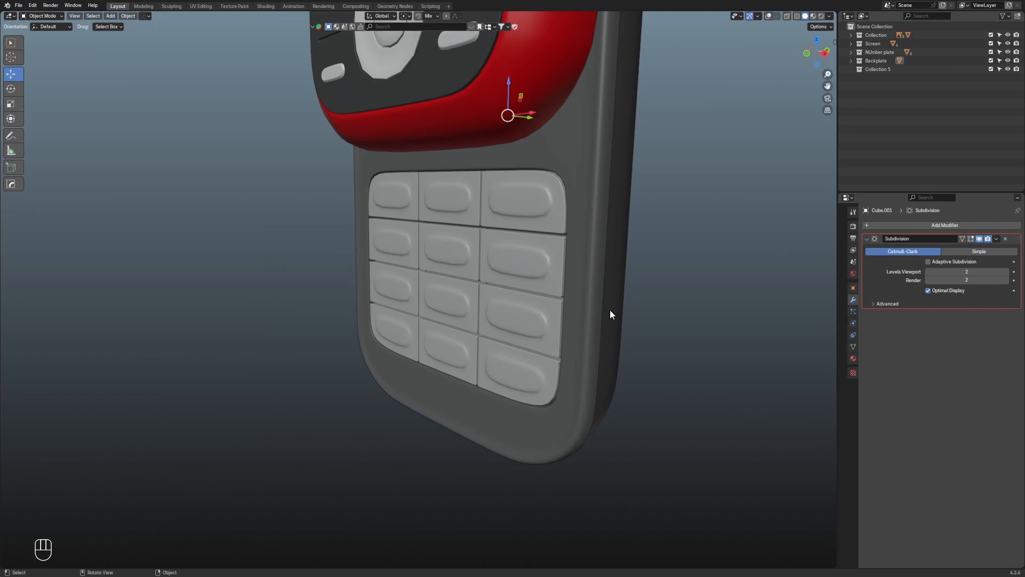
click(928, 272)
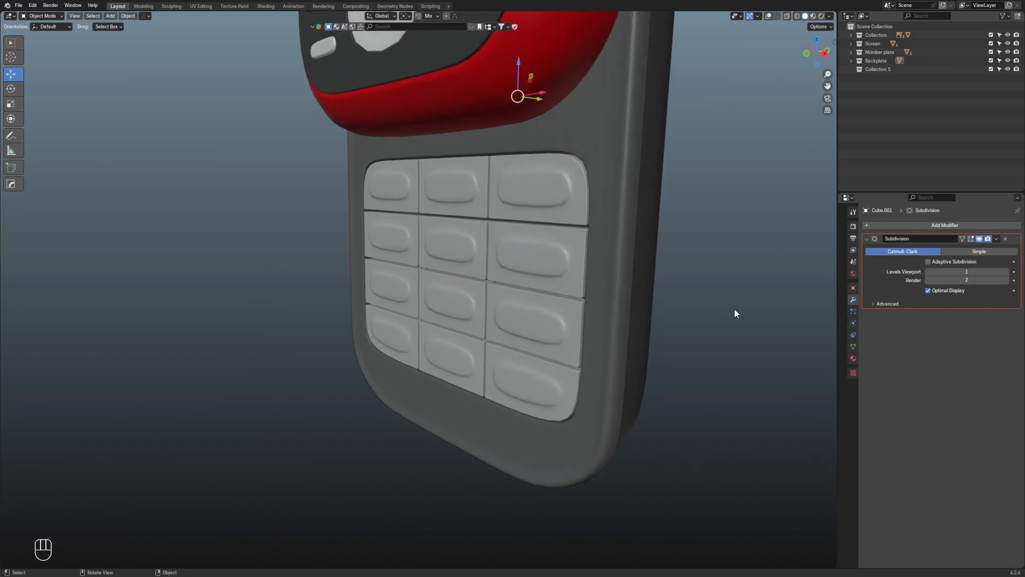
Examine the keypad half and the back cover's lower edge from the front, side and back
key(KP_1)
scroll(735, 309, down, 5)
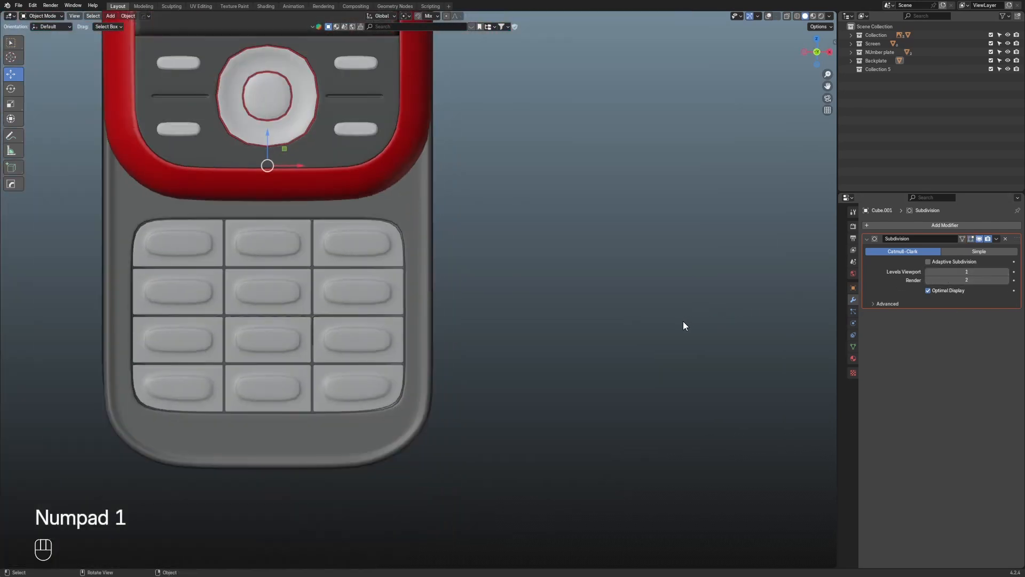
middle_drag(684, 321, 578, 321)
scroll(641, 357, up, 2)
shift+middle_drag(693, 383, 540, 323)
middle_drag(539, 323, 434, 314)
middle_drag(434, 353, 478, 338)
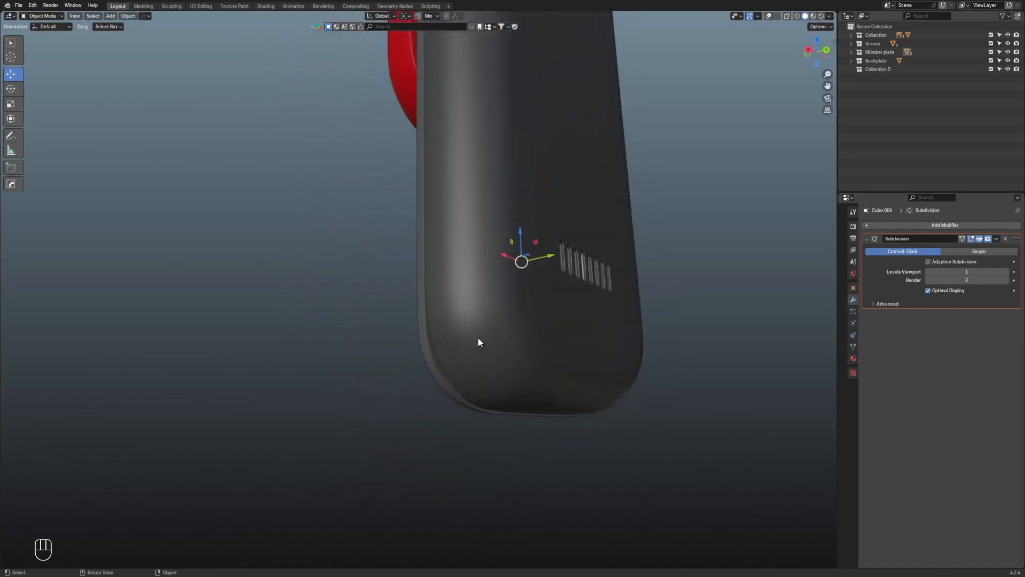
click(822, 55)
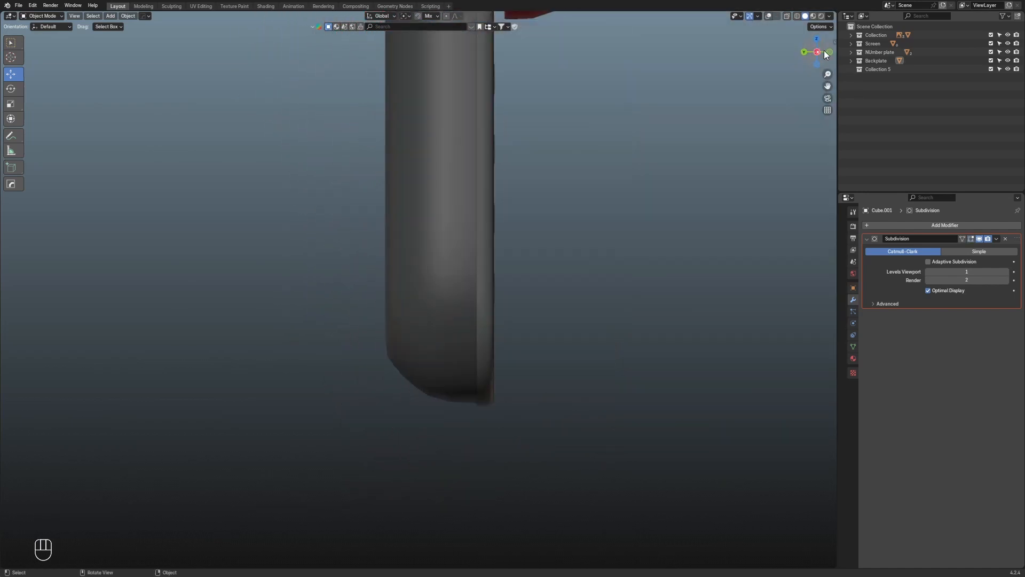
click(802, 50)
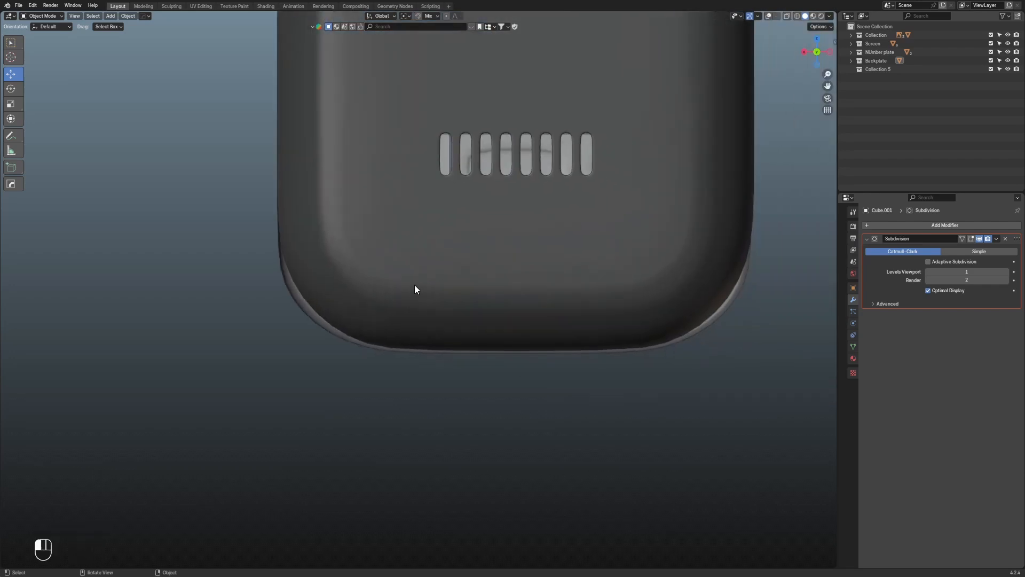
In edit mode, scale the back cover's bottom and lower-corner vertices vertically to about 0.87 over the reference image
key(shift+alt+z)
scroll(434, 292, up, 2)
key(Tab)
key(1)
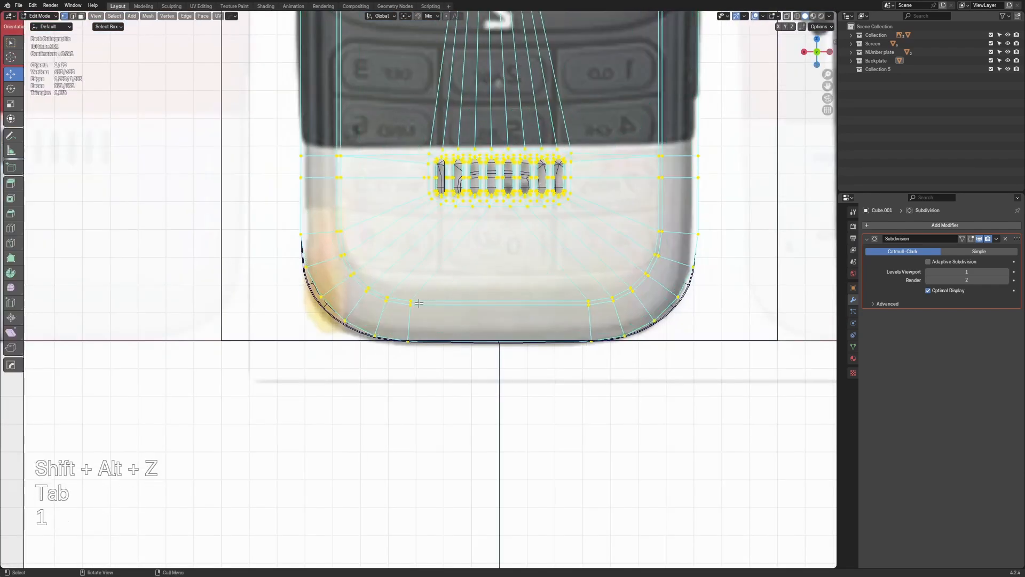
key(alt+z)
key(alt+z)
drag(253, 218, 276, 252)
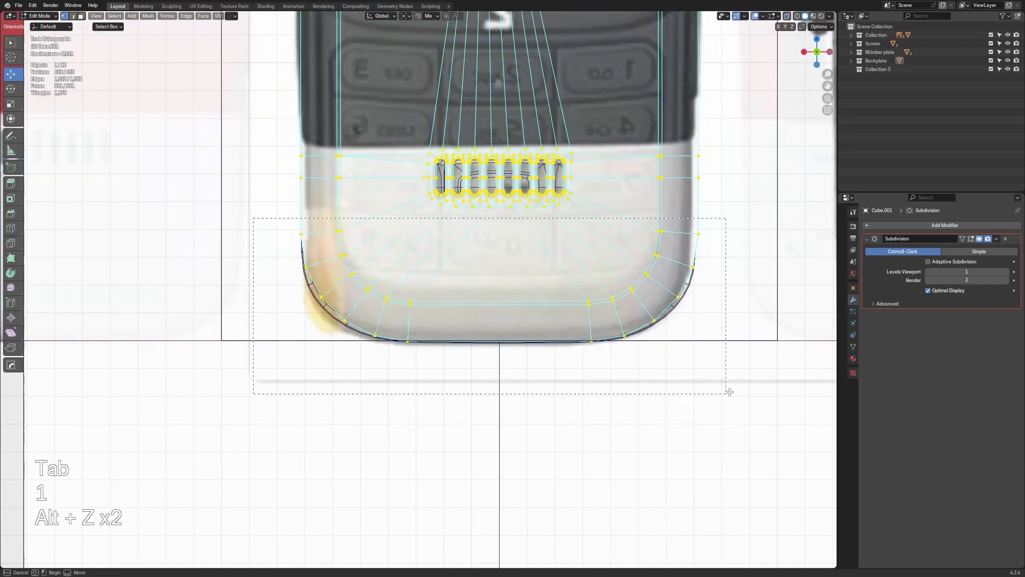
drag(729, 392, 731, 392)
scroll(739, 387, up, 2)
key(s)
key(z)
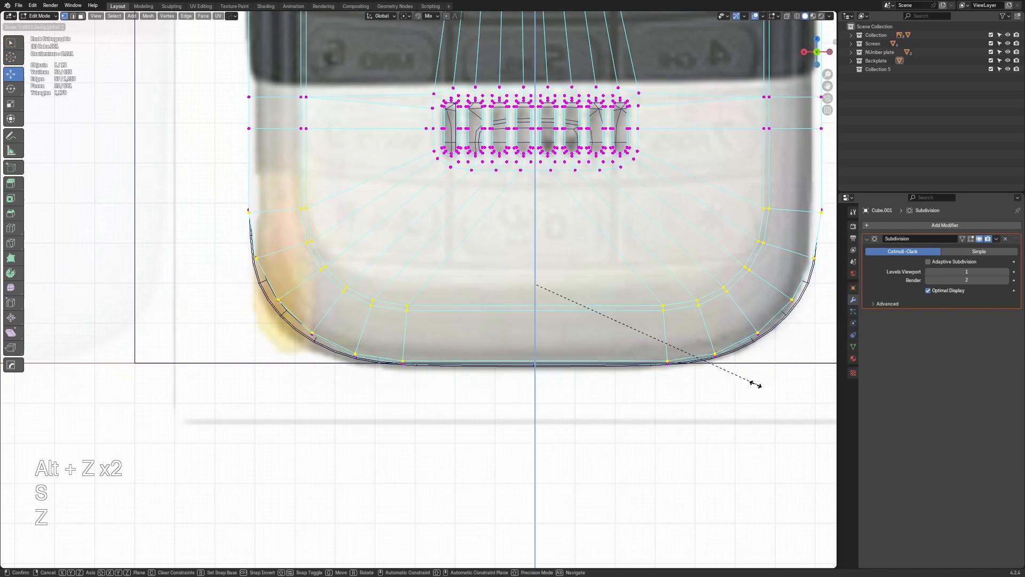
click(733, 378)
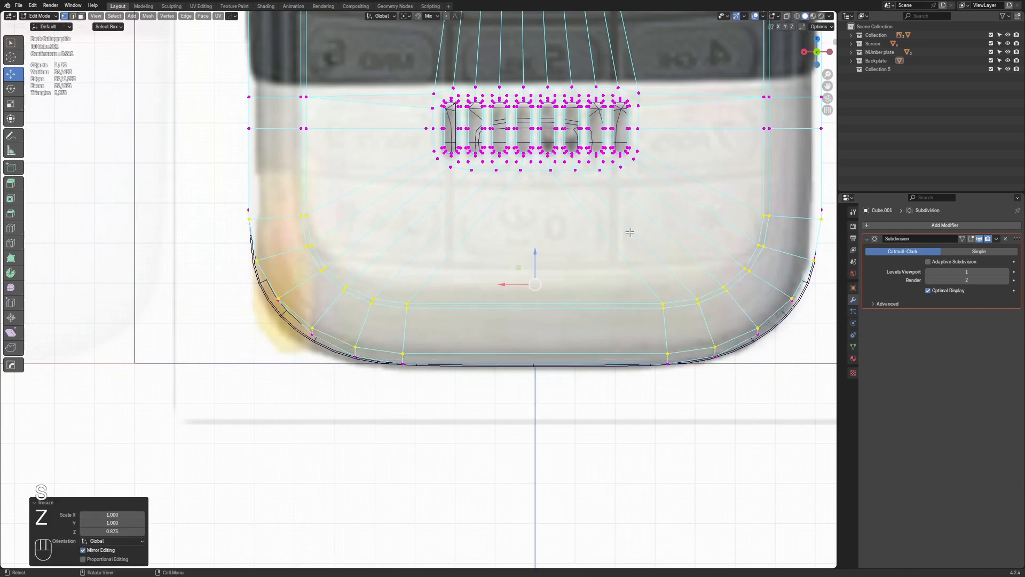
Move the lower-corner vertices down about 0.74 cm, squash them slightly along Z and nudge them to the reference outline
click(526, 275)
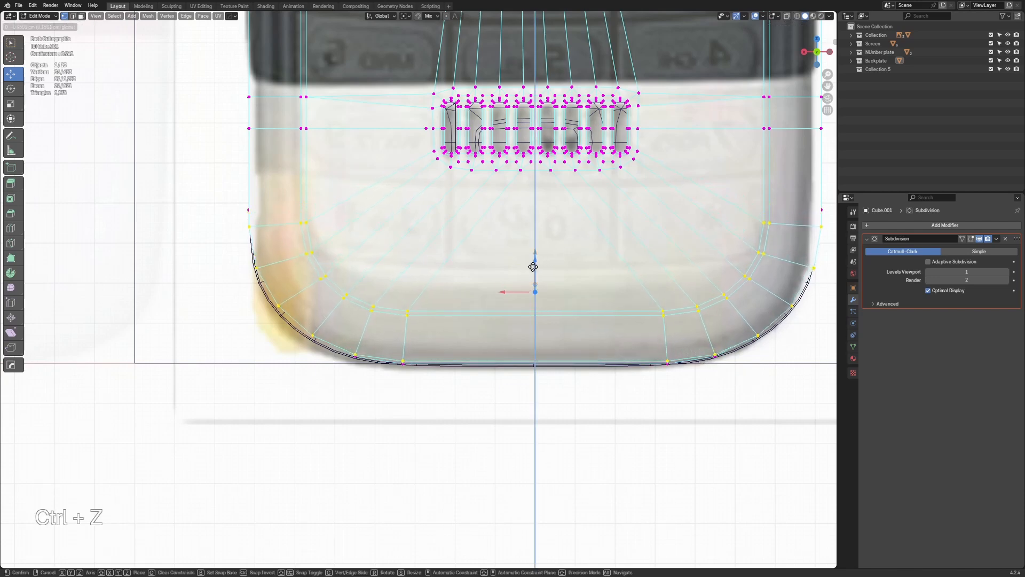
key(s)
key(z)
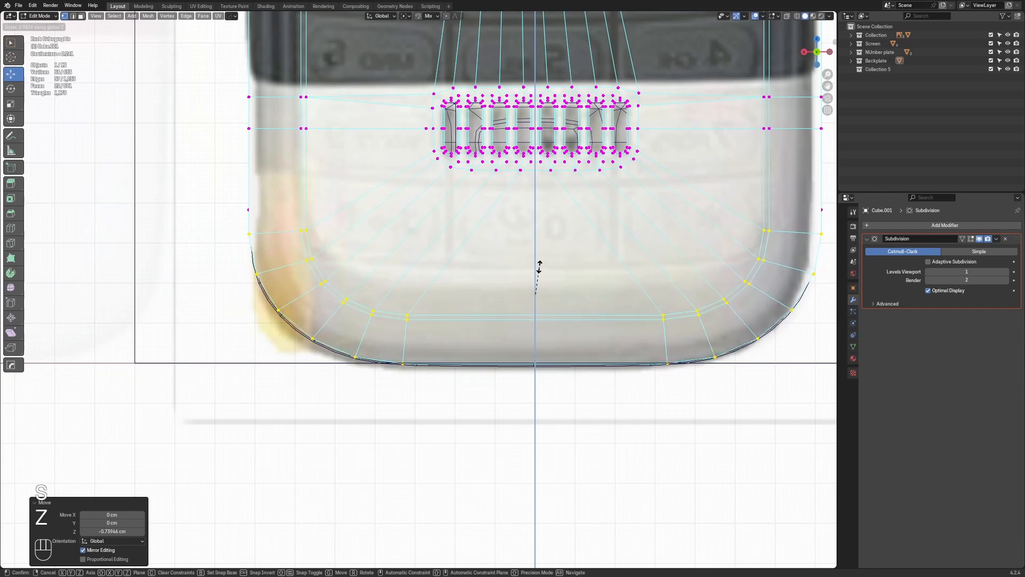
click(537, 267)
key(g)
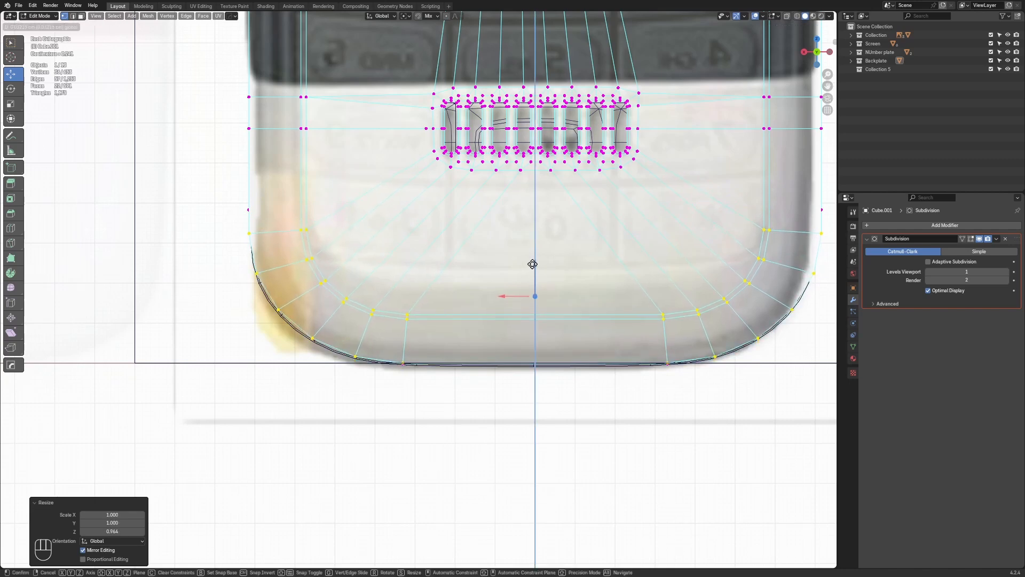
drag(532, 265, 532, 266)
scroll(531, 267, down, 4)
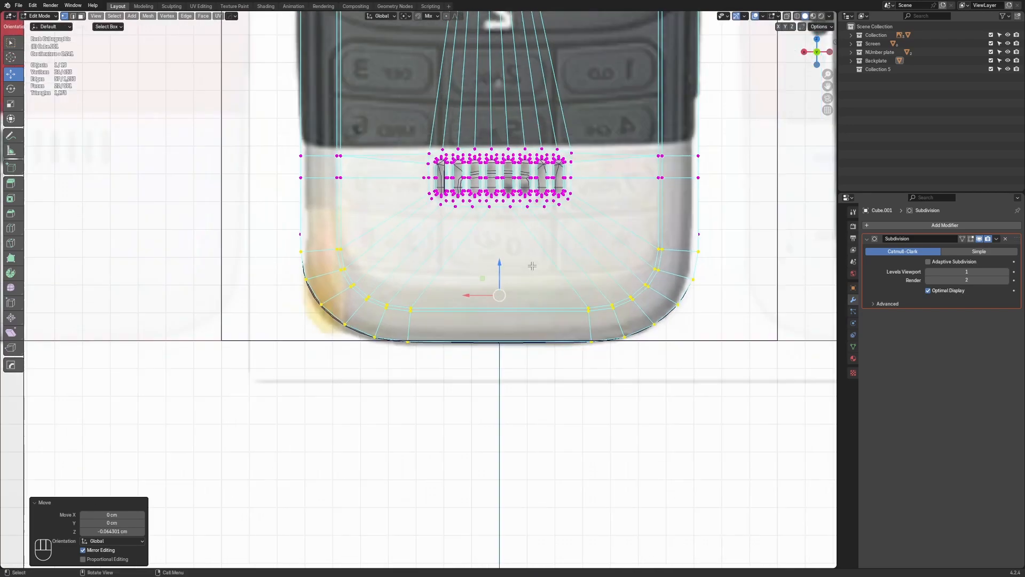
Return to object mode and isolate the phone's lower keypad half by hiding the red screen half
key(Tab)
middle_drag(480, 293, 399, 280)
middle_drag(335, 293, 544, 366)
key(shift+alt+z)
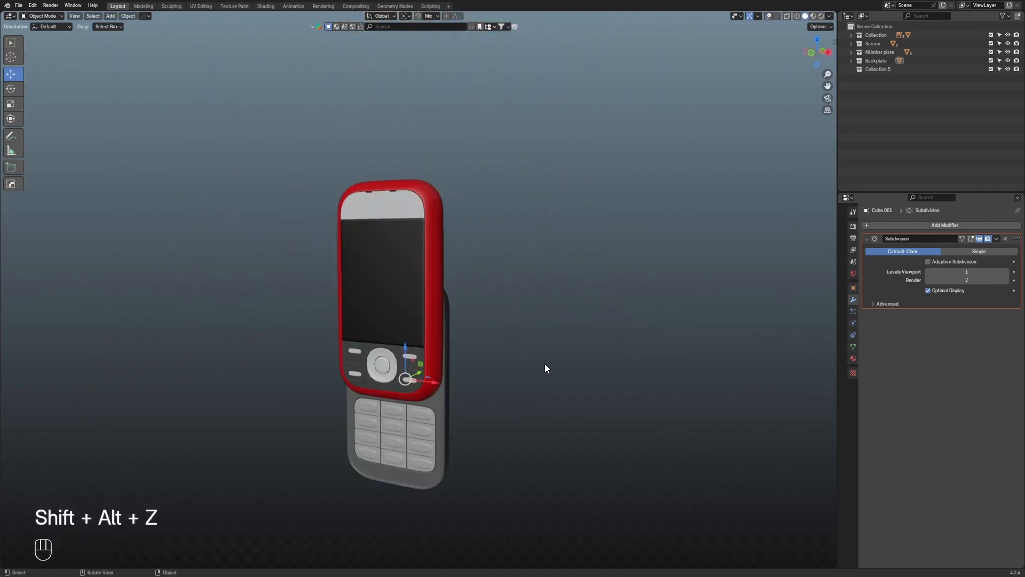
key(shift+alt+z)
key(shift+alt+z)
middle_drag(613, 354, 577, 325)
key(shift+h)
middle_drag(652, 322, 748, 178)
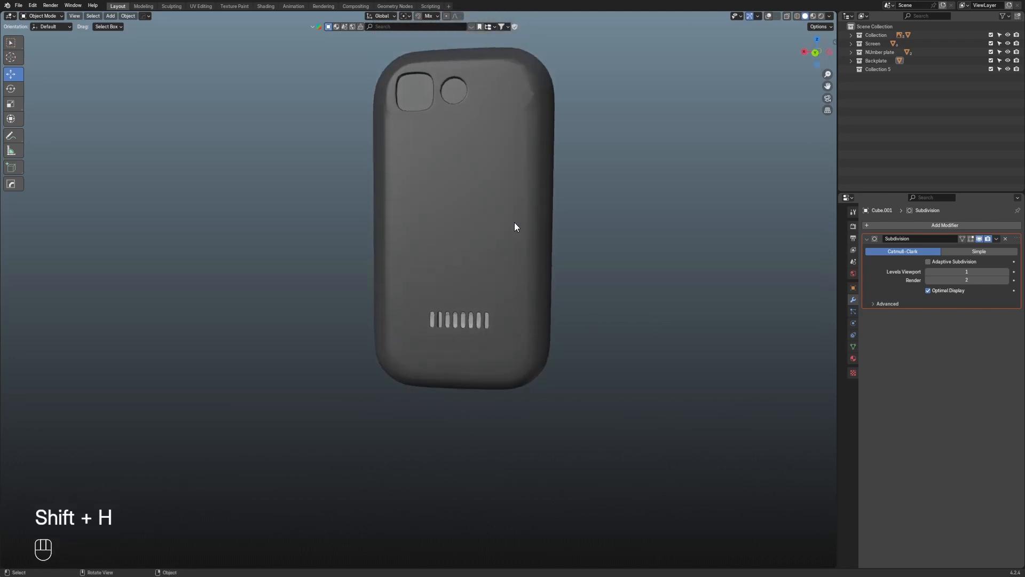
Clear the object modifiers from the isolated parts and open the back cover's mesh for editing at its bottom edge
middle_drag(515, 227, 567, 242)
middle_drag(400, 263, 459, 291)
key(F3)
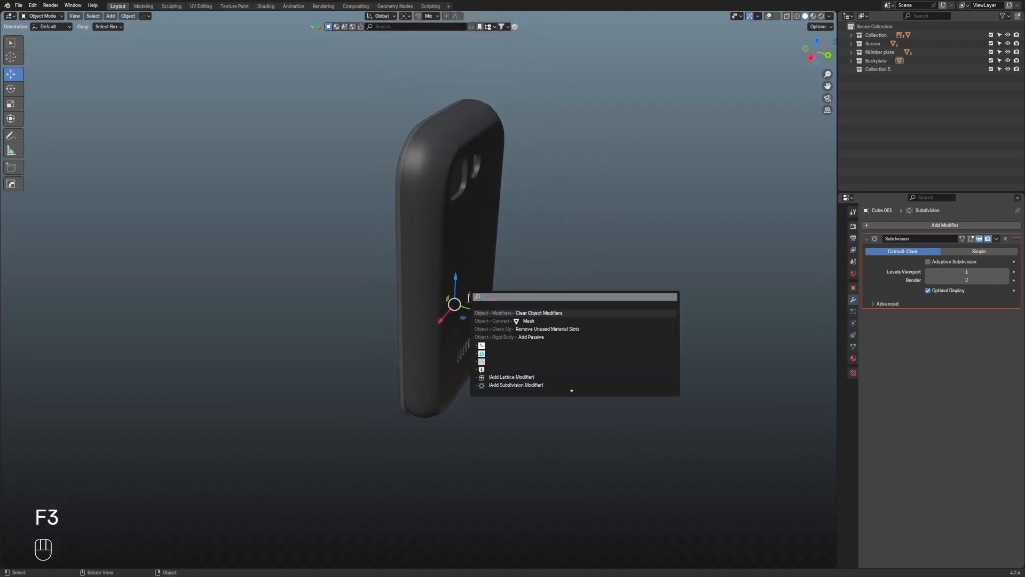
click(542, 313)
middle_drag(542, 313, 344, 318)
key(shift+alt+z)
key(Tab)
scroll(316, 299, up, 5)
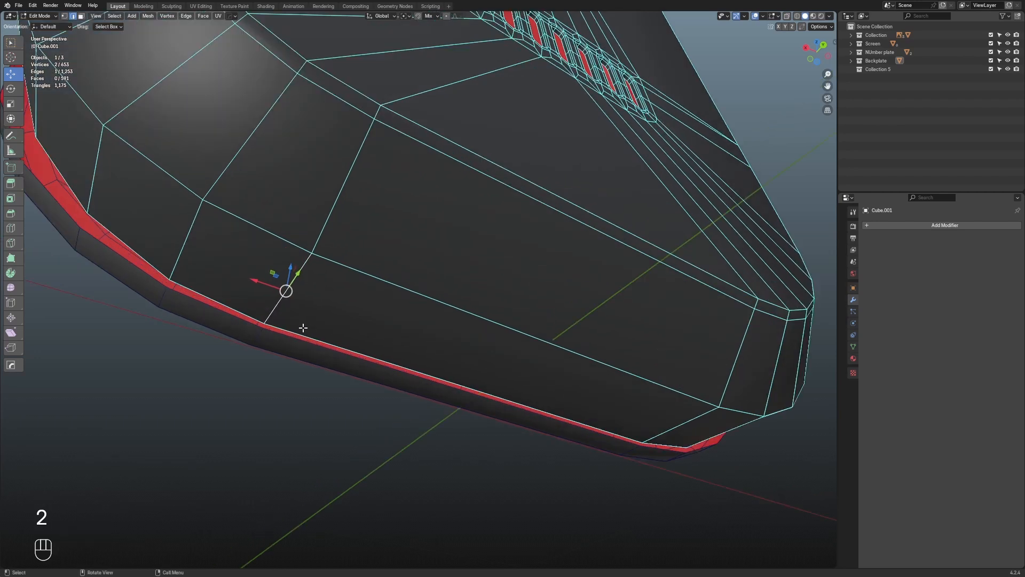
key(g)
key(shift+z)
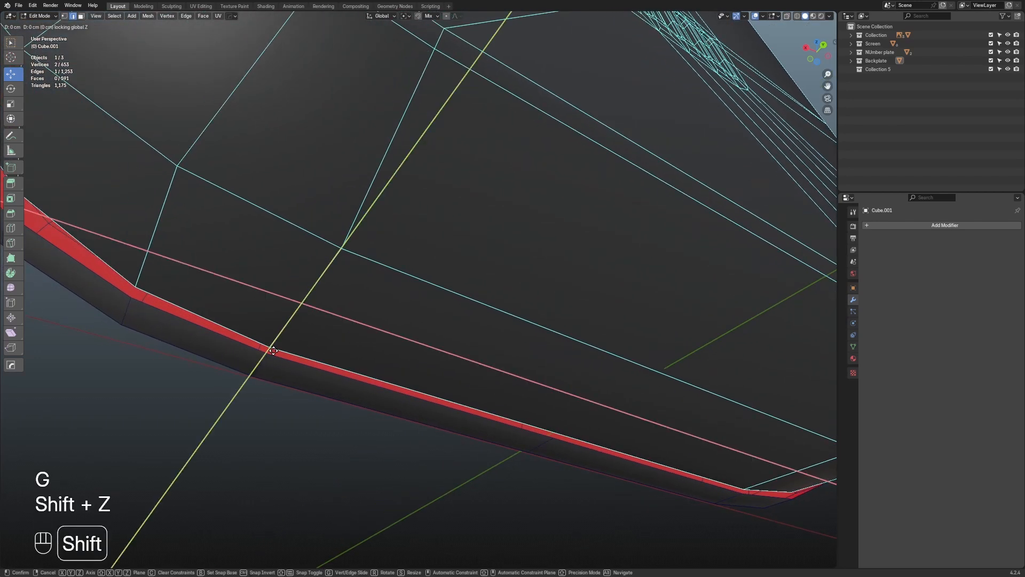
right_click(279, 350)
From the back view, lower the back cover's bottom edge vertically to align with the front plate's outline
middle_drag(290, 346, 306, 363)
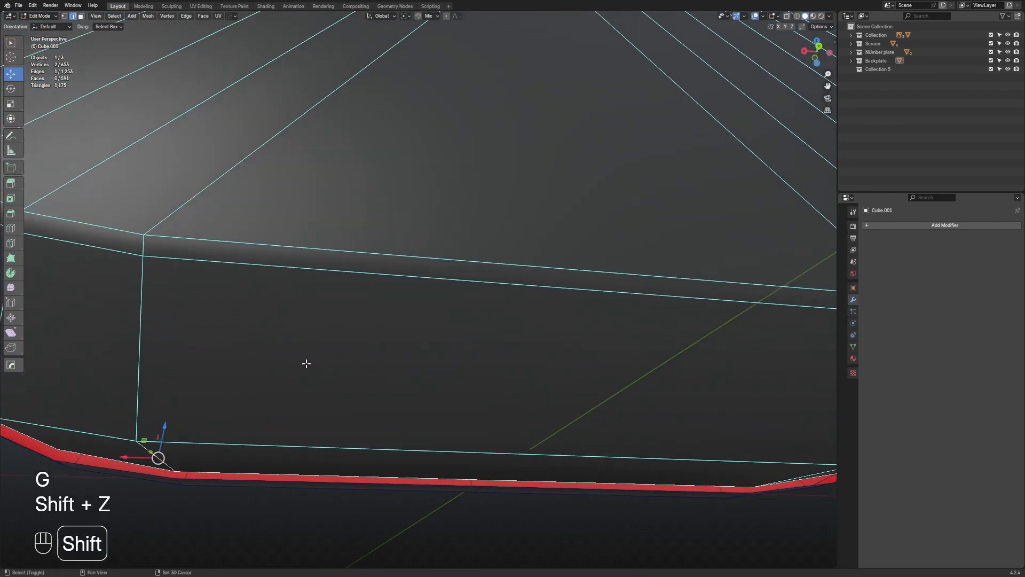
key(KP_7)
key(KP_1)
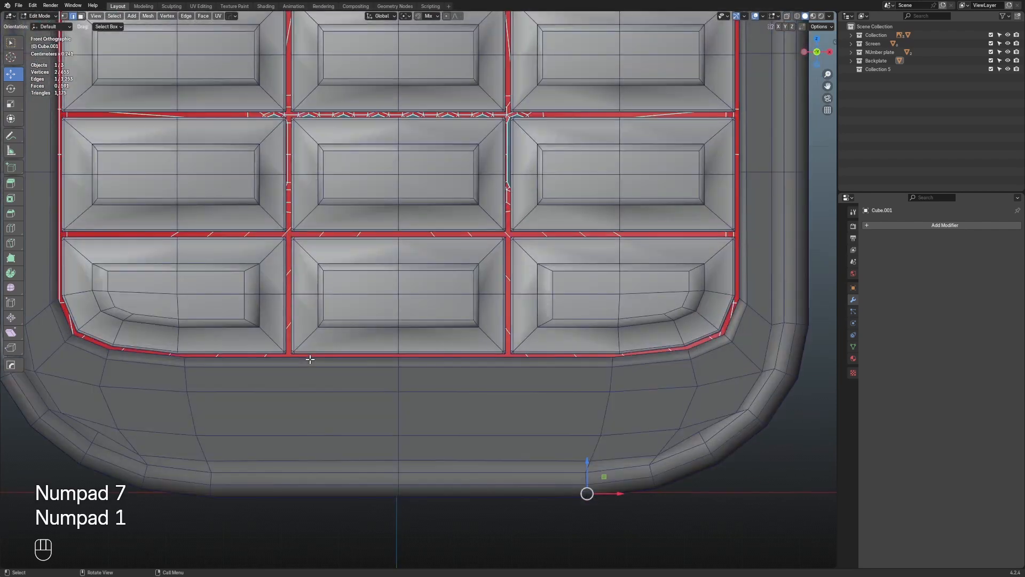
key(ctrl+KP_3)
scroll(332, 343, down, 2)
middle_drag(257, 334, 338, 338)
click(811, 52)
scroll(486, 290, up, 6)
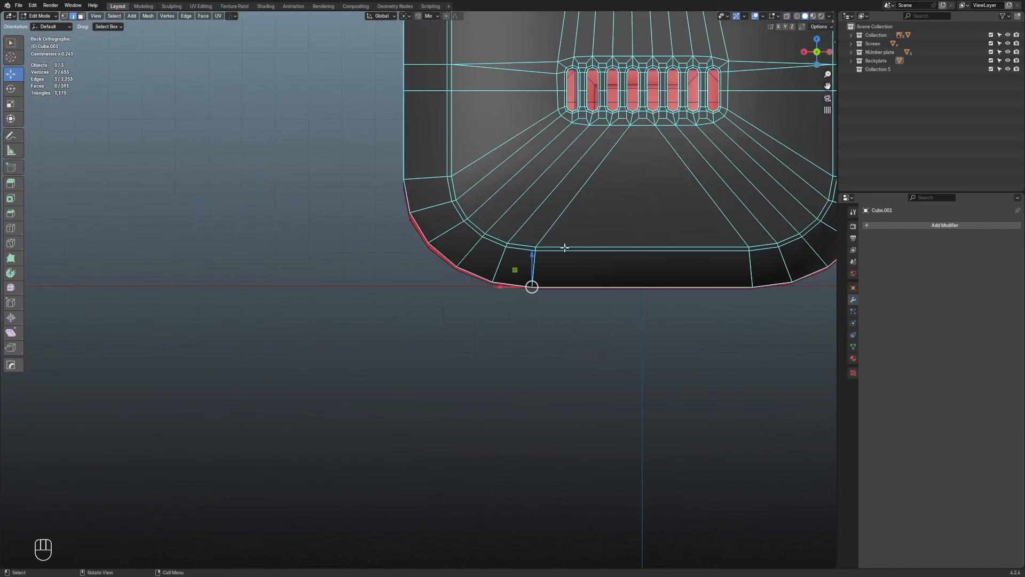
shift+middle_drag(581, 304, 506, 308)
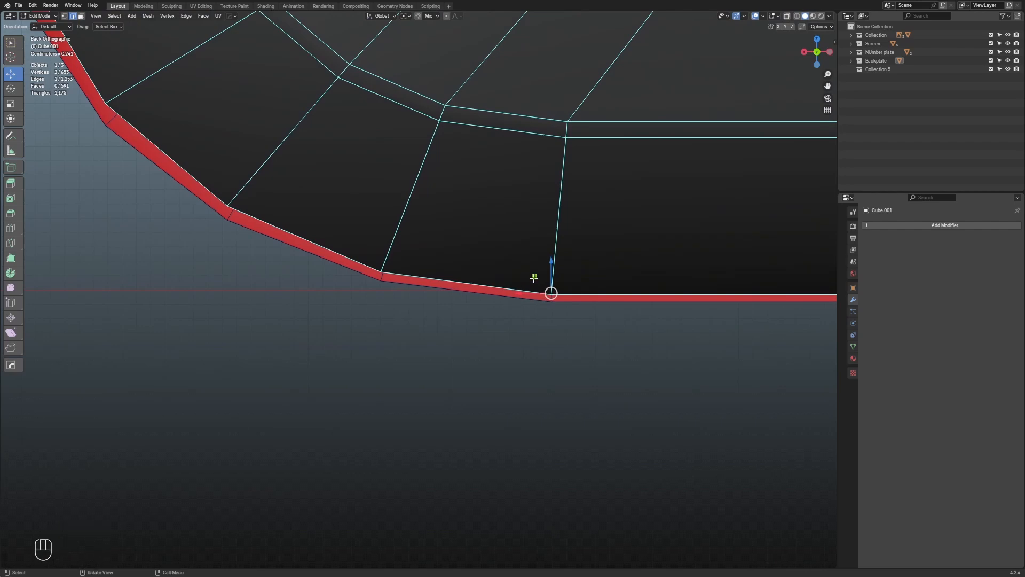
ctrl+drag(534, 278, 535, 287)
Lower the neighbouring side edges around the back cover's rounded bottom corner to align with the front plate's outline
drag(426, 251, 340, 299)
key(alt+z)
scroll(385, 292, up, 1)
shift+middle_drag(387, 291, 402, 327)
ctrl+drag(373, 283, 387, 315)
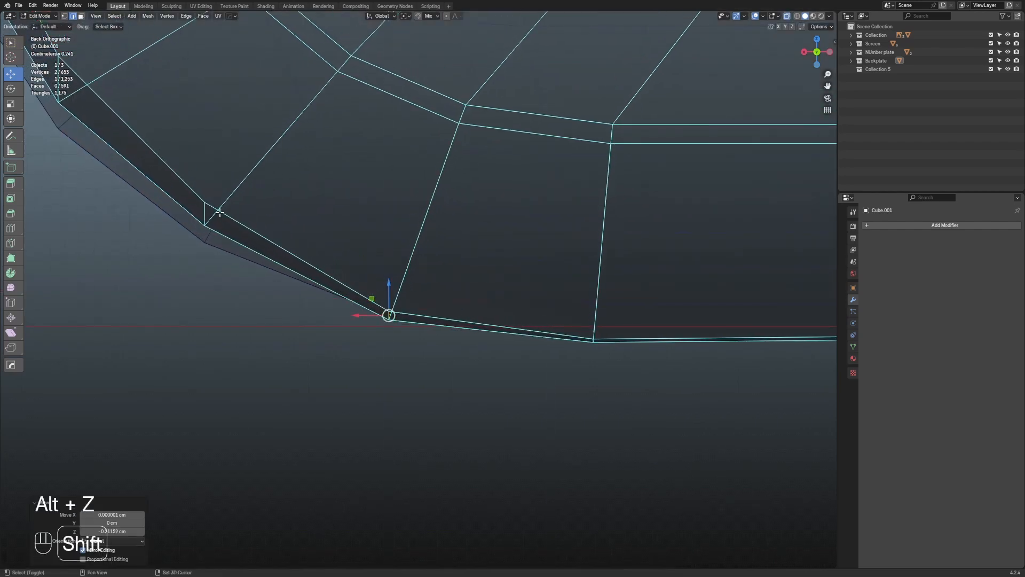
shift+middle_drag(206, 201, 263, 250)
drag(282, 238, 244, 302)
shift+middle_drag(244, 302, 261, 326)
scroll(407, 275, down, 1)
key(alt+z)
middle_drag(428, 347, 488, 343)
scroll(587, 341, down, 3)
shift+middle_drag(641, 338, 589, 344)
scroll(479, 344, down, 10)
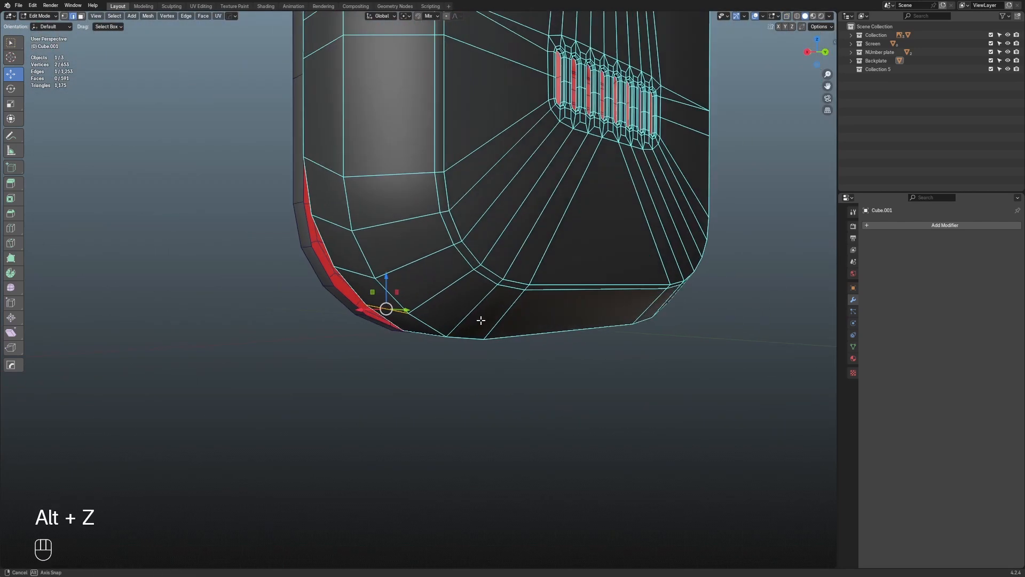
Delete the vertices of the back cover's rim loop nearest the front plate, working from the side view
key(KP_1)
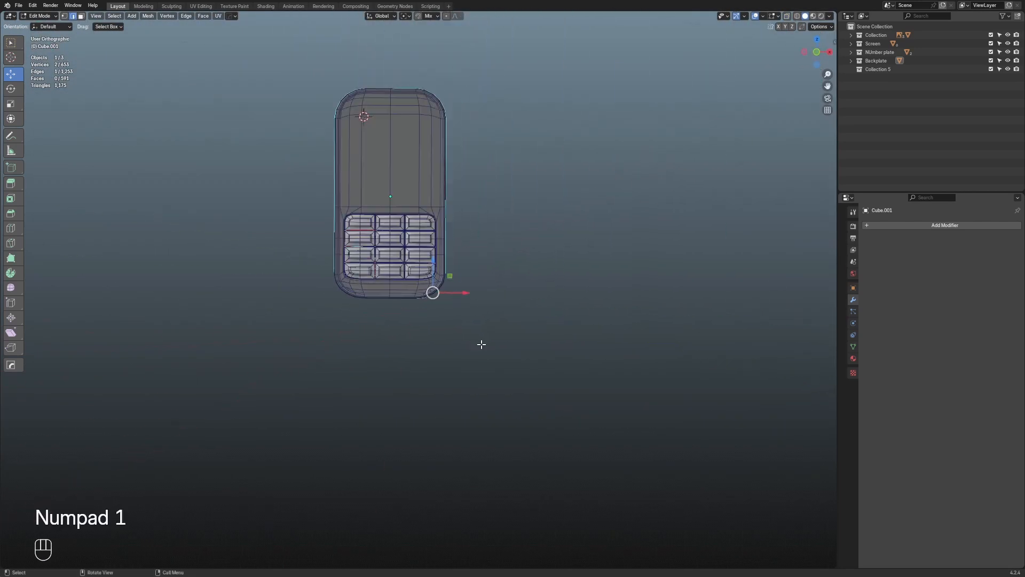
key(1)
key(alt+z)
click(830, 51)
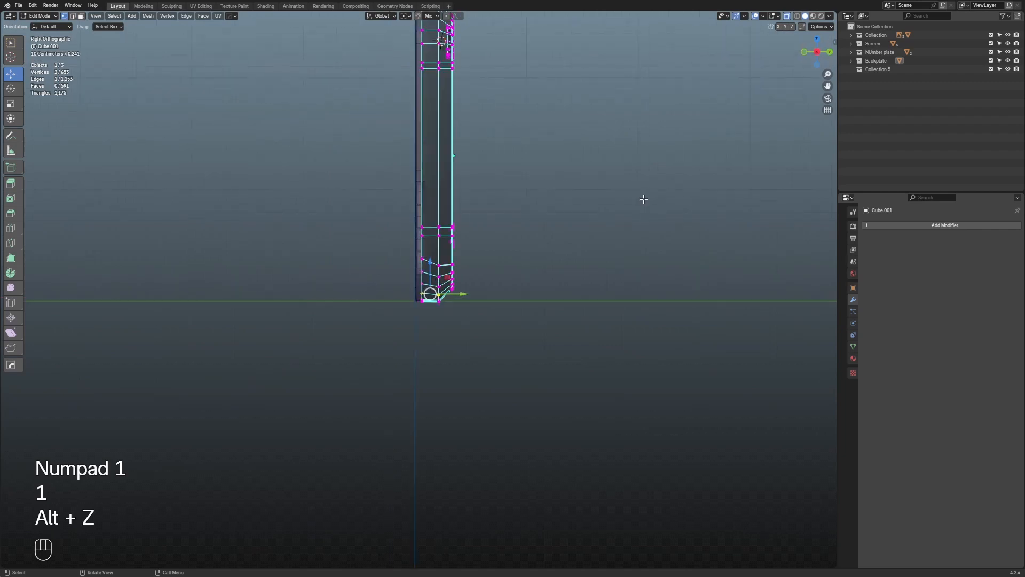
drag(330, 37, 419, 376)
key(x)
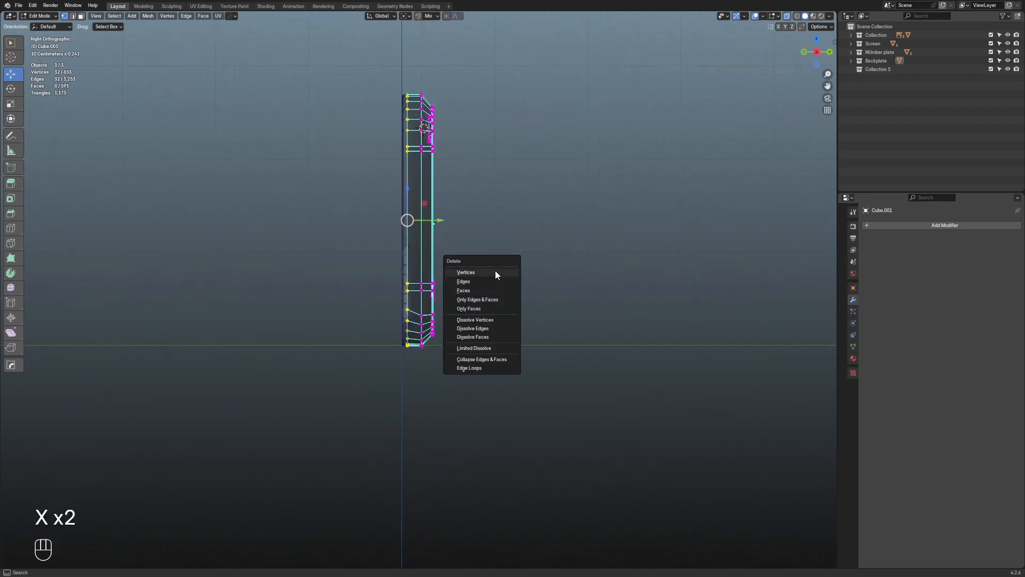
click(496, 272)
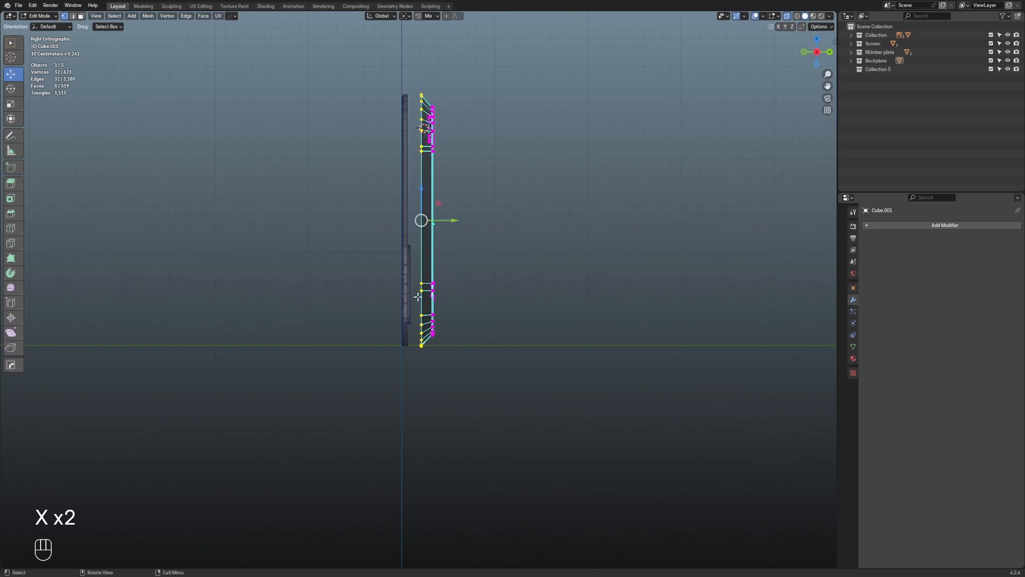
Extrude the back cover's open edge loop about 3.6 cm along Y toward the front plate to rebuild the rim
scroll(418, 297, up, 3)
key(e)
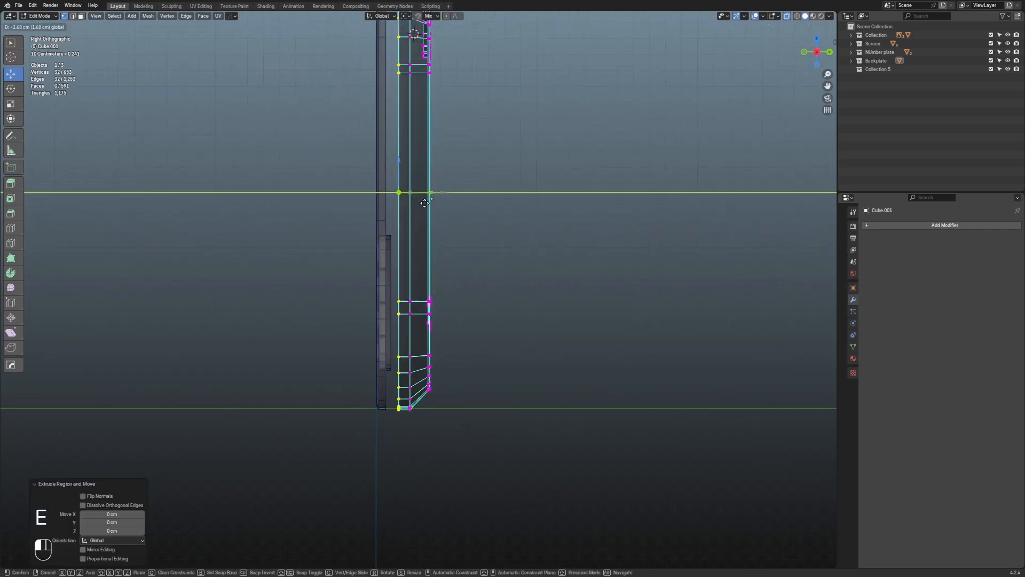
click(395, 216)
scroll(446, 267, down, 4)
middle_drag(446, 268, 566, 300)
key(alt+z)
scroll(517, 401, up, 5)
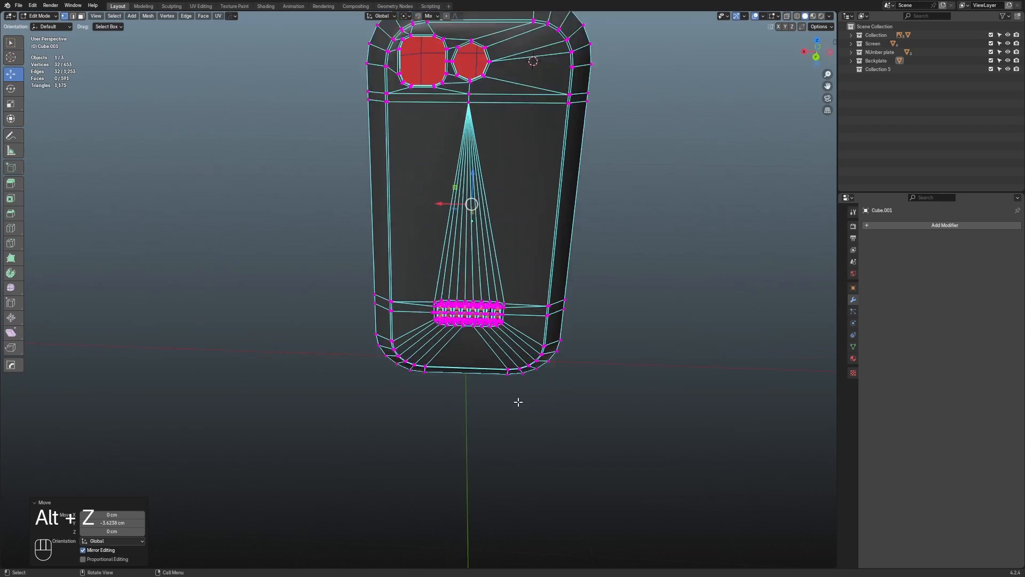
key(KP_1)
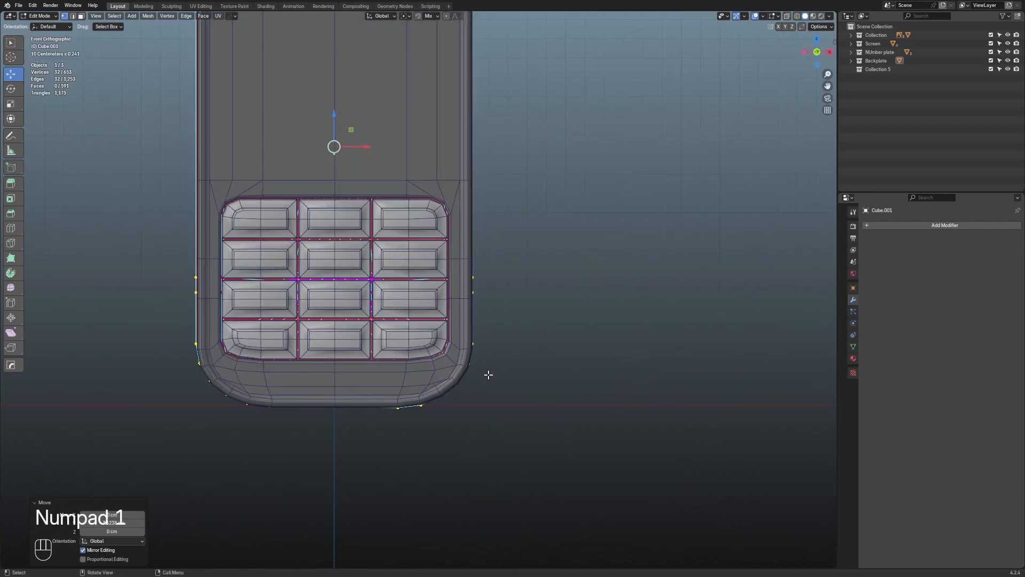
Select the rim vertex on the back cover's rounded lower corner from behind, with see-through display enabled
key(KP_3)
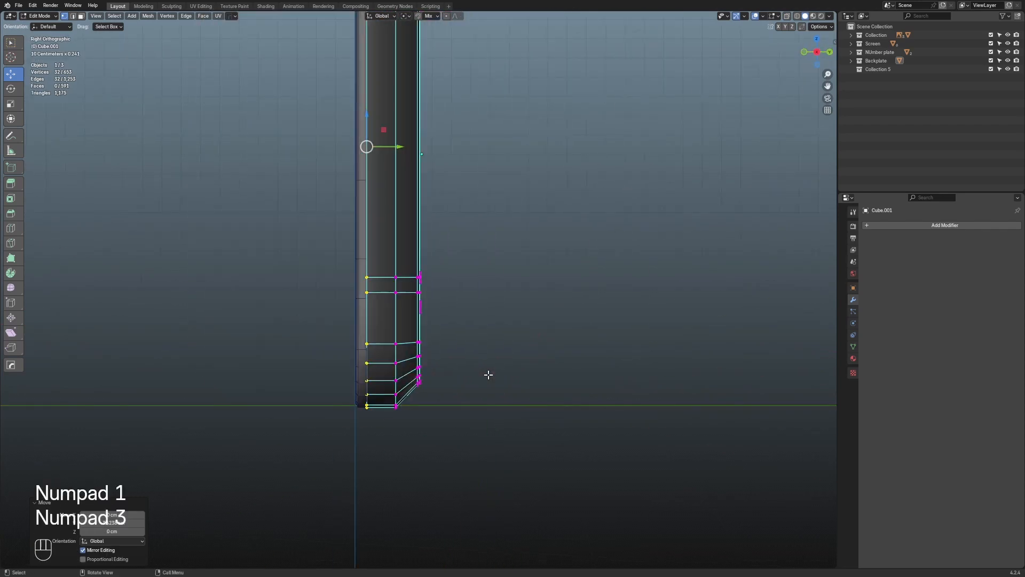
click(832, 52)
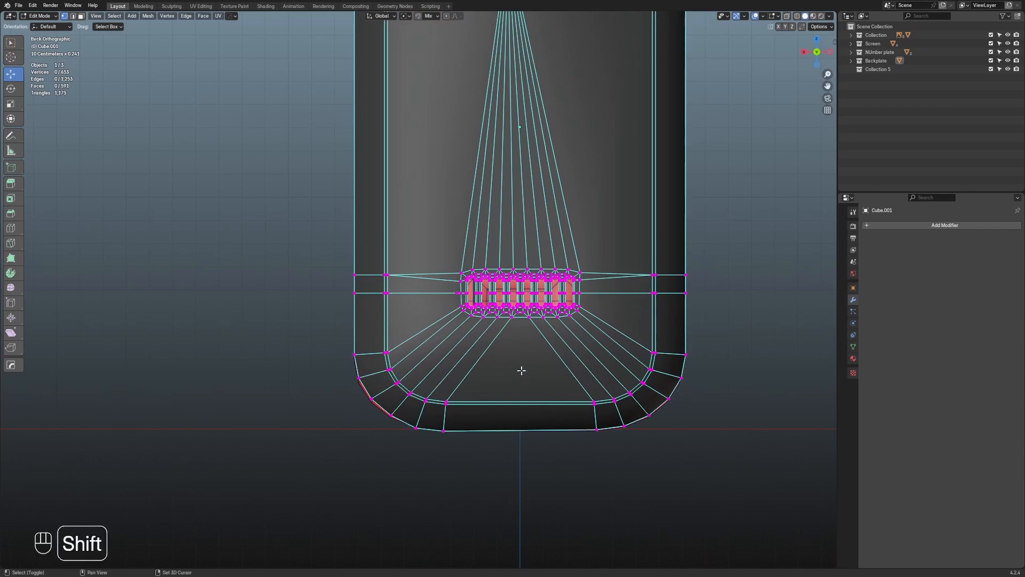
shift+middle_drag(353, 464, 447, 362)
scroll(446, 362, up, 4)
click(500, 261)
scroll(534, 292, up, 3)
shift+middle_drag(534, 292, 432, 378)
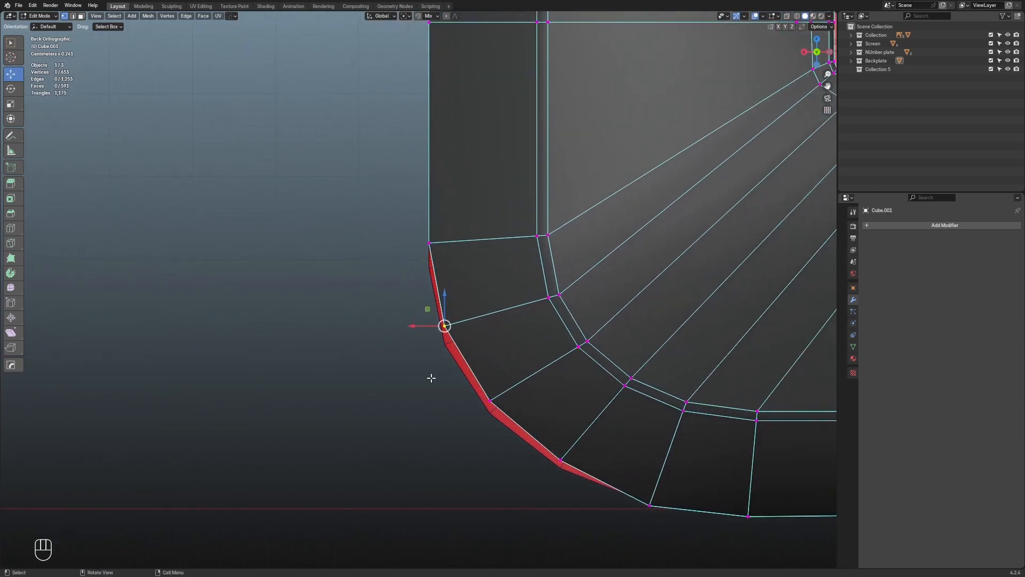
key(alt+z)
scroll(447, 370, up, 2)
Try to lower the corner's rim vertex toward the front plate's outline, and undo the move
drag(454, 337, 454, 366)
scroll(483, 389, down, 3)
scroll(480, 321, up, 1)
shift+middle_drag(493, 374, 340, 273)
key(ctrl+z)
Lower the vertex pair just below the corner's side edge about 0.54 cm onto the front plate's outline
key(alt+z)
scroll(374, 273, up, 3)
key(alt+z)
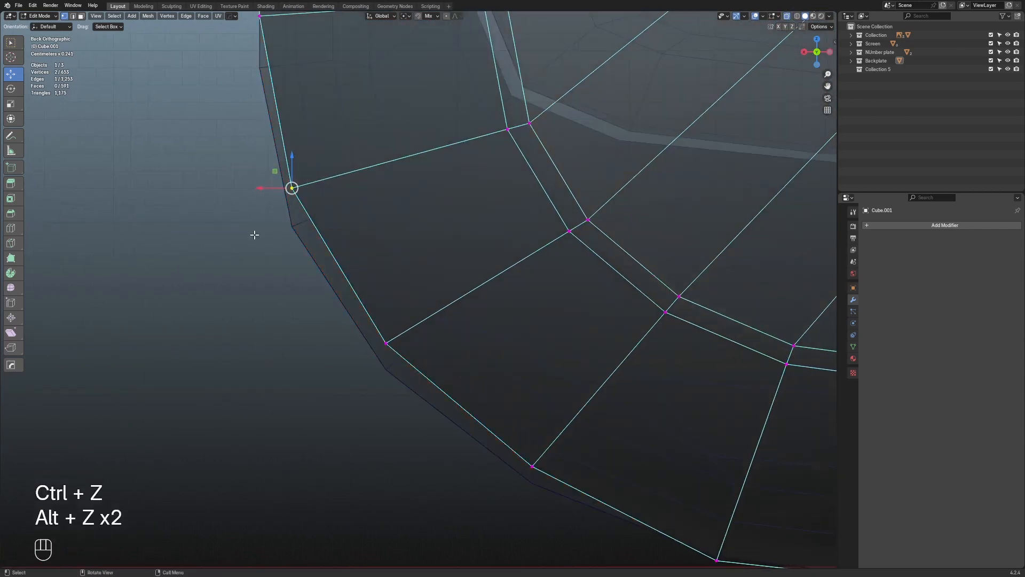
scroll(291, 196, down, 2)
drag(312, 203, 335, 248)
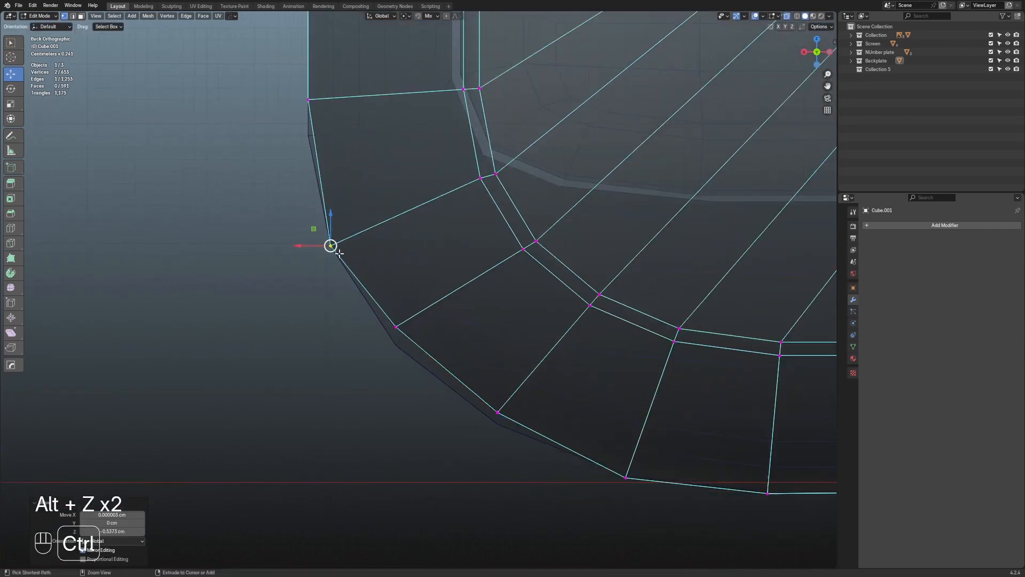
Lower the next two vertex pairs around this corner of the back cover onto the front plate's outline
shift+middle_drag(390, 294, 364, 252)
drag(386, 265, 349, 307)
ctrl+drag(351, 272, 348, 286)
shift+middle_drag(524, 342, 465, 283)
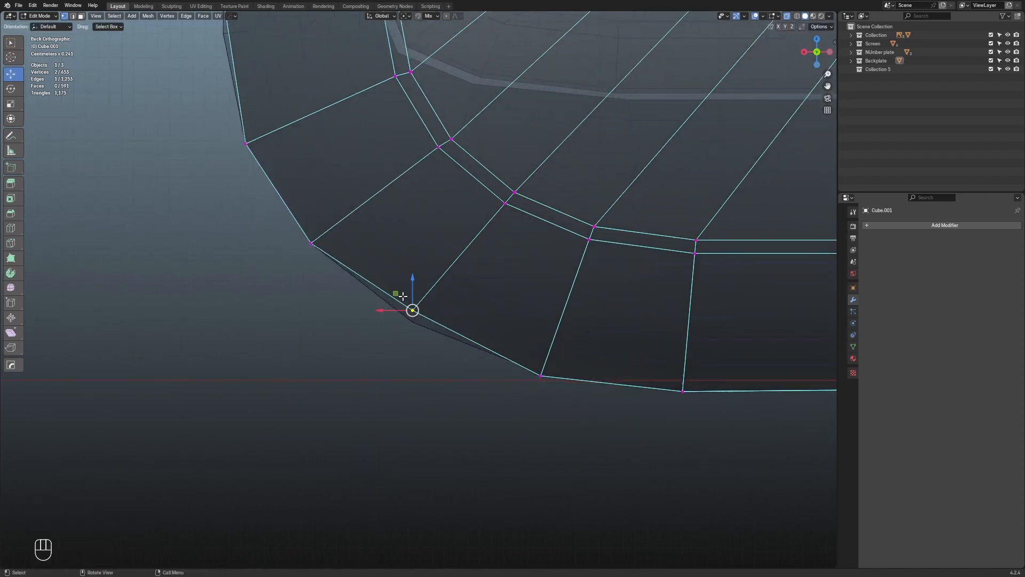
ctrl+drag(396, 294, 396, 306)
shift+middle_drag(550, 363, 444, 310)
drag(604, 320, 560, 355)
scroll(580, 332, down, 1)
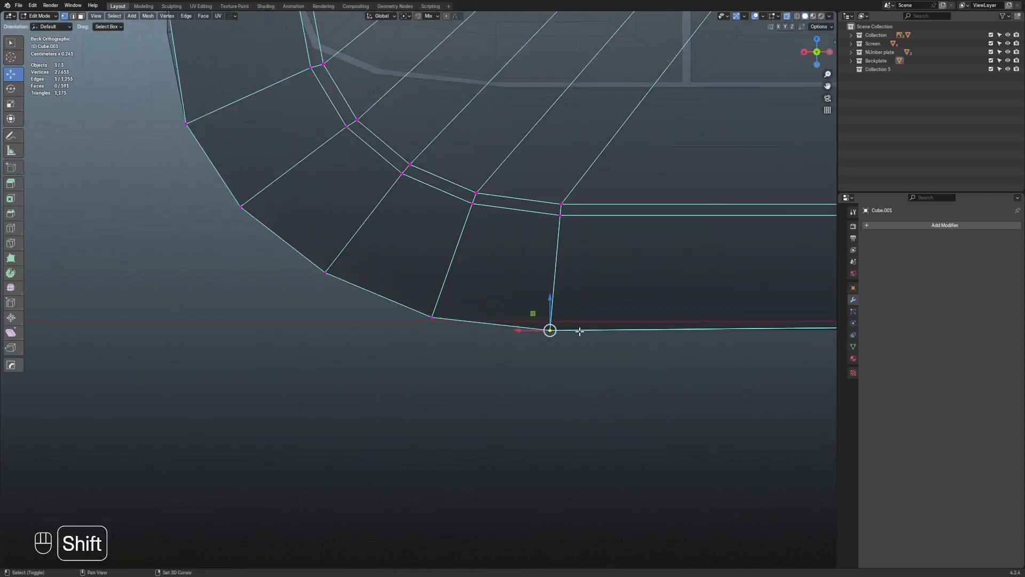
Lower the vertex pair at the far end of the bottom edge onto the front plate's outline
shift+middle_drag(580, 331, 211, 242)
key(alt+z)
key(alt+z)
scroll(417, 277, down, 4)
shift+middle_drag(674, 293, 457, 322)
scroll(408, 354, up, 4)
drag(427, 277, 345, 362)
scroll(410, 341, up, 3)
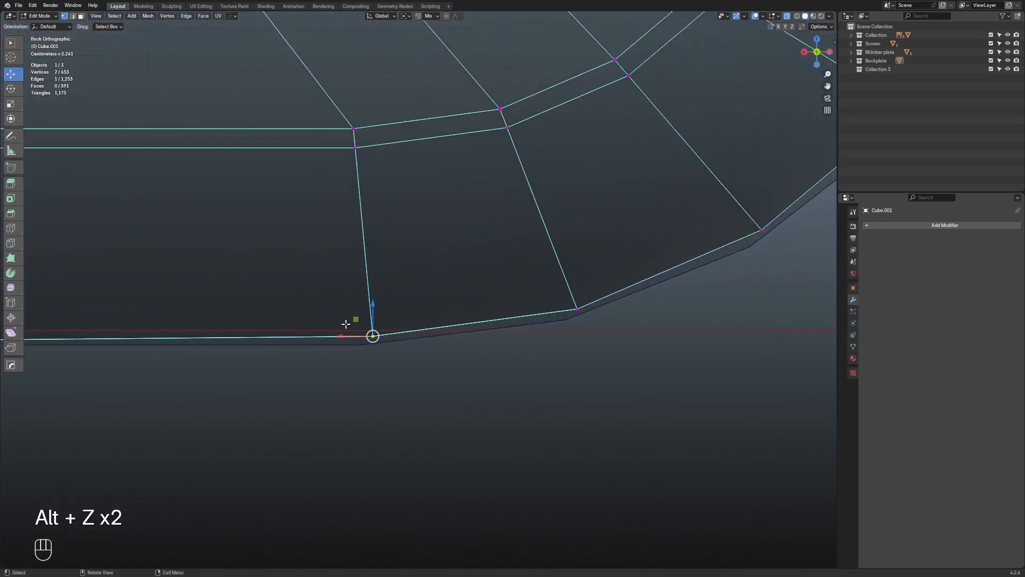
drag(356, 319, 365, 340)
Move the adjacent vertex pair on this second lower corner outward and down onto the front plate's outline
scroll(550, 332, down, 1)
shift+middle_drag(550, 332, 449, 380)
drag(483, 334, 447, 382)
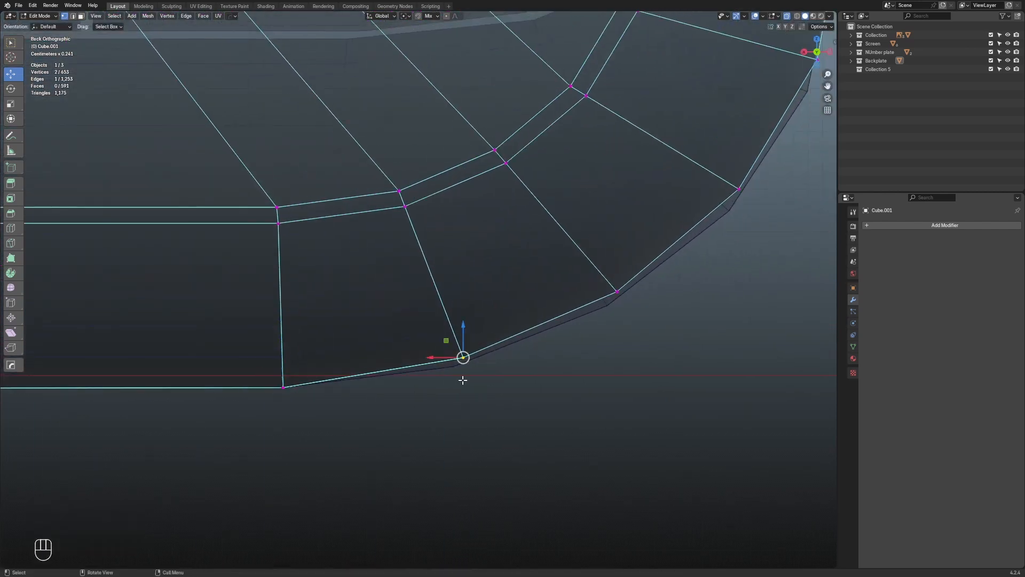
ctrl+drag(450, 344, 441, 354)
Try to fit the next three vertex pairs up this corner to the front plate's outline
shift+middle_drag(687, 325, 549, 394)
drag(522, 343, 470, 377)
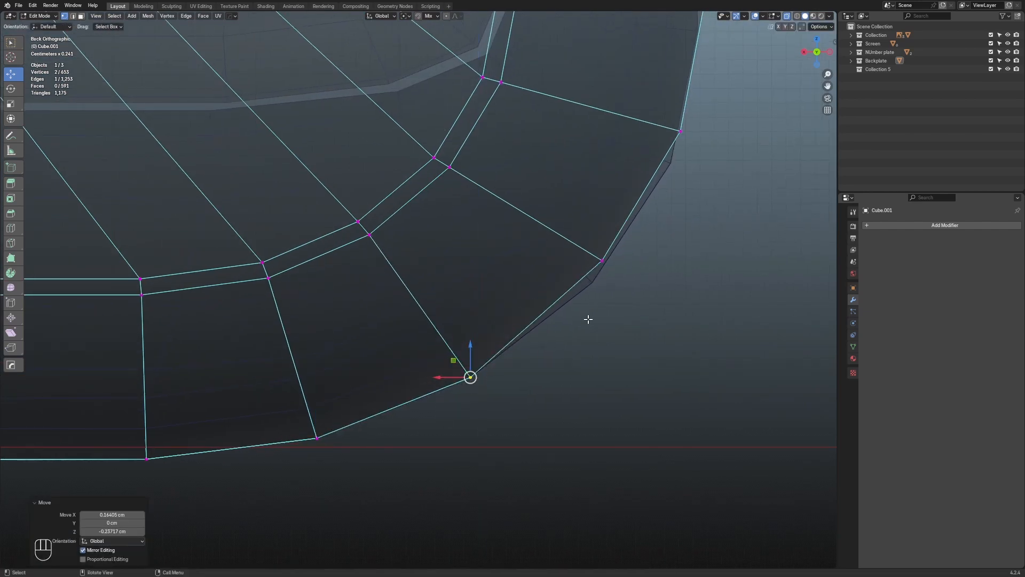
shift+middle_drag(590, 320, 498, 363)
drag(526, 302, 478, 357)
shift+middle_drag(670, 238, 559, 380)
drag(495, 318, 416, 384)
drag(445, 335, 451, 367)
Try to reposition the vertex pair where this corner meets the side edge
shift+middle_drag(570, 202, 539, 292)
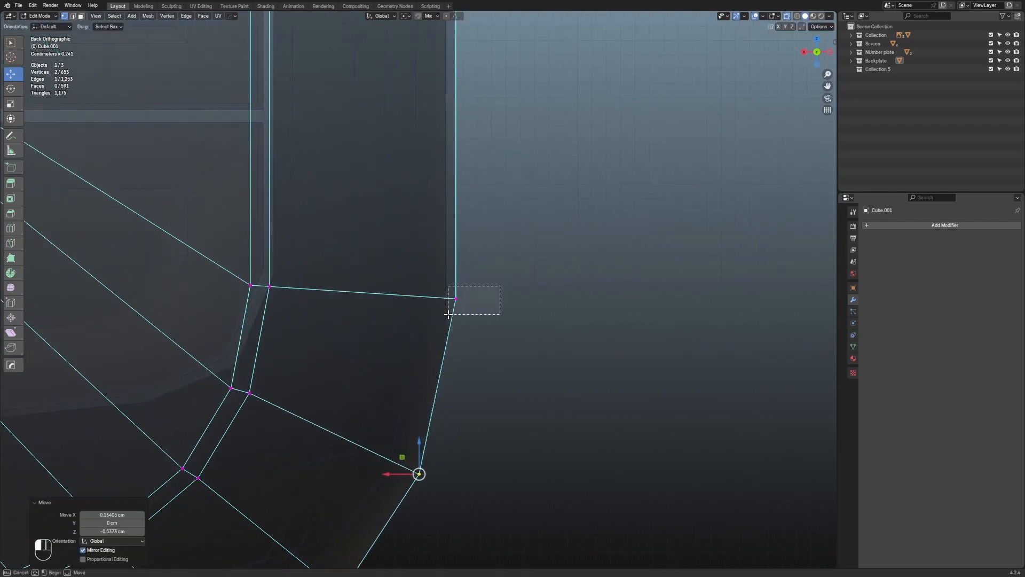
drag(447, 315, 466, 338)
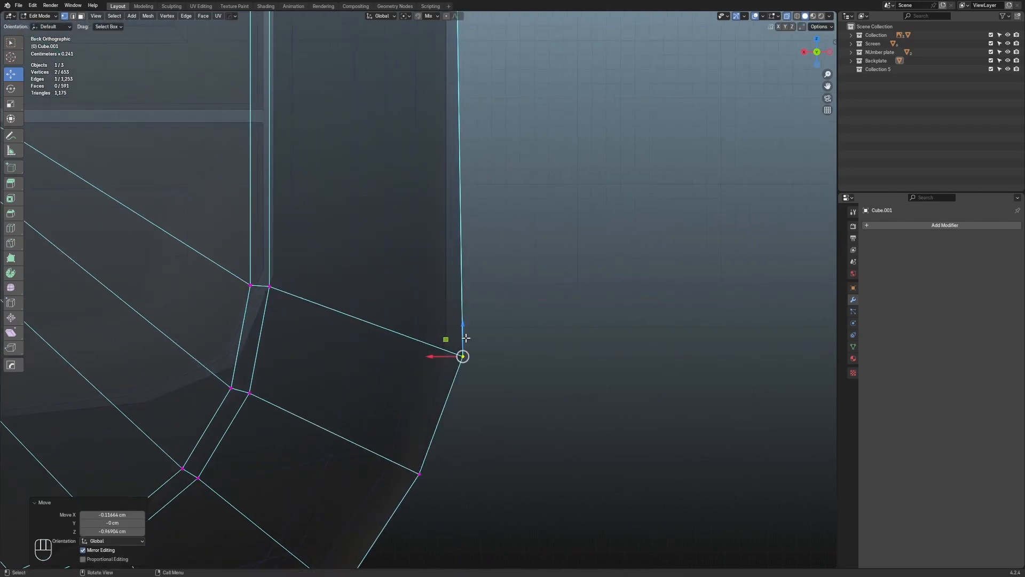
key(alt+z)
scroll(614, 359, up, 2)
shift+middle_drag(546, 381, 588, 332)
scroll(589, 339, down, 2)
key(alt+z)
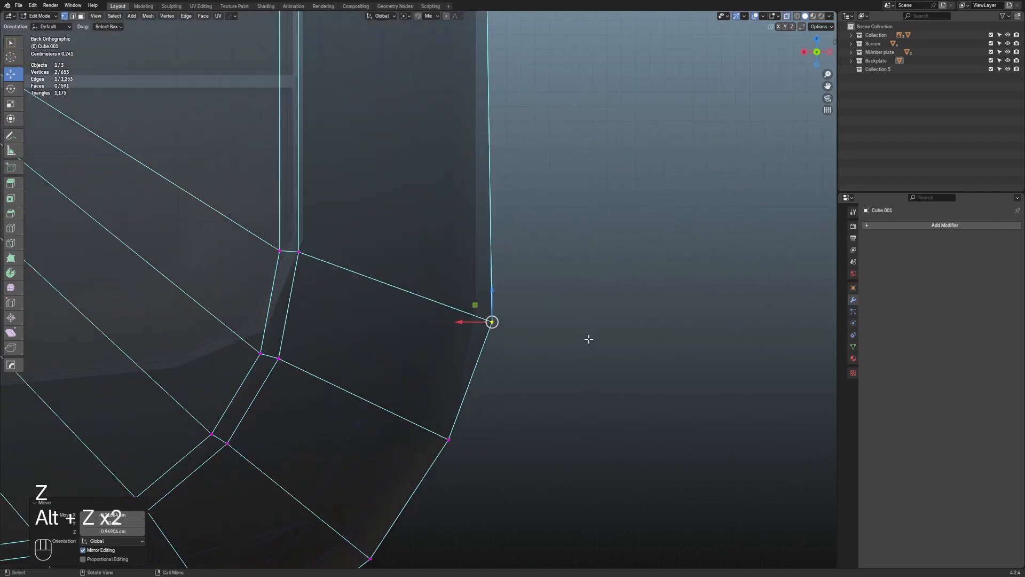
drag(491, 321, 465, 306)
Examine the back cover's outline against the front plate around its upper and lower corners
scroll(569, 320, down, 12)
shift+middle_drag(198, 204, 479, 306)
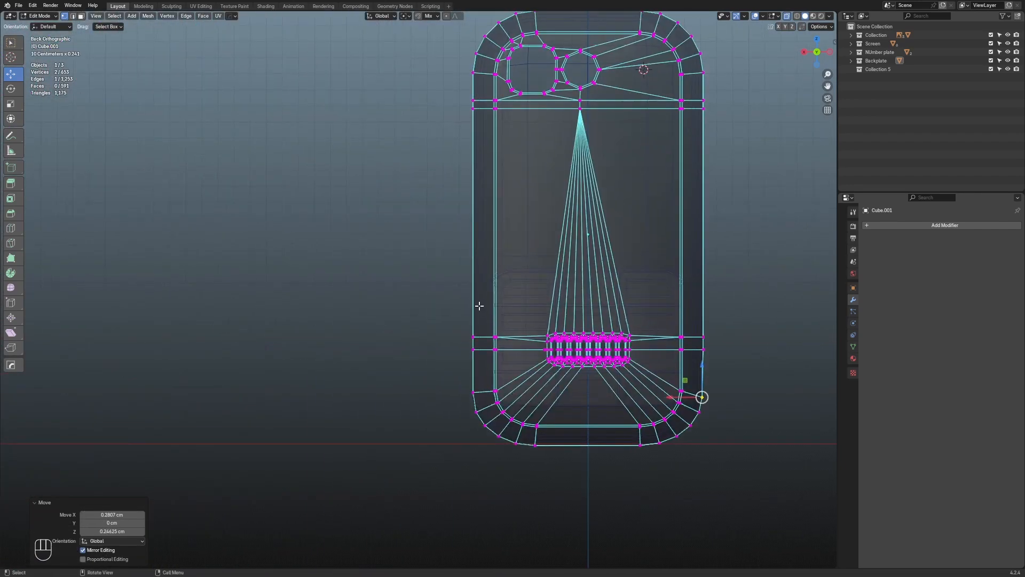
scroll(480, 306, up, 5)
scroll(622, 119, down, 5)
shift+middle_drag(606, 135, 555, 307)
scroll(492, 202, up, 6)
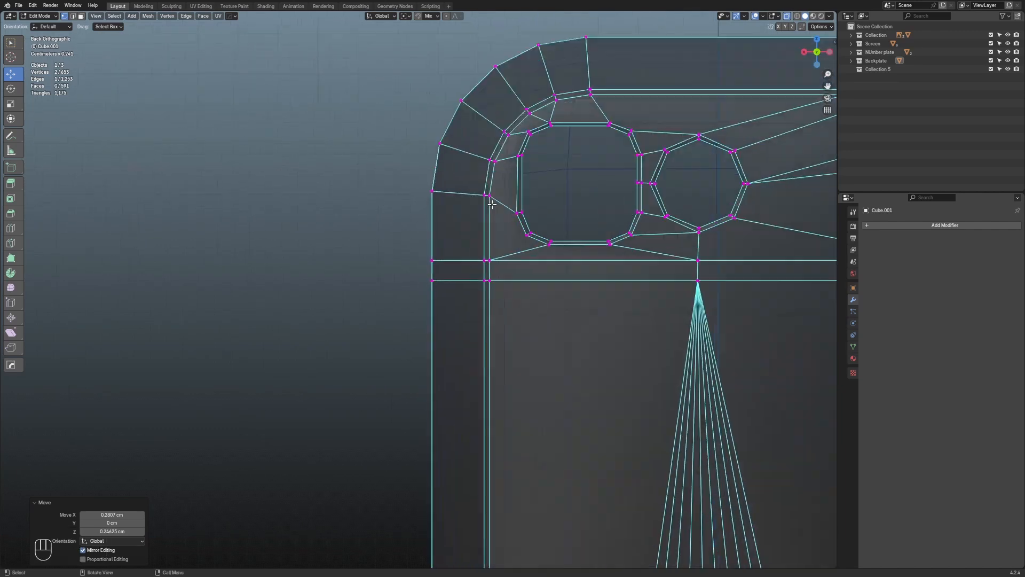
scroll(487, 199, down, 4)
shift+middle_drag(705, 237, 485, 246)
scroll(495, 176, down, 2)
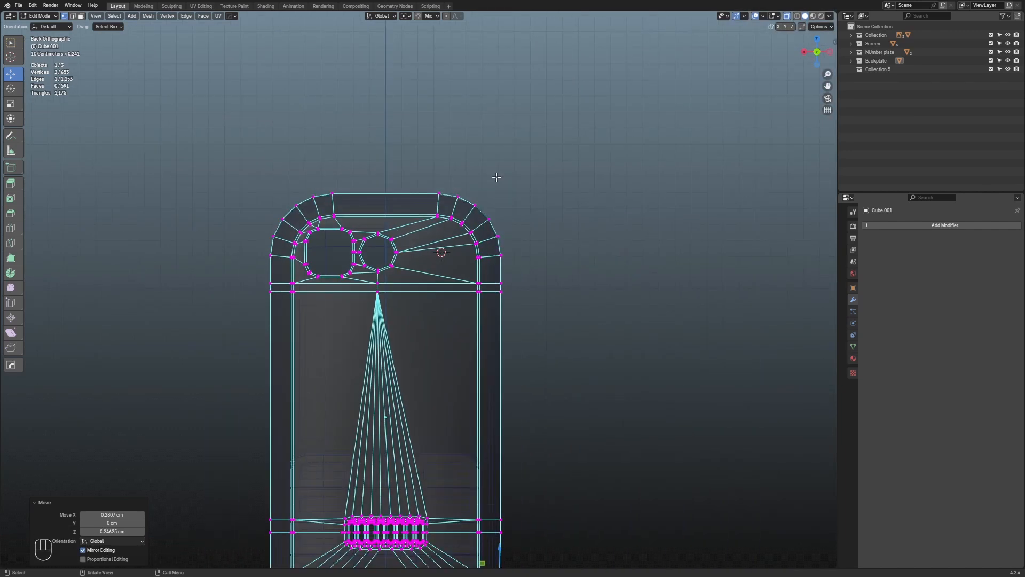
shift+middle_drag(451, 368, 559, 78)
scroll(426, 336, up, 3)
scroll(426, 337, up, 1)
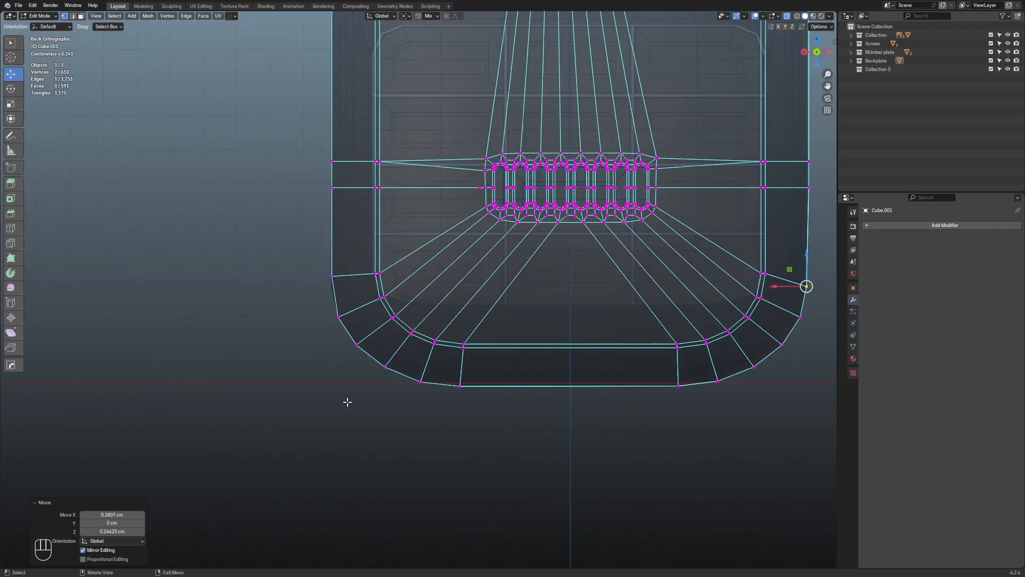
Try to lower the side vertex pair of the opposite lower corner about 0.72 cm
scroll(348, 402, up, 4)
shift+drag(264, 239, 189, 304)
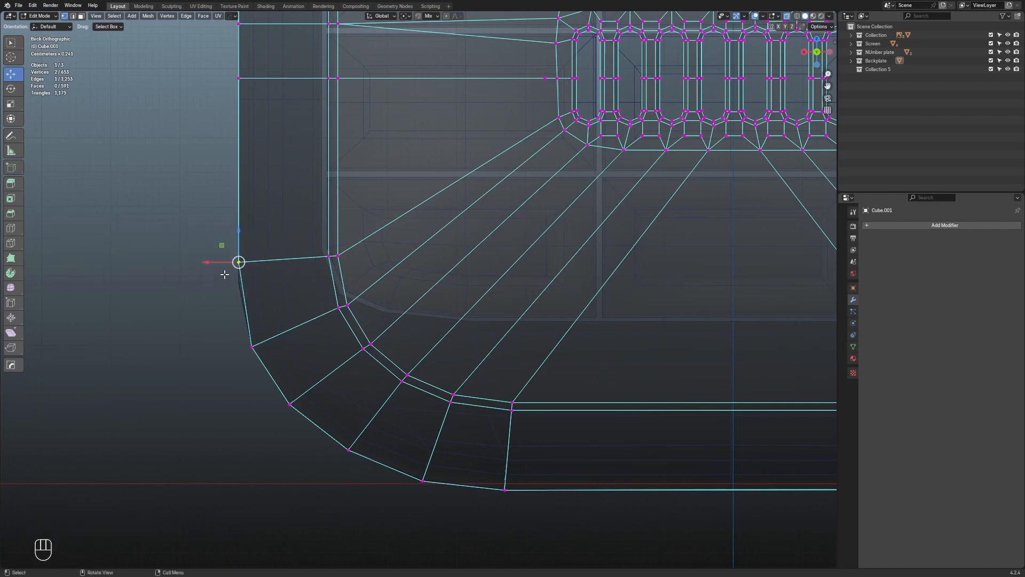
mouse_move(238, 263)
mouse_down()
mouse_move(247, 284)
mouse_move(238, 282)
mouse_up()
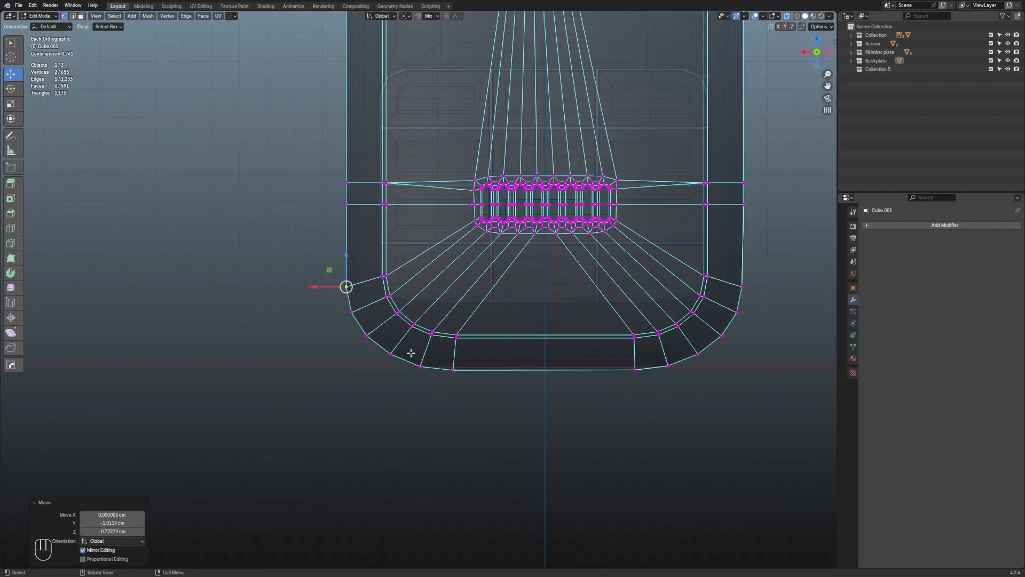
Merge all of the back cover's vertices by distance and return to object mode
shift+middle_drag(410, 353, 305, 307)
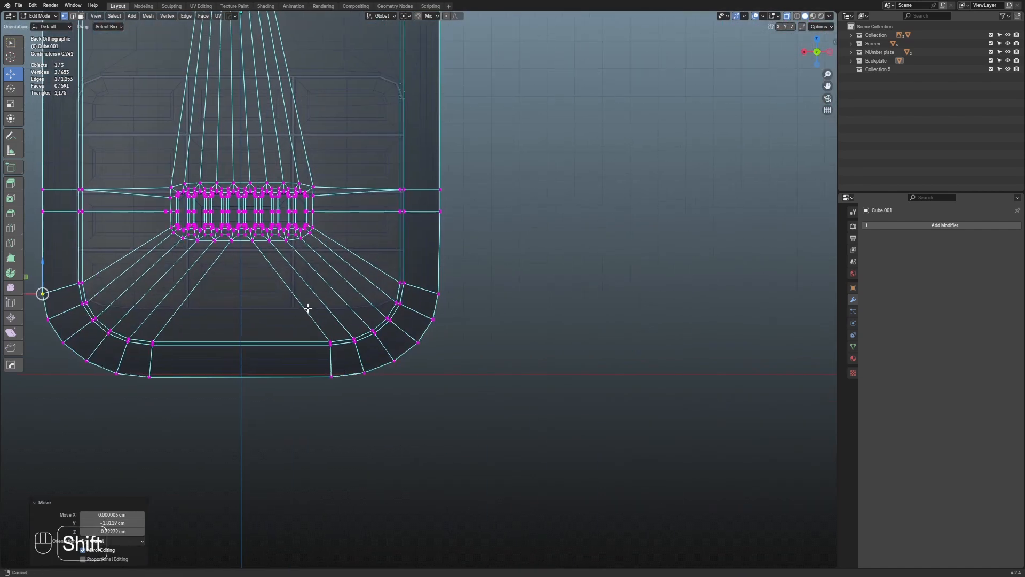
key(a)
key(m)
click(327, 308)
key(Tab)
scroll(369, 304, down, 6)
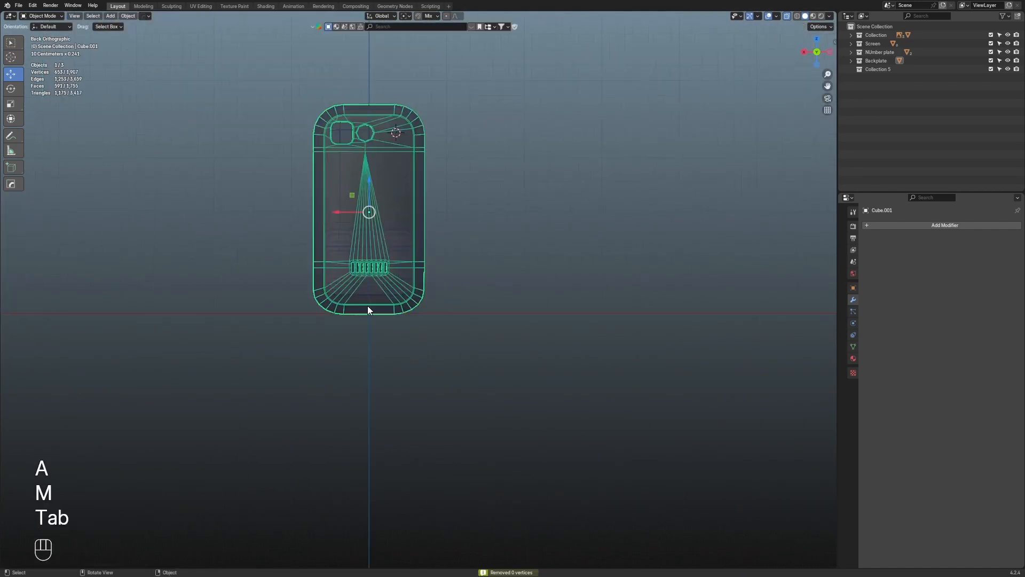
Move the back cover along Y away from the front plate to expose its rim
key(alt+z)
middle_drag(357, 337, 393, 329)
key(shift+alt+z)
scroll(433, 343, up, 4)
scroll(381, 311, up, 3)
drag(443, 148, 478, 153)
key(ctrl+z)
Examine the back cover's lower corner in vertex editing for rim vertices out of line
key(Tab)
key(shift+alt+z)
key(1)
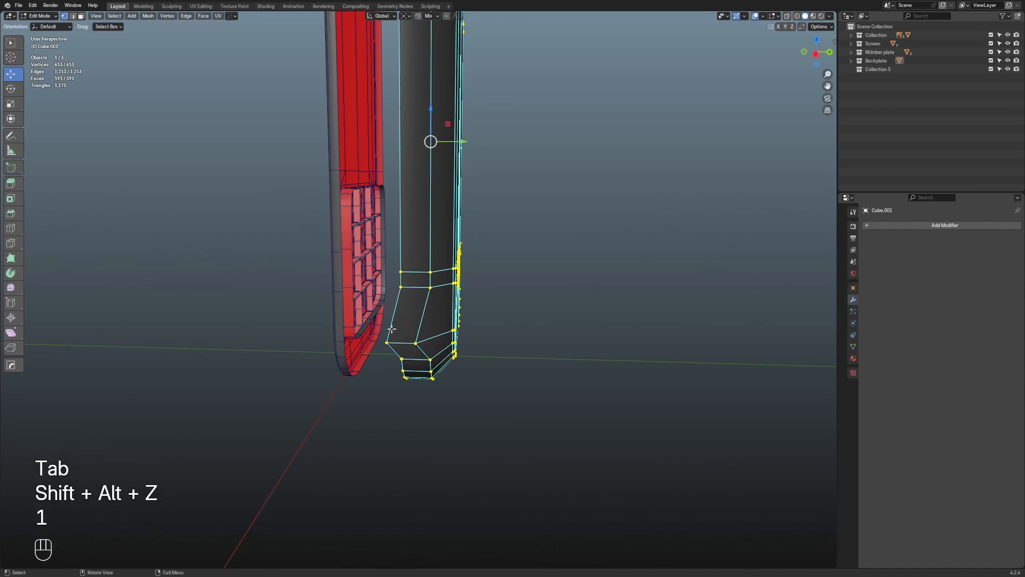
click(391, 329)
scroll(393, 329, up, 1)
scroll(417, 302, down, 2)
middle_drag(428, 273, 396, 243)
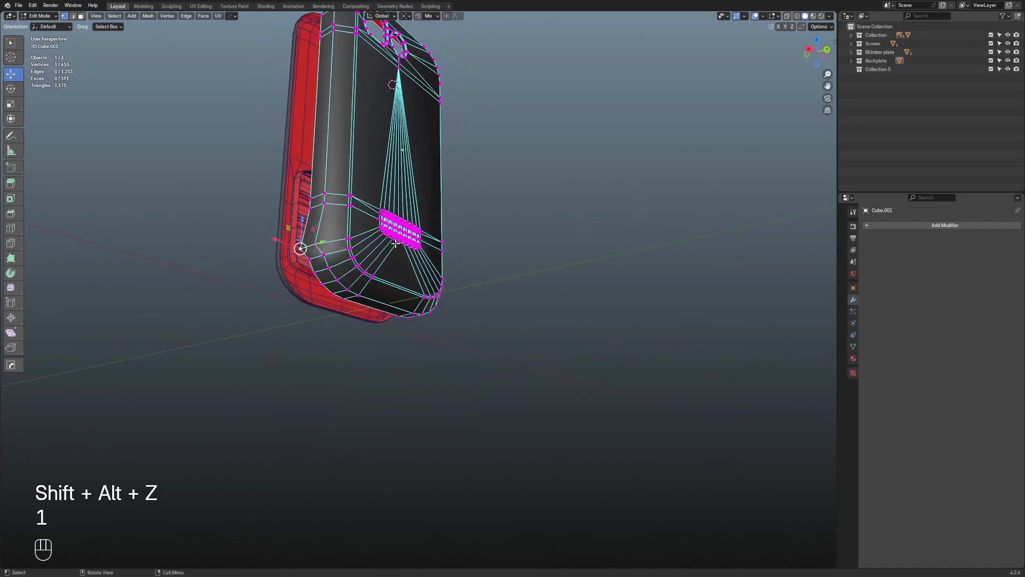
Undo the recent edits back to the fit of the second vertex pair on this lower corner
key(ctrl+z)
key(ctrl+z)
key(ctrl+z)
key(ctrl+z)
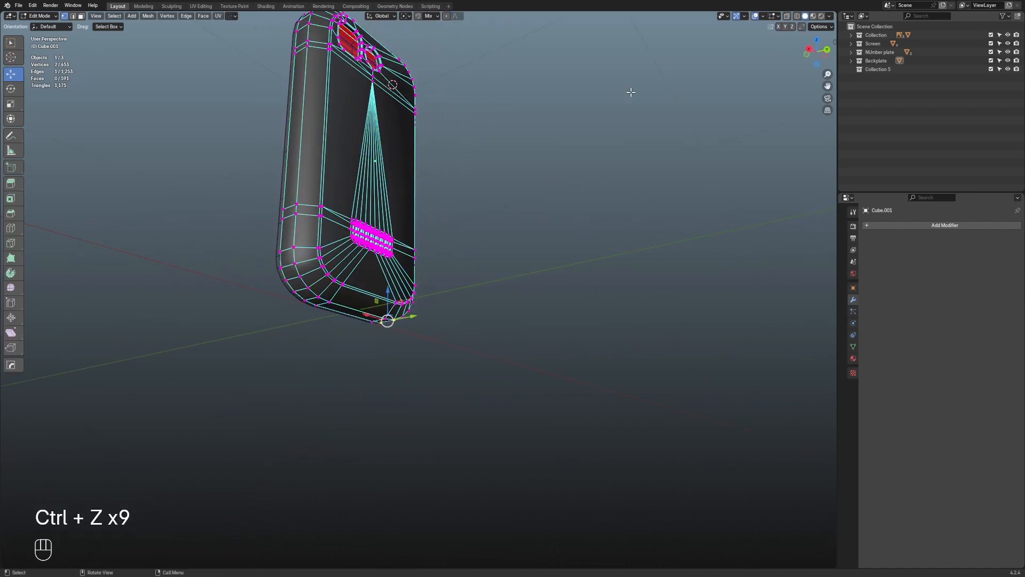
From the back view, lower the two uppermost vertex pairs of this corner onto the front plate's outline
click(826, 50)
key(alt+z)
scroll(408, 286, up, 3)
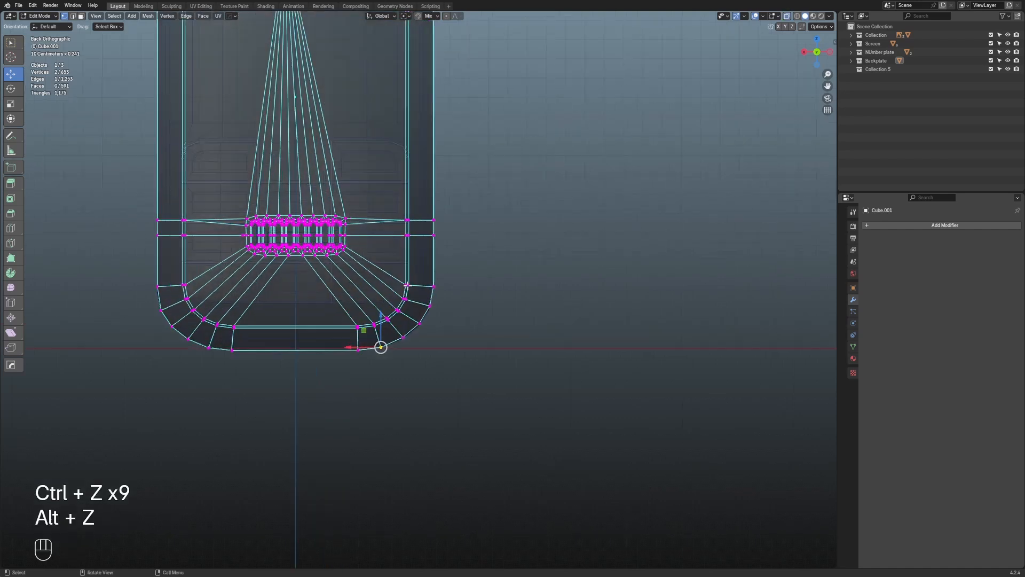
scroll(466, 350, up, 7)
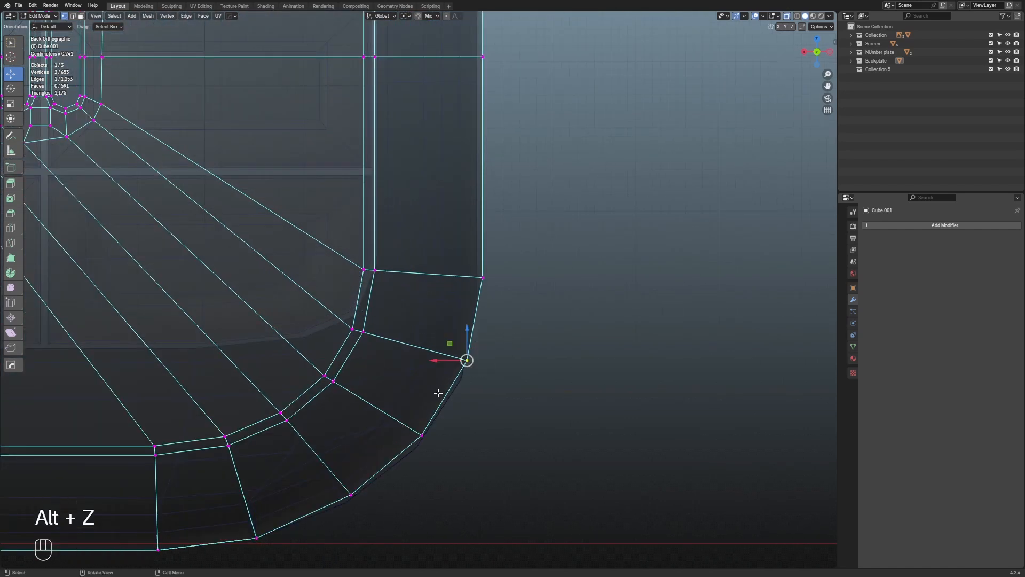
shift+middle_drag(498, 349, 431, 274)
scroll(432, 275, up, 1)
ctrl+drag(380, 271, 373, 292)
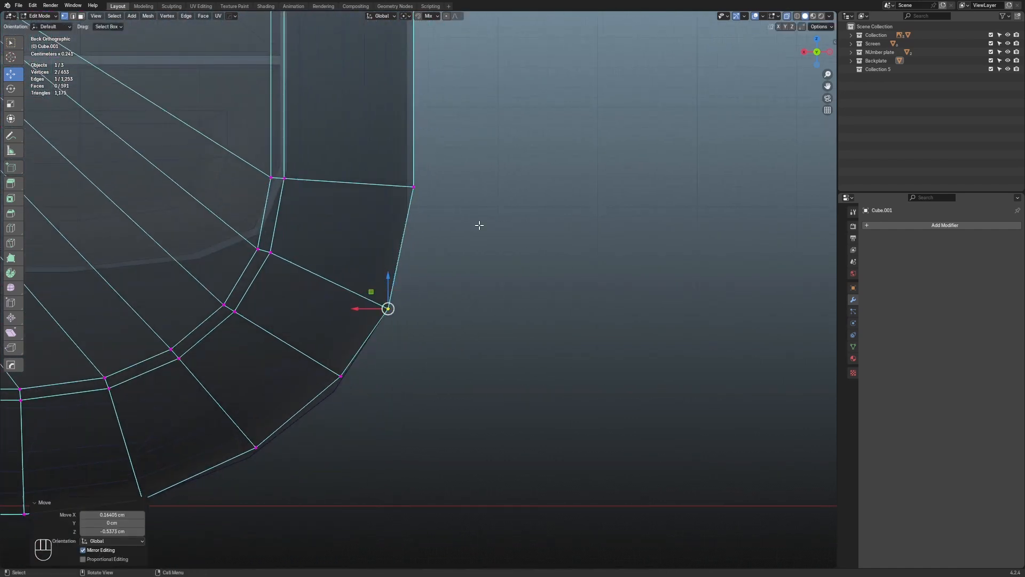
click(419, 214)
scroll(417, 149, up, 3)
ctrl+drag(396, 98, 397, 160)
Move the next two vertex pairs down this corner outward and down onto the front plate's outline
scroll(369, 321, down, 4)
shift+middle_drag(378, 333, 436, 236)
click(409, 266)
scroll(404, 293, up, 4)
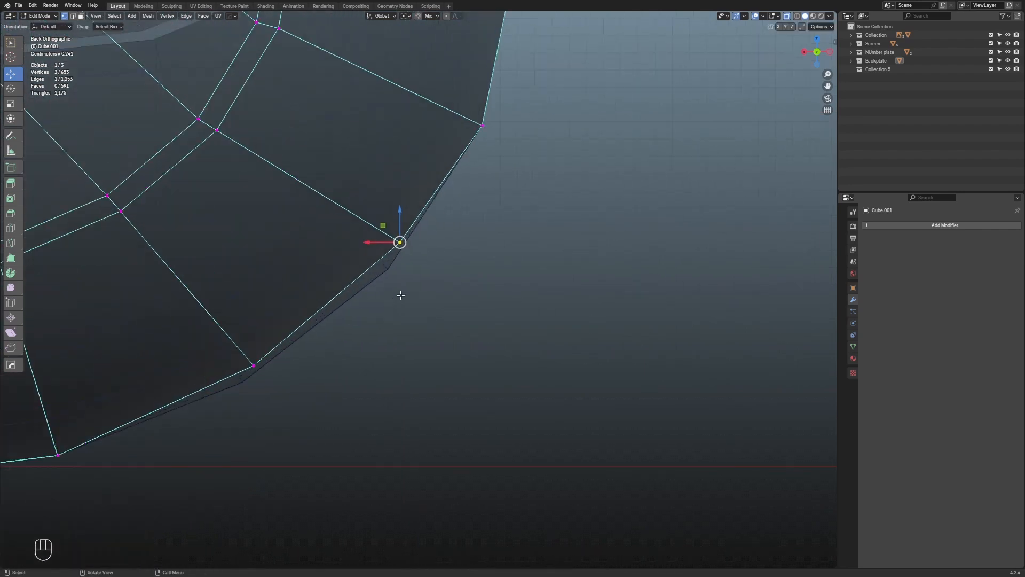
ctrl+drag(382, 227, 368, 254)
scroll(320, 305, down, 2)
shift+middle_drag(280, 341, 380, 284)
drag(429, 260, 378, 279)
shift+middle_drag(296, 316, 427, 277)
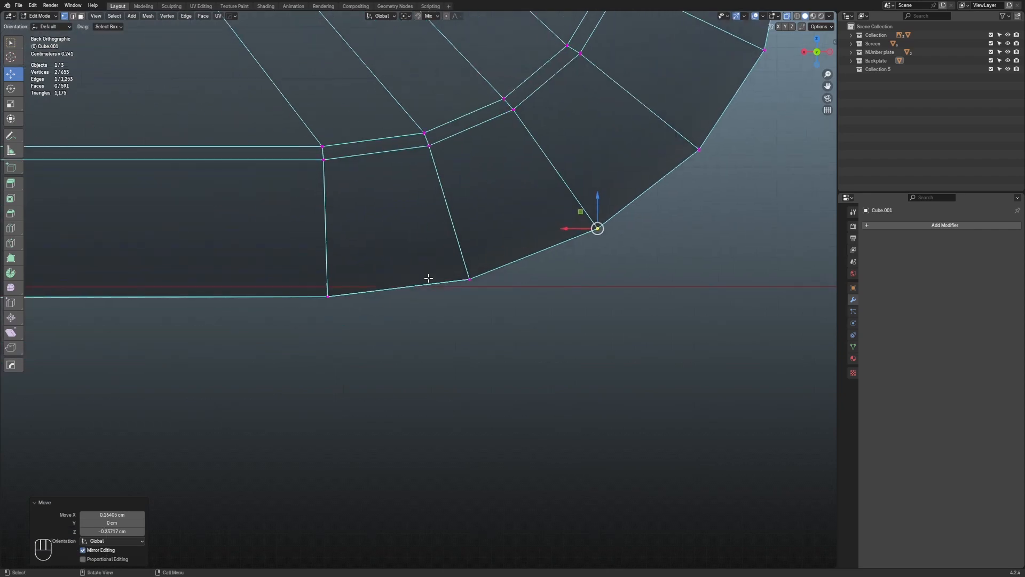
Lower the vertex pair where the opposite lower corner meets the side edge about 0.72 cm
scroll(427, 277, down, 2)
scroll(492, 273, up, 6)
scroll(450, 277, down, 6)
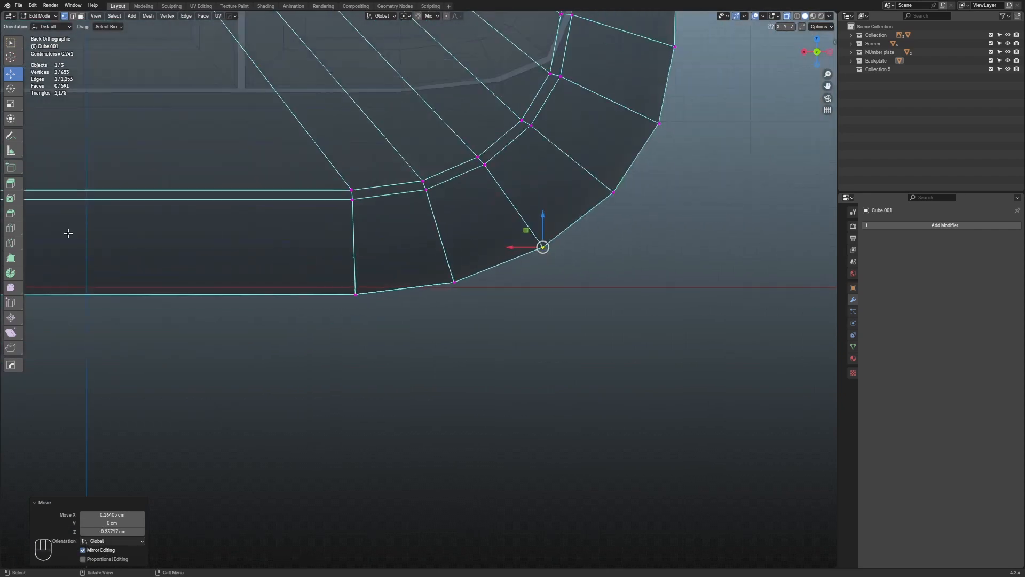
scroll(70, 237, down, 5)
shift+middle_drag(74, 257, 300, 299)
scroll(190, 231, up, 5)
shift+middle_drag(190, 231, 246, 303)
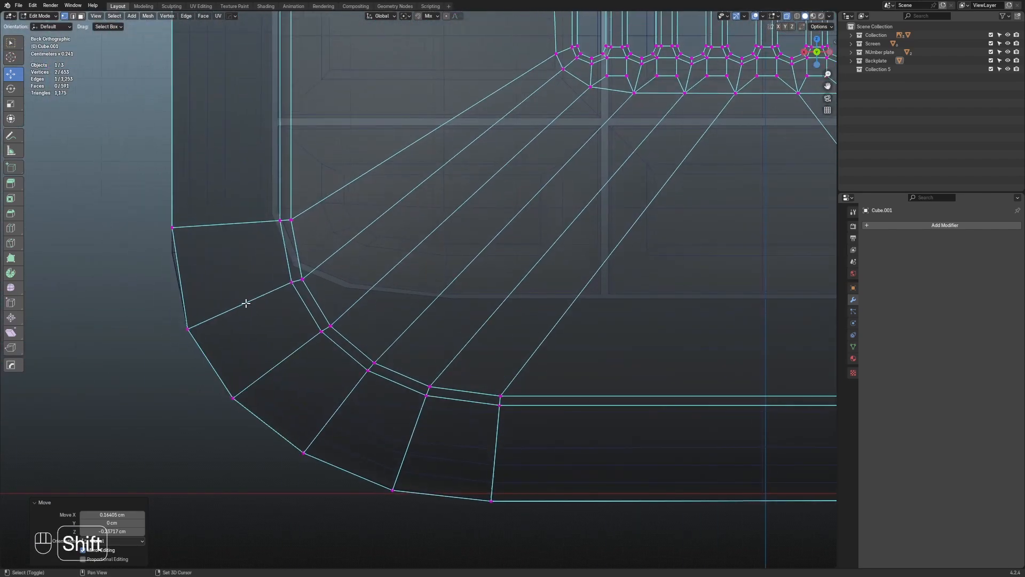
drag(203, 195, 107, 280)
drag(155, 211, 162, 241)
Select the back cover's whole mesh and merge its vertices by distance
scroll(434, 297, down, 5)
middle_drag(434, 297, 416, 339)
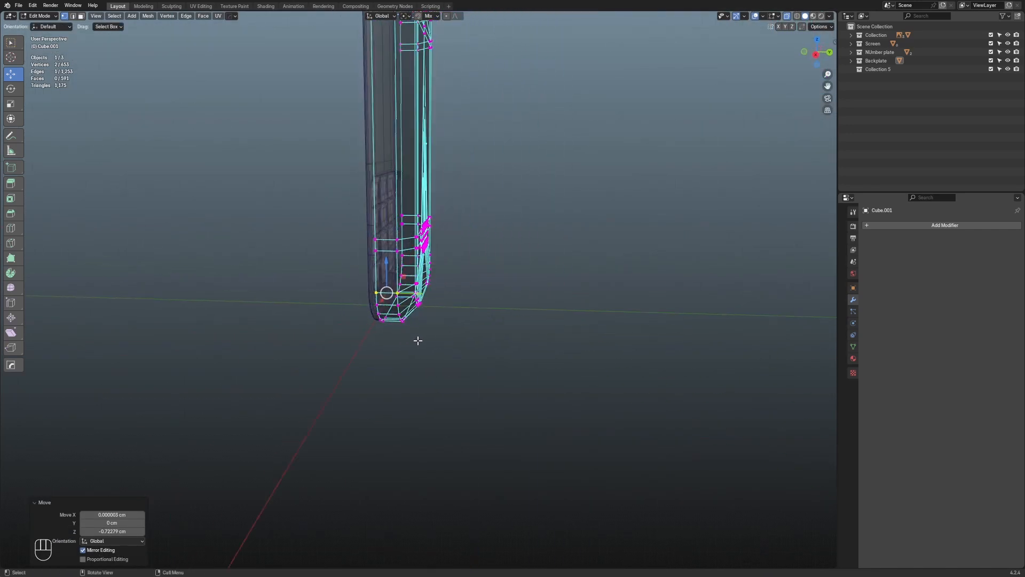
key(a)
key(m)
click(476, 315)
Turn off see-through display and overlays, return to object mode and check the phone from back and front
key(alt+z)
mouse_move(568, 271)
middle_down()
mouse_move(476, 288)
mouse_move(480, 272)
mouse_move(425, 181)
middle_up()
key(shift+alt+z)
scroll(412, 286, up, 3)
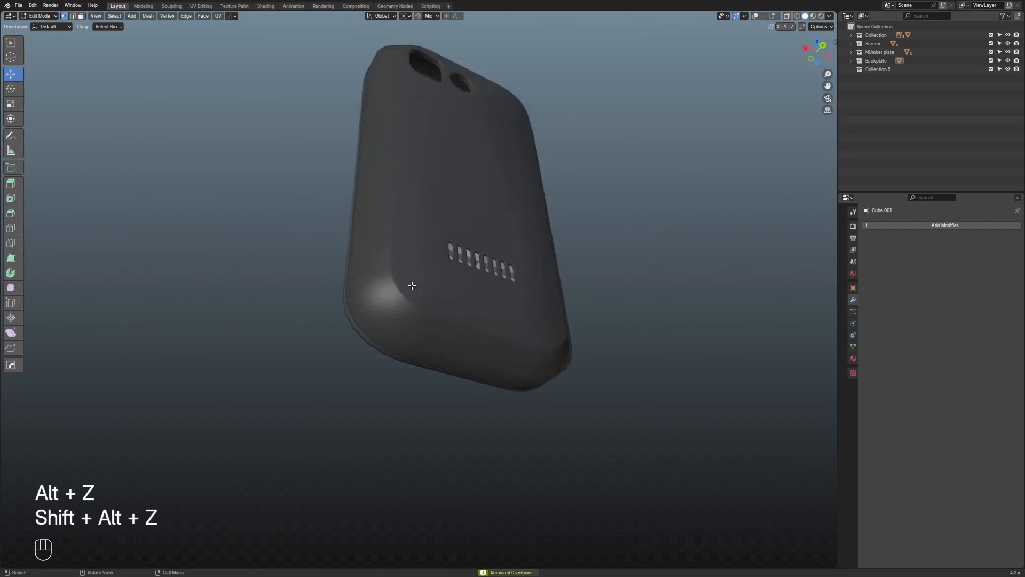
key(Tab)
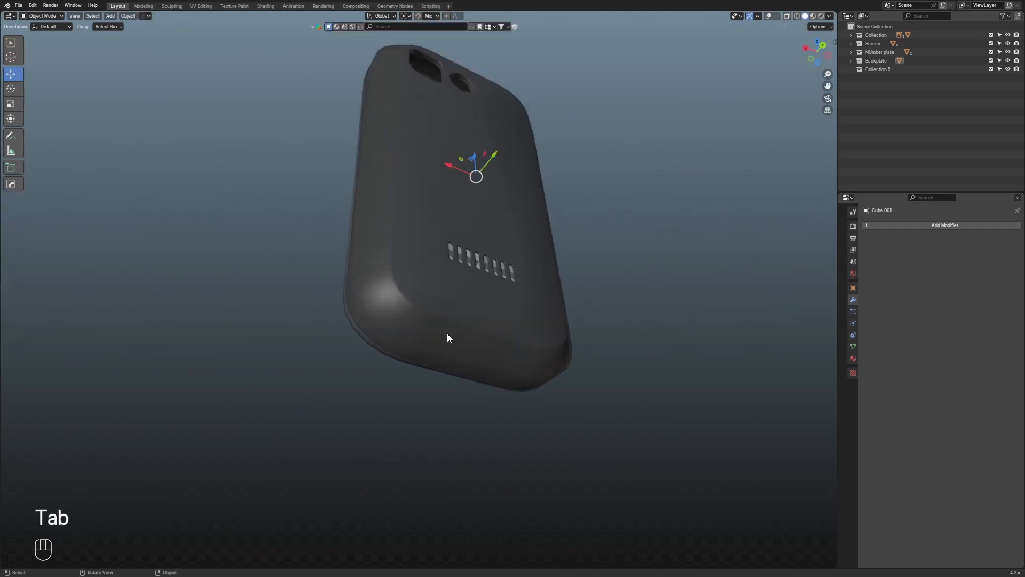
middle_drag(449, 339, 613, 362)
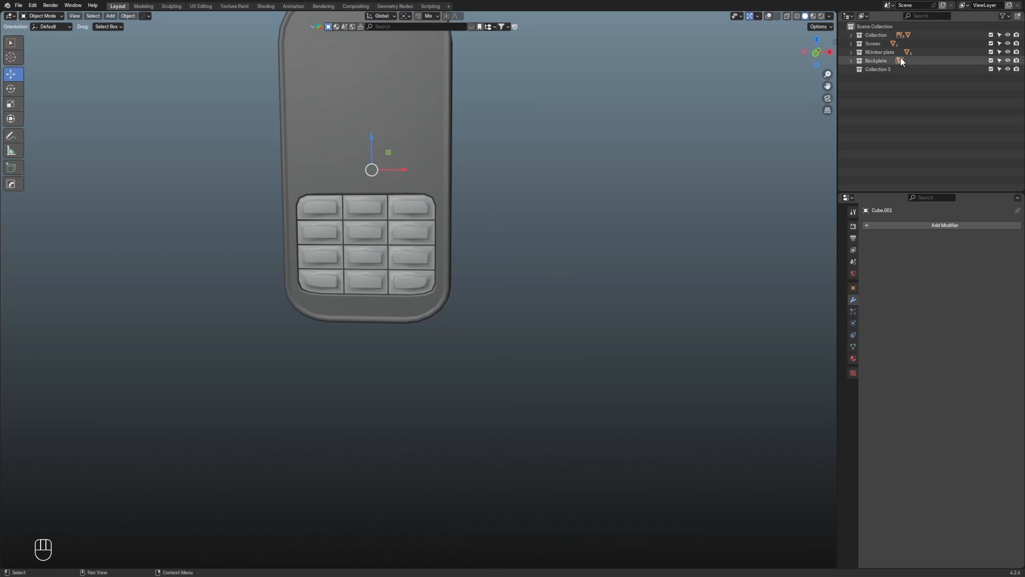
Unhide the phone's remaining parts
key(alt+h)
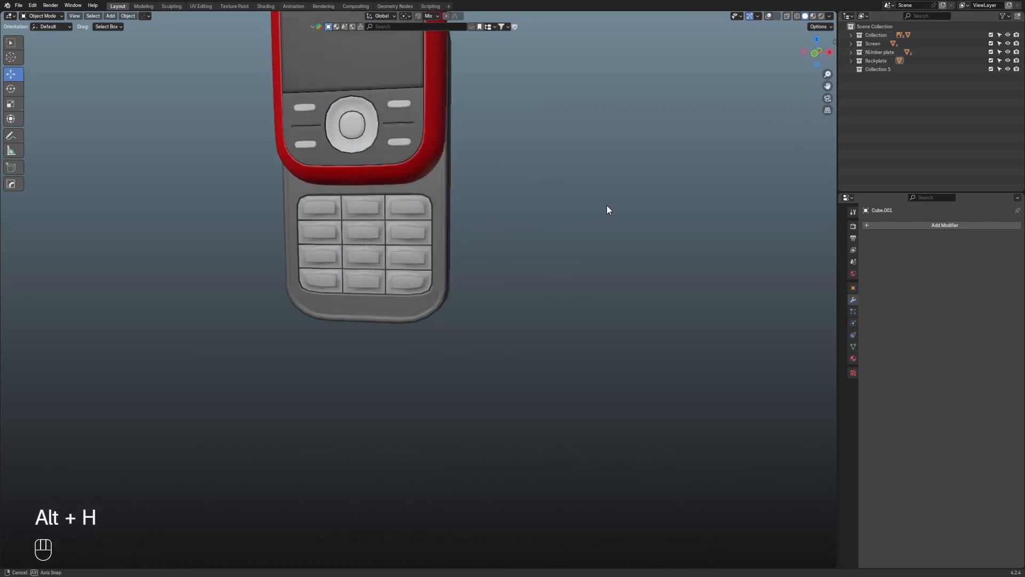
middle_drag(609, 211, 561, 288)
Clear the modifiers from all objects and set a level 3 subdivision on them
key(F3)
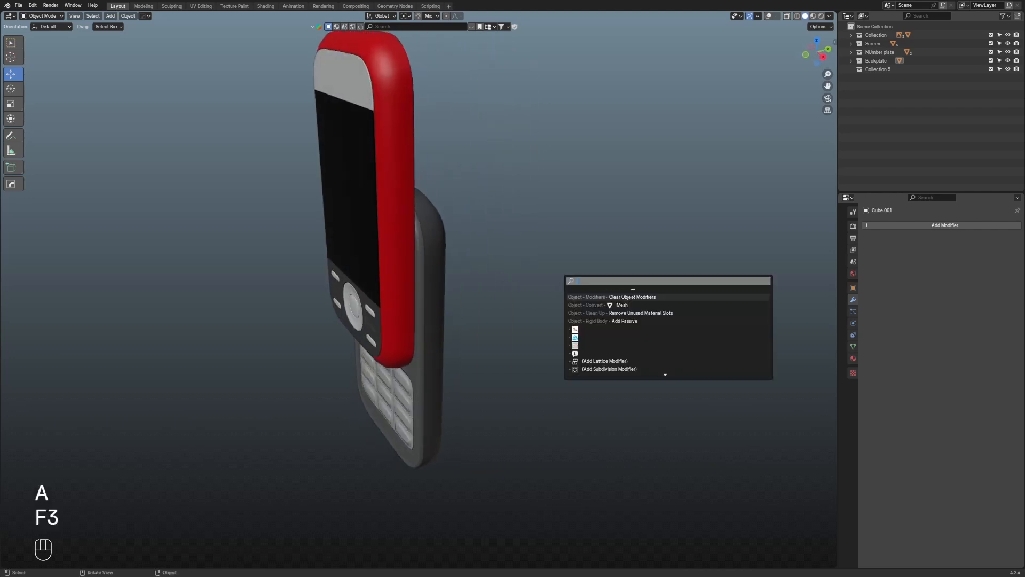
click(635, 297)
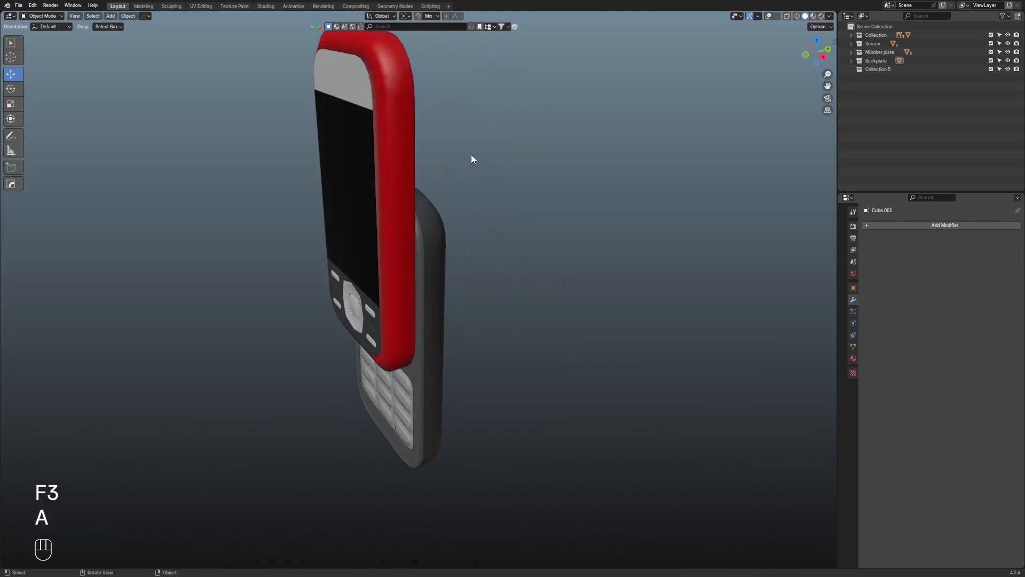
key(ctrl+1)
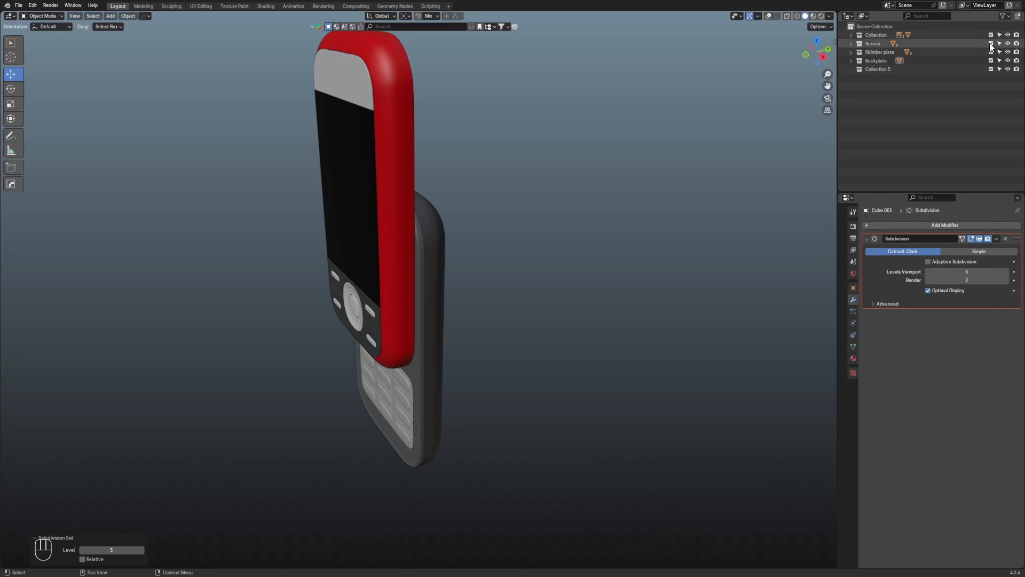
Delete the empty Collection 5 and exclude the Collection holding the reference images from the view layer
key(x)
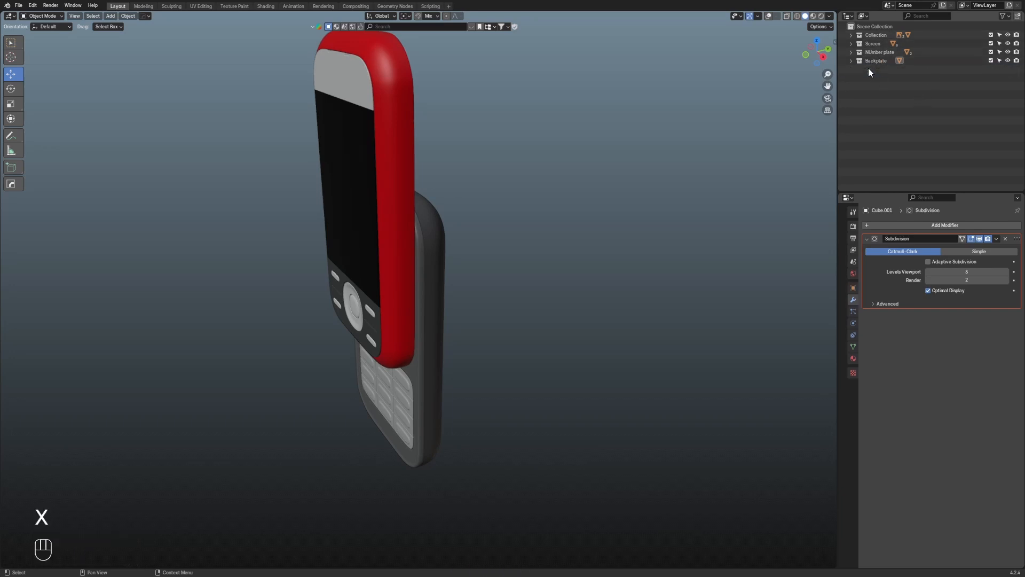
click(851, 35)
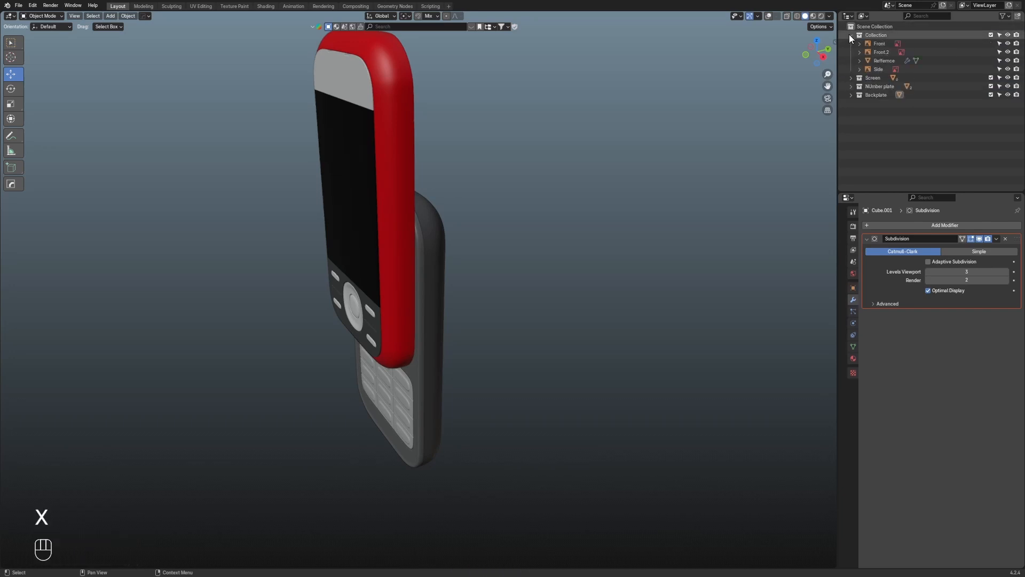
click(851, 35)
click(990, 35)
Select all remaining phone parts, clear their object modifiers and set subdivision level 2 on them
scroll(664, 214, down, 3)
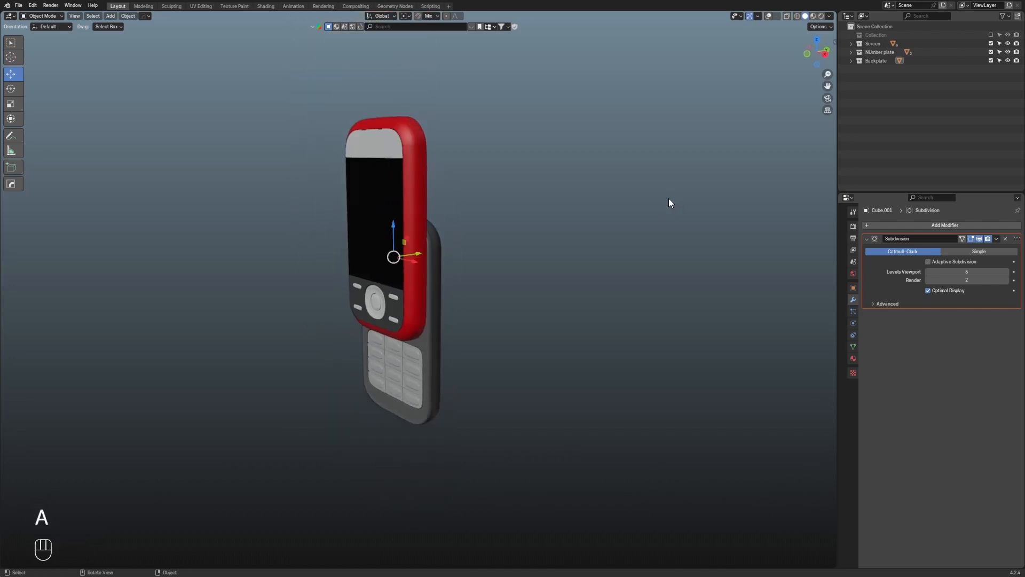
key(a)
key(F3)
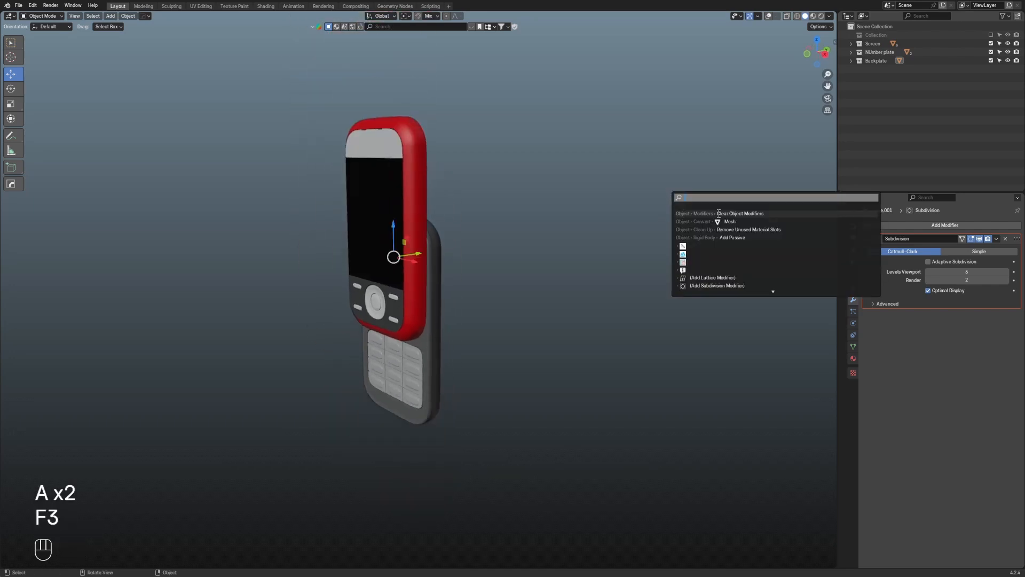
click(719, 213)
scroll(588, 210, up, 2)
key(a)
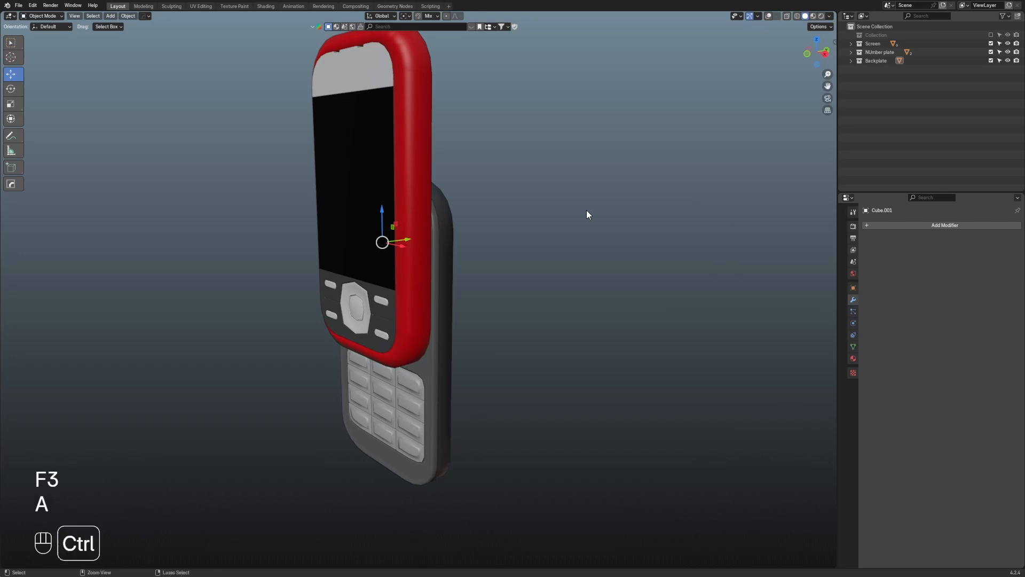
key(ctrl+1)
key(shift+alt+z)
middle_drag(586, 214, 354, 295)
key(shift+alt+z)
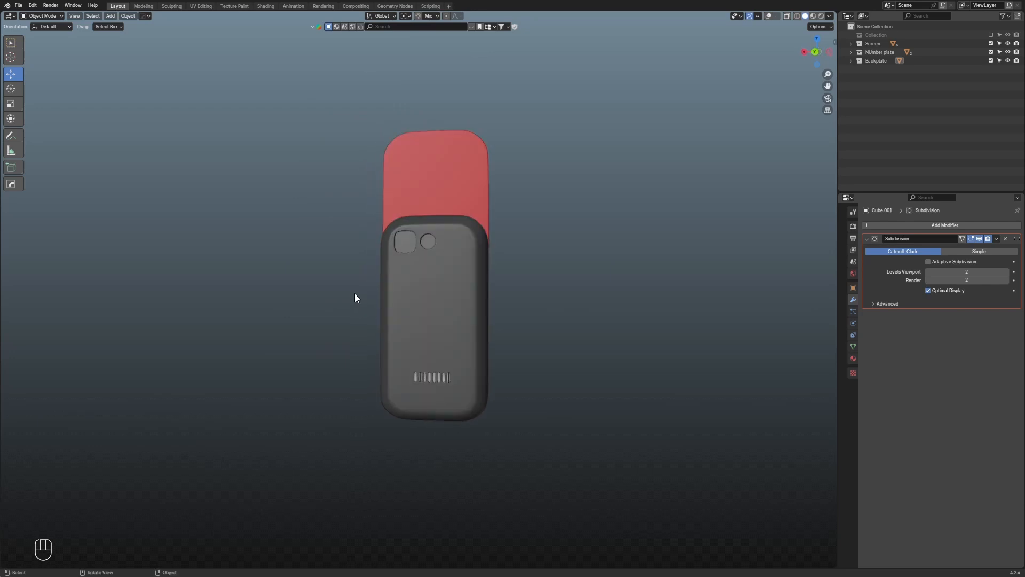
Move the back cover and keypad parts about -0.447 cm along Y toward the screen half in side view
scroll(400, 246, up, 3)
middle_drag(362, 235, 408, 379)
middle_drag(453, 214, 478, 224)
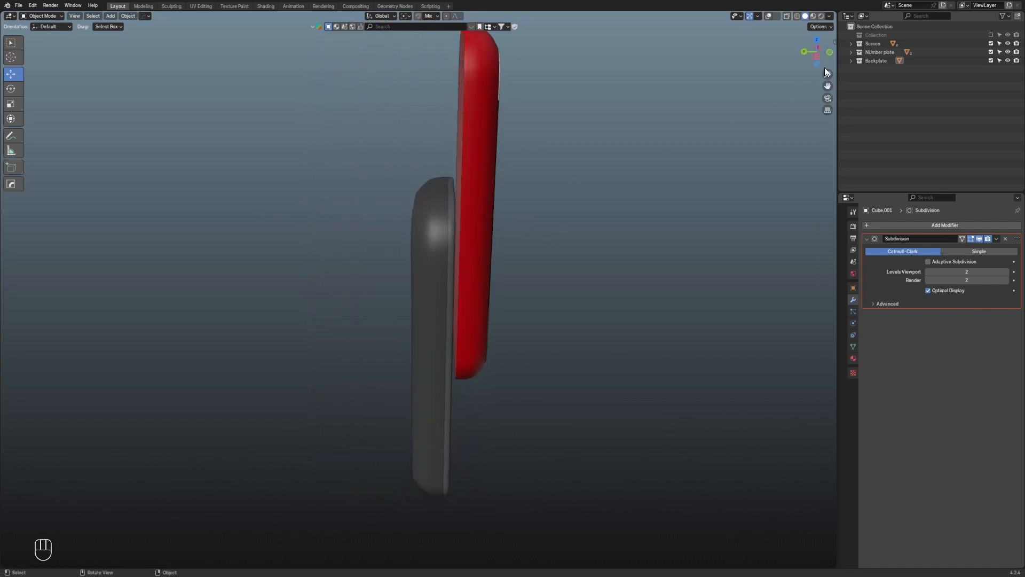
click(817, 56)
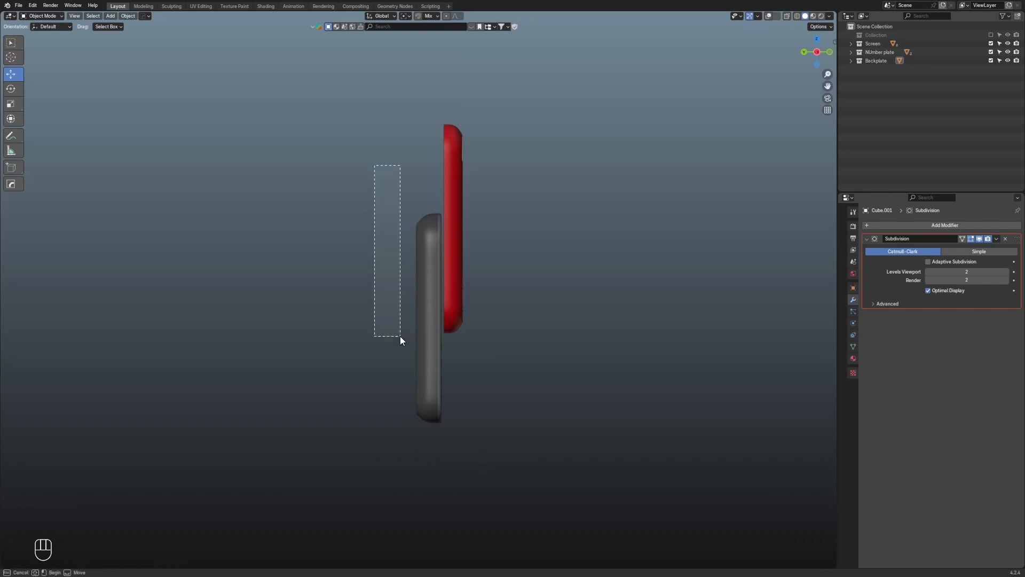
drag(437, 441, 431, 427)
scroll(470, 392, up, 5)
key(shift+alt+z)
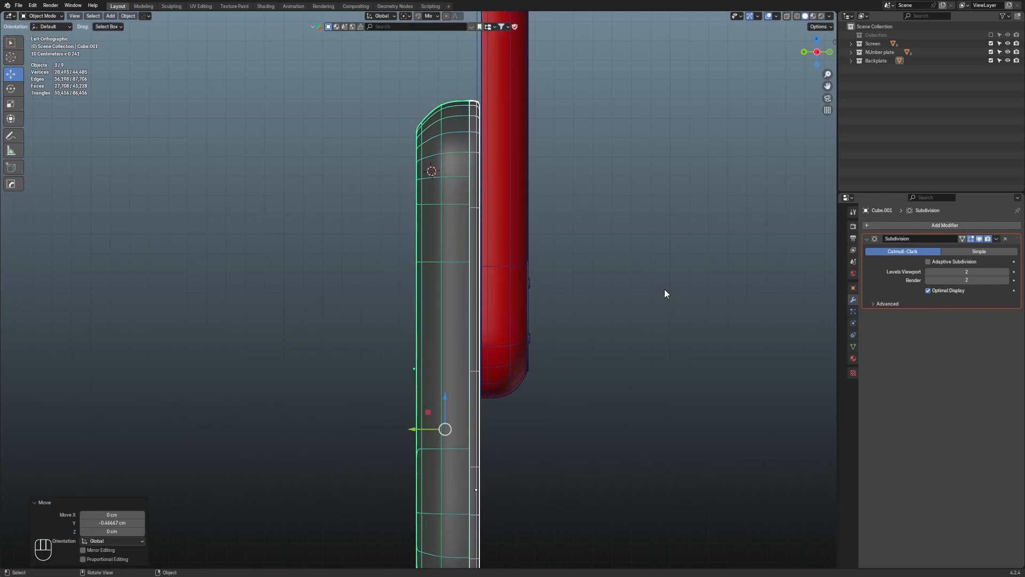
scroll(651, 289, down, 4)
click(635, 290)
key(shift+alt+z)
middle_drag(608, 298, 438, 297)
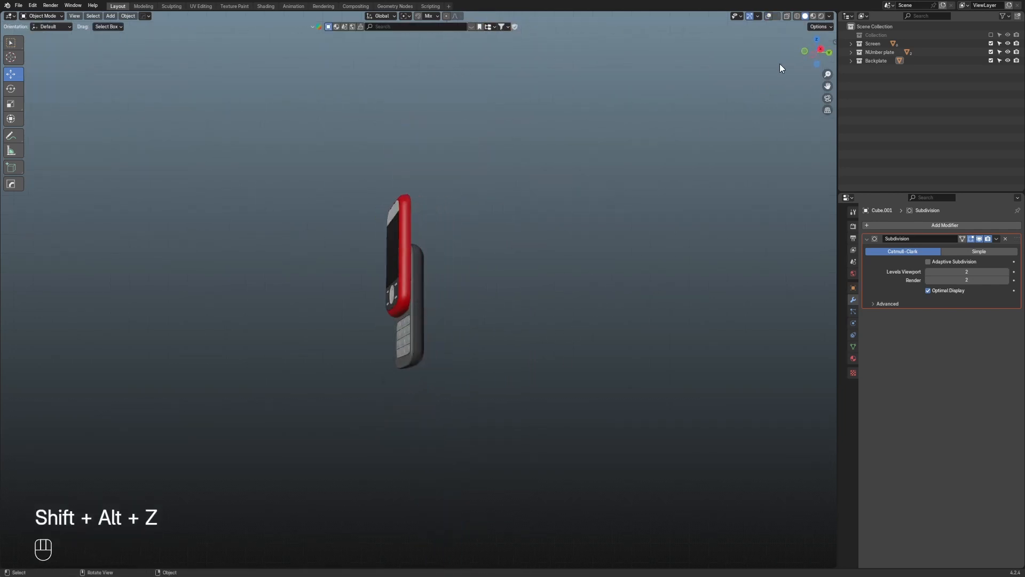
Select all parts of the screen half in side view using see-through display and slide them down over the keypad
click(822, 47)
key(shift+alt+z)
drag(332, 119, 397, 329)
key(alt+z)
scroll(403, 294, up, 3)
key(shift+alt+z)
middle_drag(377, 288, 457, 211)
key(alt+z)
drag(425, 164, 398, 286)
middle_drag(556, 258, 464, 271)
Try raising the screen half about 42.5 cm along Z, and undo the move
drag(372, 291, 373, 133)
middle_drag(379, 214, 456, 216)
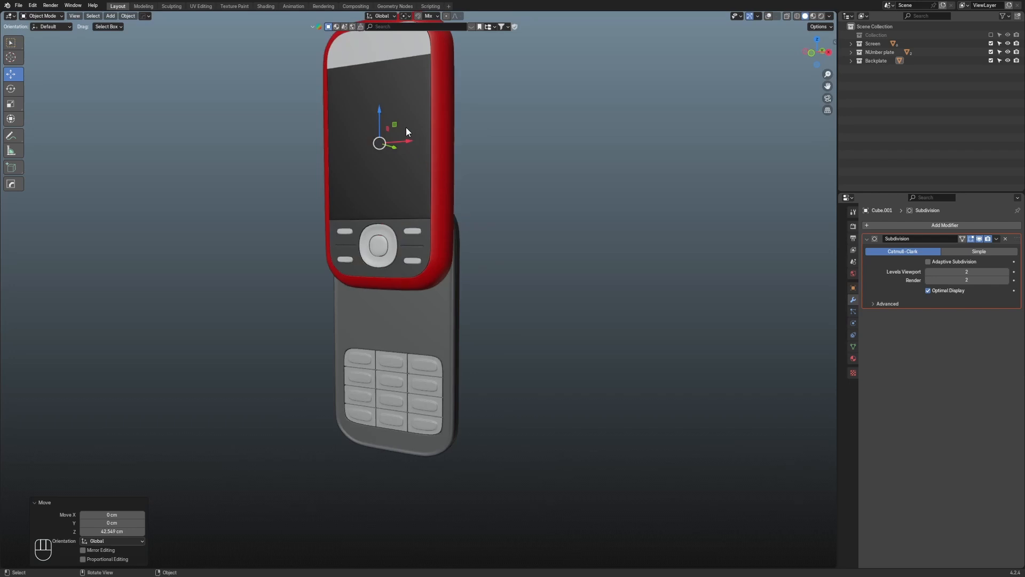
key(ctrl+z)
Slide the screen half up about 27.4 cm along Z to expose the number keys
drag(379, 290, 421, 177)
middle_drag(445, 296, 512, 321)
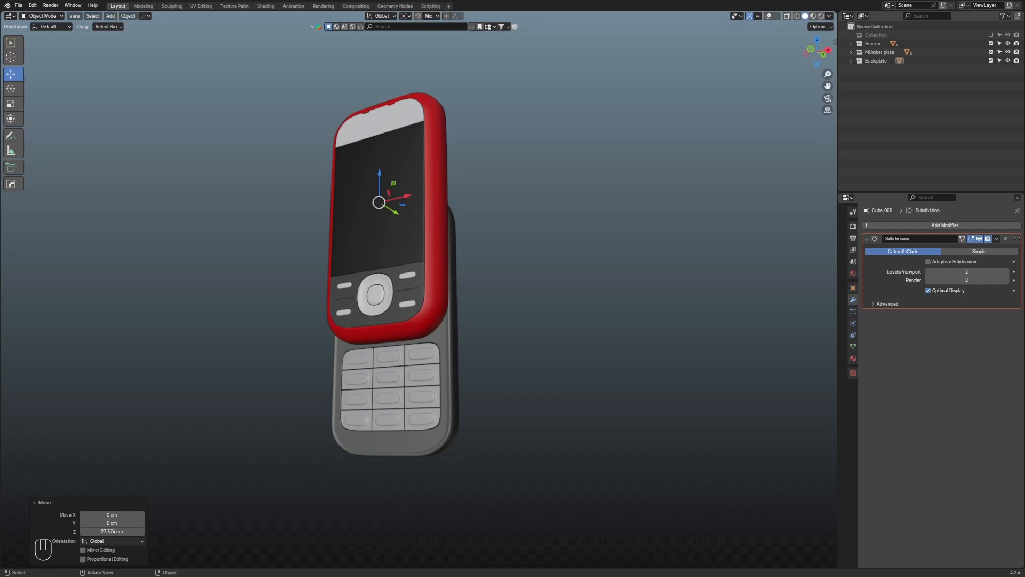
middle_drag(656, 307, 568, 334)
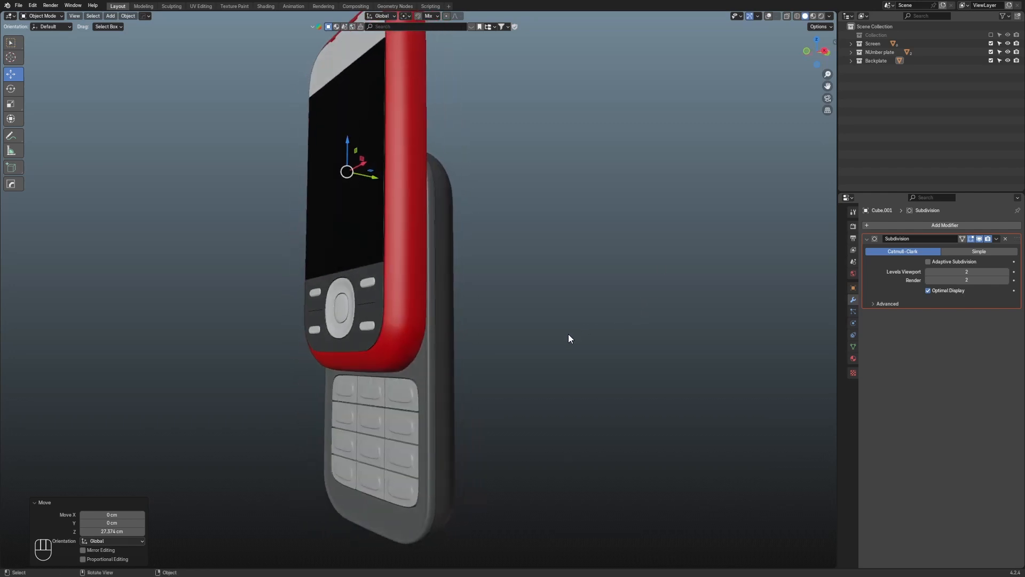
Turn overlays on, select the back cover from behind and hide every other object
ctrl+middle_drag(526, 235, 501, 297)
shift+middle_drag(502, 296, 447, 313)
key(shift+alt+z)
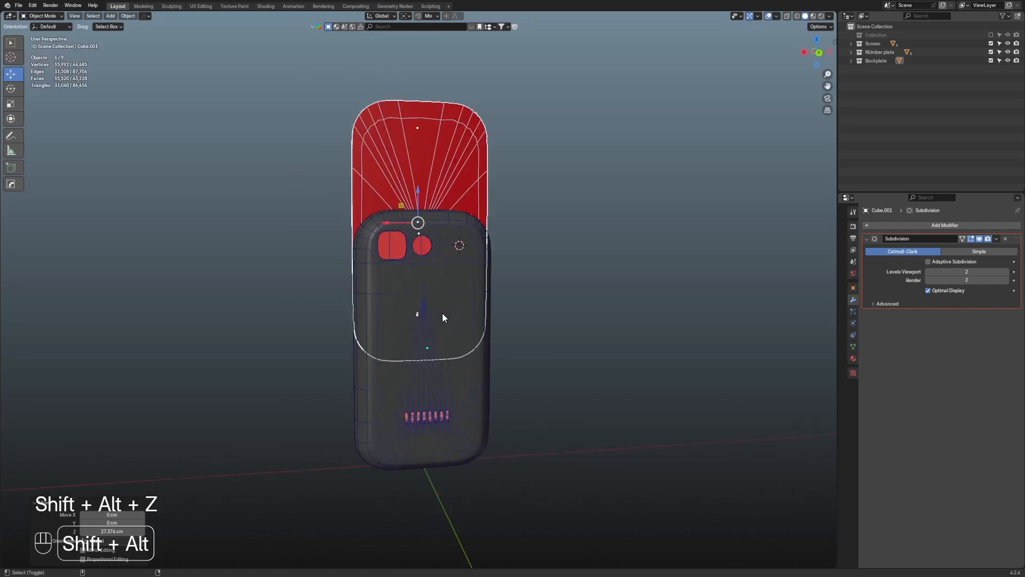
scroll(447, 313, up, 4)
key(z)
click(454, 274)
middle_drag(454, 274, 466, 283)
scroll(466, 283, up, 1)
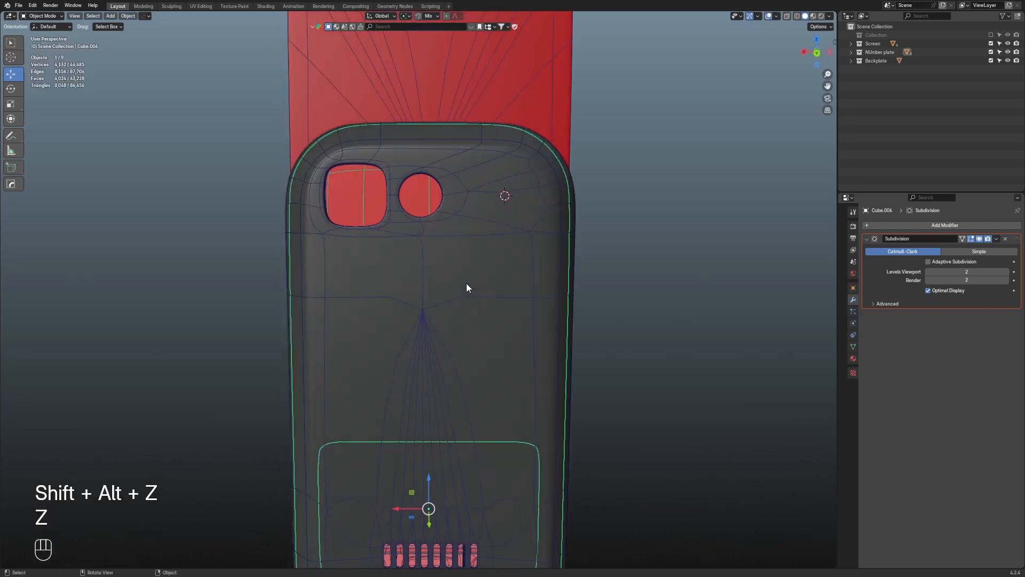
click(465, 283)
key(shift+h)
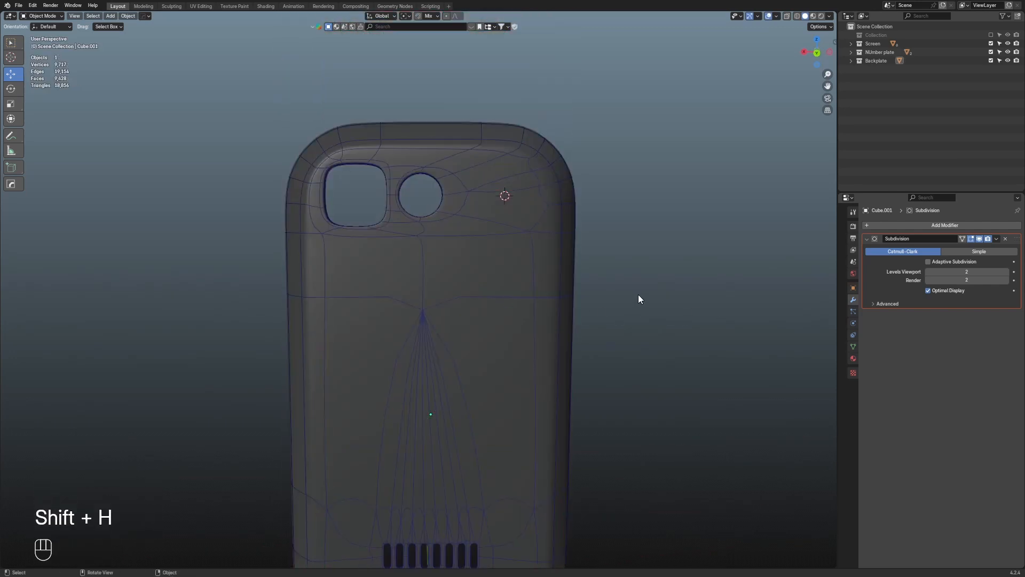
Turn off the Subdivision modifier's edit mode display and open the back cover's mesh in edit mode with face selection
click(972, 240)
scroll(734, 302, up, 2)
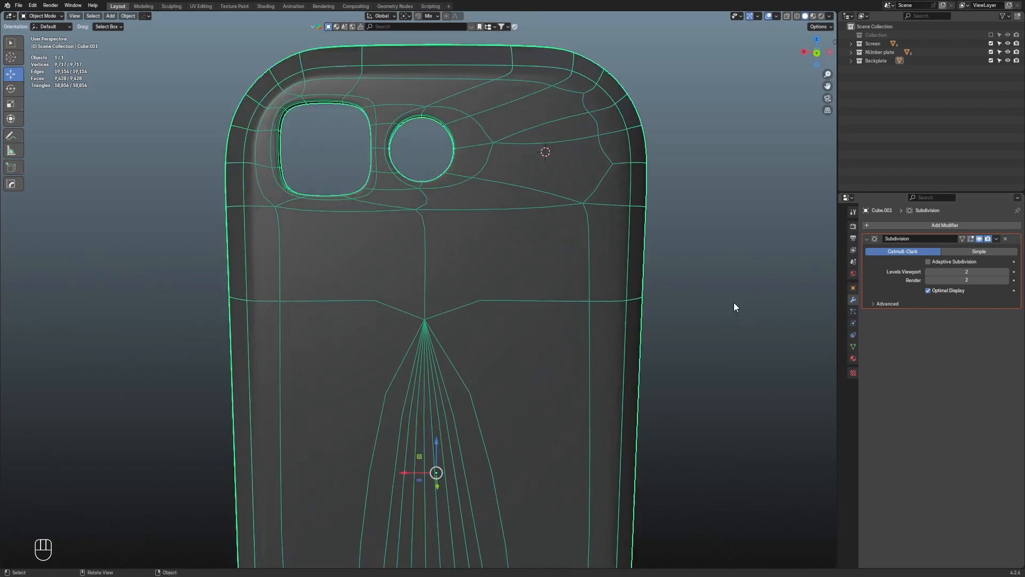
scroll(620, 302, down, 4)
key(Tab)
middle_drag(523, 309, 550, 298)
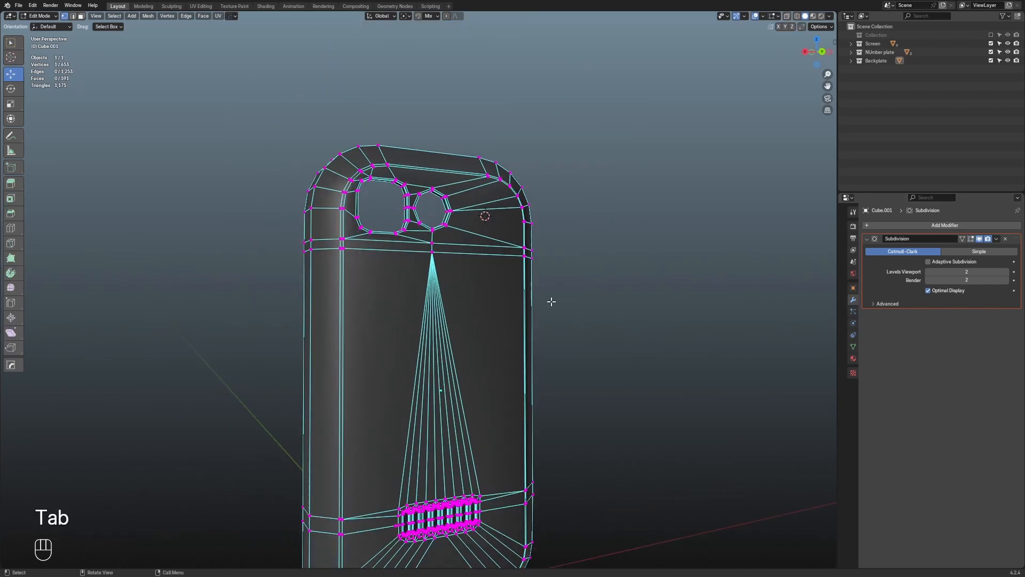
key(3)
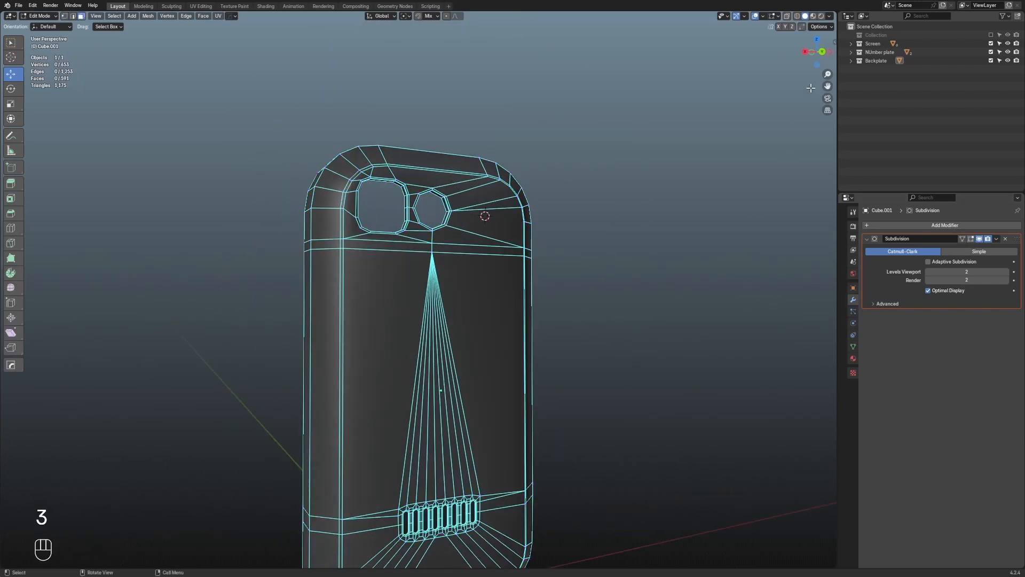
Try to dissolve every other edge fanning out above the speaker slots, working in back view with edge selection
click(821, 52)
scroll(610, 314, up, 5)
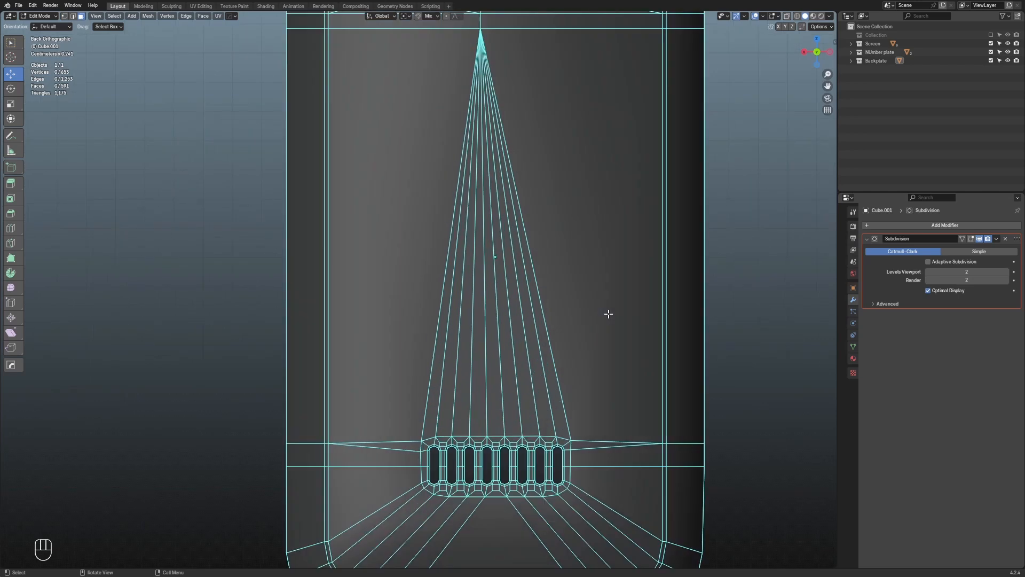
shift+middle_drag(582, 386, 573, 376)
scroll(486, 358, down, 1)
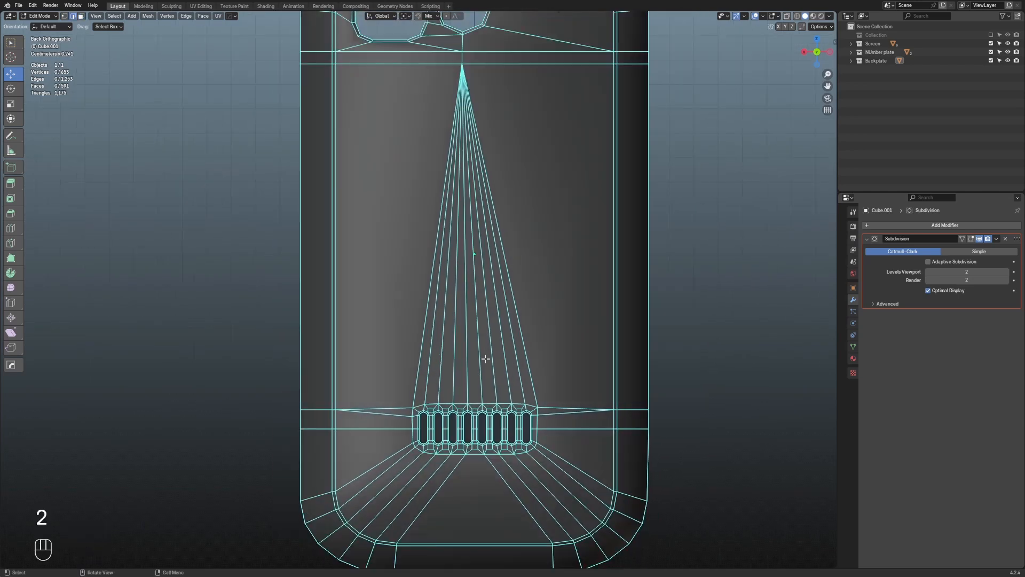
click(428, 388)
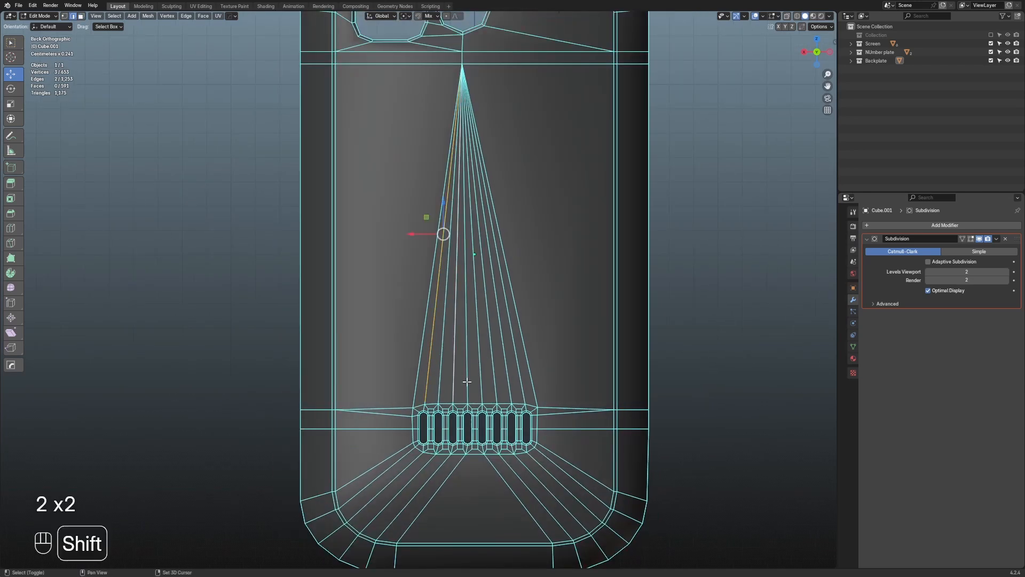
shift+click(508, 382)
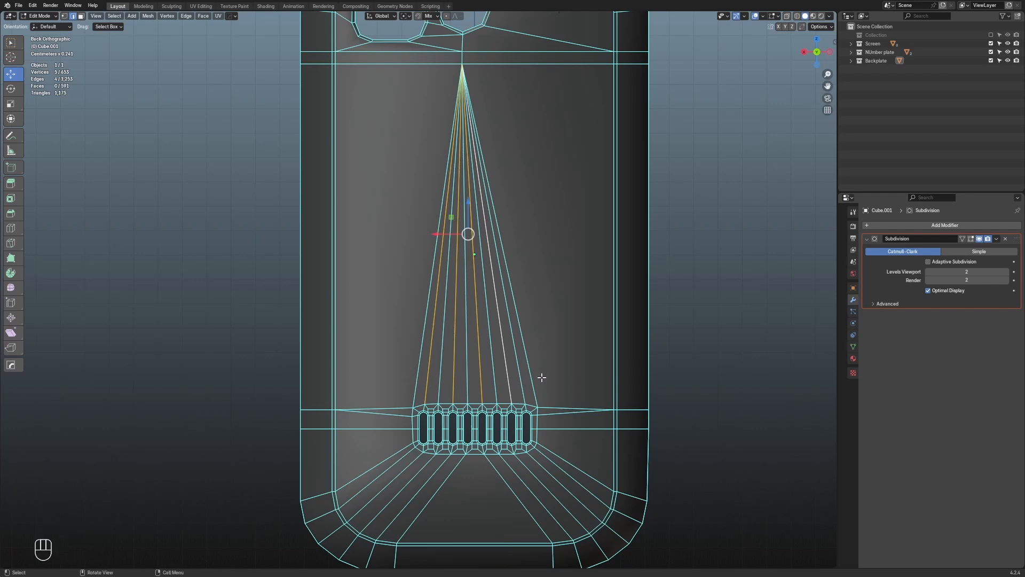
key(ctrl+x)
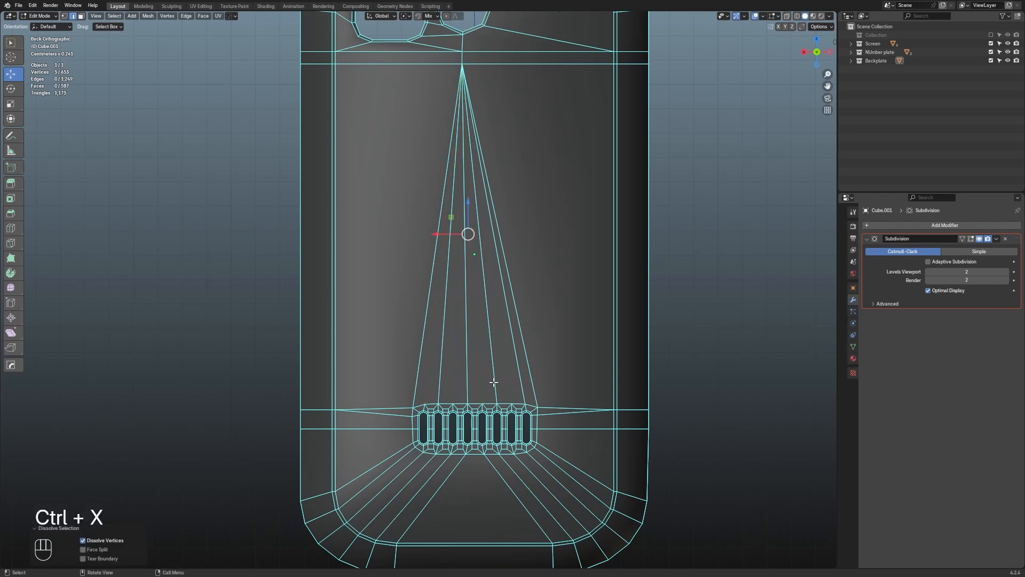
key(1)
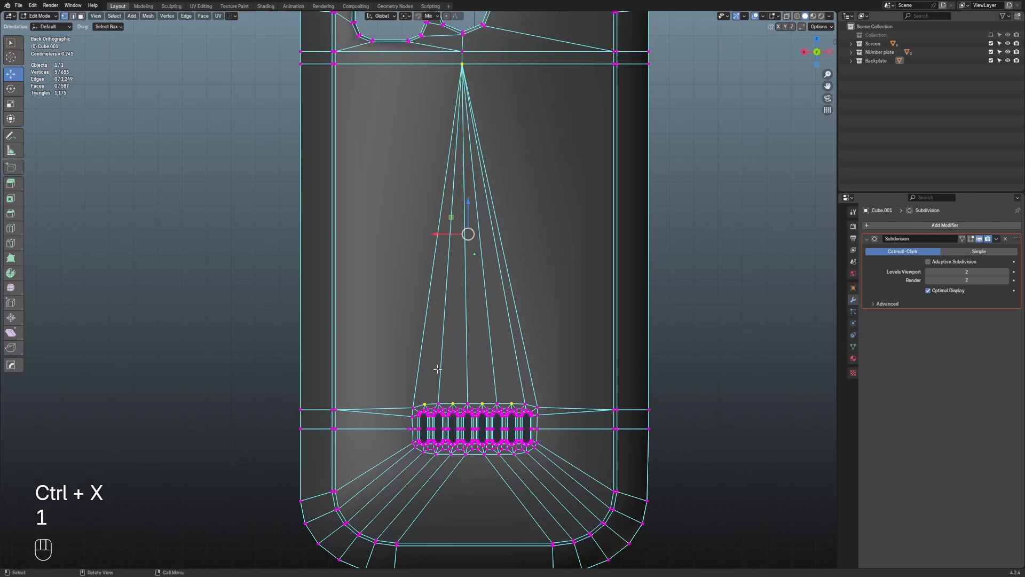
Undo dissolving the alternate fan edges above the speaker slots
scroll(472, 297, up, 2)
shift+middle_drag(554, 316, 514, 282)
key(ctrl+z)
key(ctrl+z)
key(ctrl+z)
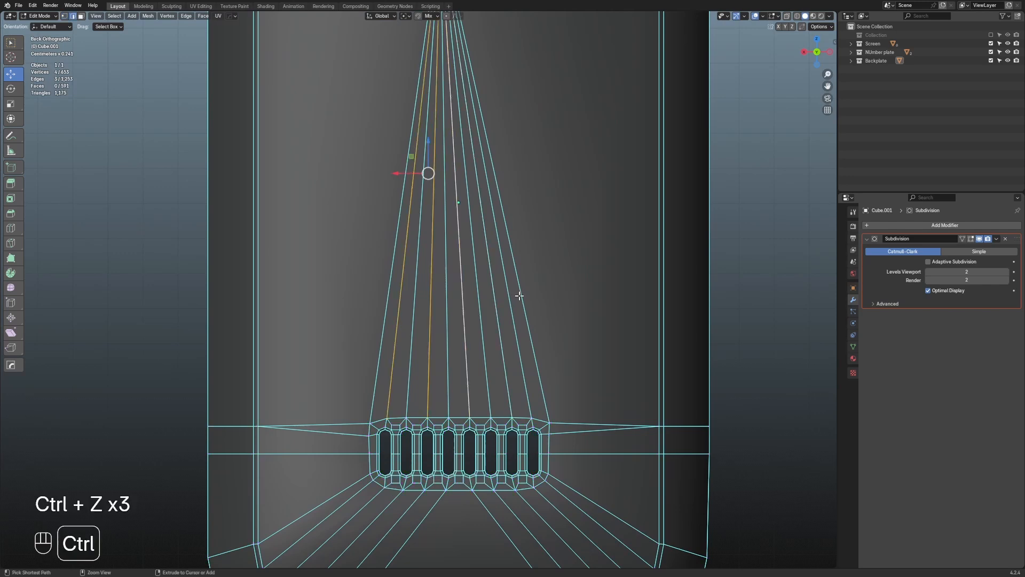
Try dissolving a different set of four fan edges, two toward each side above the speaker slots, and undo it
click(598, 281)
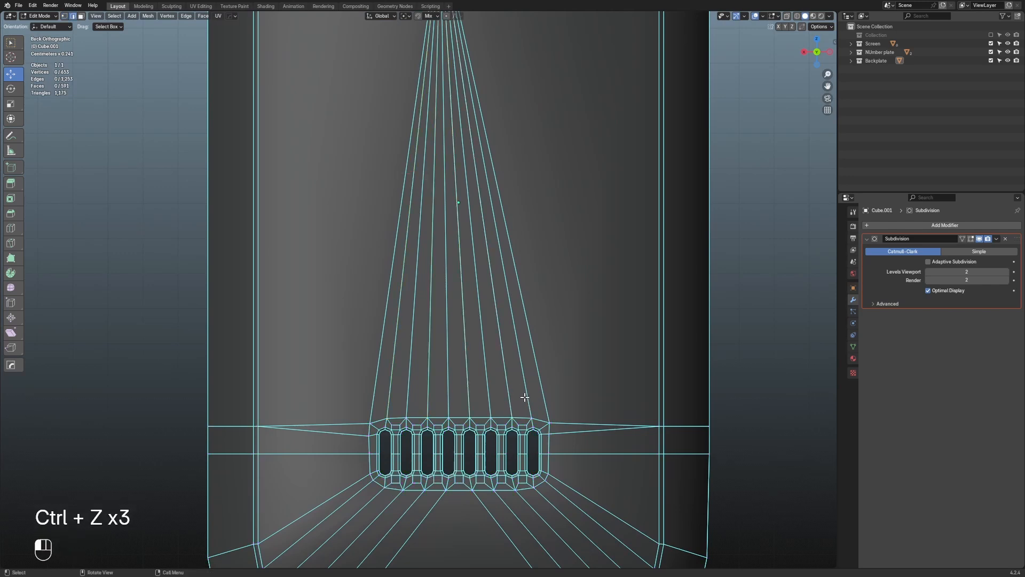
shift+click(524, 397)
shift+click(397, 387)
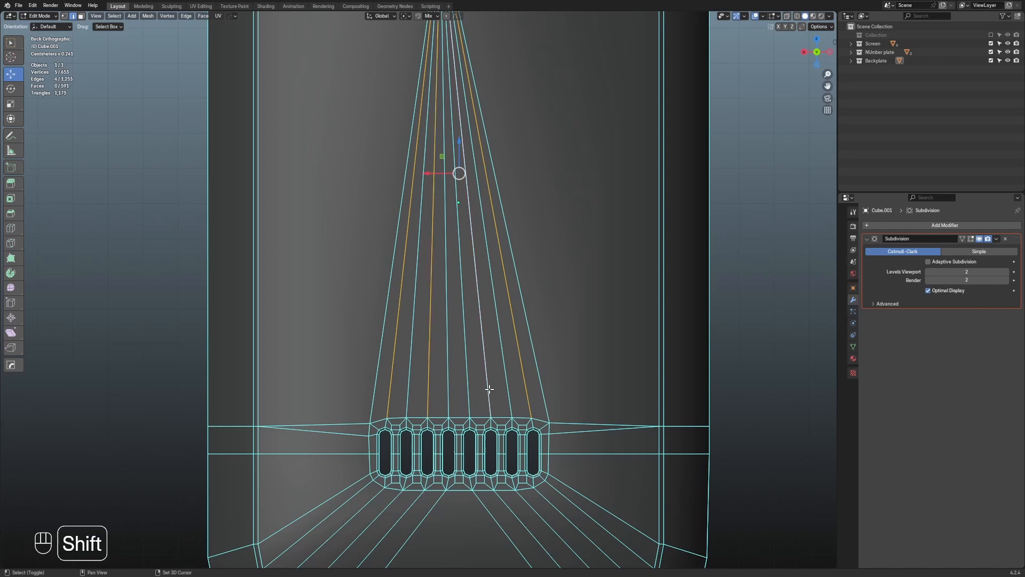
key(ctrl+x)
scroll(561, 352, up, 1)
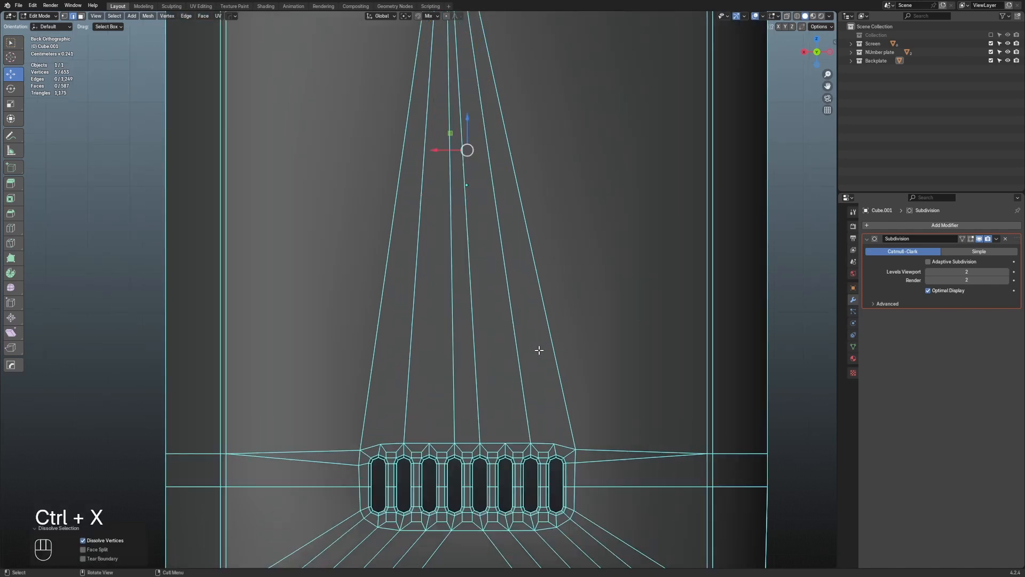
scroll(496, 369, down, 3)
key(ctrl+z)
key(ctrl+z)
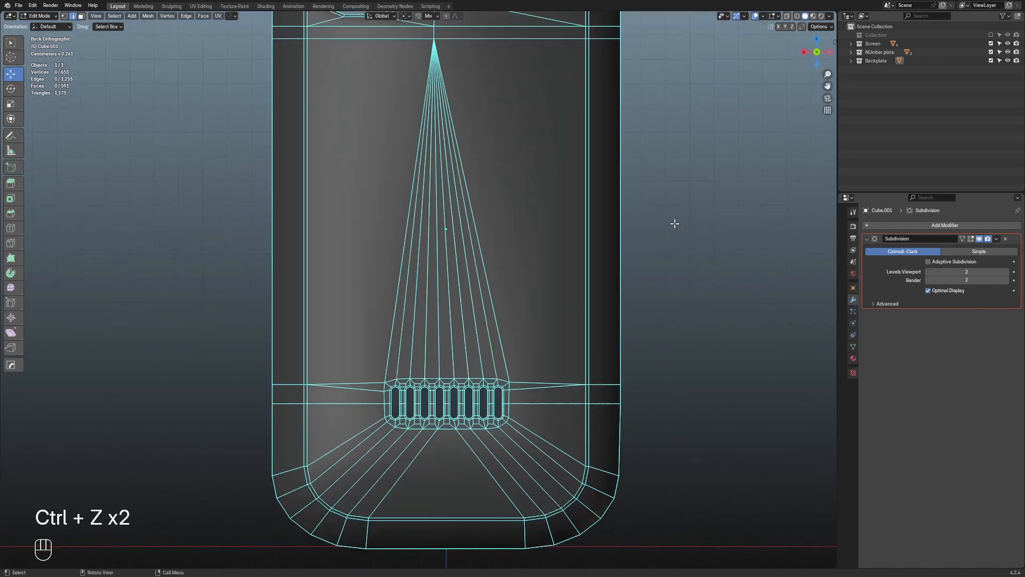
Return the back cover to Object Mode, enable the reference image collection and hide the image of the red phone
scroll(675, 223, down, 3)
shift+middle_drag(573, 230, 548, 291)
scroll(584, 290, up, 2)
scroll(332, 216, up, 2)
shift+middle_drag(391, 81, 382, 200)
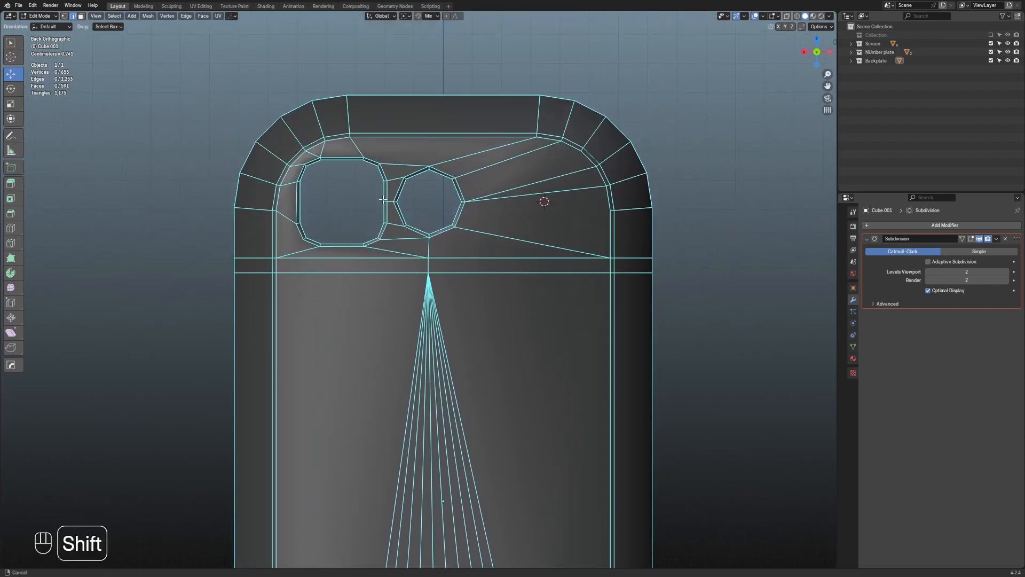
key(Tab)
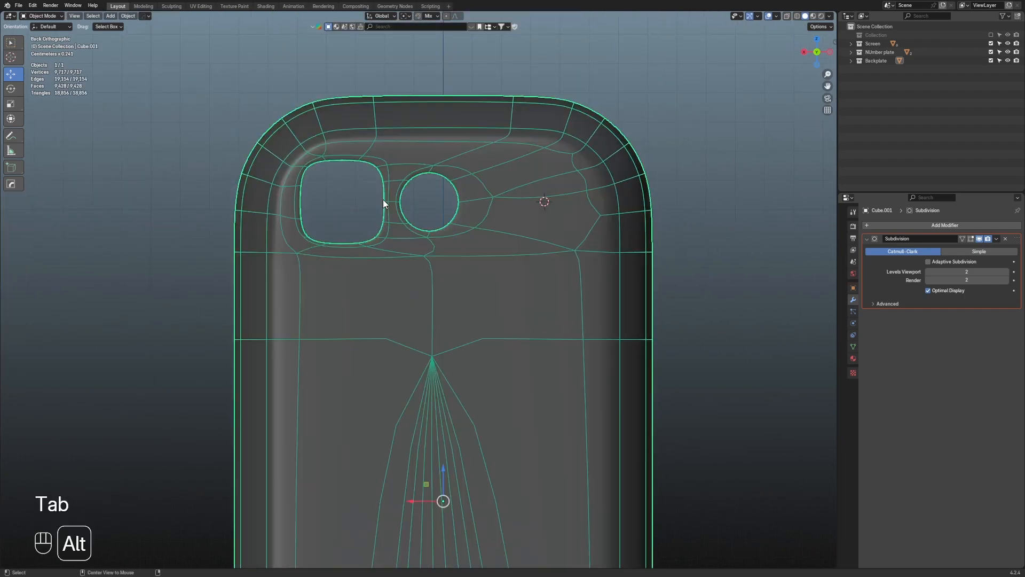
click(990, 35)
scroll(568, 207, down, 5)
middle_drag(569, 207, 485, 324)
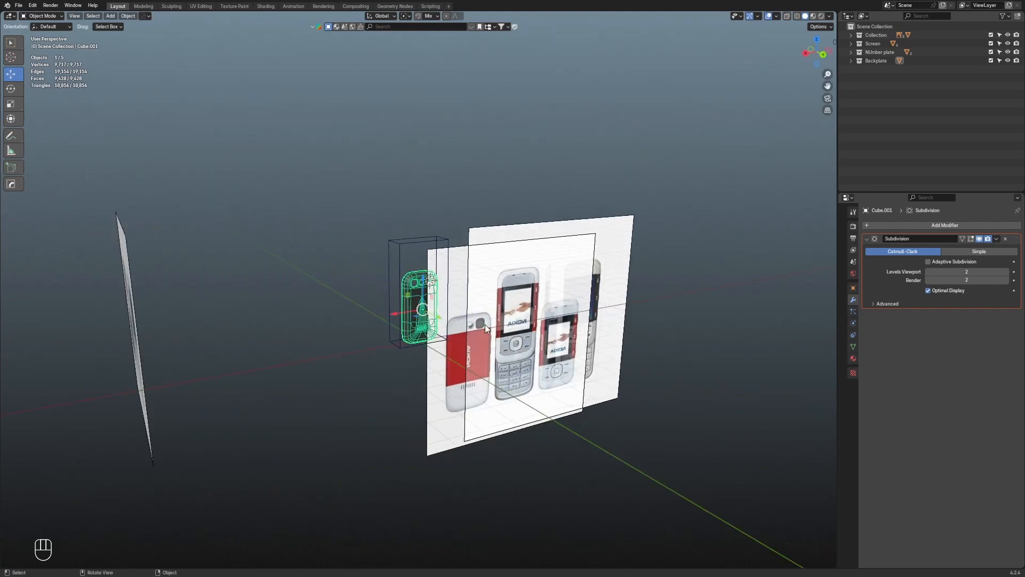
click(441, 335)
key(h)
Rotate the back cover 180° about the global Z axis
middle_drag(445, 357, 491, 280)
click(422, 304)
middle_drag(421, 304, 574, 301)
key(r)
key(z)
key(KP_1)
key(KP_8)
key(KP_0)
key(Return)
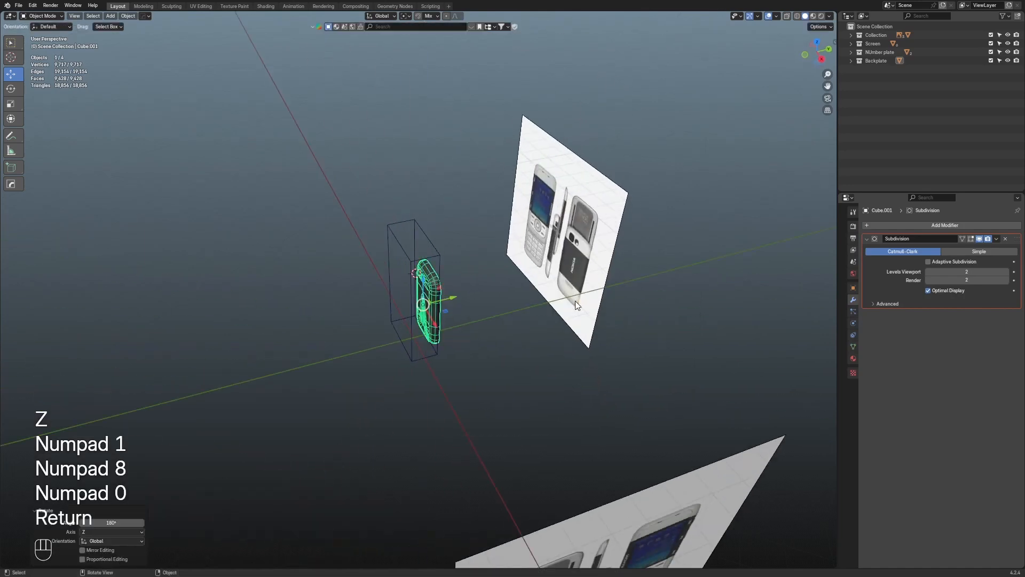
Check the back cover against the references in right and front views and set its viewport display color to near white
click(826, 59)
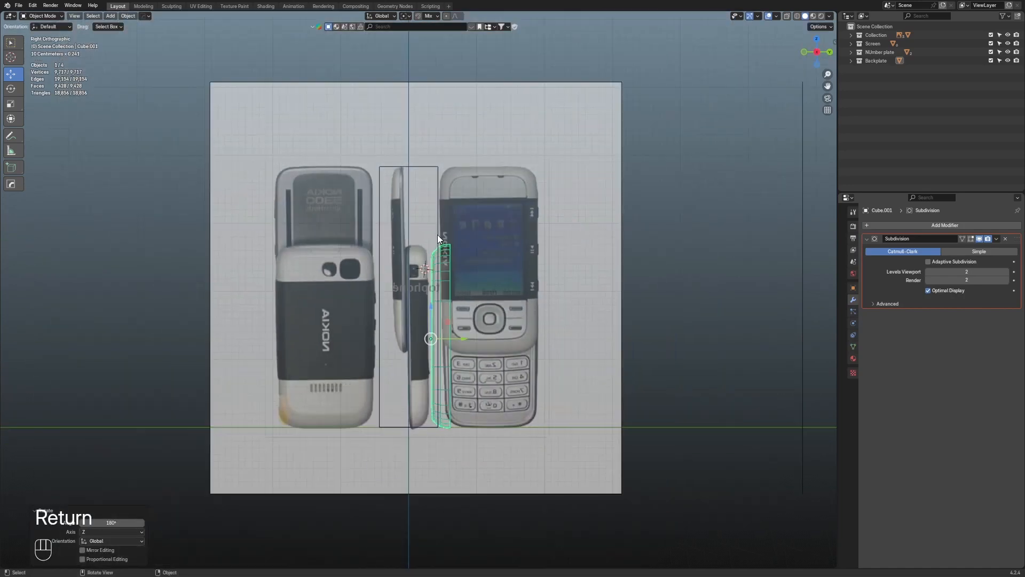
middle_drag(437, 236, 620, 167)
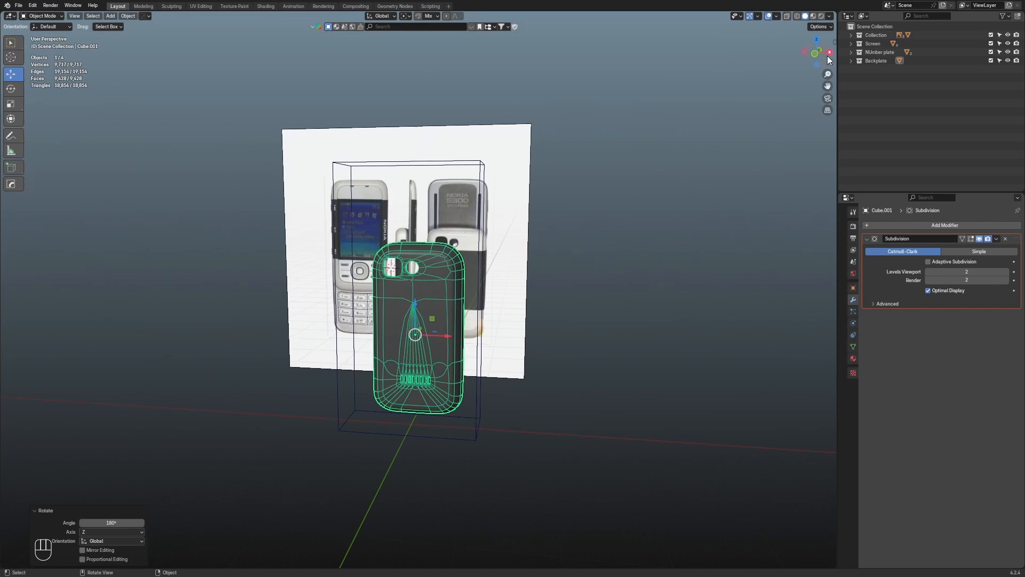
click(810, 55)
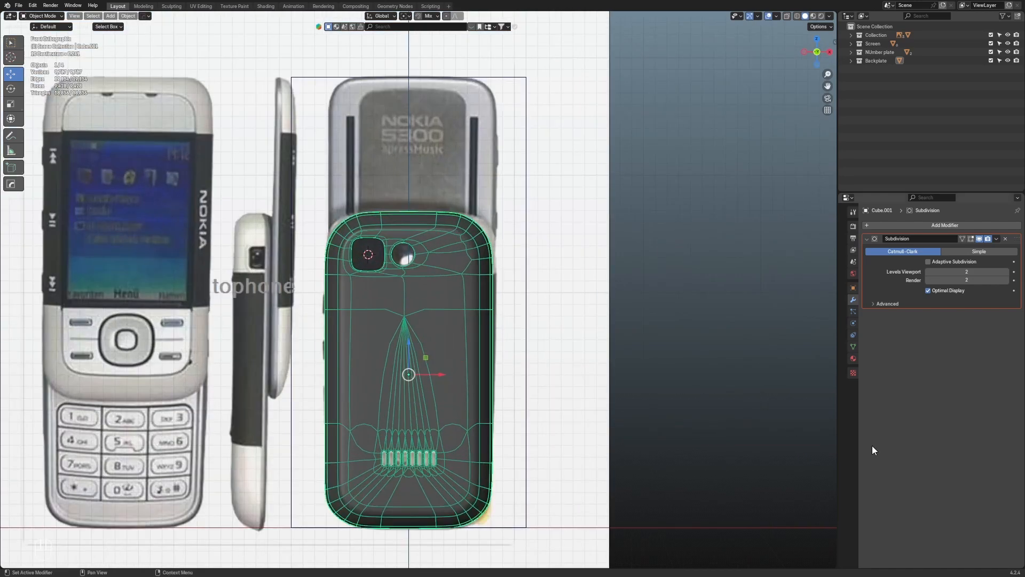
click(853, 359)
click(853, 288)
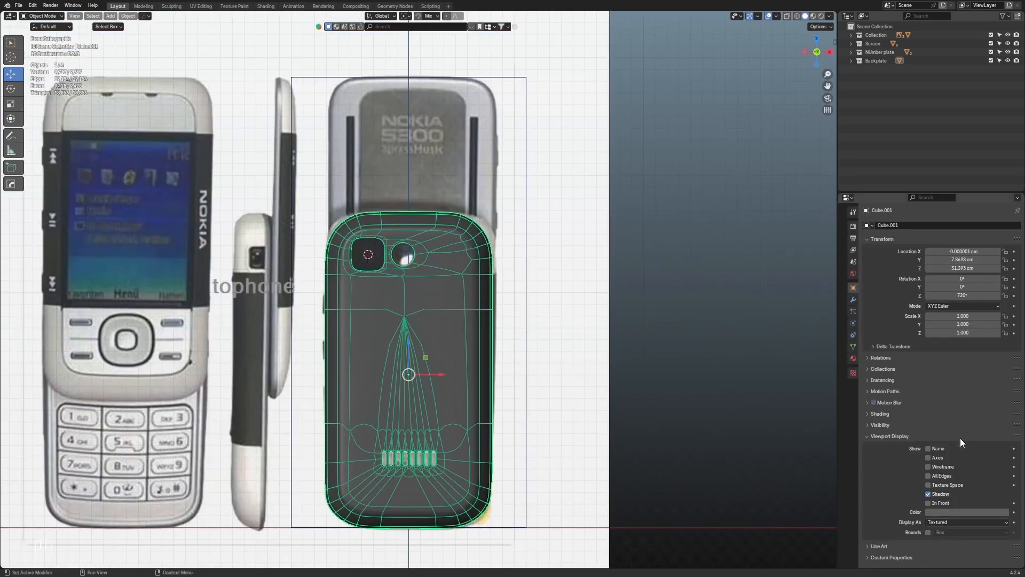
click(950, 511)
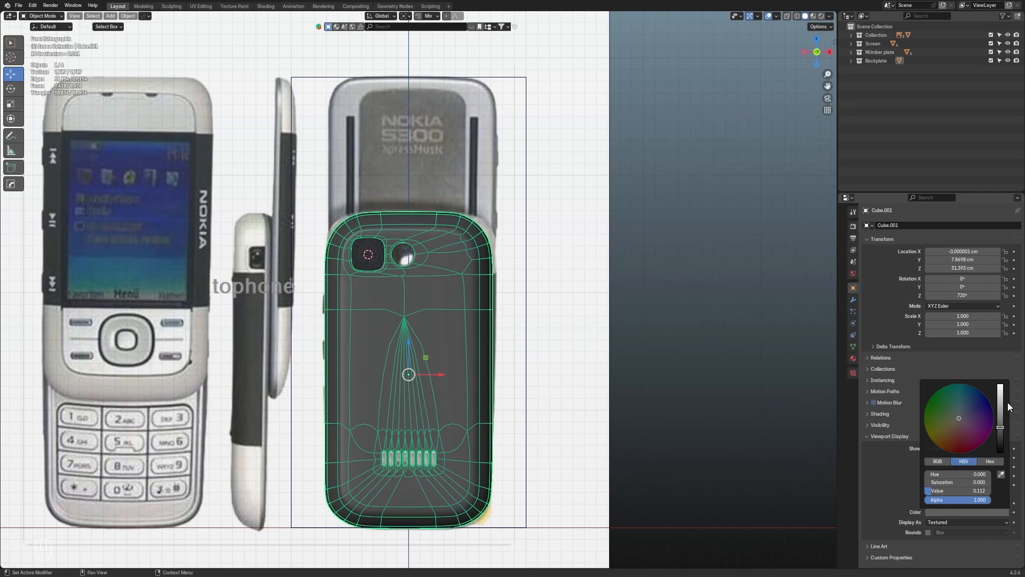
drag(1001, 398, 1000, 389)
Duplicate the inner rim faces of the back cover's square camera cutout in place, growing the selection from its edge loop
scroll(607, 251, up, 4)
shift+middle_drag(484, 218, 535, 273)
scroll(534, 272, up, 4)
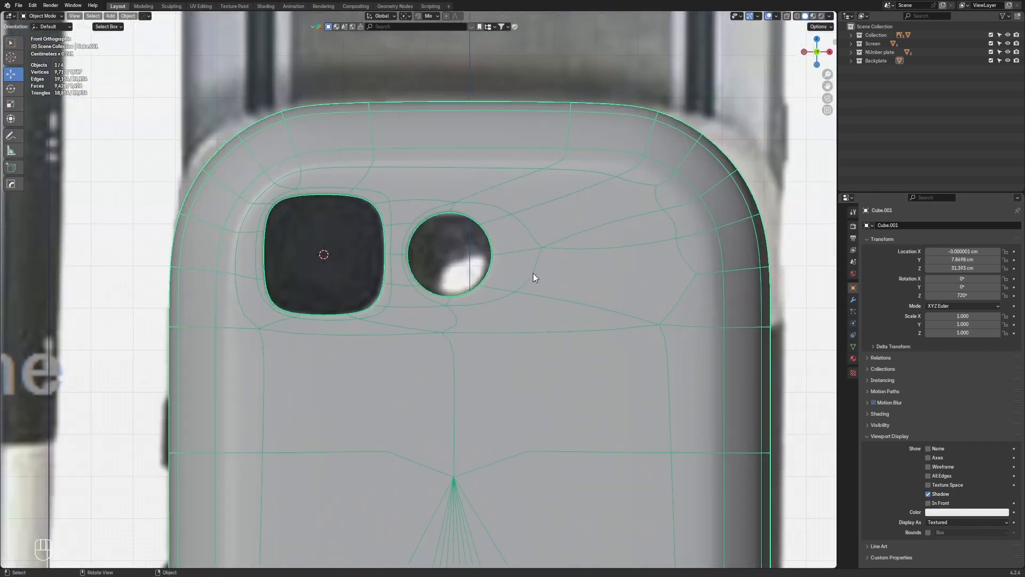
key(Tab)
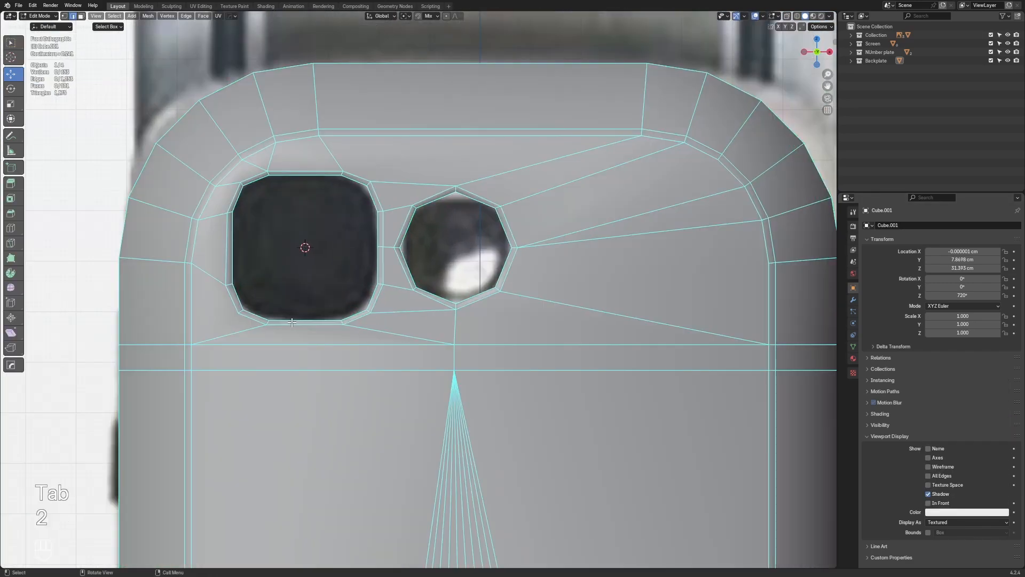
middle_drag(291, 322, 292, 279)
key(2)
alt+click(291, 279)
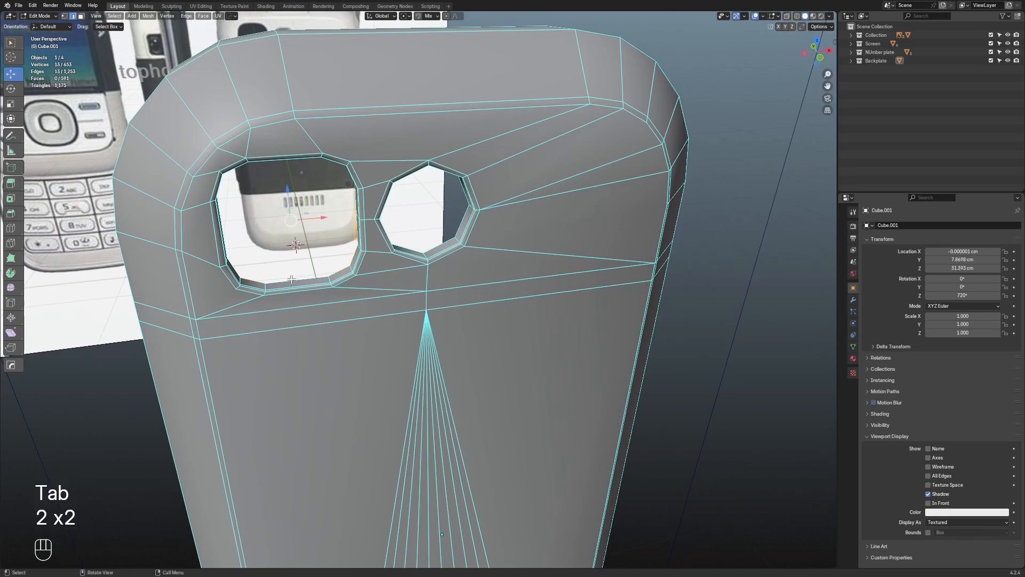
key(ctrl+KP_Add)
scroll(327, 255, up, 2)
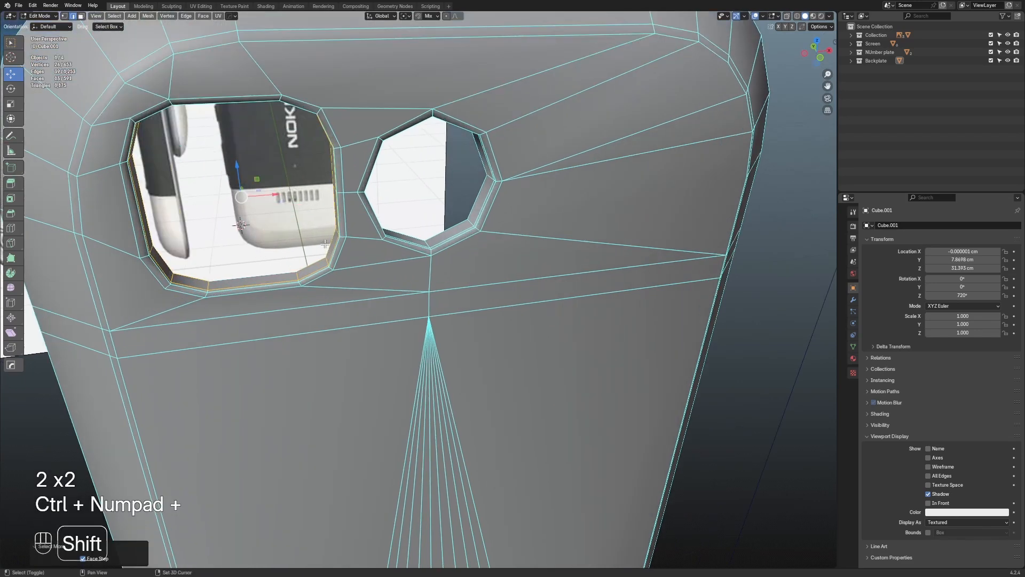
shift+middle_drag(326, 249, 392, 297)
key(ctrl+KP_Add)
scroll(383, 293, up, 2)
key(shift+d)
right_click(403, 296)
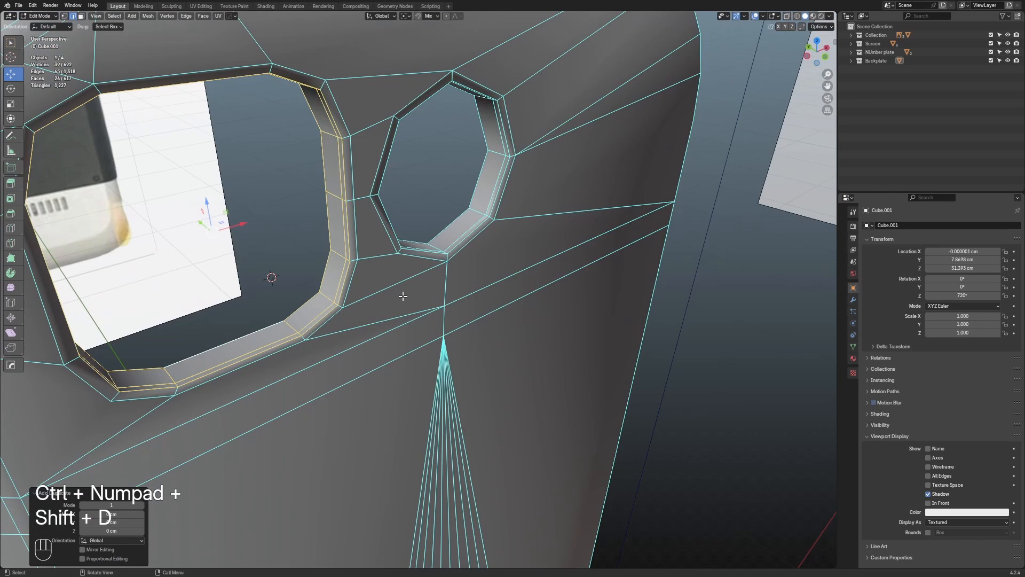
Separate the duplicated rim faces into their own object and select that object in Object Mode
key(p)
click(402, 296)
key(Tab)
click(312, 317)
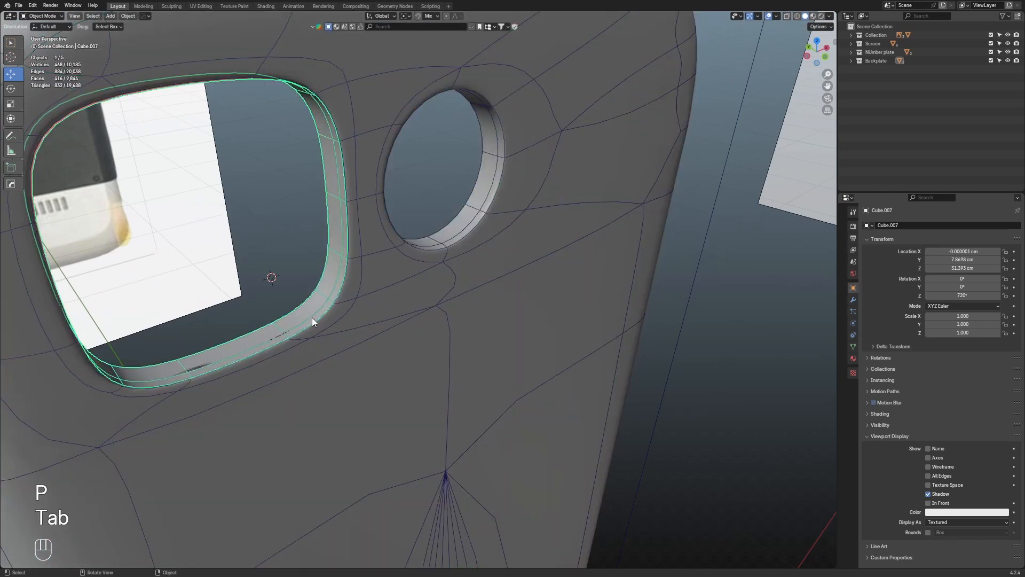
Extrude the rim's outer edge loop, scale it inward by 0.878 and 0.961, and shift it slightly along Y
key(Tab)
key(2)
alt+click(317, 321)
mouse_move(405, 293)
middle_down()
mouse_move(442, 291)
mouse_move(389, 301)
mouse_move(407, 298)
middle_up()
key(e)
right_click(407, 298)
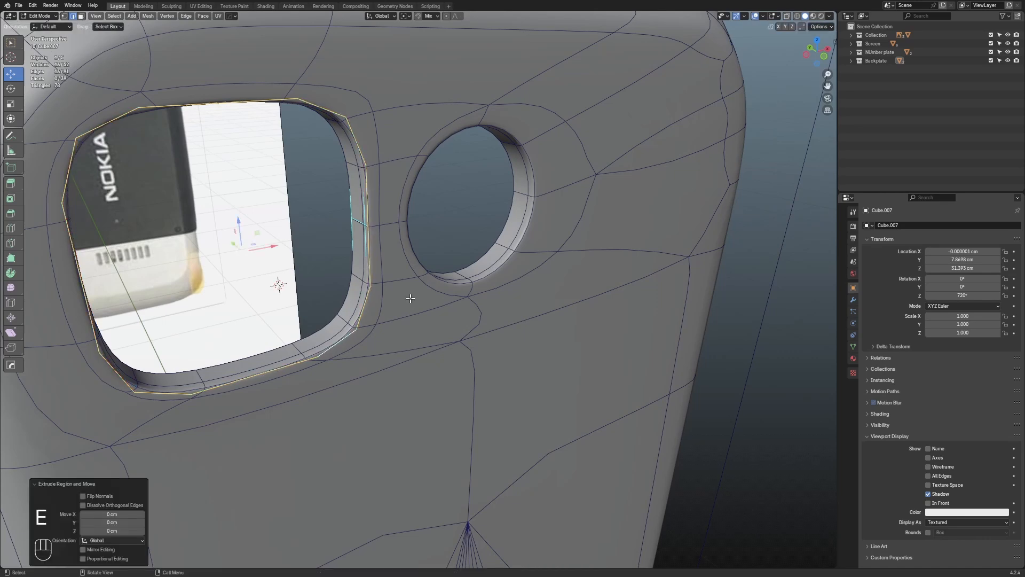
key(s)
click(505, 271)
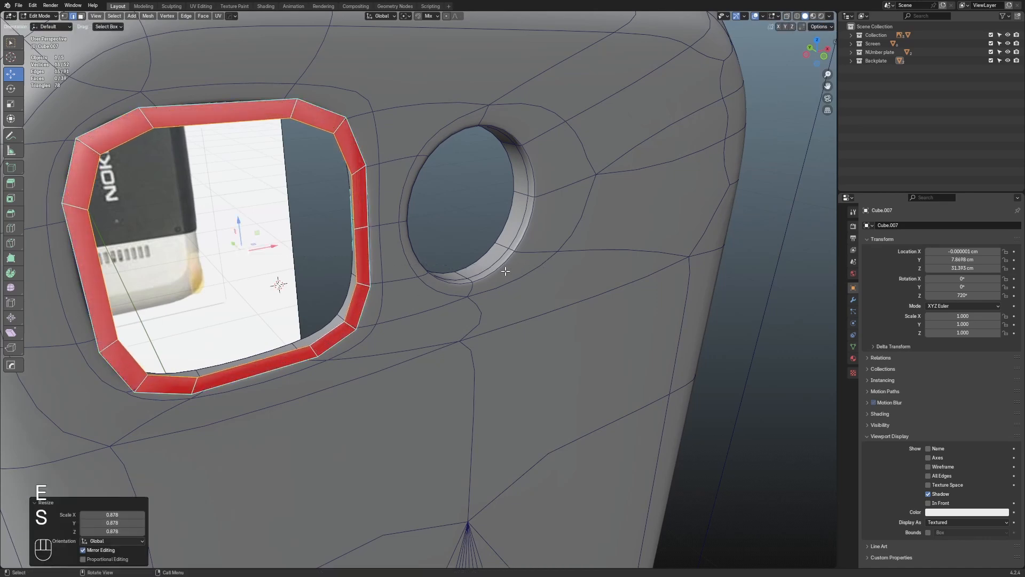
key(s)
click(492, 268)
middle_drag(492, 268, 241, 281)
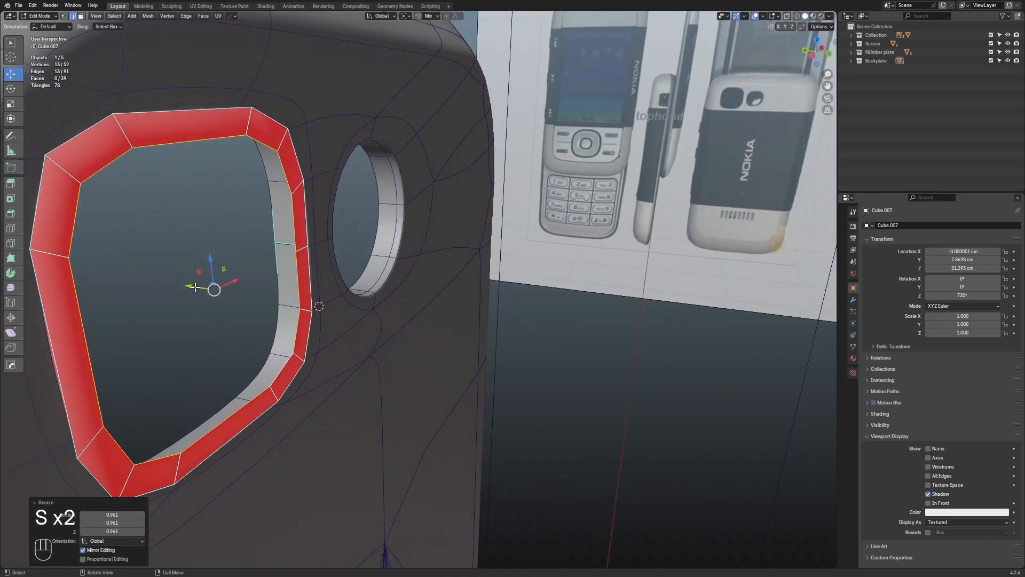
drag(195, 287, 203, 288)
Try Grid Fill on the rim's inner edge loop, and recalculate the normals of the whole rim mesh
mouse_move(444, 286)
middle_down()
mouse_move(418, 286)
mouse_move(452, 287)
middle_up()
key(ctrl+f)
click(432, 286)
key(2)
key(a)
key(shift+n)
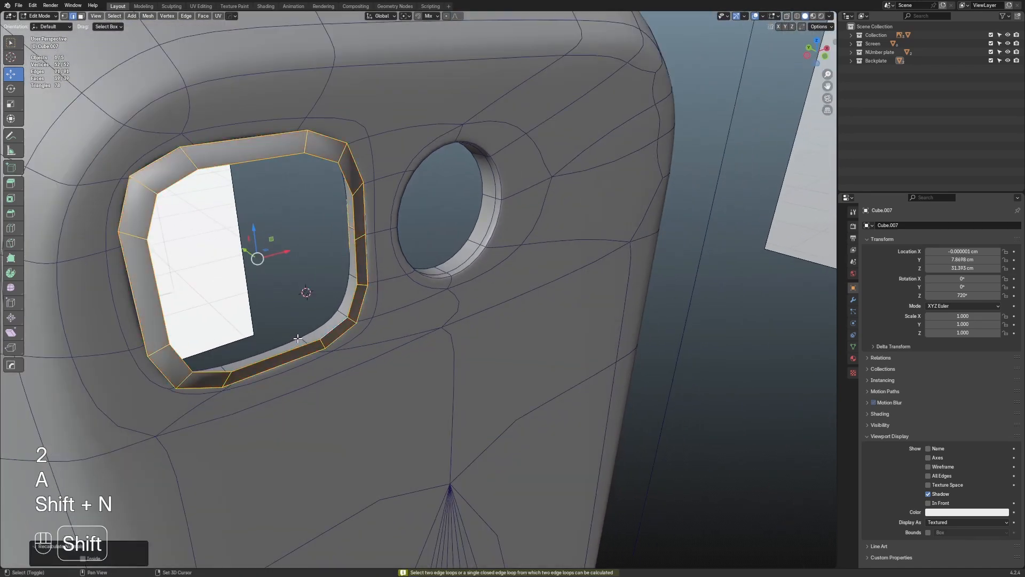
Try Grid Fill again on the rim's inner edge loop using edge selection
key(2)
middle_drag(301, 341, 314, 322)
key(ctrl+f)
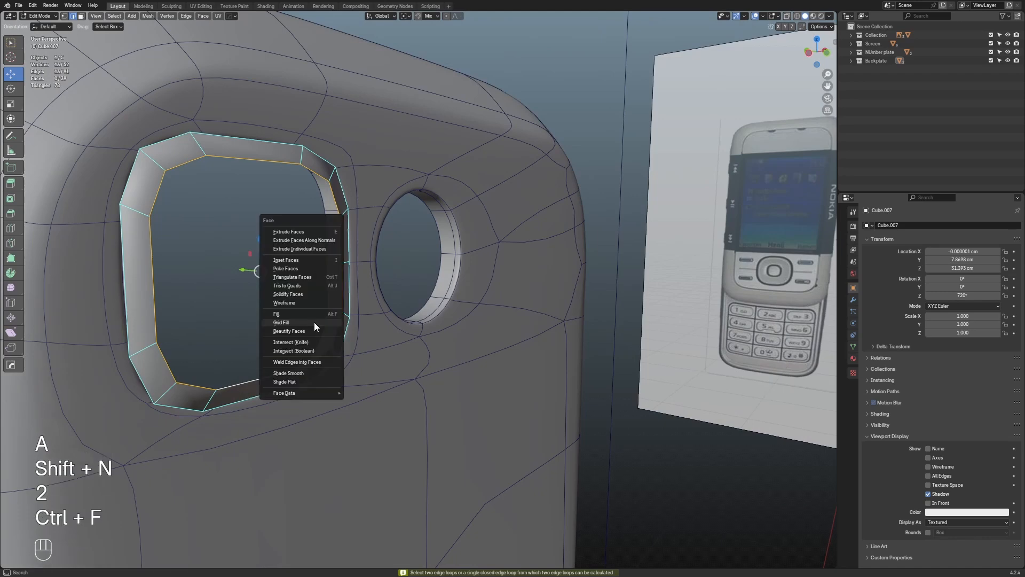
click(314, 322)
middle_drag(418, 322, 405, 335)
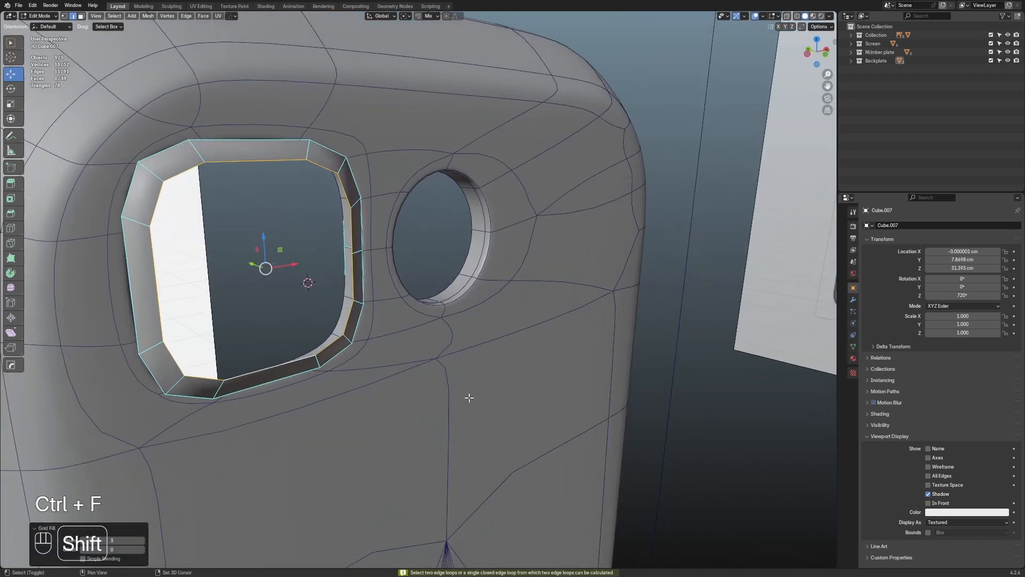
Isolate the rim object and bridge the long upper and lower edges of its inner loop
key(Tab)
key(shift+h)
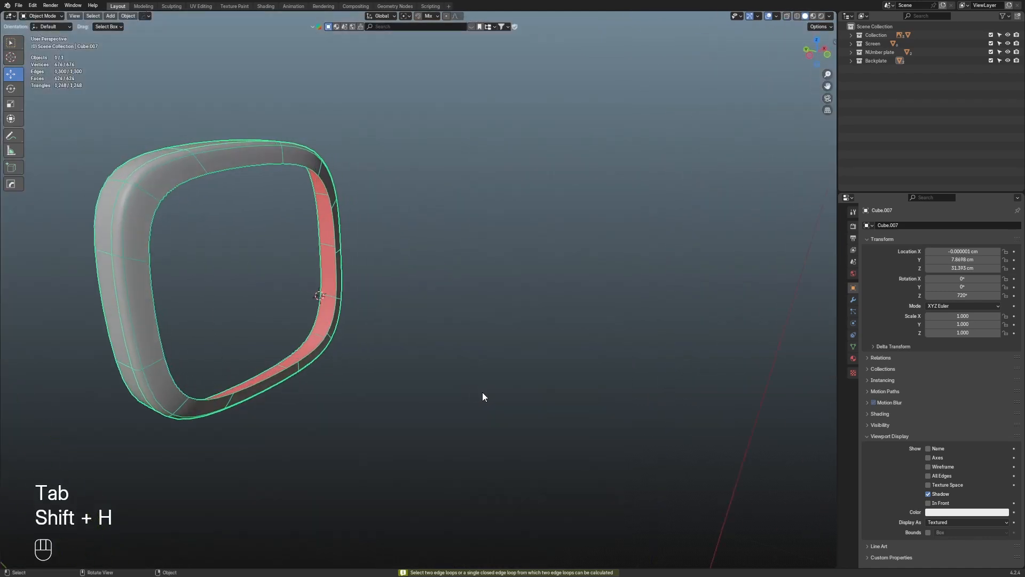
key(Tab)
key(2)
middle_drag(396, 354, 352, 330)
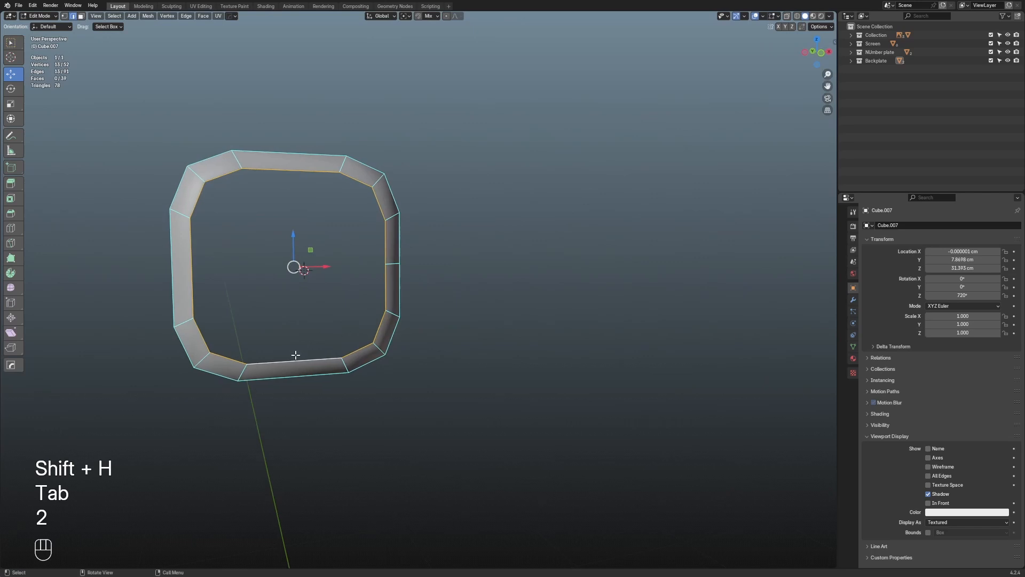
click(295, 355)
shift+click(284, 174)
shift+click(282, 353)
key(q)
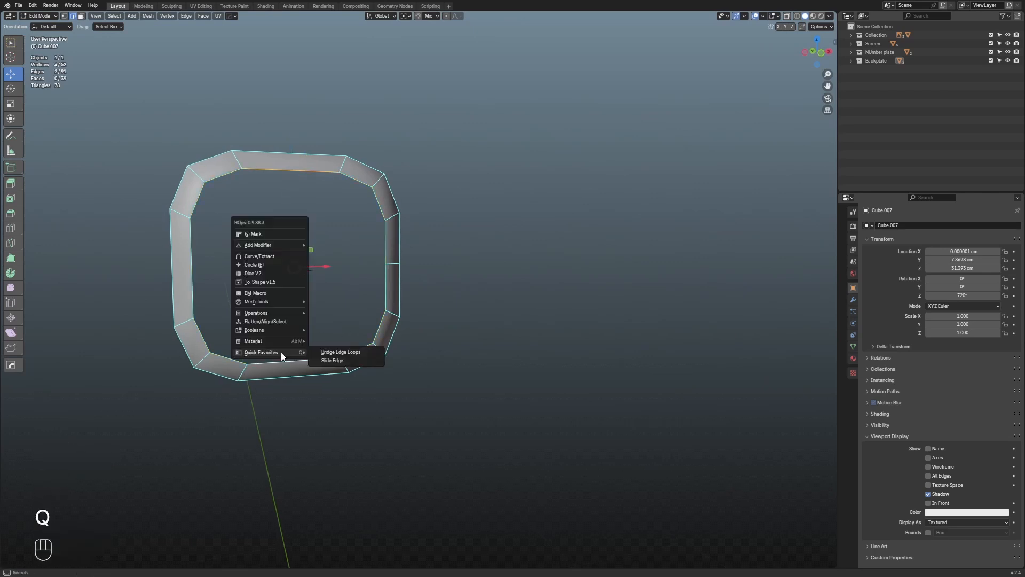
click(350, 353)
Add two horizontal loop cuts across the bridging face, one toward its upper end and one toward its lower end
middle_drag(317, 306, 305, 325)
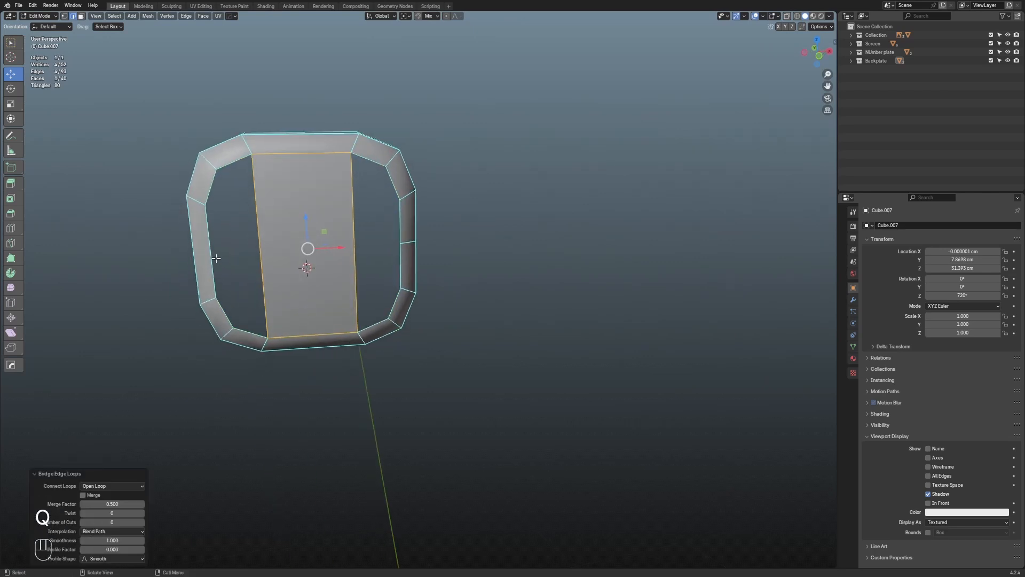
key(ctrl+r)
click(275, 222)
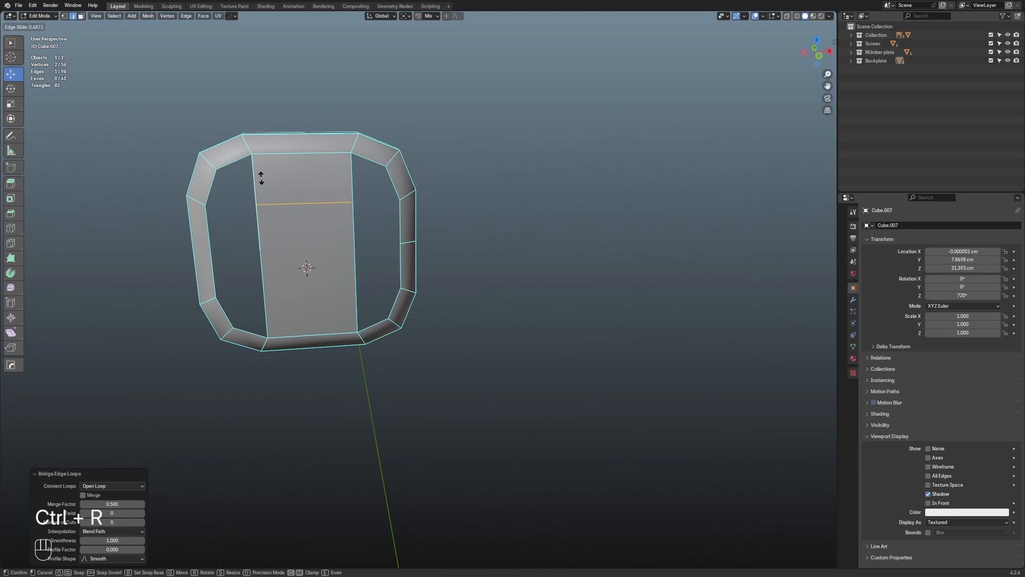
click(261, 177)
key(ctrl+r)
click(281, 279)
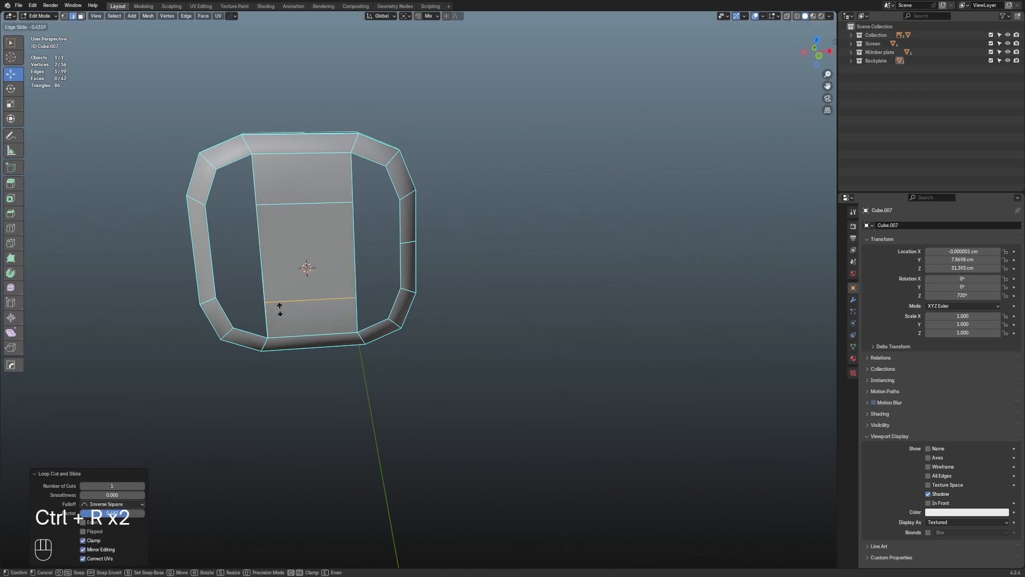
click(283, 299)
Fill a face between the left inner rim edge and the adjacent middle edge of the center strip
key(3)
click(218, 258)
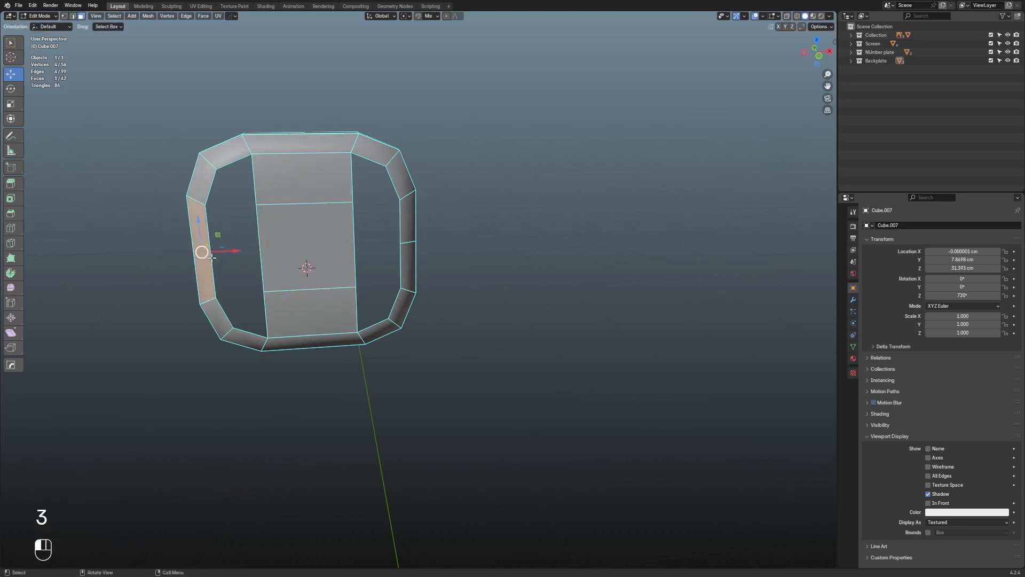
shift+click(212, 258)
click(269, 244)
middle_drag(269, 243, 327, 257)
key(2)
click(215, 279)
shift+click(169, 286)
key(f)
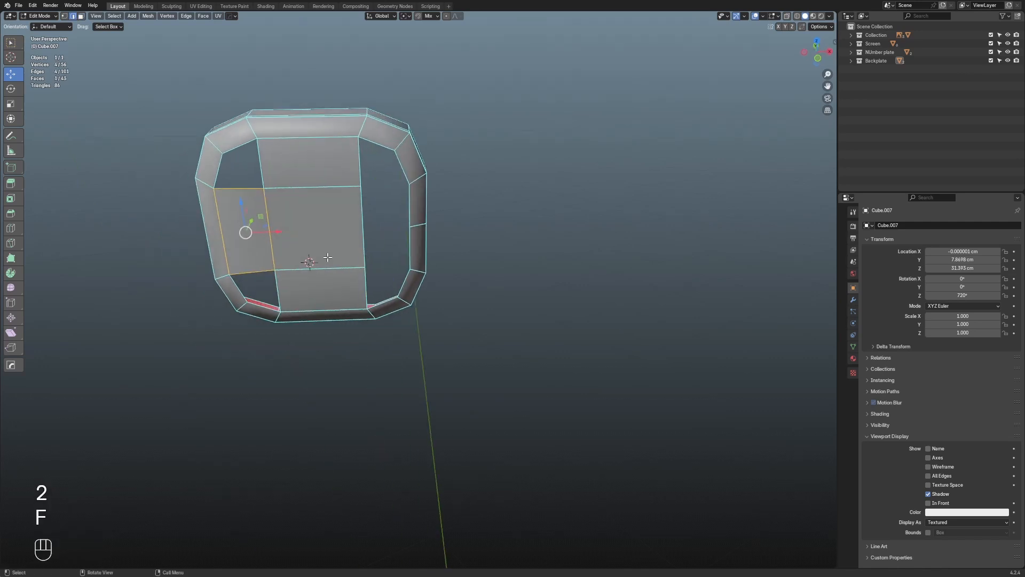
Dissolve the extra edges crossing the rim's right side and fill a face between its inner edge and the center strip
middle_drag(385, 221, 475, 237)
key(ctrl+x)
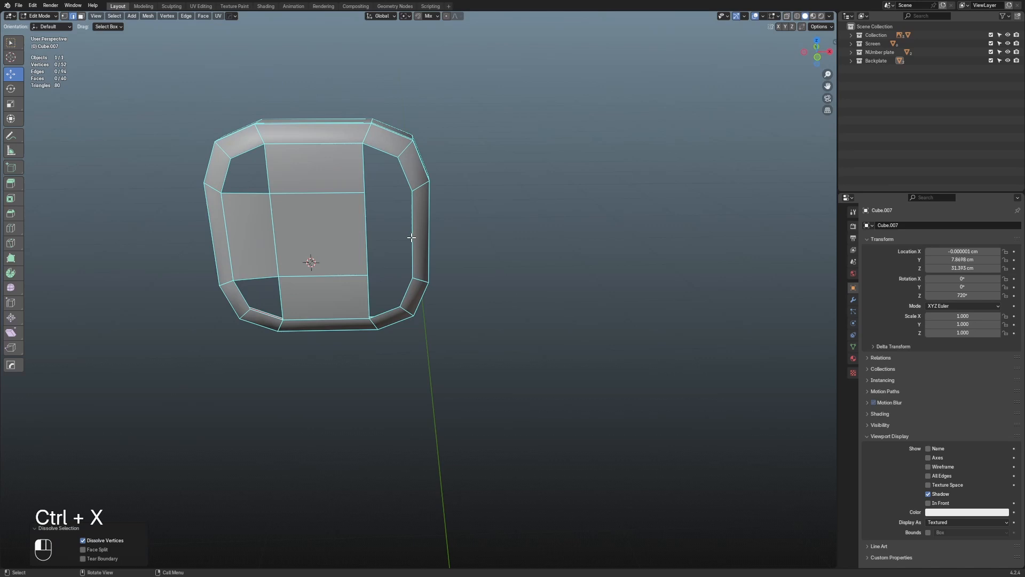
click(412, 237)
shift+click(363, 238)
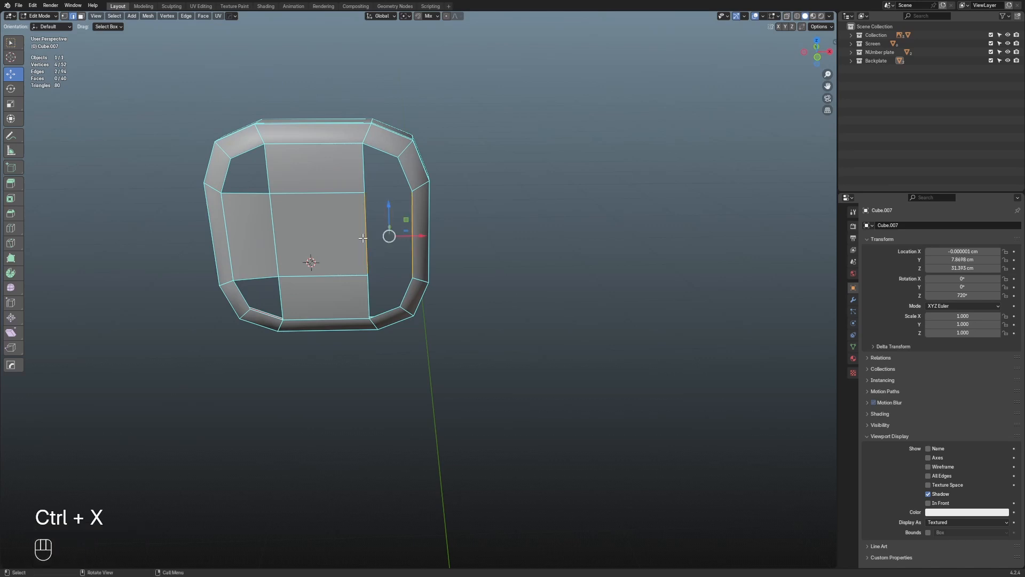
key(f)
Fill the four remaining corner openings of the camera cover with faces and switch to face selection
key(f)
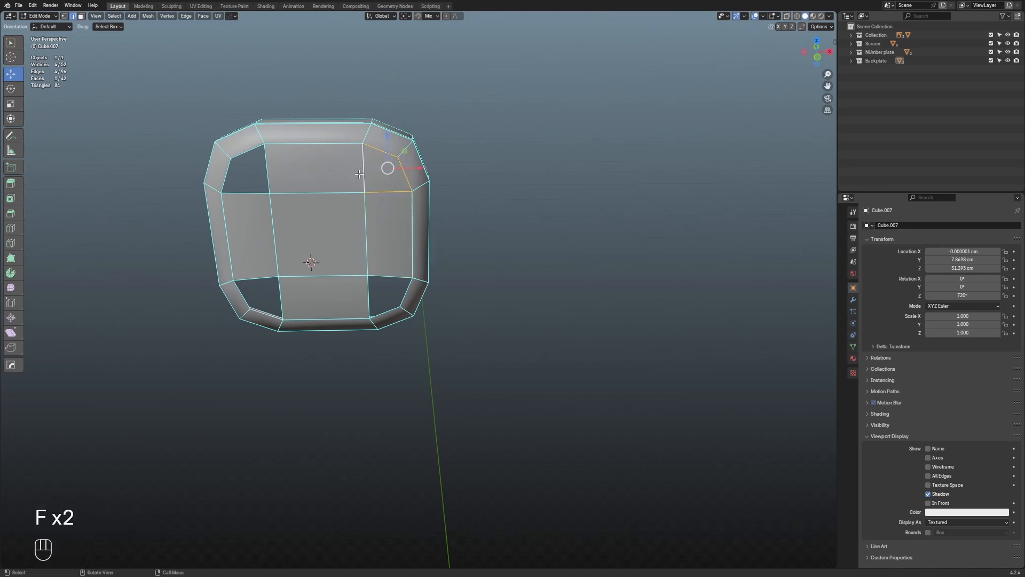
key(f)
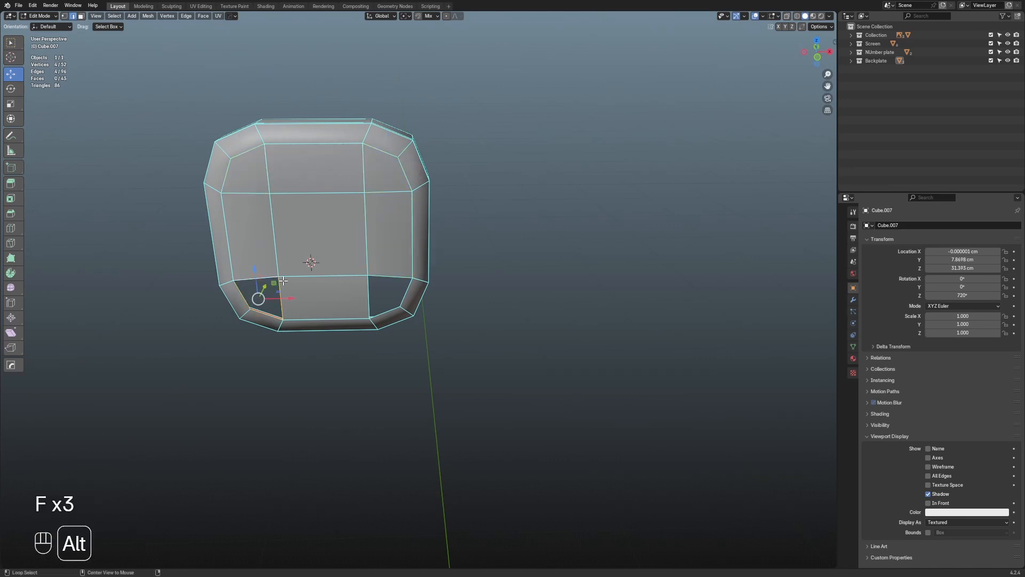
key(d)
key(f)
alt+click(367, 288)
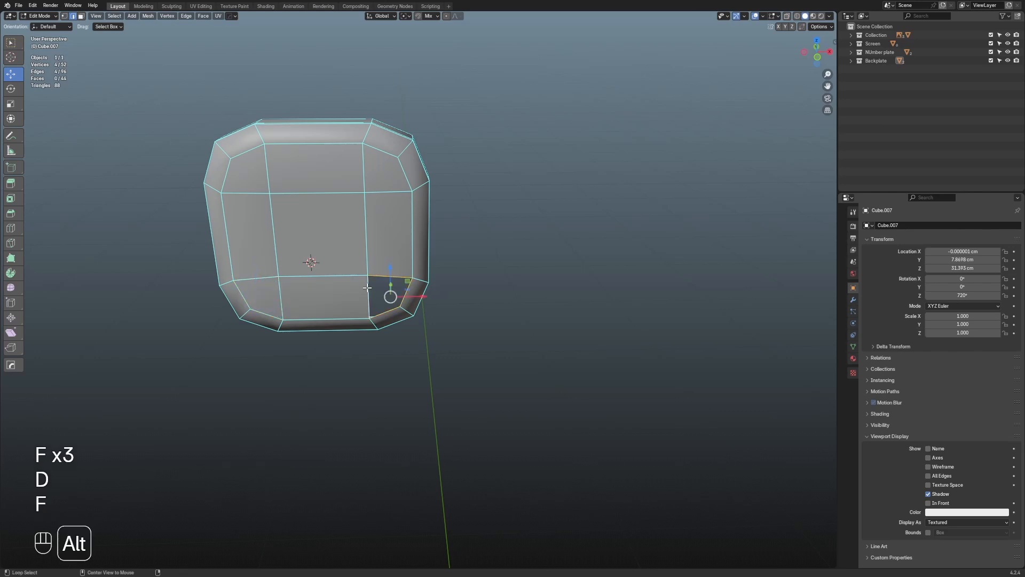
key(f)
middle_drag(367, 287, 391, 254)
key(3)
middle_drag(370, 214, 412, 246)
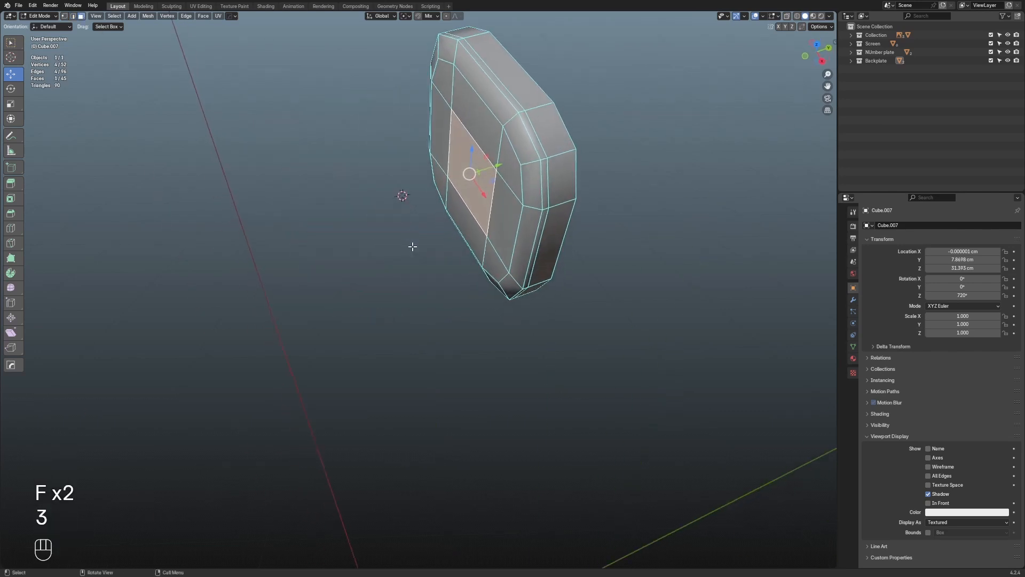
key(KP_8)
key(KP_7)
key(ctrl+KP_Add)
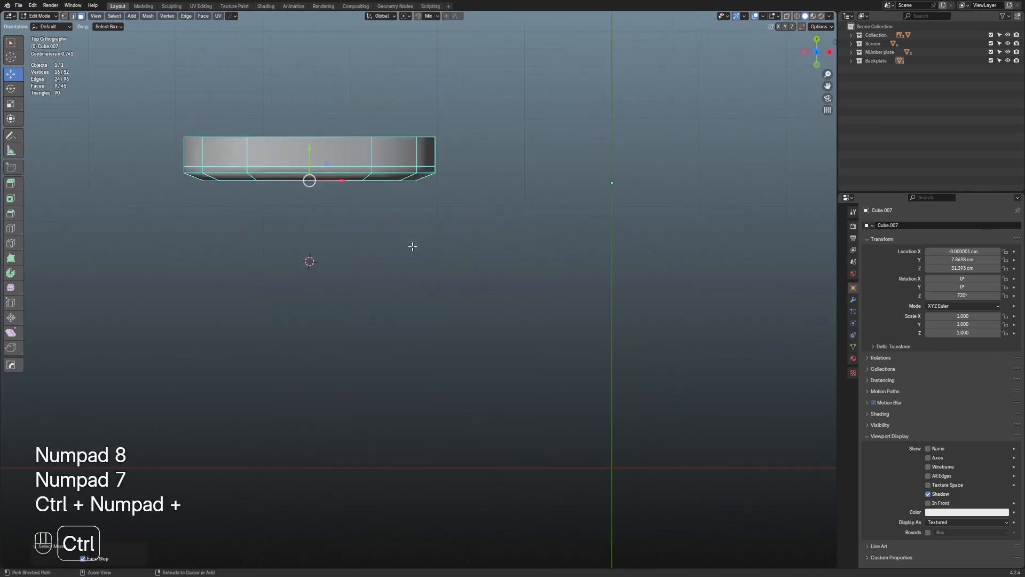
key(ctrl+z)
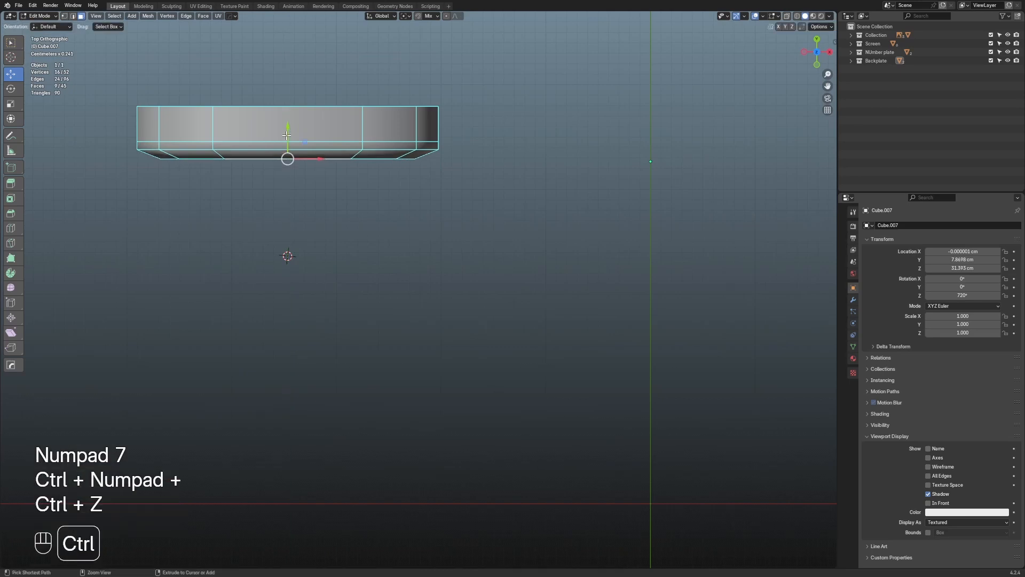
key(ctrl+KP_Add)
middle_drag(287, 135, 329, 177)
key(ctrl+z)
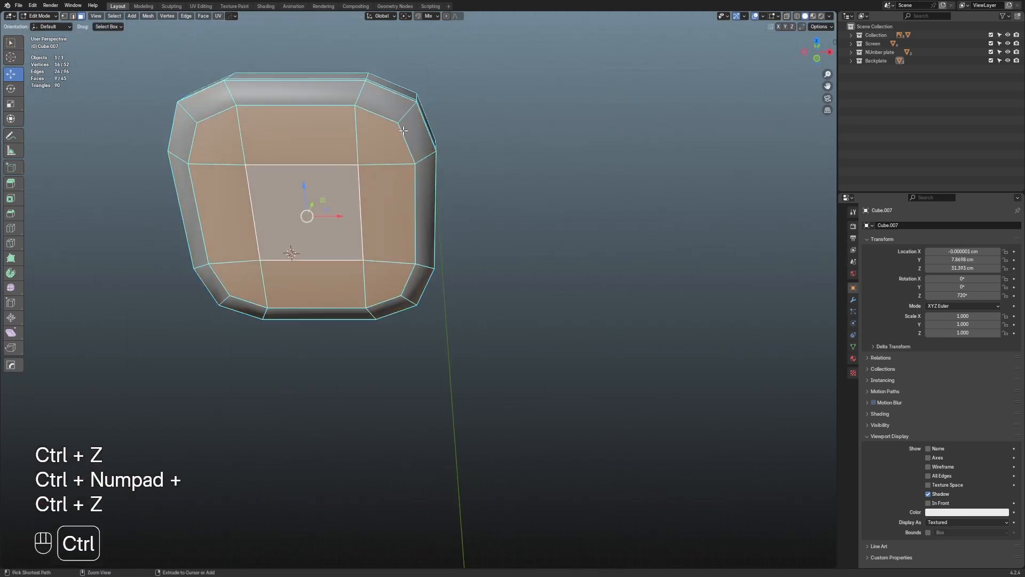
key(ctrl+z)
Move the camera cover's center face slightly outward along Y and leave mesh editing
key(KP_7)
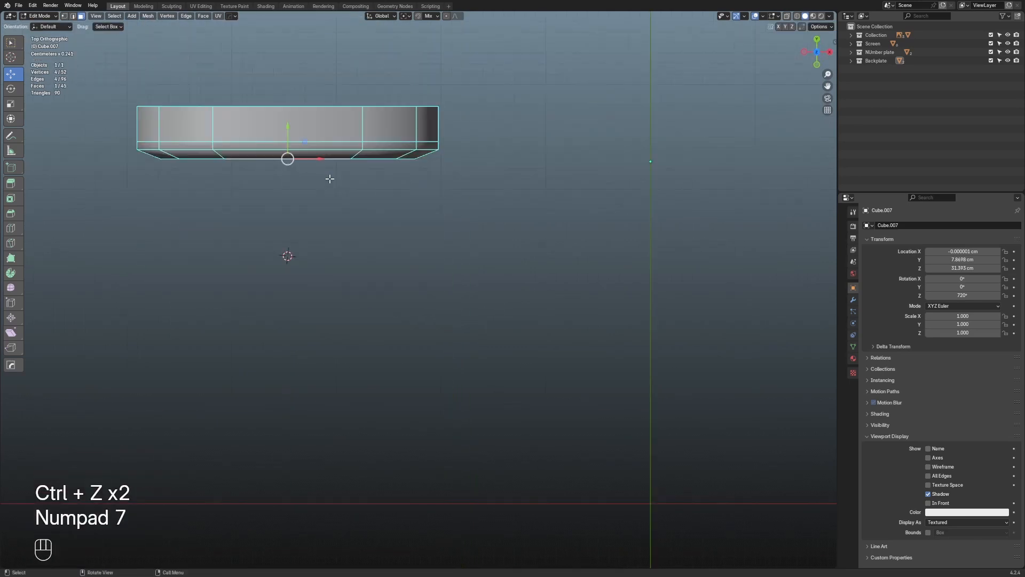
drag(285, 129, 282, 138)
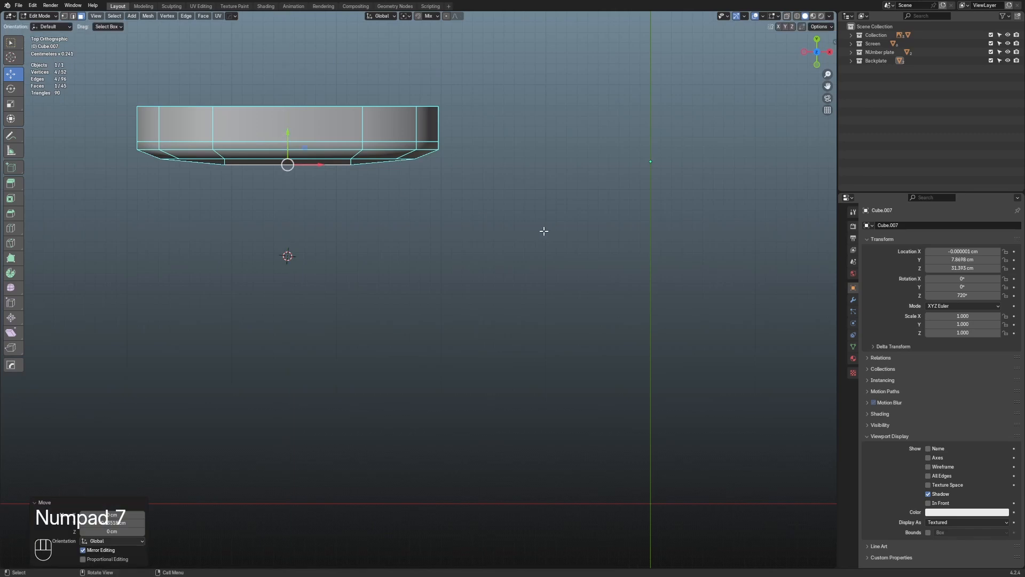
key(Tab)
middle_drag(545, 231, 554, 128)
Unhide all hidden phone parts and exclude the Screen and NUmber plate collections, with viewport overlays off
key(shift+alt+z)
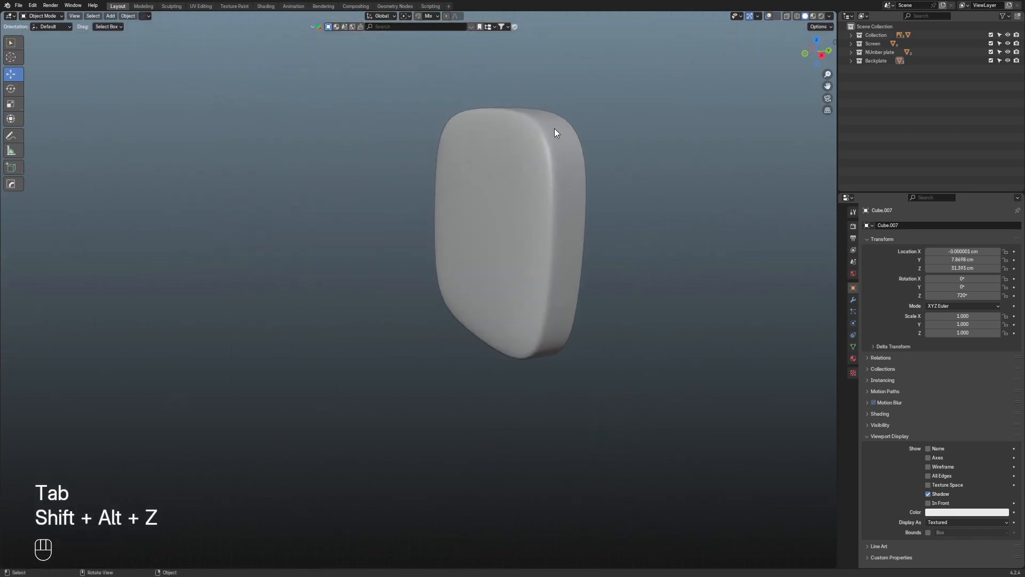
middle_drag(474, 221, 510, 201)
key(alt+h)
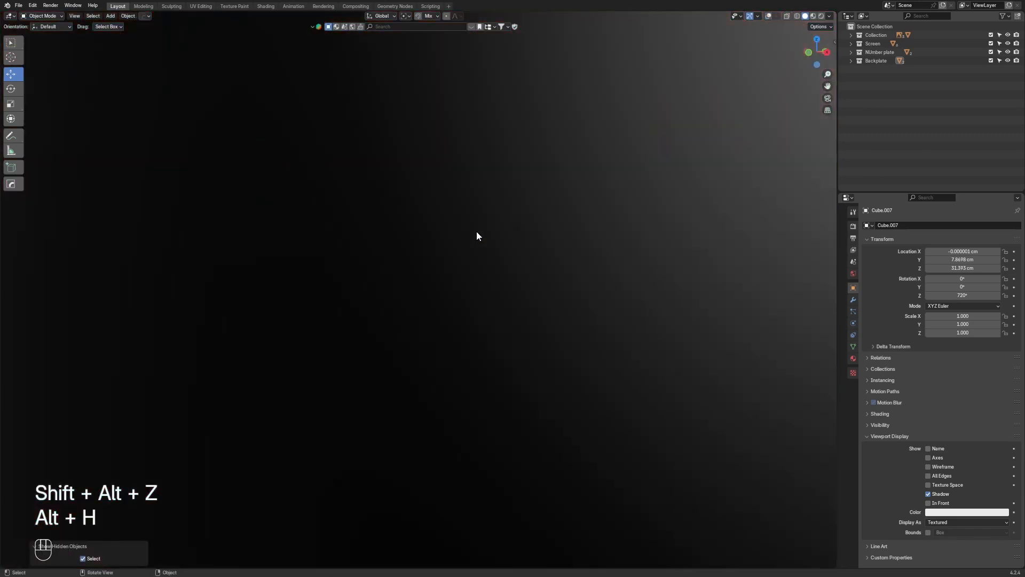
middle_drag(475, 234, 392, 238)
scroll(392, 242, down, 4)
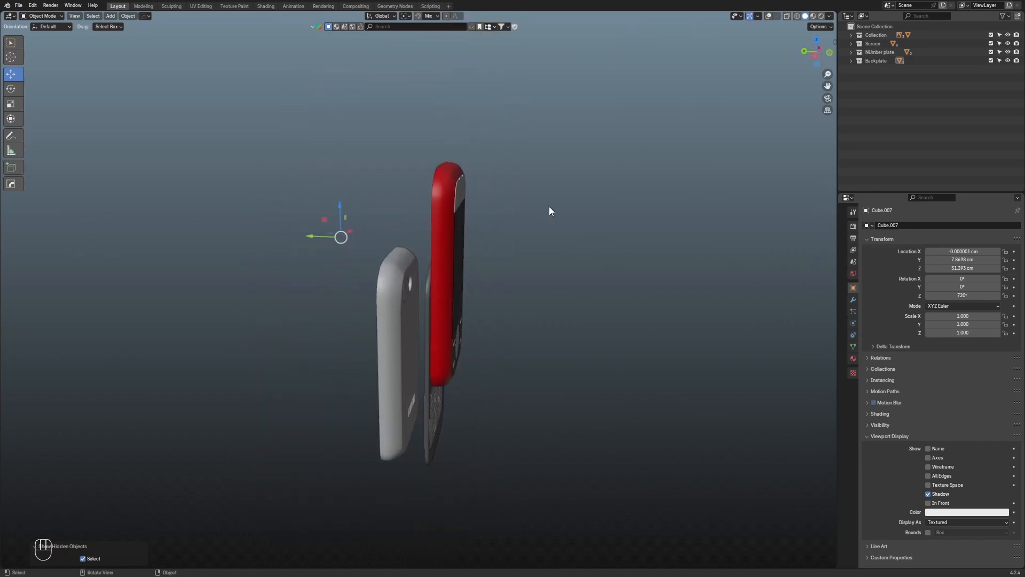
drag(545, 207, 430, 387)
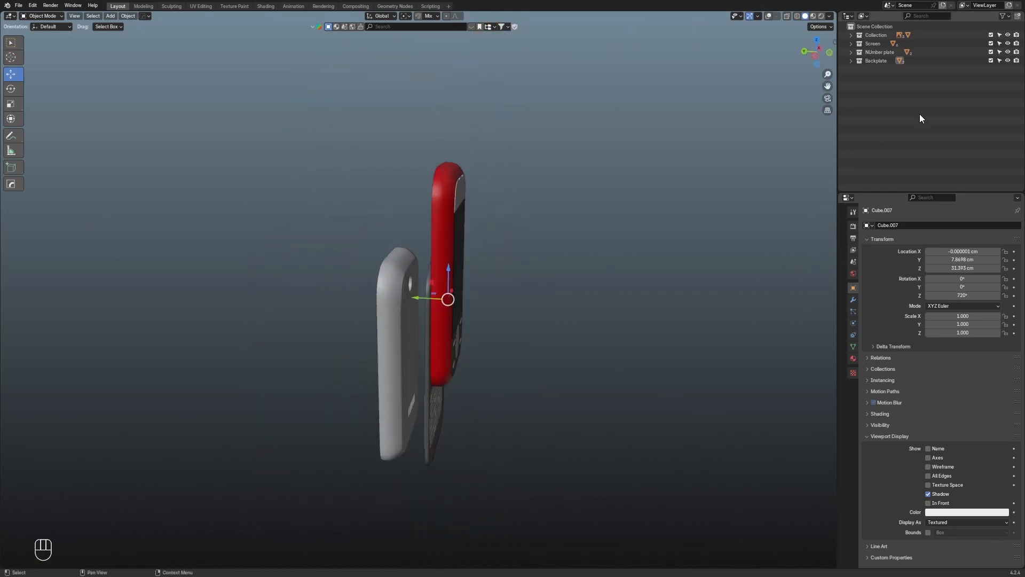
click(991, 43)
click(991, 52)
middle_drag(533, 182, 571, 165)
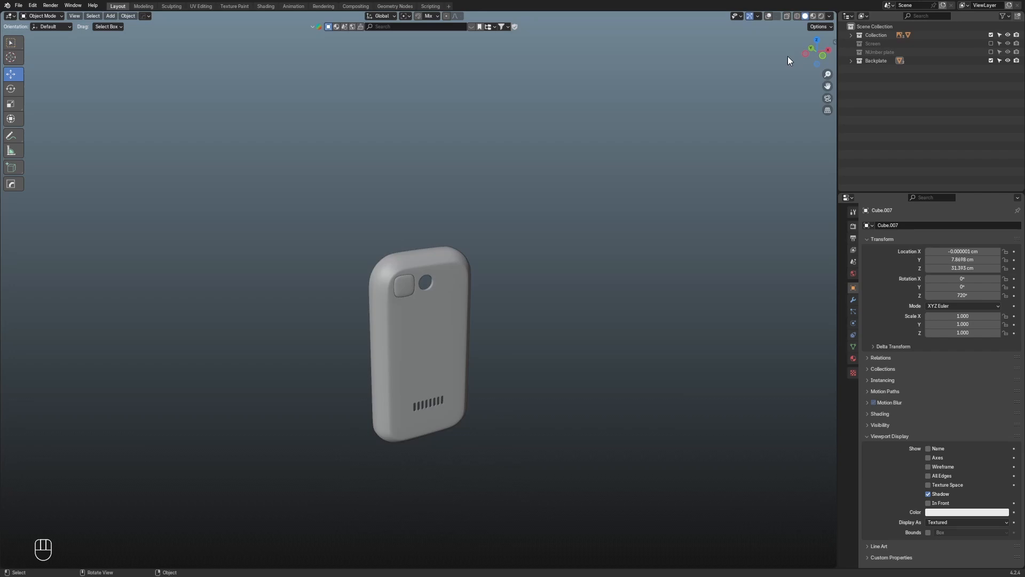
With overlays back on, select the edge loop of the back cover's round hole and snap the 3D cursor to its center
click(823, 55)
scroll(674, 176, up, 4)
key(shift+alt+z)
scroll(422, 247, up, 5)
key(Tab)
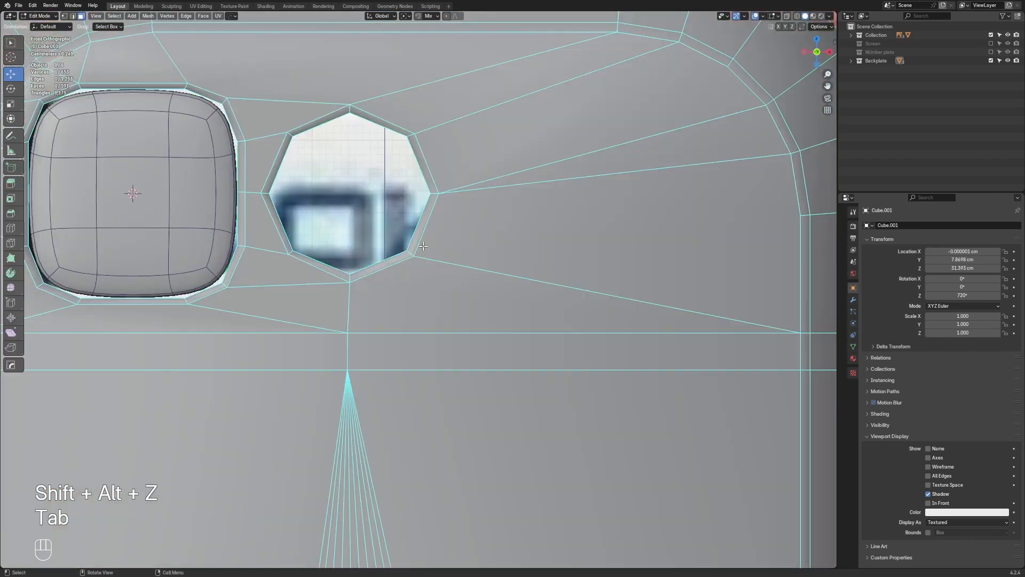
key(2)
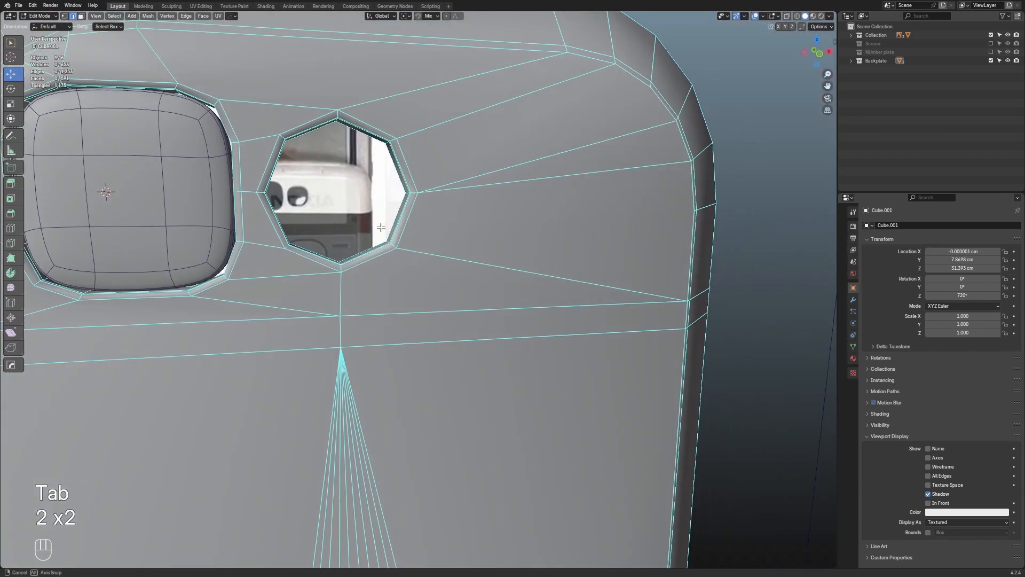
key(2)
scroll(366, 237, up, 3)
key(2)
alt+click(304, 207)
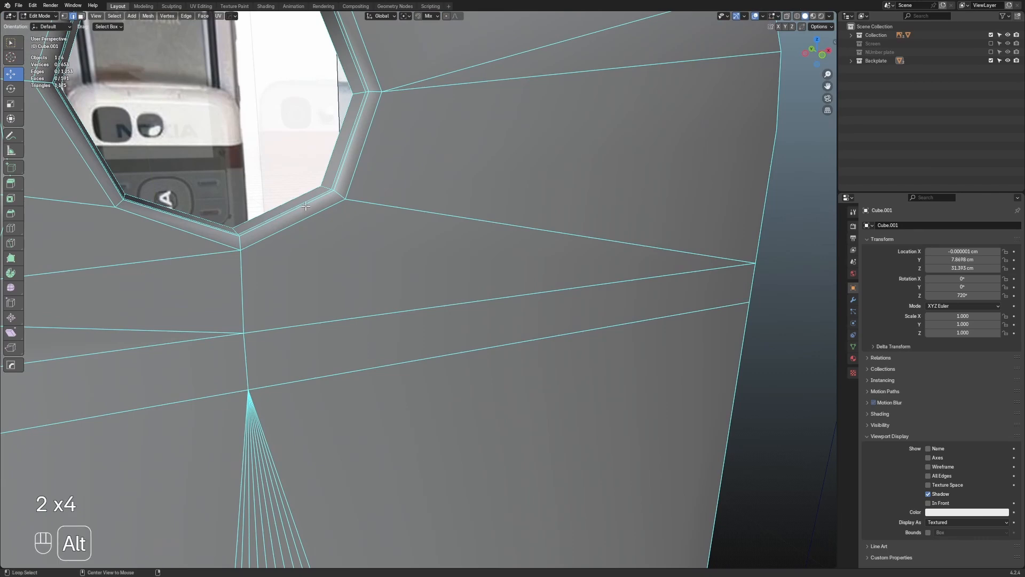
scroll(463, 315, down, 2)
key(shift+s)
click(398, 369)
key(Tab)
scroll(437, 322, down, 3)
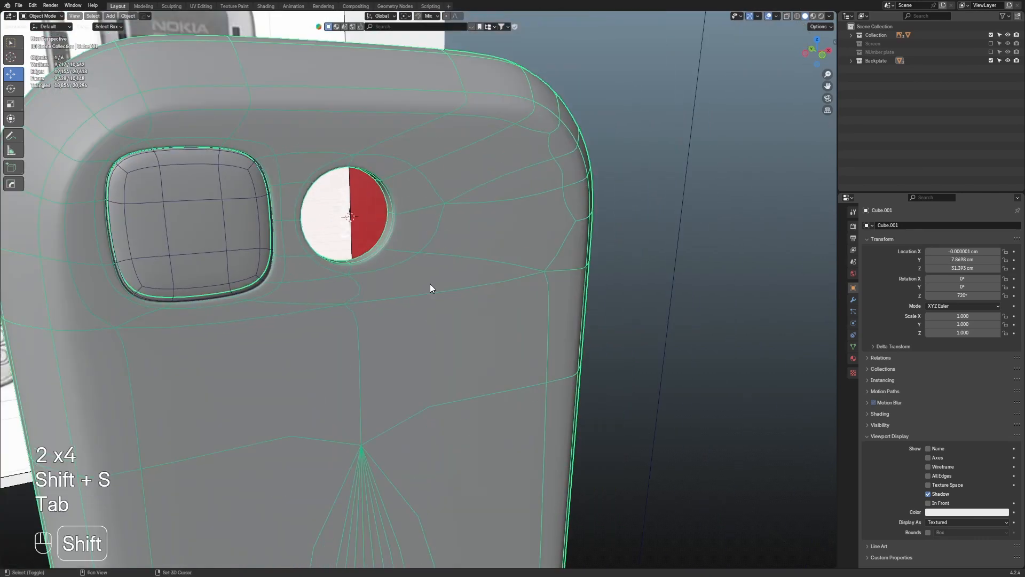
Add a UV sphere with 8 segments and 6 rings at the 3D cursor
key(shift+a)
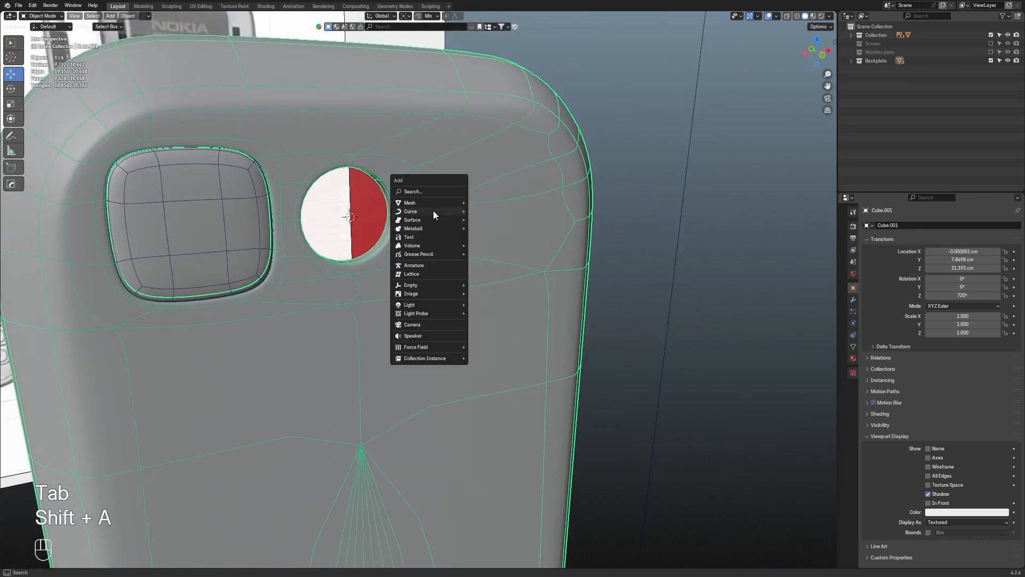
mouse_move(437, 202)
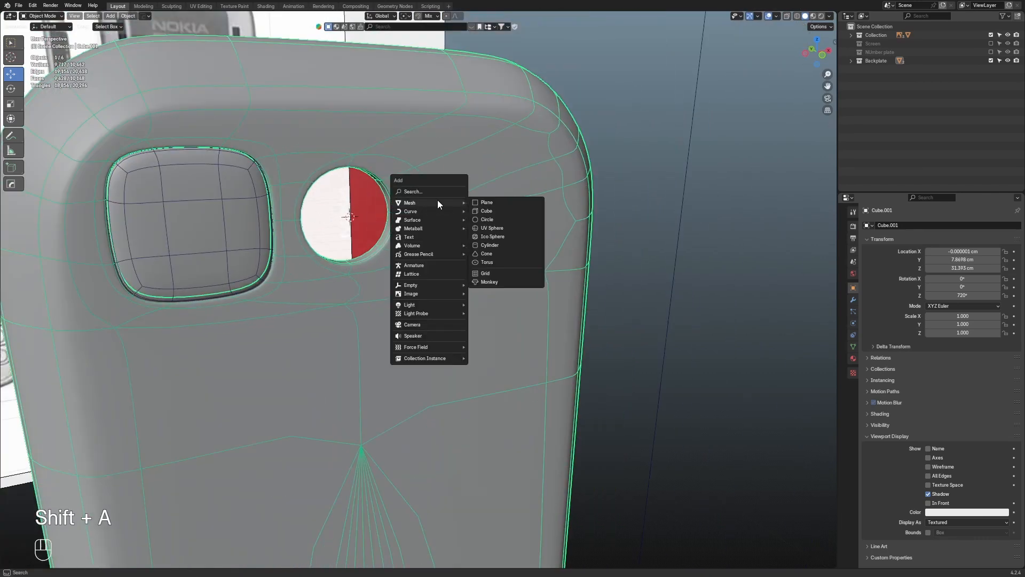
click(522, 229)
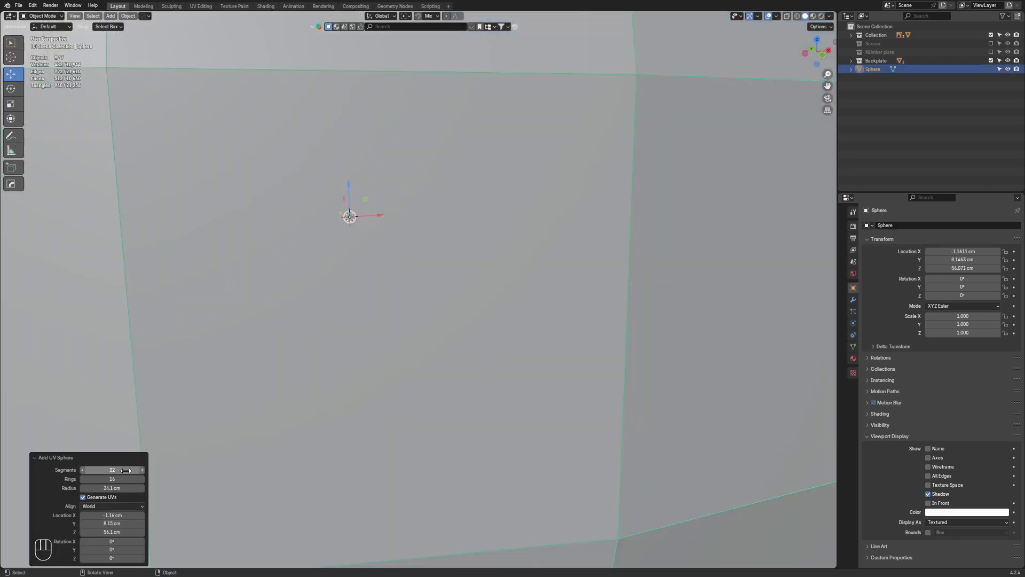
key(Tab)
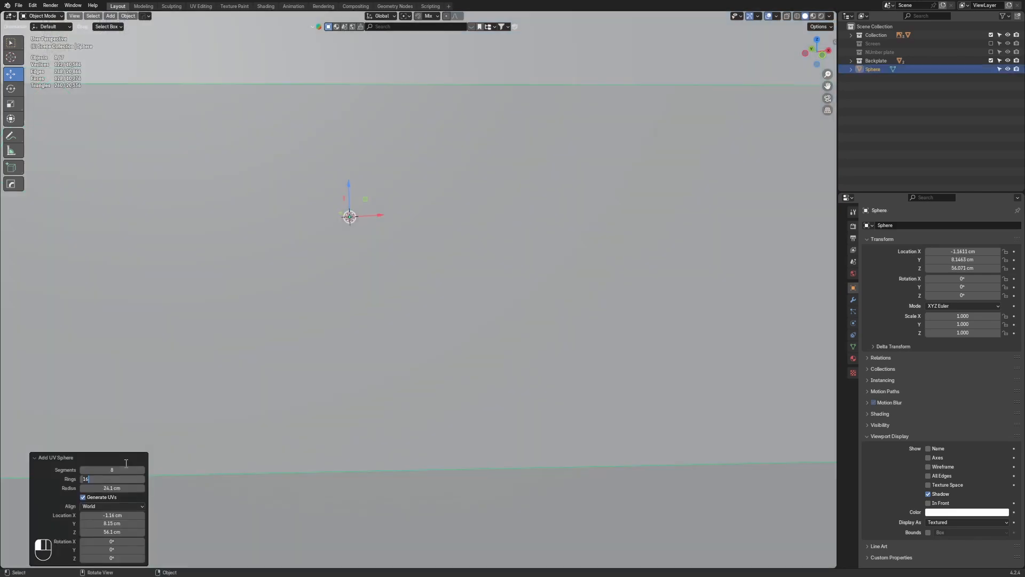
key(Return)
middle_drag(321, 473, 493, 345)
scroll(391, 267, up, 3)
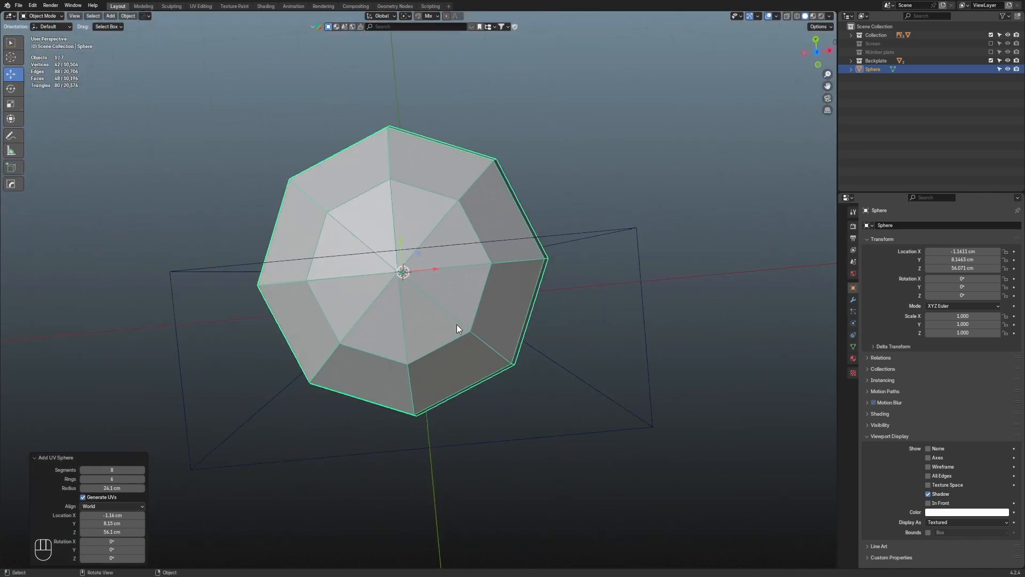
Move the sphere about 45.4 cm along negative X, clear of the back cover
scroll(498, 289, down, 2)
middle_drag(499, 289, 542, 280)
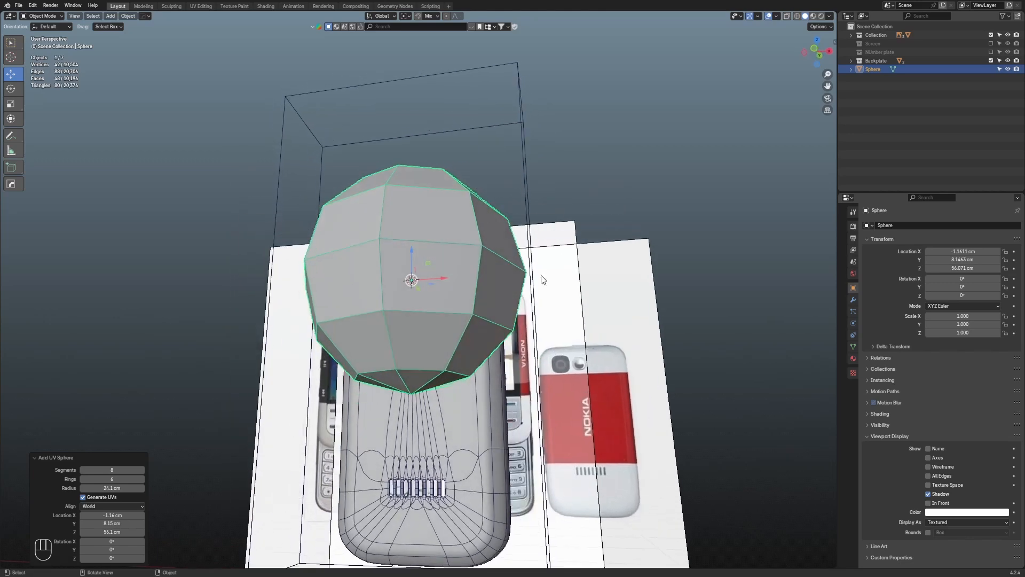
drag(443, 278, 239, 268)
scroll(456, 286, up, 4)
middle_drag(456, 285, 438, 302)
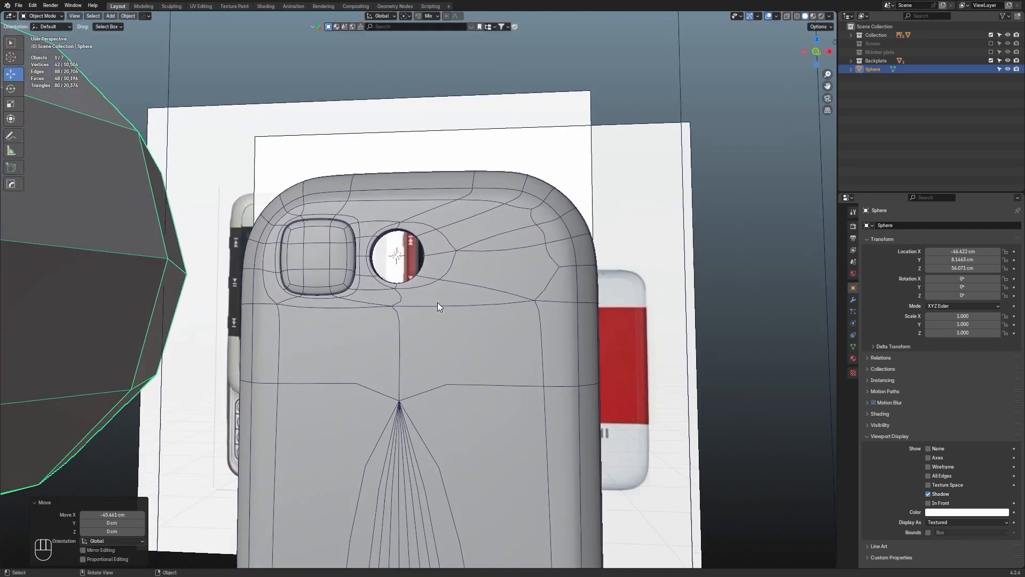
Compare the edge loop of the back cover's round hole with the sphere's middle edge loop in edit mode
click(437, 302)
scroll(378, 251, up, 2)
key(Tab)
scroll(340, 218, up, 1)
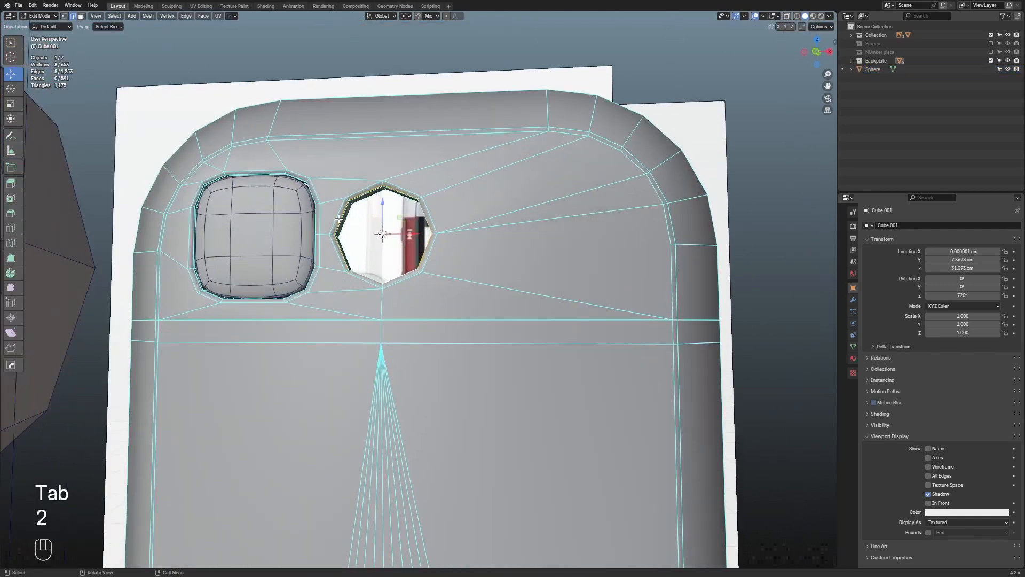
scroll(339, 219, down, 7)
key(Tab)
scroll(153, 236, down, 4)
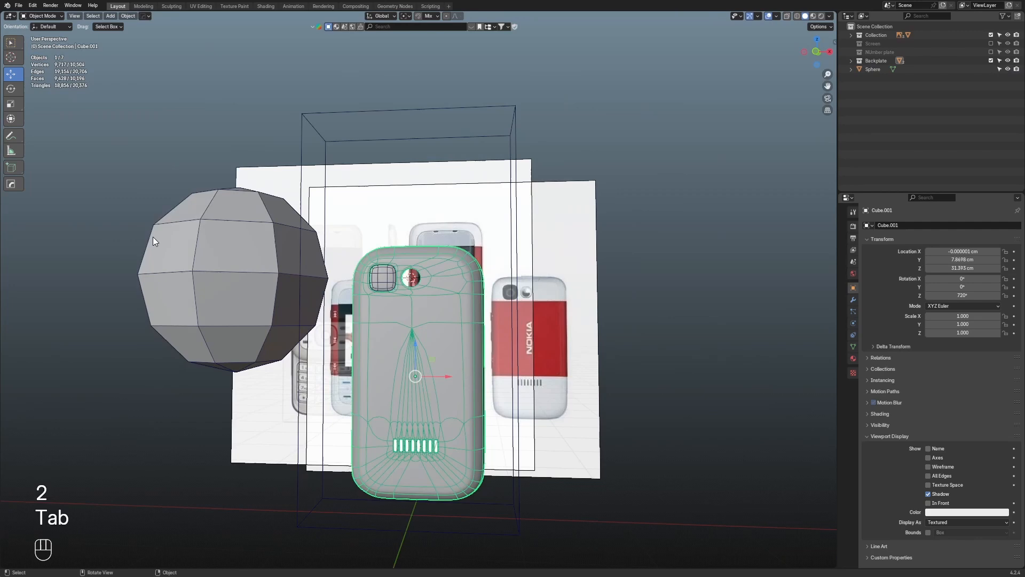
click(223, 205)
middle_drag(223, 206, 273, 300)
key(Tab)
key(2)
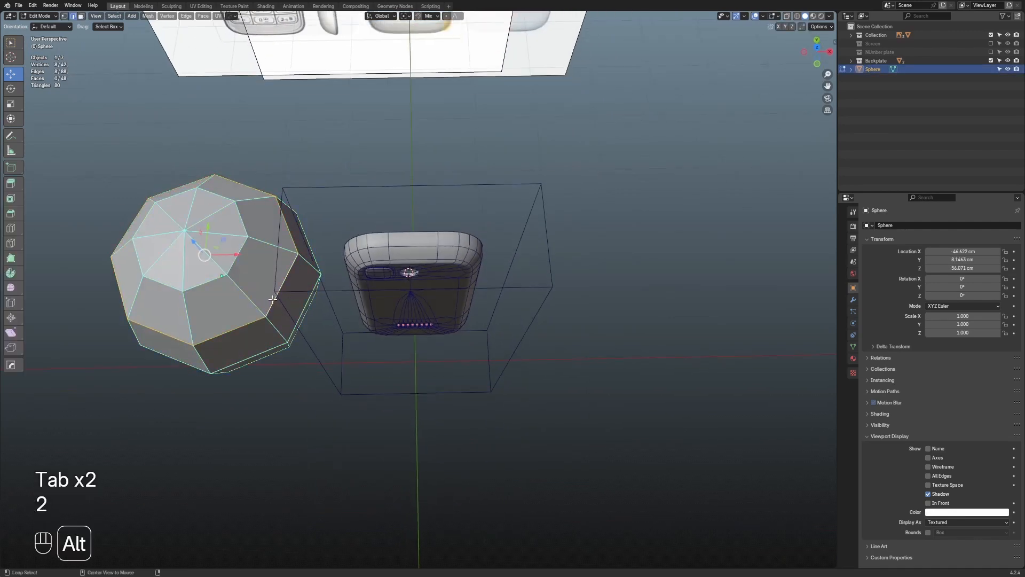
key(Tab)
middle_drag(427, 232, 326, 296)
Snap the sphere to the 3D cursor in the round hole and view it from the front
key(shift+s)
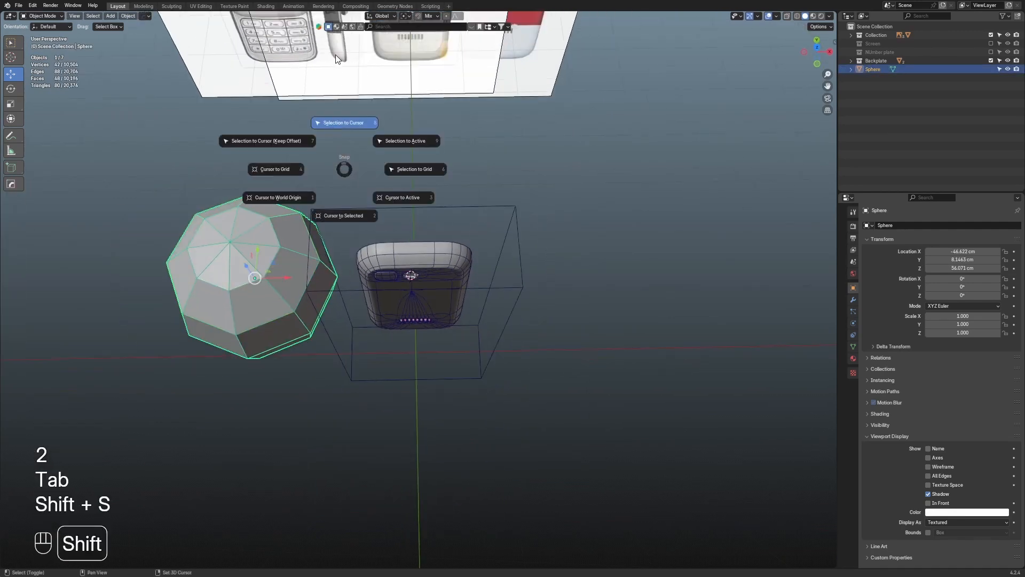
click(335, 55)
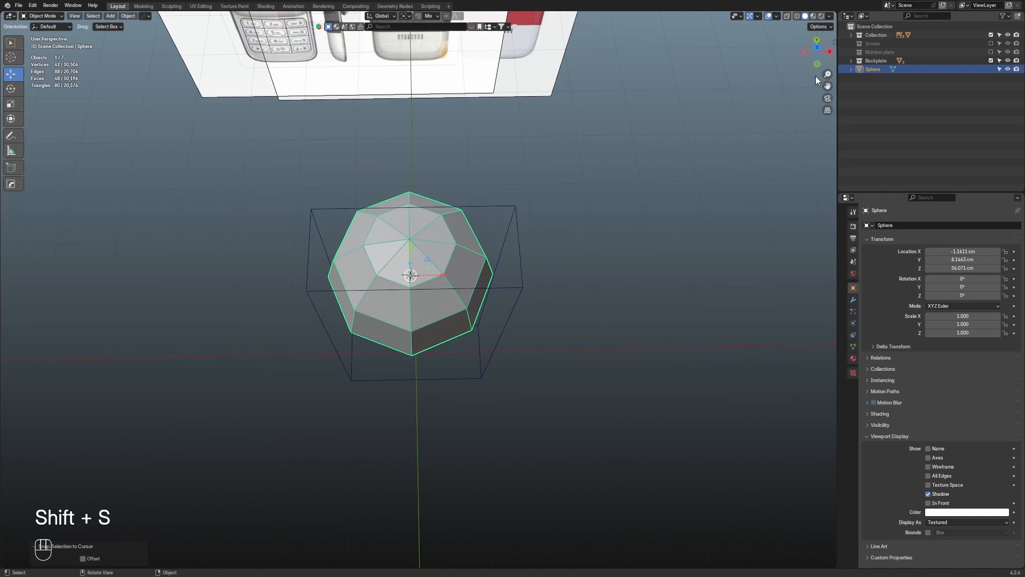
key(KP_1)
scroll(668, 185, up, 8)
key(r)
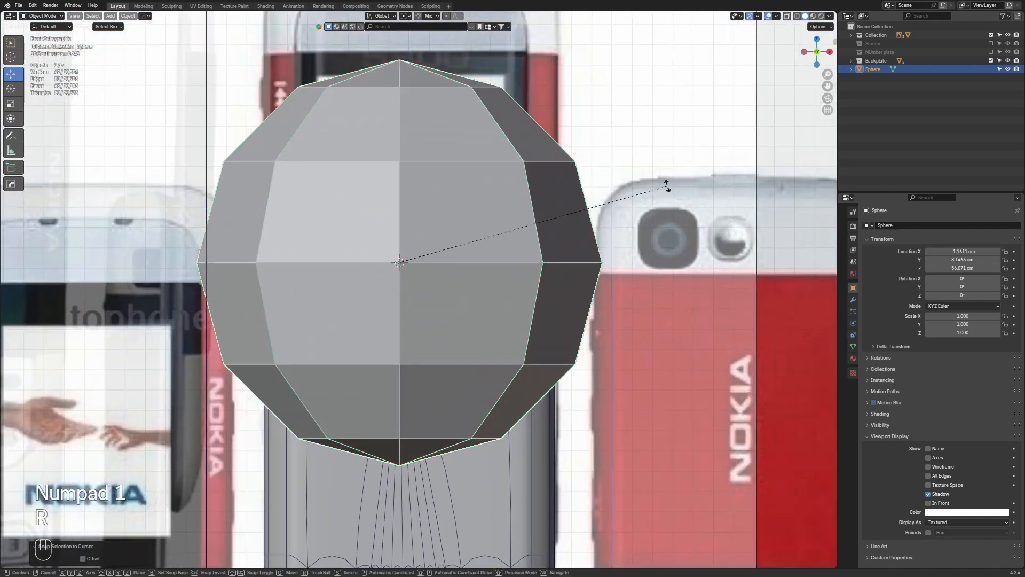
key(x)
key(z)
key(KP_9)
key(KP_0)
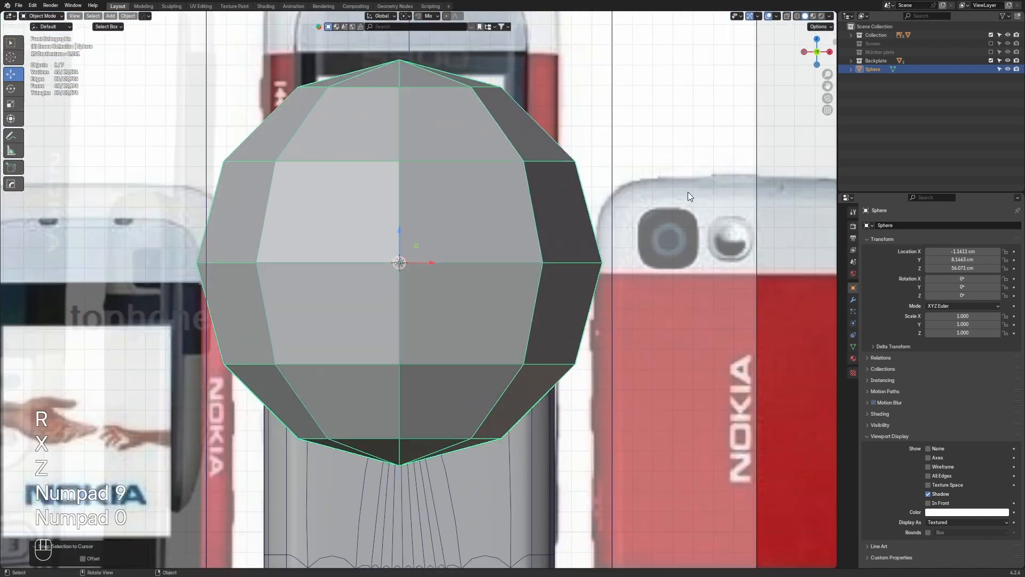
right_click(689, 191)
key(r)
key(y)
key(KP_9)
key(KP_0)
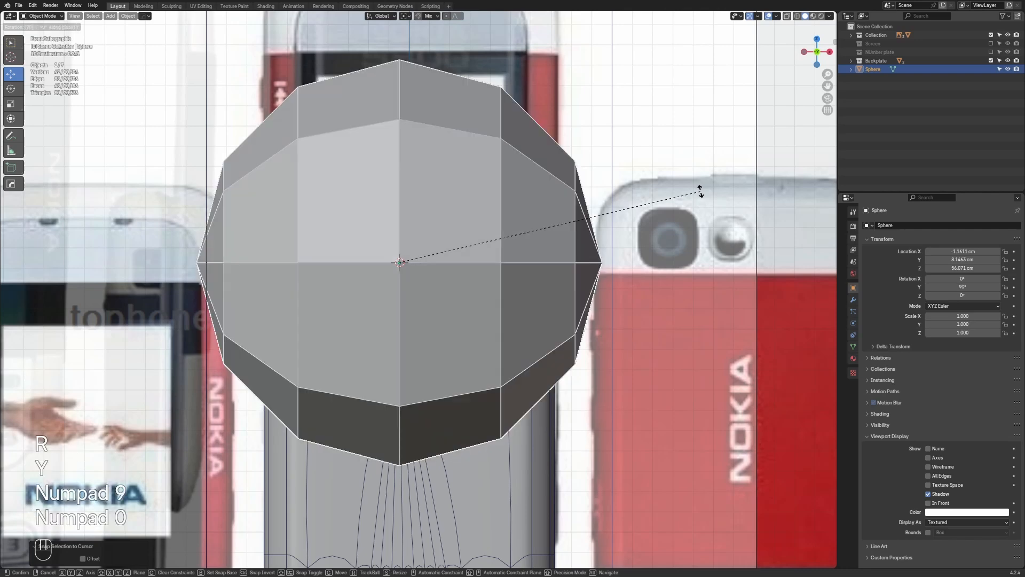
right_click(699, 191)
Rotate the sphere 90° about the X axis
key(r)
key(z)
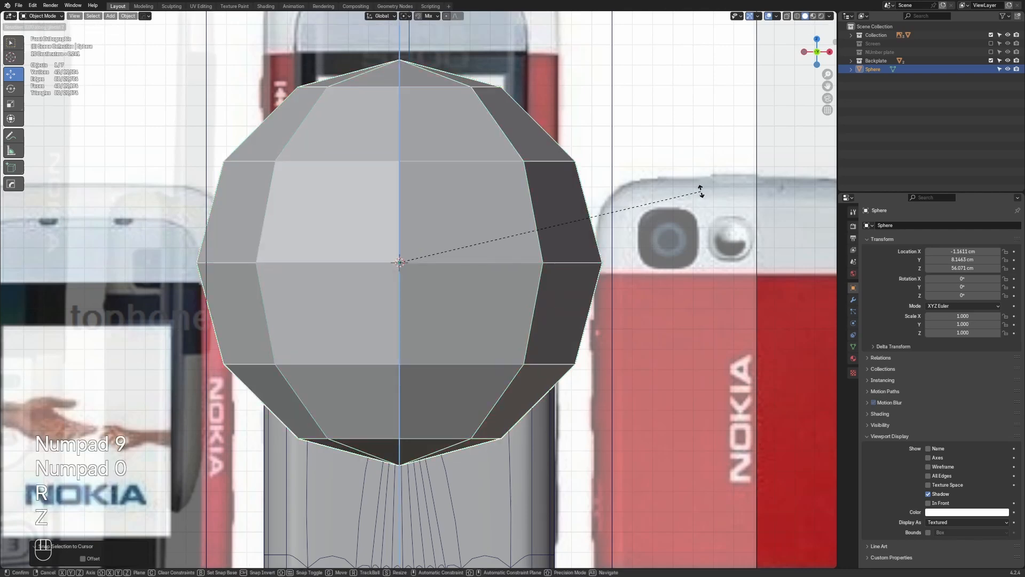
key(x)
key(KP_9)
key(KP_0)
key(Return)
scroll(599, 399, up, 3)
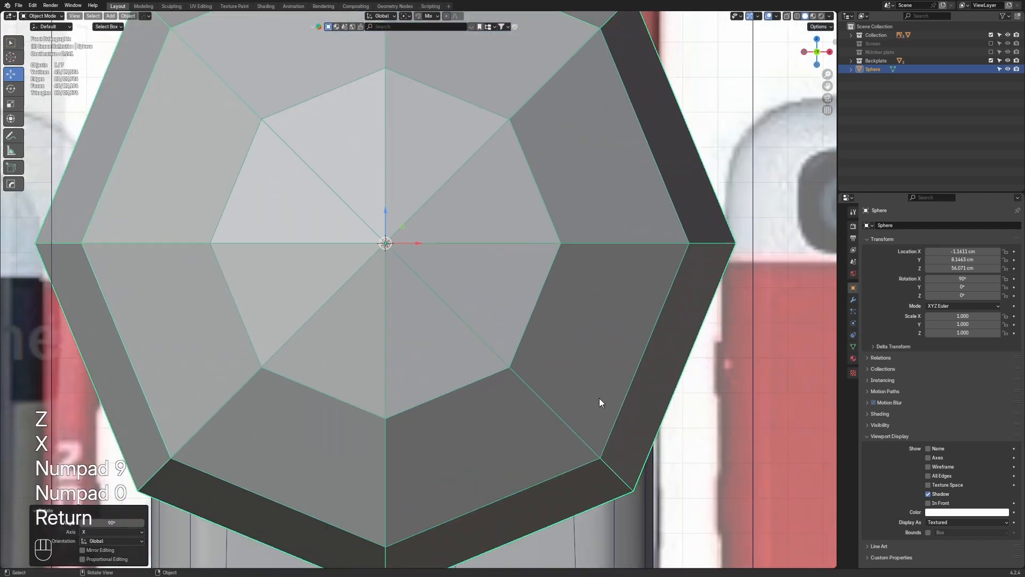
Scale the sphere uniformly by about 0.311, and shrink it again to slightly larger than the round hole
scroll(697, 379, down, 5)
key(s)
scroll(505, 285, up, 5)
click(561, 246)
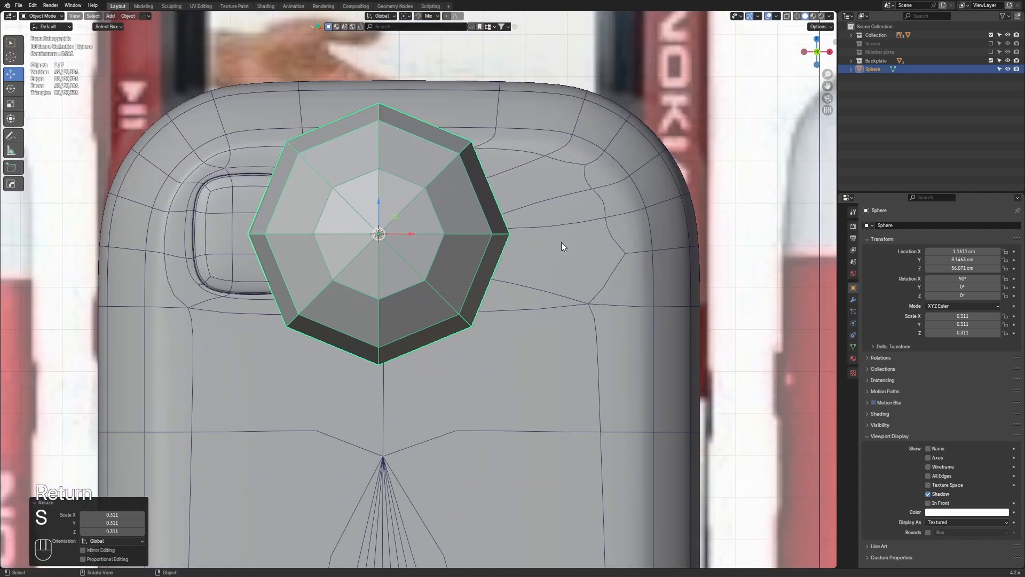
key(s)
click(442, 271)
scroll(462, 273, up, 4)
Turn off the viewport display of the back cover's smoothing modifier to show its unsmoothed mesh
click(530, 303)
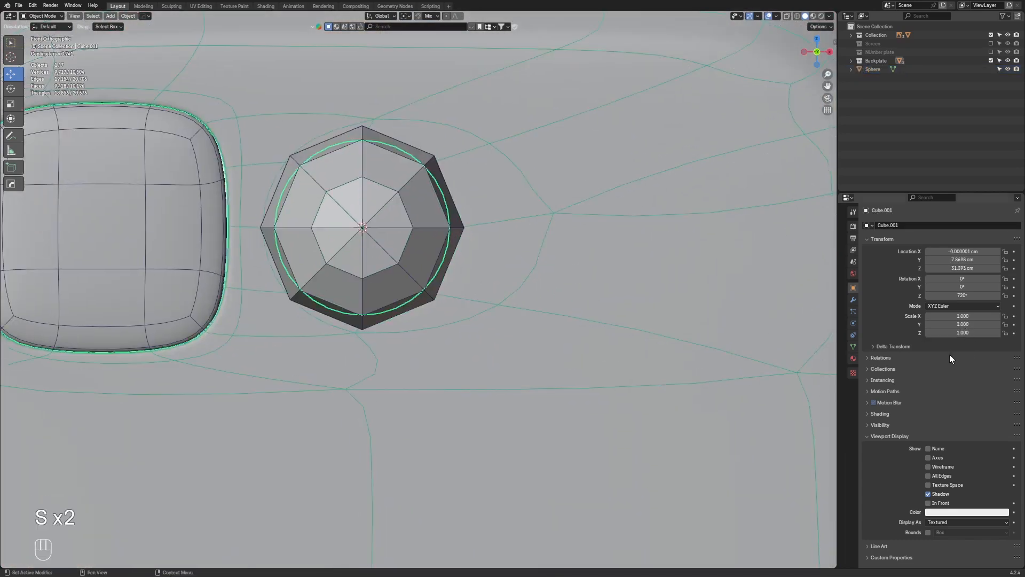
click(854, 300)
click(979, 239)
scroll(573, 293, up, 4)
shift+middle_drag(572, 292, 588, 336)
Scale the sphere uniformly by about 0.952 to fit the octagonal rim of the round hole
click(397, 275)
key(s)
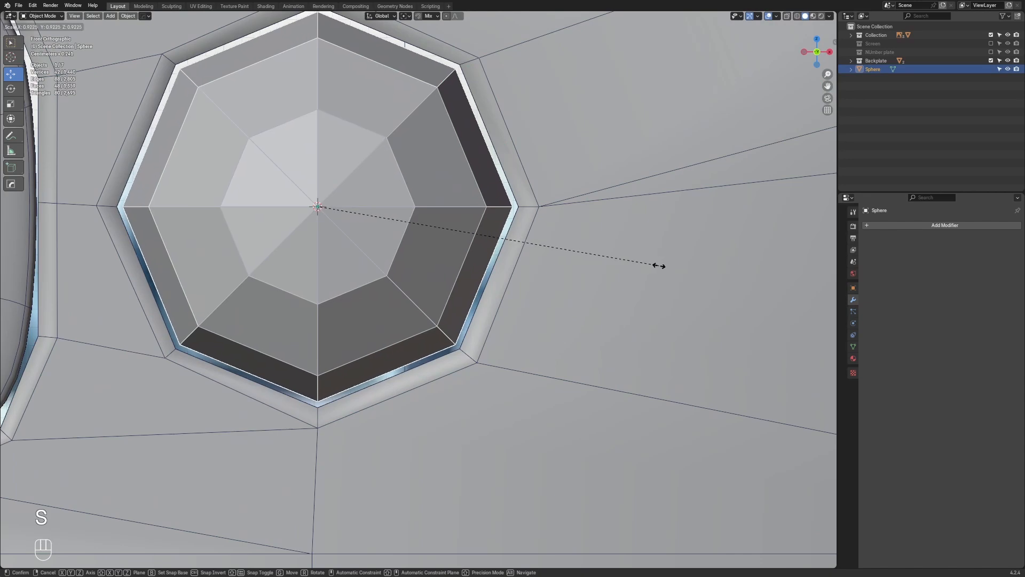
click(669, 267)
scroll(627, 276, down, 3)
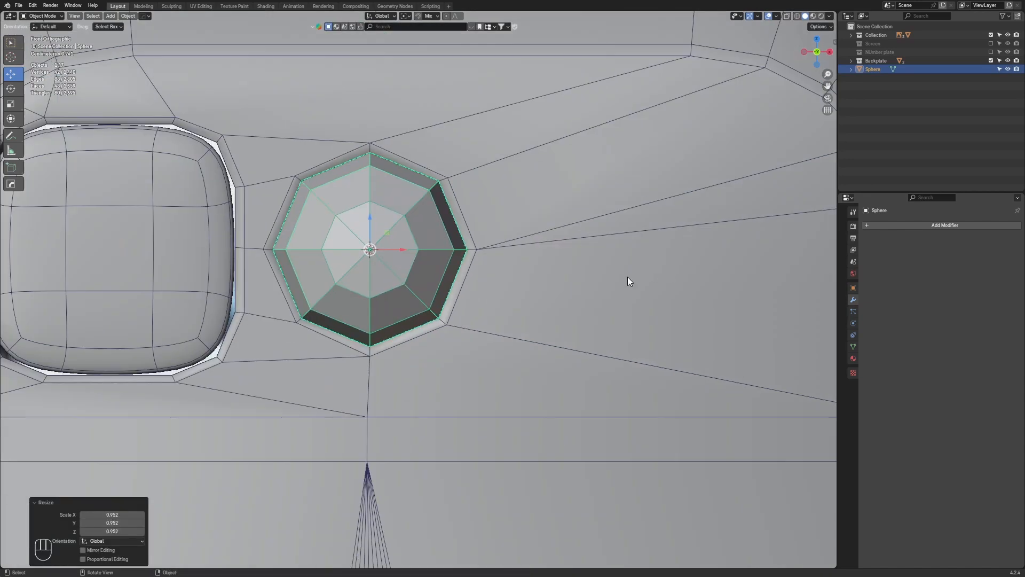
Flatten the sphere along the Y axis into a shallow lens shape, keeping its width in the round hole
middle_drag(626, 277, 545, 323)
key(Tab)
key(Tab)
key(s)
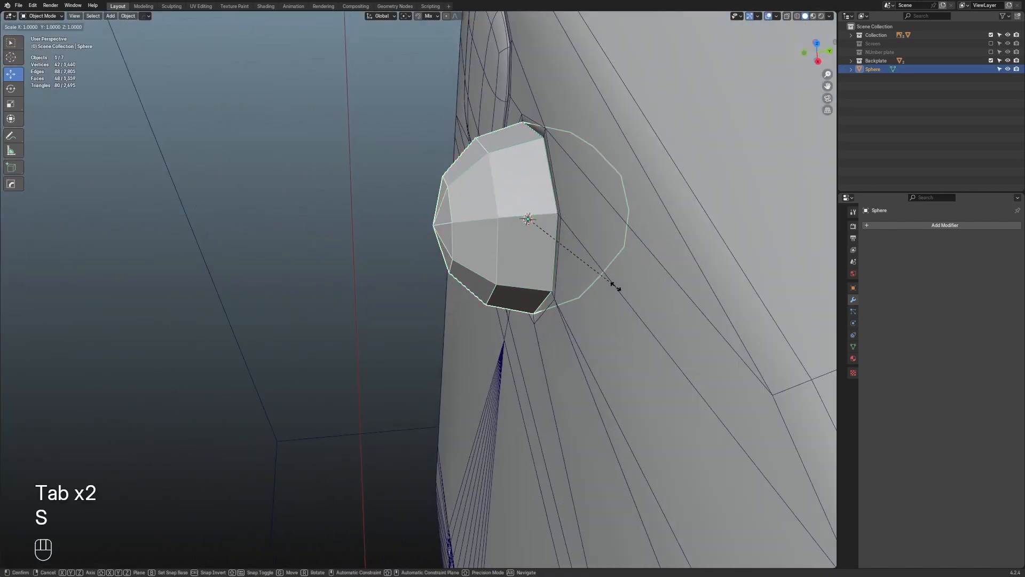
key(x)
key(y)
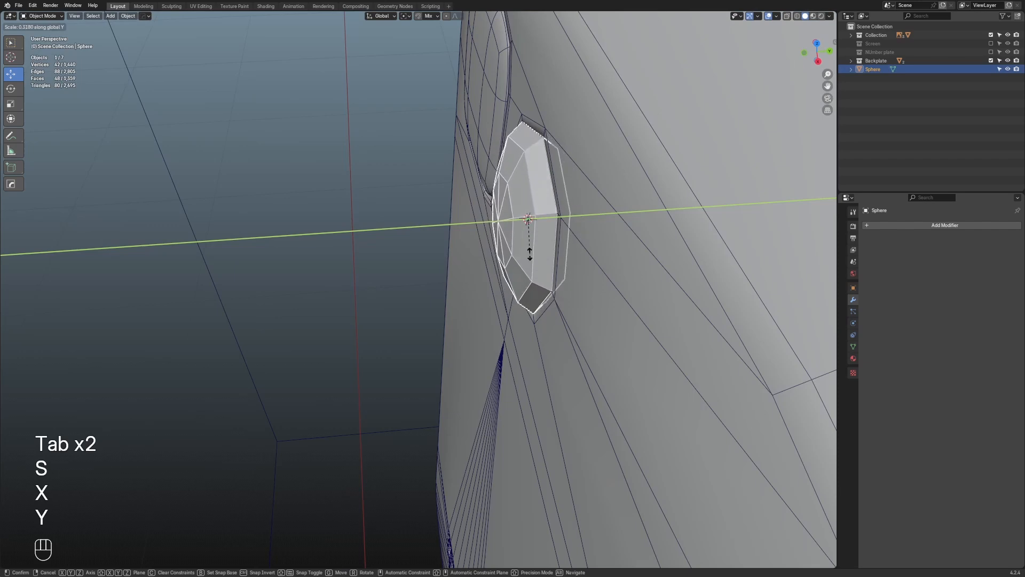
click(558, 251)
middle_drag(559, 254, 706, 262)
Delete the vertices of the flattened sphere's inner half behind its widest ring, leaving only the outward-facing dome
key(Tab)
key(1)
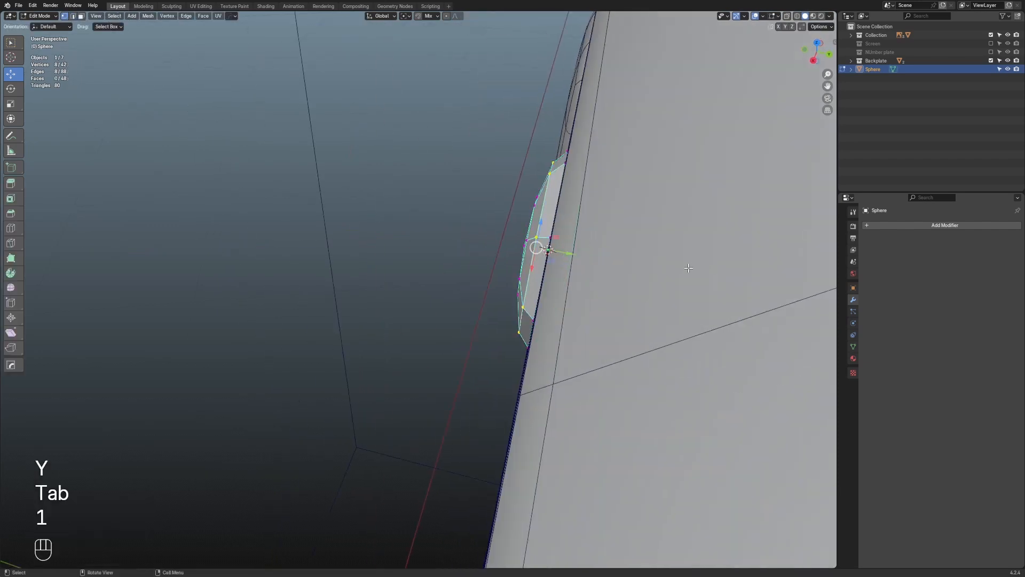
key(alt+z)
key(KP_7)
scroll(689, 268, up, 4)
shift+middle_drag(450, 195, 561, 353)
drag(663, 197, 664, 197)
key(x)
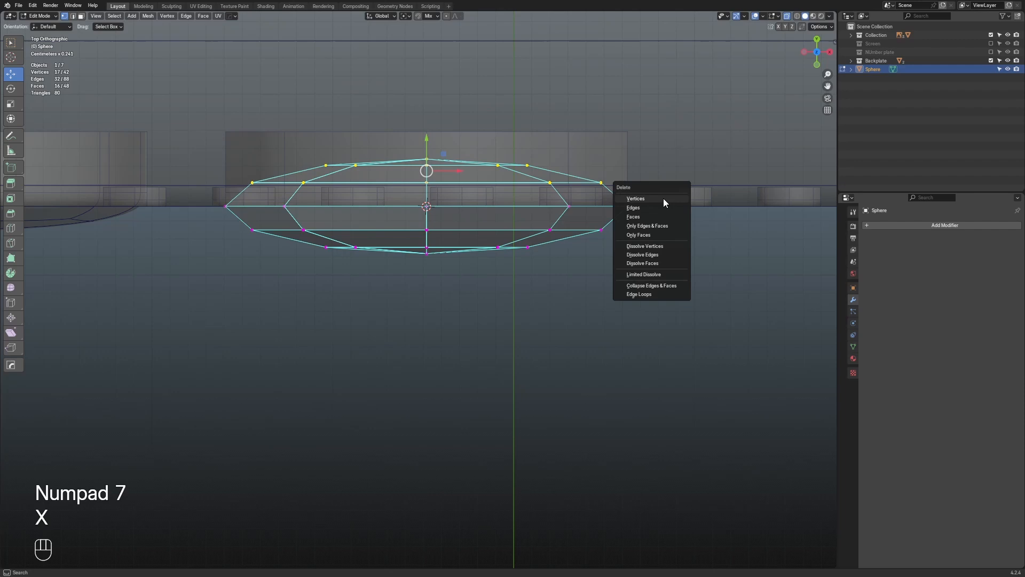
key(x)
click(614, 176)
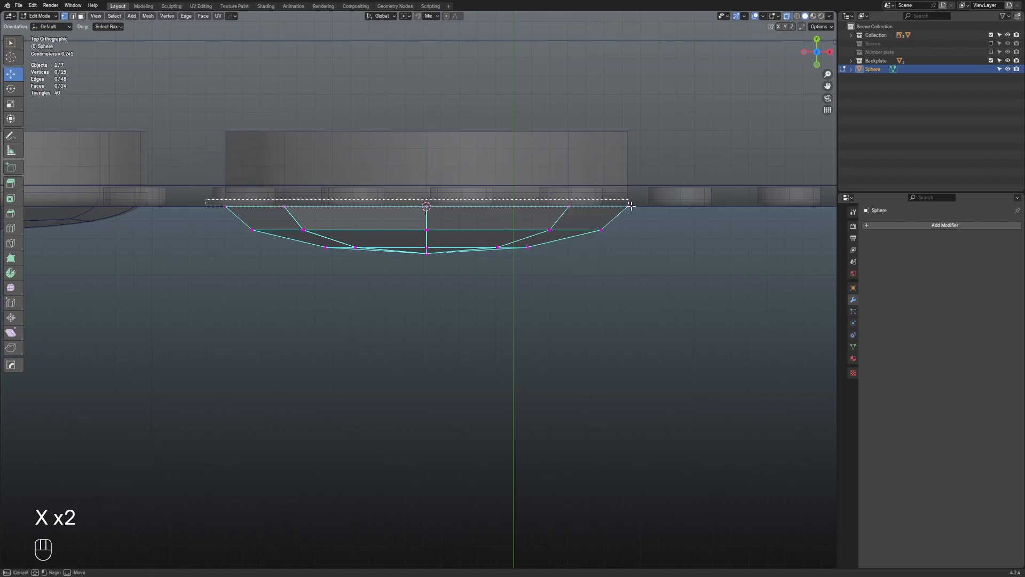
Extrude the dome's open rim along the Y axis, inward into the back cover
drag(631, 206, 659, 212)
key(e)
right_click(660, 213)
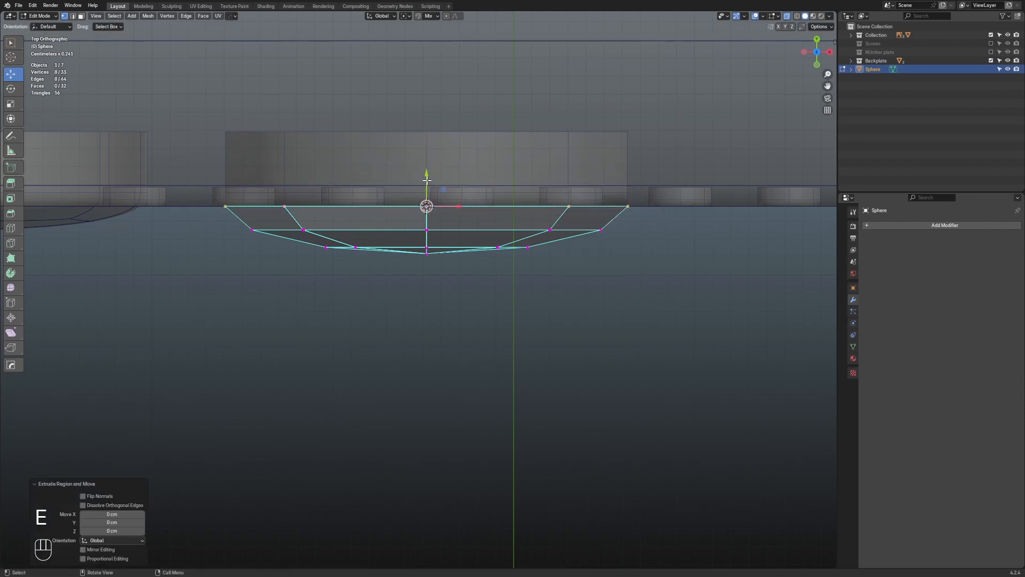
drag(426, 181, 433, 157)
key(Tab)
Add a level 2 subdivision to the dome
scroll(543, 184, down, 3)
middle_drag(544, 183, 603, 261)
key(alt+z)
scroll(604, 261, down, 3)
key(ctrl+1)
key(ctrl+2)
Turn the viewport display of the back cover's subdivision modifier back on
click(547, 242)
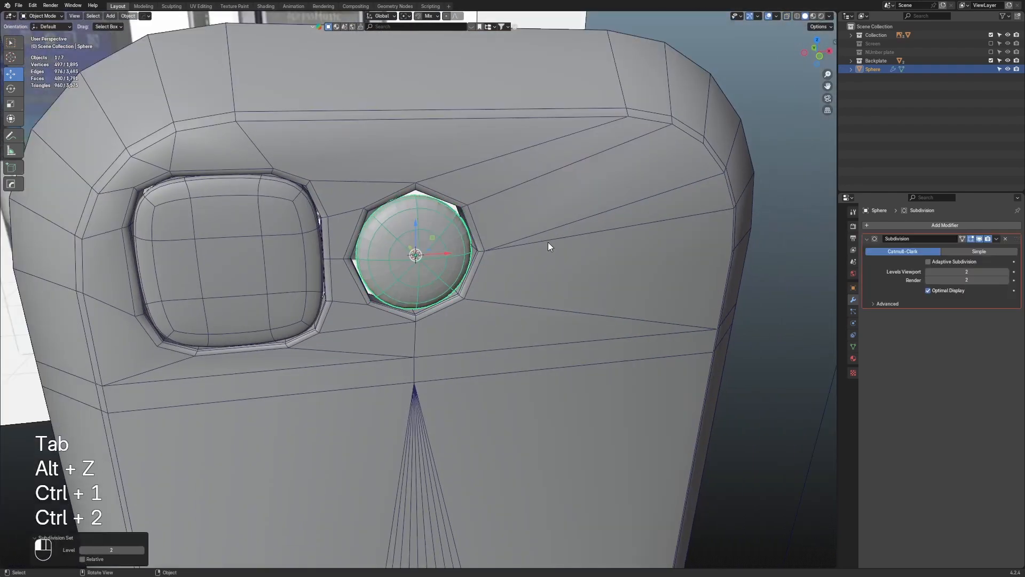
click(979, 238)
scroll(655, 279, down, 2)
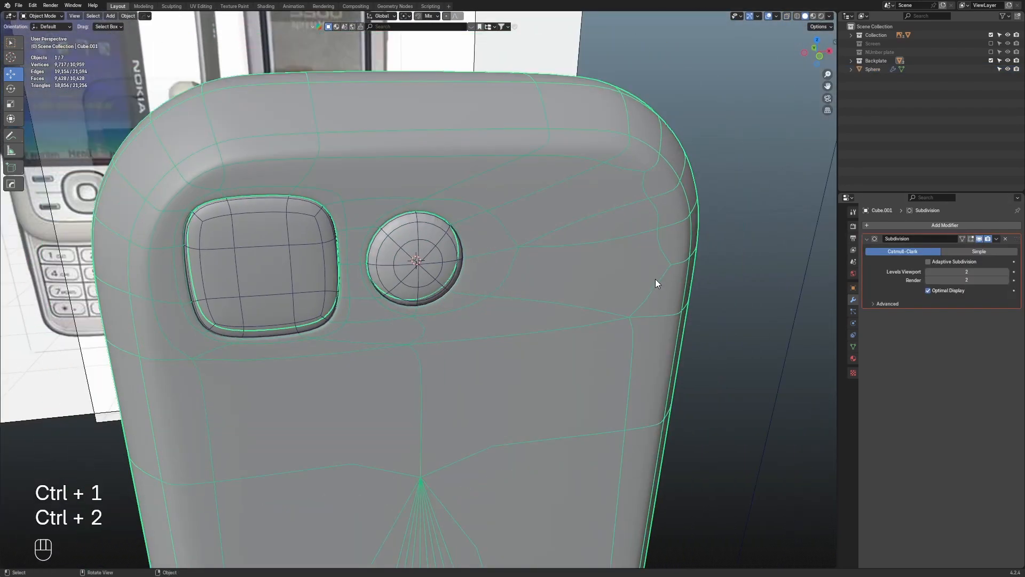
Hide the wireframe overlays and shade the dome auto smooth at 30°
middle_drag(655, 278, 494, 354)
key(shift+alt+z)
click(412, 272)
right_click(413, 271)
click(414, 270)
scroll(531, 337, down, 3)
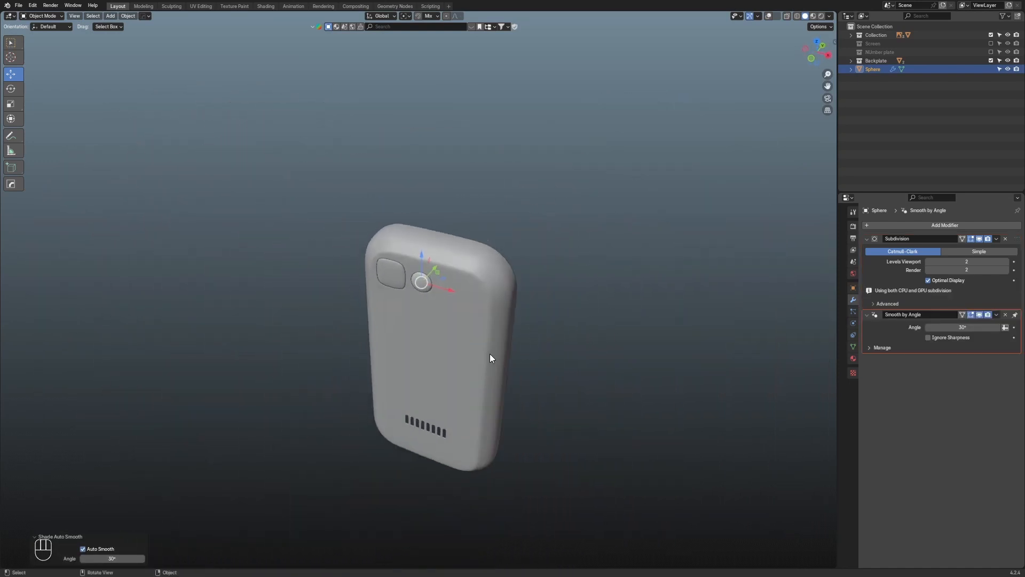
Select all back cover parts, including the camera cover and the dome, and rotate them 180° about the Z axis
key(shift+z)
scroll(443, 320, down, 3)
drag(288, 202, 521, 426)
key(r)
key(z)
key(KP_1)
key(KP_8)
key(KP_0)
key(Return)
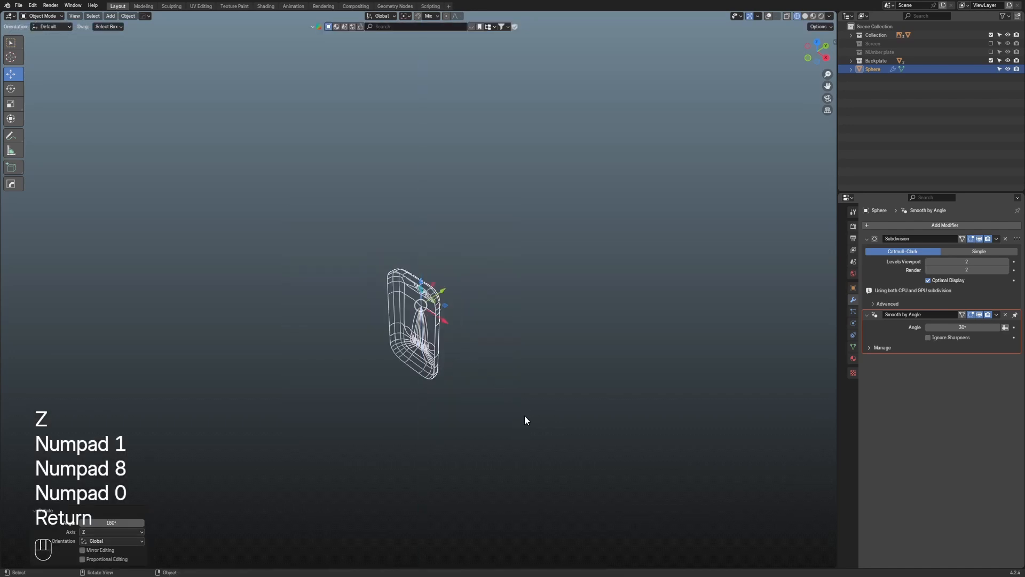
key(ctrl+a)
click(497, 424)
scroll(692, 297, down, 3)
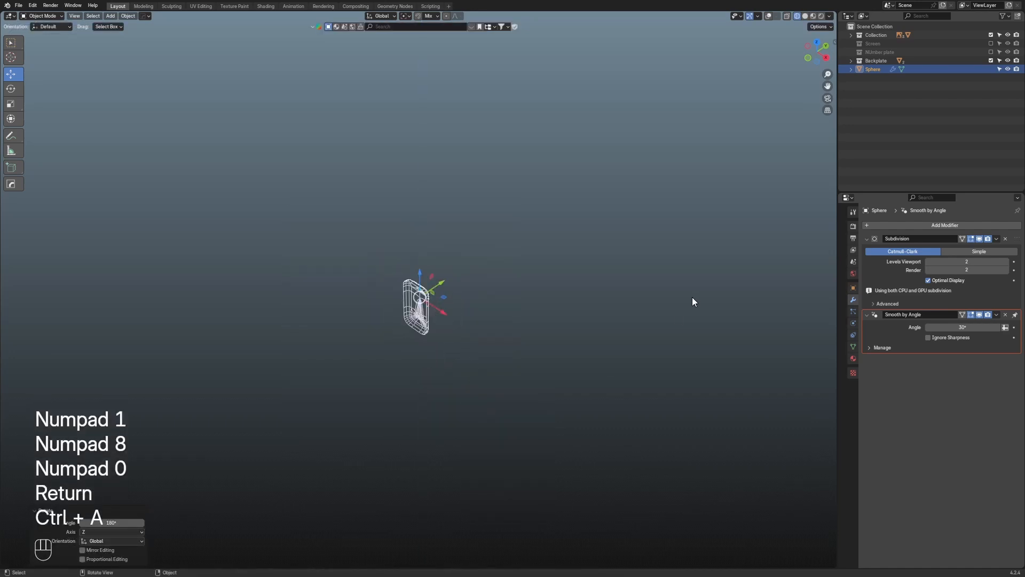
Enable the Screen and number plate collections so the whole phone is shown in solid shading
click(991, 44)
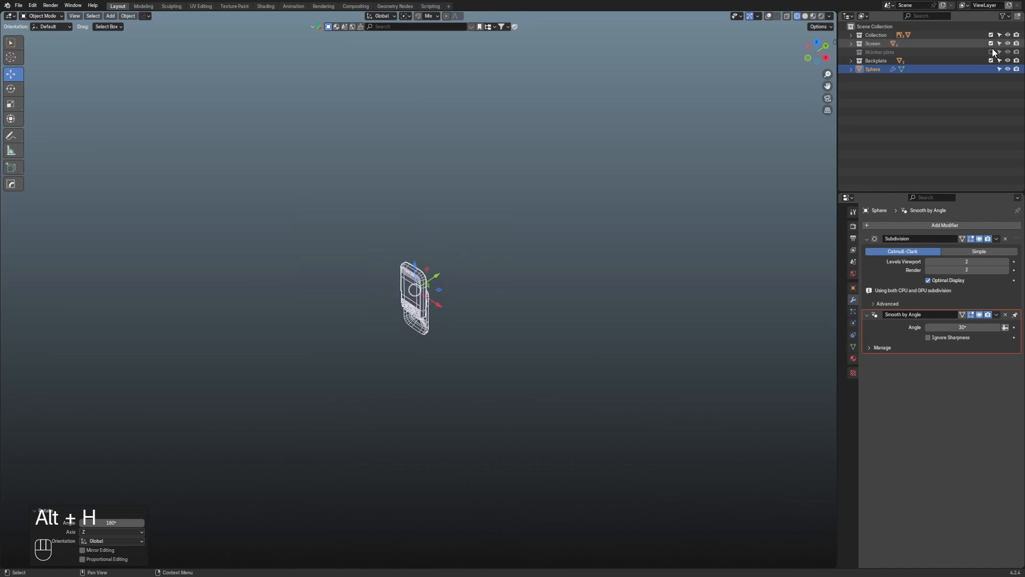
click(991, 52)
middle_drag(698, 189, 603, 178)
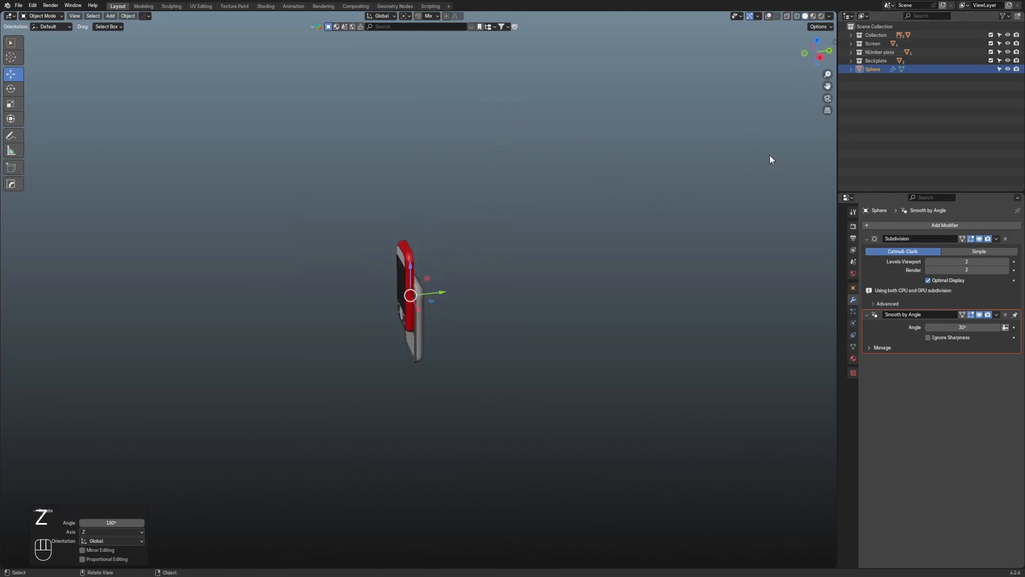
key(alt+z)
key(alt+z)
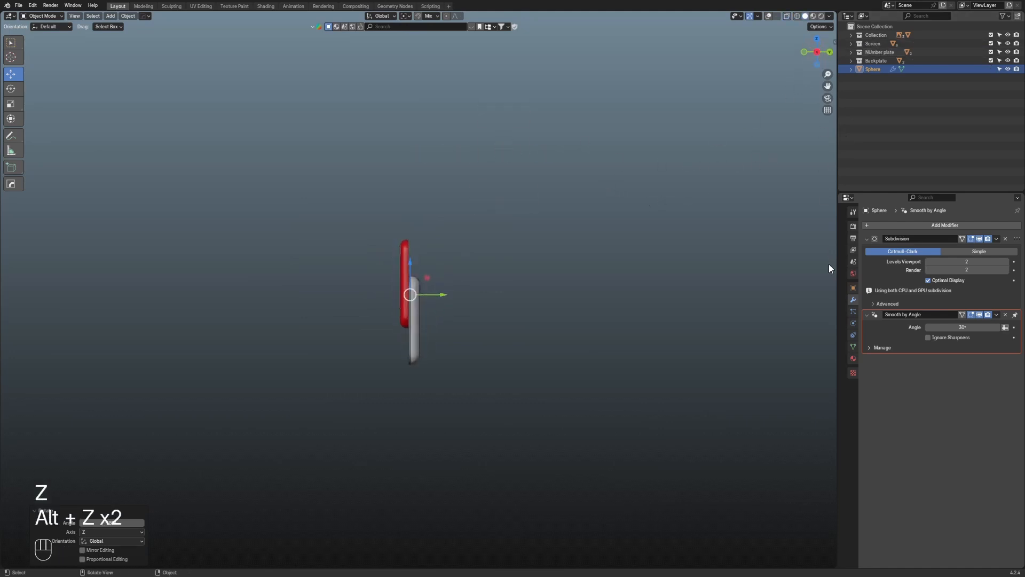
Move the Sphere object into the Backplate collection
click(871, 69)
key(KP_Decimal)
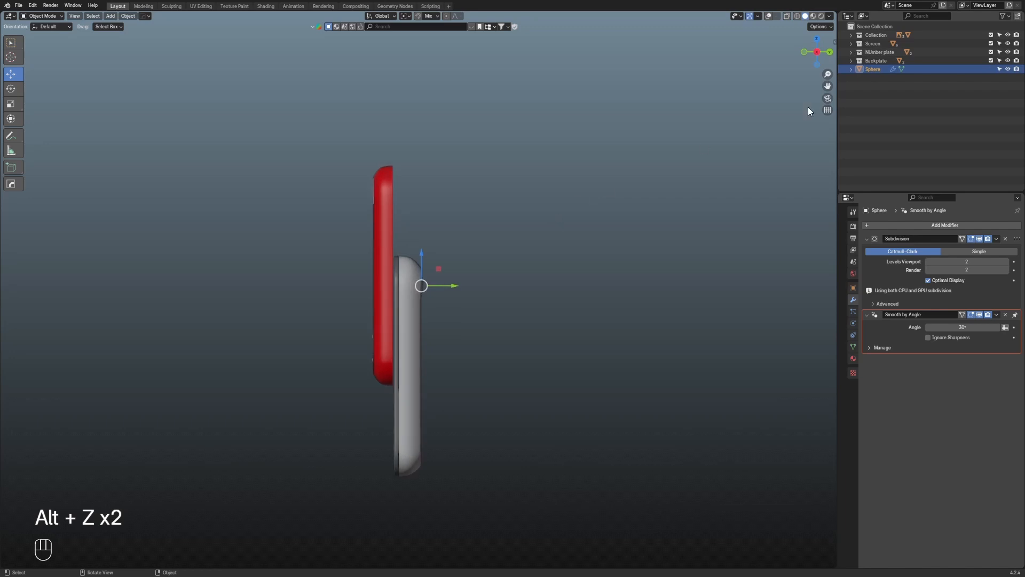
drag(869, 68, 872, 61)
scroll(556, 238, up, 2)
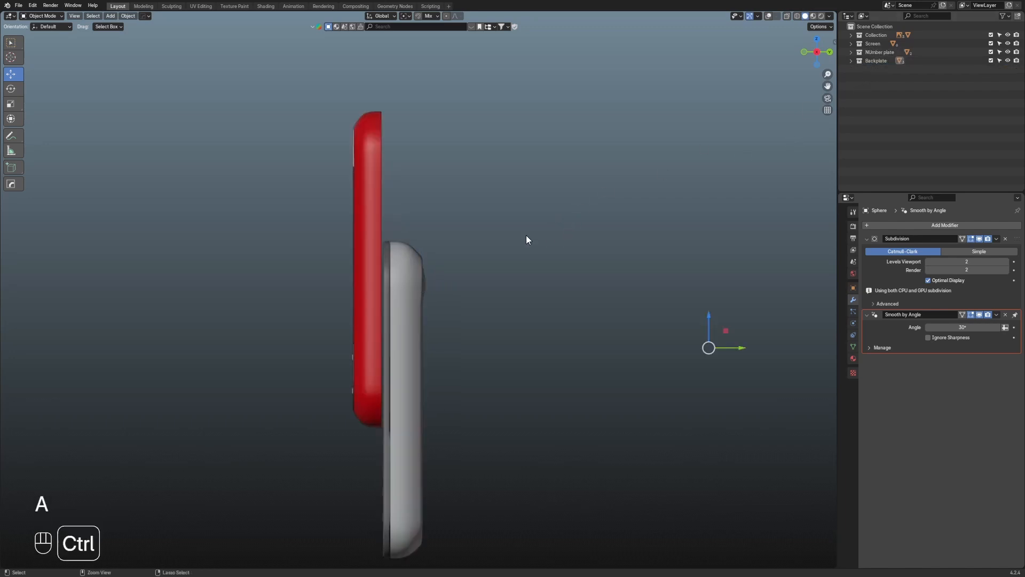
Apply all transforms to the phone's objects and set their origins to their geometry
key(ctrl+a)
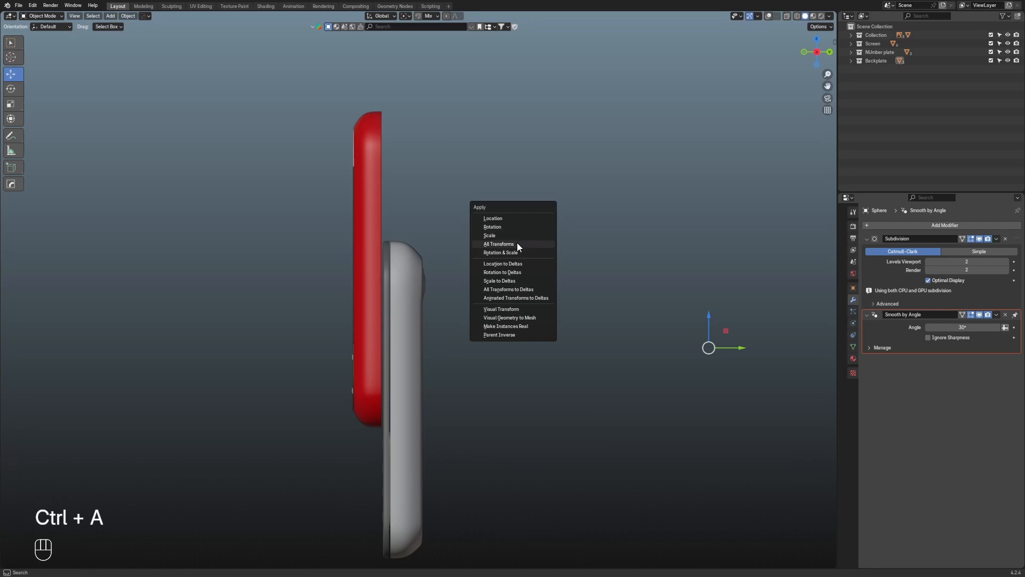
click(516, 243)
scroll(517, 243, down, 5)
key(q)
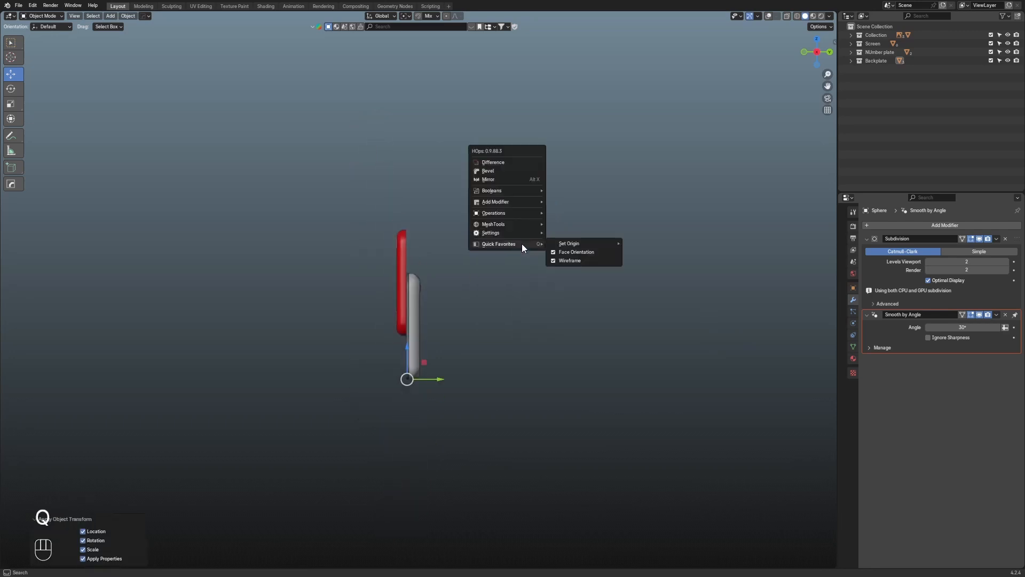
mouse_move(614, 243)
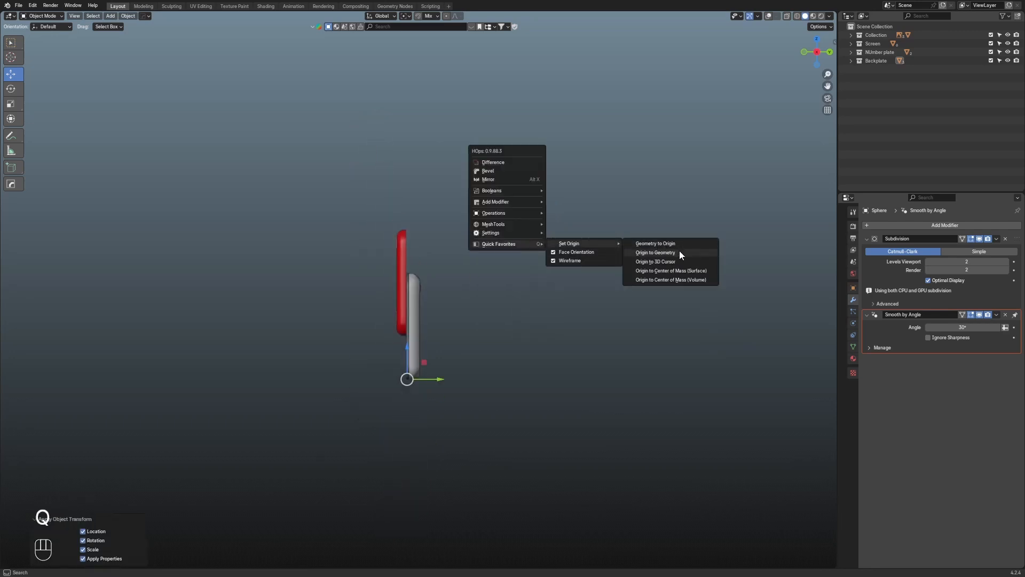
click(699, 252)
scroll(550, 282, up, 8)
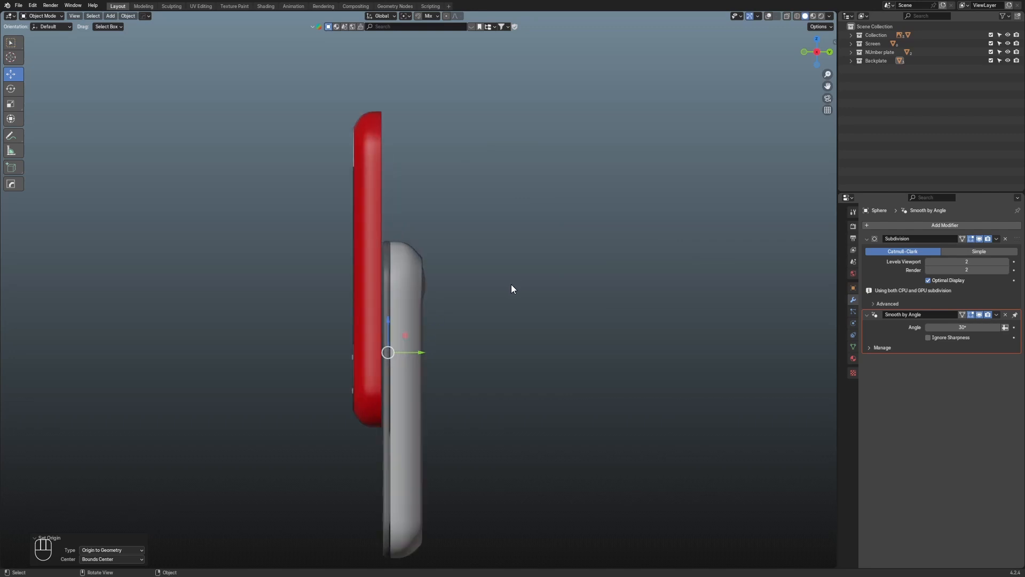
Examine from the side how the screen part, number plate and back cover meet along the phone's length
shift+middle_drag(489, 350, 452, 242)
scroll(527, 312, up, 3)
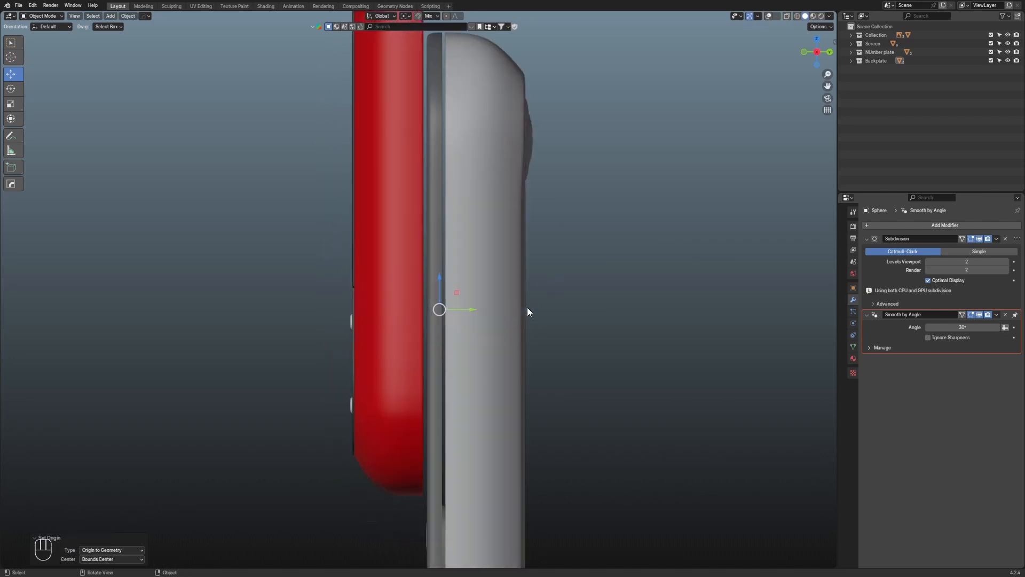
scroll(480, 280, up, 3)
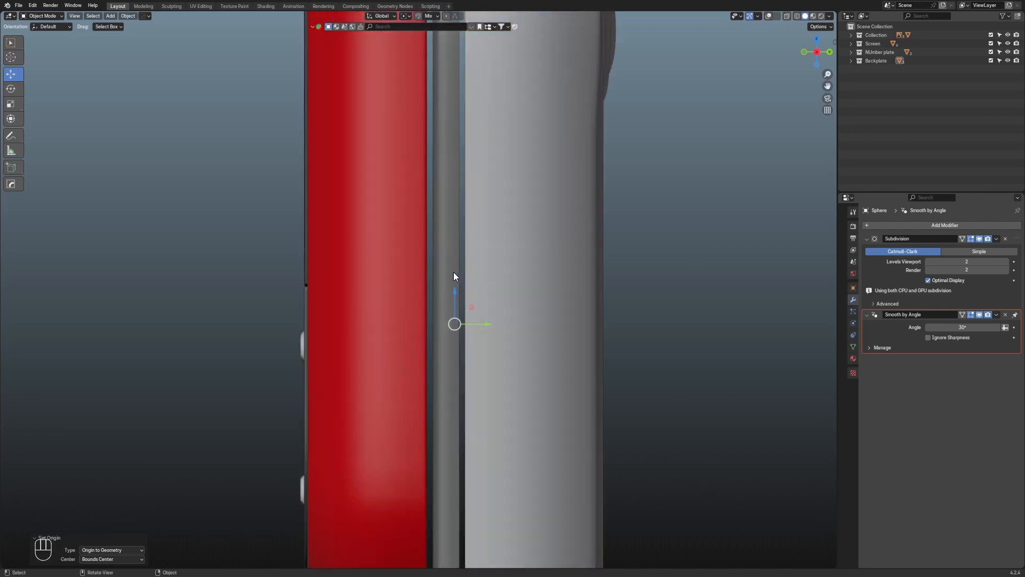
scroll(454, 272, down, 4)
shift+middle_drag(471, 238, 448, 313)
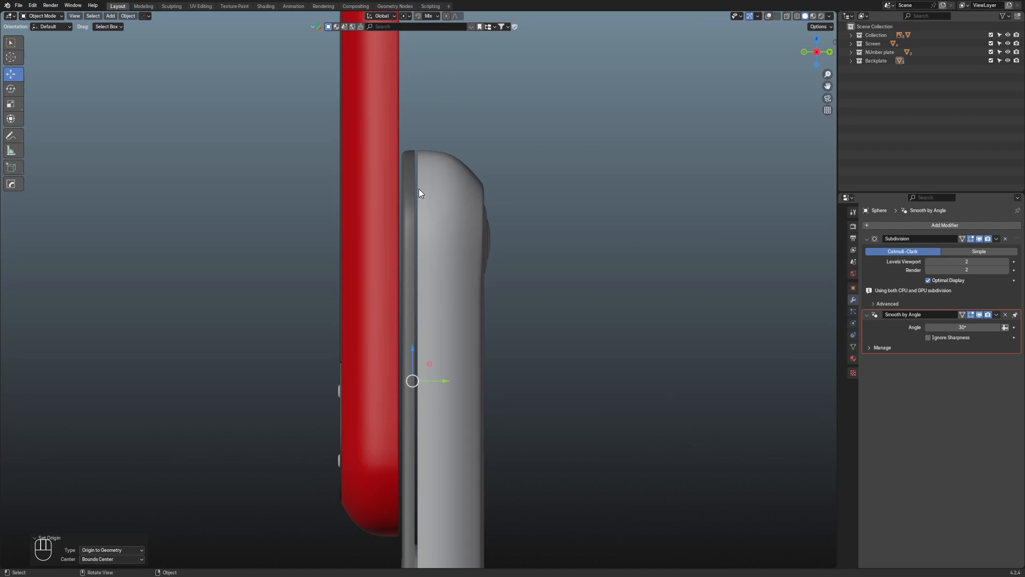
scroll(446, 187, down, 4)
shift+middle_drag(525, 344, 525, 230)
scroll(507, 288, up, 3)
scroll(504, 291, down, 1)
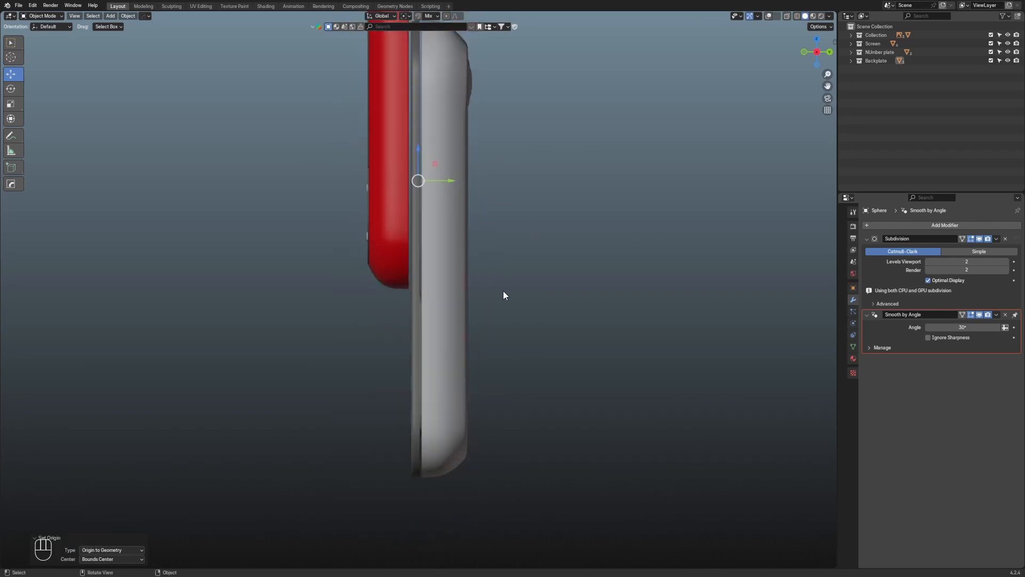
scroll(497, 350, up, 8)
scroll(494, 353, down, 5)
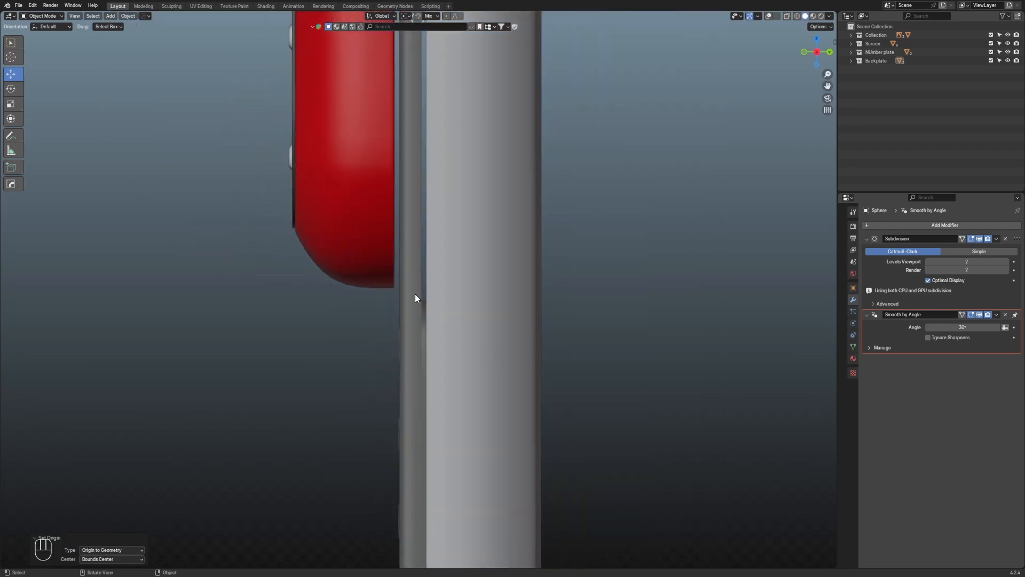
Move the number plate's rear edge loop about 0.28 cm along Y, snapping it to the front edge of the back cover
click(417, 293)
key(shift+alt+z)
scroll(422, 290, down, 4)
scroll(424, 288, up, 2)
key(Tab)
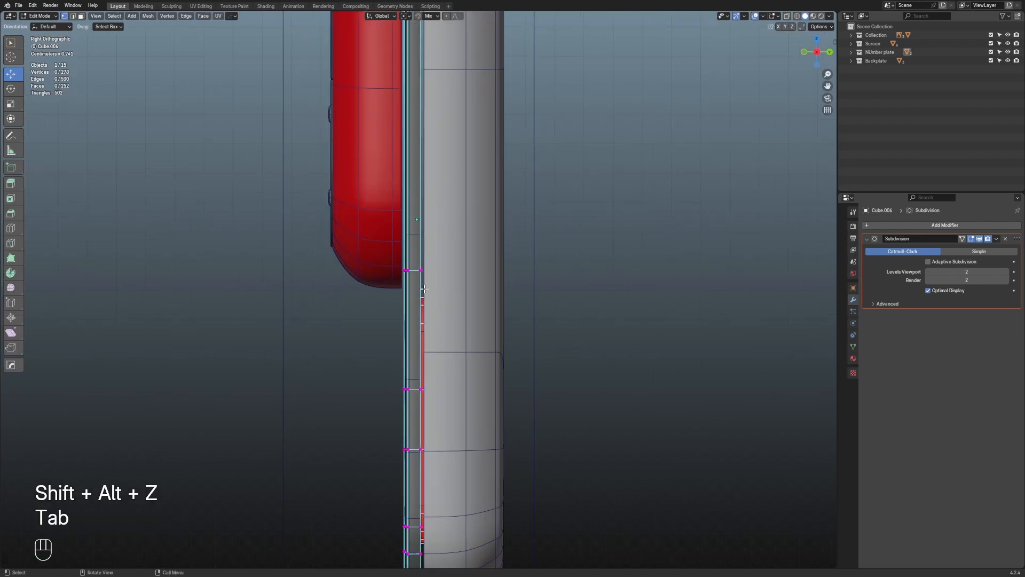
key(2)
alt+click(423, 288)
scroll(454, 171, up, 4)
scroll(480, 115, down, 1)
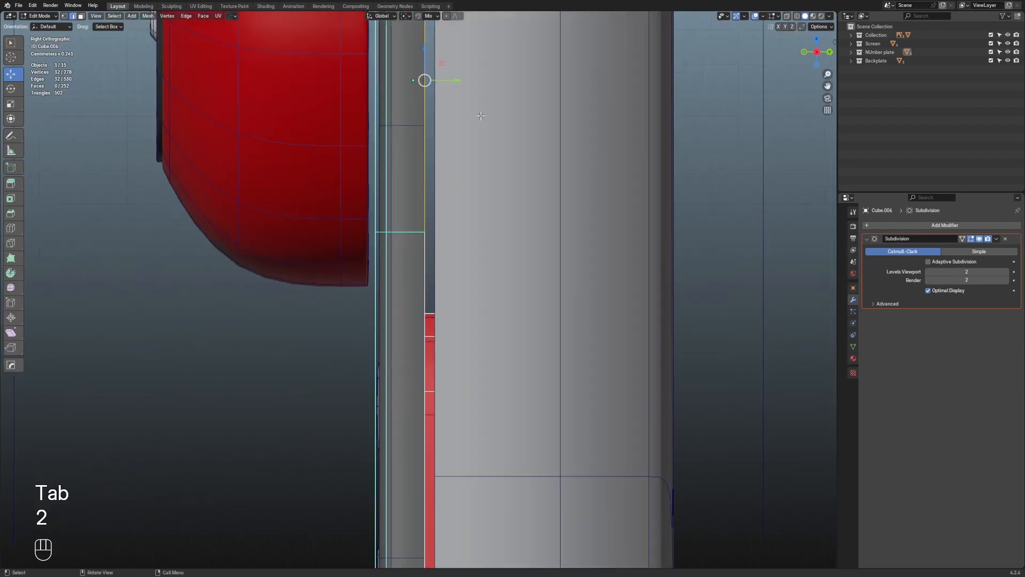
scroll(481, 116, down, 1)
shift+middle_drag(488, 133, 471, 208)
scroll(471, 208, up, 3)
scroll(491, 299, down, 5)
shift+middle_drag(512, 378, 528, 259)
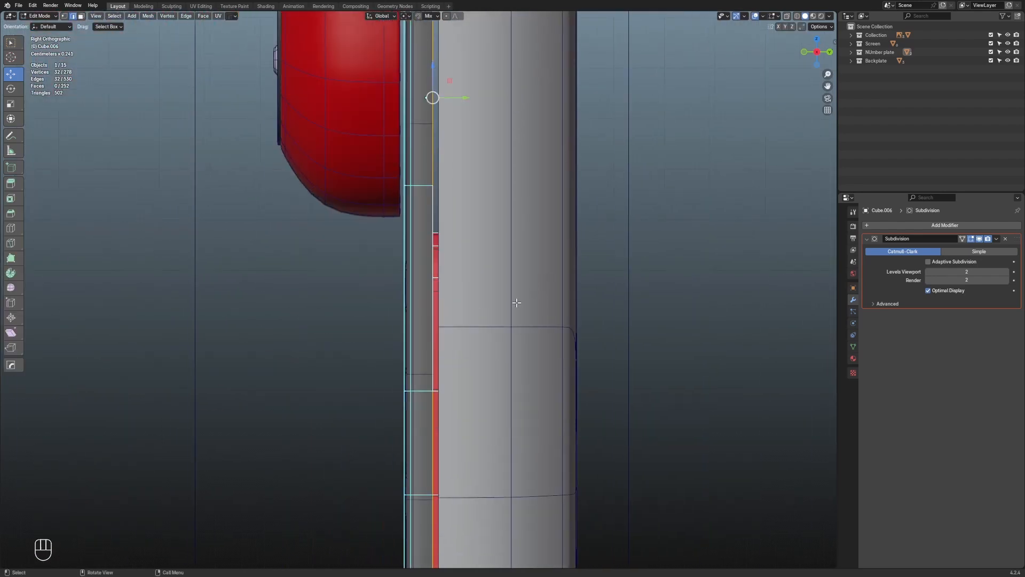
scroll(516, 302, up, 4)
key(g)
key(y)
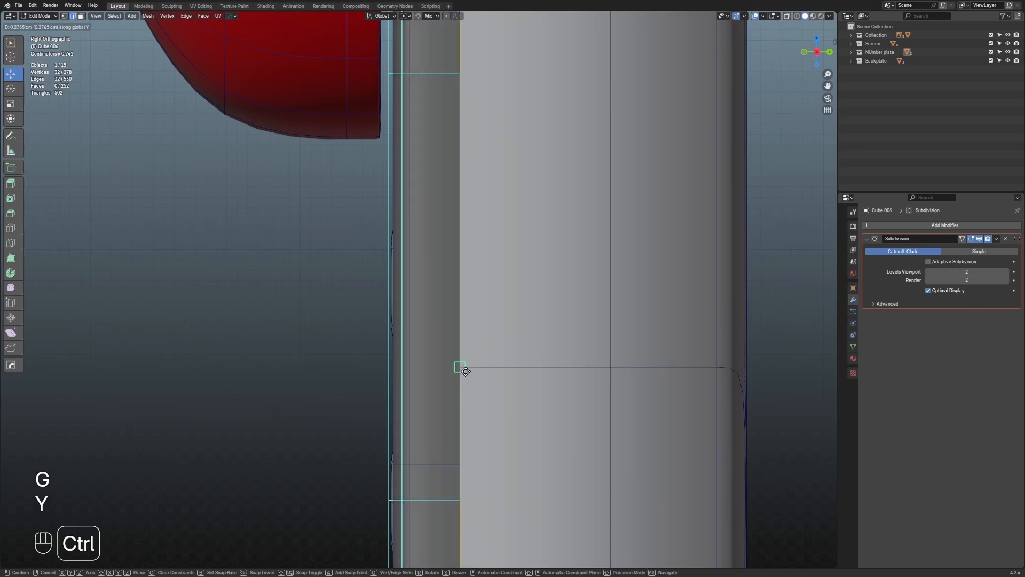
click(465, 371)
scroll(585, 332, down, 5)
key(Tab)
key(shift+alt+z)
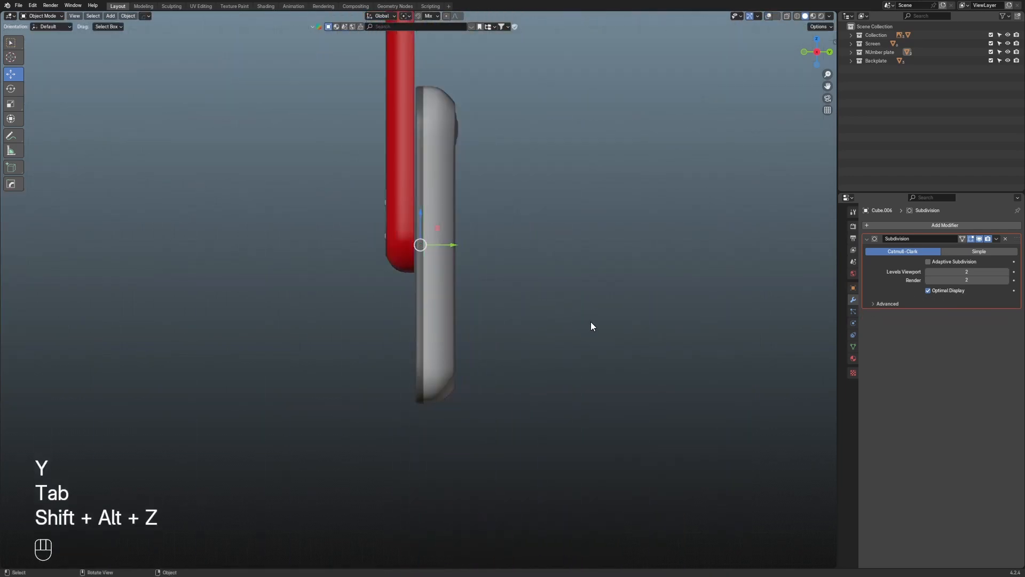
Set the viewport display colour of the square camera cover to black
scroll(591, 321, down, 4)
mouse_move(403, 327)
middle_down()
mouse_move(481, 317)
mouse_move(387, 316)
middle_up()
scroll(485, 316, up, 4)
middle_drag(516, 227, 505, 251)
click(380, 231)
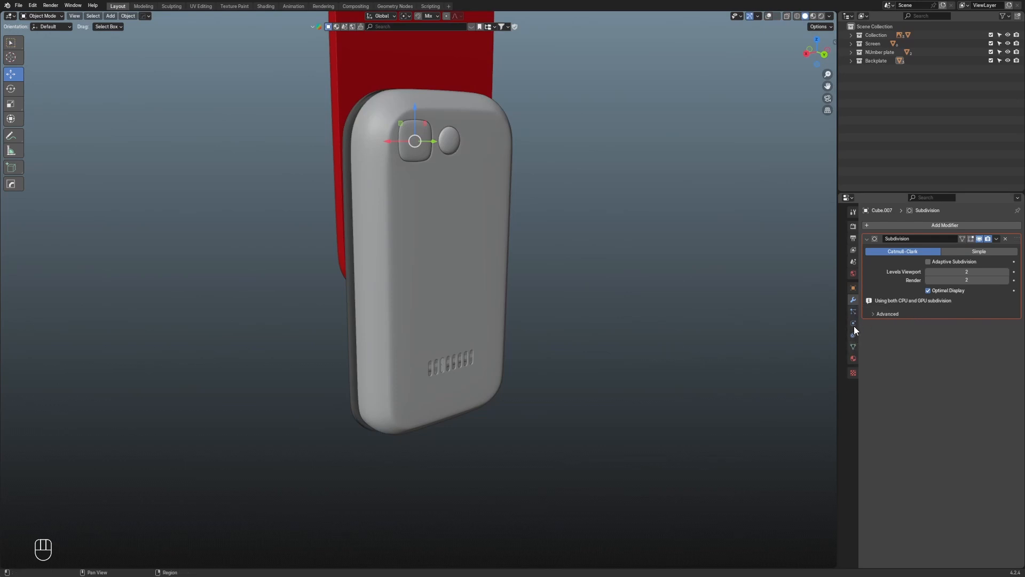
click(853, 358)
click(853, 288)
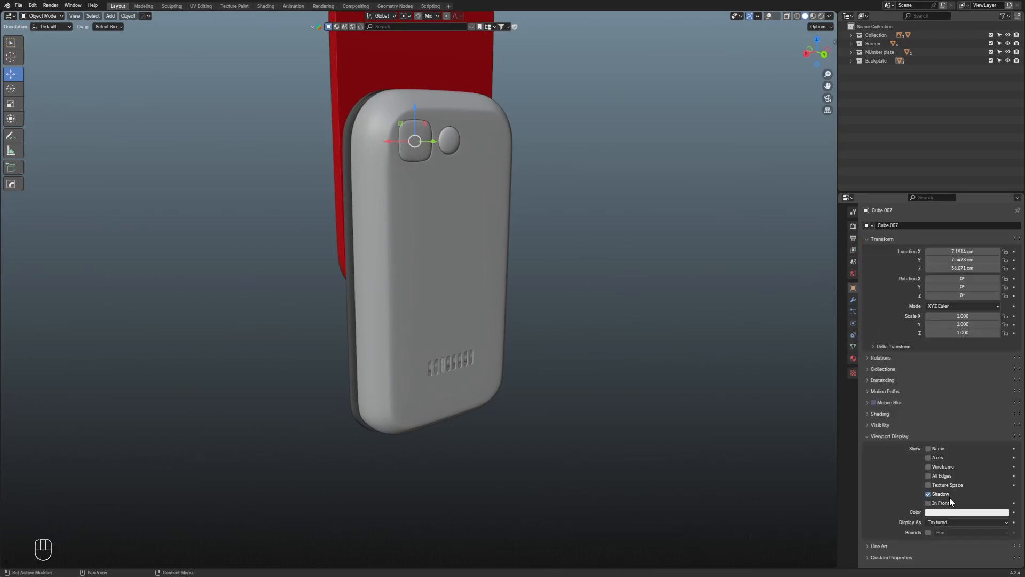
click(953, 512)
drag(1005, 423, 1004, 458)
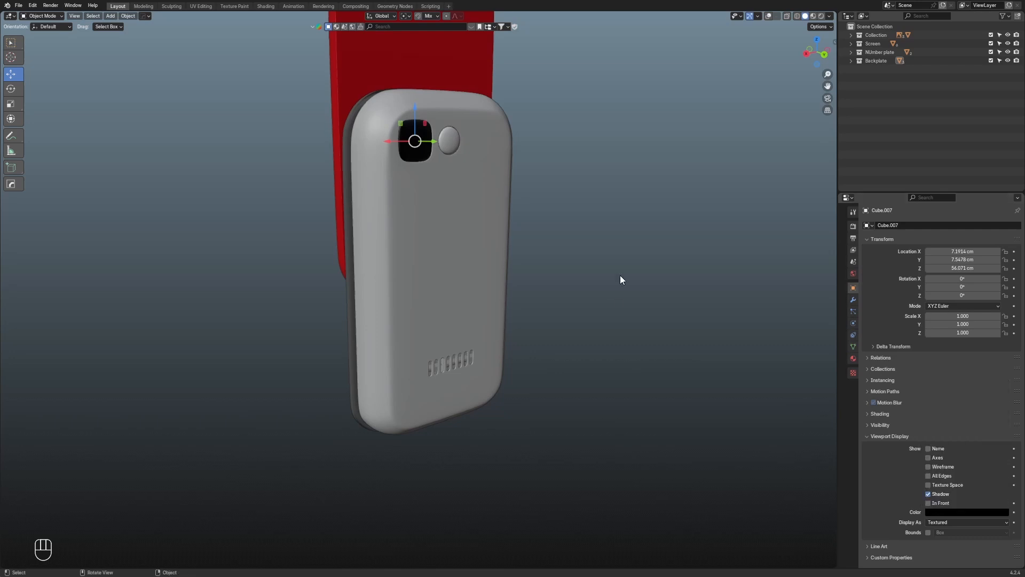
Lighten the viewport display colour of the square camera cover slightly to a very dark grey
scroll(656, 272, up, 3)
middle_drag(656, 272, 589, 248)
shift+middle_drag(590, 248, 596, 344)
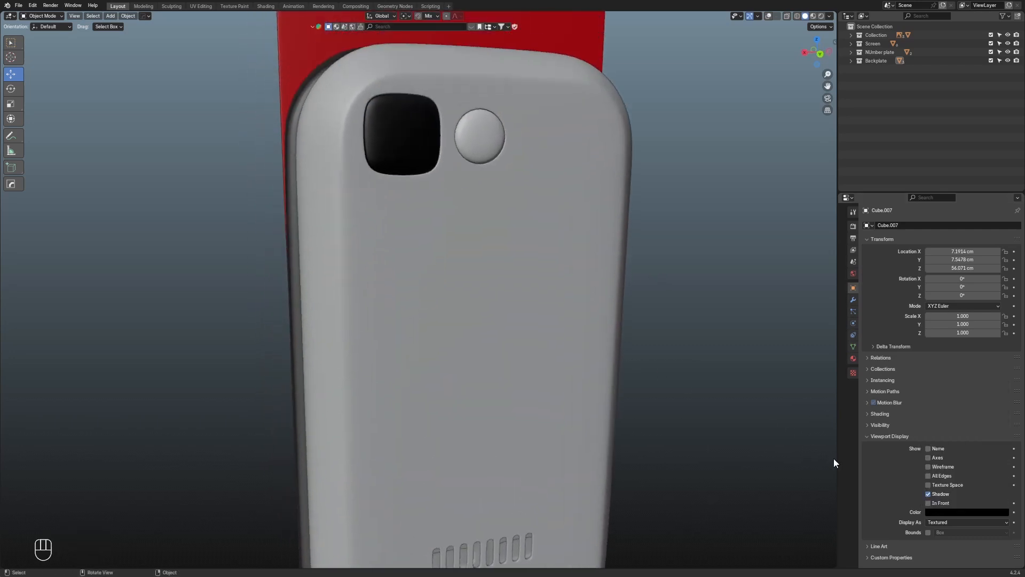
click(981, 511)
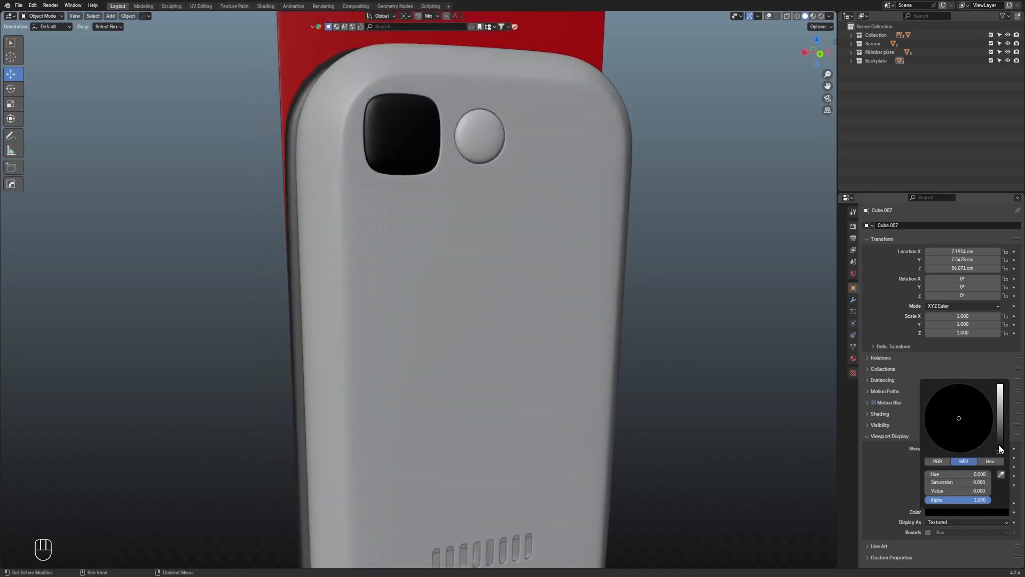
drag(999, 447, 999, 443)
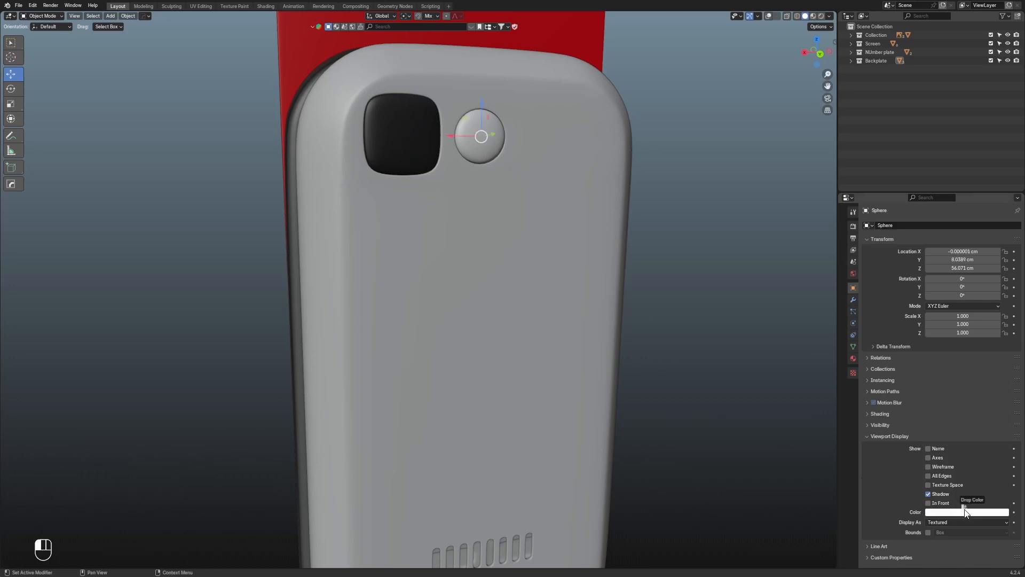
Set the viewport display colour of the round lens beside the camera cover to white
click(984, 510)
mouse_move(1000, 387)
mouse_down()
mouse_move(1000, 418)
mouse_move(1000, 383)
mouse_up()
middle_drag(695, 518, 679, 457)
scroll(705, 451, down, 2)
middle_drag(586, 464, 610, 467)
scroll(576, 405, up, 2)
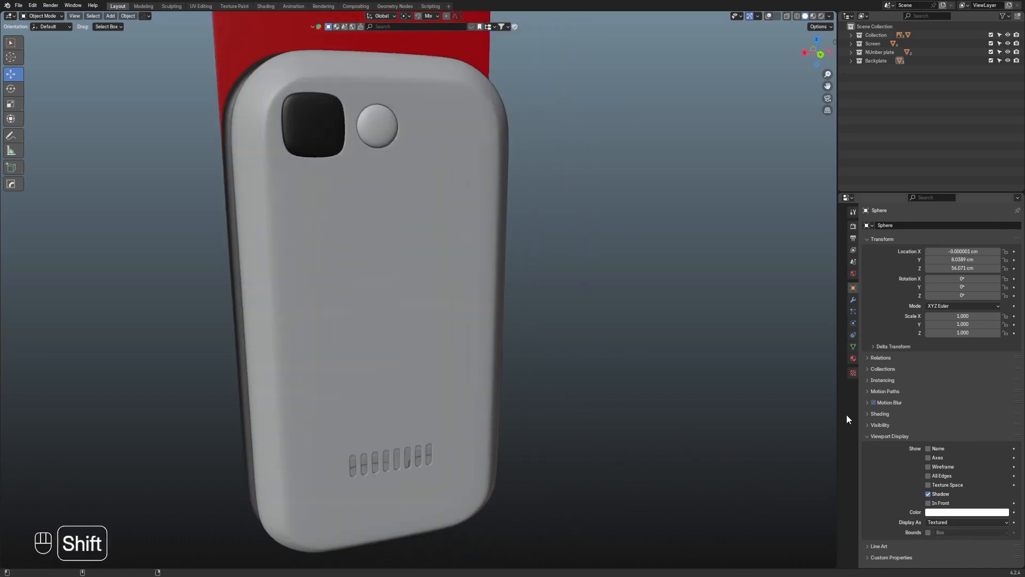
click(892, 425)
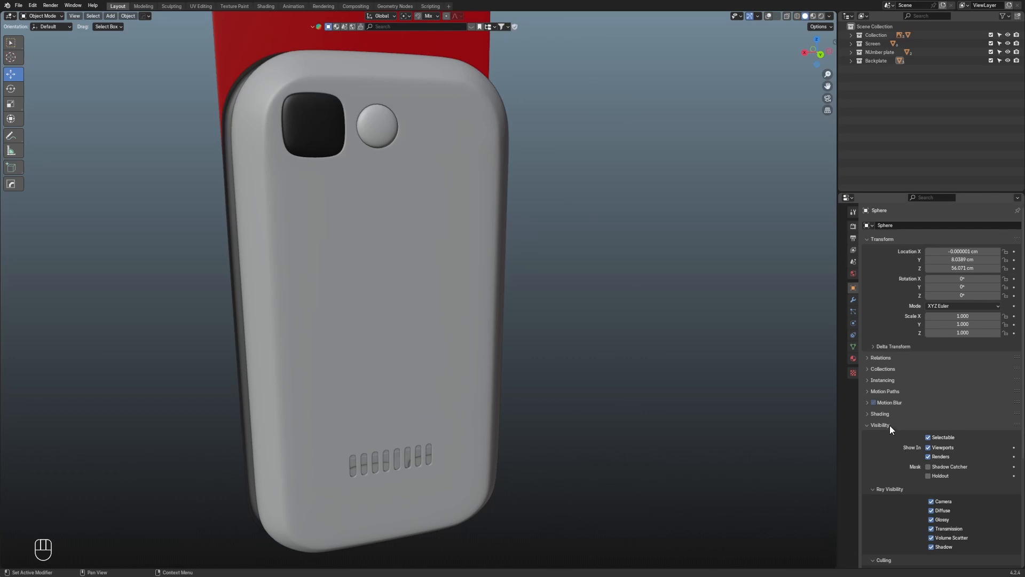
click(889, 426)
click(897, 436)
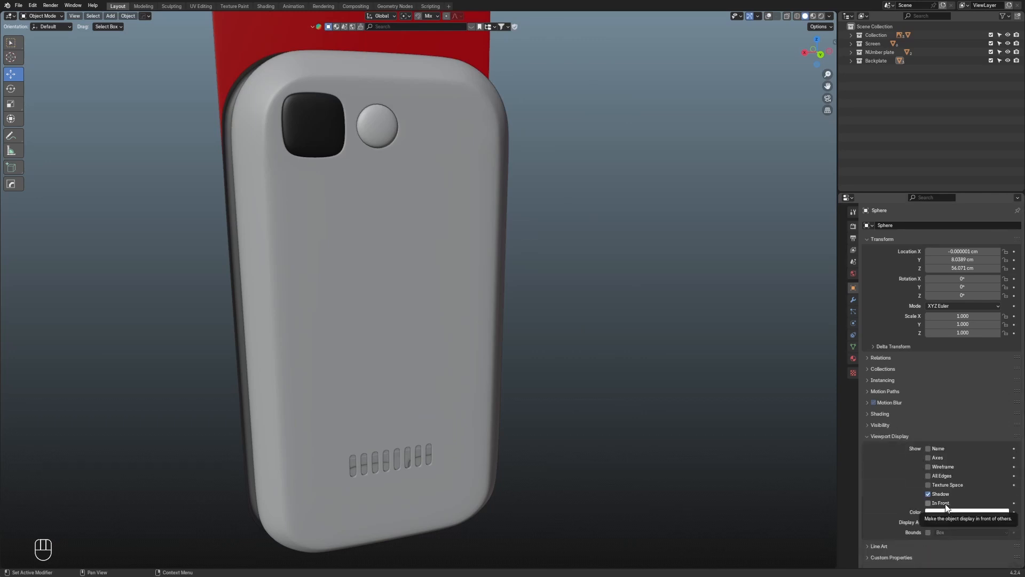
click(958, 521)
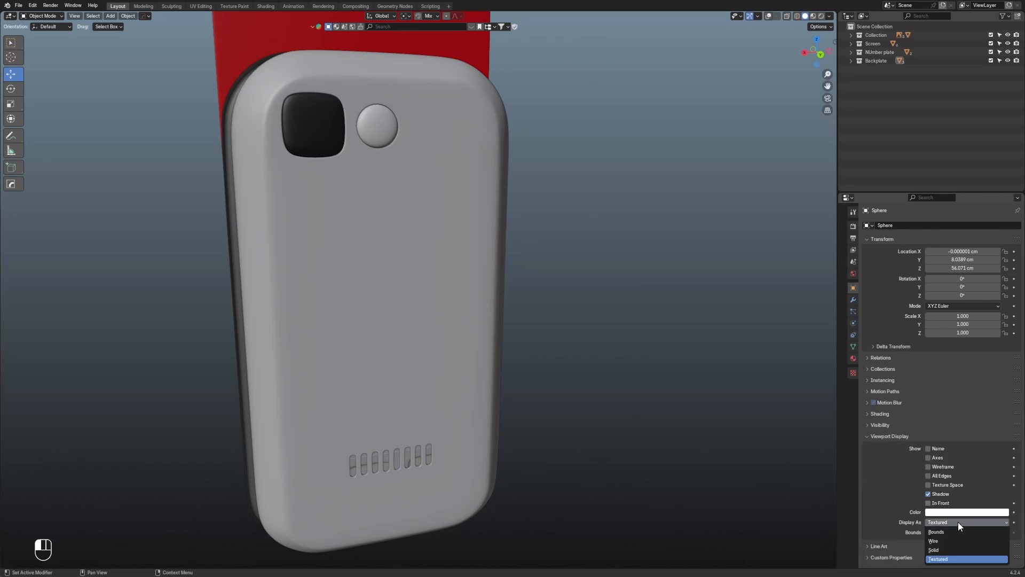
Examine the back cover's alignment with the other phone parts from the back, front and top, with the viewport overlays shown
scroll(553, 215, up, 1)
middle_drag(533, 218, 554, 210)
shift+middle_drag(554, 210, 578, 321)
click(409, 231)
scroll(534, 297, down, 4)
click(610, 316)
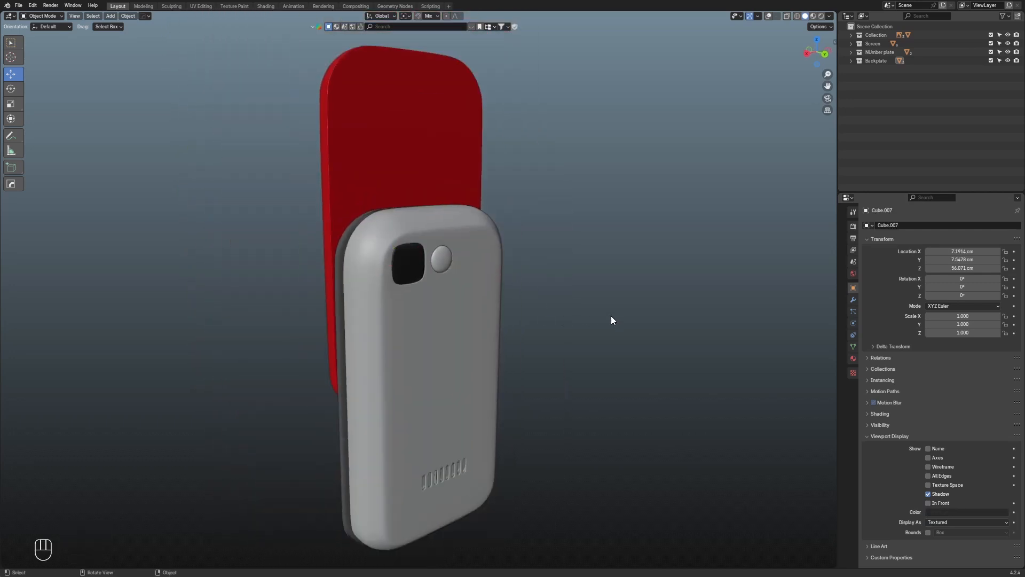
scroll(611, 316, down, 2)
scroll(547, 315, up, 2)
middle_drag(547, 316, 551, 289)
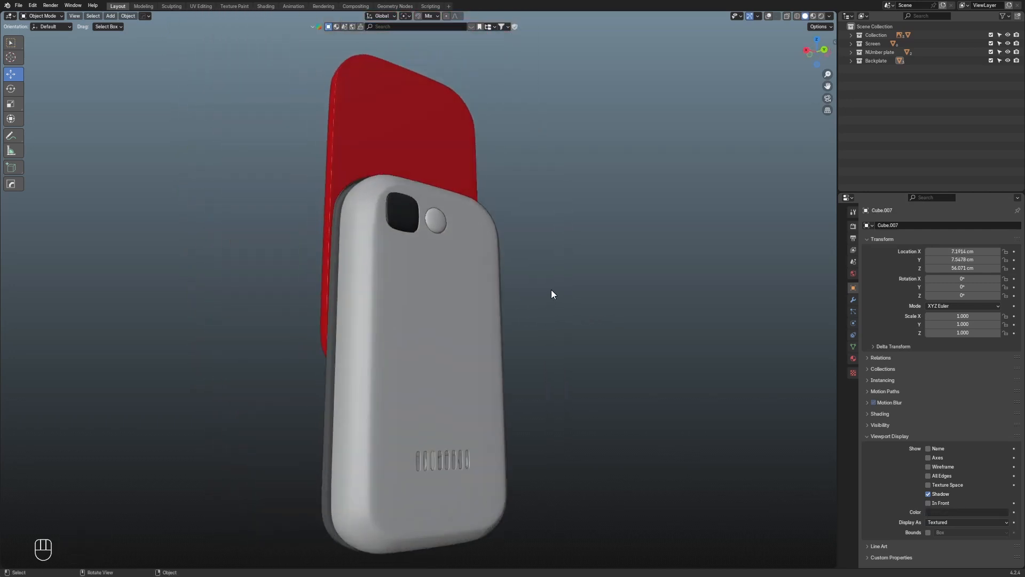
shift+middle_drag(550, 430, 550, 375)
scroll(537, 385, down, 1)
key(KP_1)
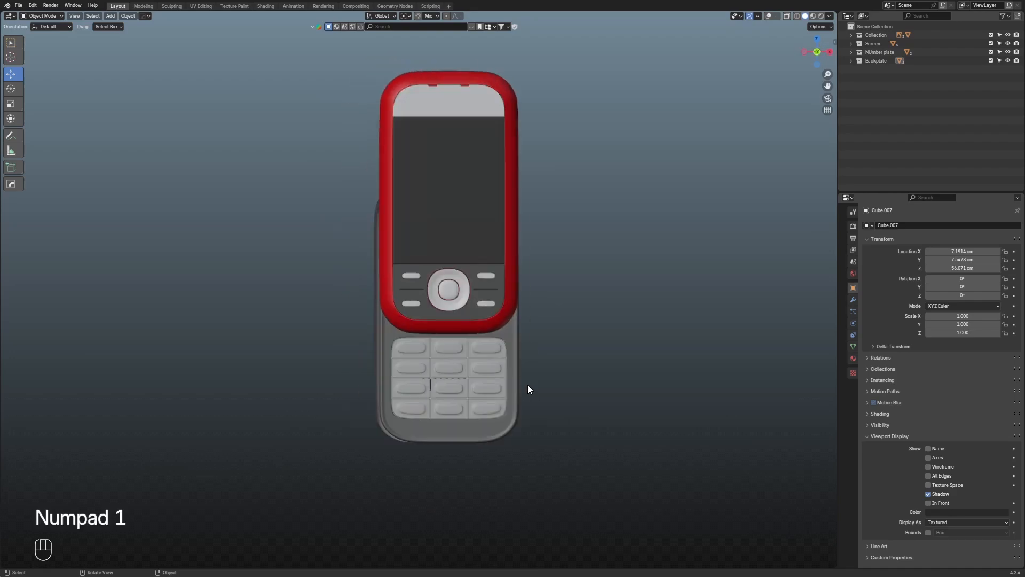
key(shift+alt+z)
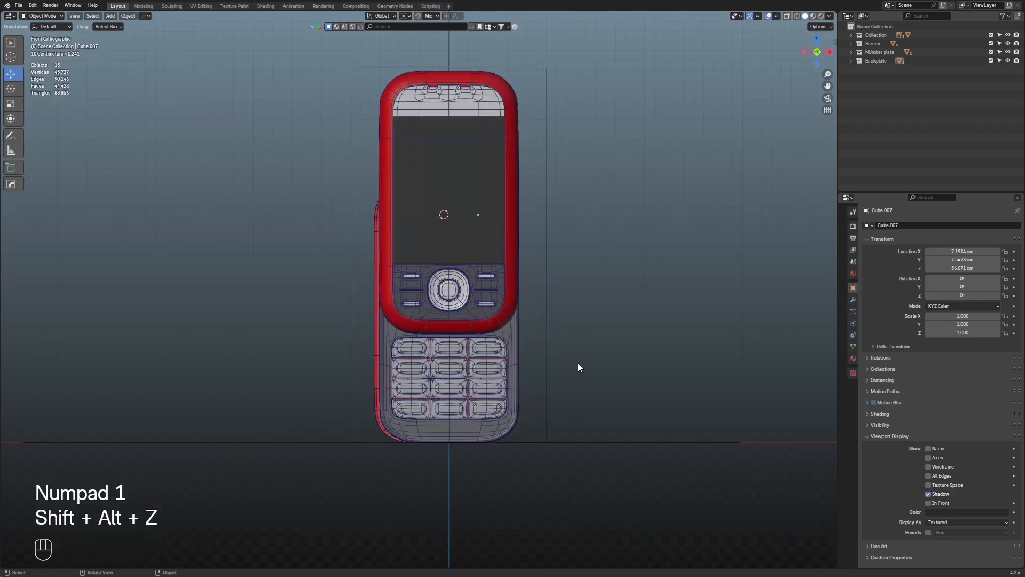
middle_drag(578, 363, 447, 357)
key(ctrl+z)
key(ctrl+z)
key(KP_7)
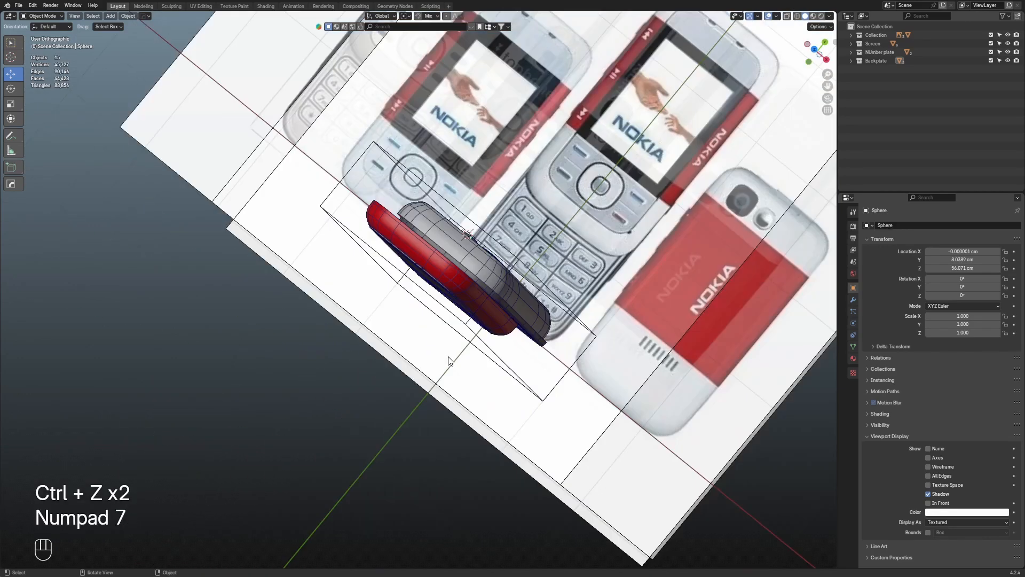
scroll(428, 320, up, 4)
shift+middle_drag(382, 229, 421, 232)
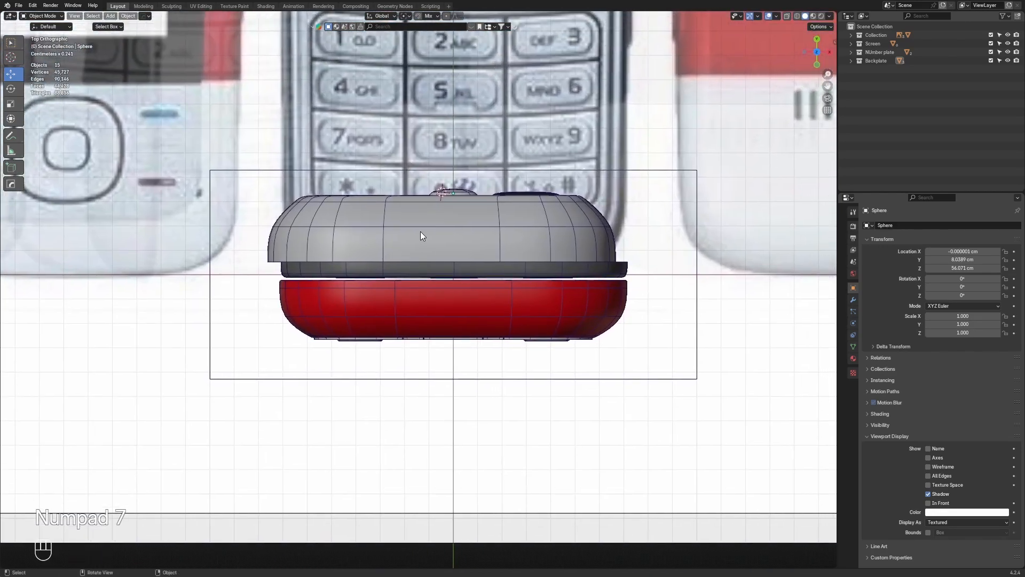
Select the back cover together with the round lens and the square camera cover
click(421, 231)
key(KP_Decimal)
middle_drag(600, 261, 408, 225)
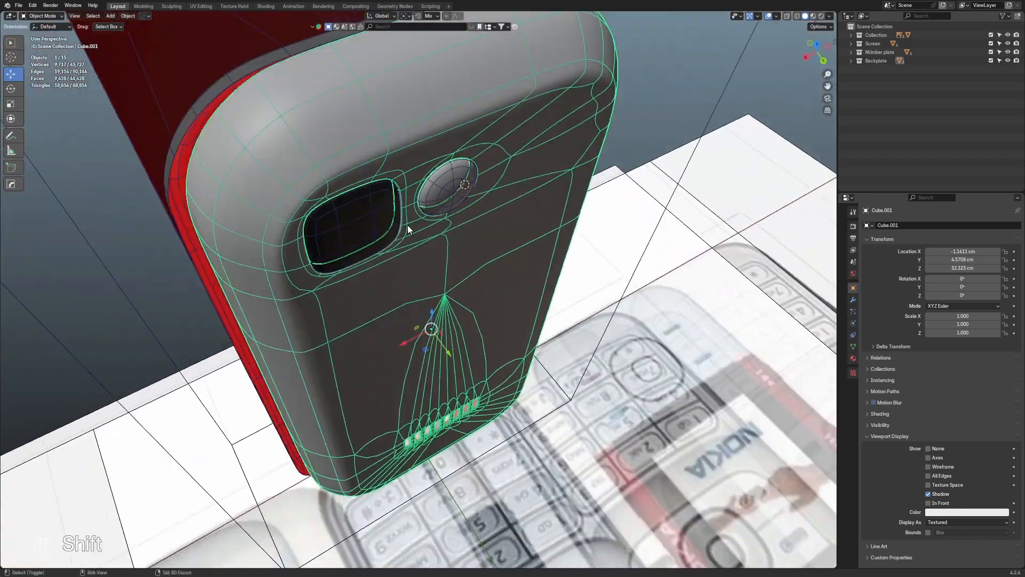
shift+click(442, 184)
shift+click(364, 220)
shift+click(341, 172)
middle_drag(341, 172, 363, 172)
key(Tab)
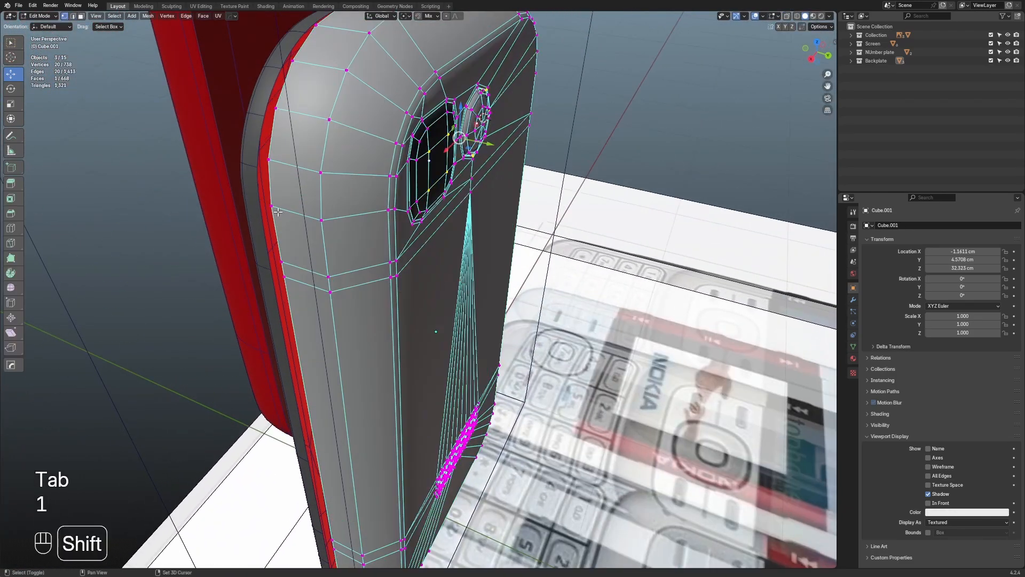
middle_drag(287, 269, 463, 225)
key(a)
key(Tab)
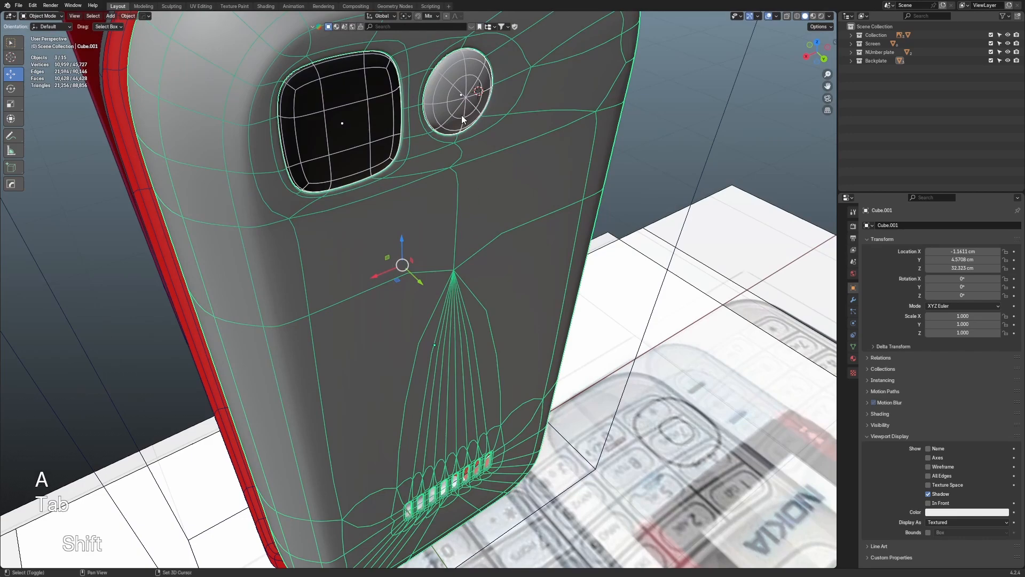
scroll(462, 116, down, 3)
key(Tab)
shift+middle_drag(350, 128, 414, 262)
scroll(396, 266, up, 4)
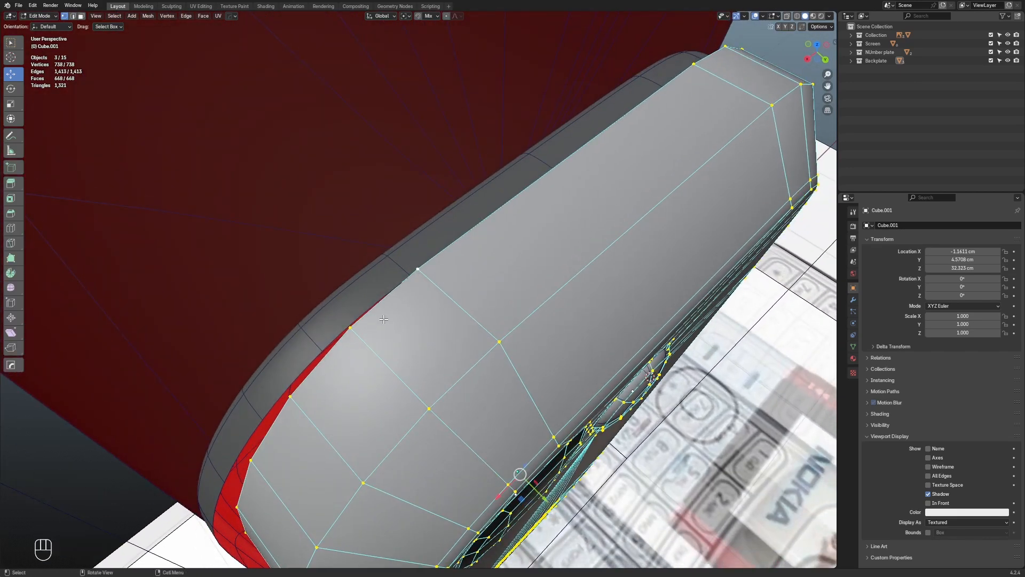
key(g)
key(y)
key(x)
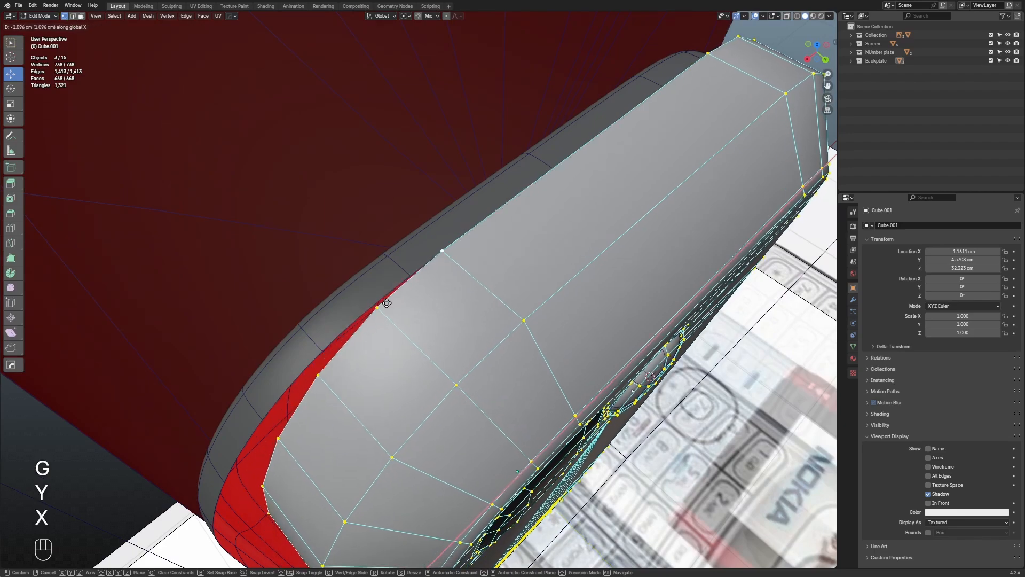
key(ctrl)
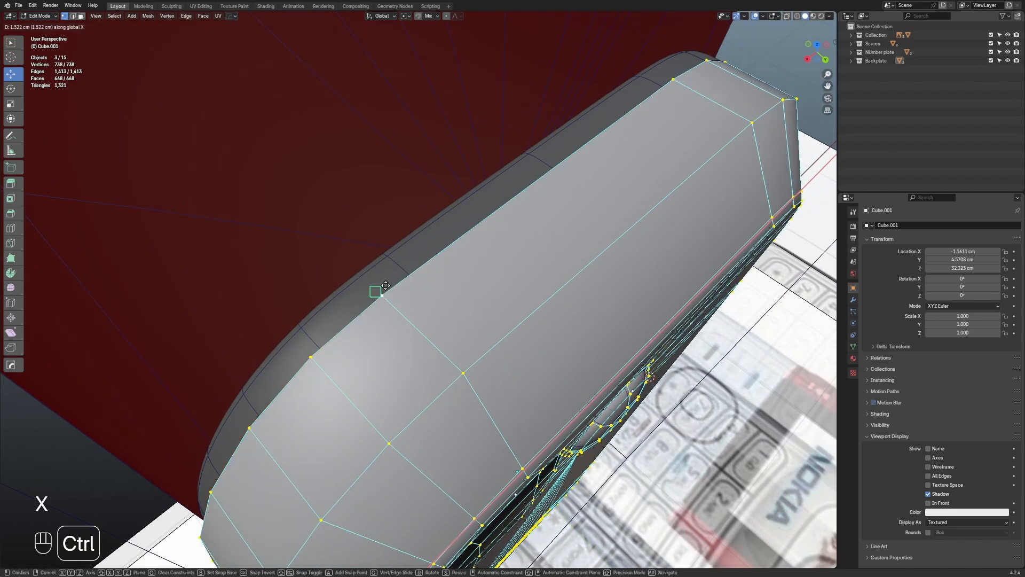
right_click(339, 338)
scroll(422, 321, down, 4)
middle_drag(477, 300, 360, 291)
key(Tab)
Move the back cover and both camera parts about 1.168 cm along X to line up with the number plate
key(KP_7)
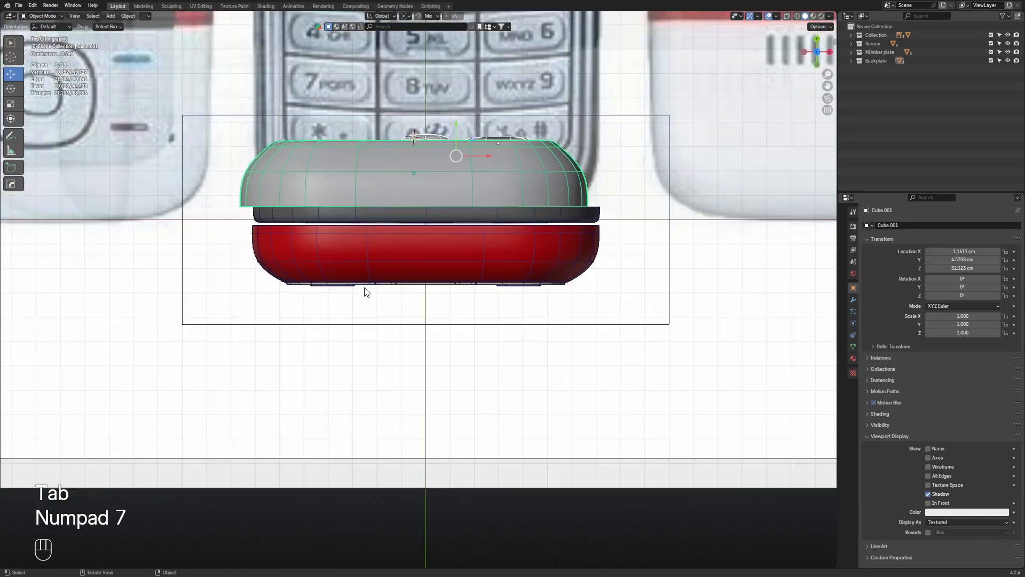
scroll(367, 291, up, 6)
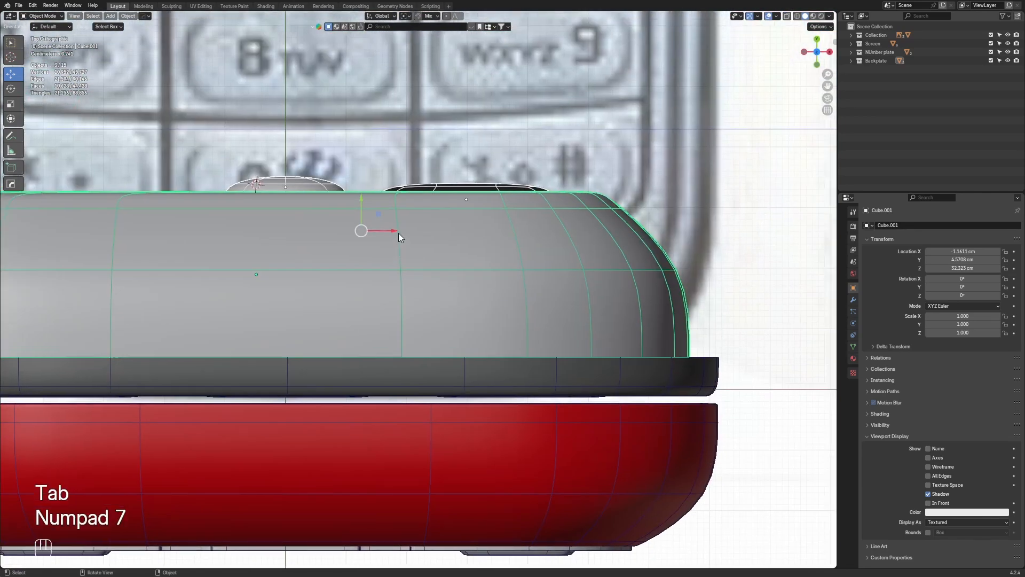
drag(398, 233, 428, 231)
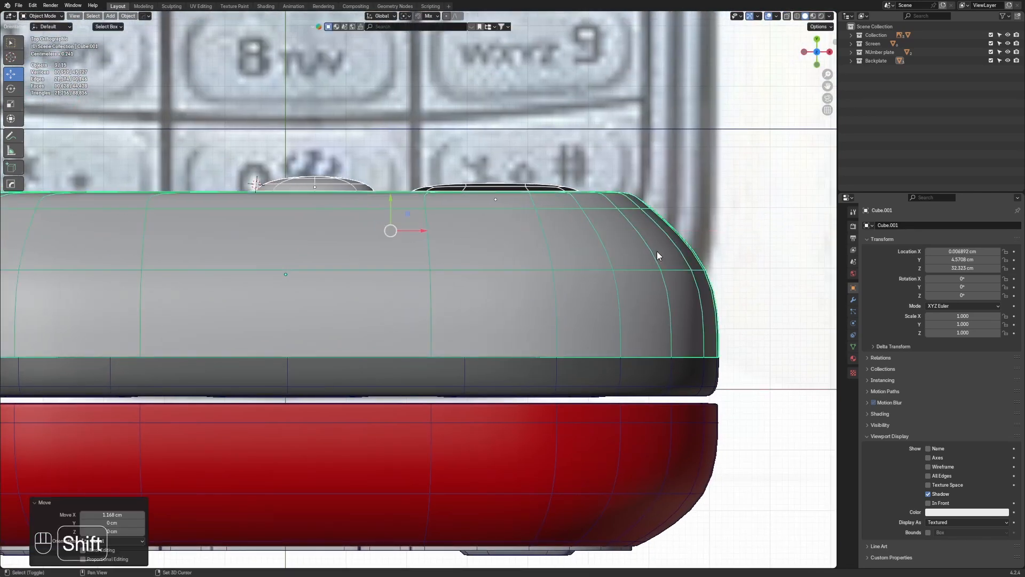
Fine-adjust the back cover and camera parts by about -0.0068 cm along X so their side edge meets the number plate's
shift+middle_drag(658, 253, 501, 210)
scroll(614, 270, up, 4)
shift+middle_drag(677, 303, 547, 275)
scroll(585, 289, up, 3)
shift+middle_drag(673, 326, 498, 190)
scroll(500, 168, down, 12)
shift+middle_drag(492, 235, 512, 187)
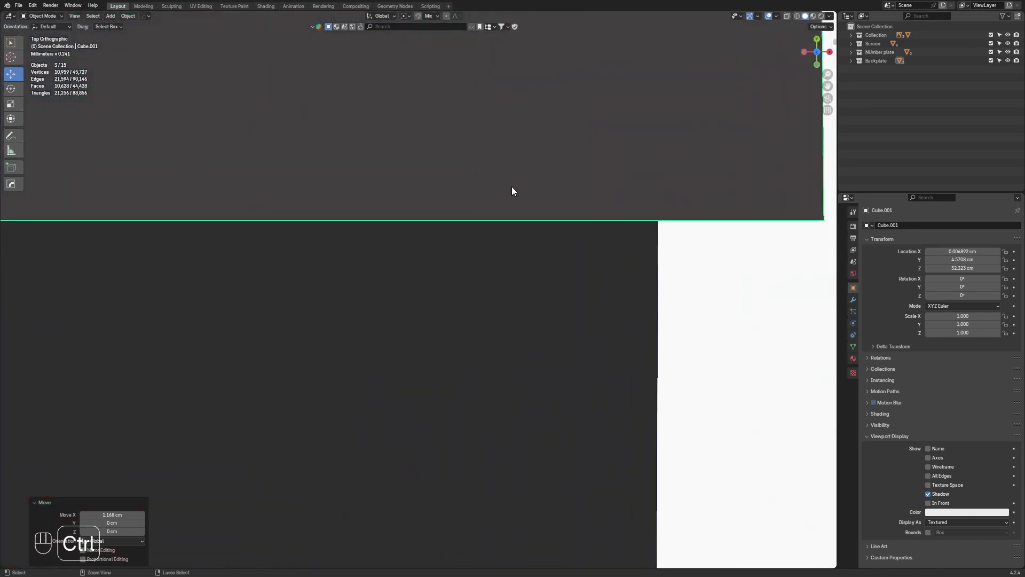
shift+middle_drag(658, 201, 529, 283)
key(g)
key(y)
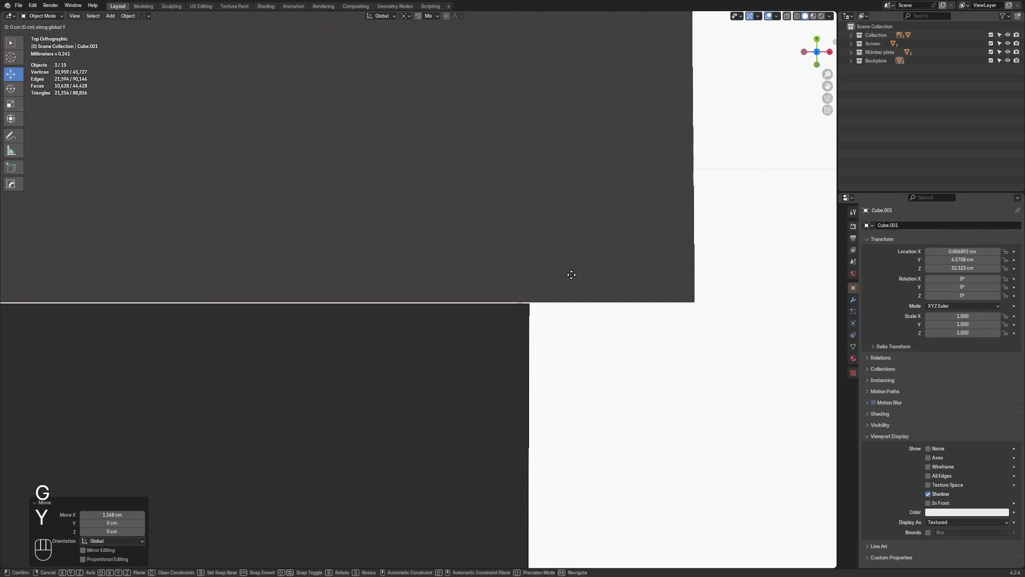
key(x)
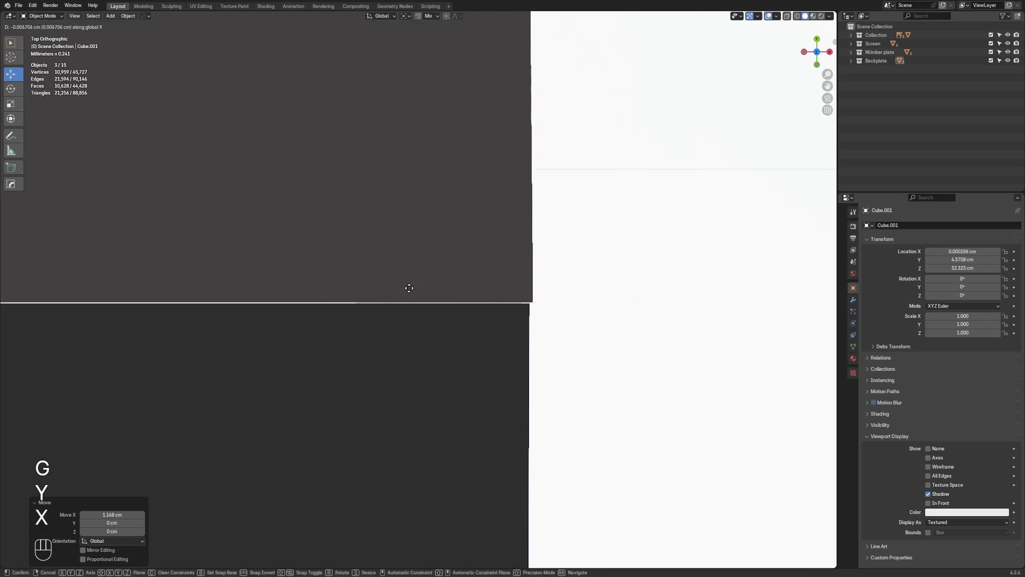
click(406, 288)
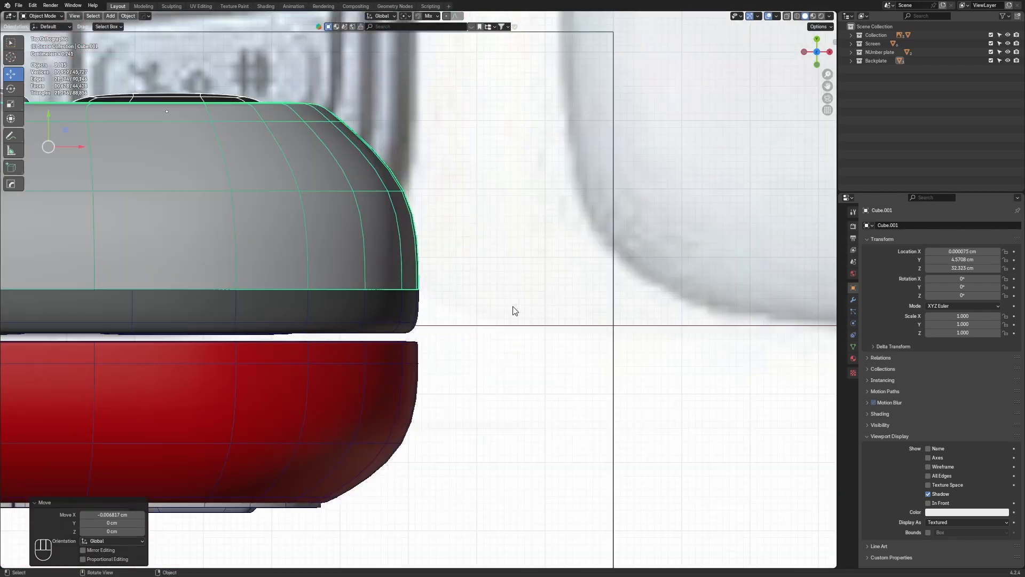
Apply all transforms to the back cover and camera parts and set their origins to their geometry
middle_drag(513, 311, 437, 228)
key(ctrl+a)
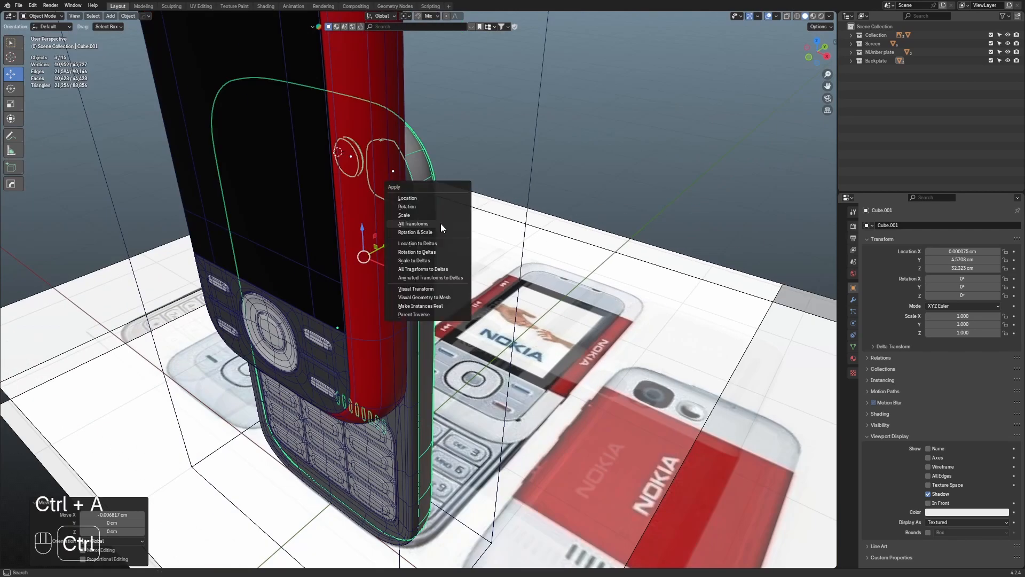
key(ctrl+a)
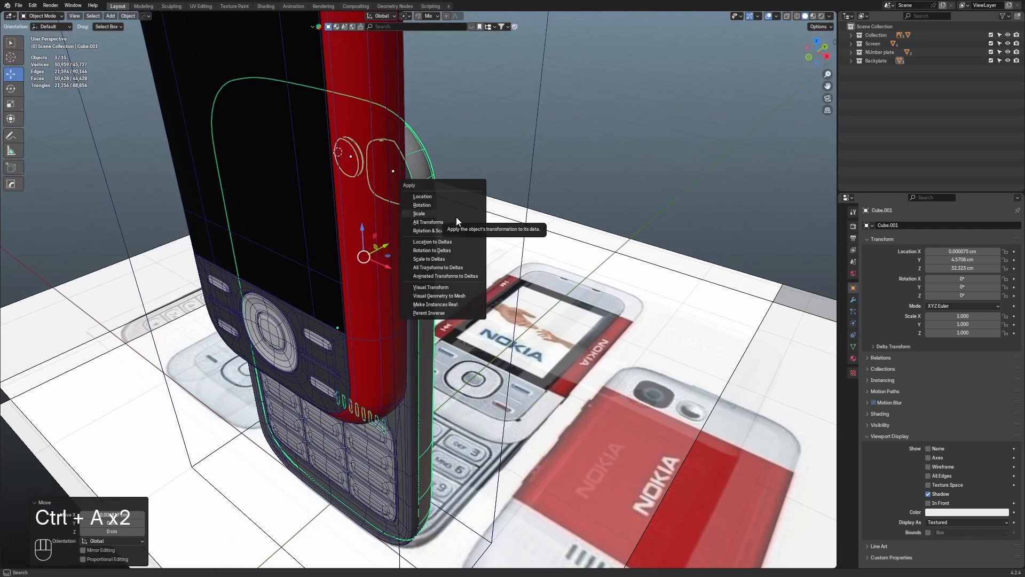
click(449, 222)
key(q)
mouse_move(550, 209)
mouse_move(620, 211)
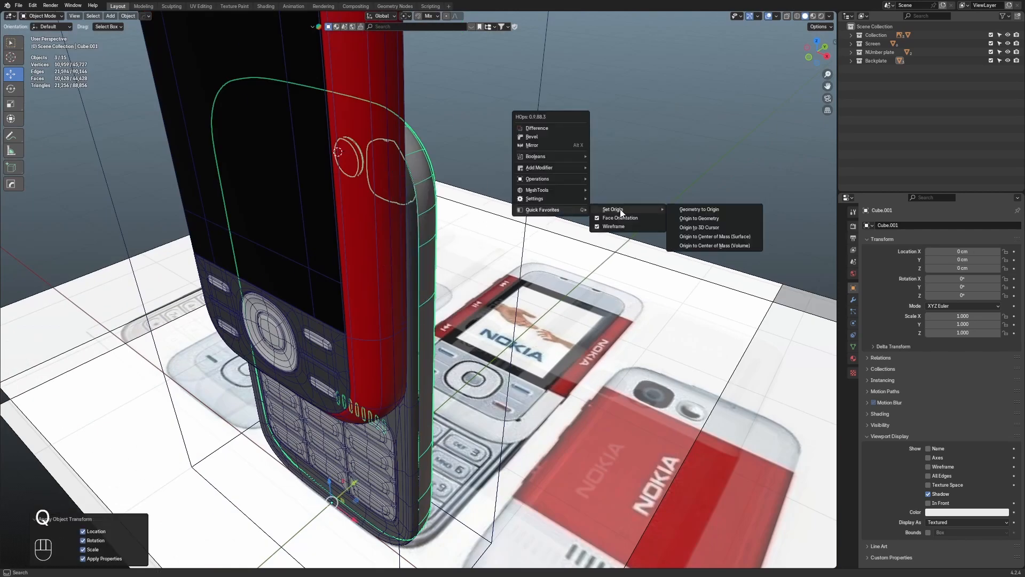
click(718, 218)
Isolate the back cover and open its mesh for edge editing, facing its hollow inner side
middle_drag(707, 212, 433, 303)
key(shift+alt+z)
mouse_move(418, 294)
middle_down()
mouse_move(418, 254)
mouse_move(354, 248)
mouse_move(332, 322)
mouse_move(419, 303)
middle_up()
scroll(426, 302, up, 5)
scroll(428, 287, up, 2)
key(shift+alt+z)
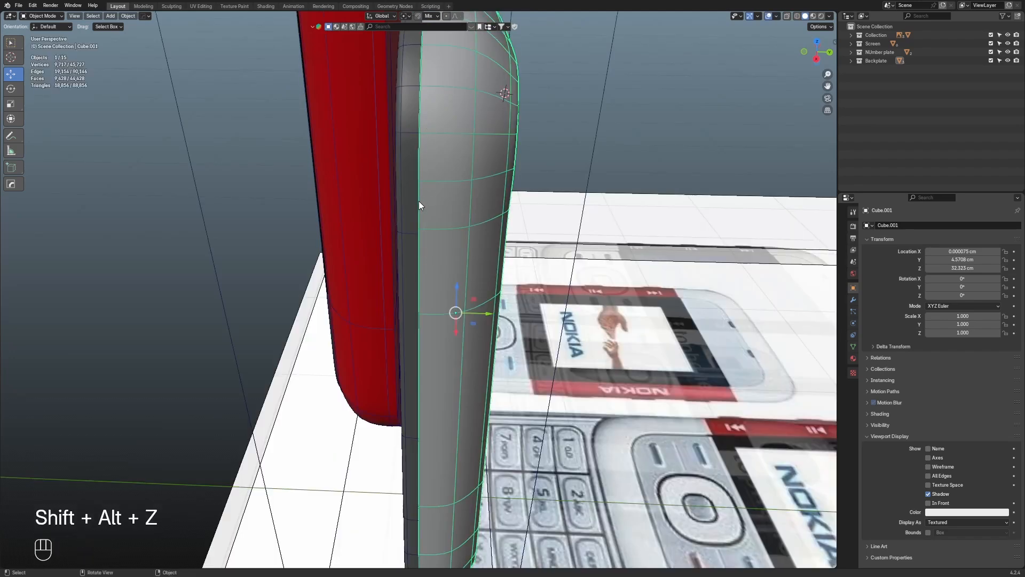
scroll(422, 193, down, 2)
key(shift+h)
middle_drag(428, 187, 444, 245)
key(Tab)
key(2)
scroll(444, 246, up, 1)
Extrude the back cover's open rim loop in place and scale the new loop inward to about 0.968
key(e)
right_click(445, 246)
key(alt+s)
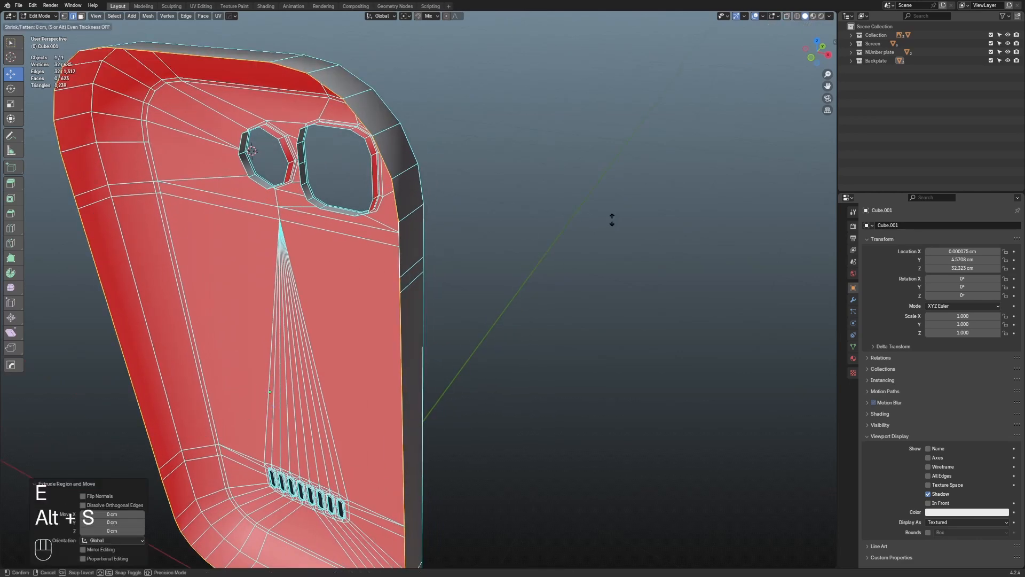
right_click(599, 229)
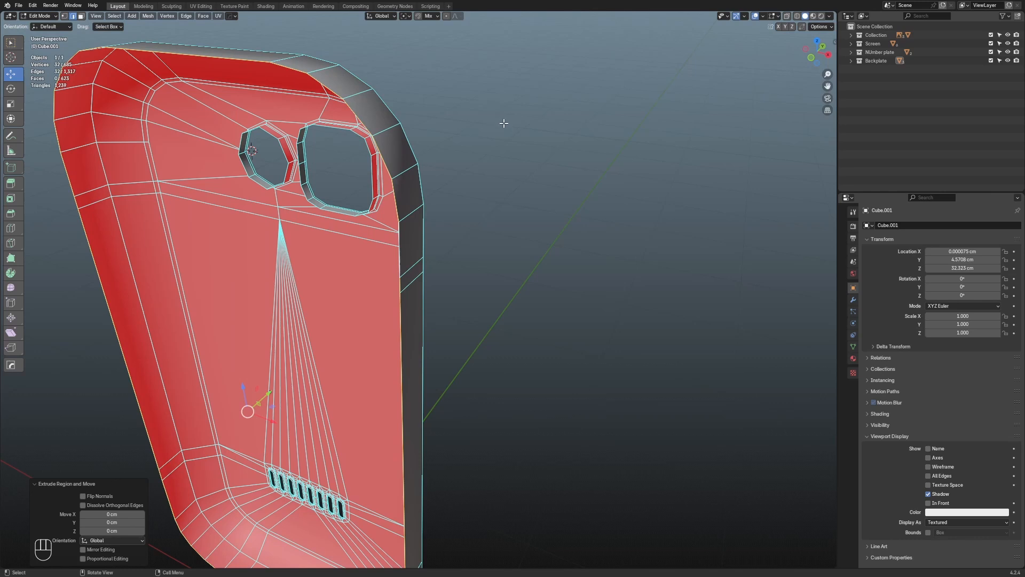
key(s)
click(593, 142)
key(s)
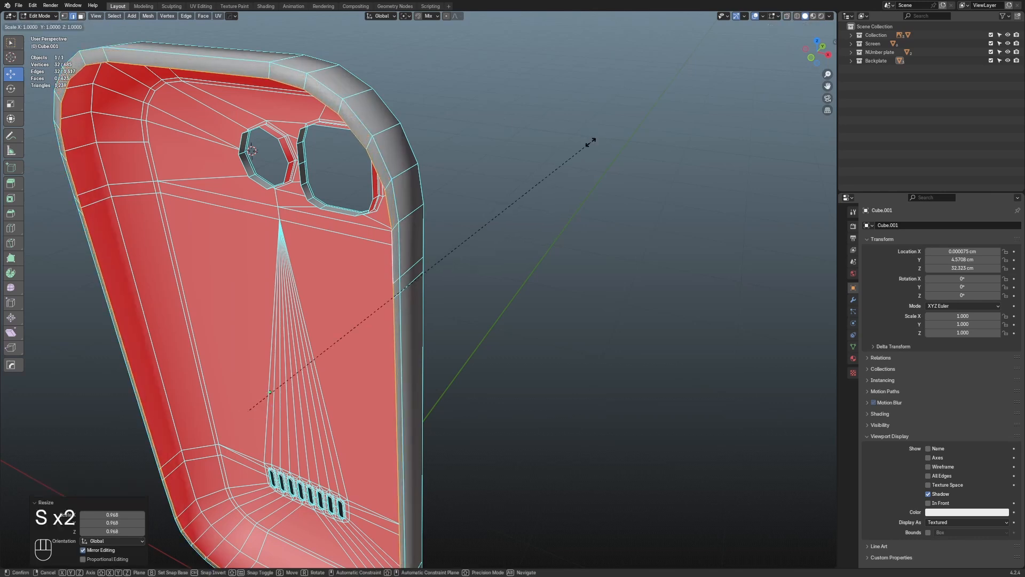
key(z)
right_click(599, 139)
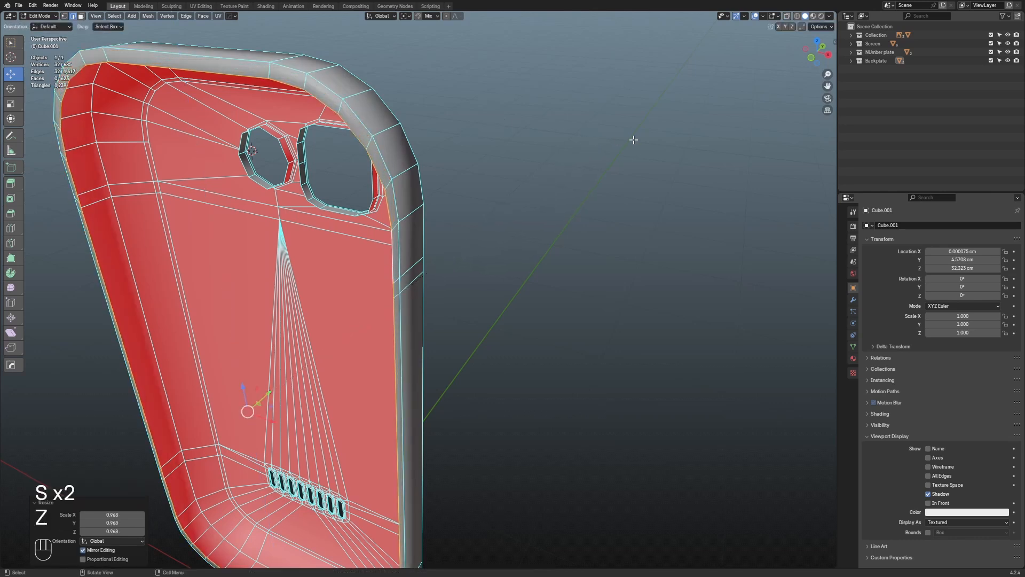
Merge the extruded inner loop at its center to cap the back cover's open side
key(m)
click(633, 139)
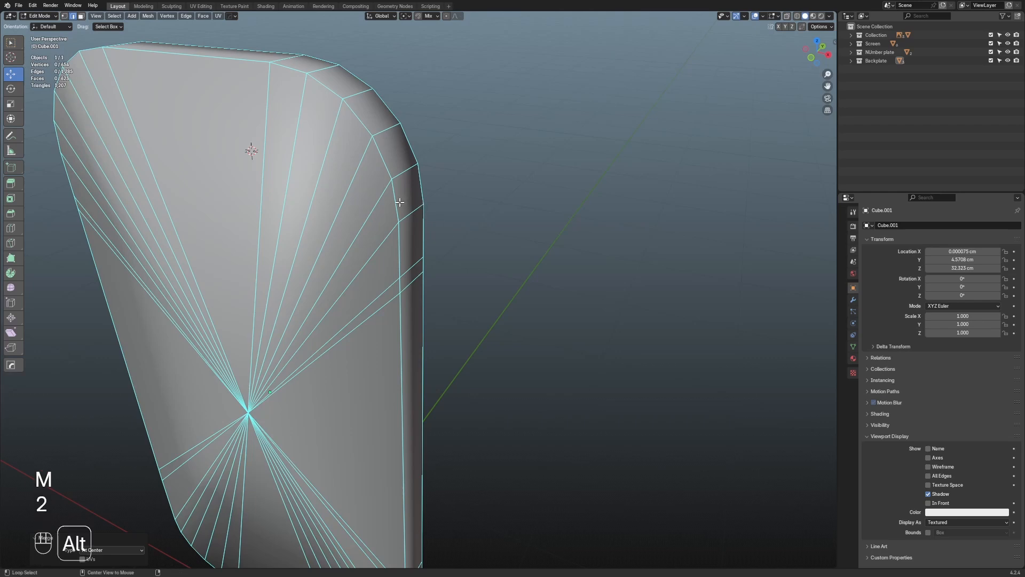
Bevel the edge loop around the back cover's capped side with two segments and leave mesh editing
alt+click(400, 202)
scroll(469, 211, up, 3)
key(ctrl+b)
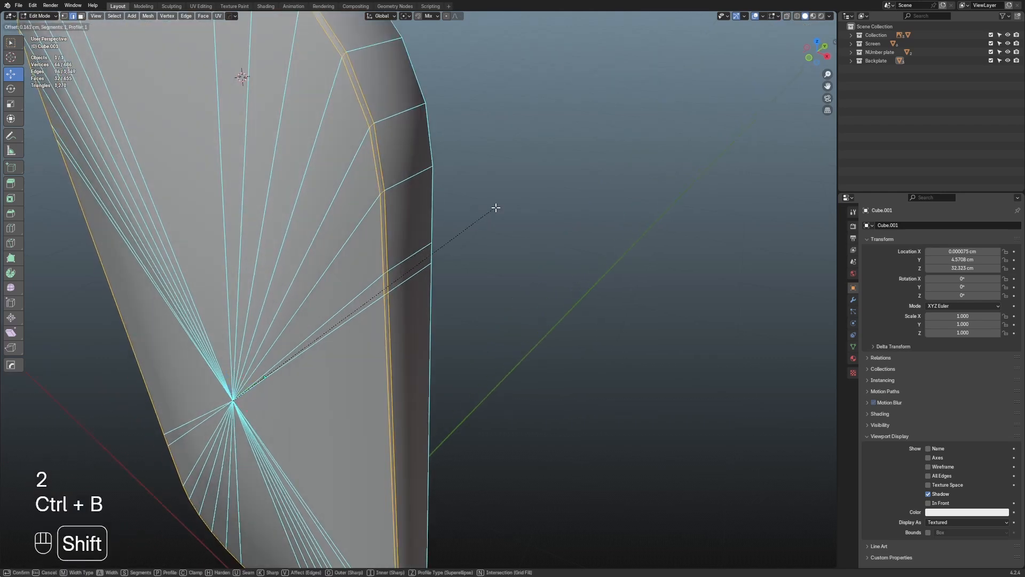
scroll(497, 208, up, 1)
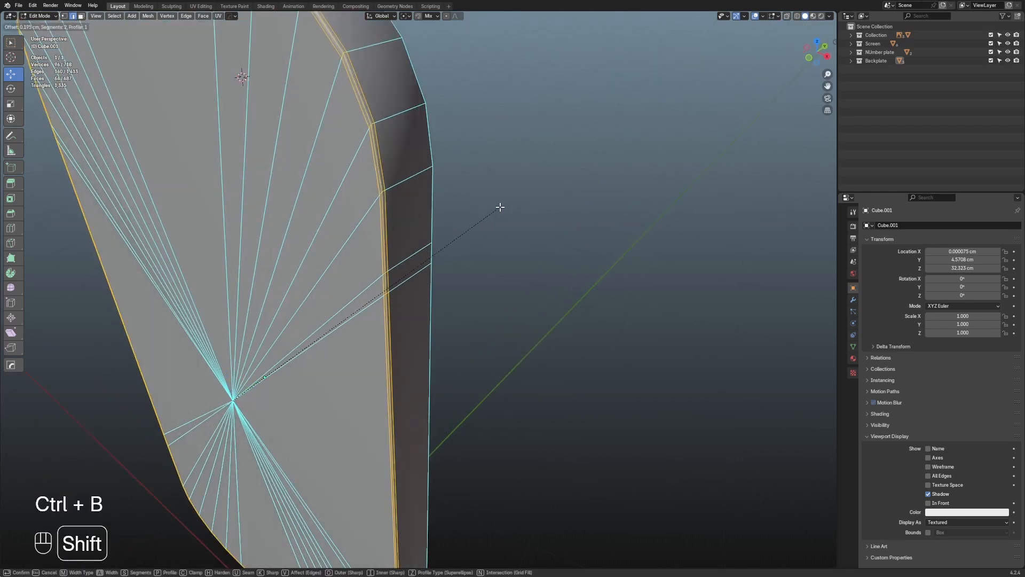
click(499, 207)
mouse_move(431, 216)
middle_down()
mouse_move(465, 220)
mouse_move(463, 199)
mouse_move(437, 197)
middle_up()
key(Tab)
middle_drag(542, 237, 512, 255)
click(513, 255)
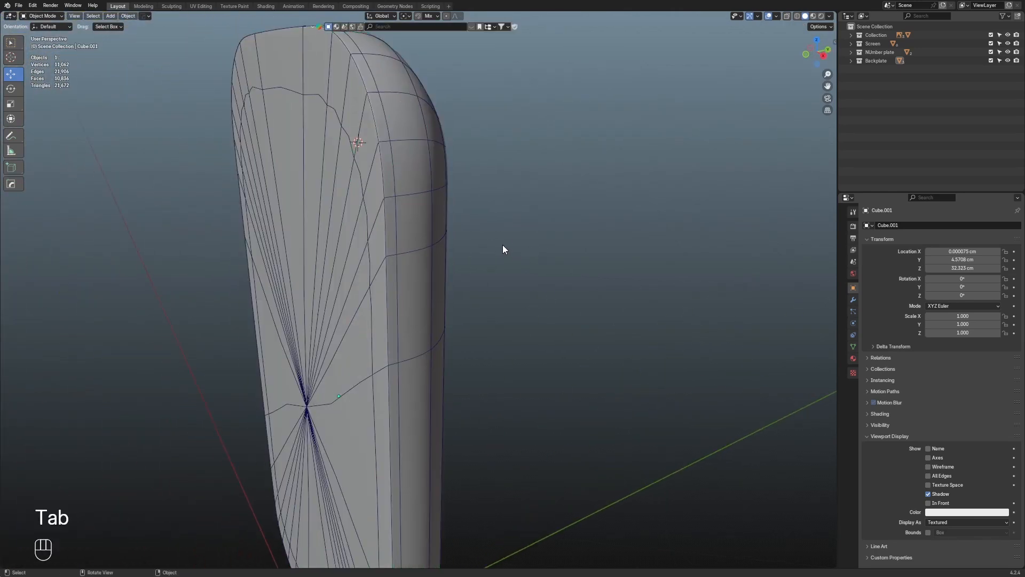
Unhide all parts, isolate the number plate and open its mesh for editing from its hollow inner side
key(alt+h)
click(375, 253)
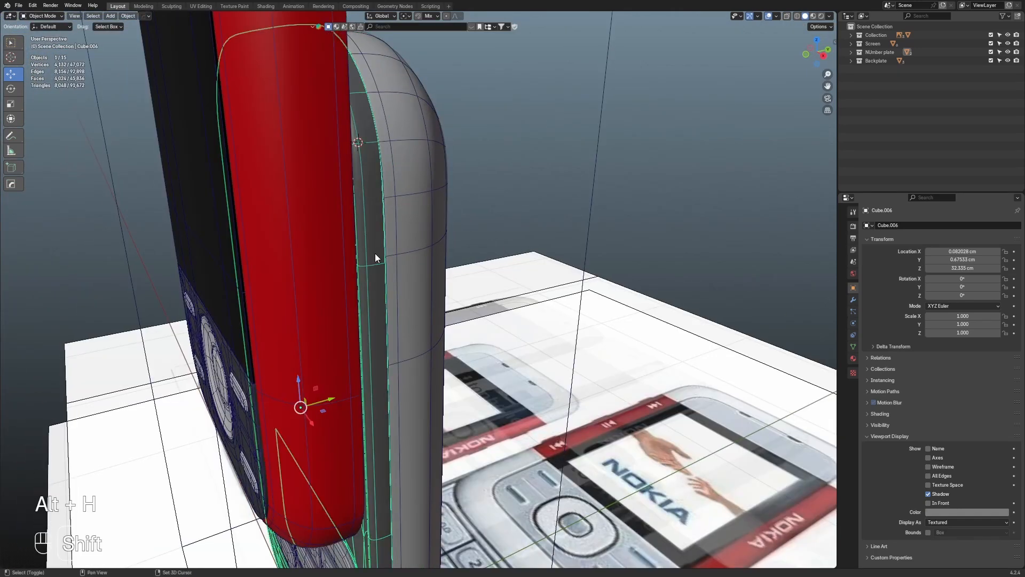
key(shift+h)
middle_drag(375, 253, 504, 270)
key(Tab)
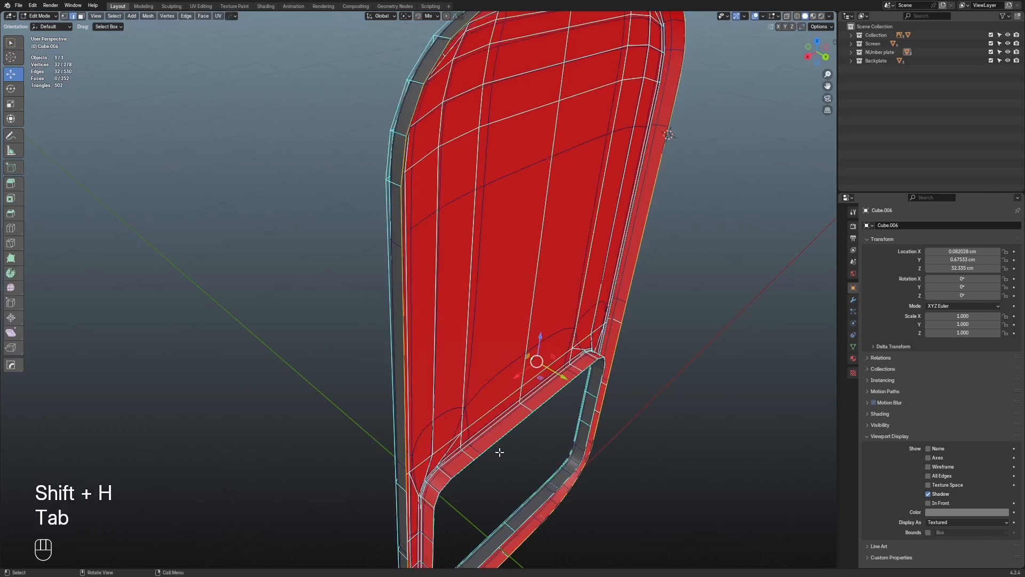
Move the inner edge loop of the number plate's keypad opening about -1.3 cm along Y
key(2)
alt+click(499, 452)
drag(553, 496, 542, 489)
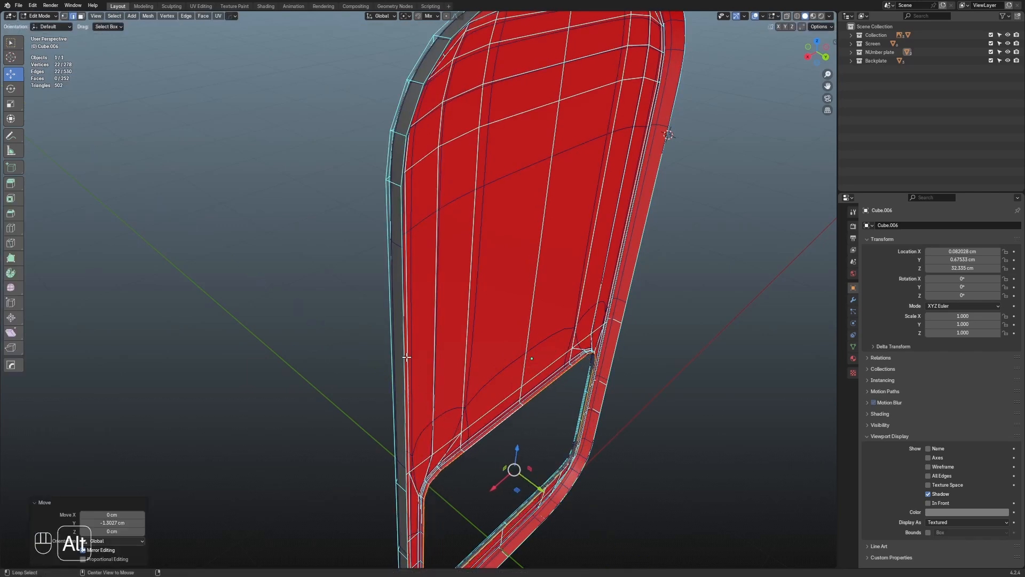
Extrude the number plate's open rim loop and merge the new loop at its center to cap the side
alt+click(407, 272)
middle_drag(410, 271, 433, 287)
key(e)
click(484, 266)
key(n)
key(a)
key(ctrl+z)
key(m)
click(443, 276)
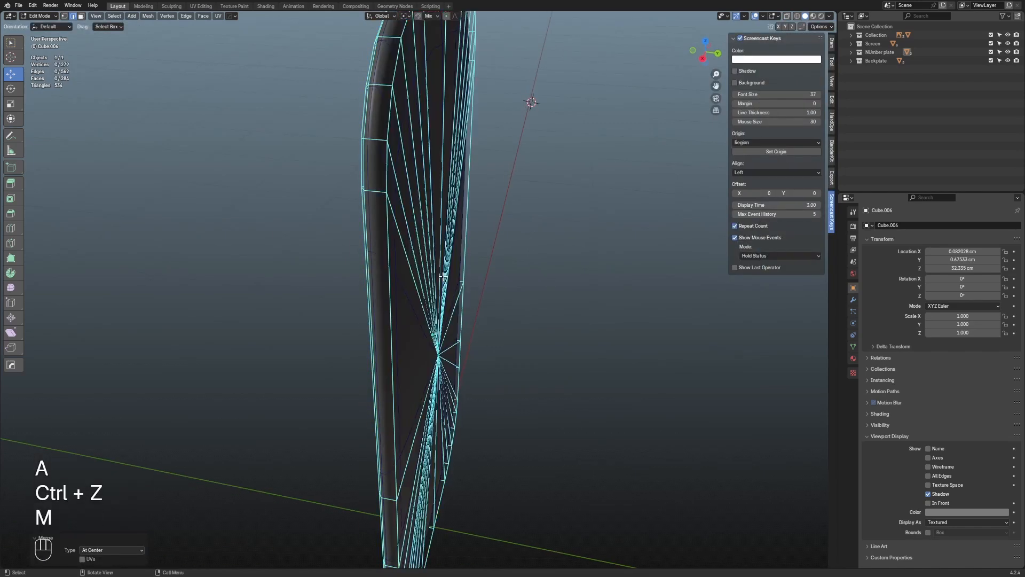
Bevel the number plate's capped rim loop with two segments at about 0.13 cm and leave mesh editing
middle_drag(546, 259, 474, 260)
alt+click(414, 254)
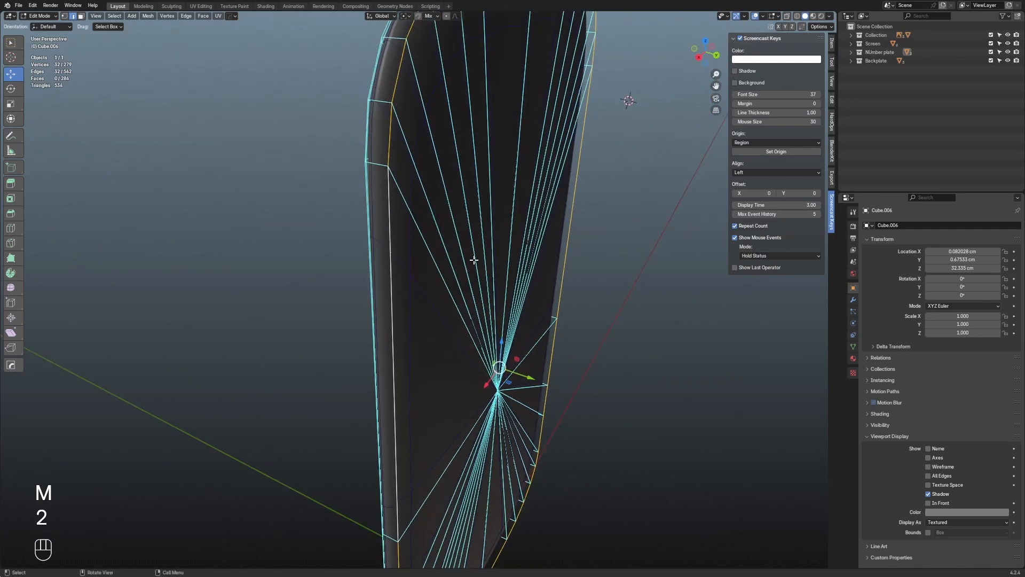
key(n)
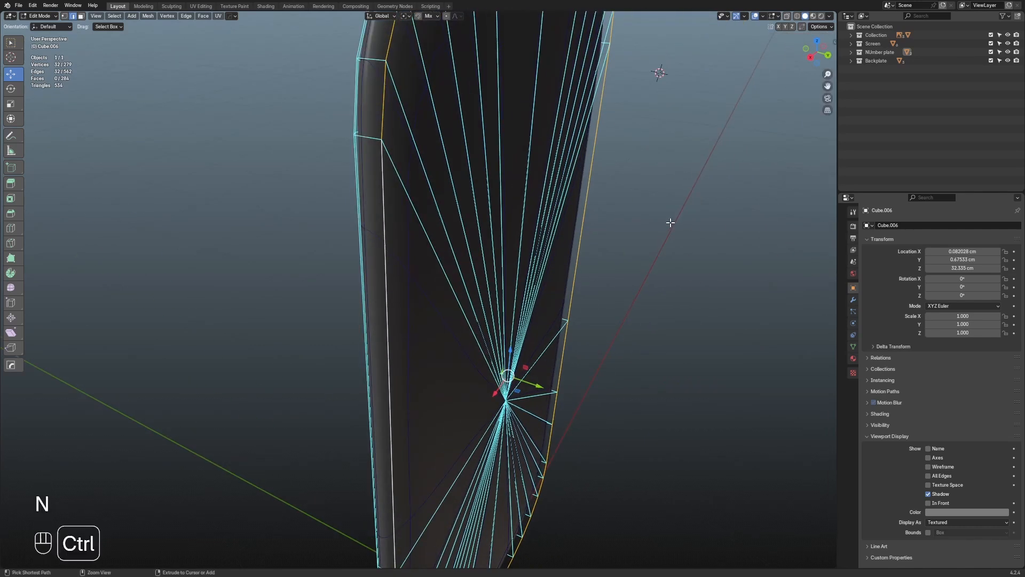
key(ctrl+b)
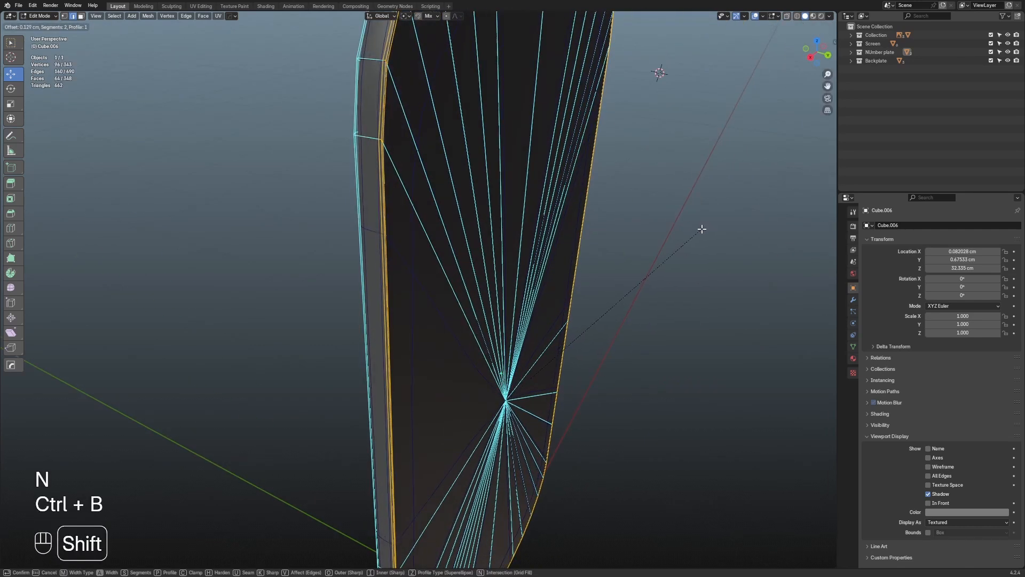
click(702, 228)
scroll(652, 229, down, 4)
key(Tab)
middle_drag(630, 230, 547, 256)
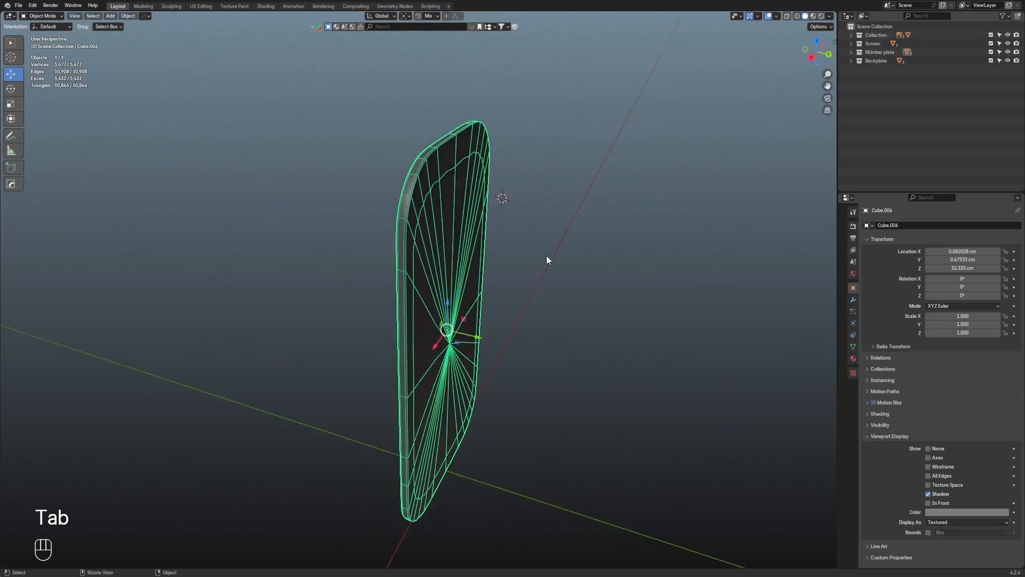
Unhide all phone parts and view the number plate and back cover seam from the right side
key(alt+h)
click(638, 179)
scroll(598, 187, up, 3)
key(shift+alt+z)
middle_drag(503, 205, 384, 102)
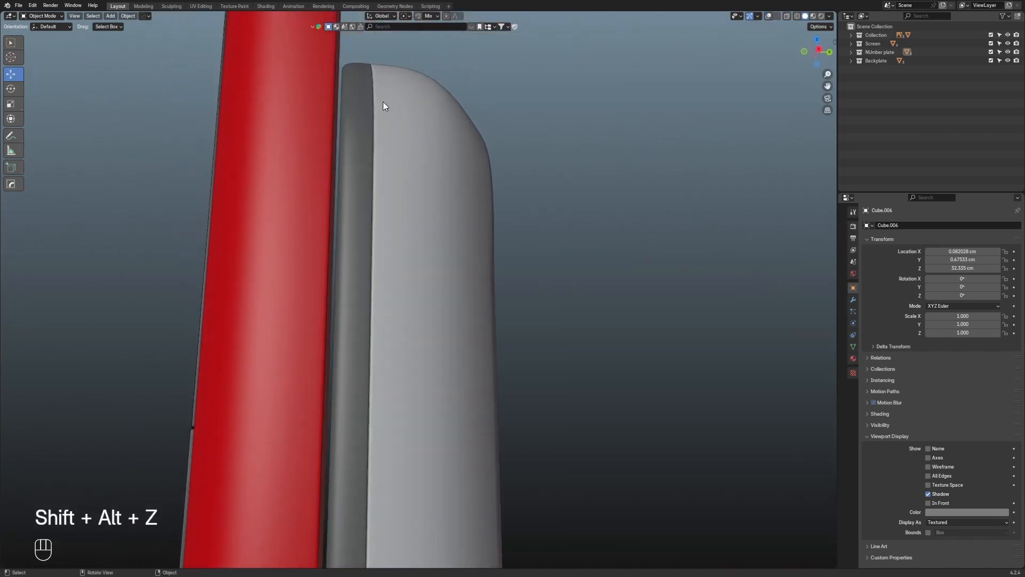
click(808, 51)
key(shift+alt+z)
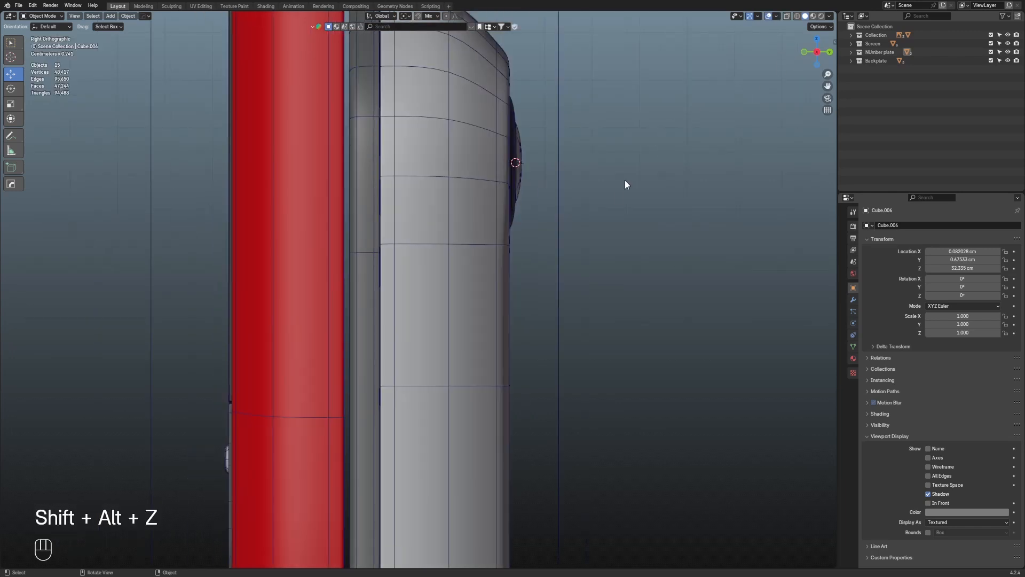
Delete the upright reference object whose rectangular outline frames the phone in the side view
scroll(624, 180, down, 3)
key(alt+z)
drag(553, 170, 462, 258)
scroll(462, 258, up, 5)
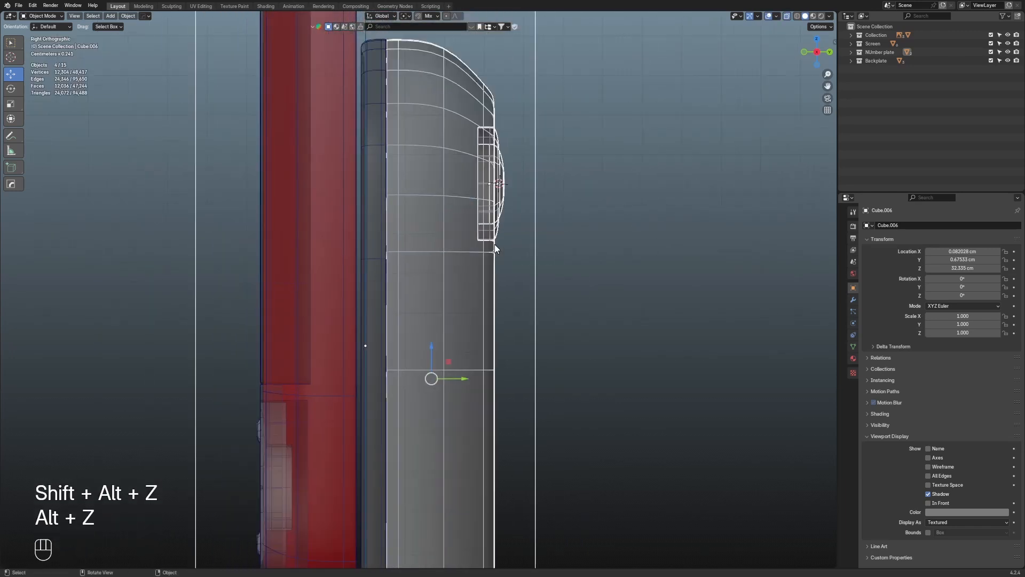
scroll(494, 245, down, 6)
scroll(470, 179, down, 5)
key(x)
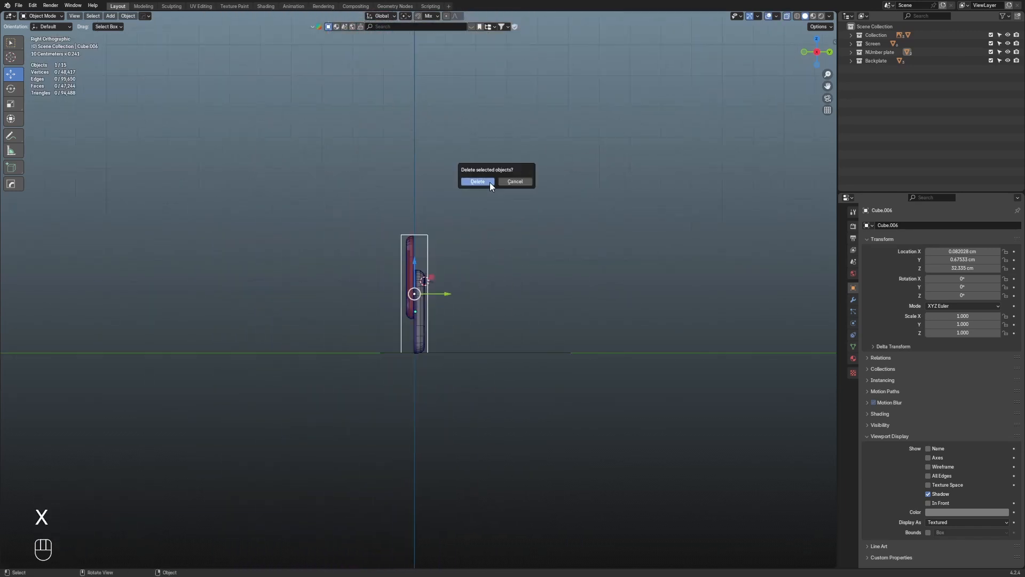
click(489, 181)
Select the back cover with its camera parts and move them about 0.02 cm along Y, away from the number plate
scroll(475, 213, up, 4)
drag(491, 208, 455, 242)
drag(424, 277, 427, 275)
scroll(444, 262, up, 10)
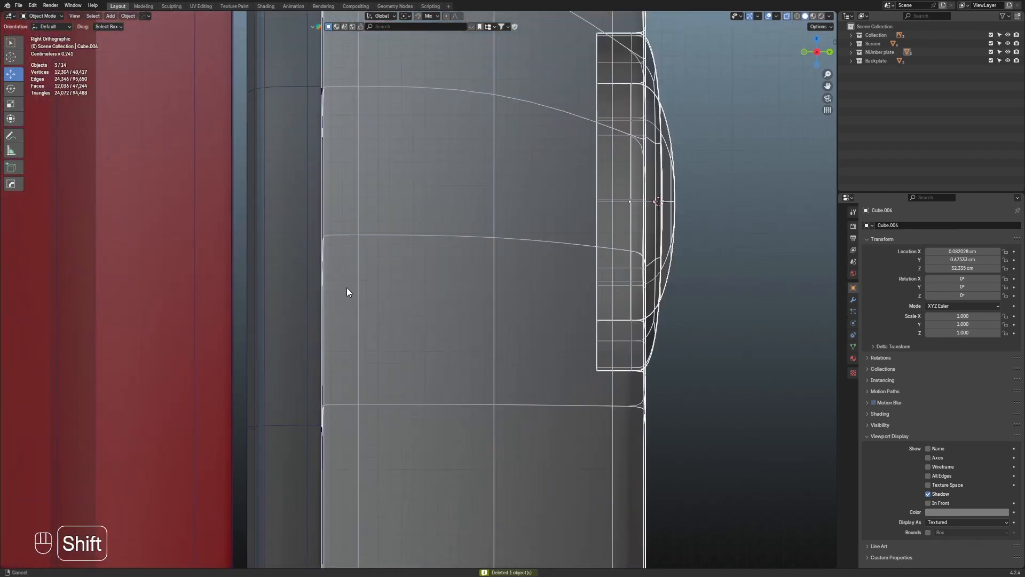
shift+middle_drag(347, 287, 364, 502)
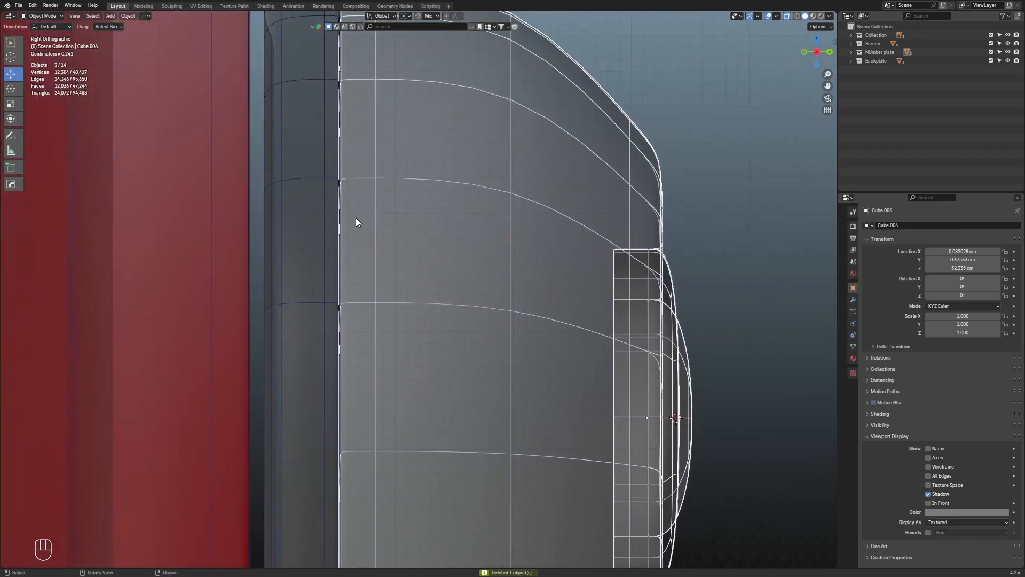
scroll(355, 216, down, 5)
shift+middle_drag(315, 91, 355, 175)
scroll(411, 196, up, 10)
shift+middle_drag(347, 256, 412, 357)
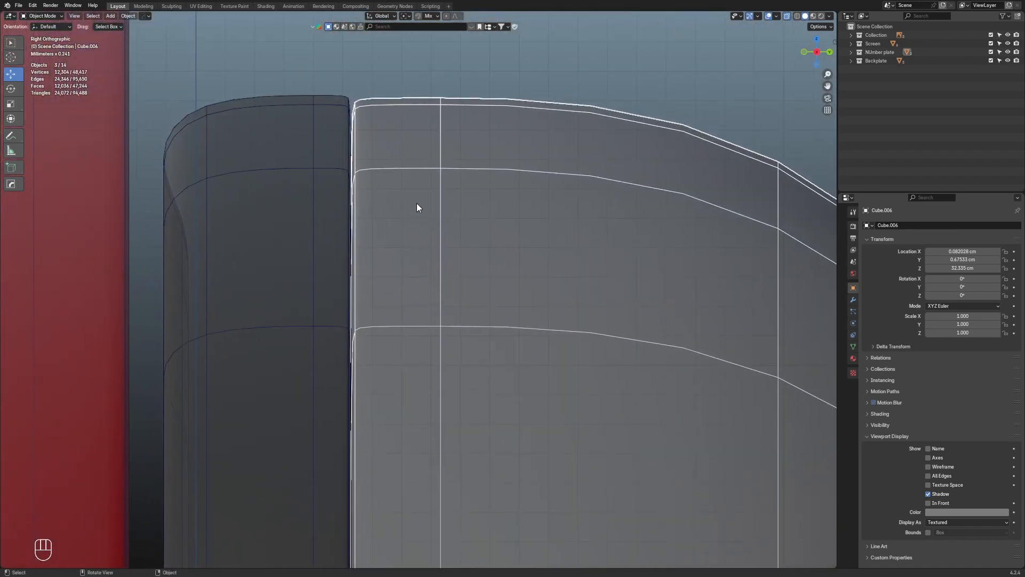
key(g)
key(y)
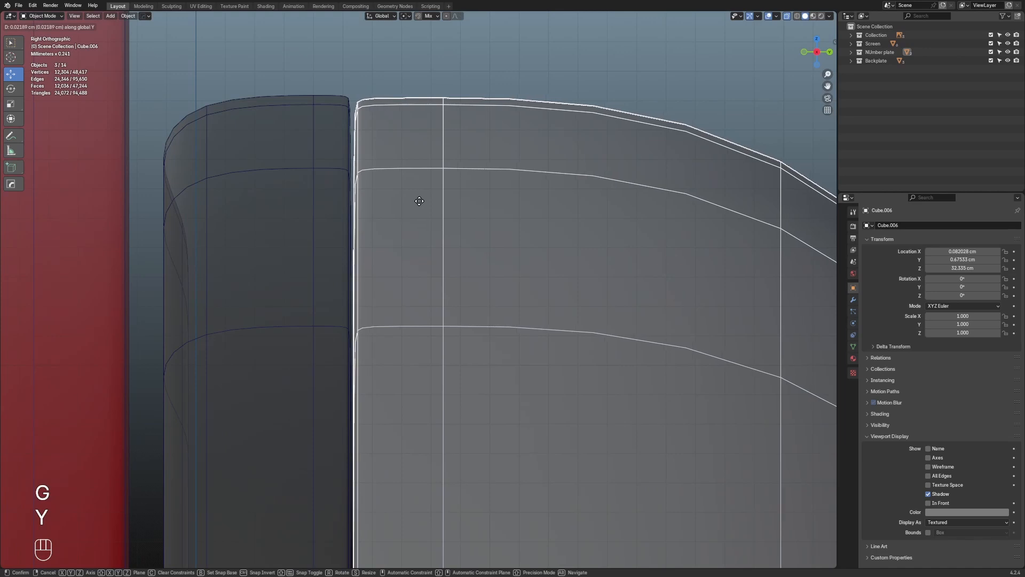
click(418, 196)
click(438, 63)
scroll(438, 63, down, 1)
scroll(438, 65, down, 8)
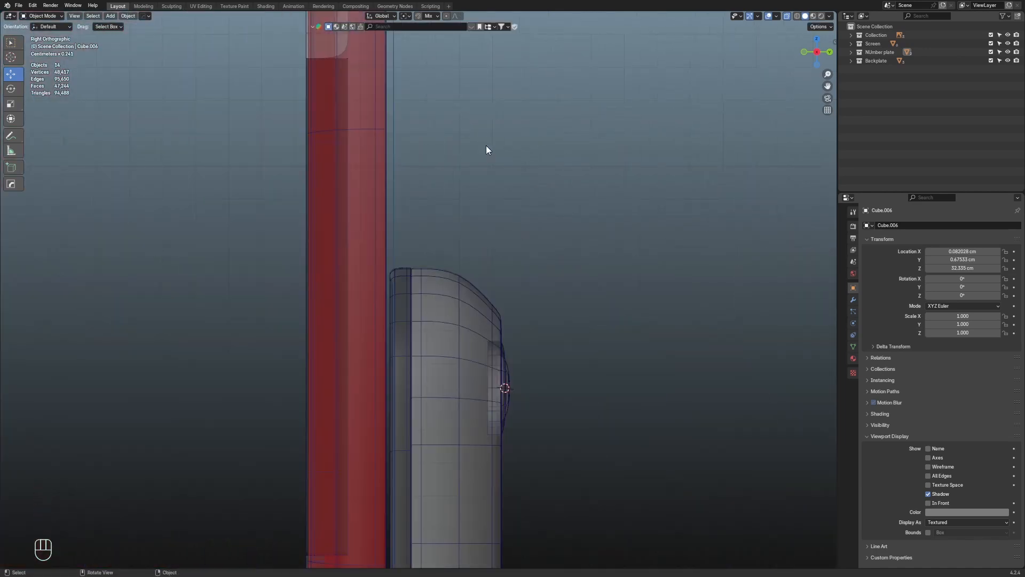
Select the red screen body with its display and button parts and move them slightly along Y toward the number plate
key(shift+alt+z)
scroll(405, 198, up, 5)
key(shift+alt+z)
scroll(408, 199, up, 4)
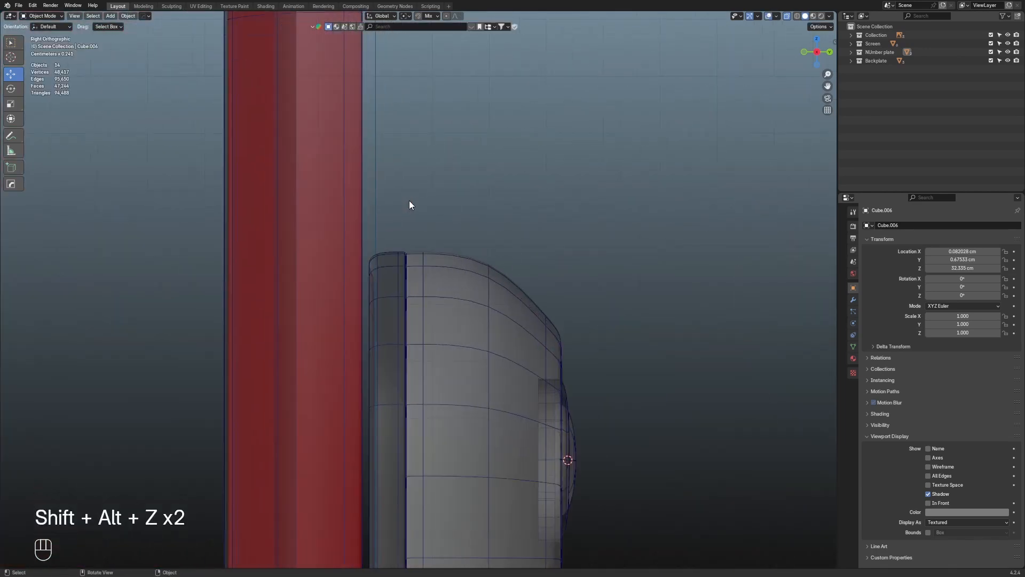
drag(405, 136, 147, 207)
scroll(316, 244, down, 6)
shift+middle_drag(336, 326, 341, 75)
shift+drag(333, 123, 386, 314)
scroll(418, 278, up, 6)
shift+middle_drag(420, 276, 426, 415)
scroll(390, 214, up, 1)
scroll(384, 171, down, 5)
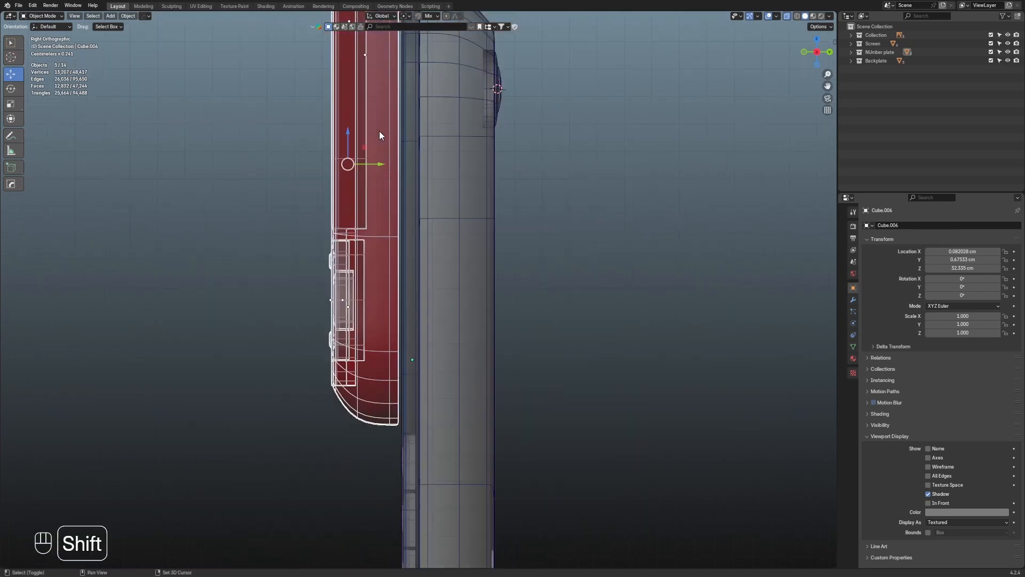
shift+middle_drag(385, 101, 376, 284)
scroll(376, 299, up, 5)
drag(253, 439, 259, 440)
scroll(588, 271, down, 13)
key(a)
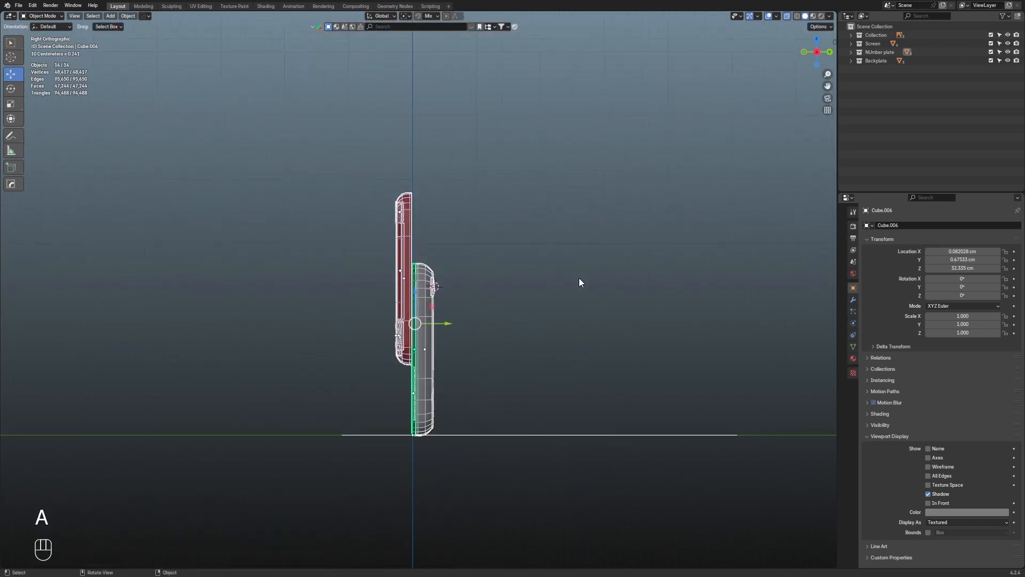
key(ctrl+a)
key(Escape)
Delete the remaining Nokia reference images and remove the emptied collection named Collection
scroll(556, 307, down, 3)
middle_drag(555, 311, 609, 339)
key(x)
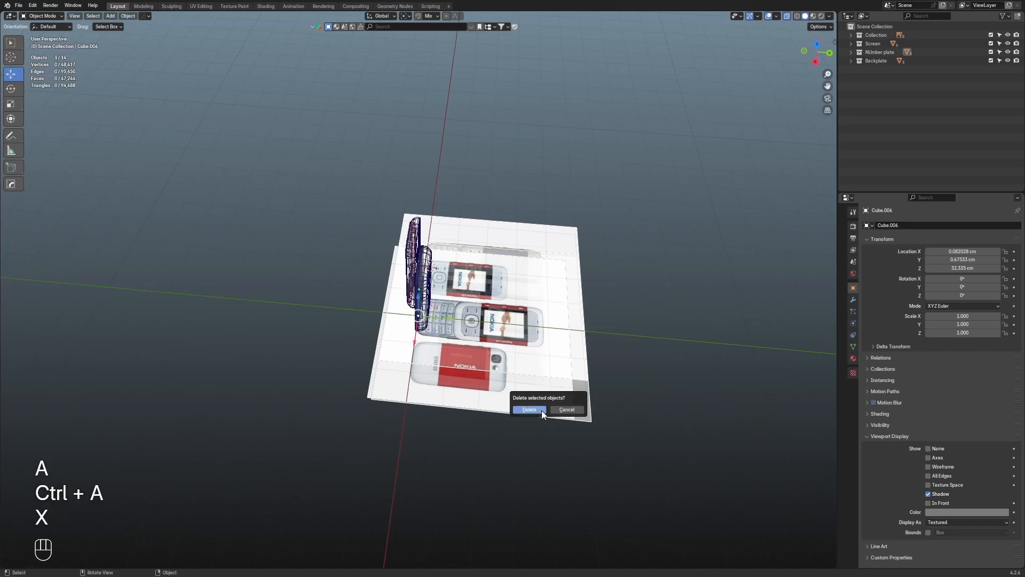
click(541, 410)
middle_drag(541, 410, 589, 322)
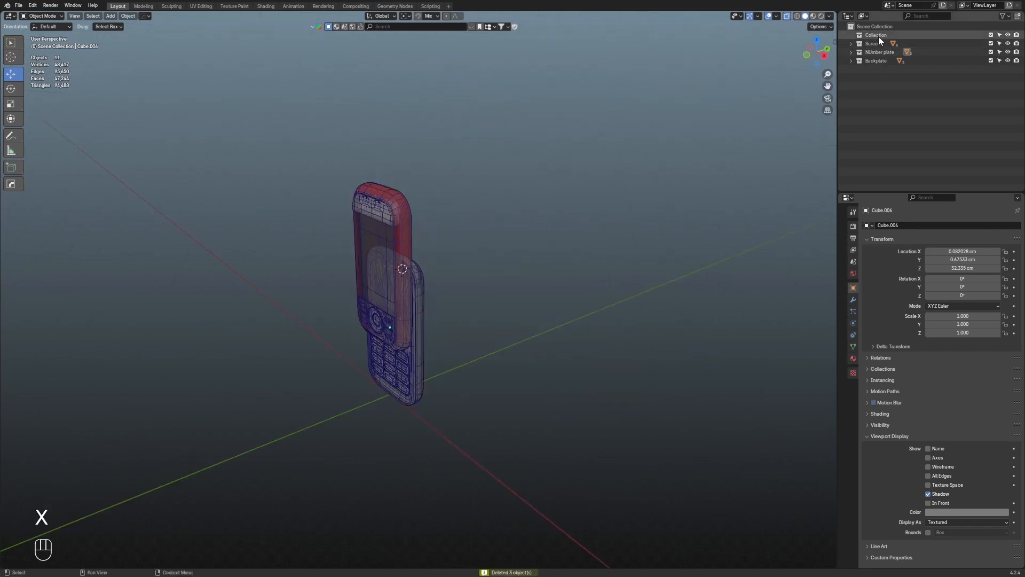
key(x)
scroll(715, 82, up, 2)
scroll(740, 110, up, 1)
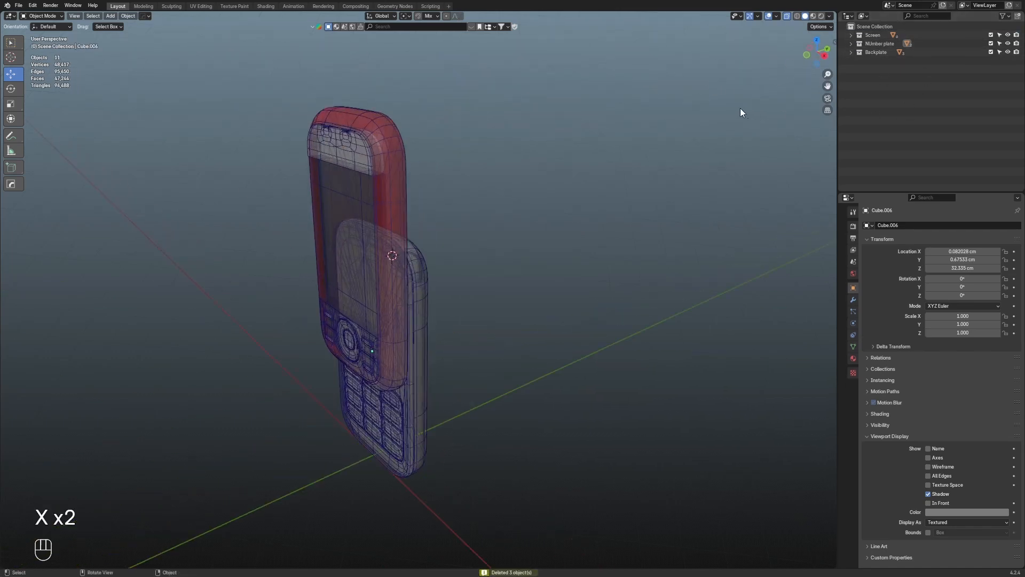
Apply all transforms to every phone part and set their origins to their geometry
key(a)
key(ctrl+a)
click(710, 85)
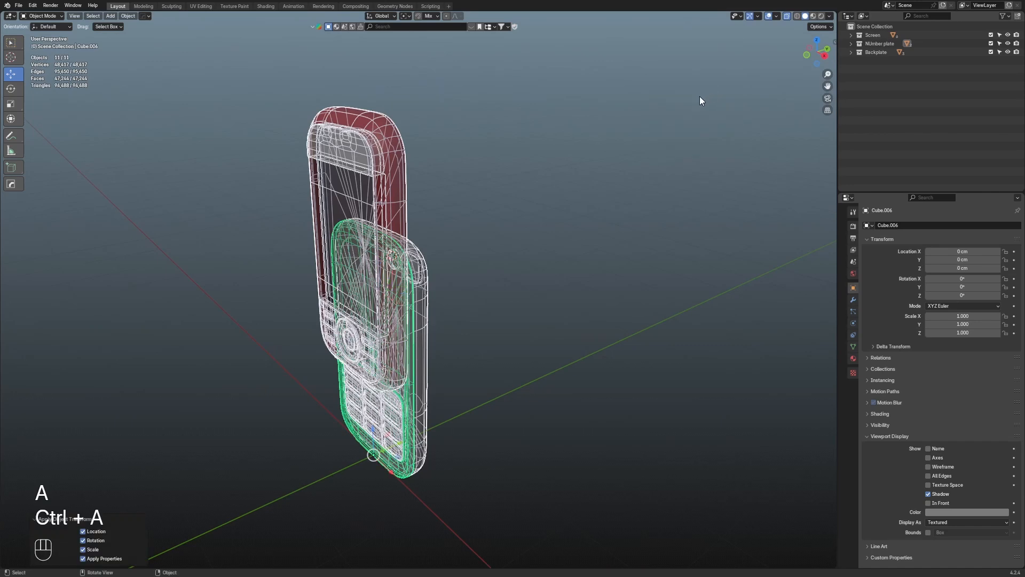
scroll(668, 112, up, 2)
key(q)
mouse_move(729, 124)
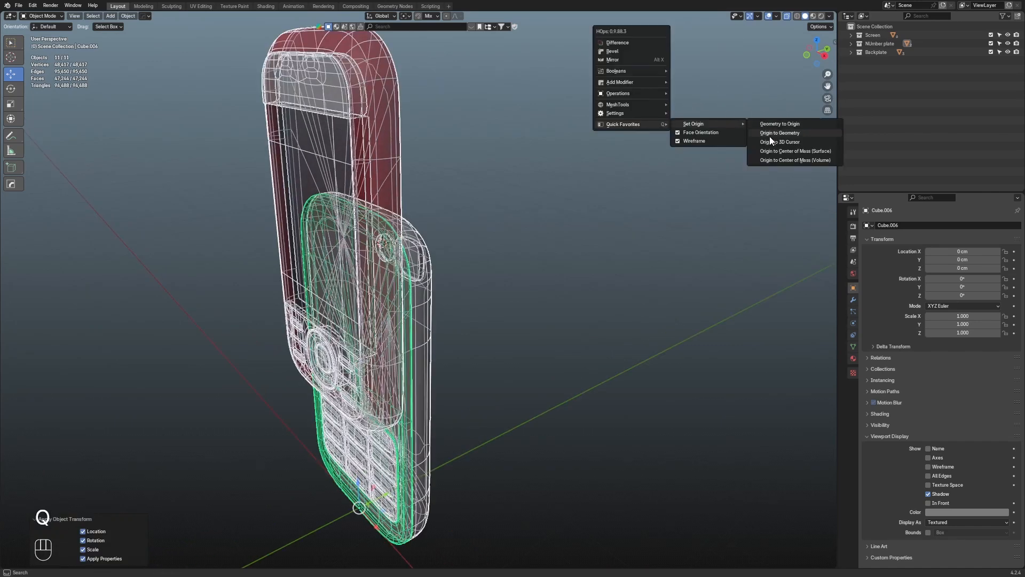
click(771, 133)
Examine the solid phone from the back and sides with and without overlays, including the slots on the back cover
scroll(628, 140, down, 2)
key(shift+alt+z)
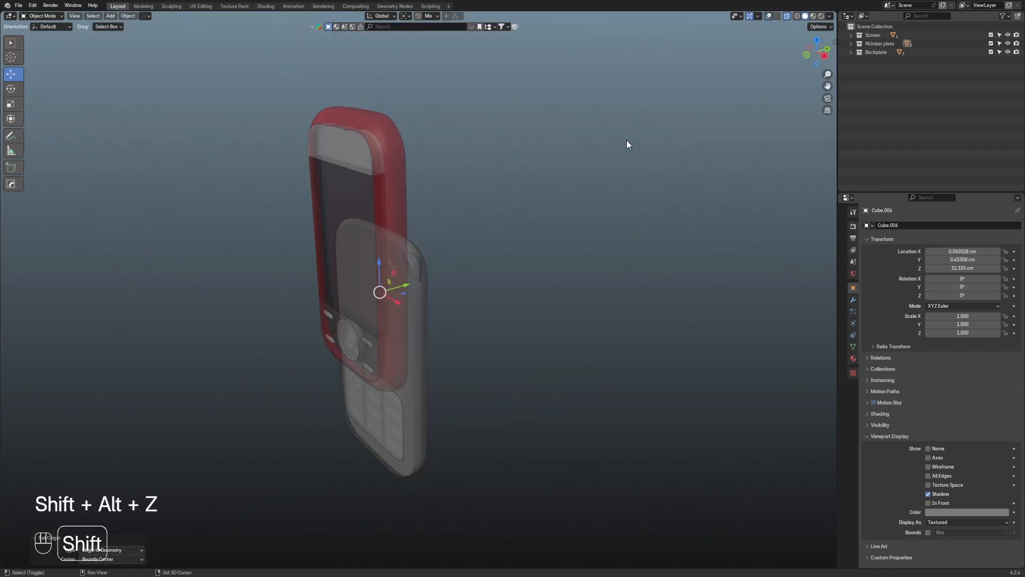
key(alt+z)
middle_drag(500, 190, 568, 196)
middle_drag(406, 252, 507, 220)
key(shift+alt+z)
scroll(465, 209, up, 2)
scroll(485, 233, up, 3)
scroll(636, 357, up, 2)
shift+middle_drag(635, 357, 556, 187)
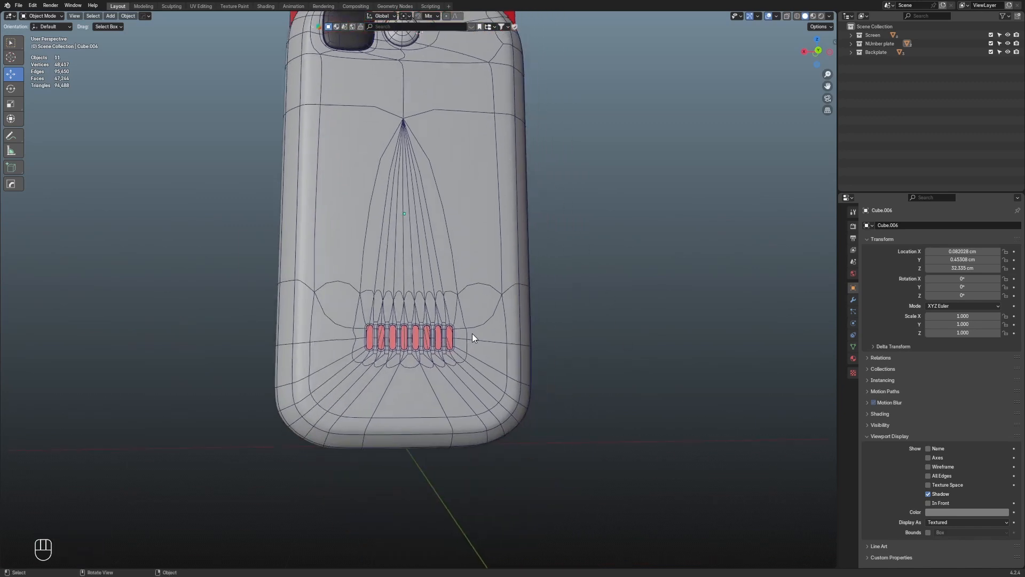
middle_drag(446, 320, 495, 267)
key(shift+alt+z)
key(shift+alt+z)
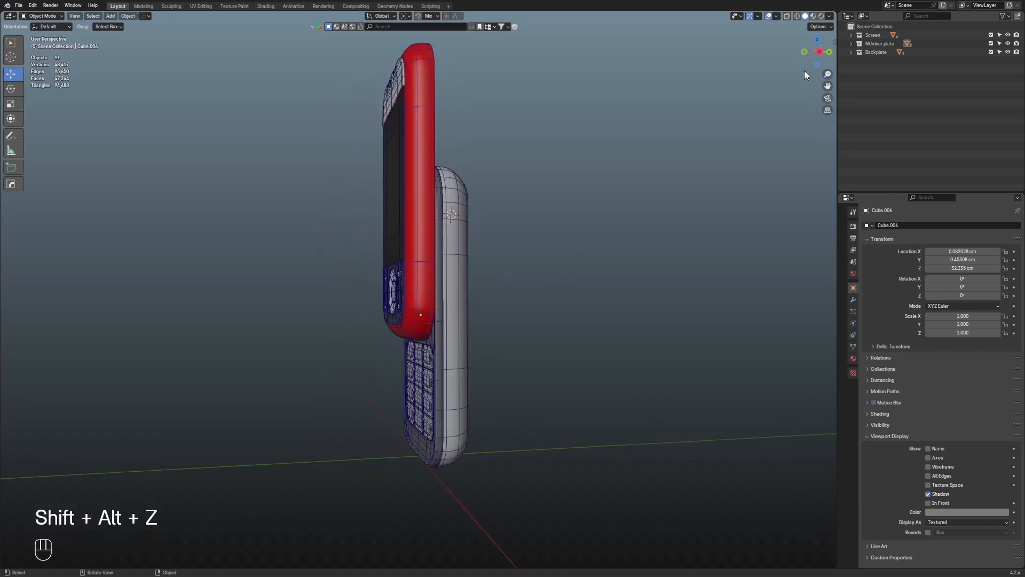
In right side view, select all screen parts and slide them down about 26.8 cm along Z to close the phone
click(821, 52)
key(shift+alt+z)
key(shift+alt+z)
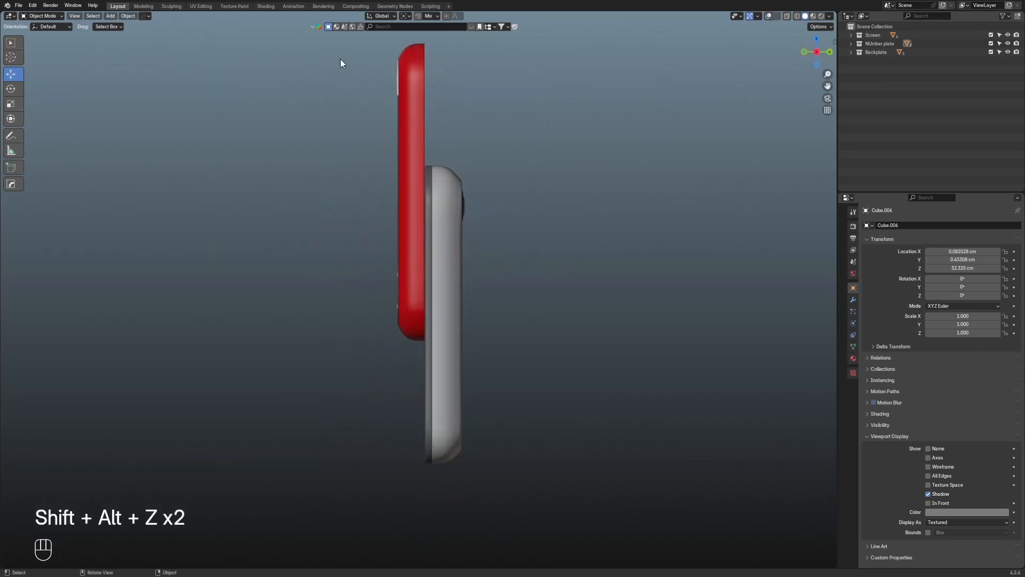
drag(338, 69, 389, 342)
key(alt+z)
drag(337, 156, 383, 289)
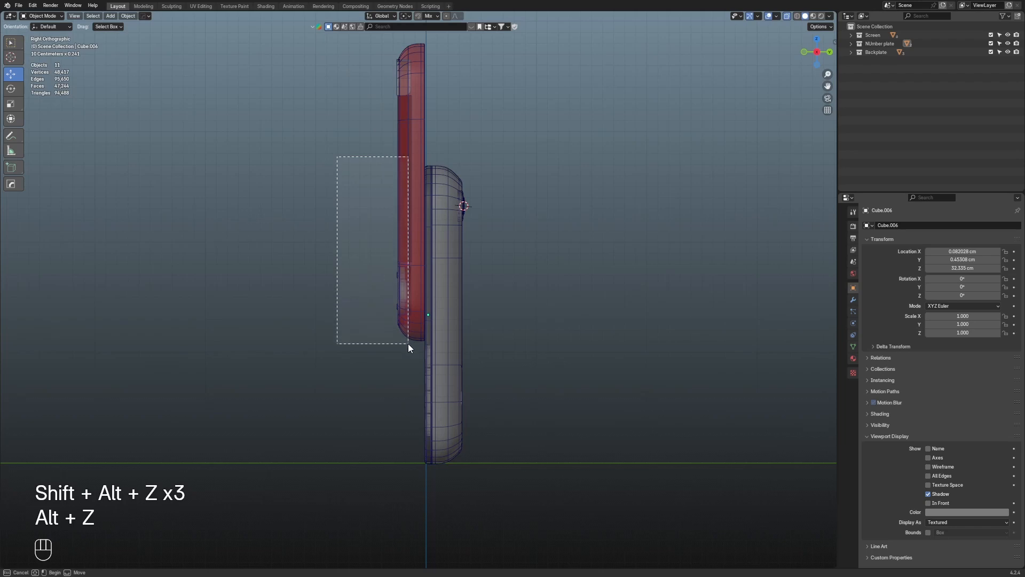
drag(408, 344, 408, 345)
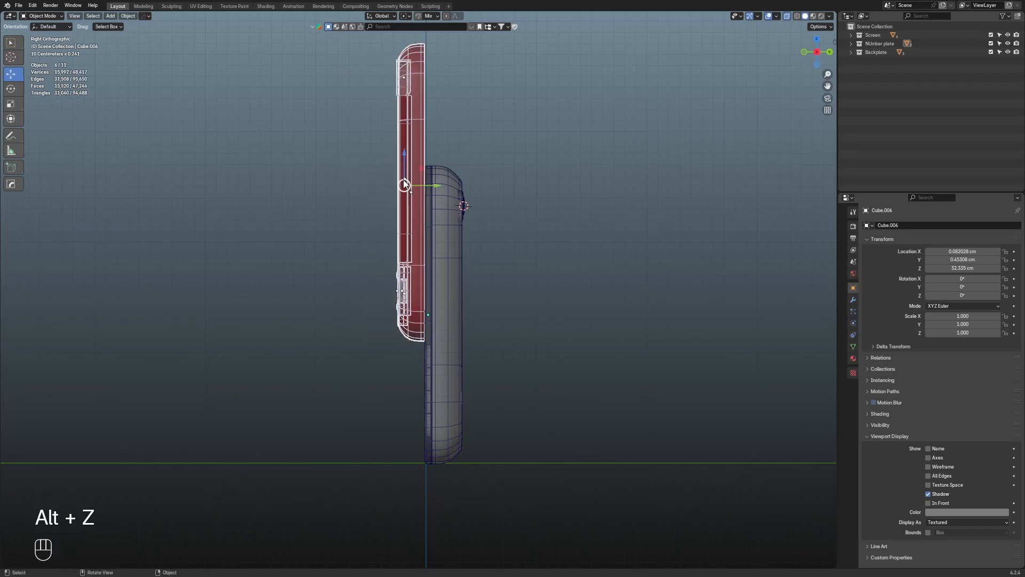
drag(405, 167, 406, 289)
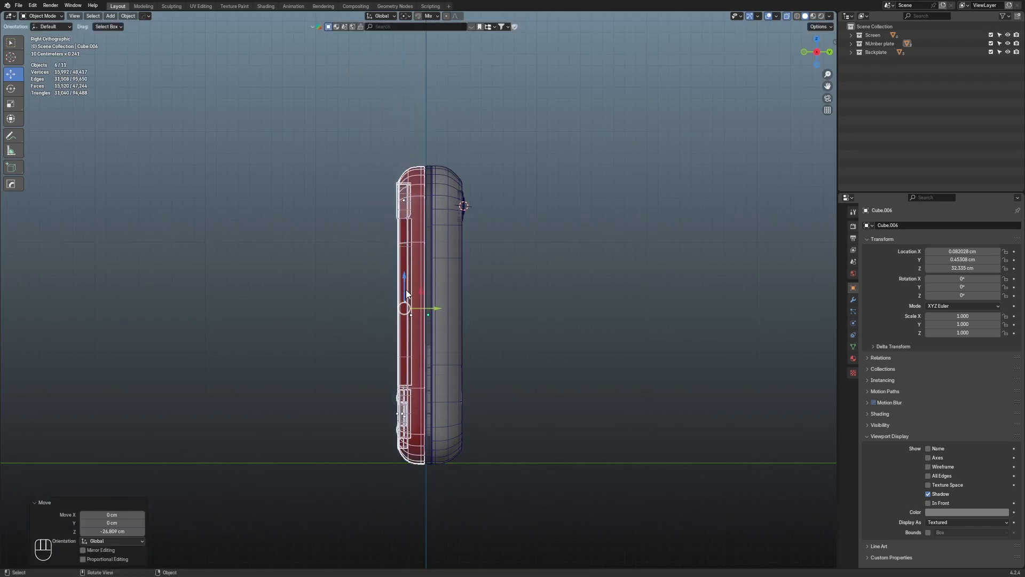
Try to fine-adjust the selected screen parts along Z against the bottom edge of the number plate
shift+middle_drag(428, 329, 422, 174)
scroll(425, 278, up, 11)
shift+middle_drag(449, 320, 437, 203)
scroll(419, 287, up, 6)
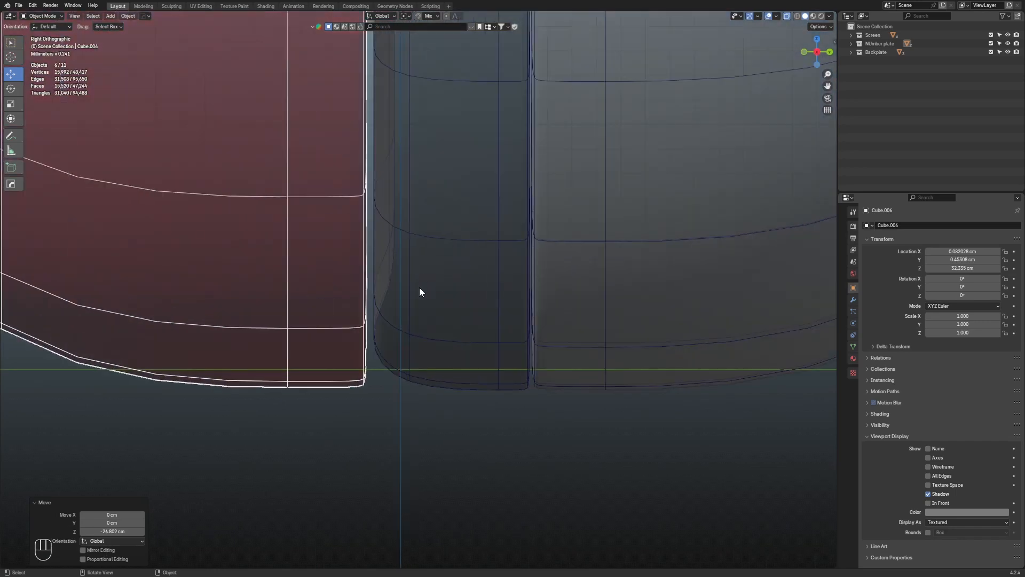
key(g)
key(z)
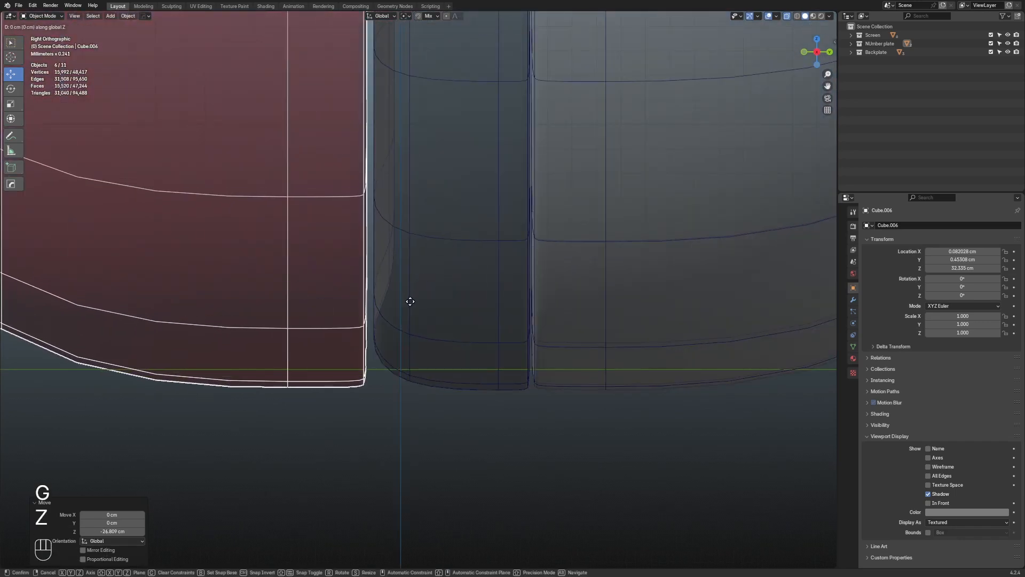
click(410, 297)
In see-through front view, raise the selected screen parts about 0.081 cm along Z to align them with the body
scroll(417, 279, down, 10)
middle_drag(670, 91, 584, 155)
key(shift+alt+z)
scroll(480, 155, down, 2)
middle_drag(358, 152, 472, 159)
key(alt+z)
scroll(480, 144, down, 4)
shift+middle_drag(500, 108, 569, 207)
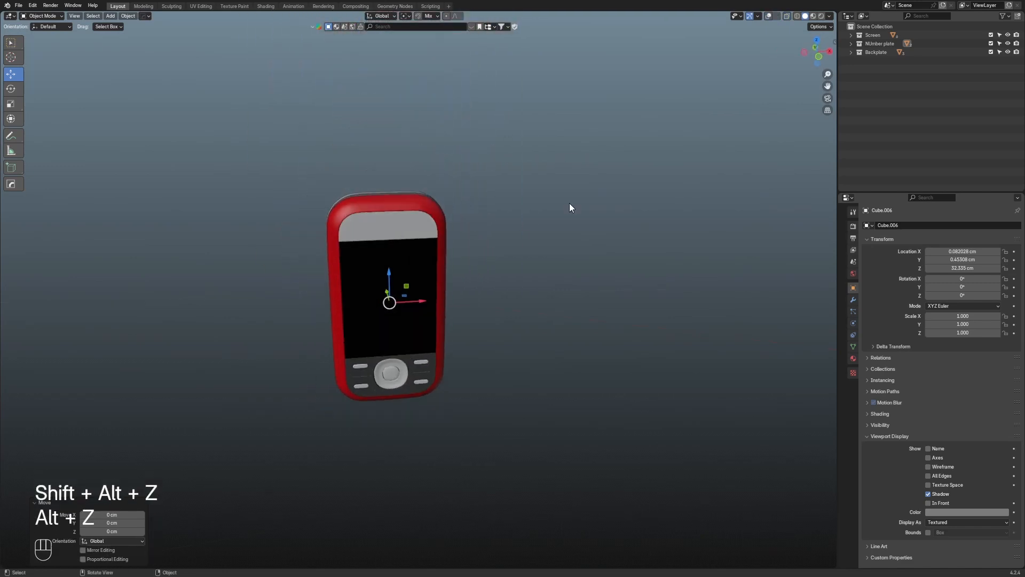
click(815, 48)
key(alt+z)
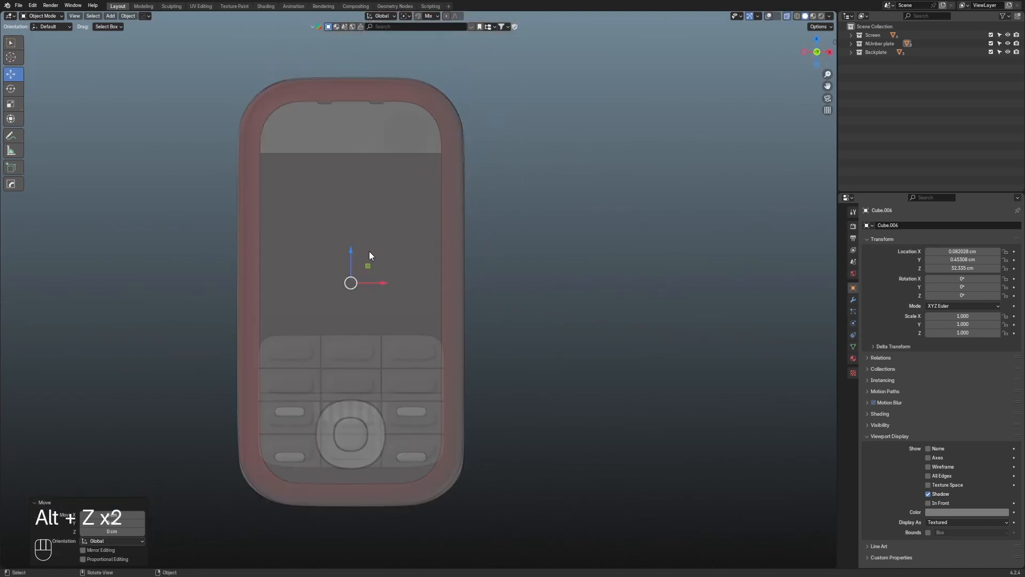
drag(351, 254, 351, 256)
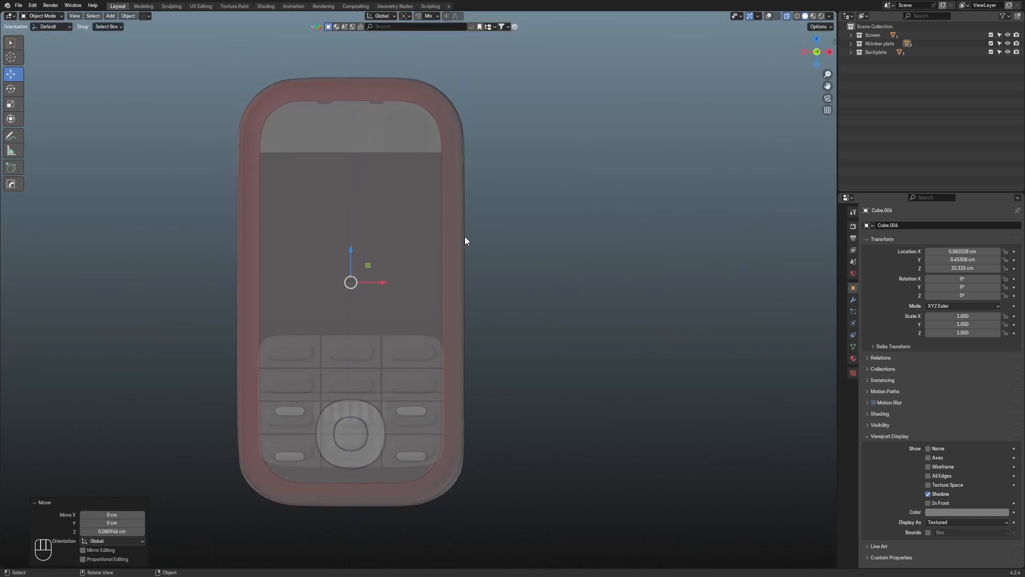
Examine the closed phone in solid view from the front and side, with and without overlays
scroll(534, 262, down, 6)
key(alt+z)
middle_drag(534, 264, 451, 257)
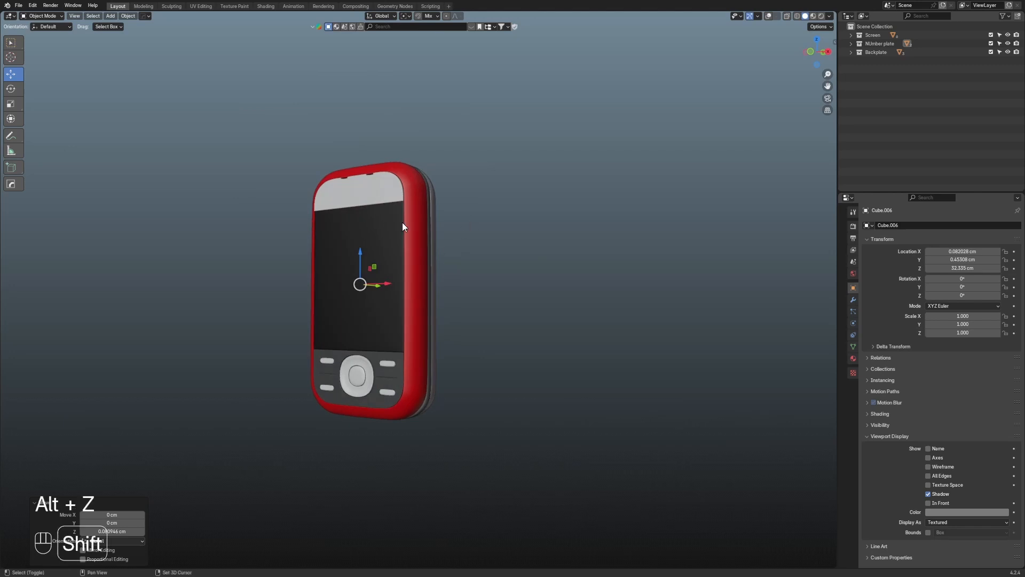
scroll(537, 245, up, 2)
key(shift+alt+z)
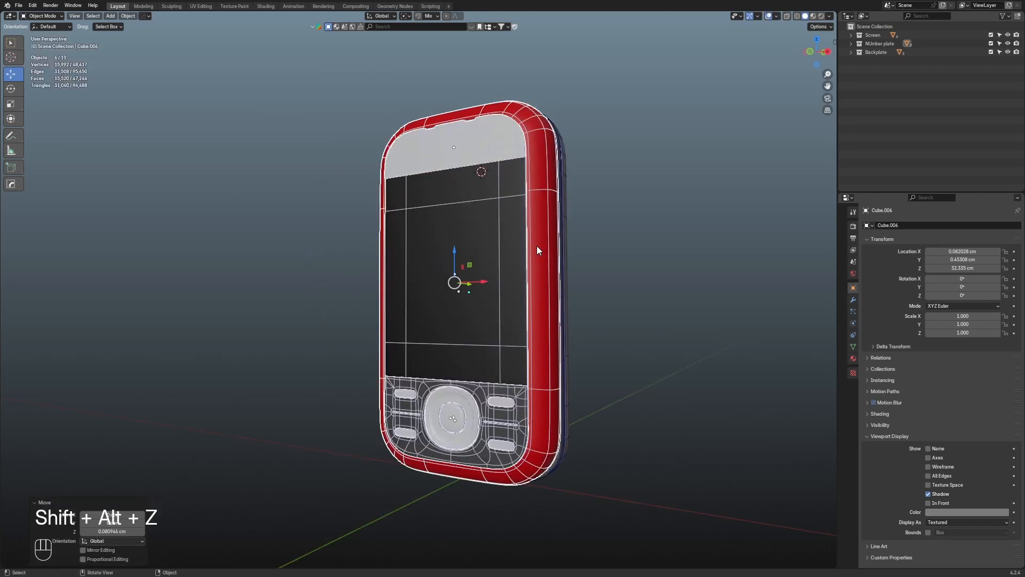
key(shift+alt+z)
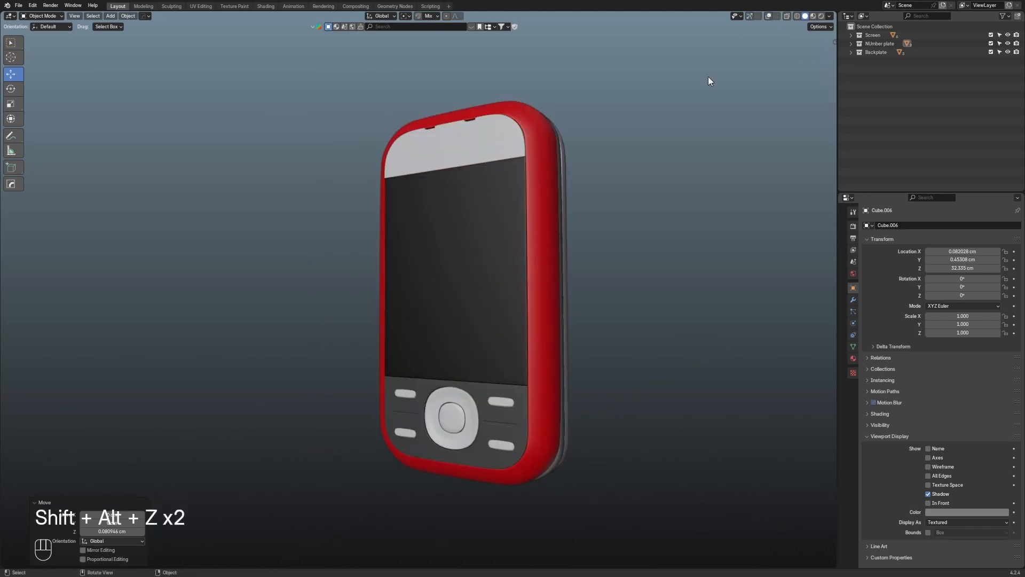
middle_drag(708, 77, 590, 162)
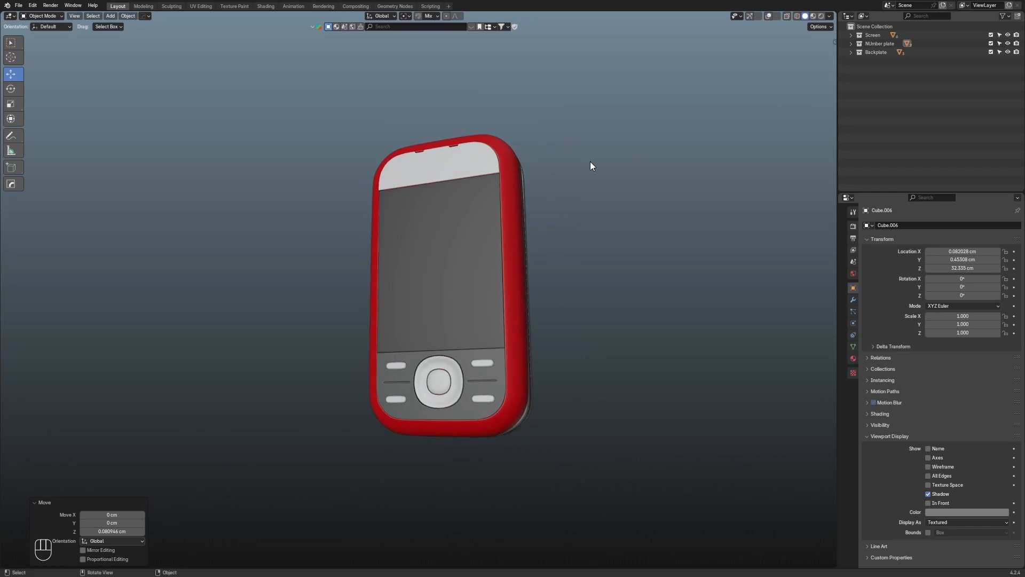
Slide the screen parts up about 28.05 cm along Z to open the phone and save the file
key(g)
key(z)
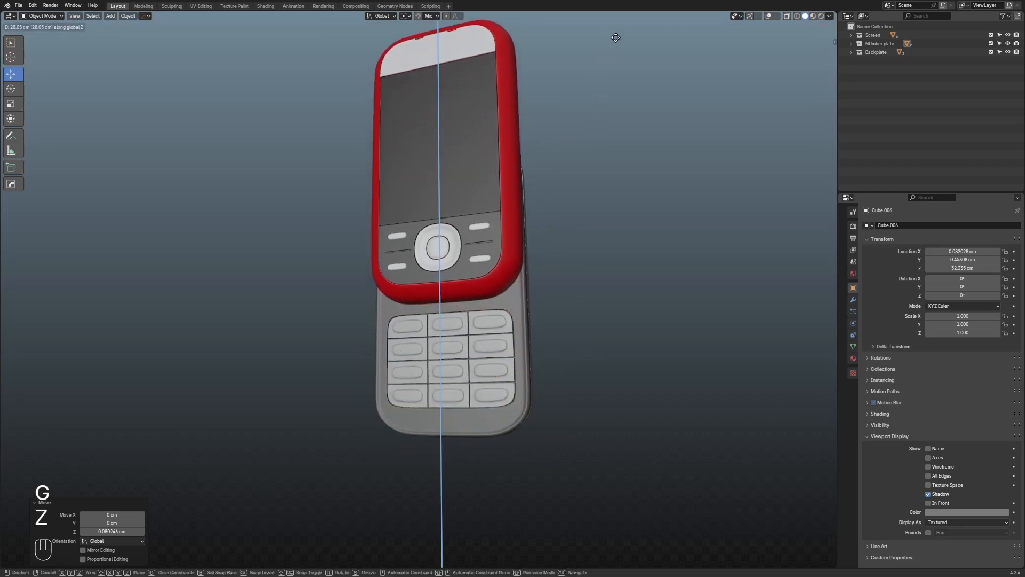
click(601, 80)
mouse_move(591, 106)
middle_down()
mouse_move(555, 215)
mouse_move(620, 204)
mouse_move(517, 203)
mouse_move(576, 218)
mouse_move(616, 208)
mouse_move(598, 214)
middle_up()
key(shift+z)
key(z)
key(alt+z)
key(alt+z)
scroll(331, 415, down, 4)
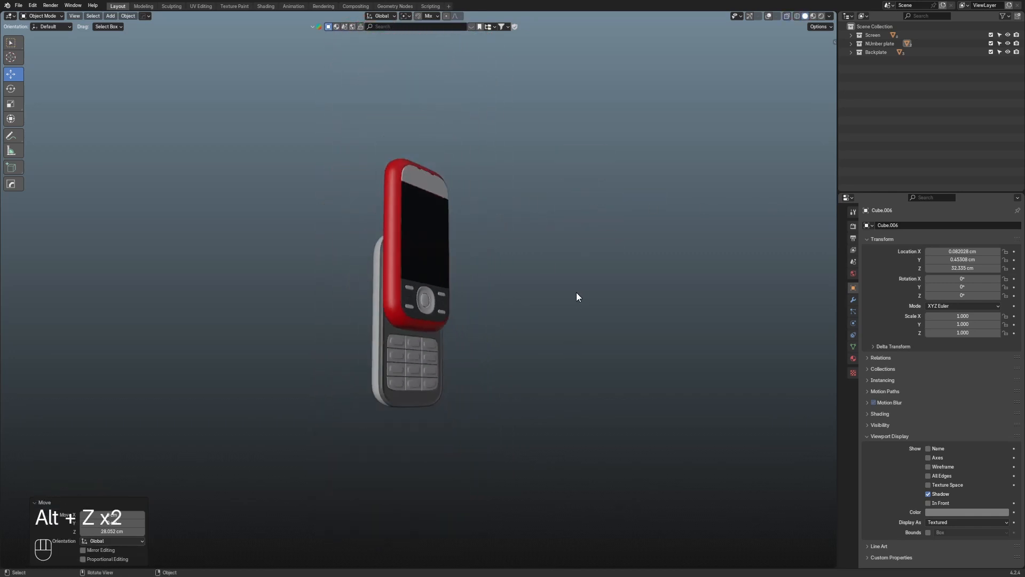
middle_drag(575, 293, 530, 315)
key(ctrl+s)
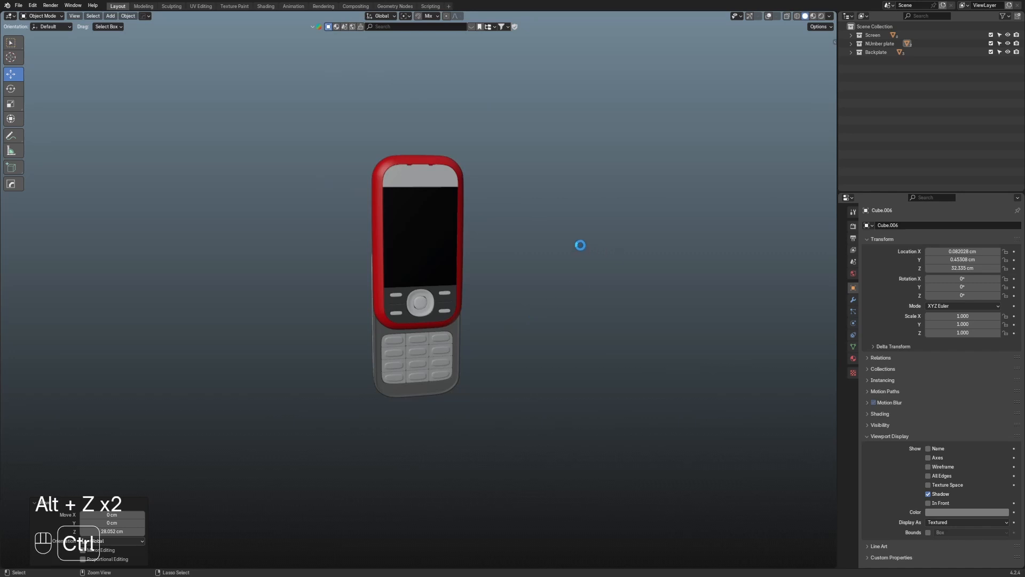
In front view, knife a straight horizontal cut through the whole red screen frame slightly above its centre vertex
scroll(581, 247, up, 4)
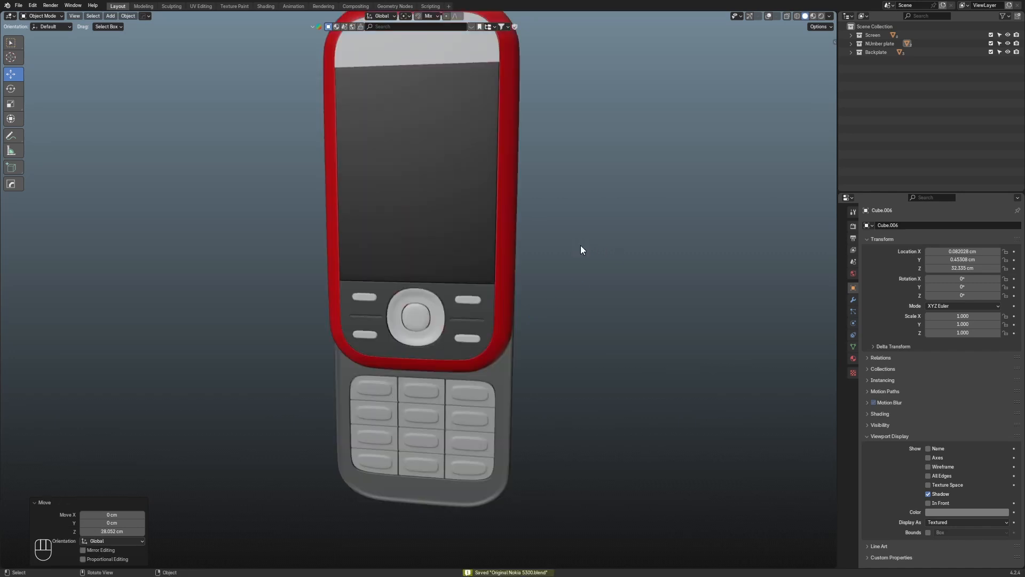
key(KP_1)
scroll(610, 216, down, 2)
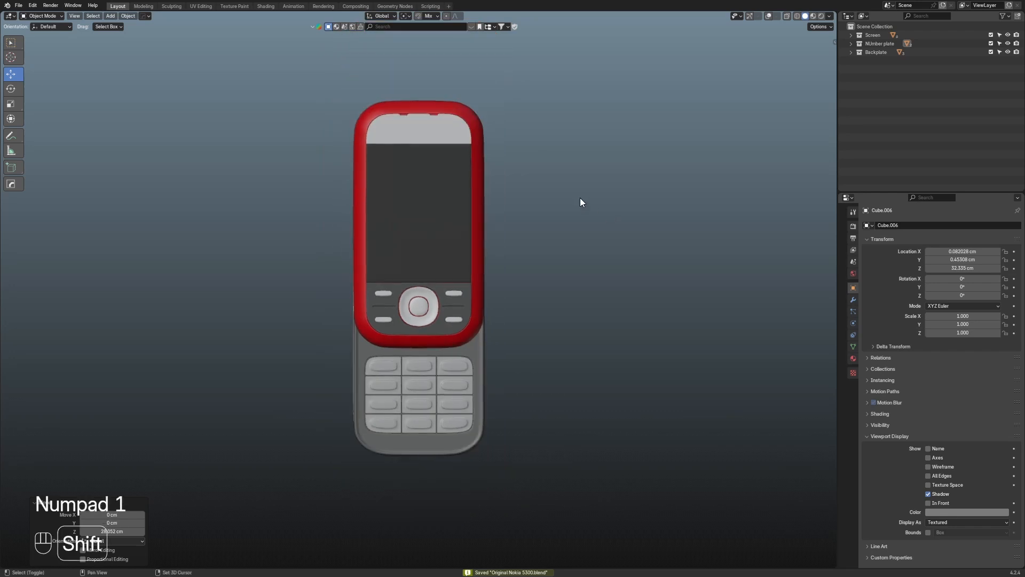
shift+middle_drag(580, 198, 572, 248)
scroll(547, 232, up, 3)
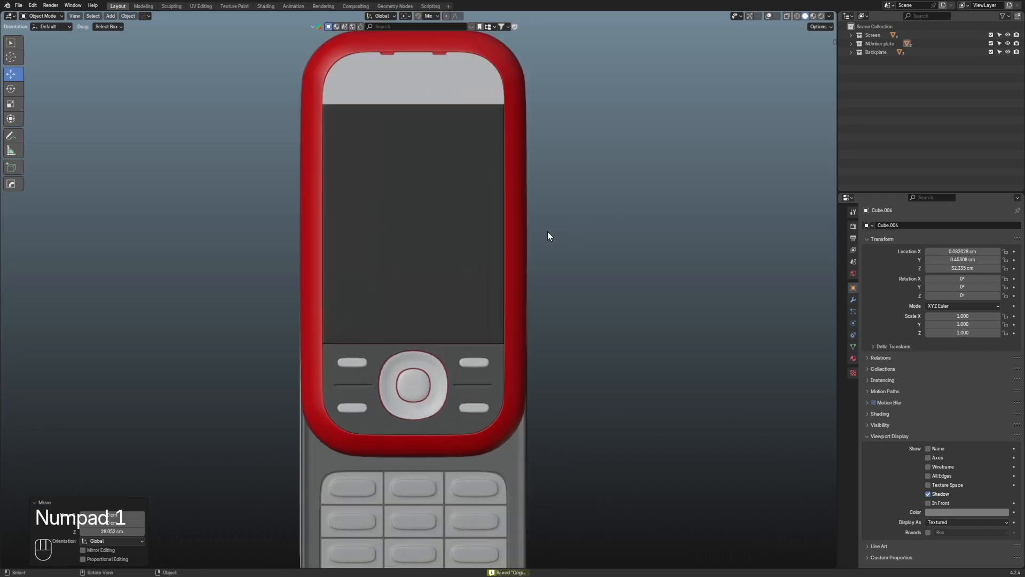
click(517, 213)
key(Tab)
key(shift+alt+z)
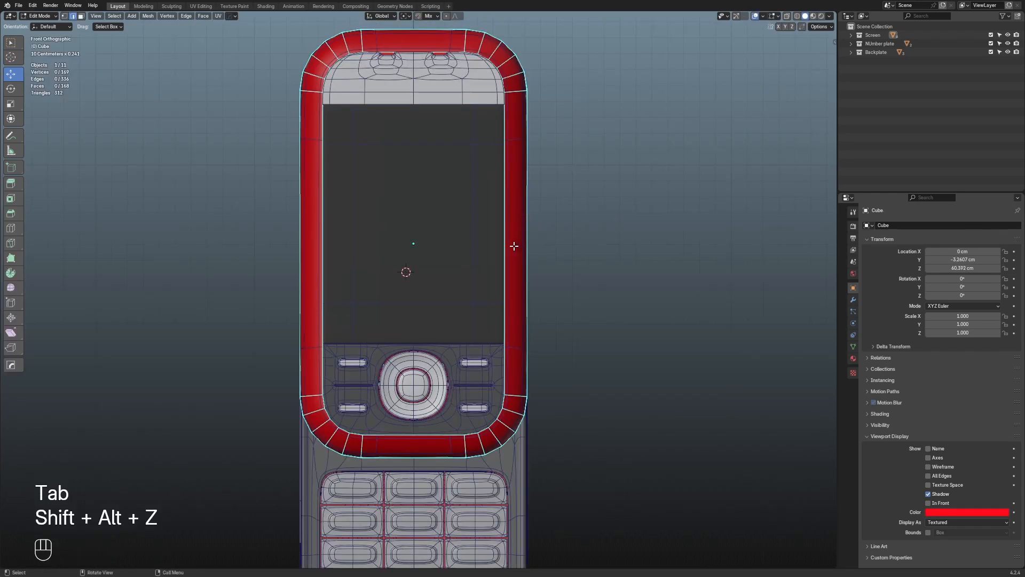
key(k)
key(a)
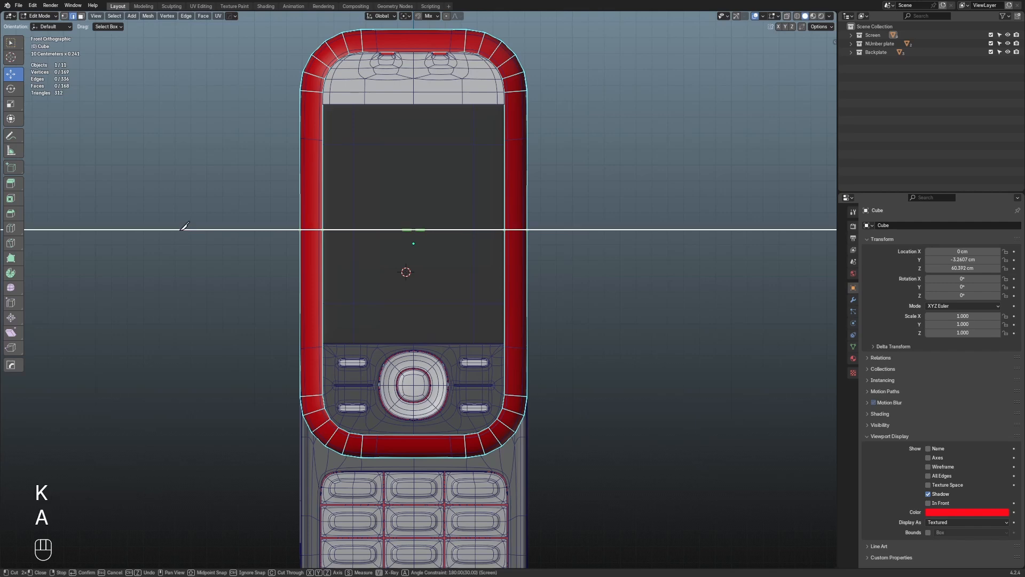
key(c)
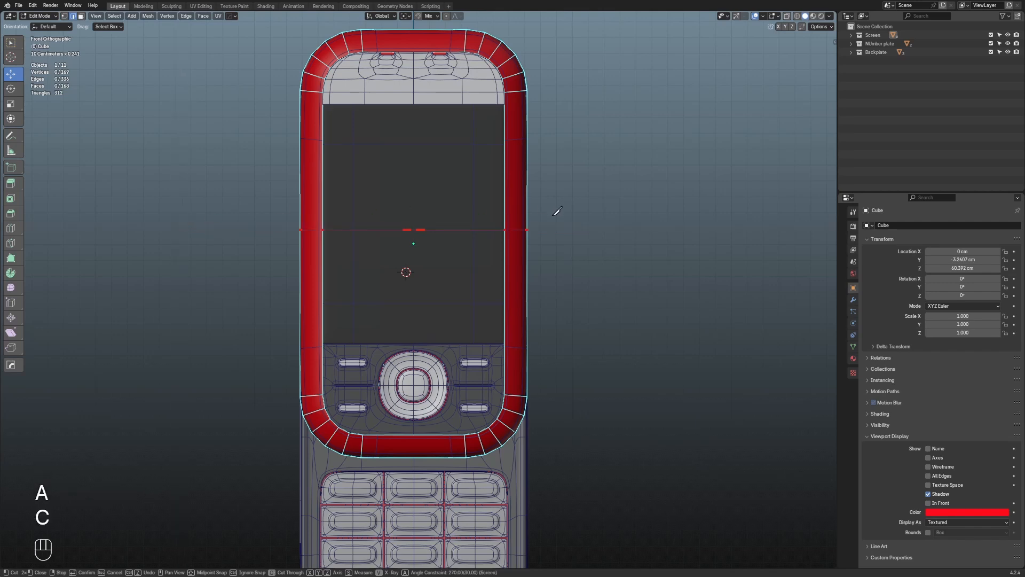
key(Return)
Select all vertices of the new horizontal cut through the frame, leaving out the central vertex
scroll(598, 241, up, 2)
key(alt+z)
drag(662, 158, 216, 259)
scroll(436, 211, down, 1)
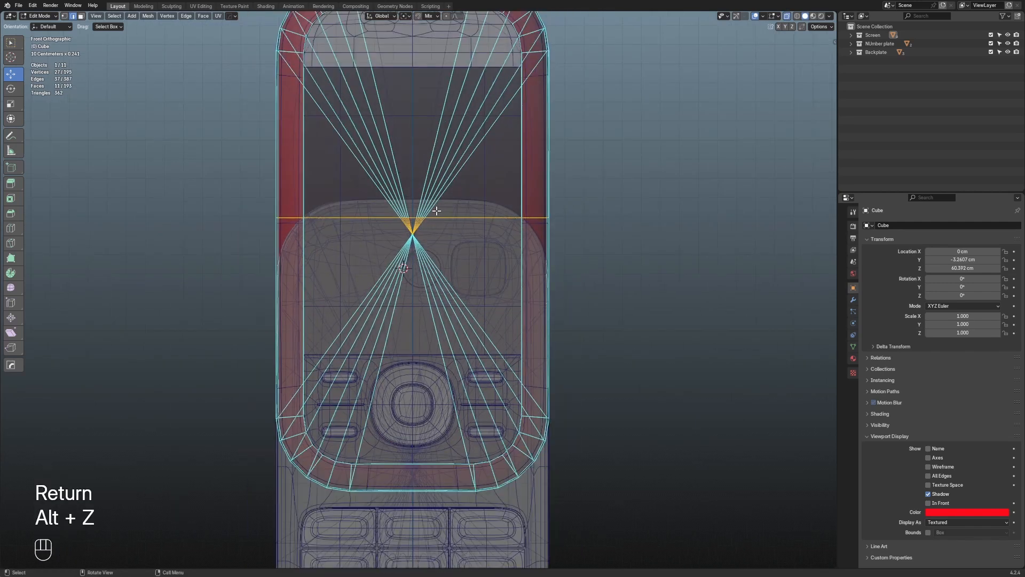
scroll(436, 211, down, 2)
scroll(437, 233, up, 2)
scroll(472, 230, up, 2)
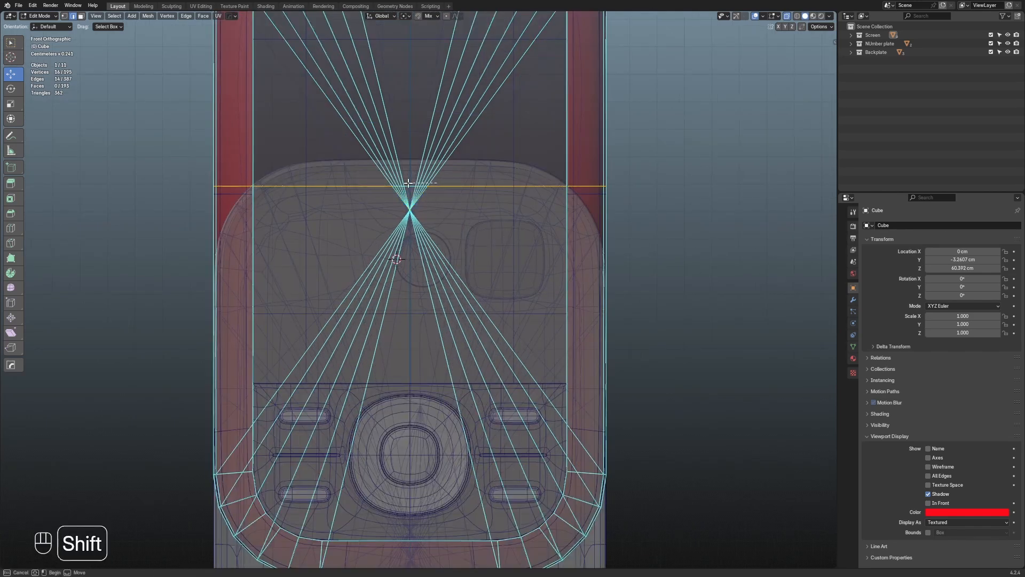
key(g)
click(428, 183)
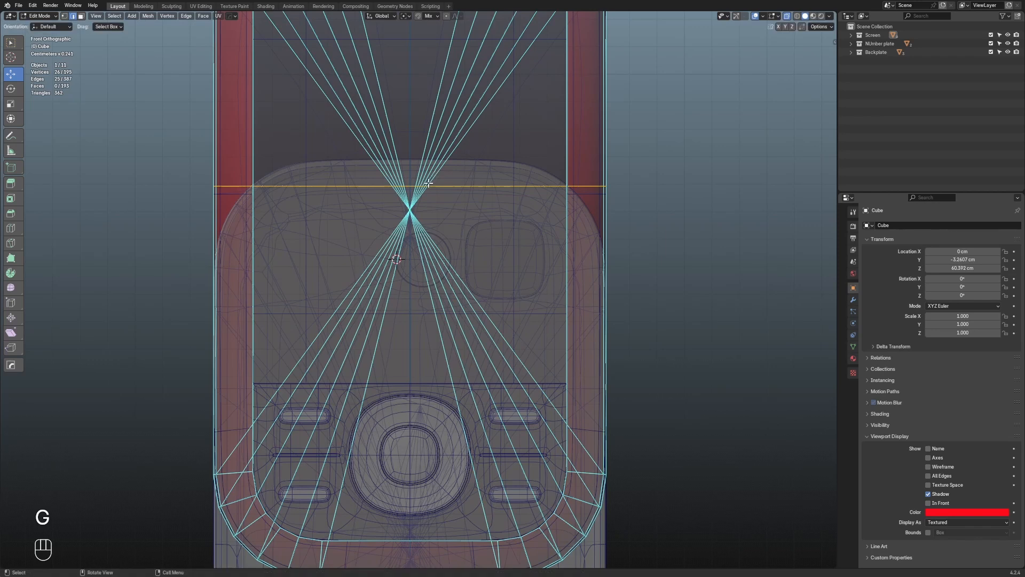
key(g)
key(z)
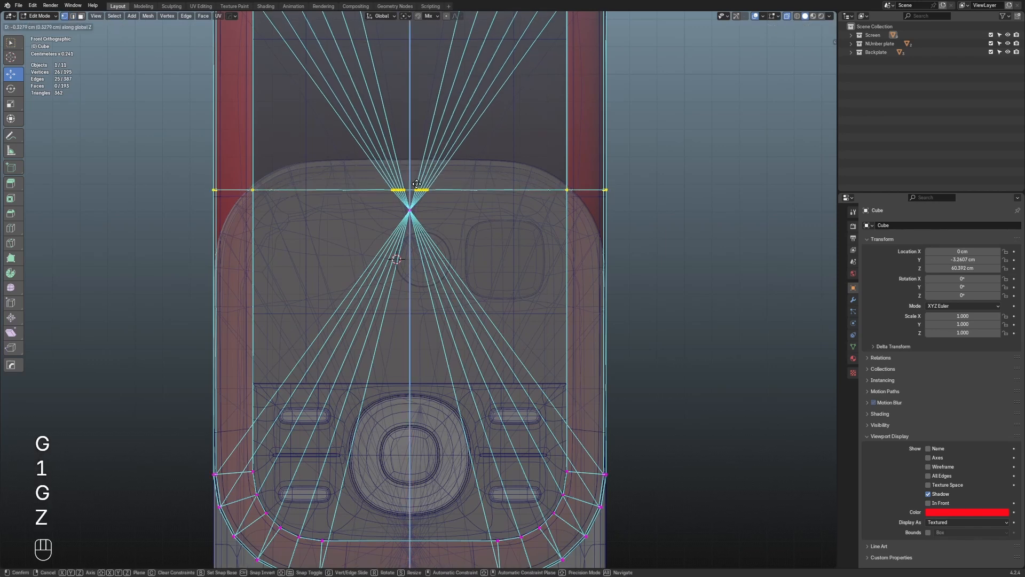
key(ctrl)
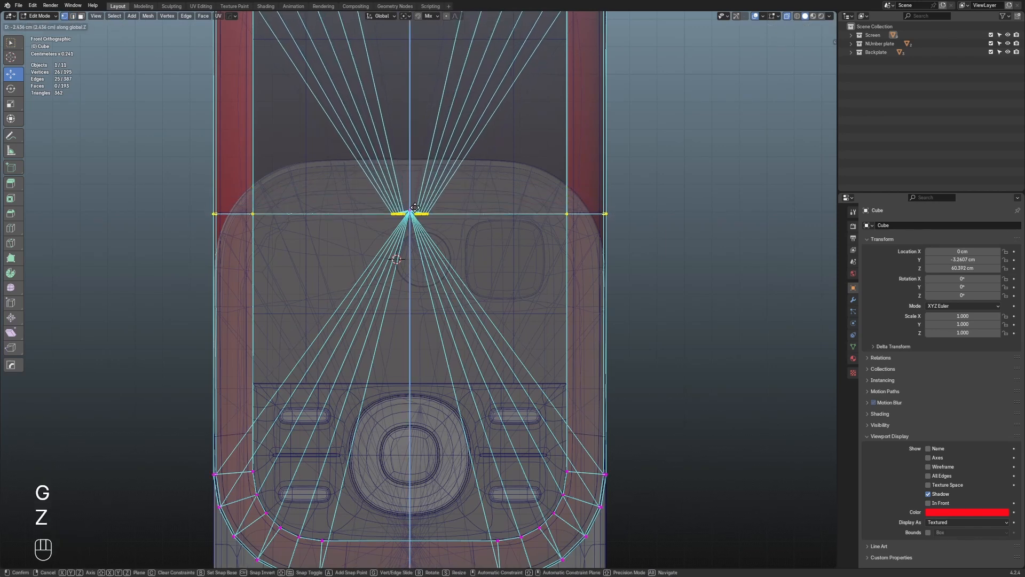
right_click(480, 174)
scroll(440, 194, up, 2)
scroll(443, 199, down, 4)
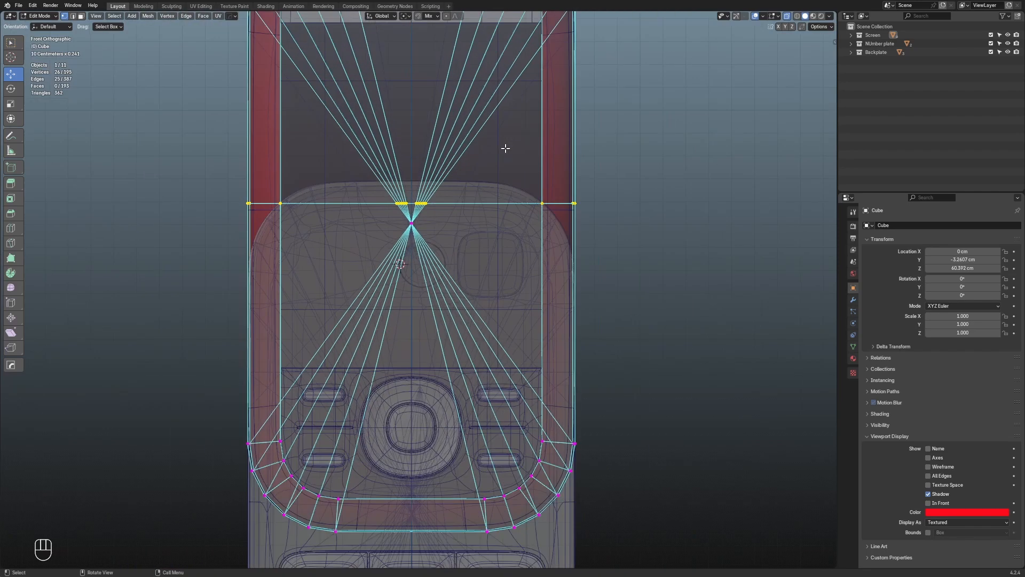
scroll(487, 156, down, 6)
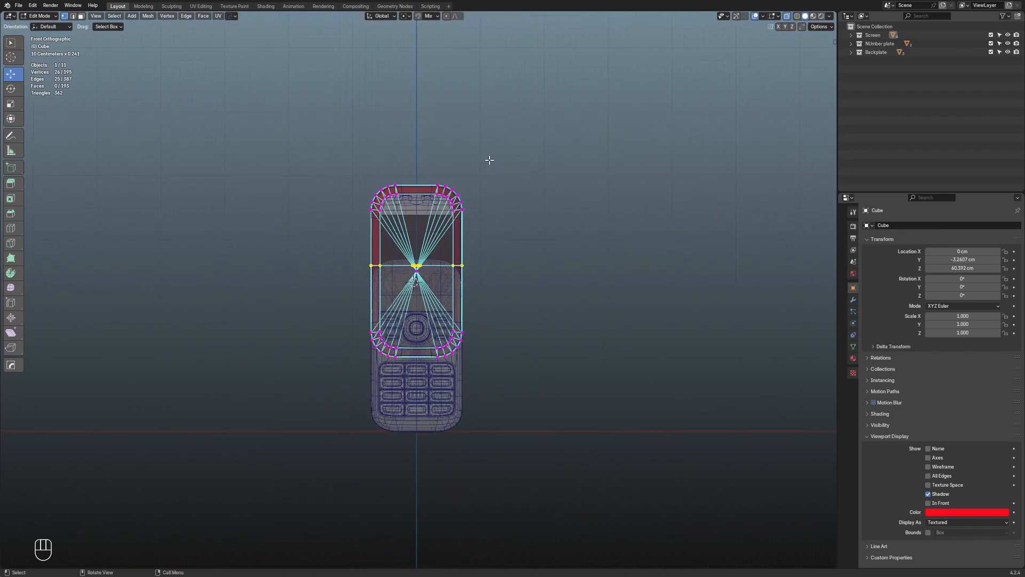
Show the viewport gizmos and lower the horizontal cut along Z until it is level with the central vertex
scroll(487, 224, up, 5)
key(shift+space)
key(shift+space)
key(shift+space)
key(shift+space)
key(shift+space)
key(shift+space)
key(shift+space)
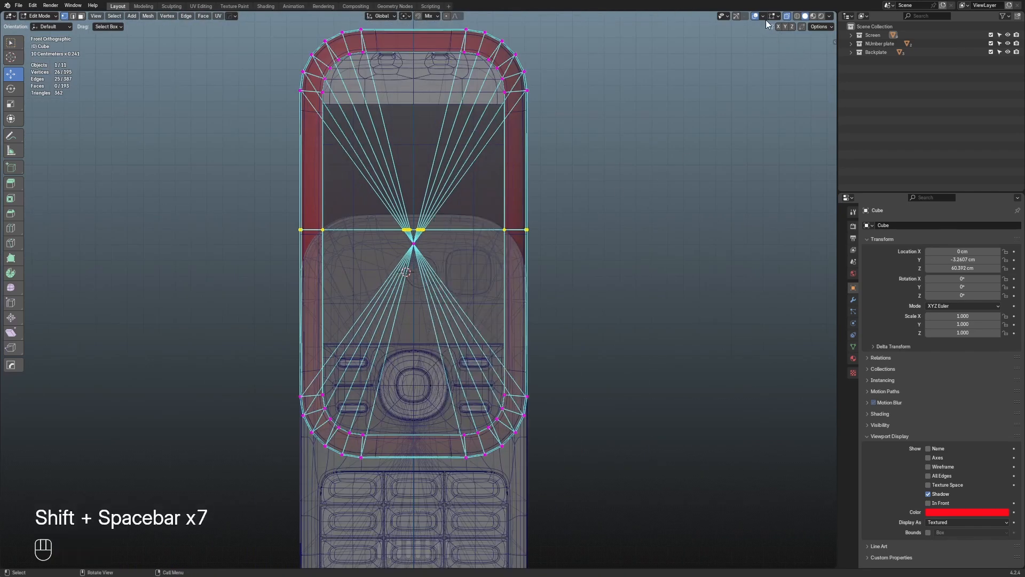
scroll(434, 229, up, 4)
drag(411, 153, 421, 183)
Select the cluster of vertices at the middle of the cut and merge them into one central vertex
drag(366, 222, 366, 221)
scroll(366, 221, down, 3)
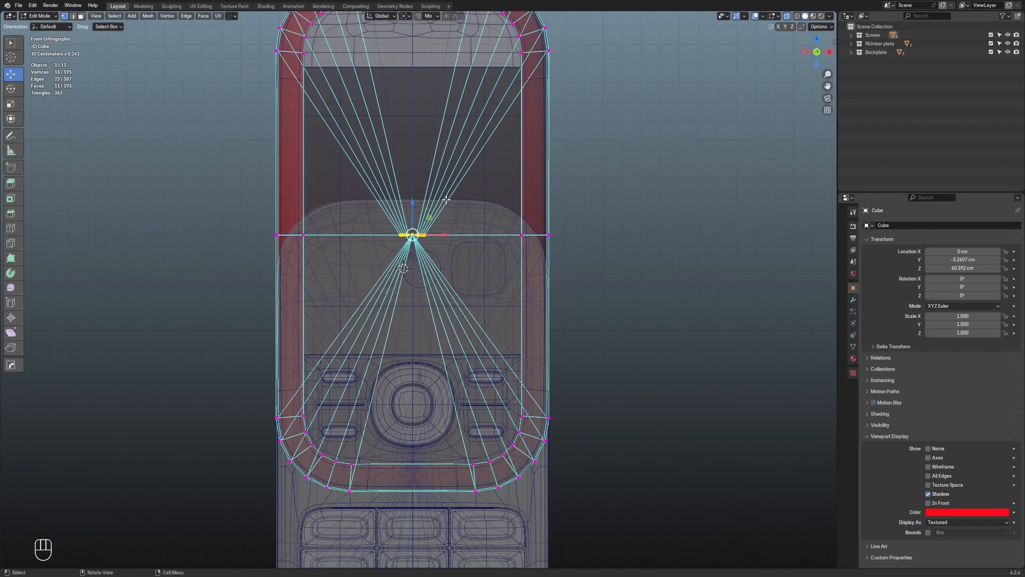
middle_drag(373, 225, 602, 215)
key(m)
click(711, 251)
click(673, 245)
Bevel the horizontal edge loop around the red frame with a 7.9 cm width and 2 segments, and return to Object Mode
alt+click(459, 216)
scroll(578, 222, up, 1)
alt+shift+click(360, 218)
scroll(641, 218, down, 3)
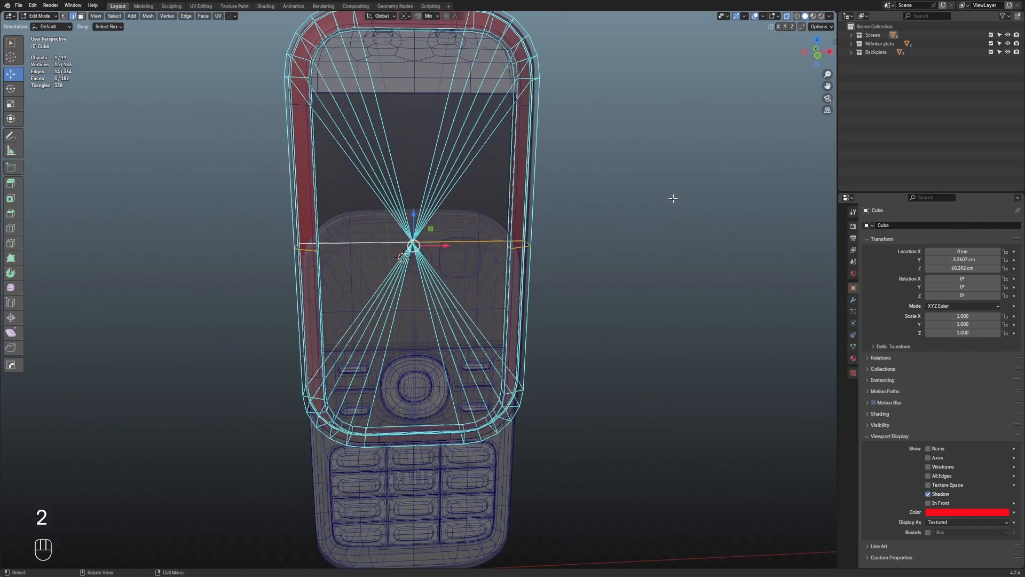
click(818, 55)
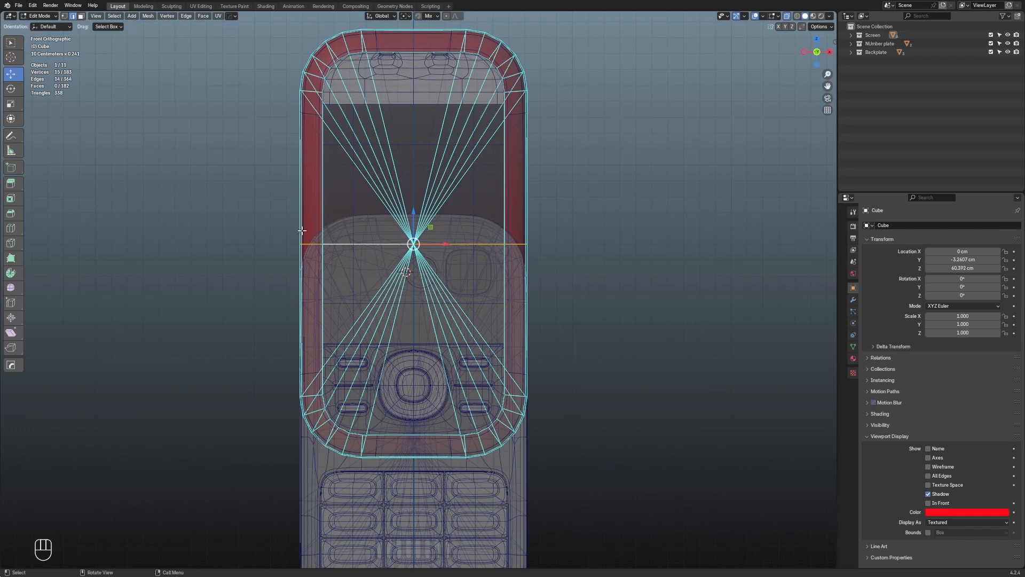
key(ctrl+b)
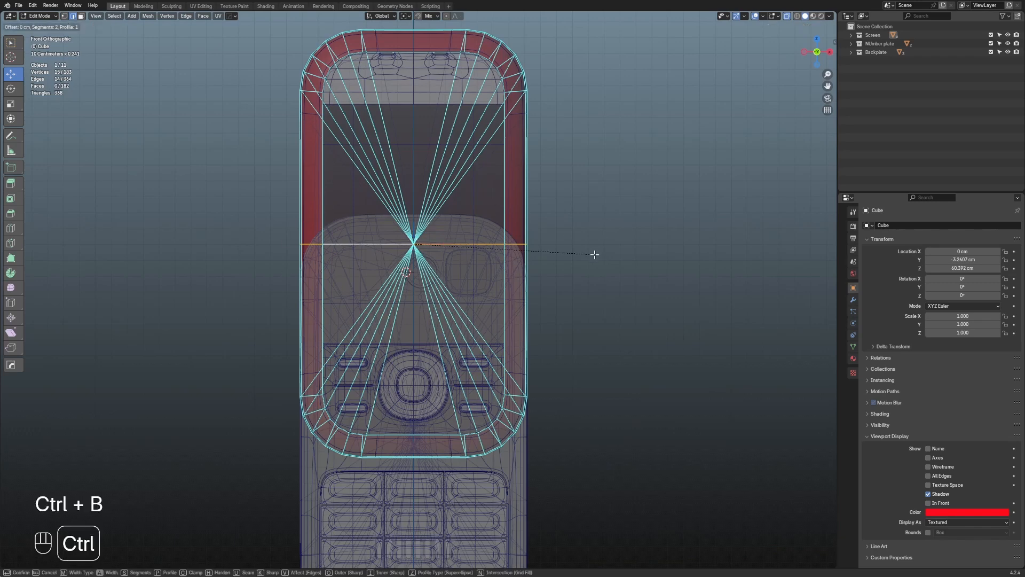
click(627, 267)
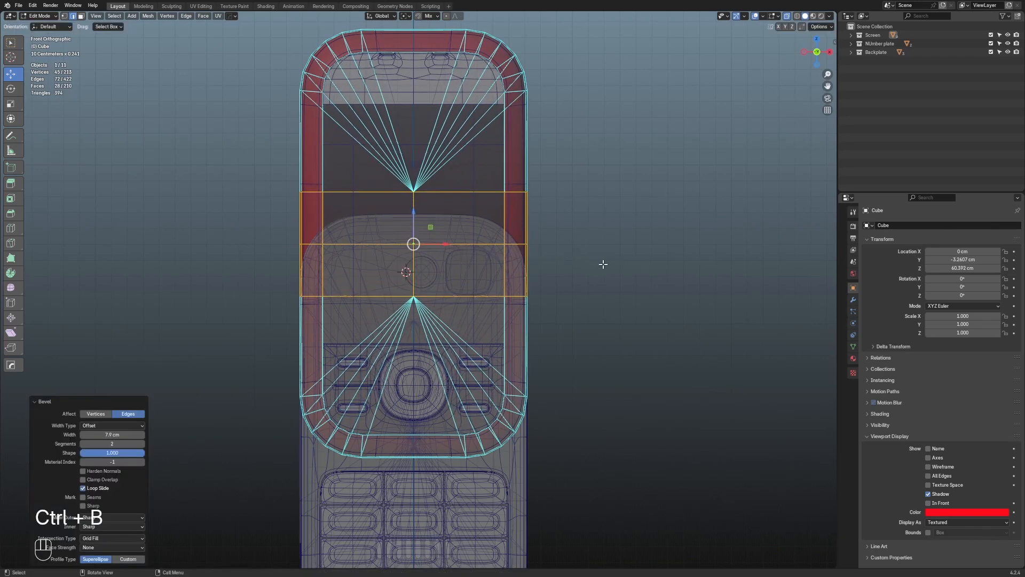
click(620, 266)
middle_drag(643, 270, 625, 283)
key(alt+z)
key(Tab)
key(shift+alt+z)
Examine the opened phone and the red frame from several angles in wireframe and solid shading, with and without overlays
middle_drag(552, 269, 581, 279)
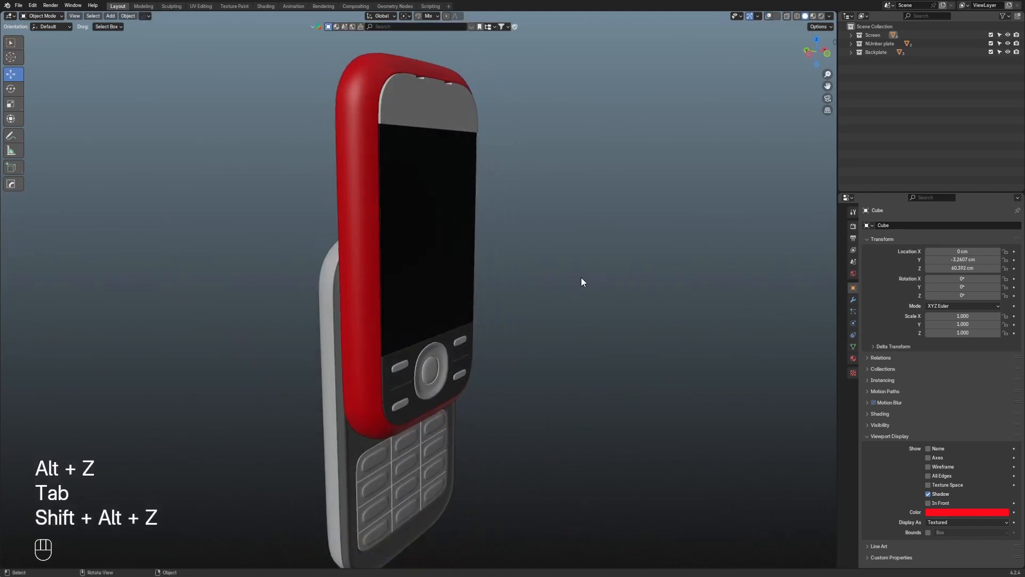
key(Tab)
key(Tab)
key(shift+alt+z)
middle_drag(368, 194, 340, 181)
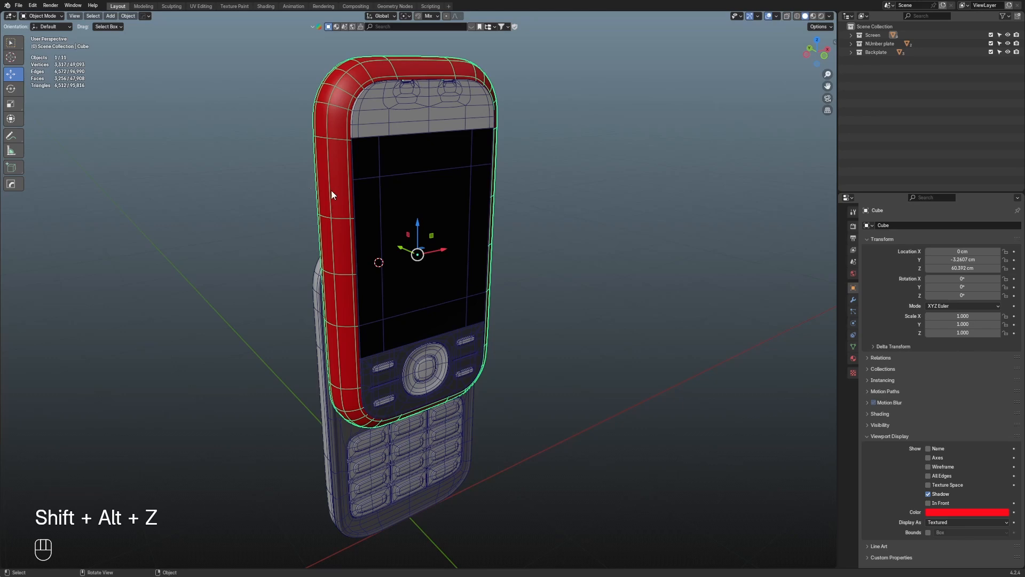
scroll(618, 233, down, 3)
key(shift+z)
mouse_move(707, 241)
middle_down()
mouse_move(604, 260)
mouse_move(647, 213)
middle_up()
key(alt+z)
scroll(604, 261, up, 3)
key(z)
click(652, 262)
shift+middle_drag(667, 327, 560, 288)
key(shift+alt+z)
scroll(638, 289, down, 2)
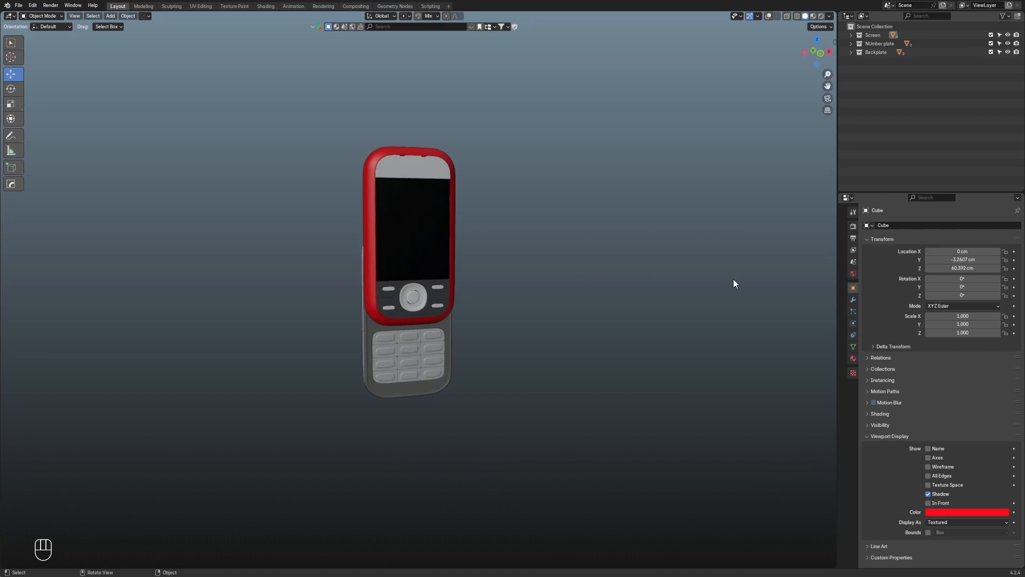
middle_drag(734, 283, 514, 315)
scroll(588, 317, up, 5)
scroll(563, 304, up, 3)
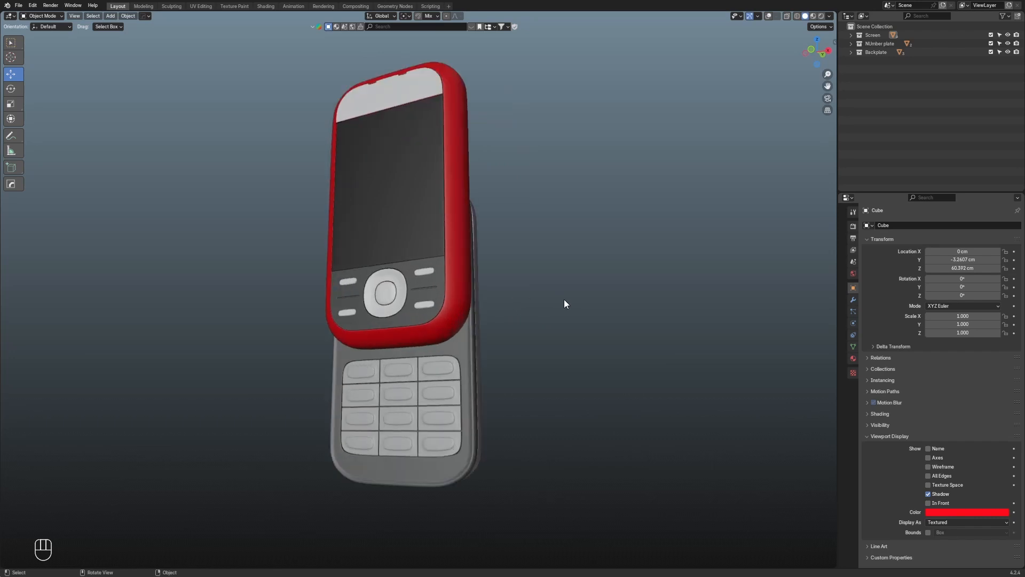
Show the viewport overlays and turn on the wireframe overlay for the finished phone in the phone scene file
scroll(578, 304, down, 1)
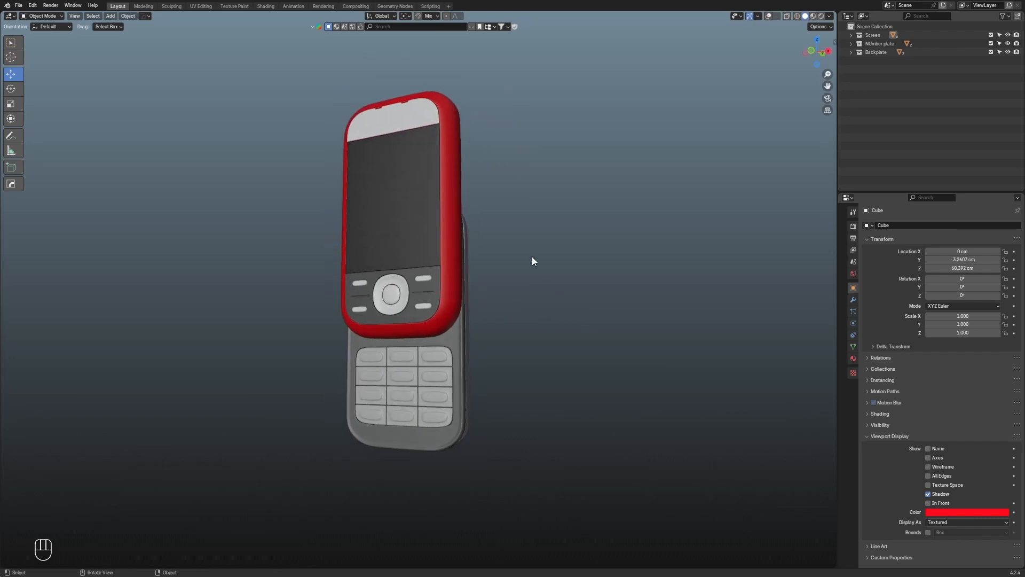
middle_drag(532, 257, 524, 294)
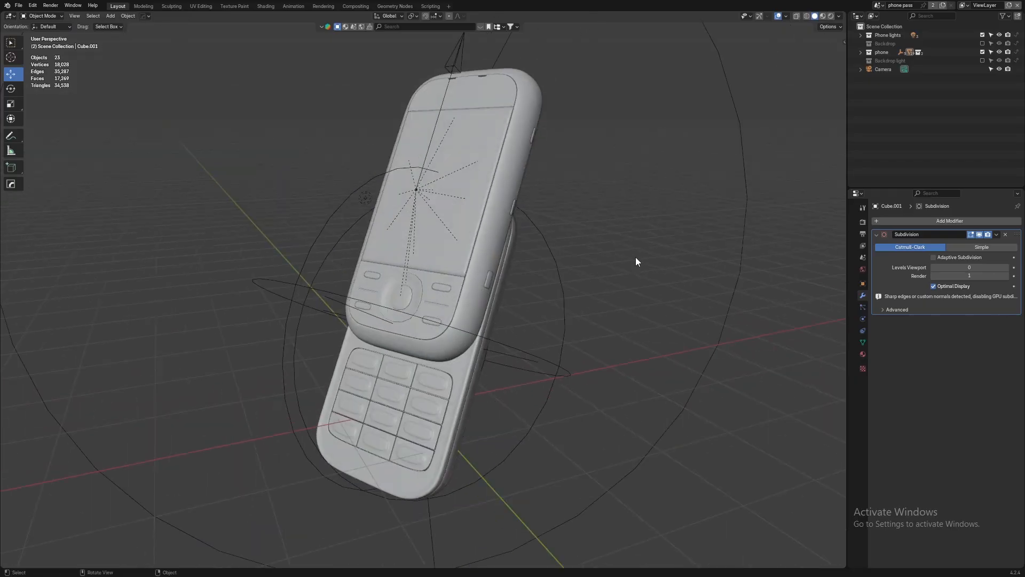
click(635, 257)
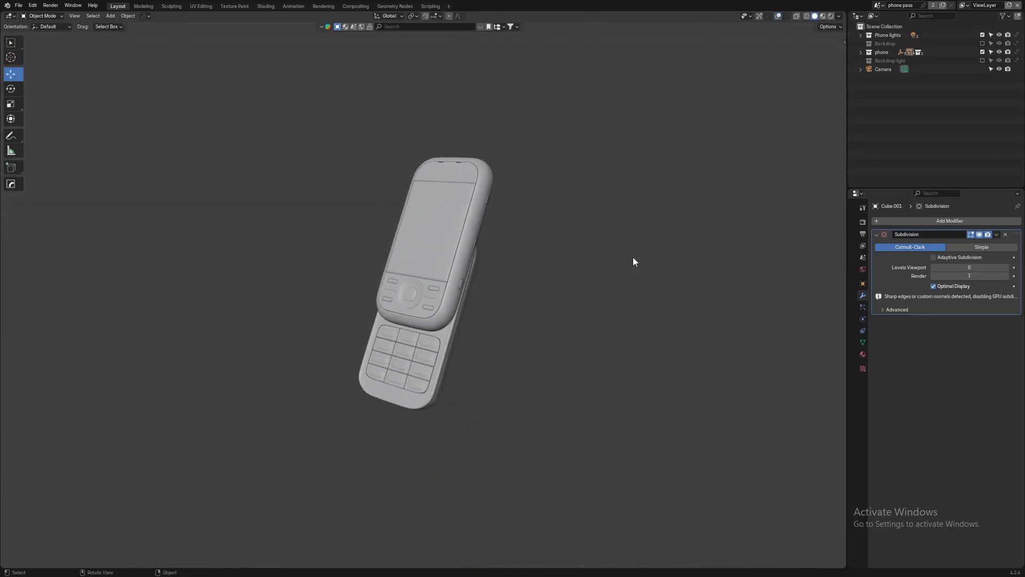
middle_drag(657, 261, 490, 272)
key(shift+alt+z)
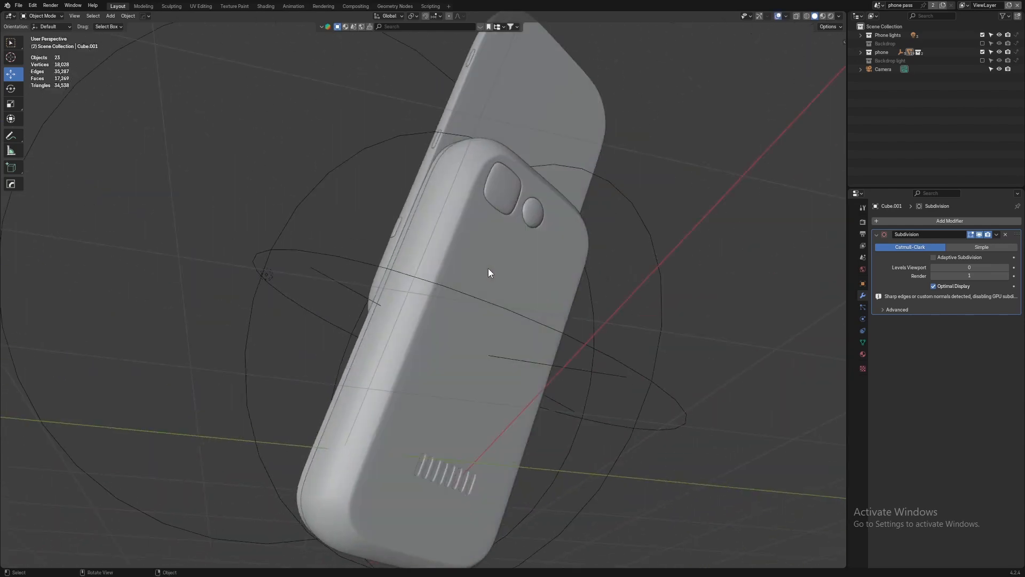
key(q)
mouse_move(489, 271)
click(575, 284)
scroll(632, 289, down, 2)
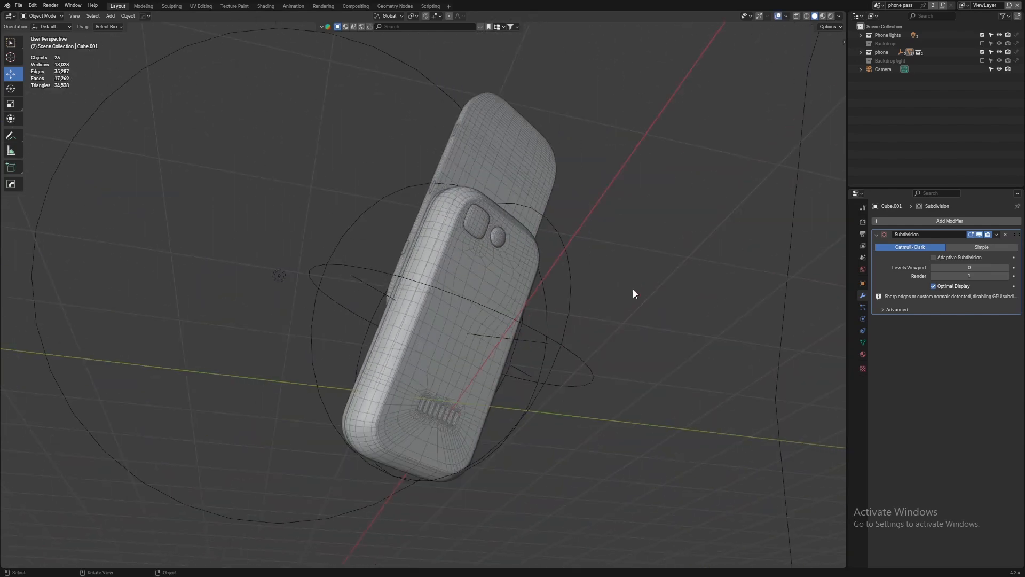
Isolate the phone's back cover by hiding all other objects, and clear the selection
middle_drag(634, 293, 538, 299)
scroll(574, 300, up, 3)
scroll(566, 267, down, 2)
click(430, 285)
key(shift+h)
key(alt+a)
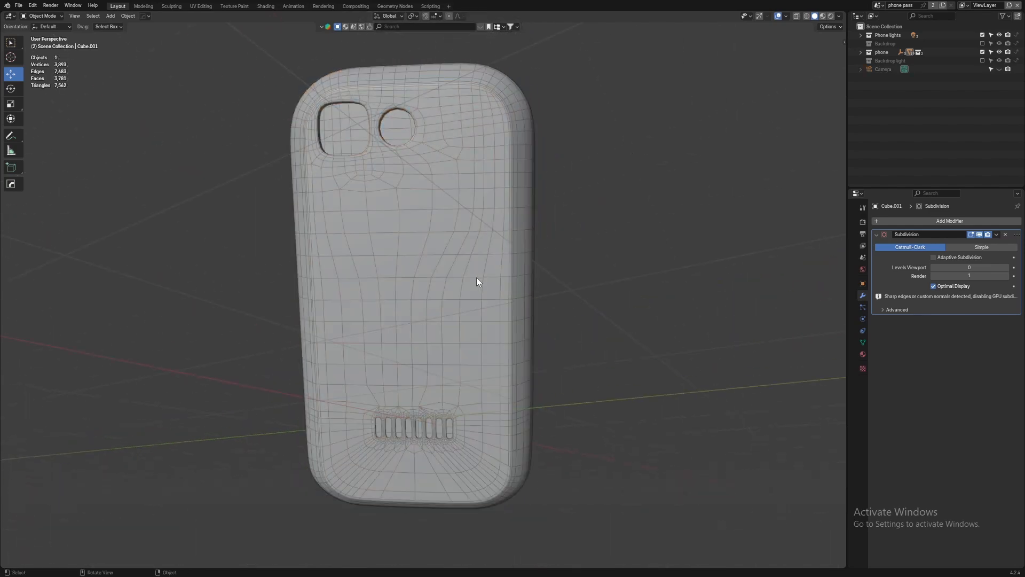
Raise the wireframe overlay's opacity to its maximum while keeping the back cover in solid shading
middle_drag(477, 278, 402, 262)
click(832, 16)
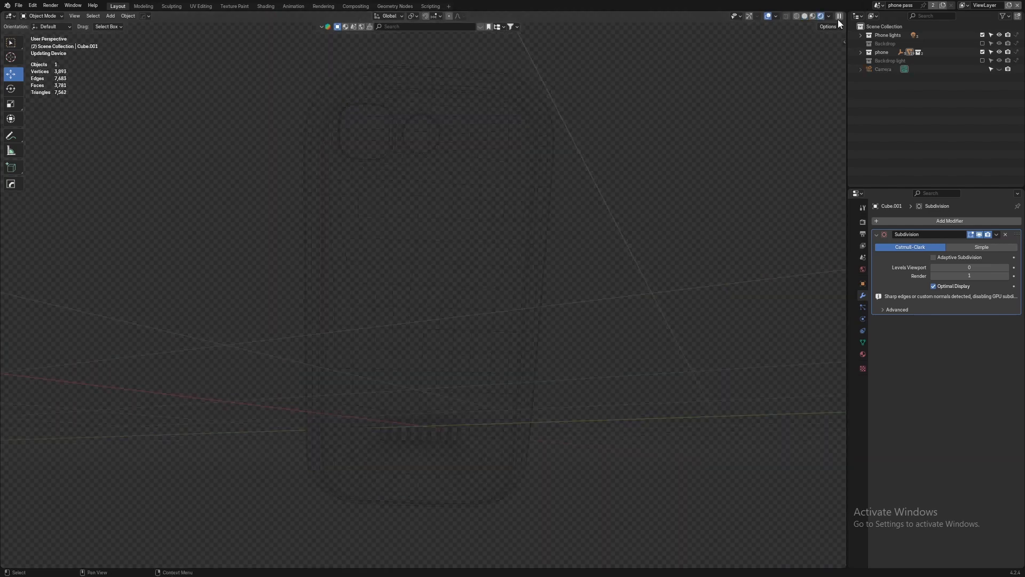
click(805, 17)
click(839, 16)
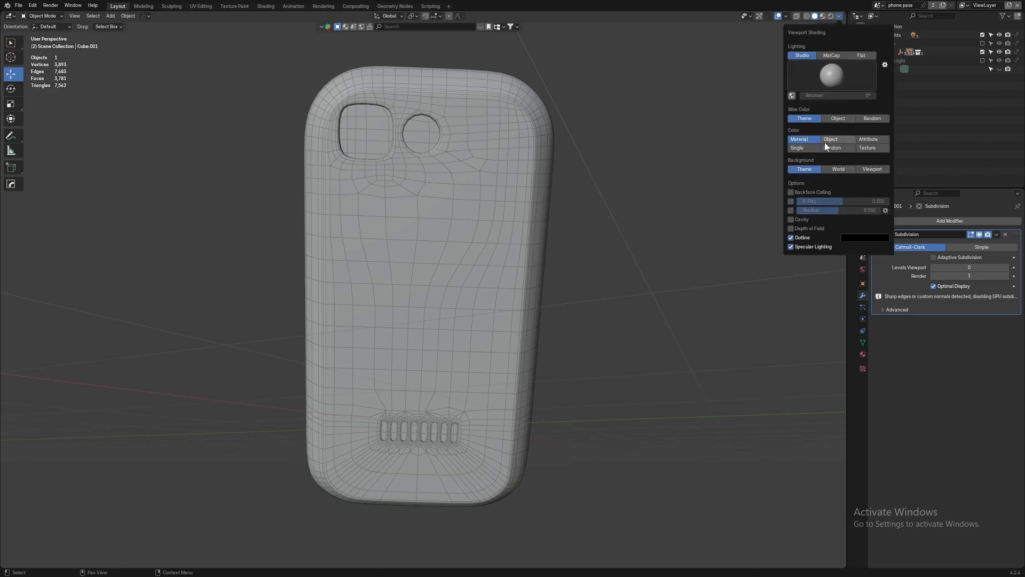
click(790, 14)
click(790, 15)
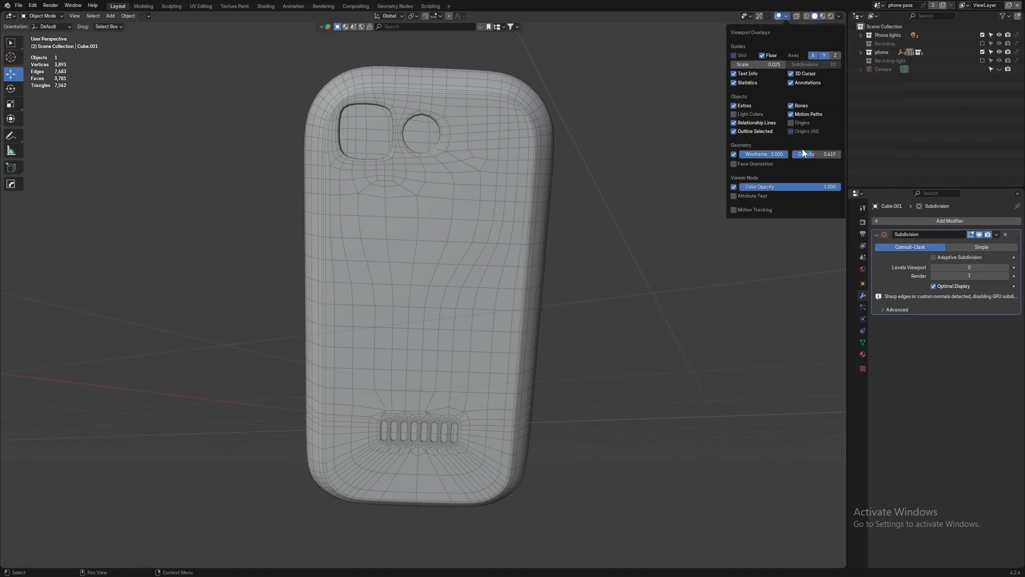
drag(803, 153, 839, 154)
Examine the back cover's topology around the speaker slots, the camera cutouts and the rounded lower corners
middle_drag(686, 225, 648, 283)
scroll(566, 332, up, 3)
shift+middle_drag(566, 331, 598, 240)
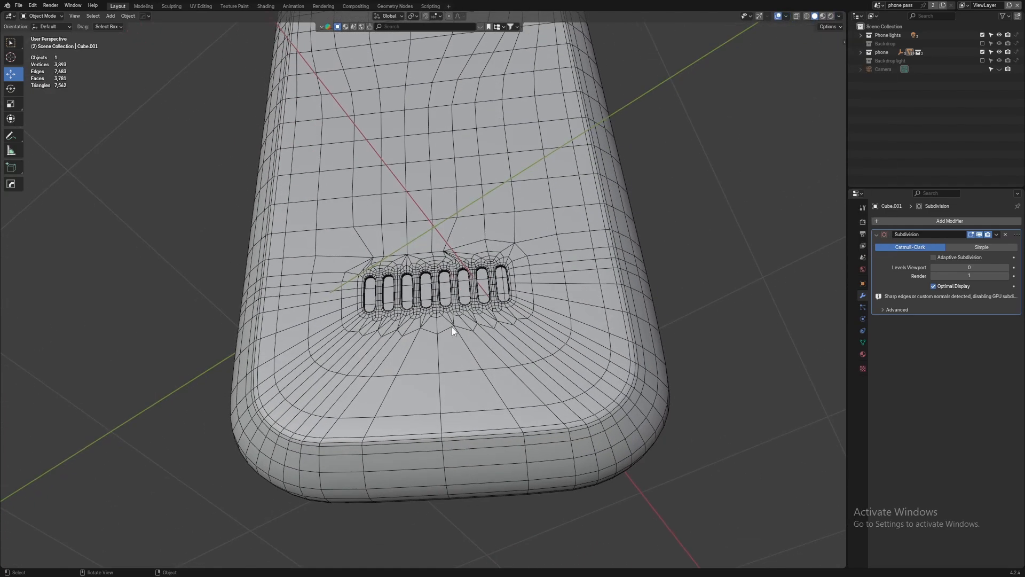
middle_drag(452, 327, 428, 328)
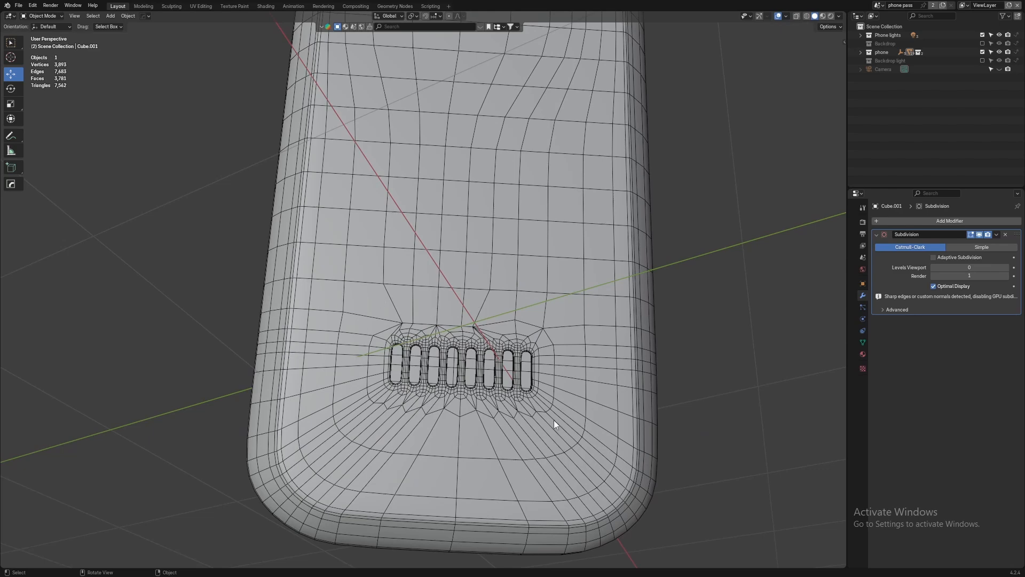
scroll(463, 297, down, 1)
scroll(524, 306, up, 1)
shift+middle_drag(540, 331, 522, 288)
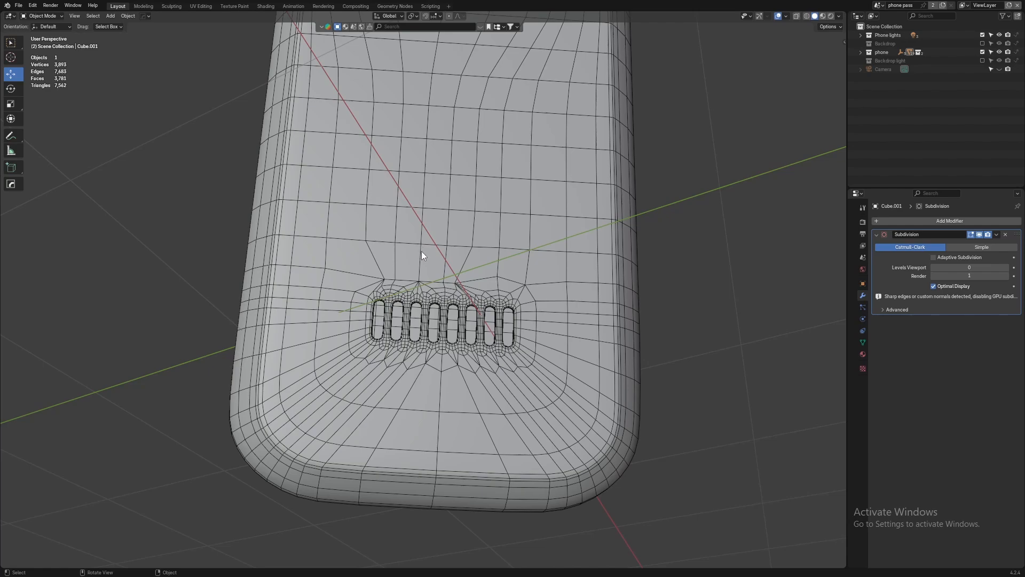
middle_drag(422, 251, 442, 292)
scroll(374, 153, down, 1)
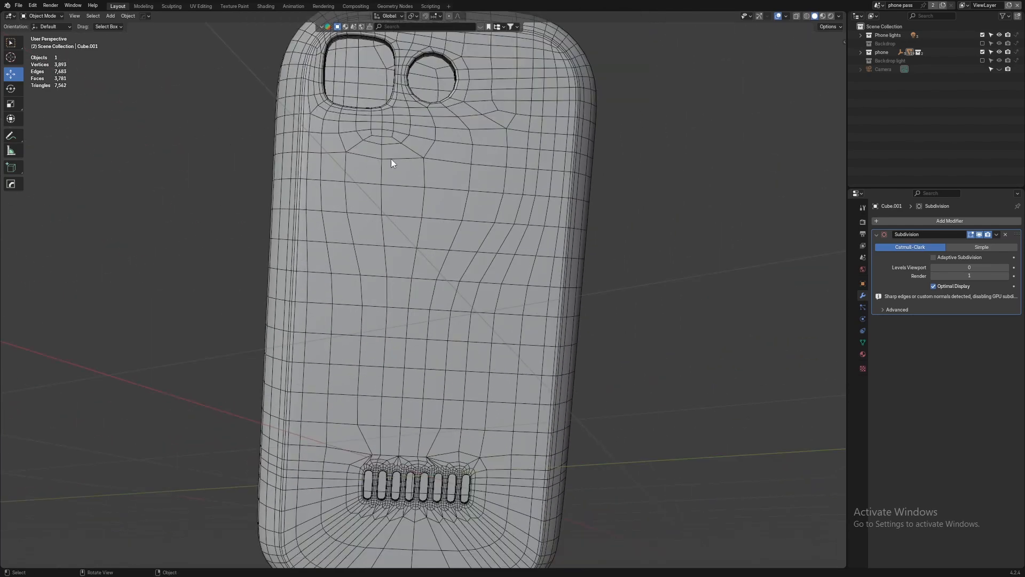
scroll(412, 169, down, 1)
shift+middle_drag(379, 181, 322, 287)
scroll(331, 238, up, 2)
scroll(305, 247, up, 2)
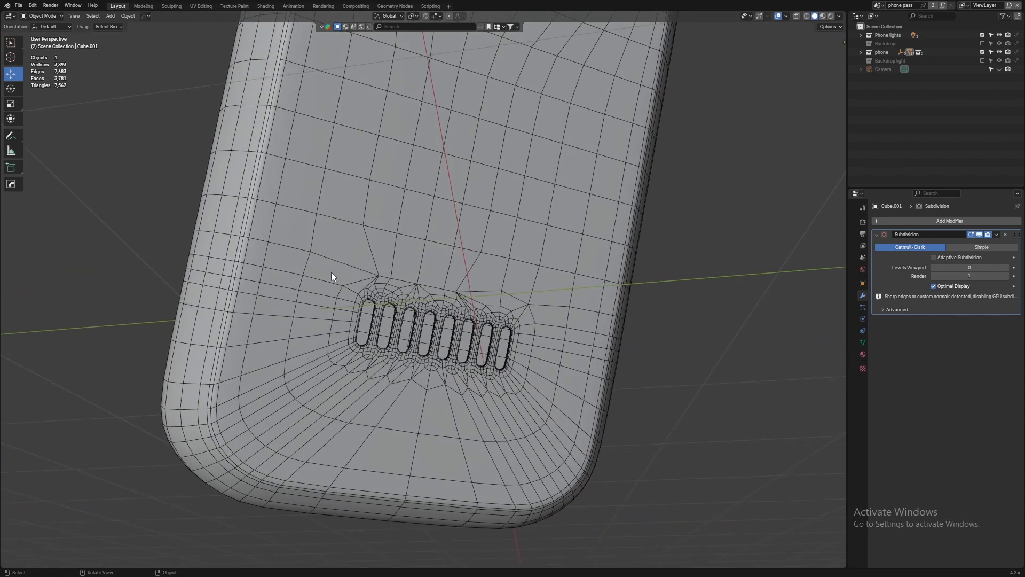
scroll(393, 208, down, 4)
Unhide all the phone parts in the camera view and clear the selection
key(KP_0)
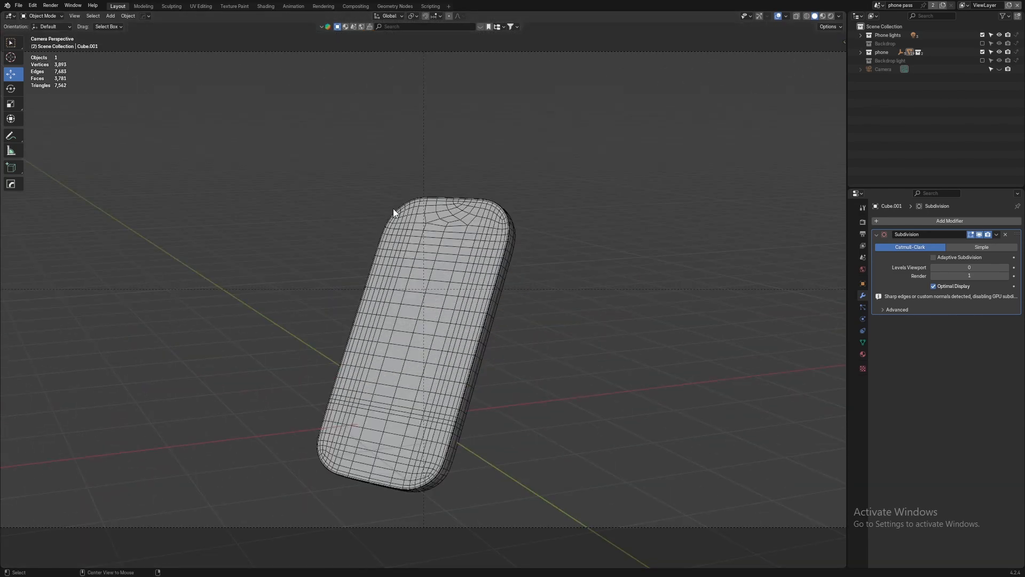
key(alt+h)
click(552, 194)
scroll(568, 230, down, 2)
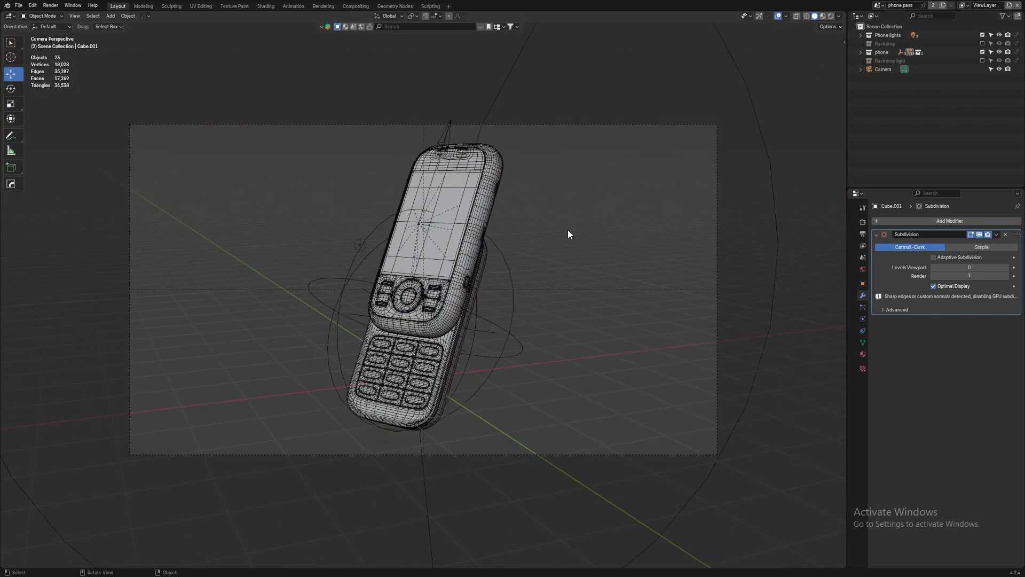
Hide the overlays, set the viewport to Rendered shading and view the phone's back and front
key(KP_0)
key(shift+alt+z)
key(z)
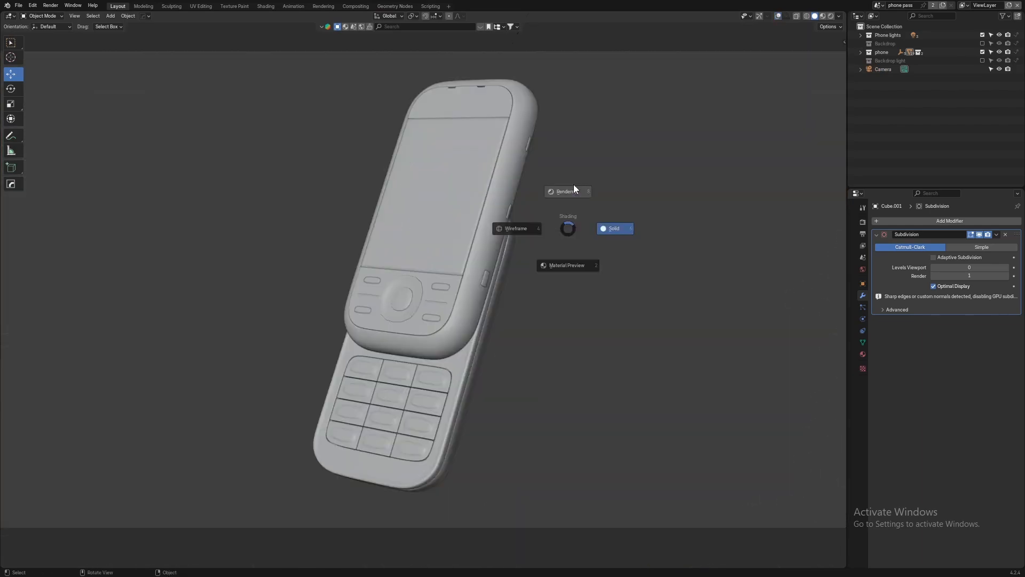
click(573, 187)
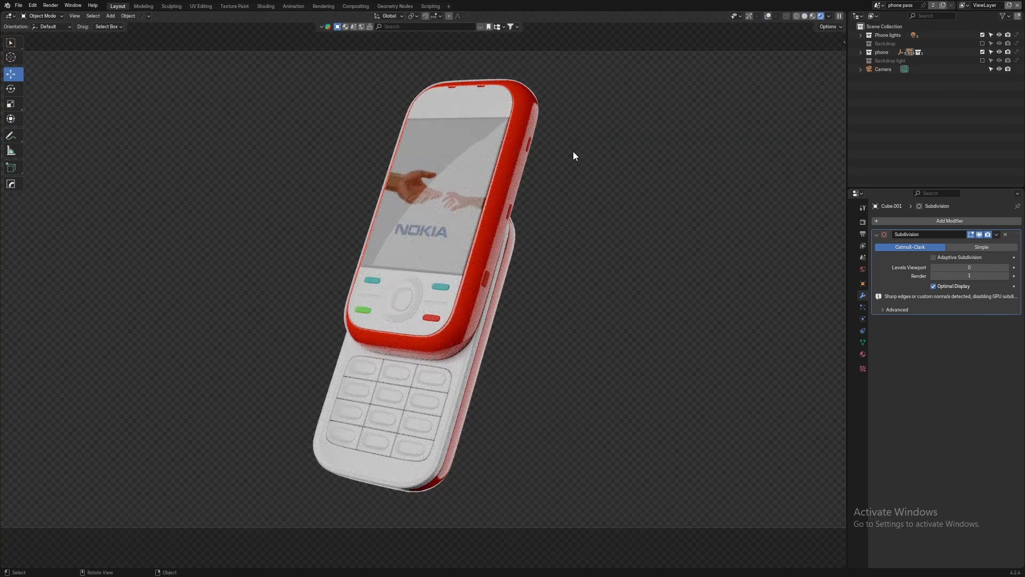
middle_drag(639, 201, 457, 215)
click(498, 217)
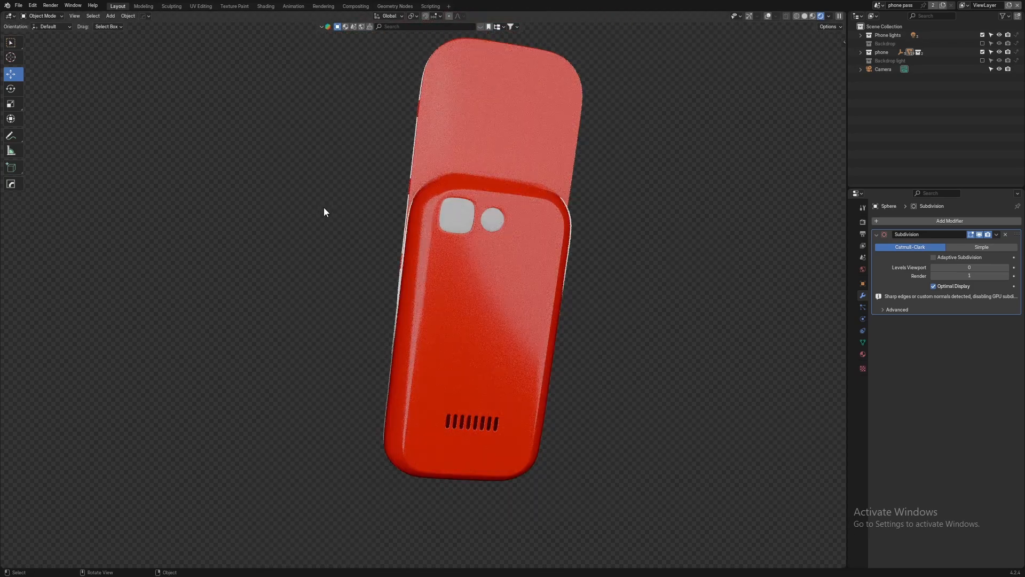
middle_drag(323, 208, 479, 223)
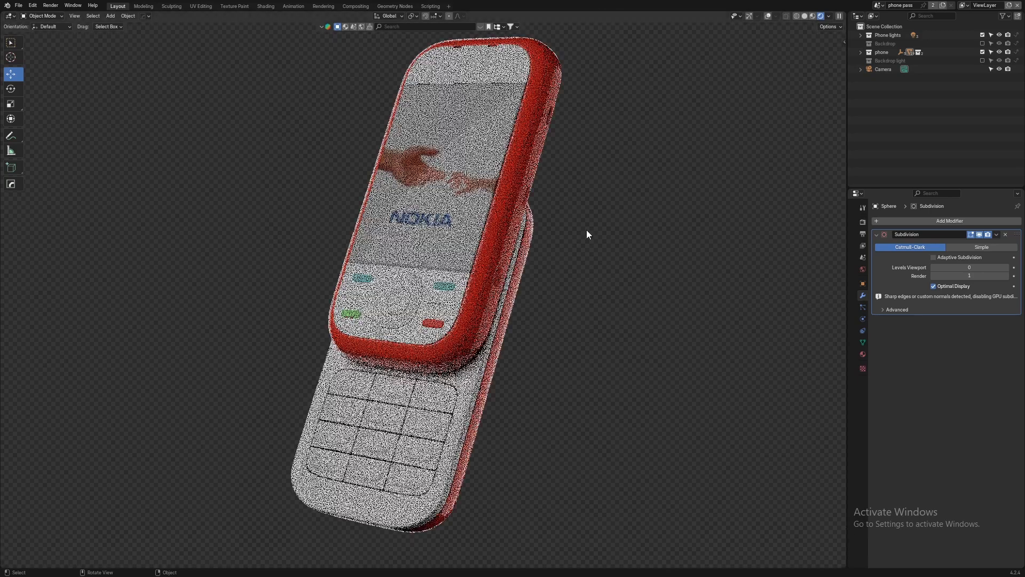
Show the overlays again and return the viewport to Solid shading with the wireframe over the whole phone
key(shift+alt+z)
key(z)
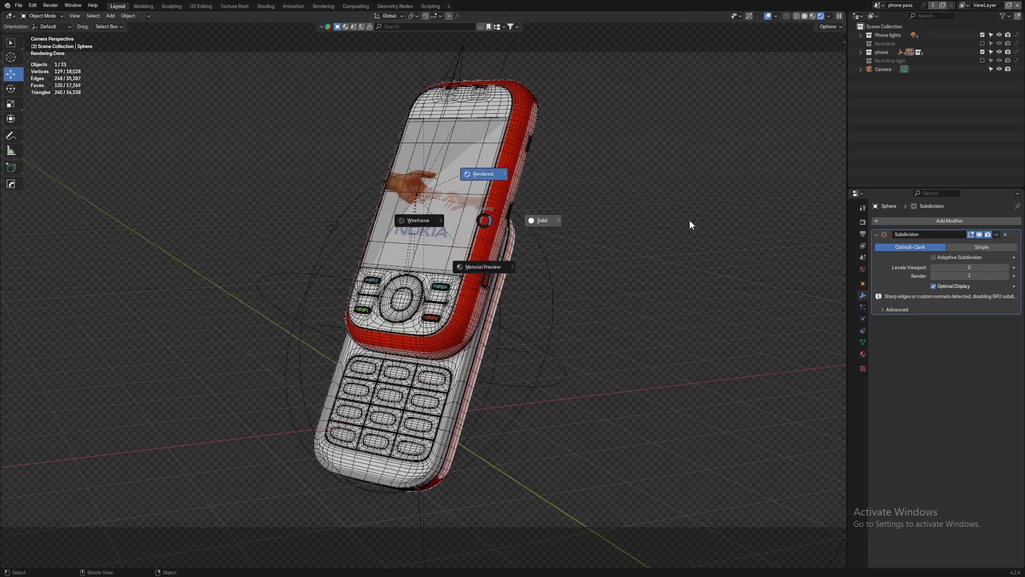
click(690, 220)
scroll(690, 221, up, 1)
shift+middle_drag(511, 168, 513, 193)
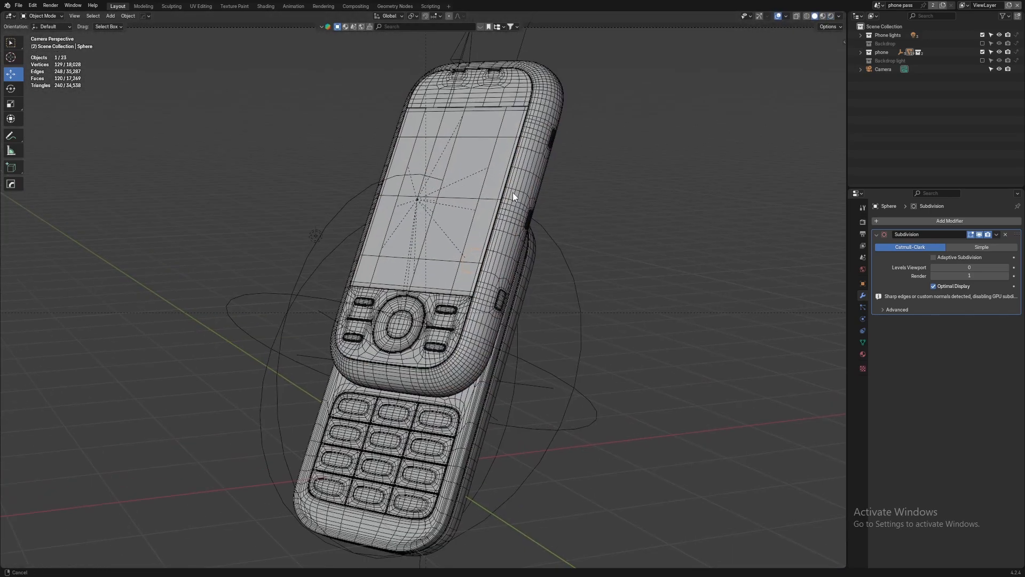
scroll(513, 192, down, 1)
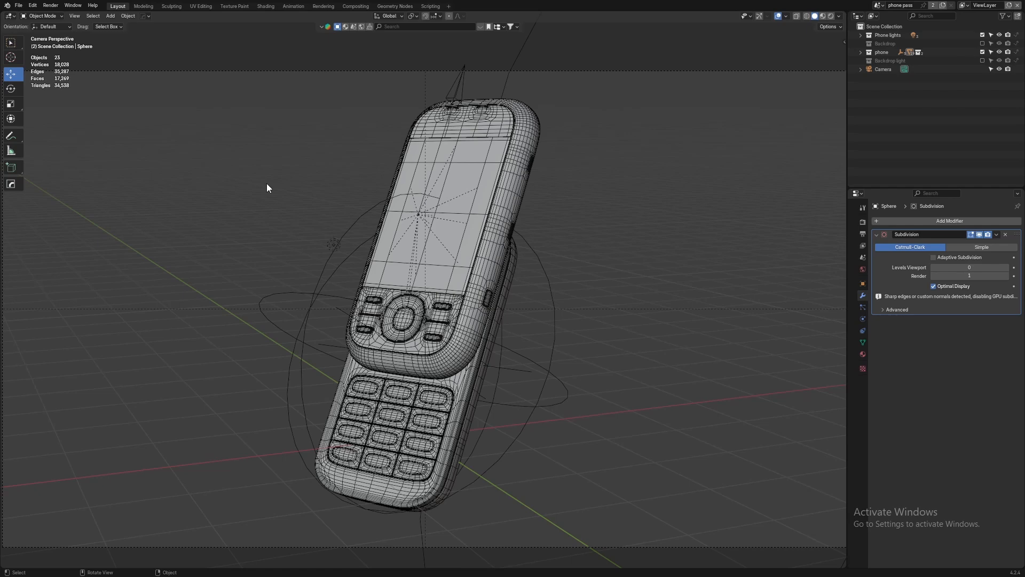
Examine the wireframe of the complete opened phone from several angles and distances outside the camera view
mouse_move(319, 166)
shift+middle_down()
mouse_move(316, 182)
mouse_move(323, 168)
shift+middle_up()
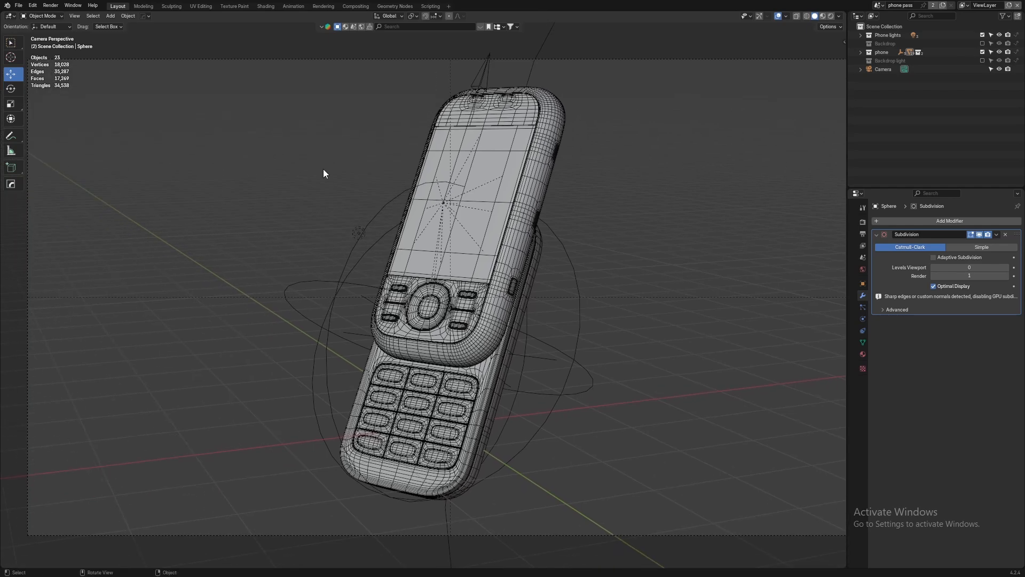
key(Home)
key(KP_0)
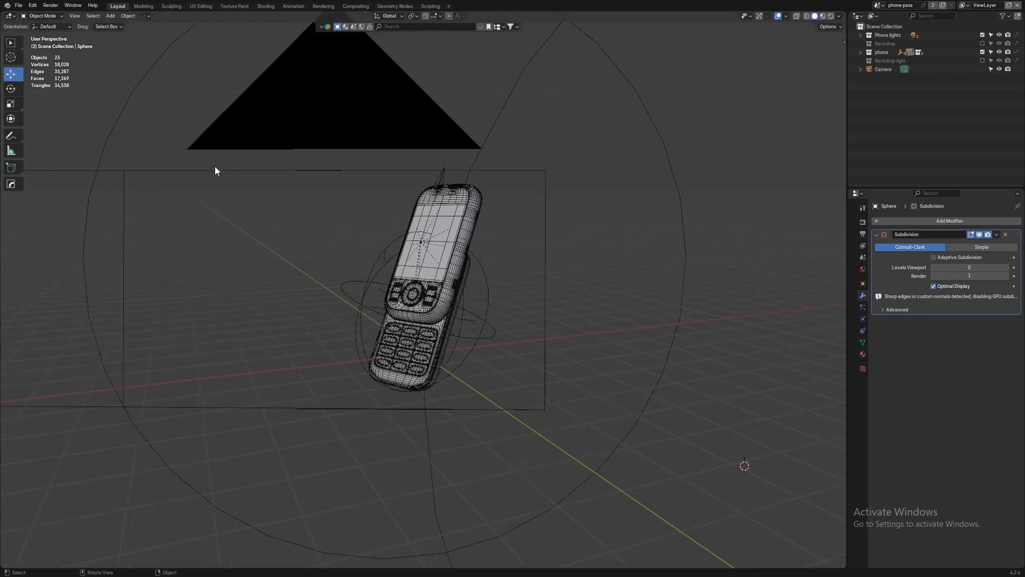
middle_drag(258, 183, 245, 183)
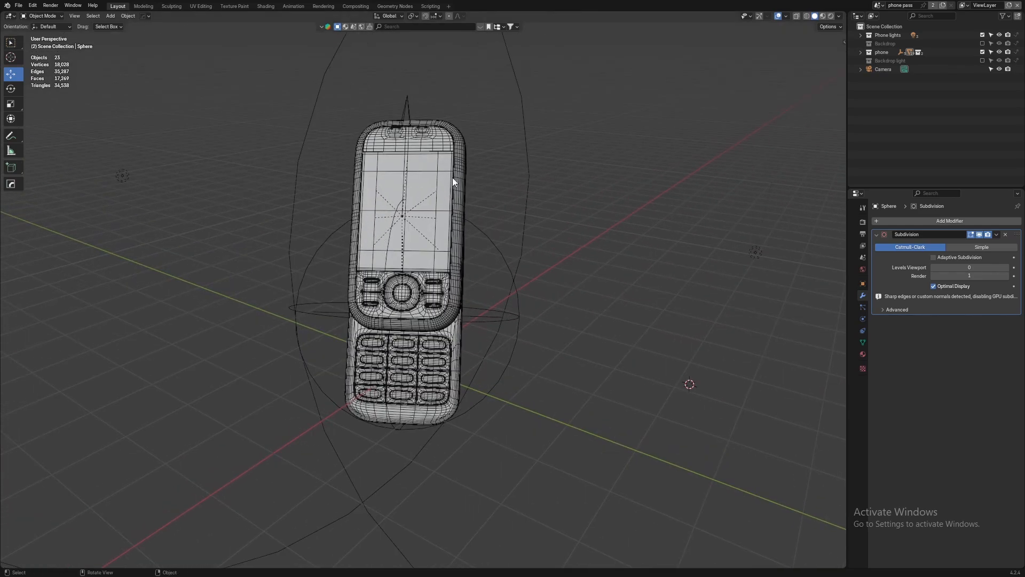
middle_drag(447, 174, 431, 219)
middle_drag(697, 233, 313, 200)
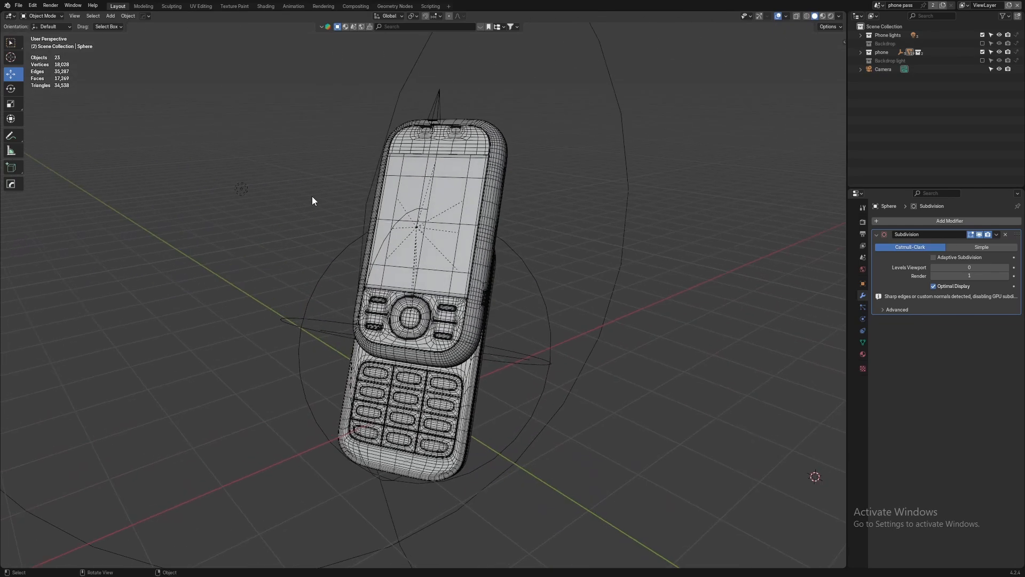
middle_drag(623, 188, 581, 117)
click(518, 101)
middle_drag(491, 199, 410, 156)
scroll(353, 170, up, 5)
middle_drag(354, 169, 531, 197)
scroll(530, 198, down, 4)
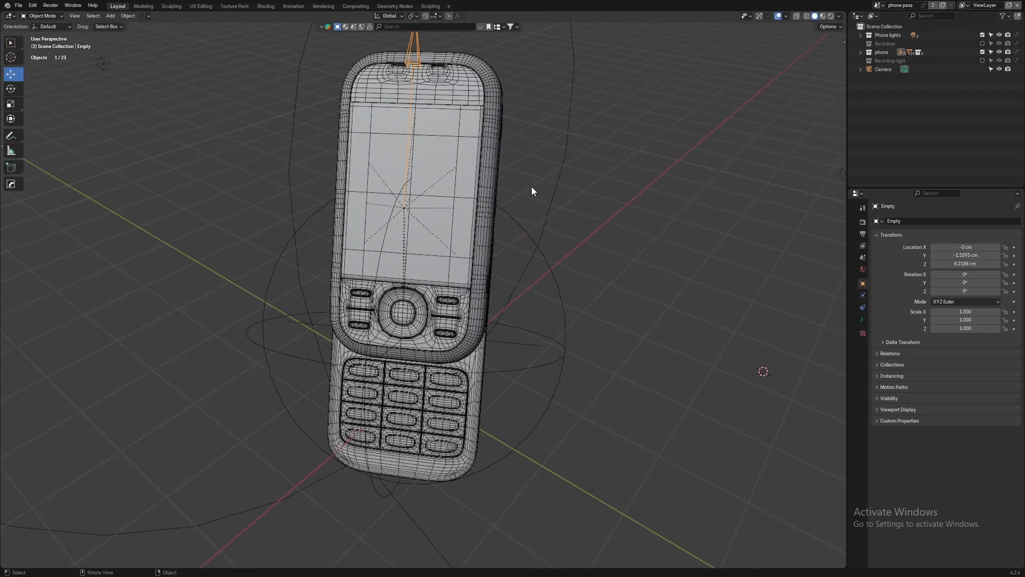
scroll(465, 159, down, 5)
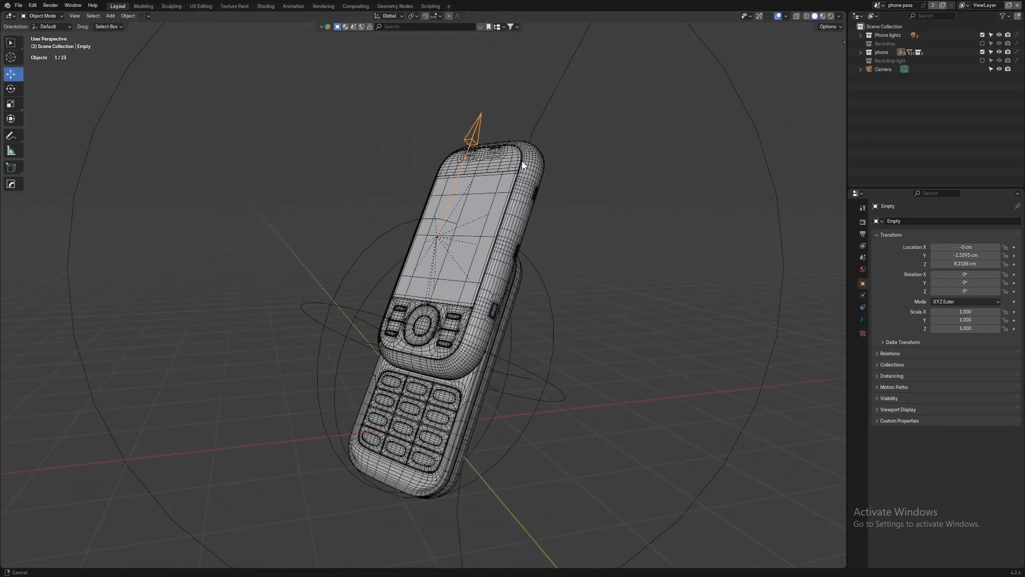